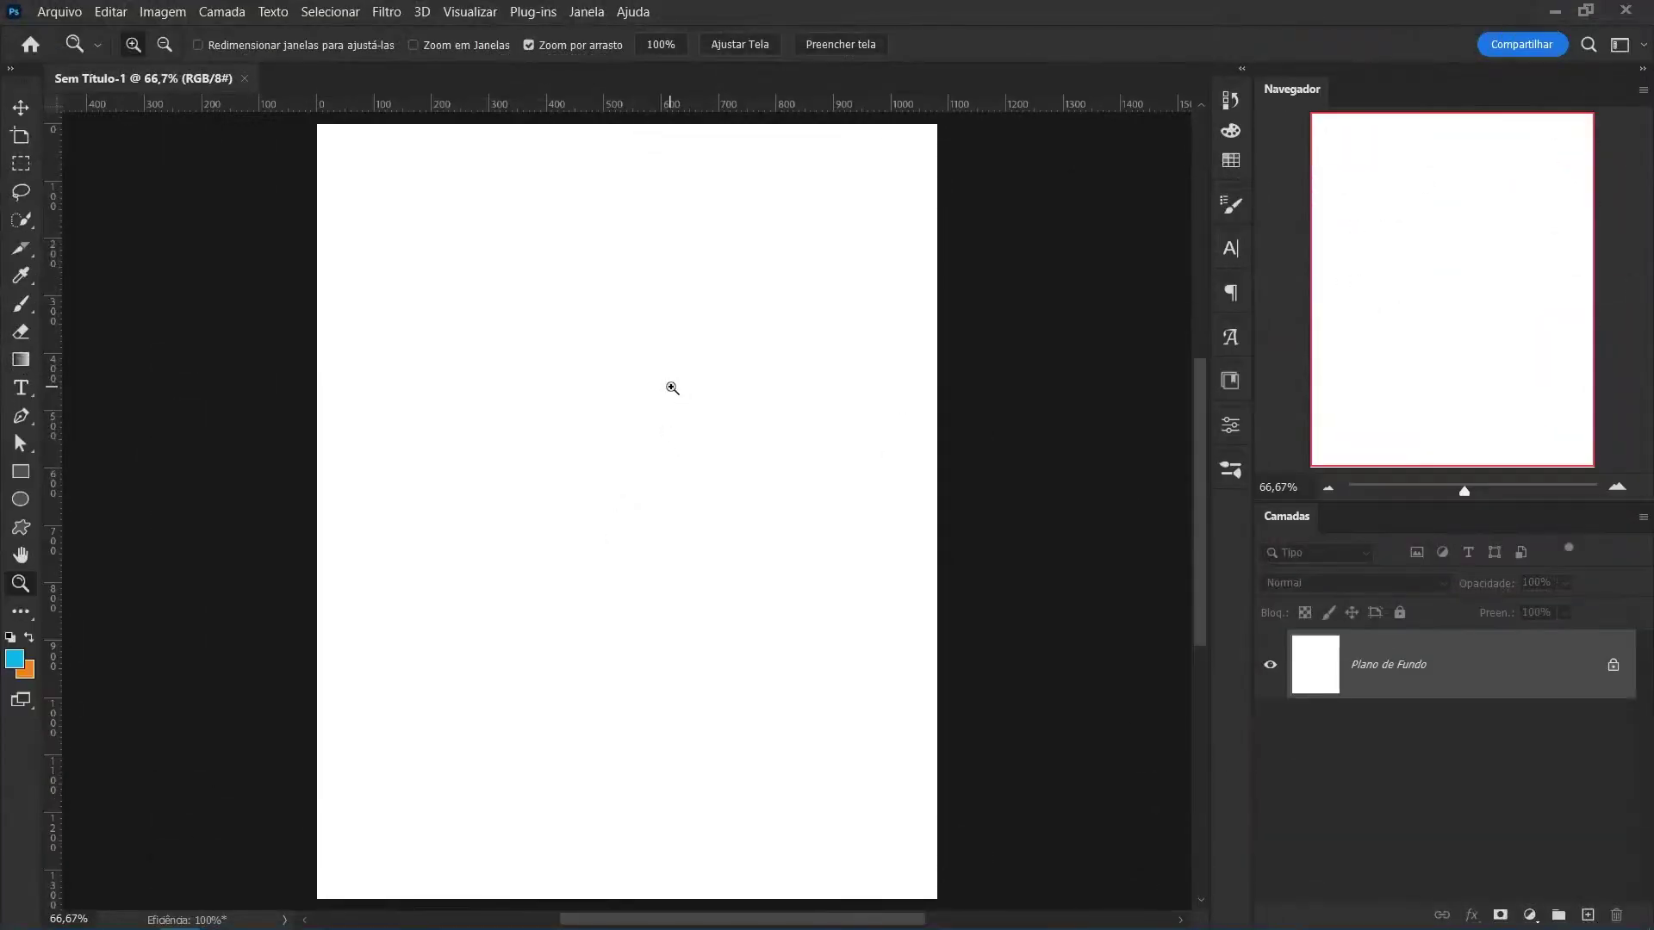
Confirm the canvas is 1080 × 1350 px, then switch to the Downloads folder with the source images.
{"action": "left_click", "coordinate": [156, 14]}
{"action": "left_click", "coordinate": [246, 177]}
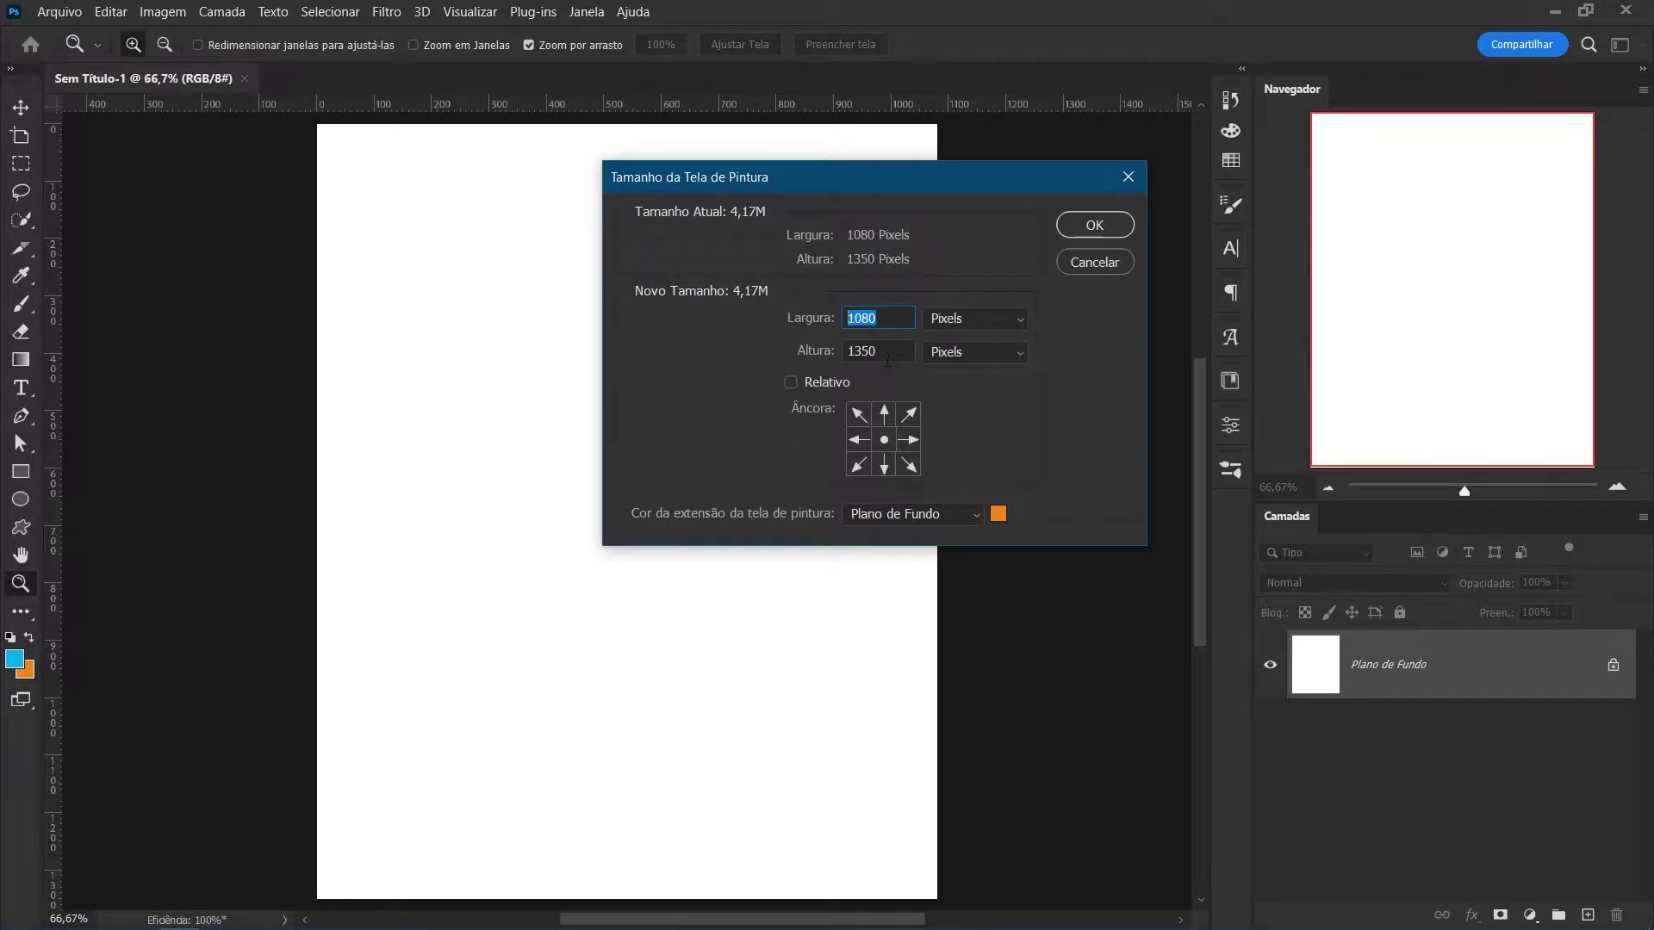
{"action": "key", "text": "alt+Tab"}
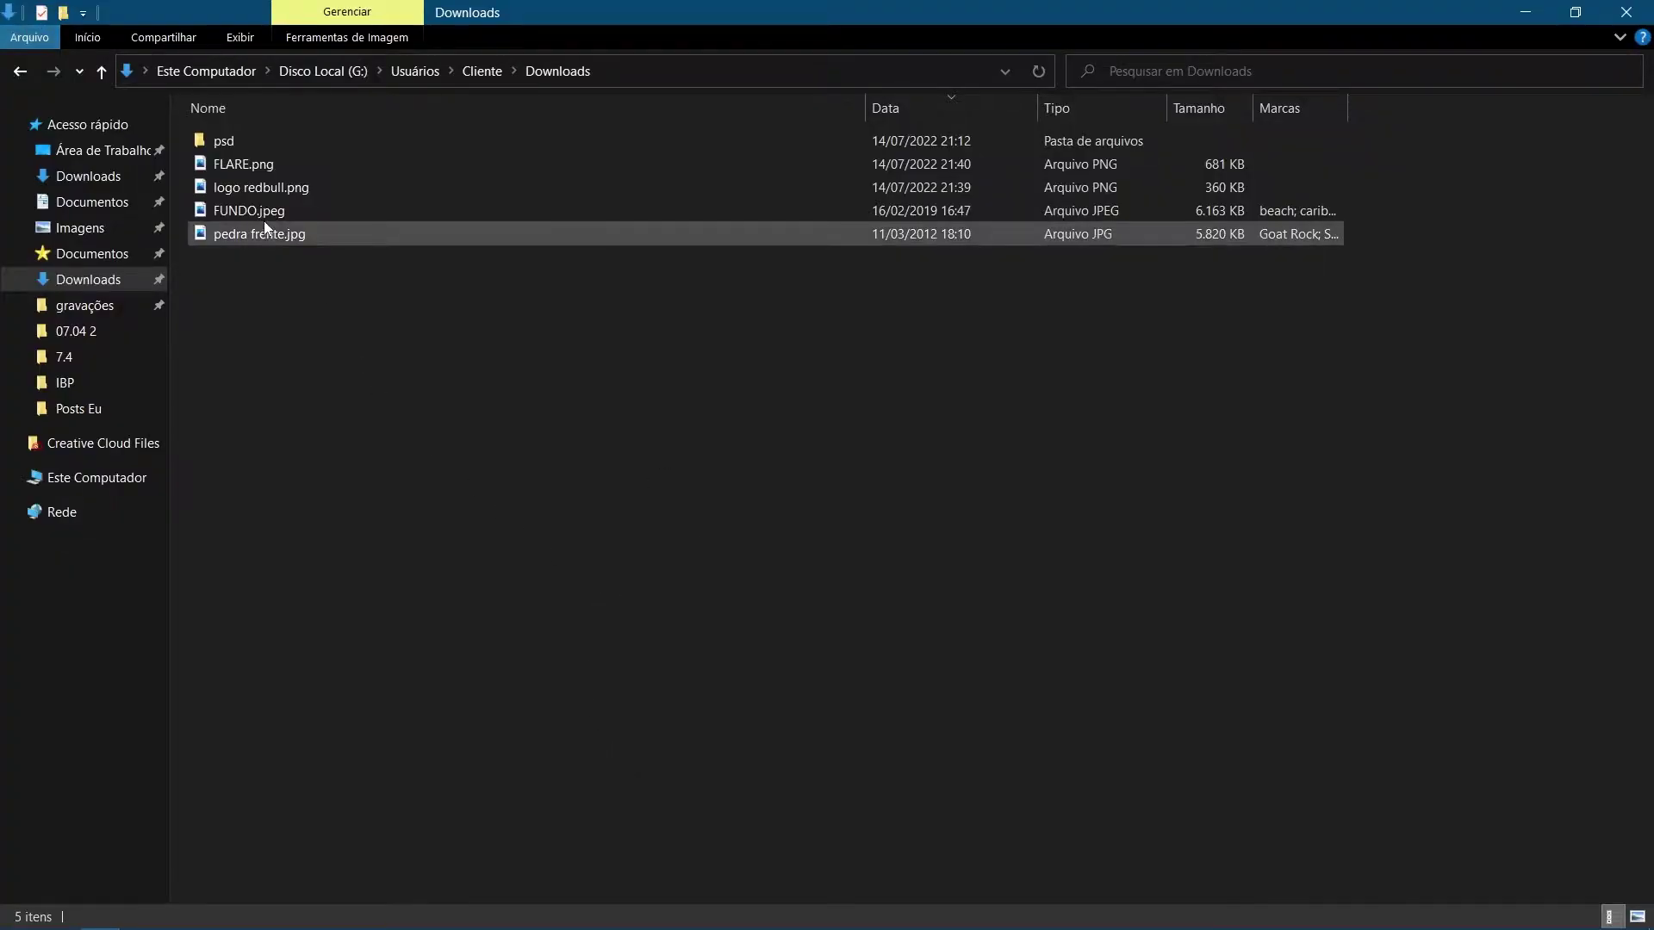
Place FUNDO.jpeg on the canvas, scaled to canvas height and centred horizontally.
{"action": "left_click_drag", "start_coordinate": [250, 210], "coordinate": [781, 699]}
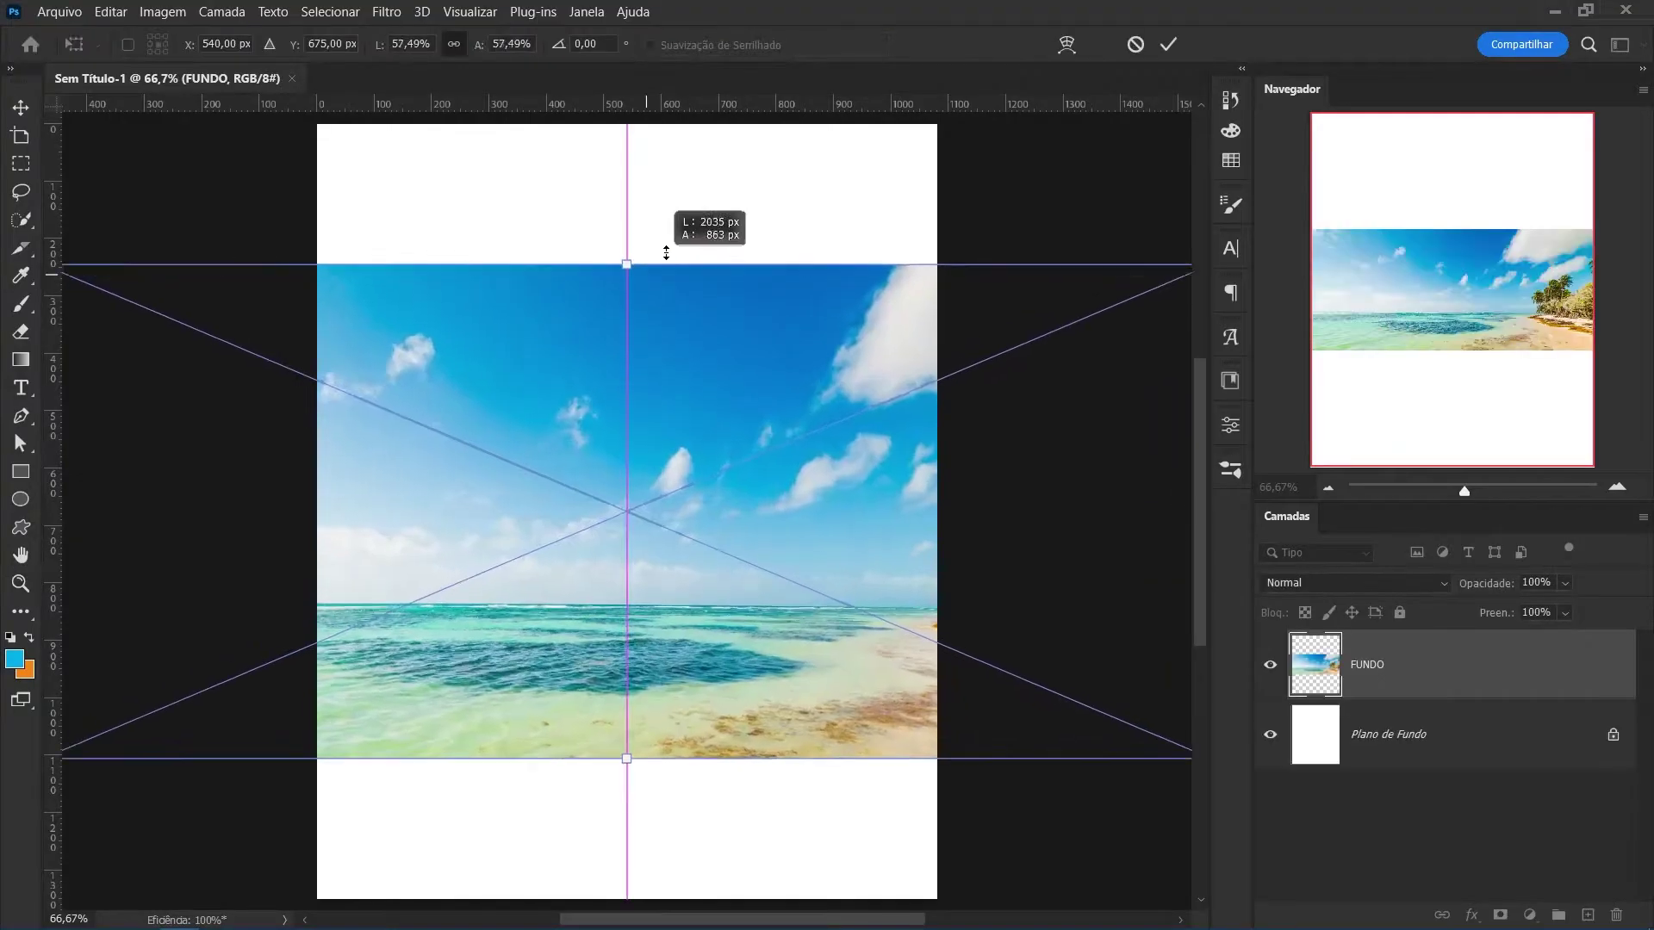
{"action": "left_click_drag", "start_coordinate": [664, 252], "coordinate": [722, 131]}
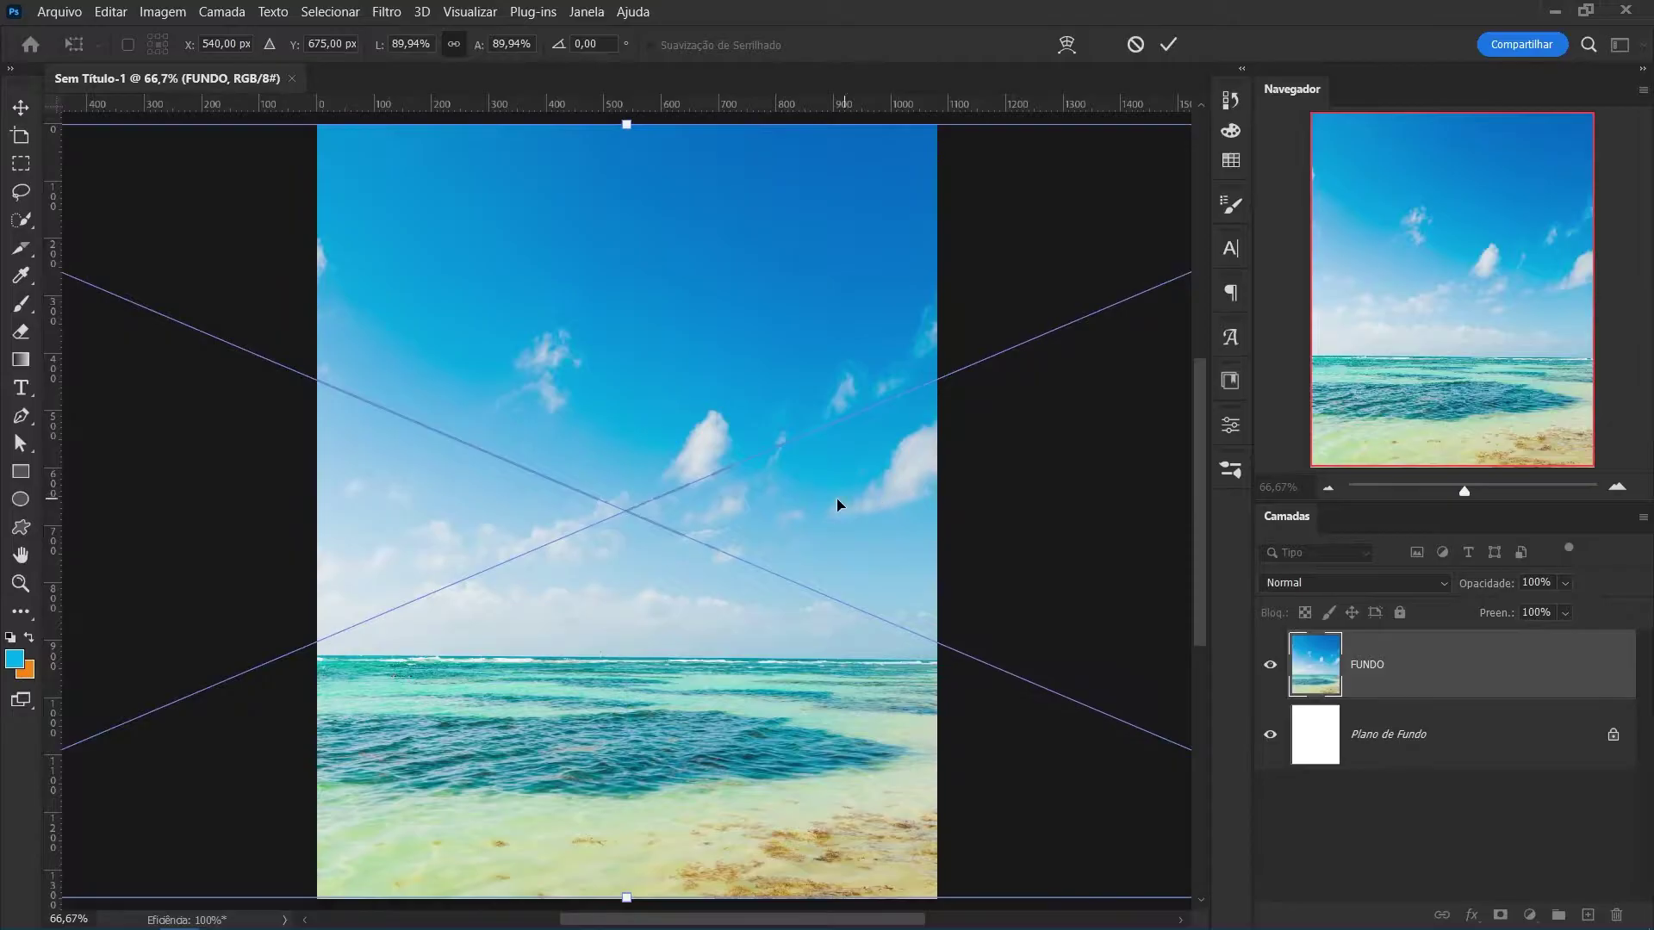
{"action": "mouse_move", "coordinate": [838, 506]}
{"action": "left_mouse_down"}
{"action": "mouse_move", "coordinate": [390, 515]}
{"action": "mouse_move", "coordinate": [773, 522]}
{"action": "left_mouse_up"}
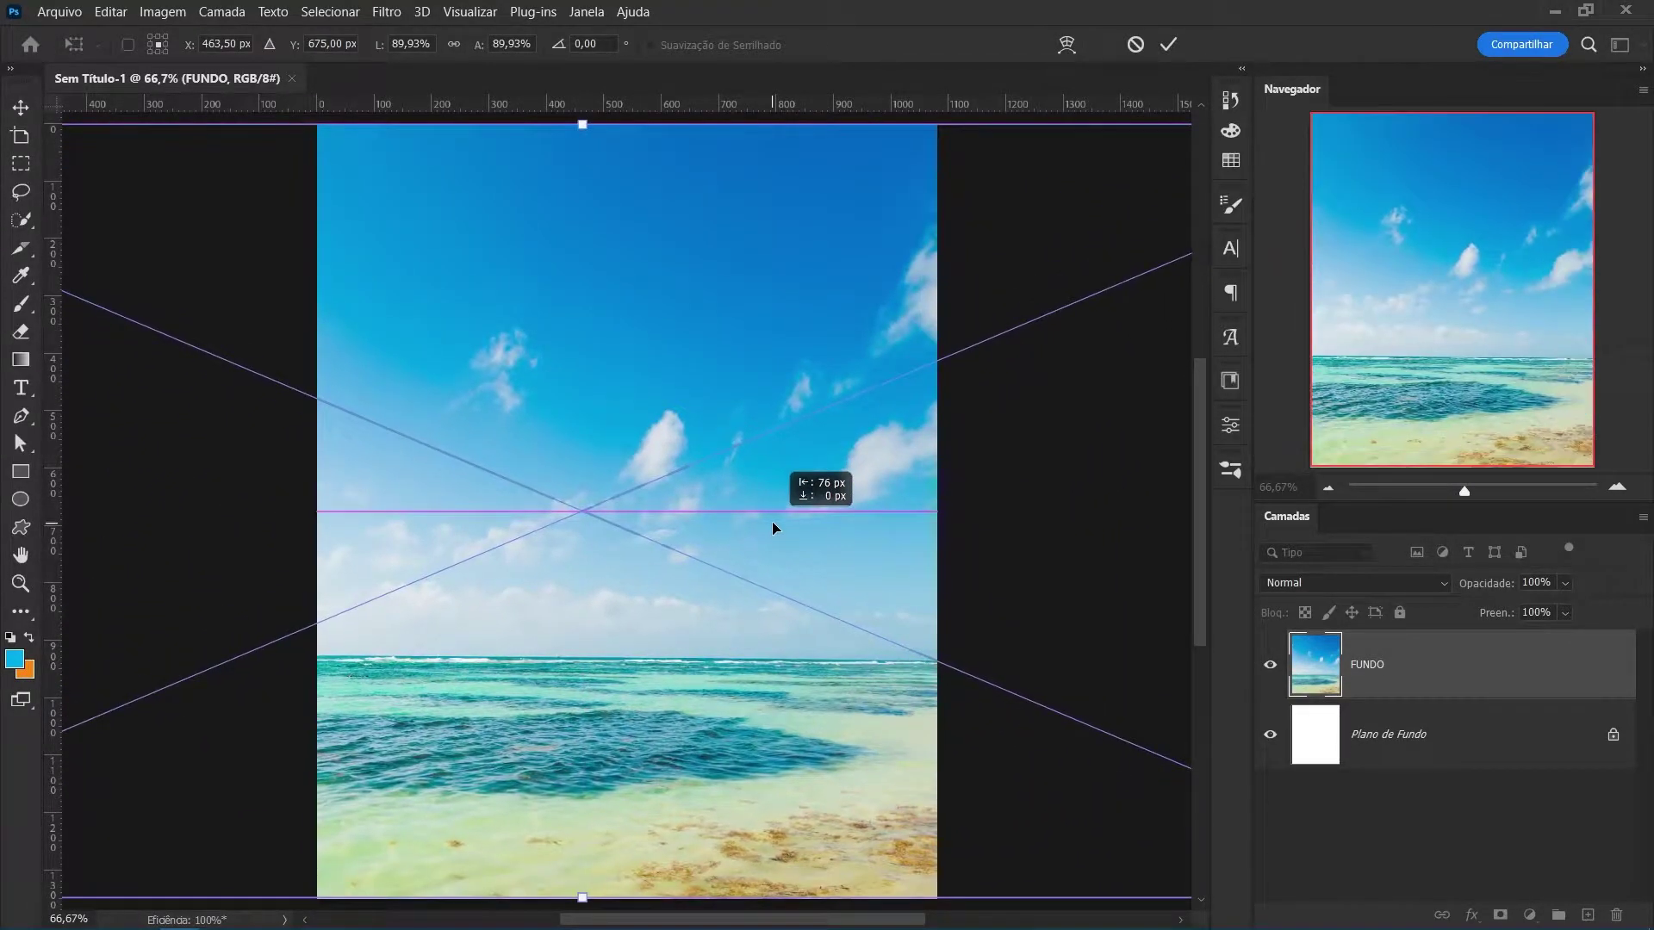
{"action": "mouse_move", "coordinate": [534, 510]}
{"action": "left_mouse_down"}
{"action": "mouse_move", "coordinate": [930, 493]}
{"action": "mouse_move", "coordinate": [546, 524]}
{"action": "mouse_move", "coordinate": [874, 512]}
{"action": "mouse_move", "coordinate": [528, 525]}
{"action": "left_mouse_up"}
{"action": "left_click_drag", "start_coordinate": [811, 505], "coordinate": [584, 522]}
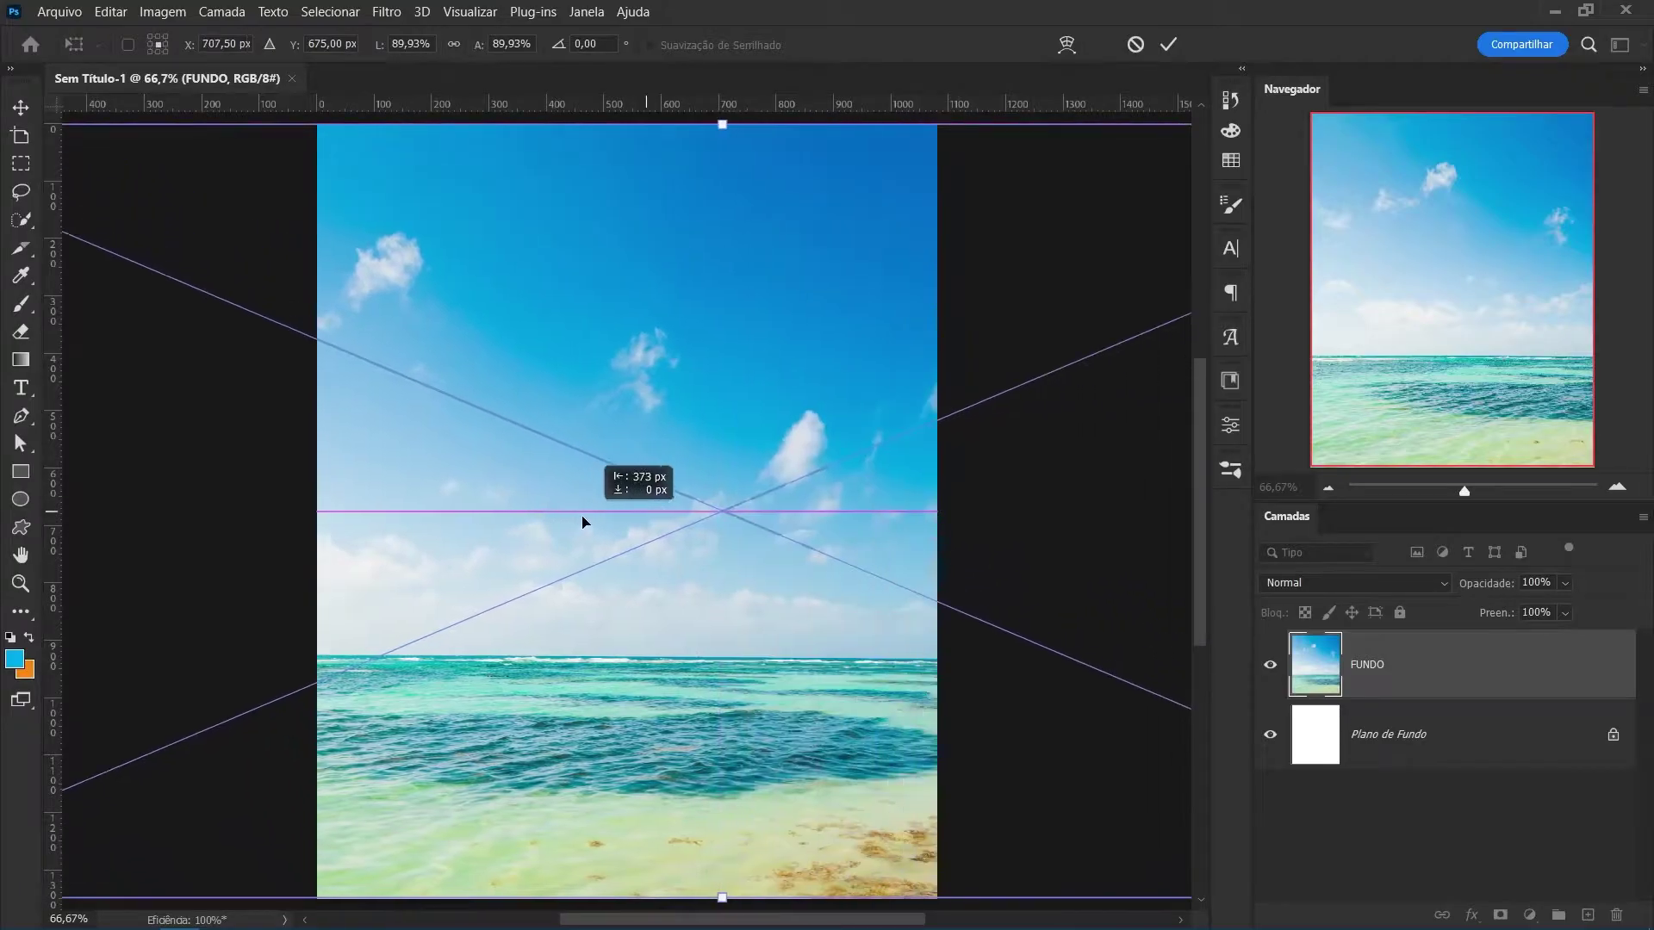
{"action": "key", "text": "Return"}
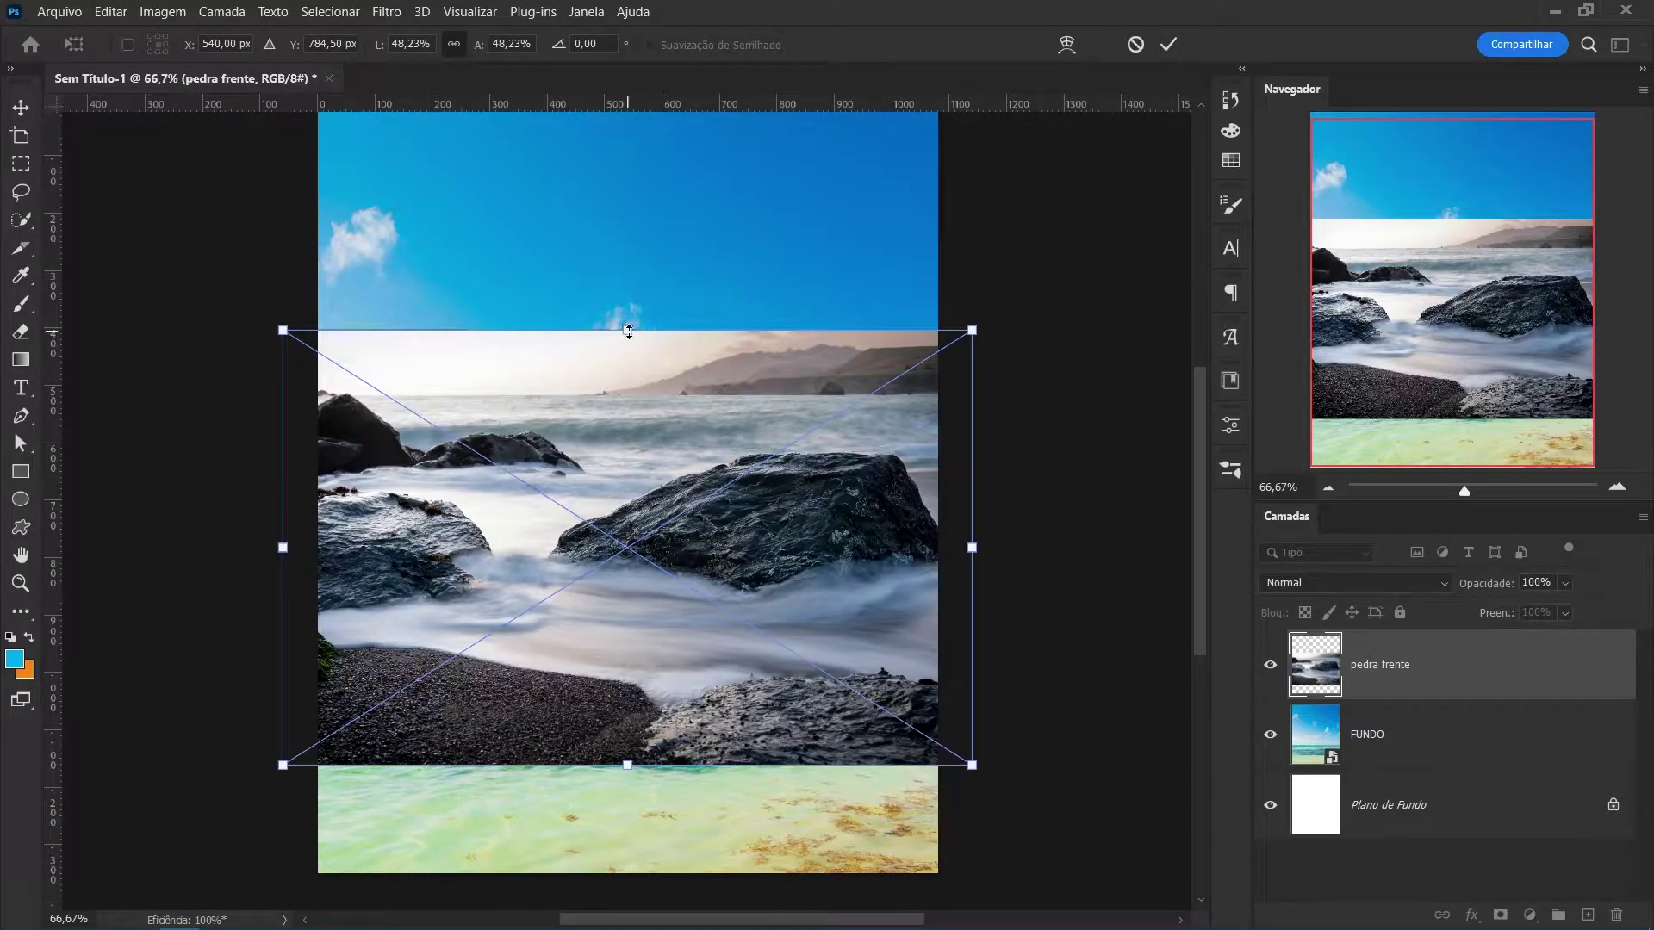
Scale pedra frente to about 204% and position it so the rock fills the canvas bottom.
{"action": "mouse_move", "coordinate": [628, 331]}
{"action": "left_mouse_down"}
{"action": "mouse_move", "coordinate": [746, 307]}
{"action": "mouse_move", "coordinate": [465, 437]}
{"action": "mouse_move", "coordinate": [540, 475]}
{"action": "mouse_move", "coordinate": [478, 452]}
{"action": "mouse_move", "coordinate": [540, 478]}
{"action": "mouse_move", "coordinate": [546, 510]}
{"action": "mouse_move", "coordinate": [524, 465]}
{"action": "left_mouse_up"}
{"action": "mouse_move", "coordinate": [277, 242]}
{"action": "left_mouse_down"}
{"action": "mouse_move", "coordinate": [317, 109]}
{"action": "mouse_move", "coordinate": [450, 514]}
{"action": "mouse_move", "coordinate": [392, 580]}
{"action": "left_mouse_up"}
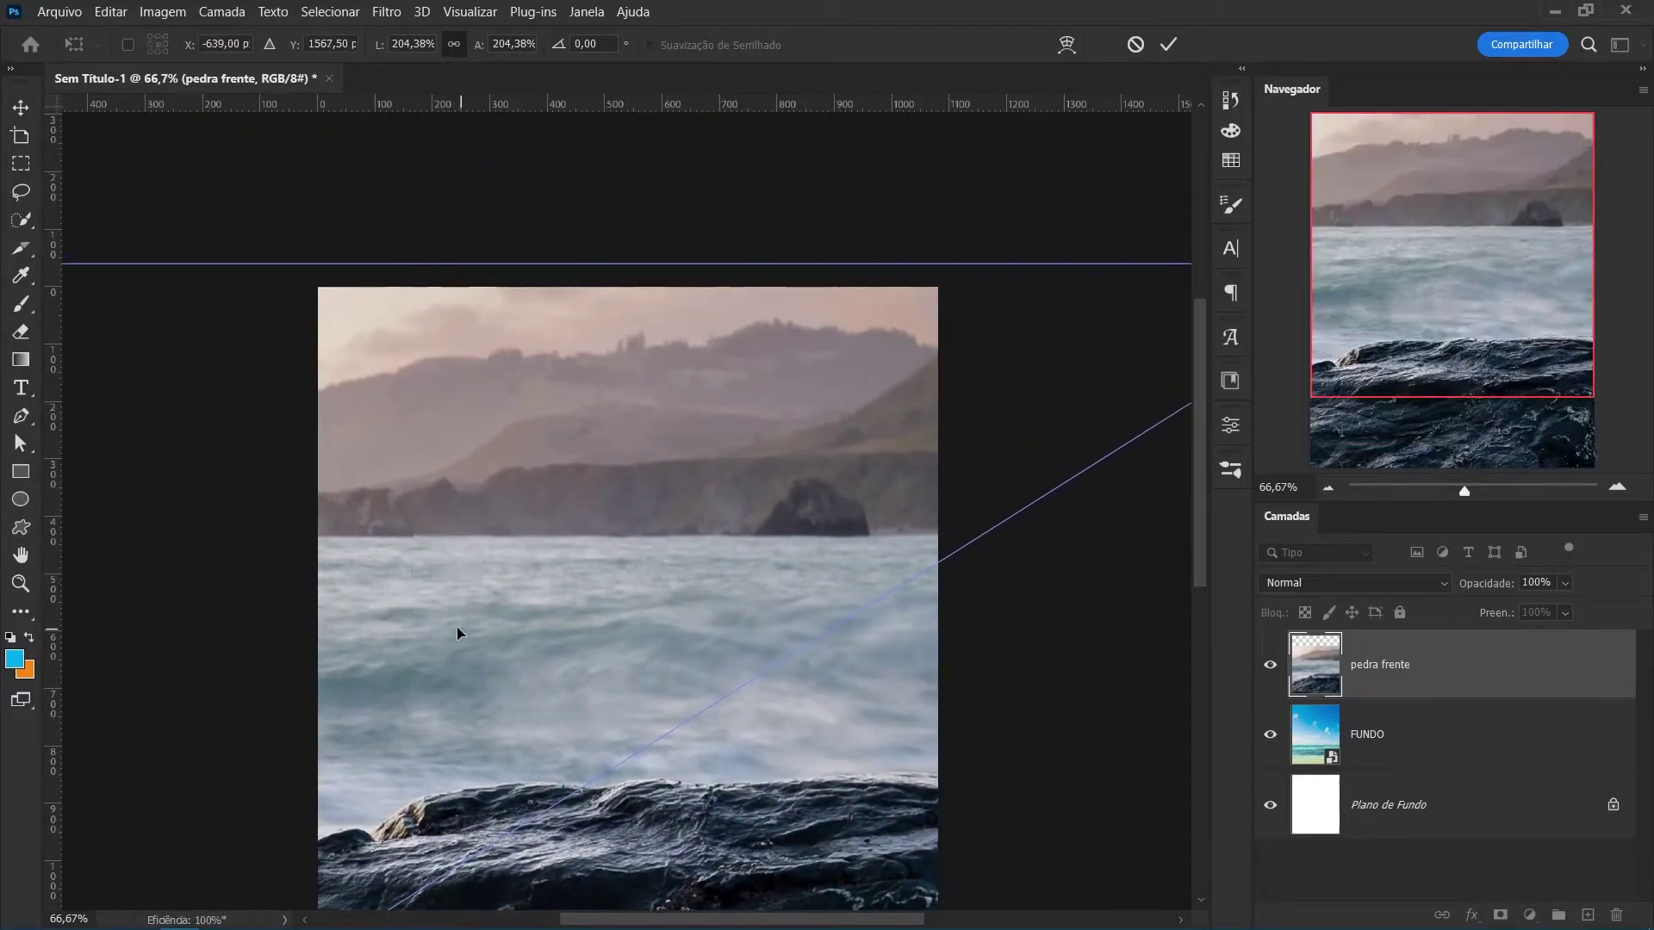
{"action": "mouse_move", "coordinate": [456, 634]}
{"action": "left_mouse_down"}
{"action": "mouse_move", "coordinate": [446, 516]}
{"action": "mouse_move", "coordinate": [424, 613]}
{"action": "mouse_move", "coordinate": [448, 658]}
{"action": "left_mouse_up"}
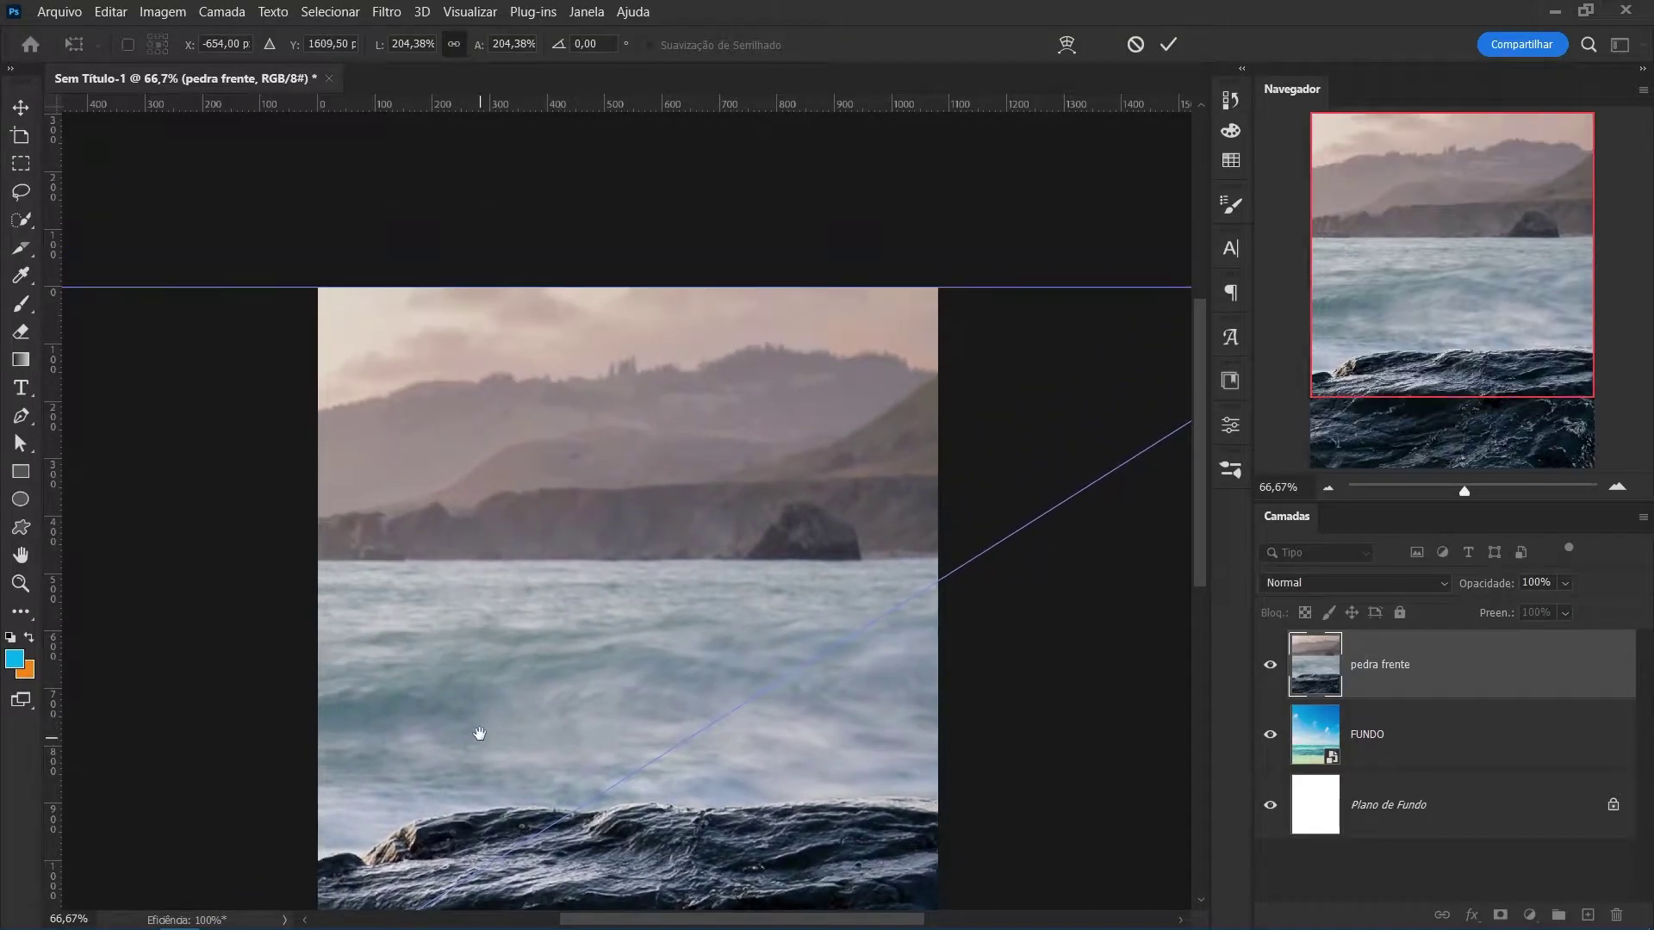
{"action": "mouse_move", "coordinate": [480, 733]}
{"action": "left_mouse_down"}
{"action": "mouse_move", "coordinate": [495, 498]}
{"action": "mouse_move", "coordinate": [609, 491]}
{"action": "mouse_move", "coordinate": [672, 517]}
{"action": "mouse_move", "coordinate": [668, 500]}
{"action": "left_mouse_up"}
{"action": "left_click", "coordinate": [1169, 46]}
Zoom in and start a Pen shape along the rock's top edge from the canvas's right side.
{"action": "key", "text": "z"}
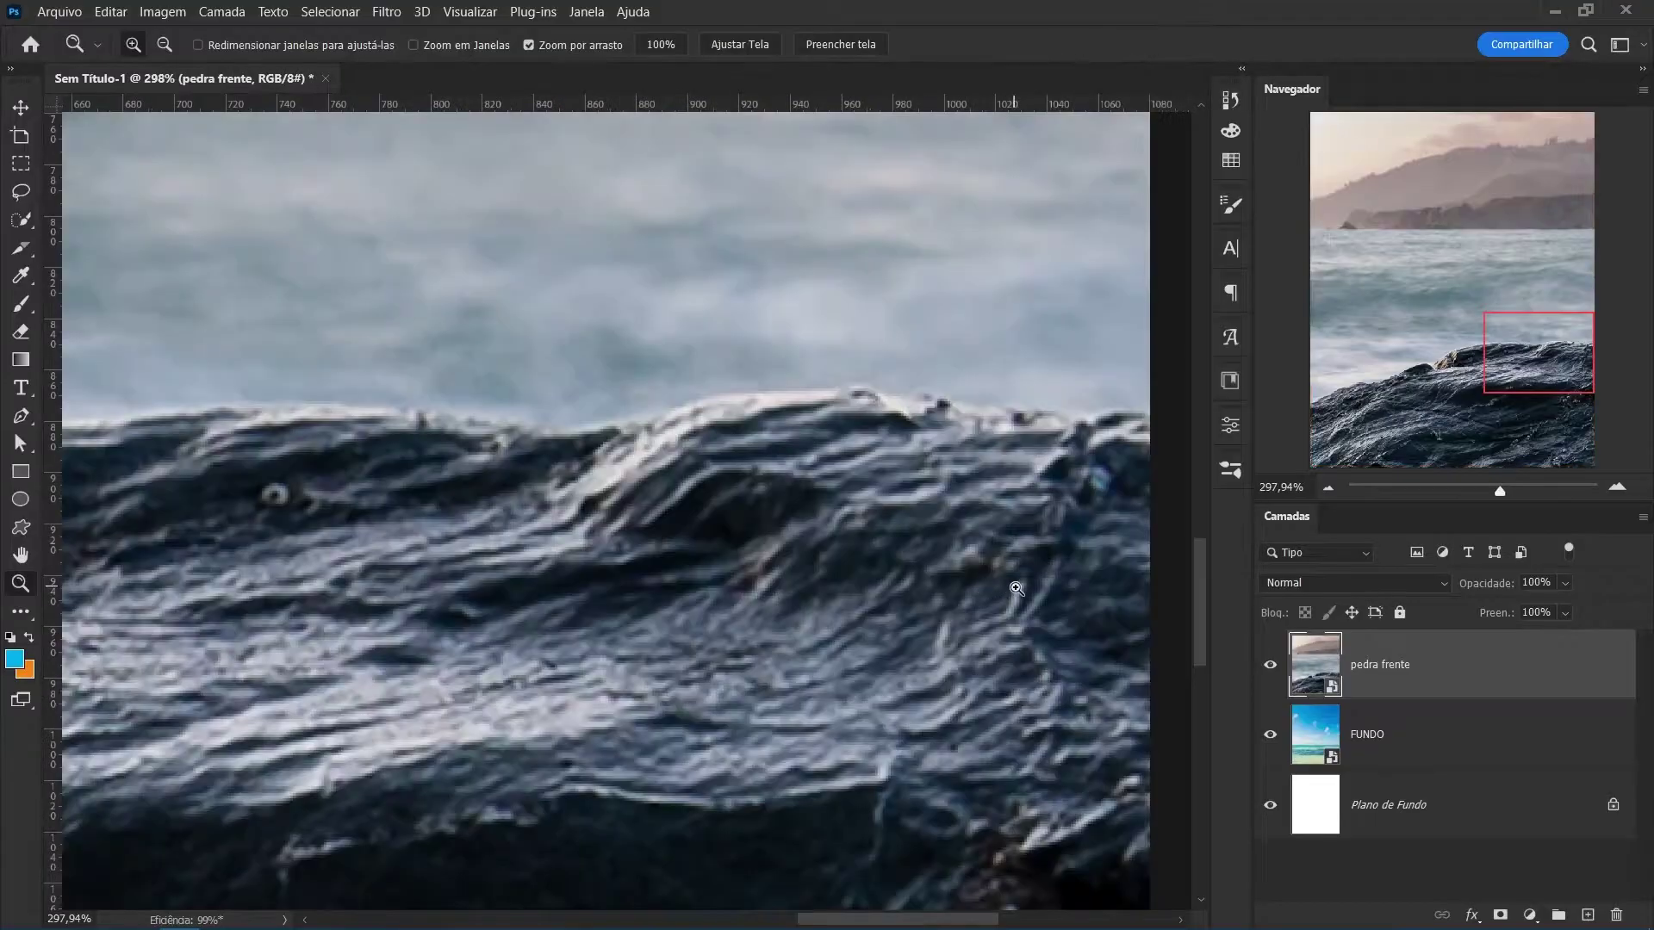
{"action": "left_click_drag", "start_coordinate": [732, 615], "coordinate": [786, 615]}
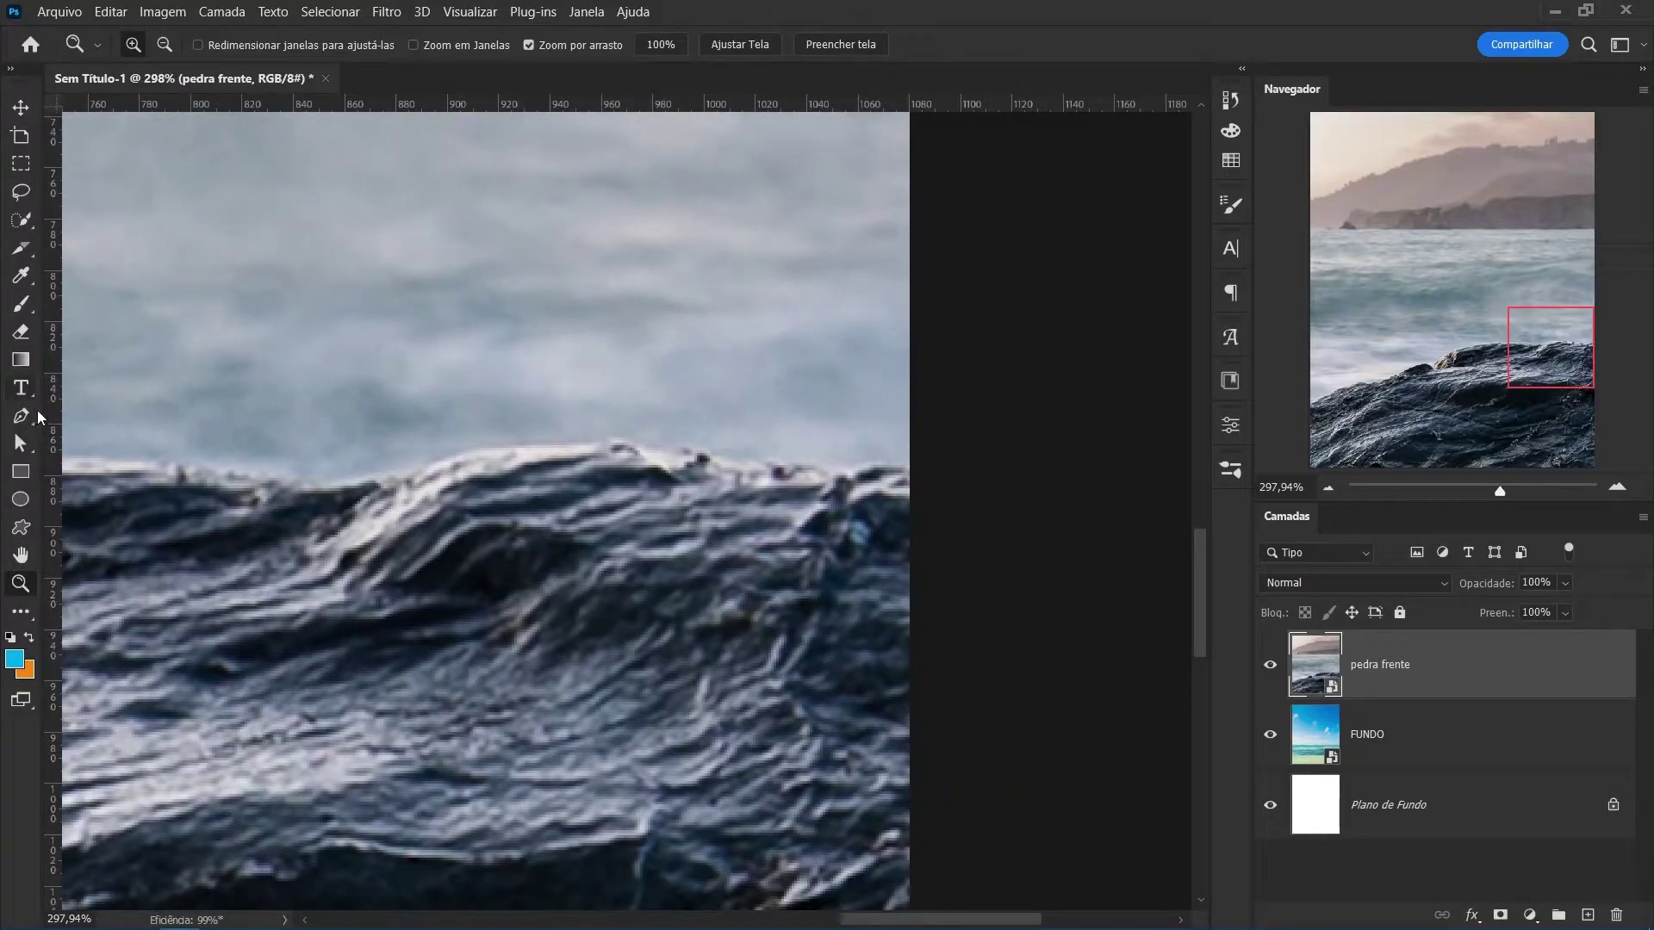
{"action": "left_click", "coordinate": [21, 417]}
{"action": "left_click", "coordinate": [921, 472]}
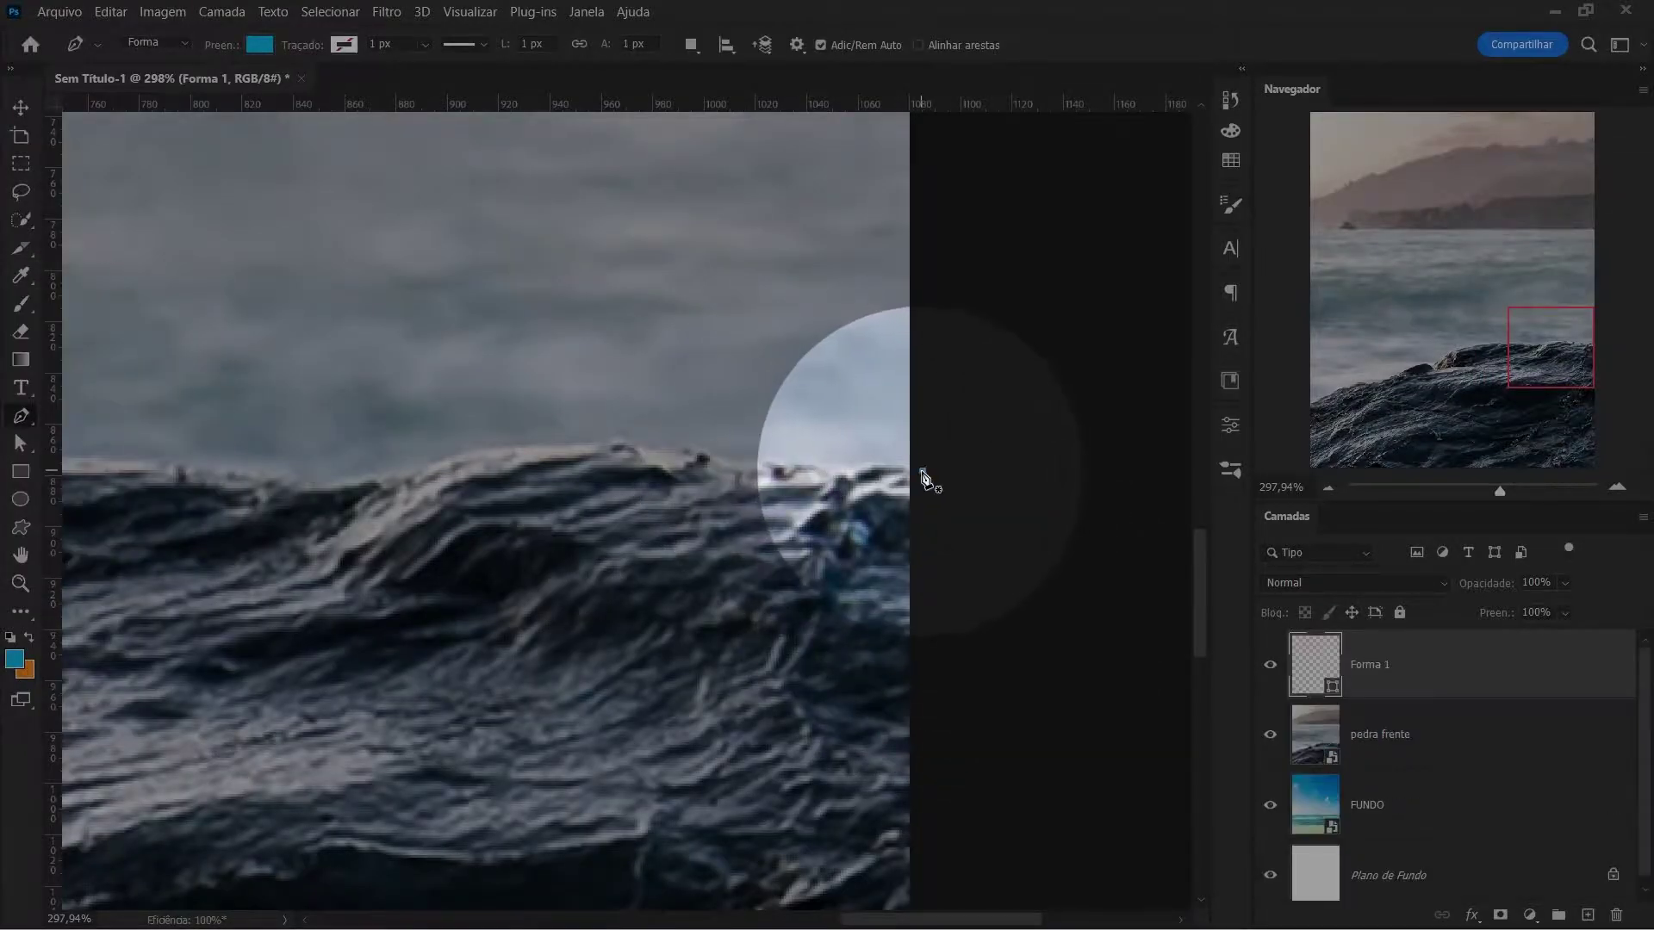
{"action": "left_click", "coordinate": [765, 466]}
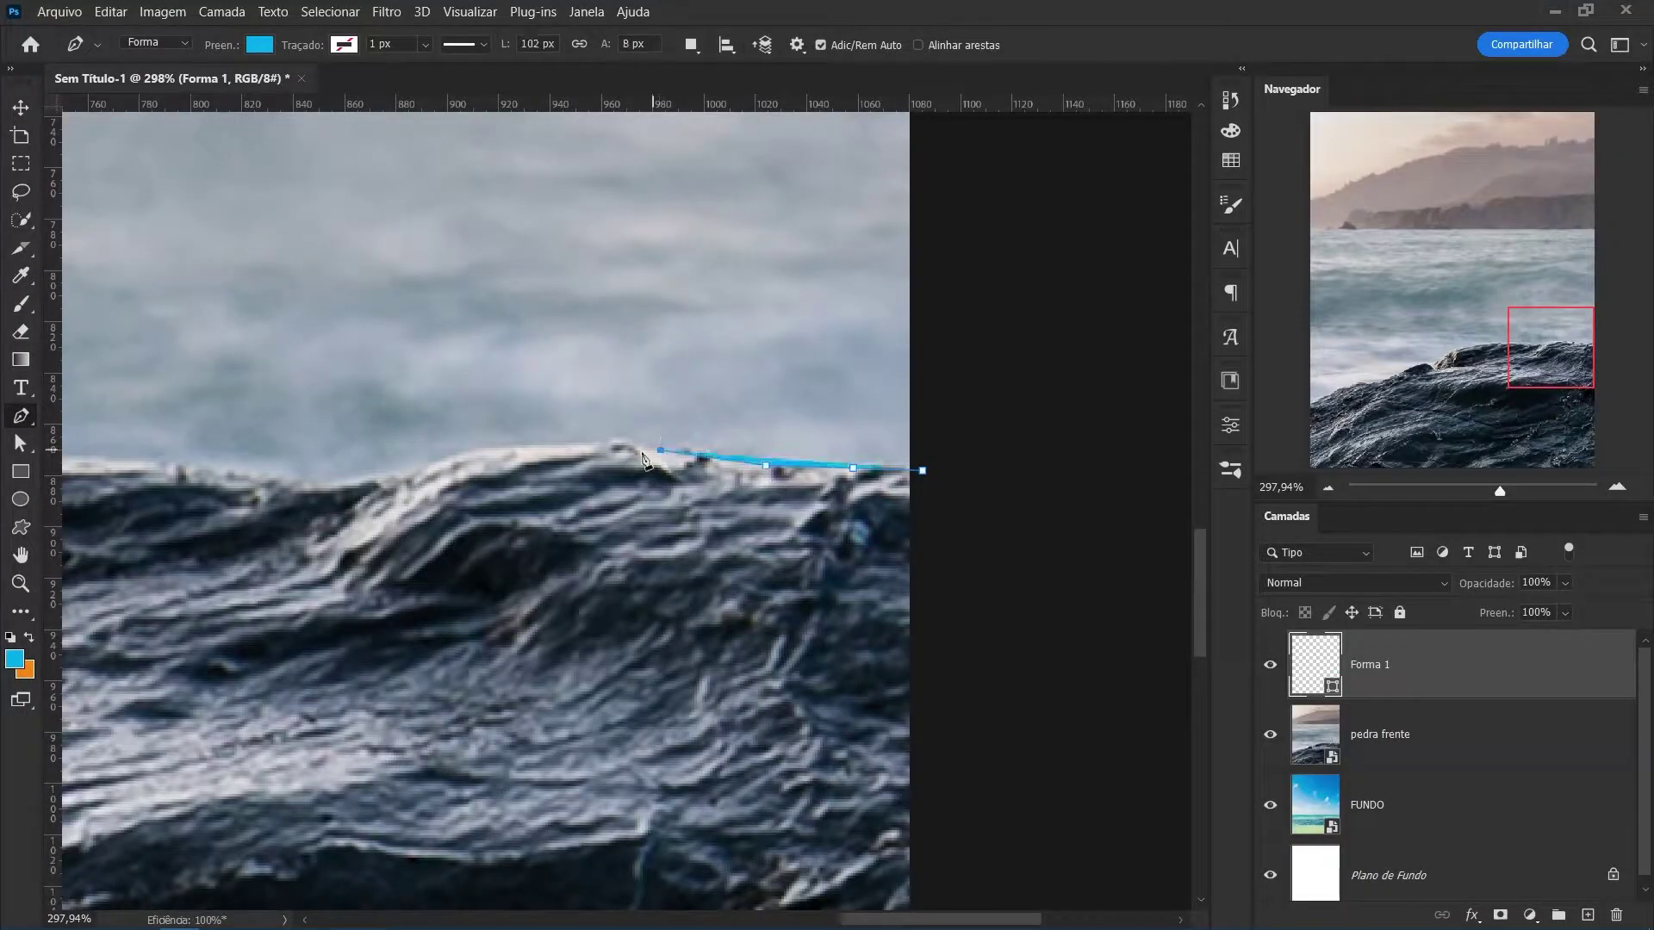
{"action": "left_click_drag", "start_coordinate": [517, 466], "coordinate": [853, 464]}
{"action": "left_click", "coordinate": [701, 449]}
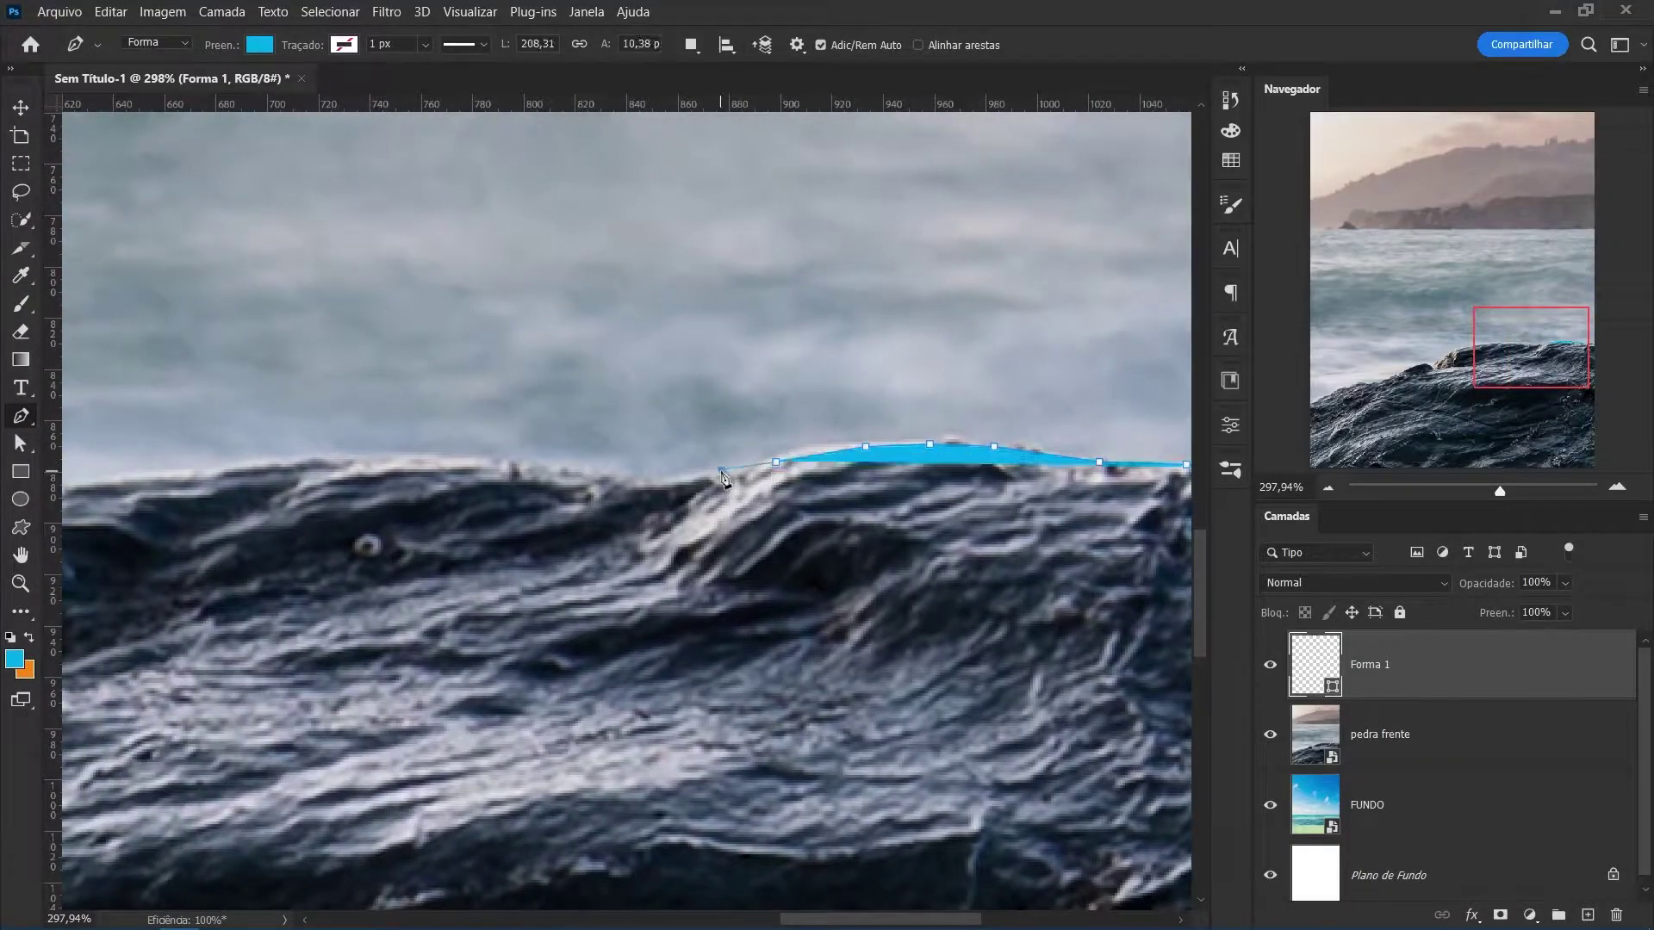
{"action": "left_click_drag", "start_coordinate": [689, 469], "coordinate": [1178, 469]}
{"action": "left_click", "coordinate": [757, 480]}
{"action": "left_click_drag", "start_coordinate": [637, 513], "coordinate": [720, 441]}
{"action": "left_click", "coordinate": [637, 425]}
{"action": "left_click", "coordinate": [480, 435]}
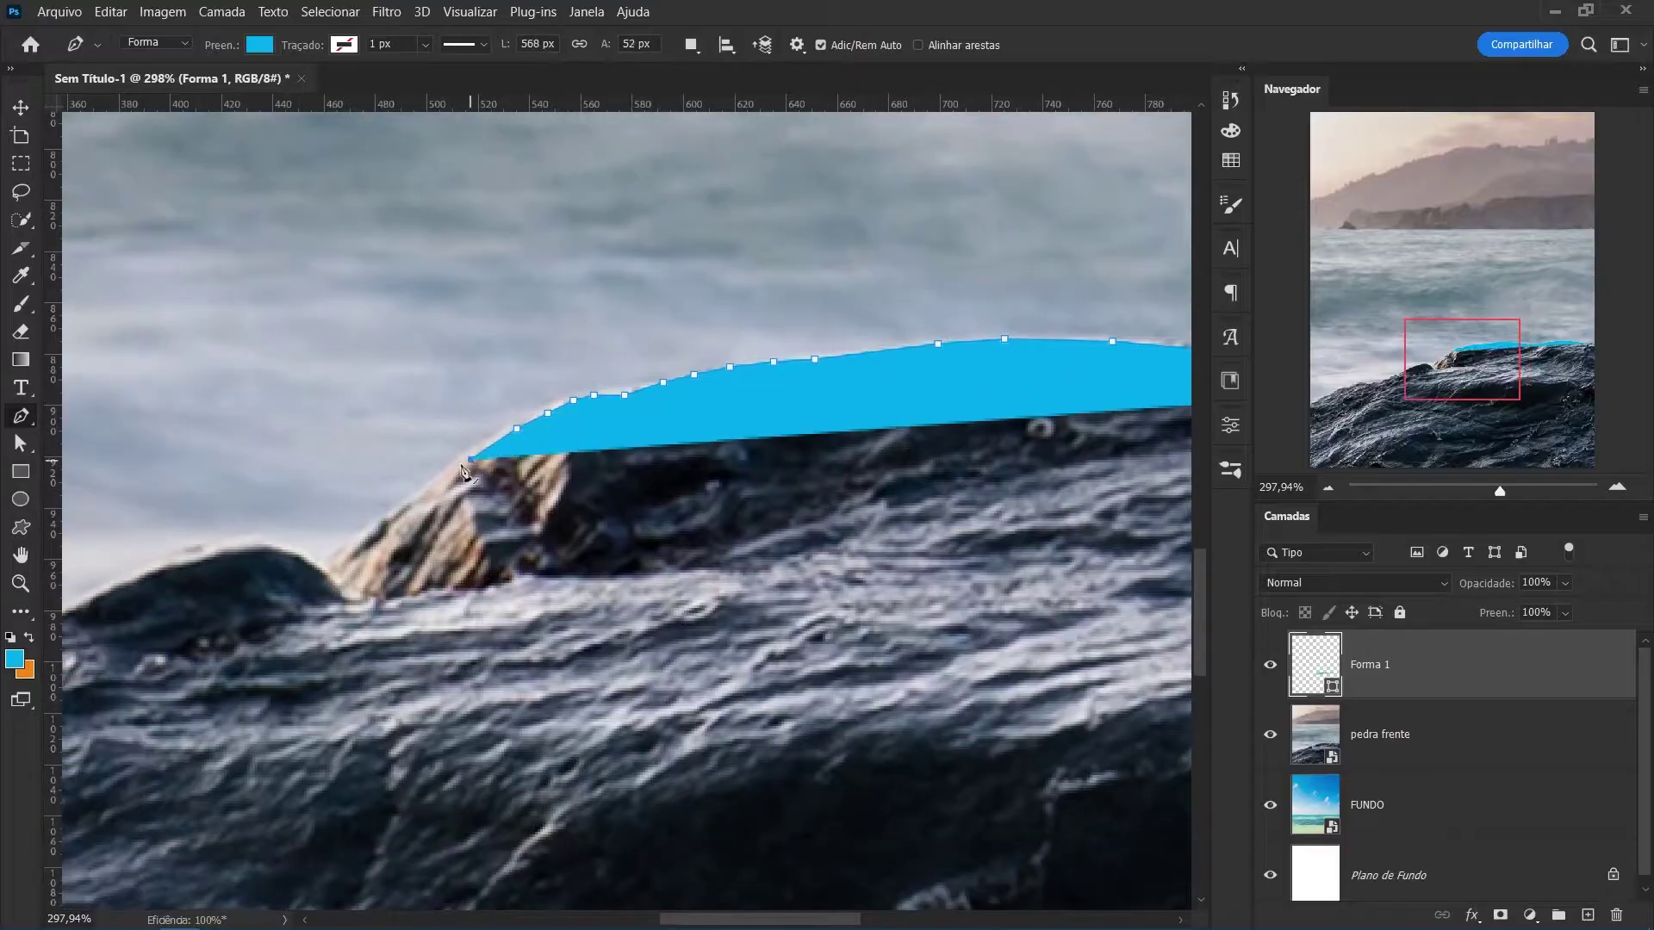
Trace the rest of the rock edge, close the Forma 1 shape below the rock, and zoom out.
{"action": "left_click_drag", "start_coordinate": [603, 431], "coordinate": [939, 263]}
{"action": "left_click", "coordinate": [558, 471]}
{"action": "left_click", "coordinate": [504, 442]}
{"action": "left_click", "coordinate": [395, 468]}
{"action": "left_click_drag", "start_coordinate": [383, 451], "coordinate": [638, 405]}
{"action": "left_click", "coordinate": [389, 479]}
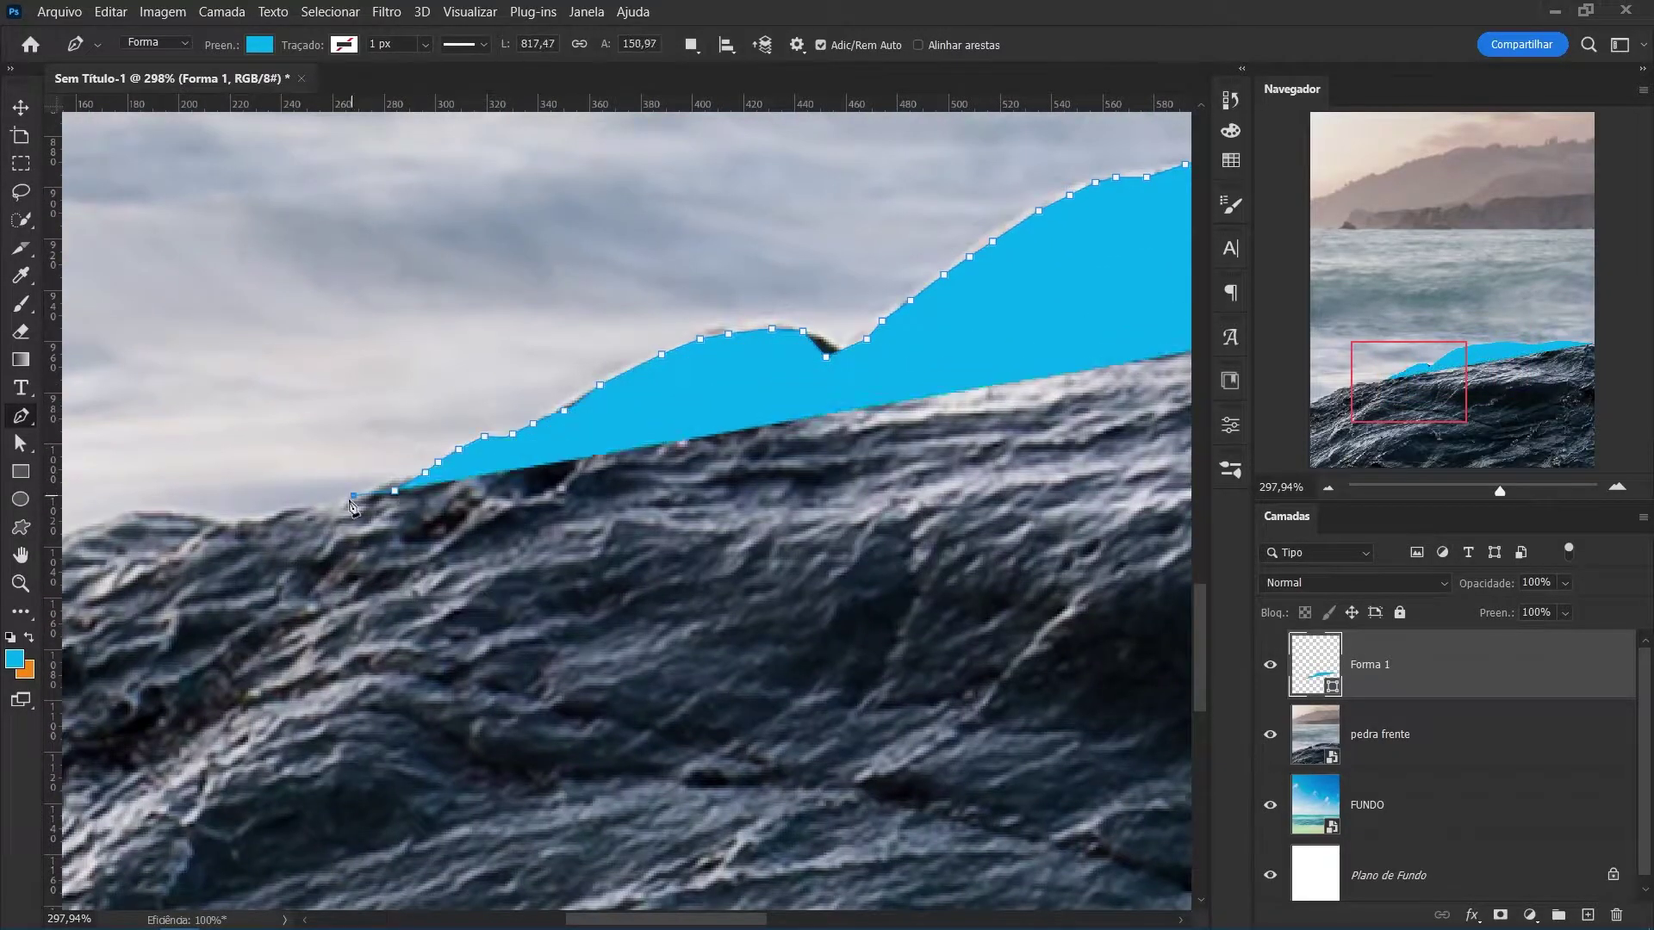
{"action": "left_click", "coordinate": [517, 387]}
{"action": "left_click_drag", "start_coordinate": [389, 479], "coordinate": [584, 343]}
{"action": "left_click", "coordinate": [370, 417]}
{"action": "left_click_drag", "start_coordinate": [370, 603], "coordinate": [370, 302]}
{"action": "left_click", "coordinate": [314, 767]}
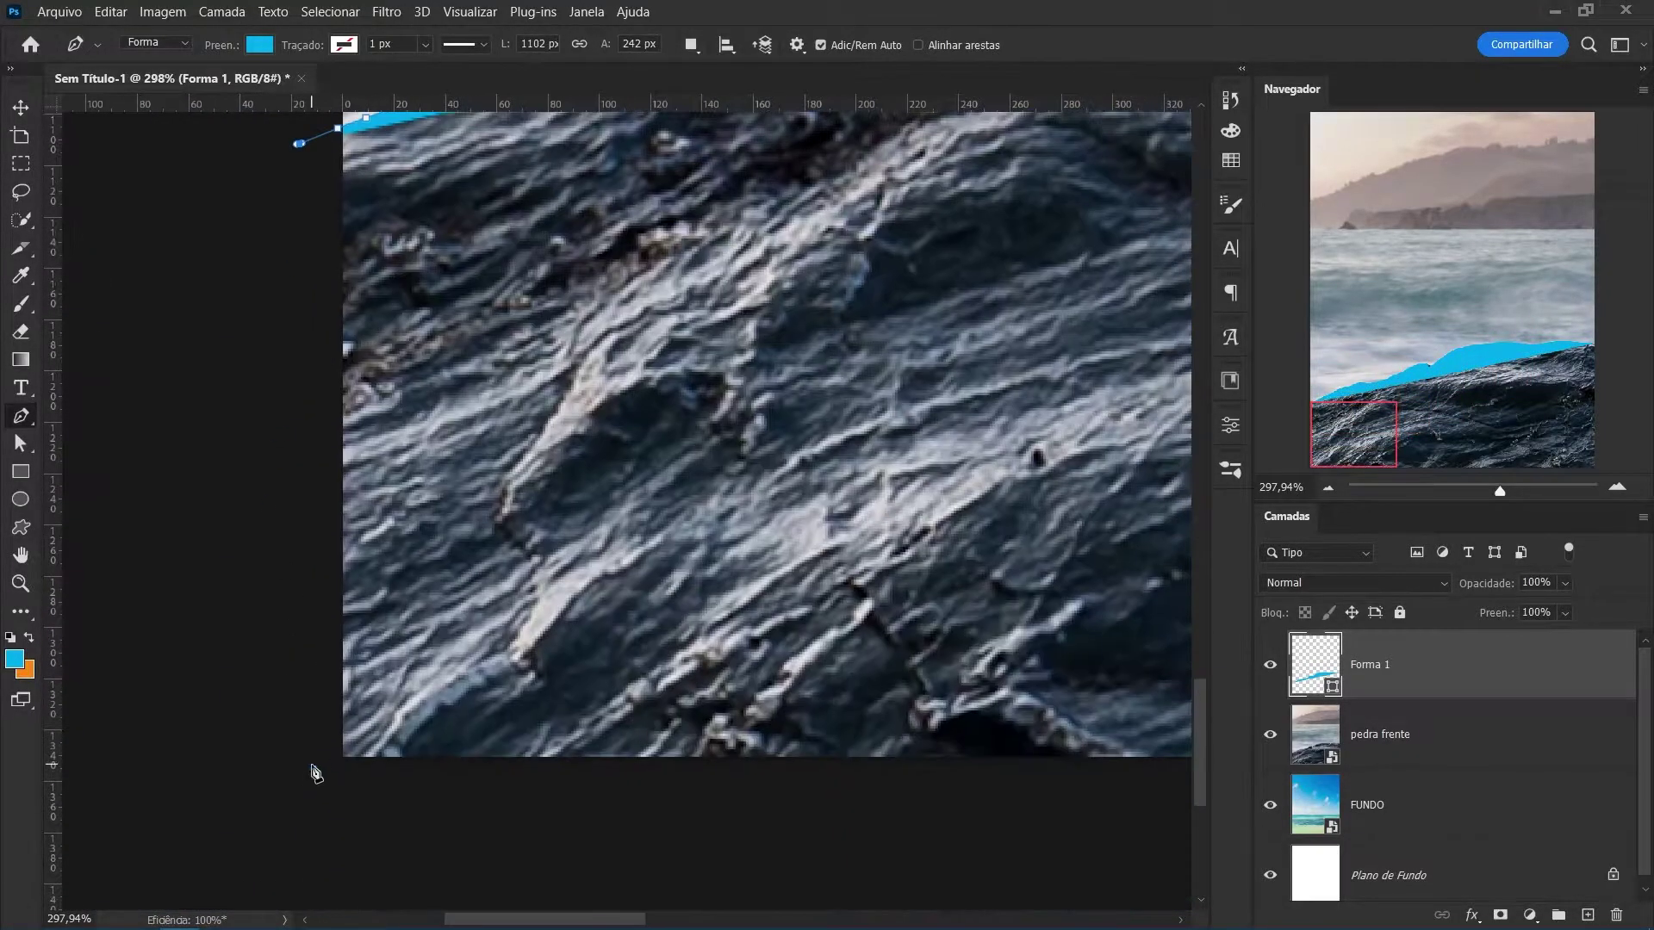
{"action": "left_click_drag", "start_coordinate": [776, 603], "coordinate": [417, 546]}
{"action": "left_click_drag", "start_coordinate": [603, 258], "coordinate": [820, 357]}
{"action": "key", "text": "z"}
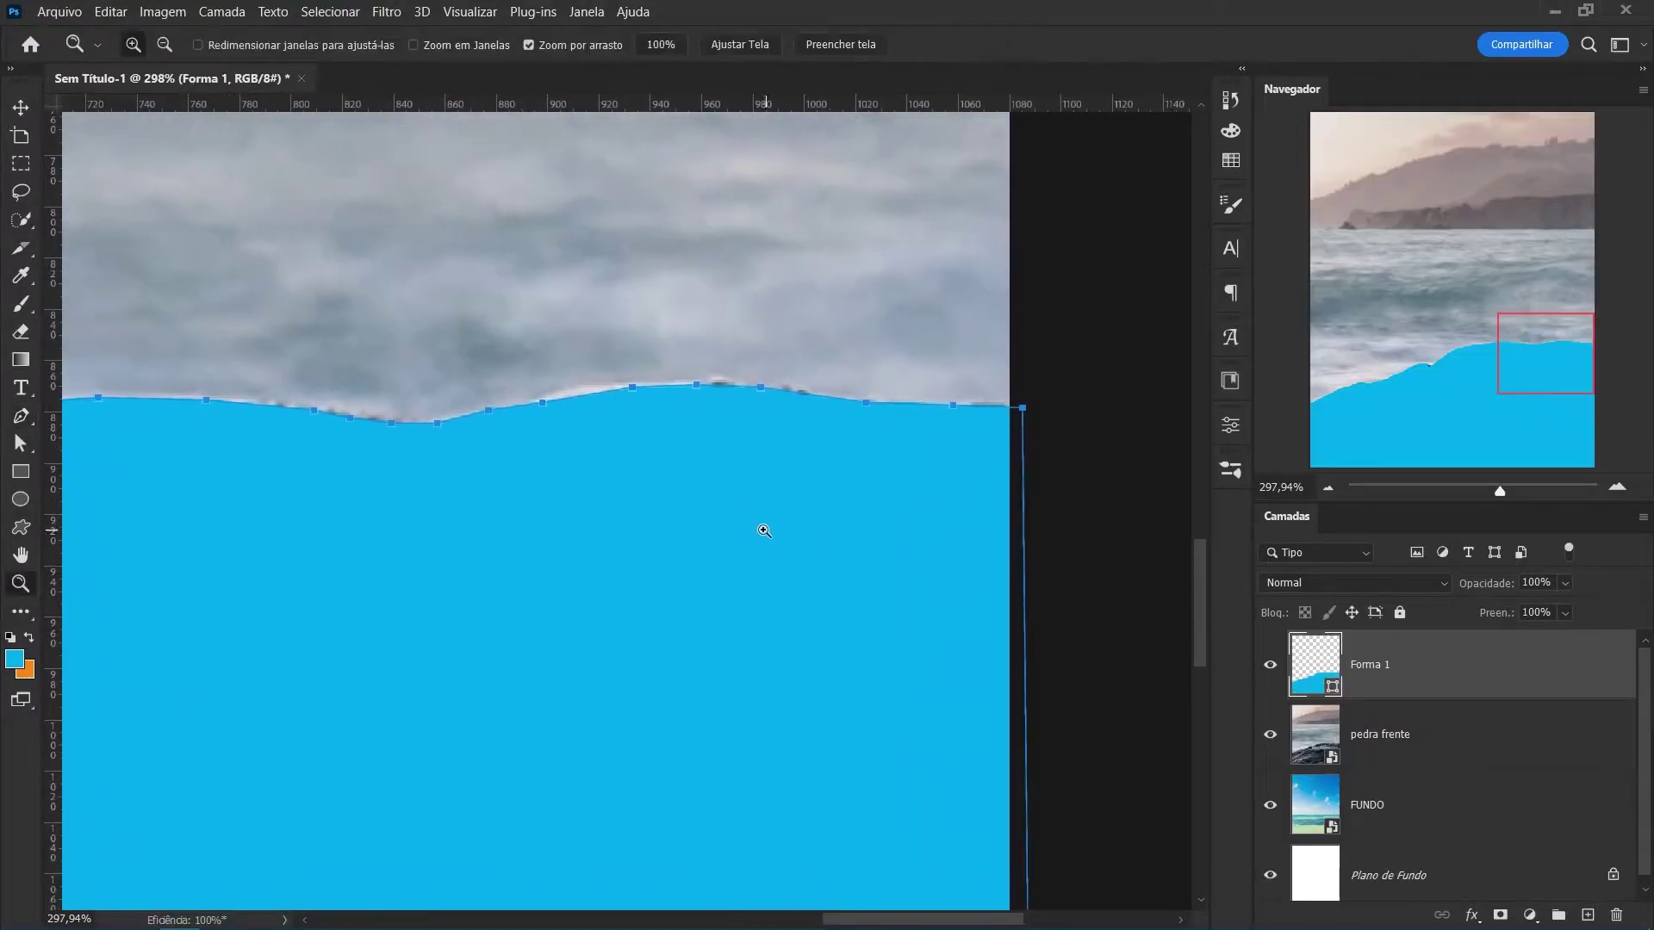
{"action": "mouse_move", "coordinate": [761, 528]}
{"action": "left_mouse_down"}
{"action": "mouse_move", "coordinate": [676, 591]}
{"action": "mouse_move", "coordinate": [794, 523]}
{"action": "left_mouse_up"}
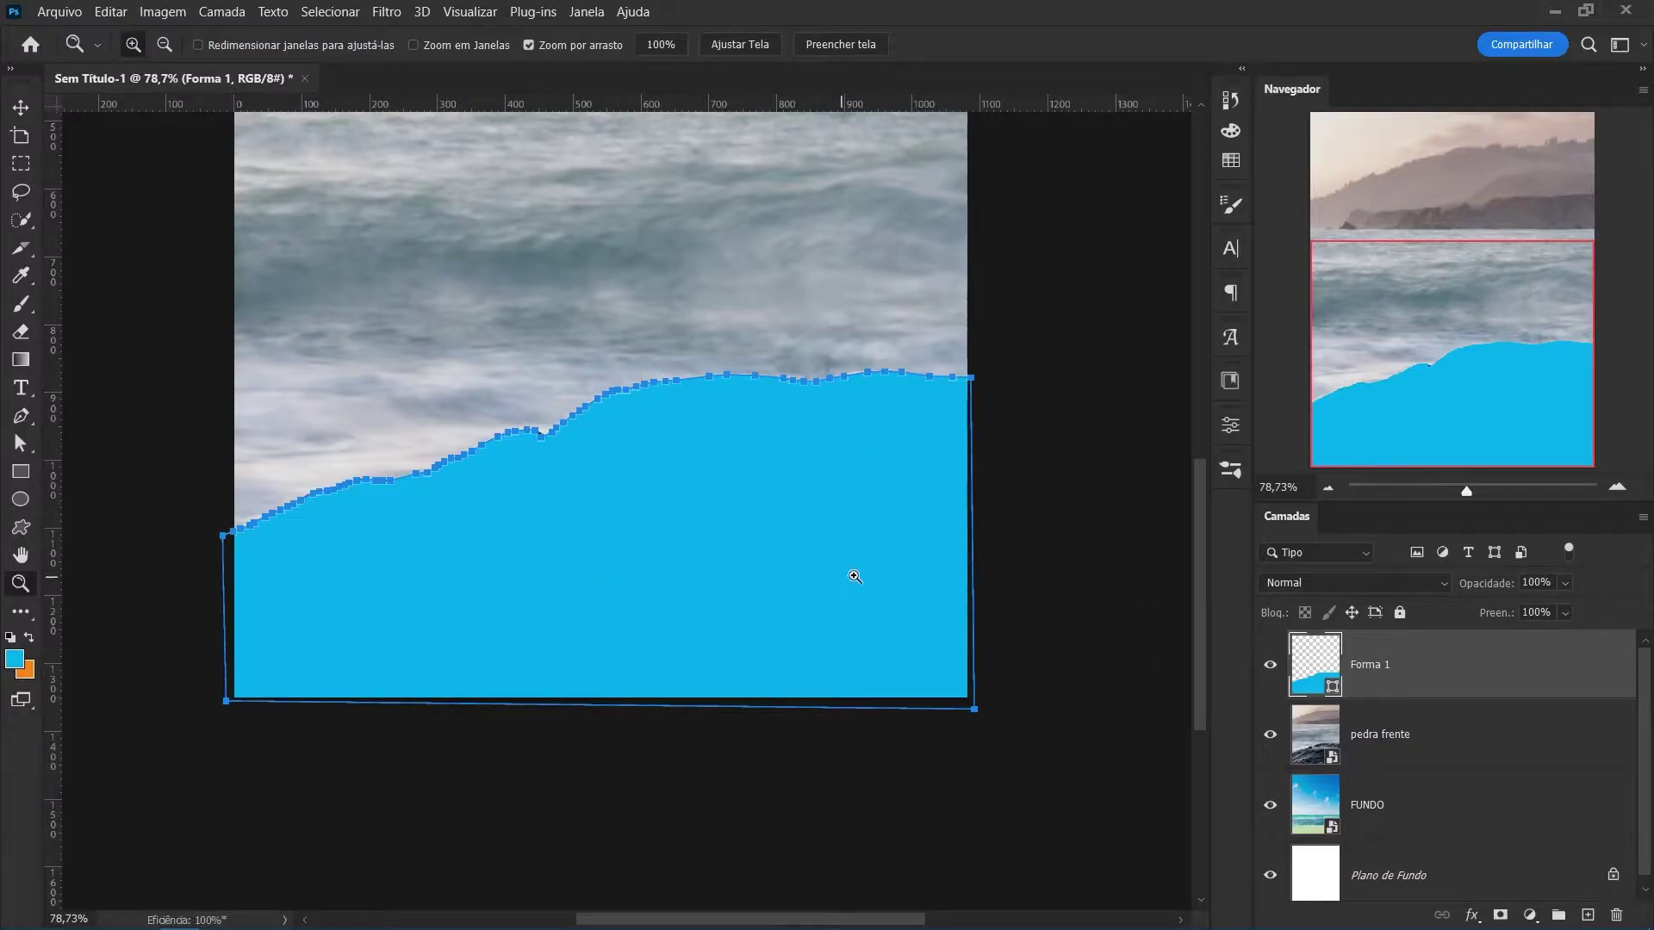
Load the Forma 1 outline as a selection, hide Forma 1, and select the pedra frente layer.
{"action": "key", "text": "ctrl+Return"}
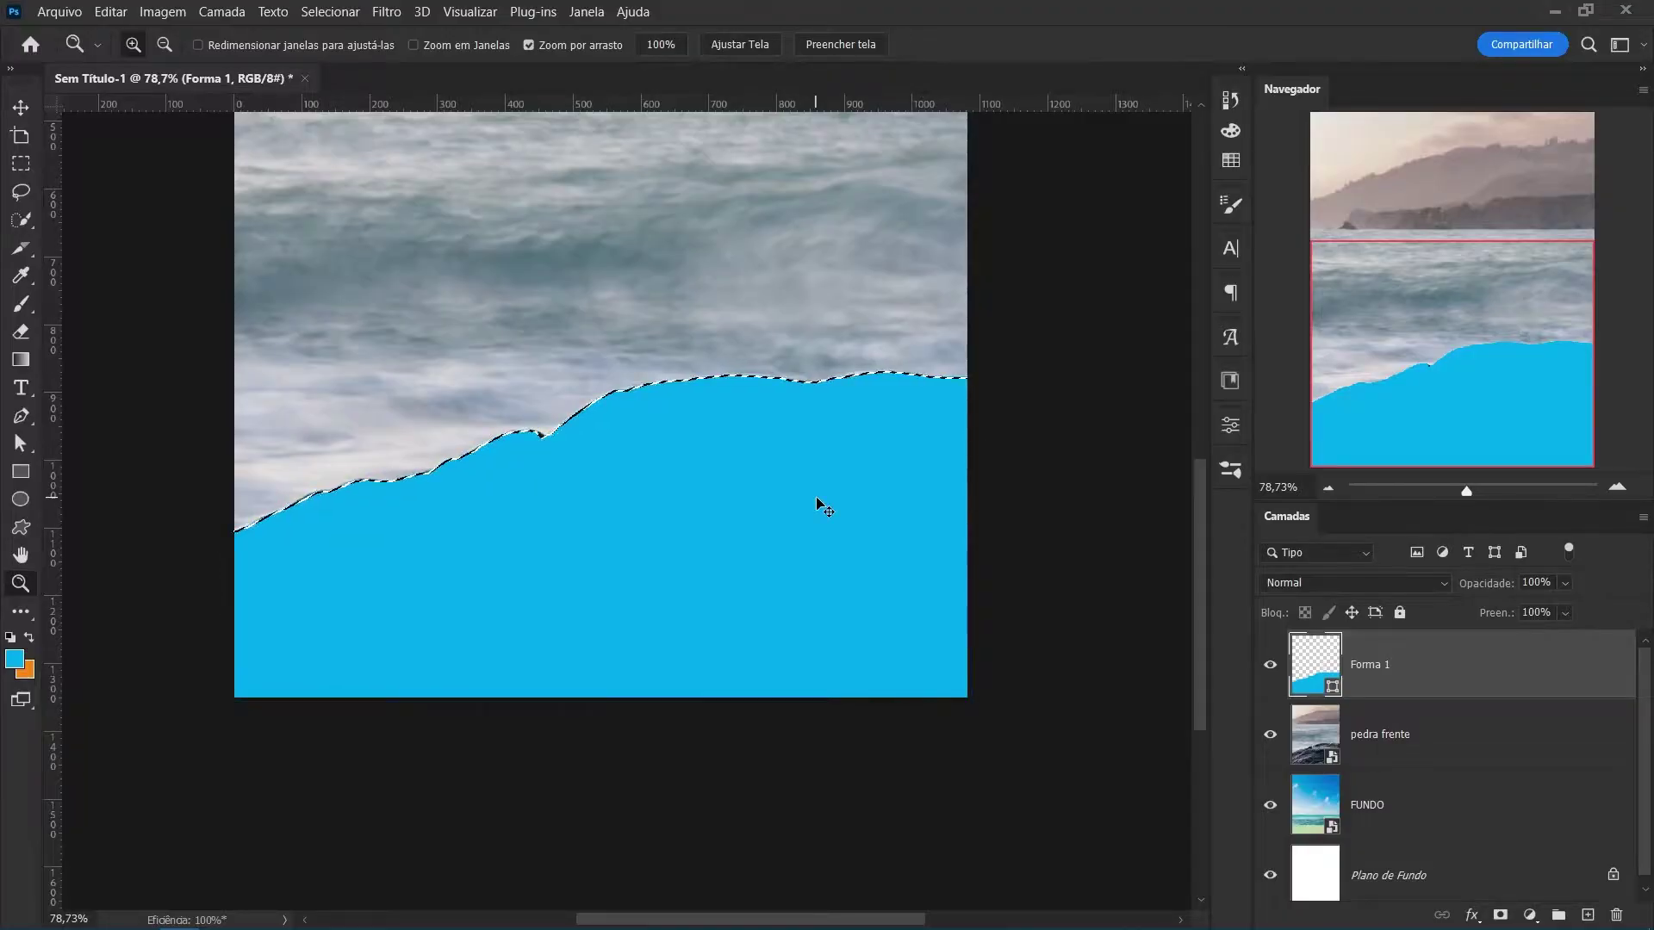
{"action": "mouse_move", "coordinate": [696, 393]}
{"action": "left_mouse_down"}
{"action": "mouse_move", "coordinate": [819, 427]}
{"action": "mouse_move", "coordinate": [731, 505]}
{"action": "left_mouse_up"}
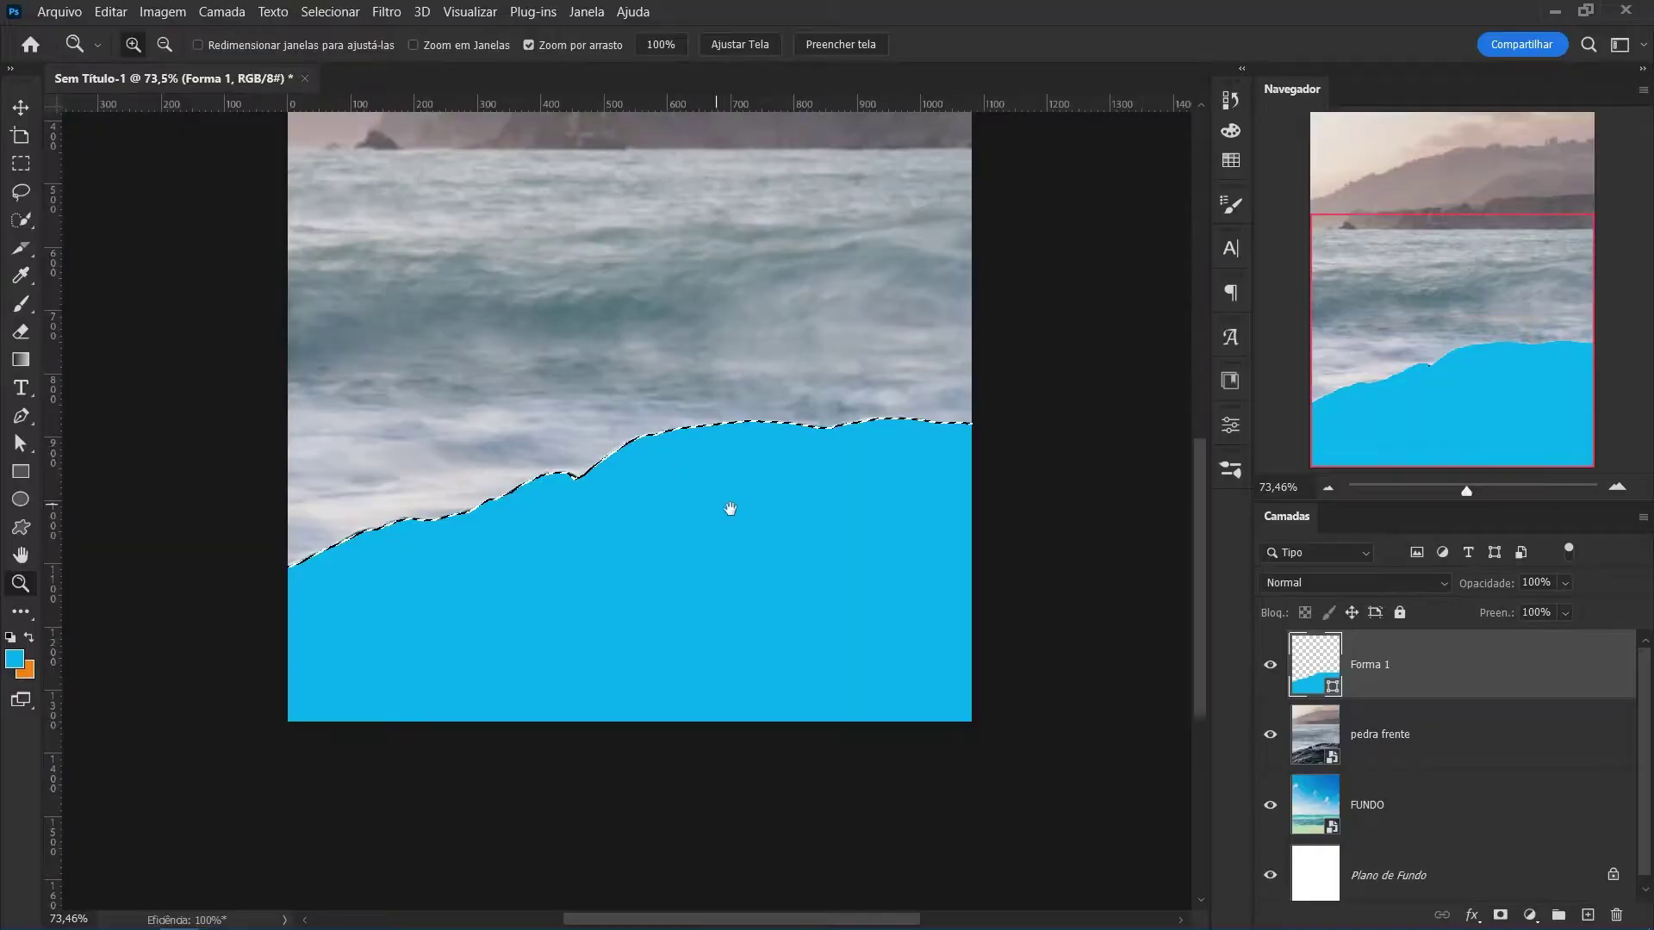
{"action": "scroll", "coordinate": [753, 498], "scroll_direction": "up", "scroll_amount": 2}
{"action": "left_click", "coordinate": [1278, 680]}
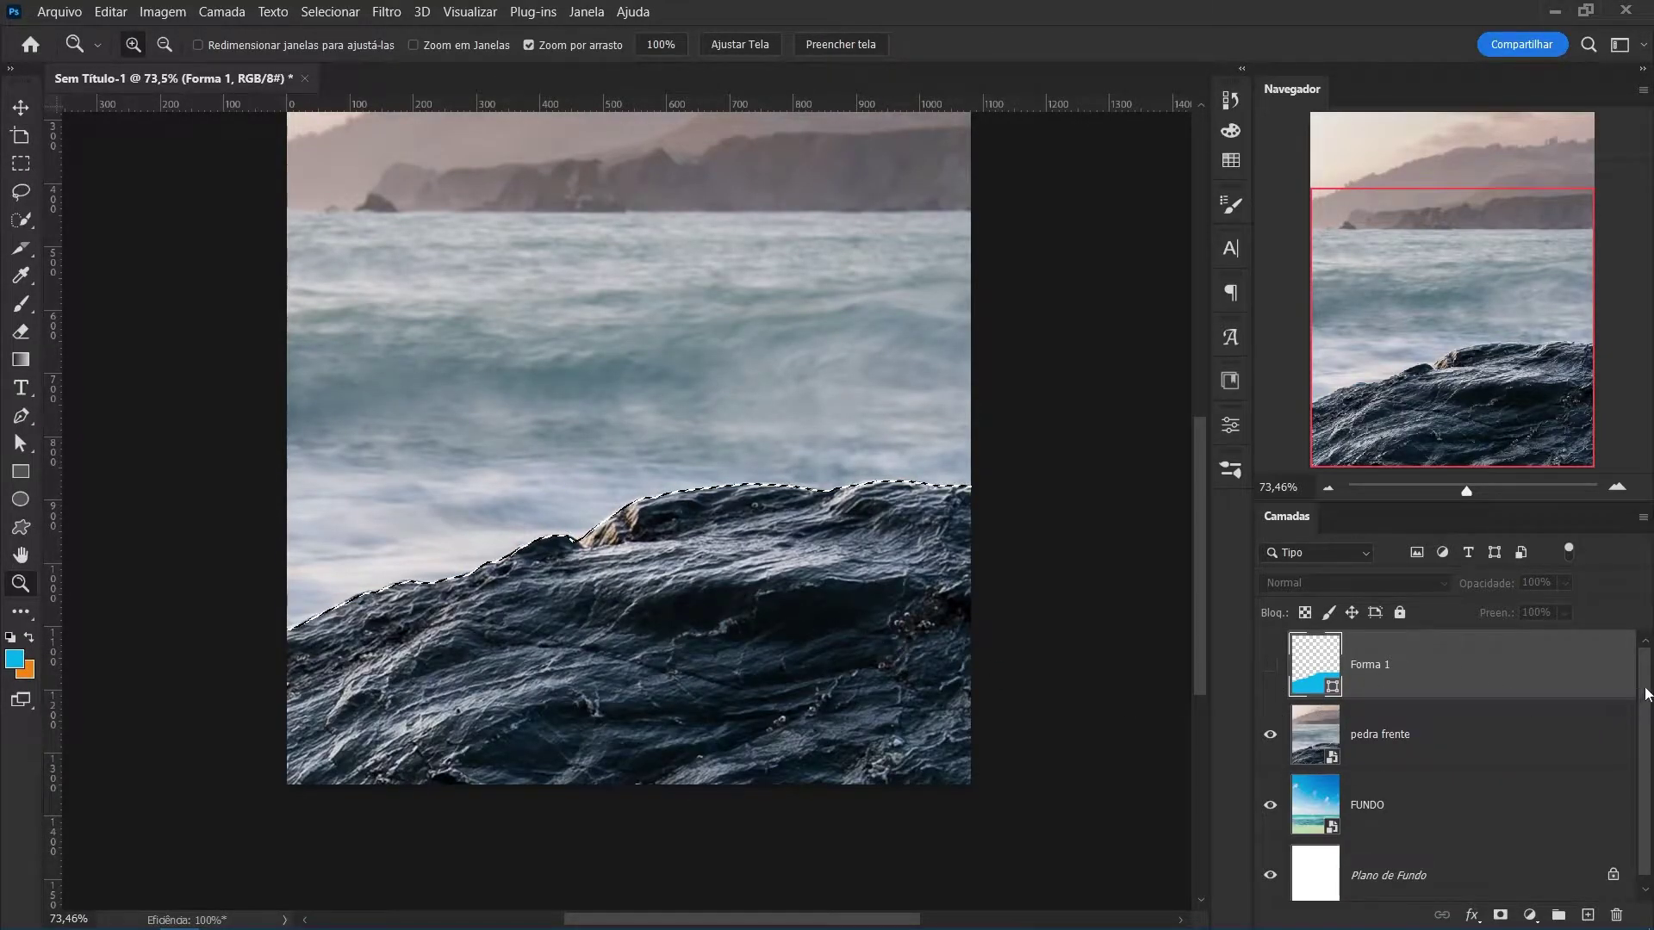
{"action": "left_click_drag", "start_coordinate": [1645, 693], "coordinate": [1632, 751]}
{"action": "left_click", "coordinate": [1431, 743]}
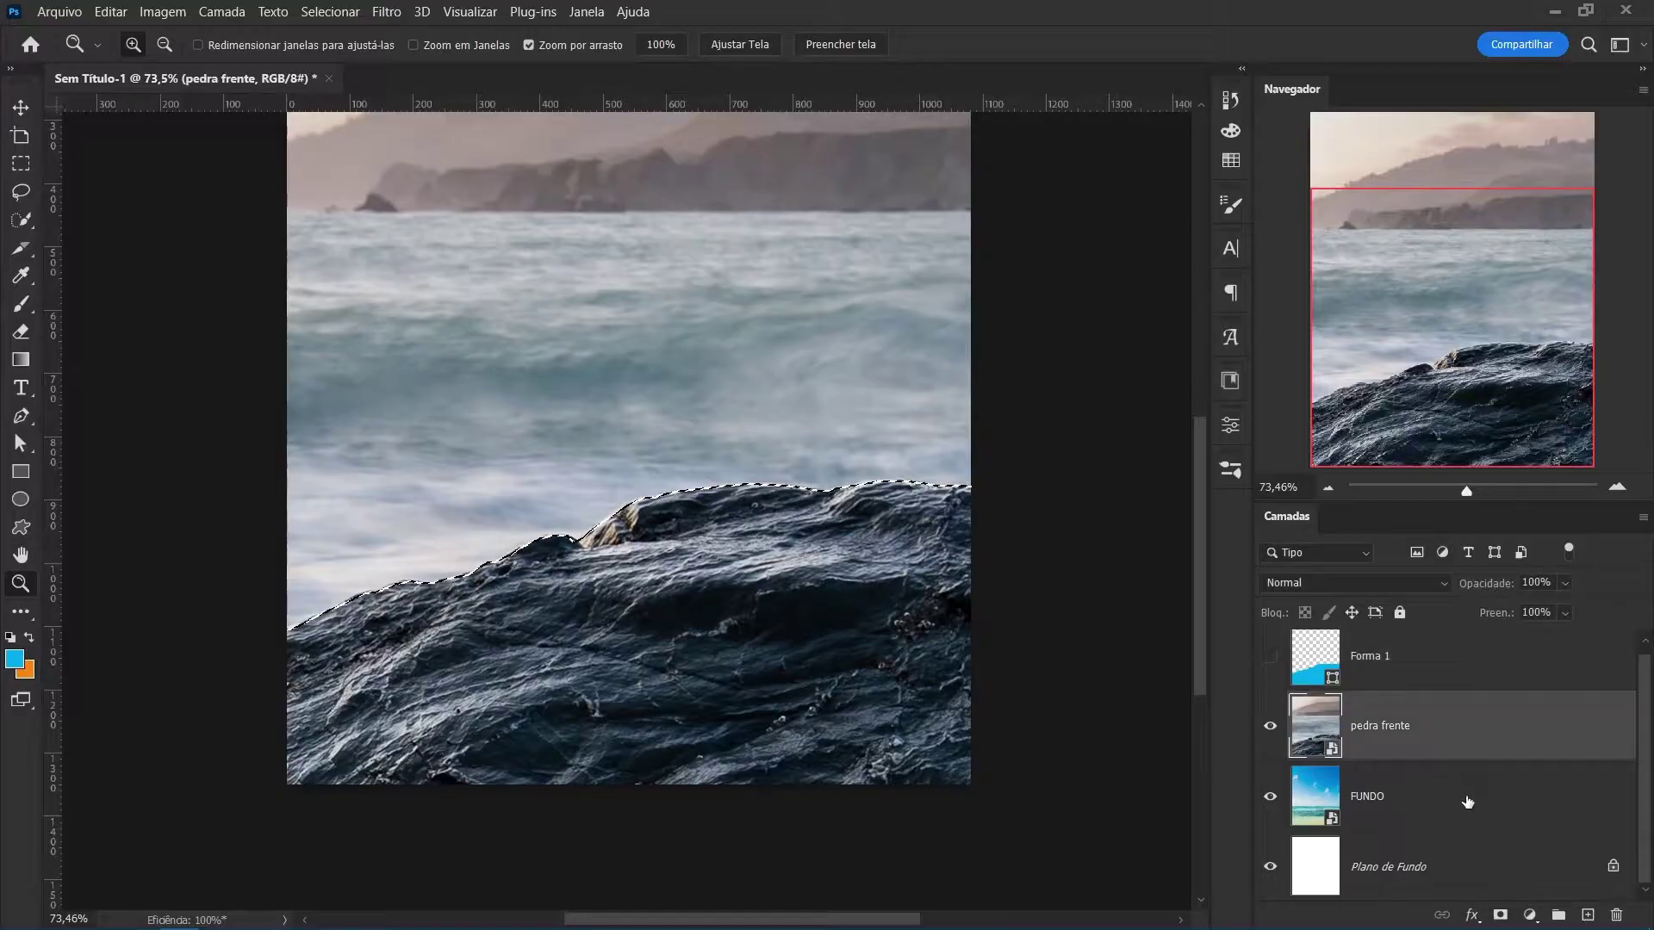
{"action": "left_click", "coordinate": [1277, 668]}
{"action": "left_click", "coordinate": [1272, 658]}
Add a layer mask to pedra frente from the selection and nudge it down 31 px.
{"action": "left_click", "coordinate": [1500, 915]}
{"action": "scroll", "coordinate": [804, 638], "scroll_direction": "down", "scroll_amount": 1}
{"action": "key", "text": "v"}
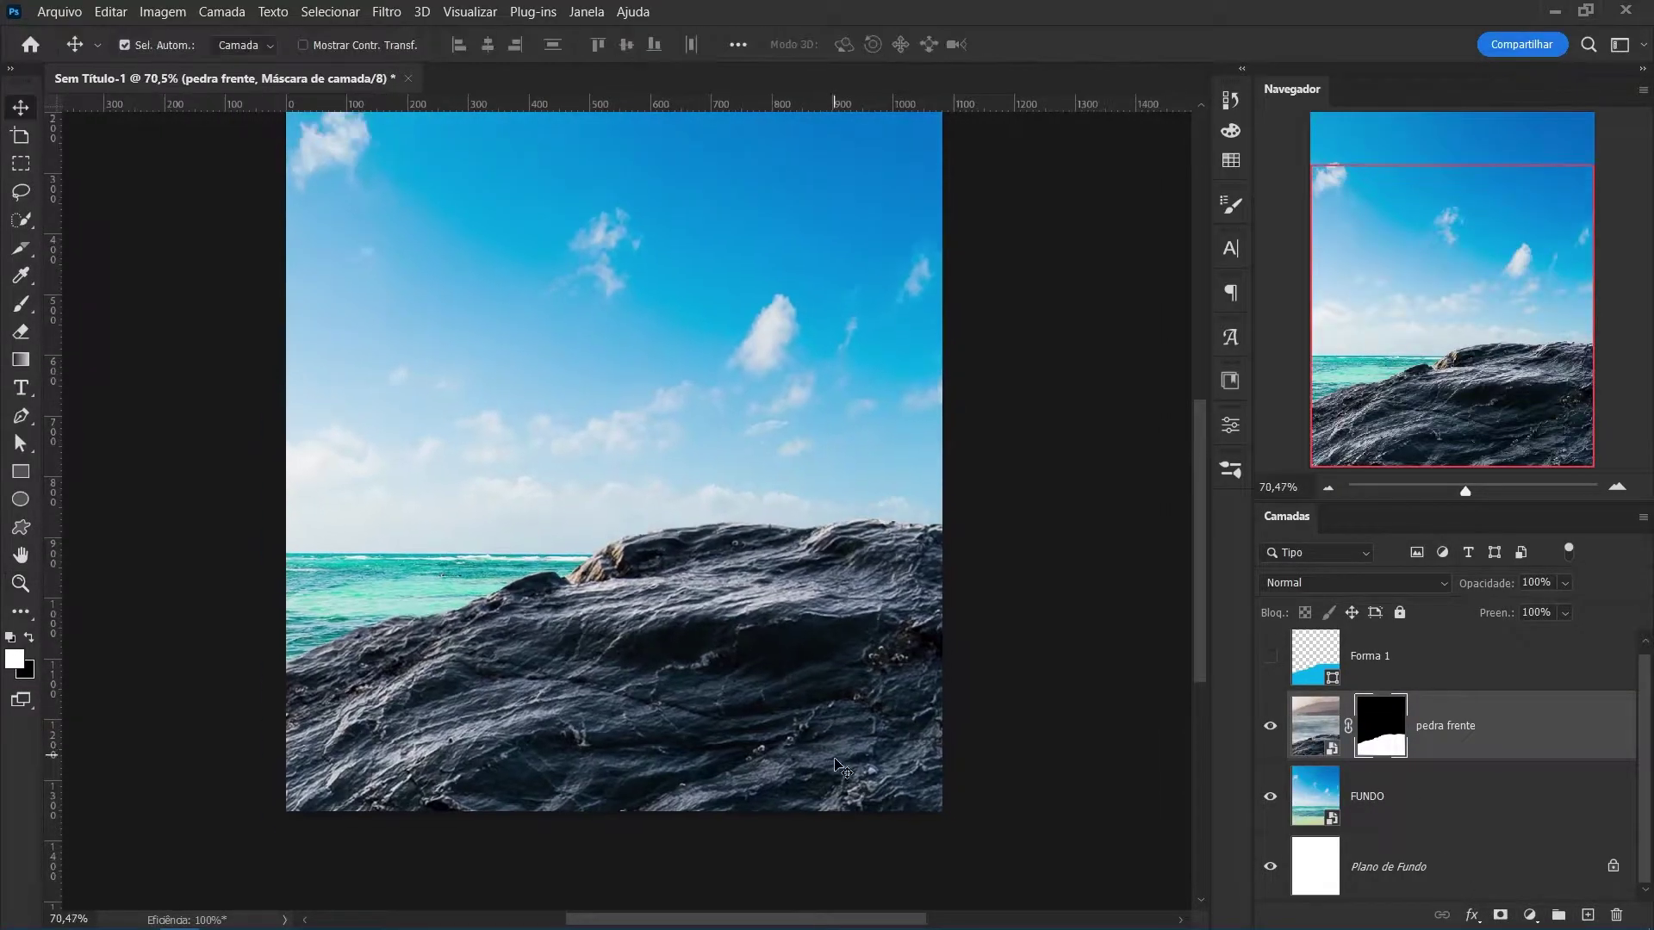
{"action": "mouse_move", "coordinate": [840, 766]}
{"action": "left_mouse_down"}
{"action": "mouse_move", "coordinate": [840, 666]}
{"action": "mouse_move", "coordinate": [814, 781]}
{"action": "left_mouse_up"}
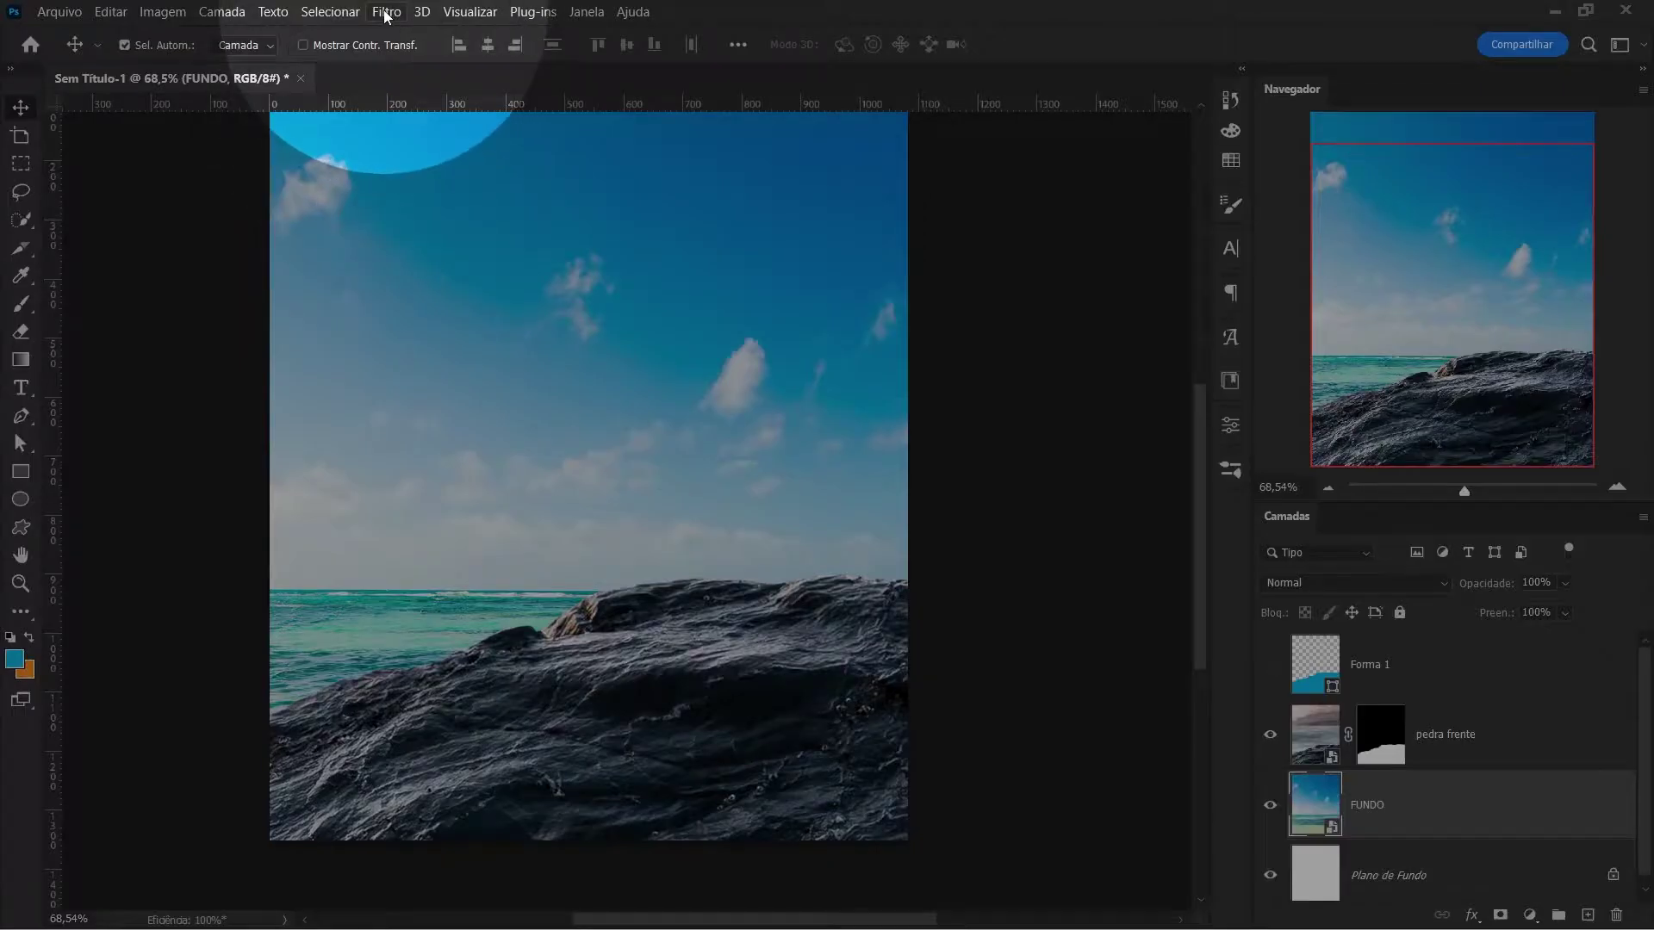
Apply a 4.3 px Gaussian Blur to the FUNDO beach background.
{"action": "left_click", "coordinate": [387, 11]}
{"action": "mouse_move", "coordinate": [414, 290]}
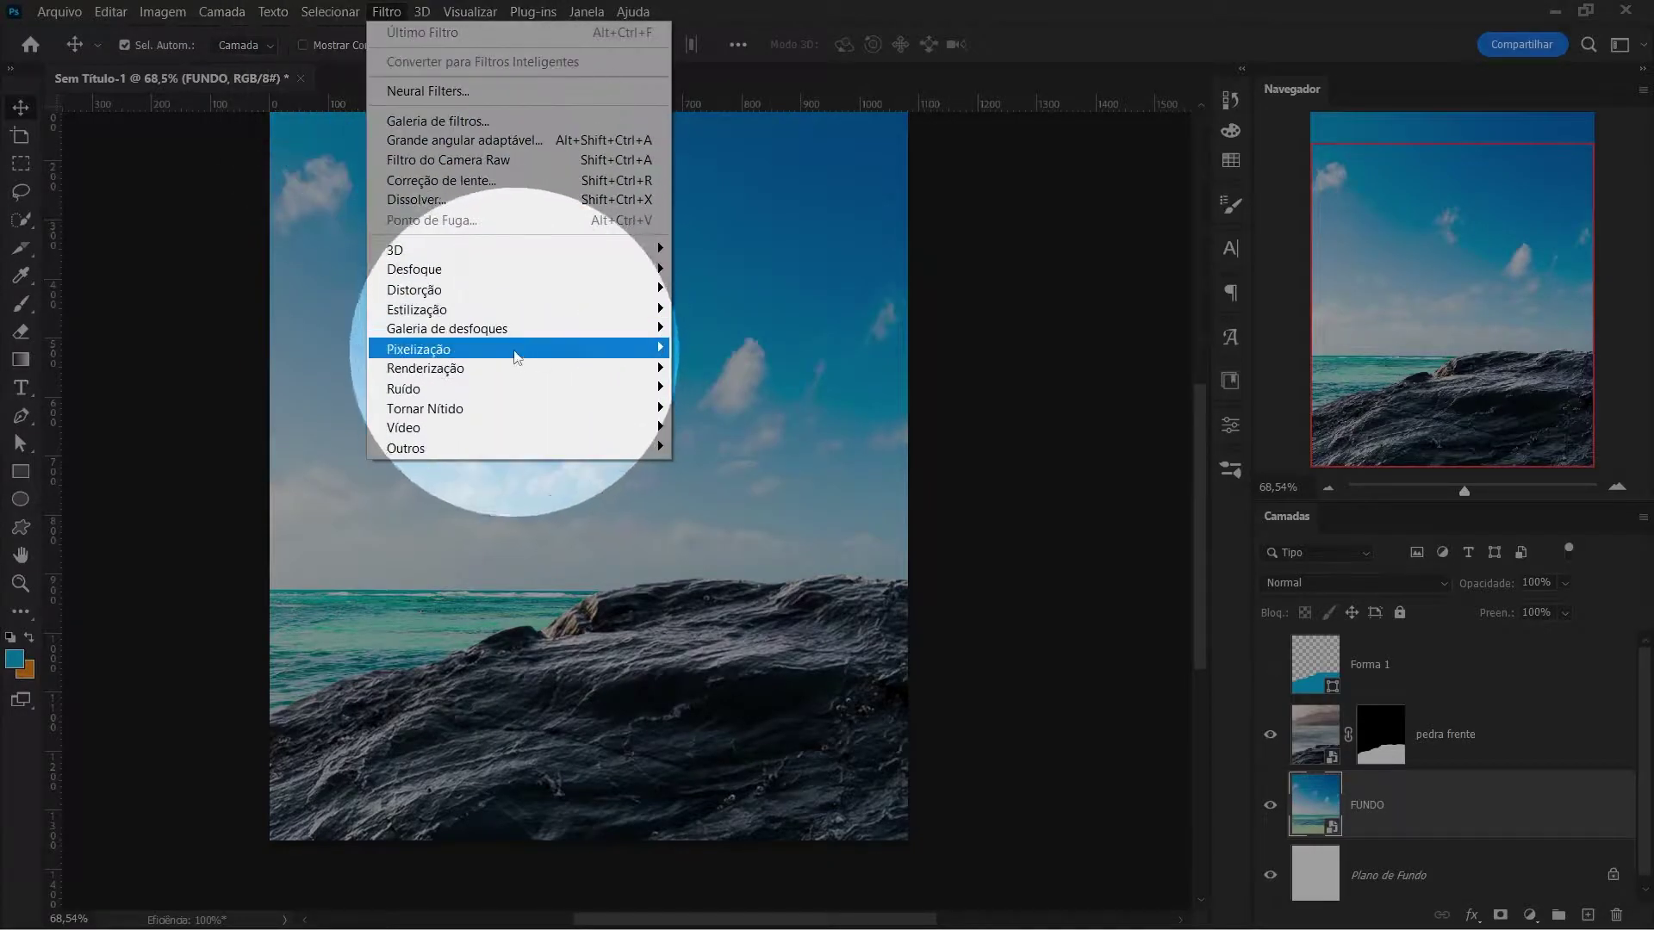
{"action": "left_click", "coordinate": [749, 387]}
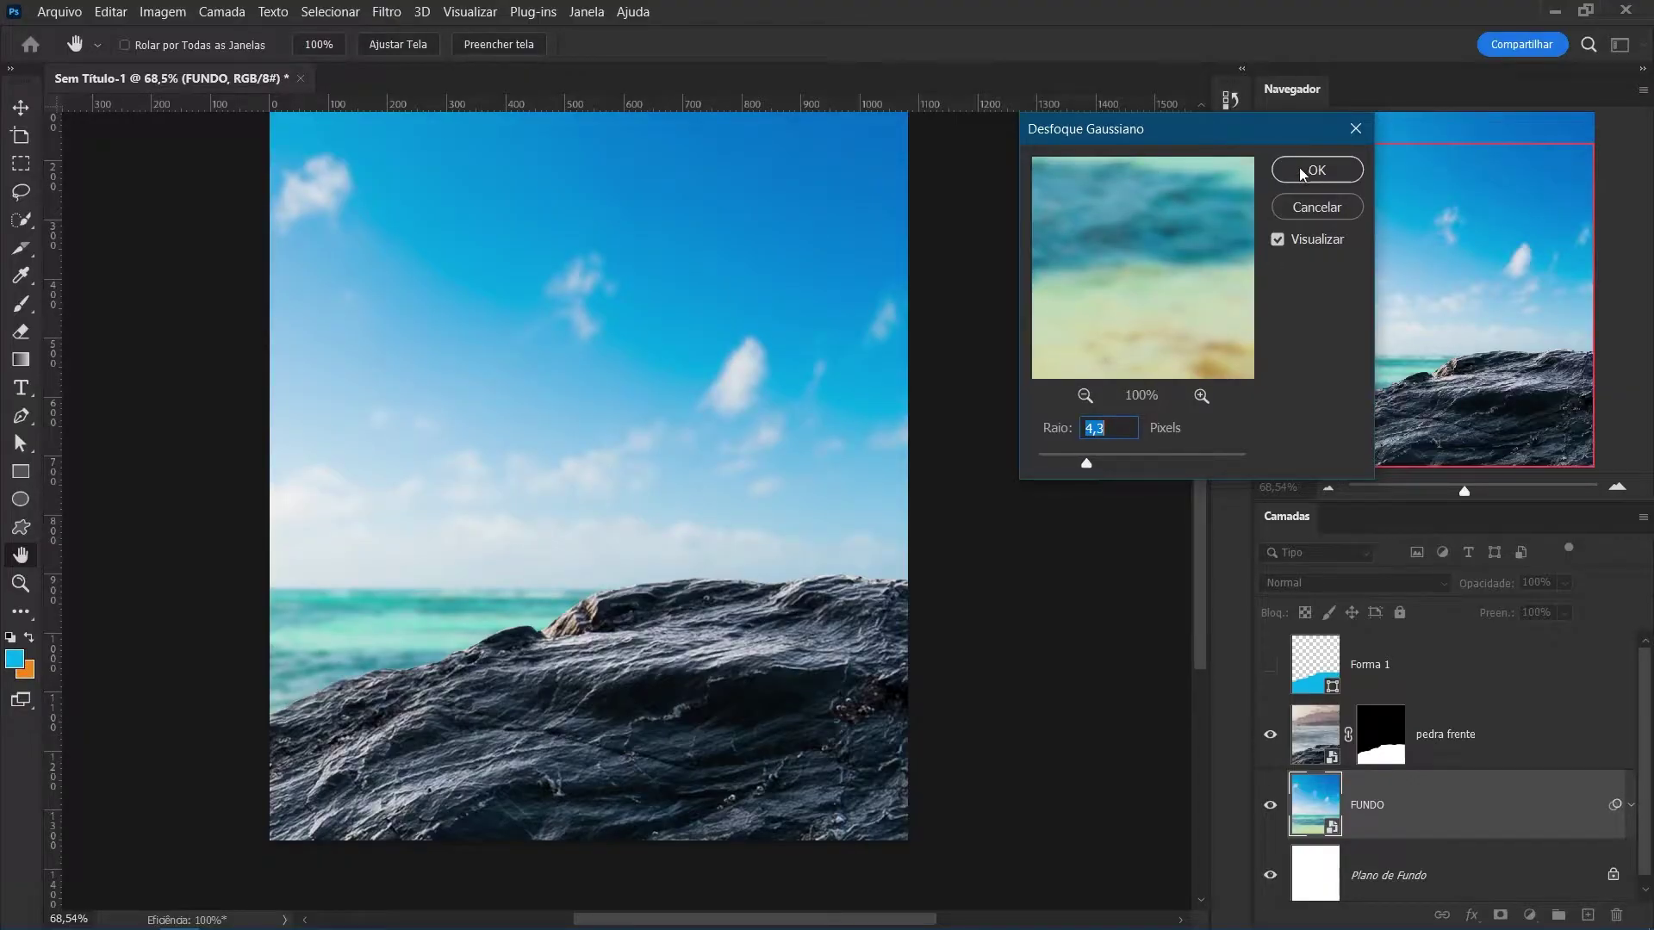
{"action": "left_click", "coordinate": [1307, 171]}
{"action": "left_click", "coordinate": [1382, 743]}
Feather the pedra frente mask edge by about 1.2 px and inspect it against the sea.
{"action": "key", "text": "z"}
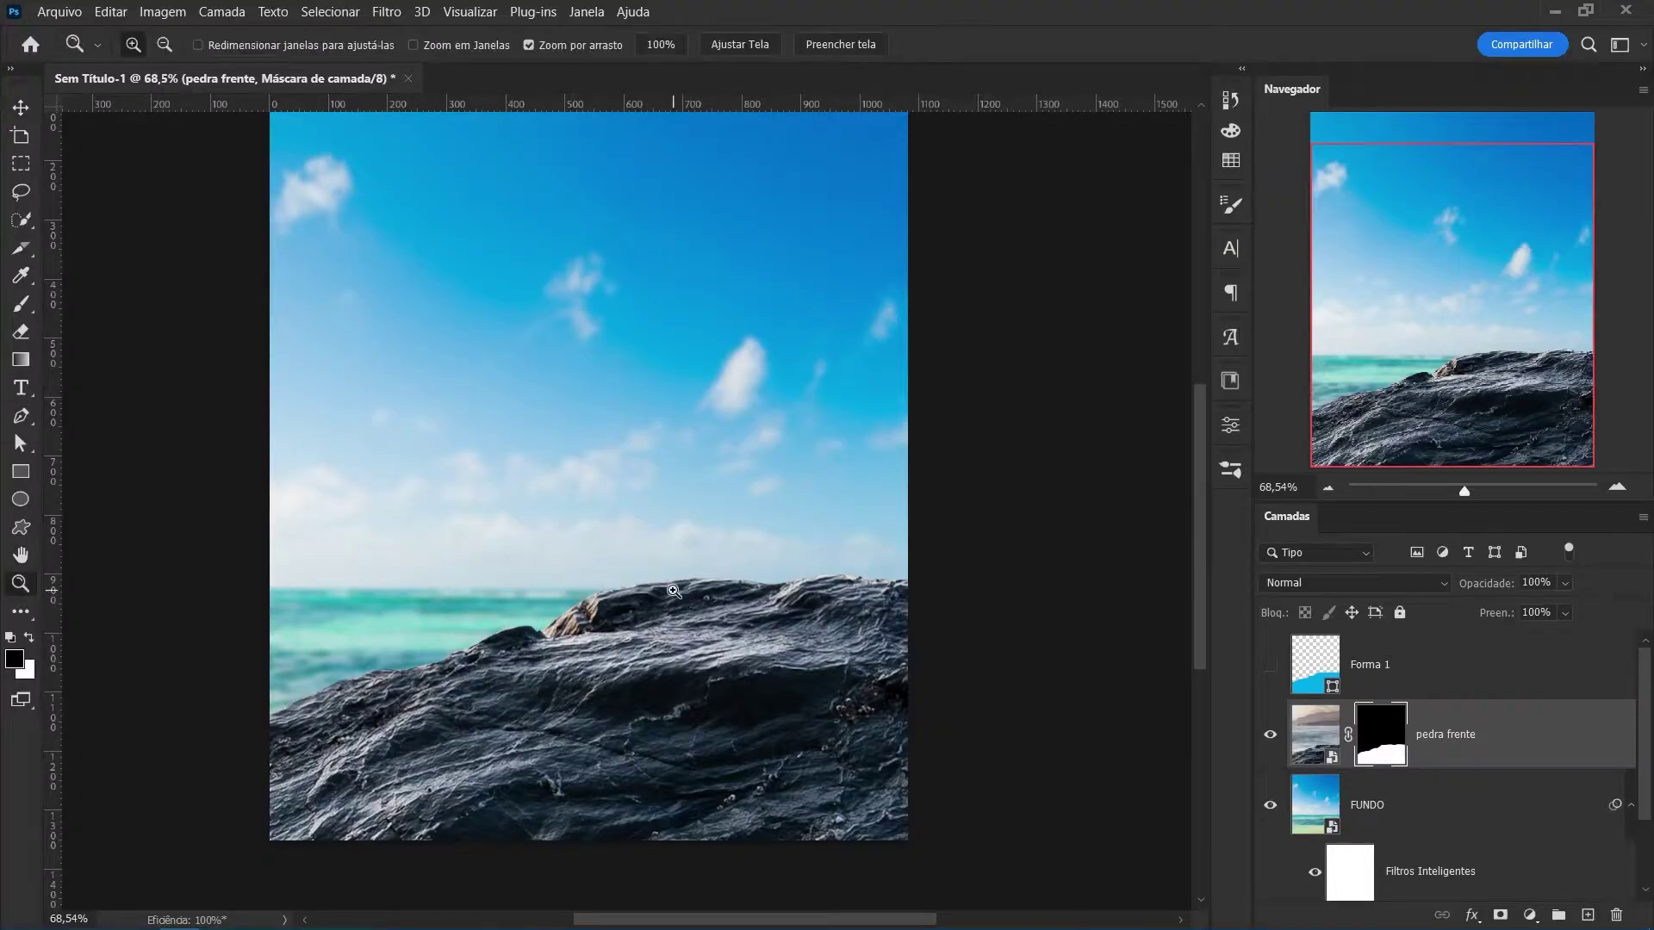
{"action": "left_click_drag", "start_coordinate": [642, 593], "coordinate": [539, 579]}
{"action": "scroll", "coordinate": [540, 579], "scroll_direction": "down", "scroll_amount": 5}
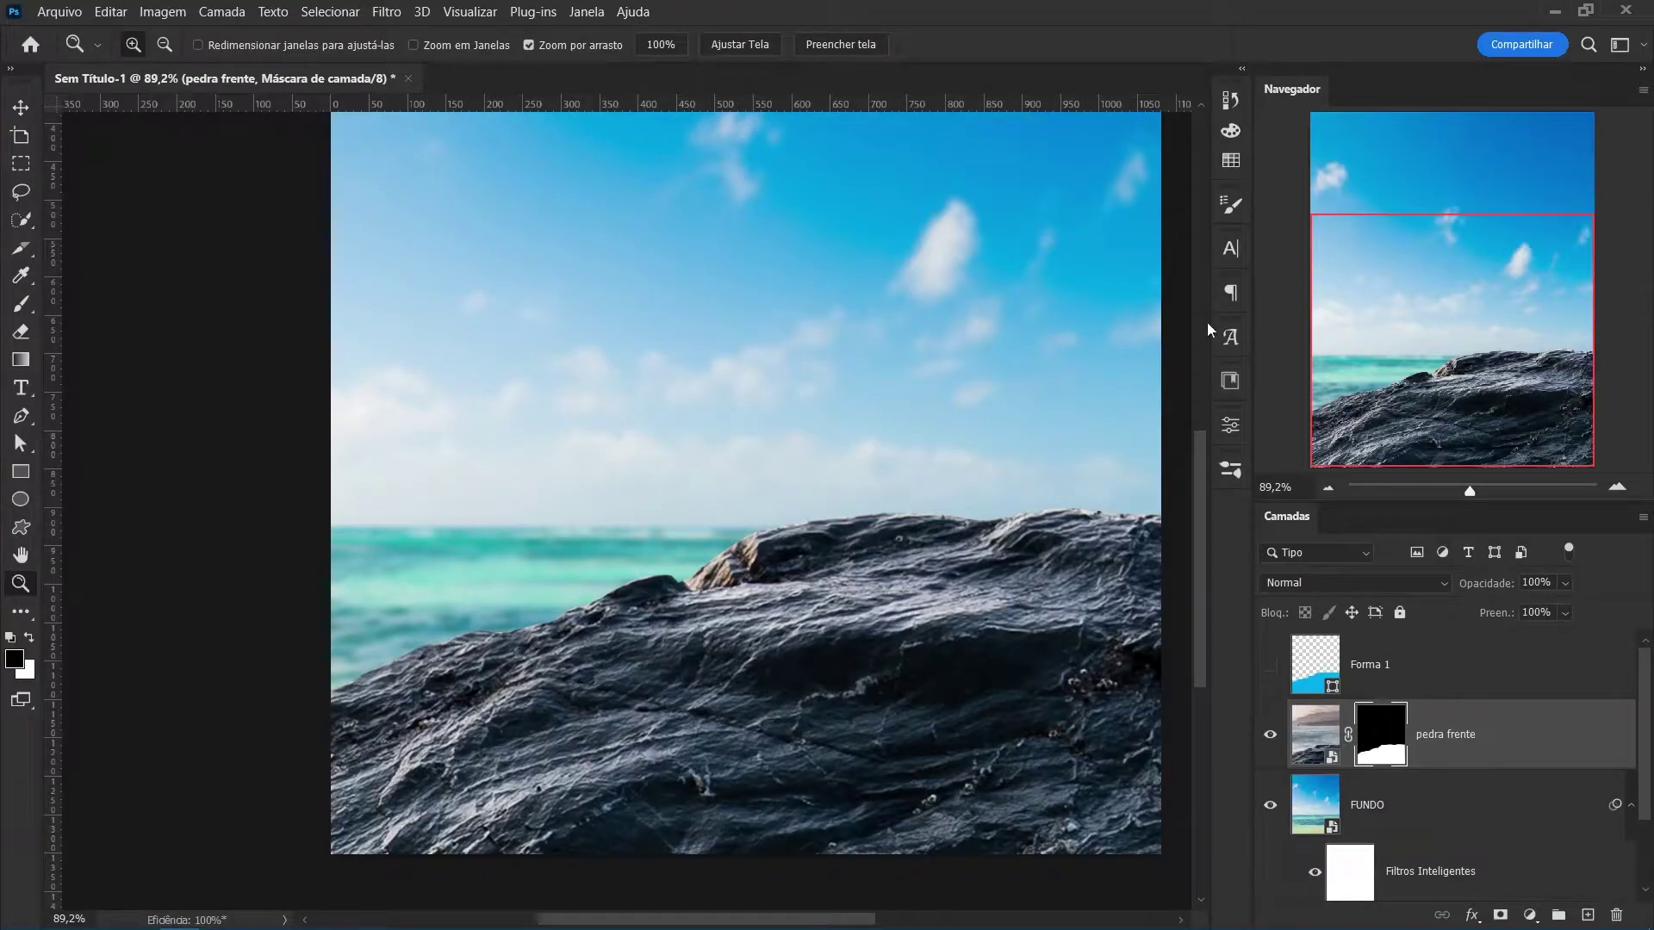
{"action": "left_click", "coordinate": [1231, 426]}
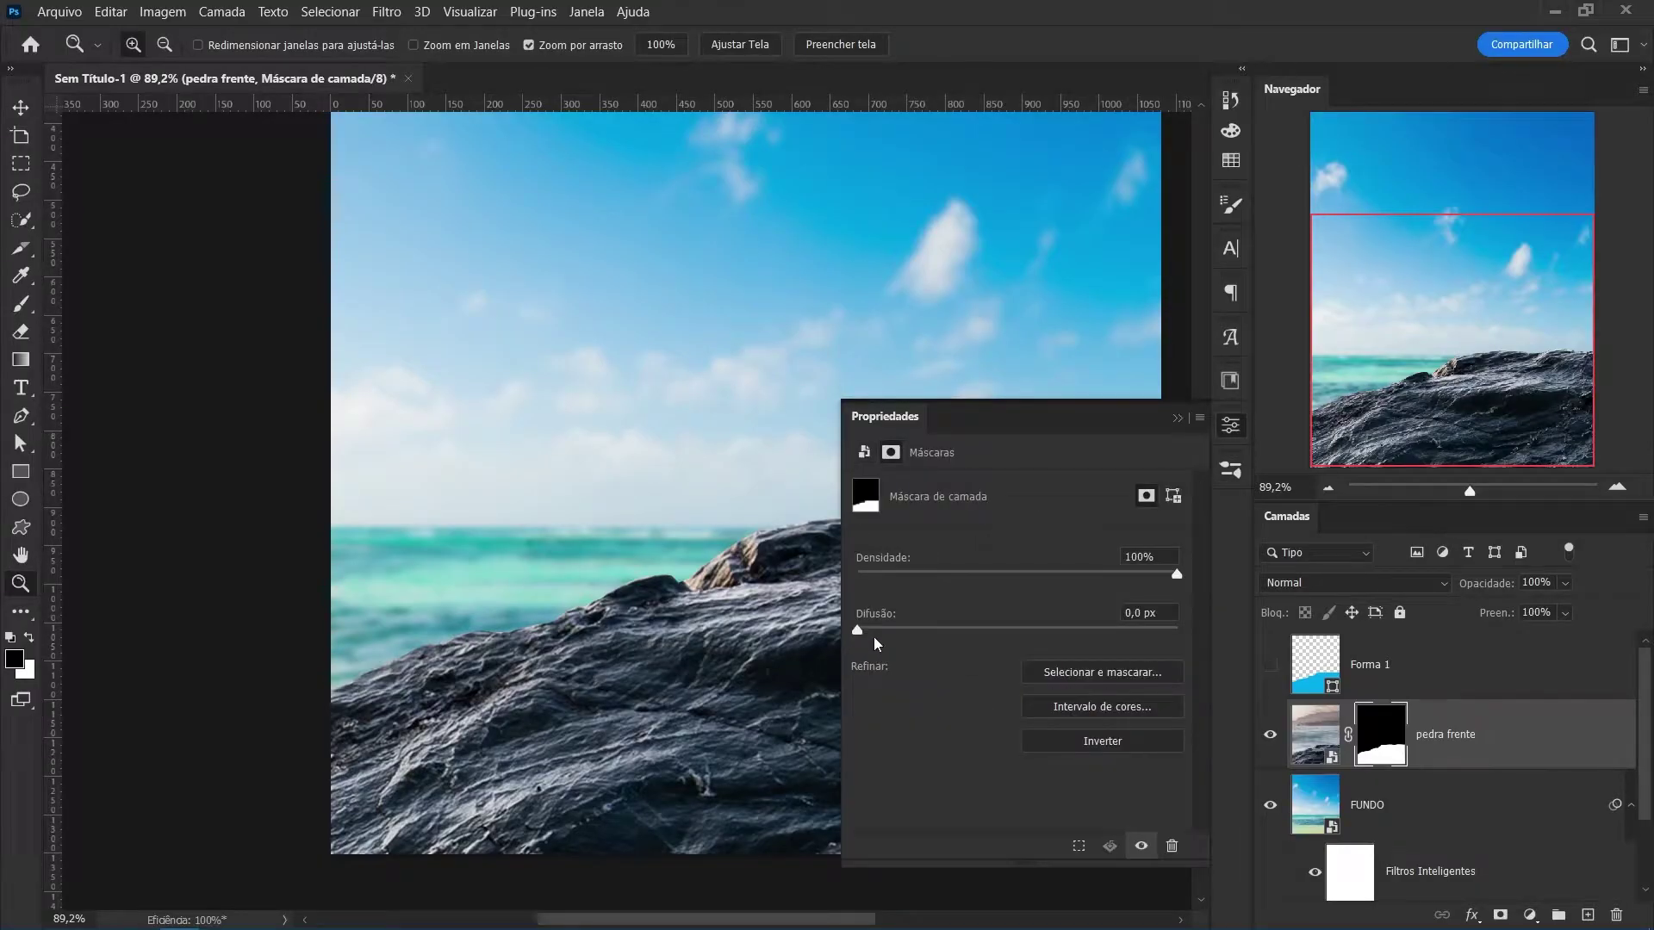
{"action": "left_click_drag", "start_coordinate": [858, 631], "coordinate": [613, 699]}
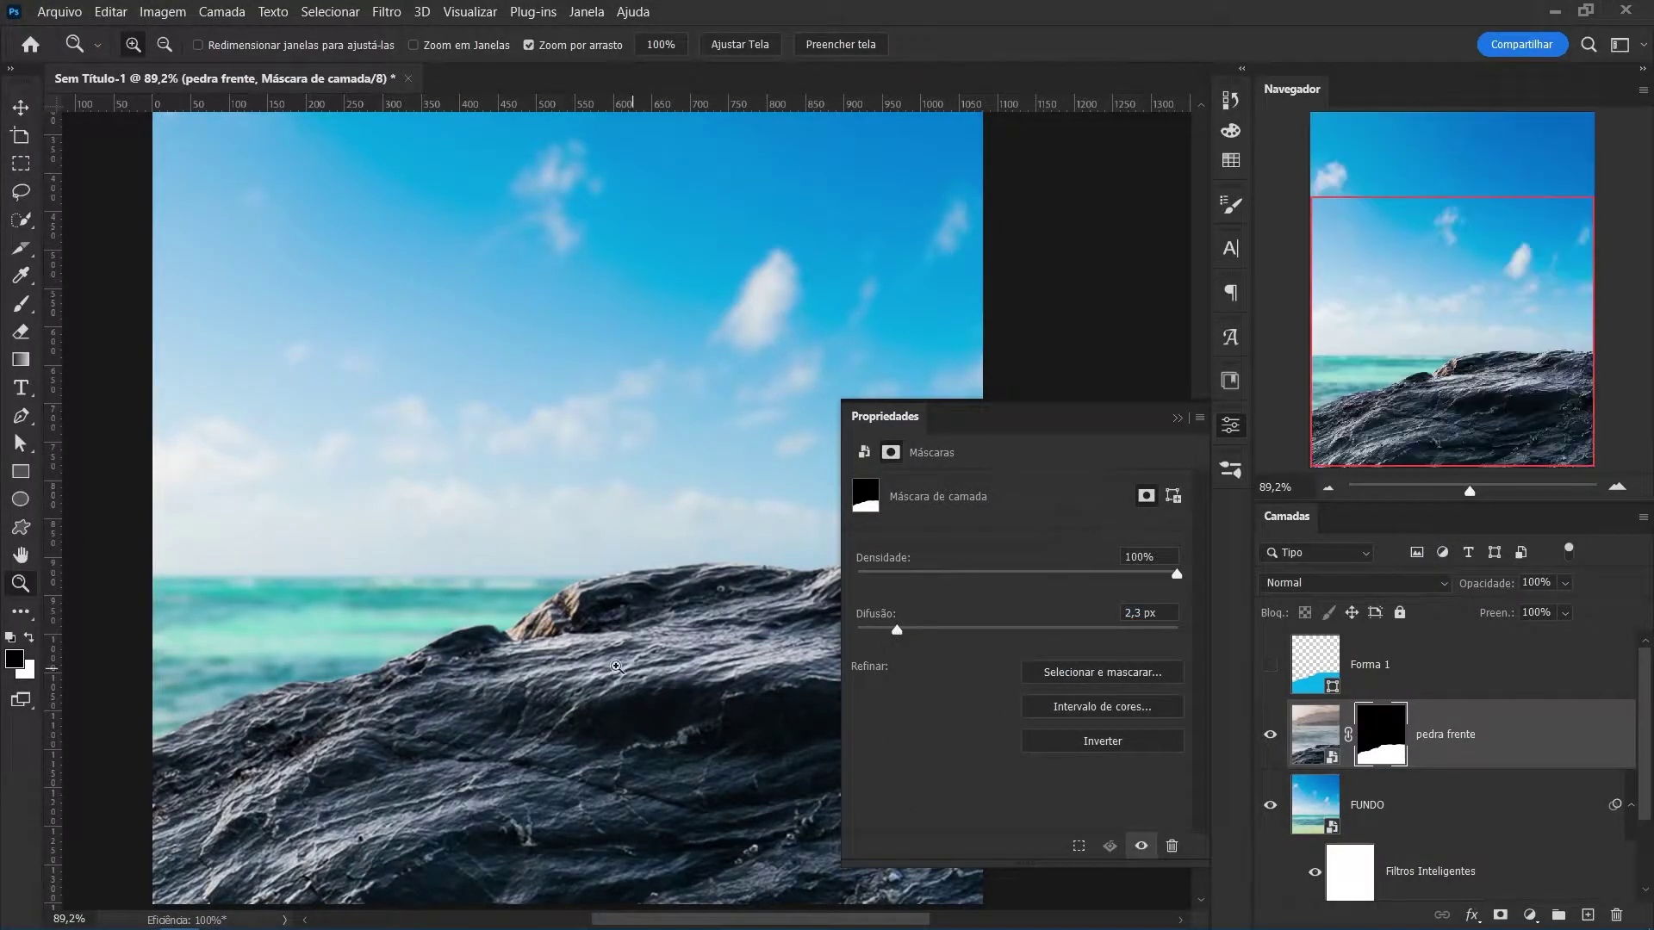
{"action": "mouse_move", "coordinate": [672, 584]}
{"action": "left_mouse_down"}
{"action": "mouse_move", "coordinate": [827, 594]}
{"action": "mouse_move", "coordinate": [876, 636]}
{"action": "left_mouse_up"}
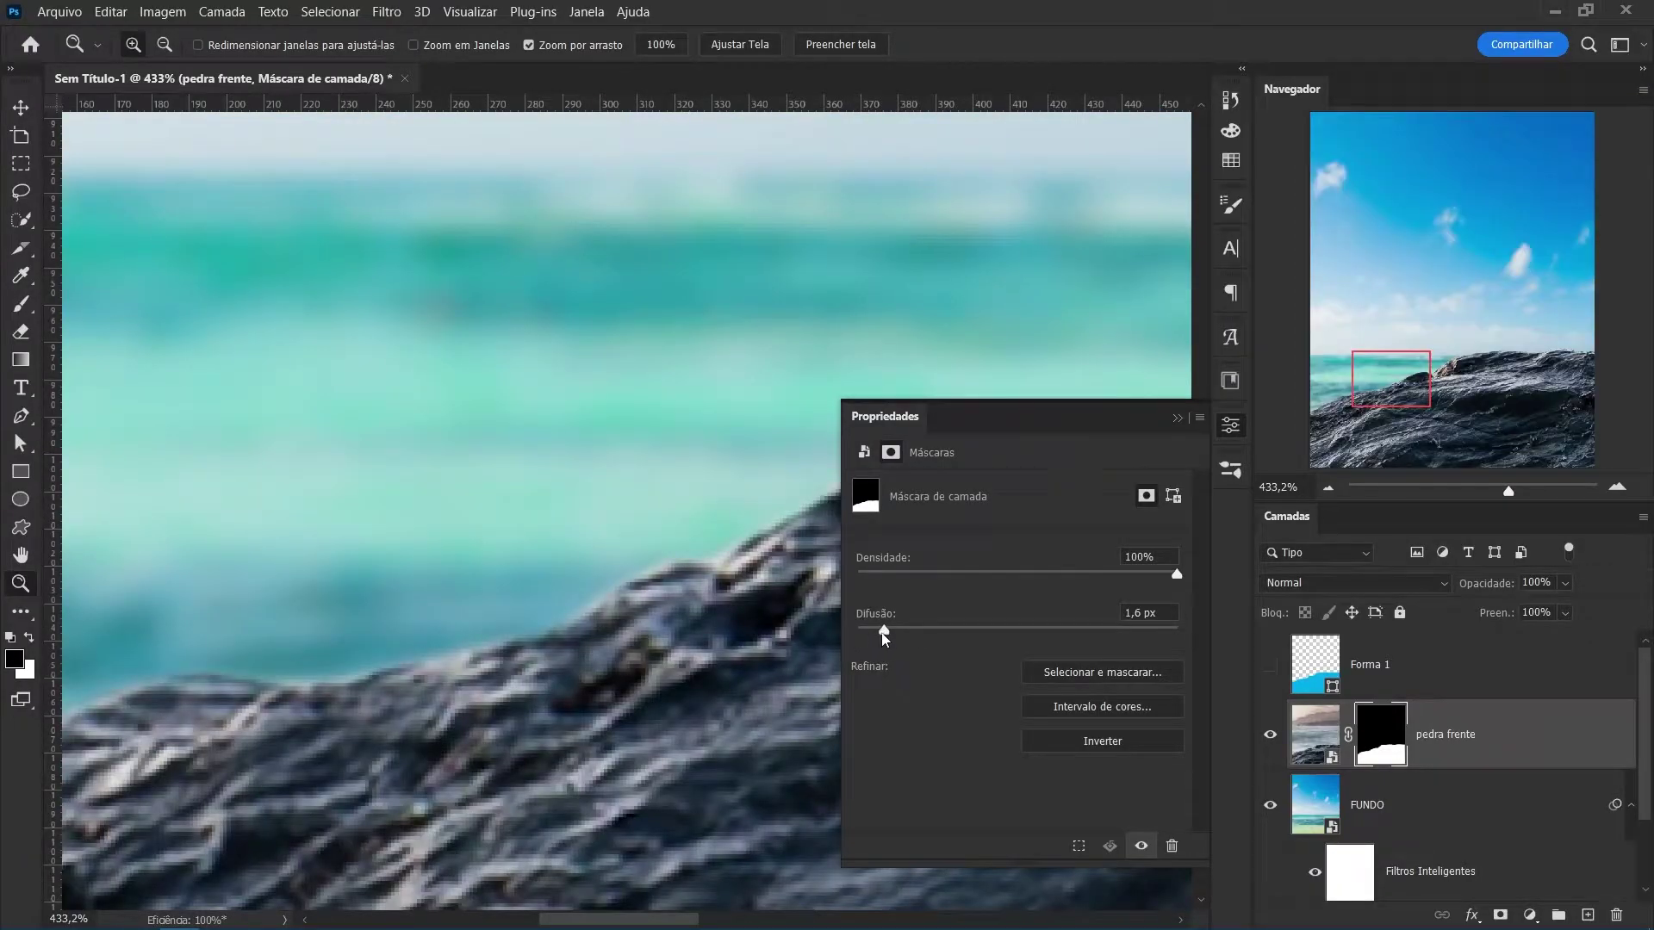
{"action": "mouse_move", "coordinate": [799, 676]}
{"action": "left_mouse_down"}
{"action": "mouse_move", "coordinate": [632, 636]}
{"action": "mouse_move", "coordinate": [851, 607]}
{"action": "left_mouse_up"}
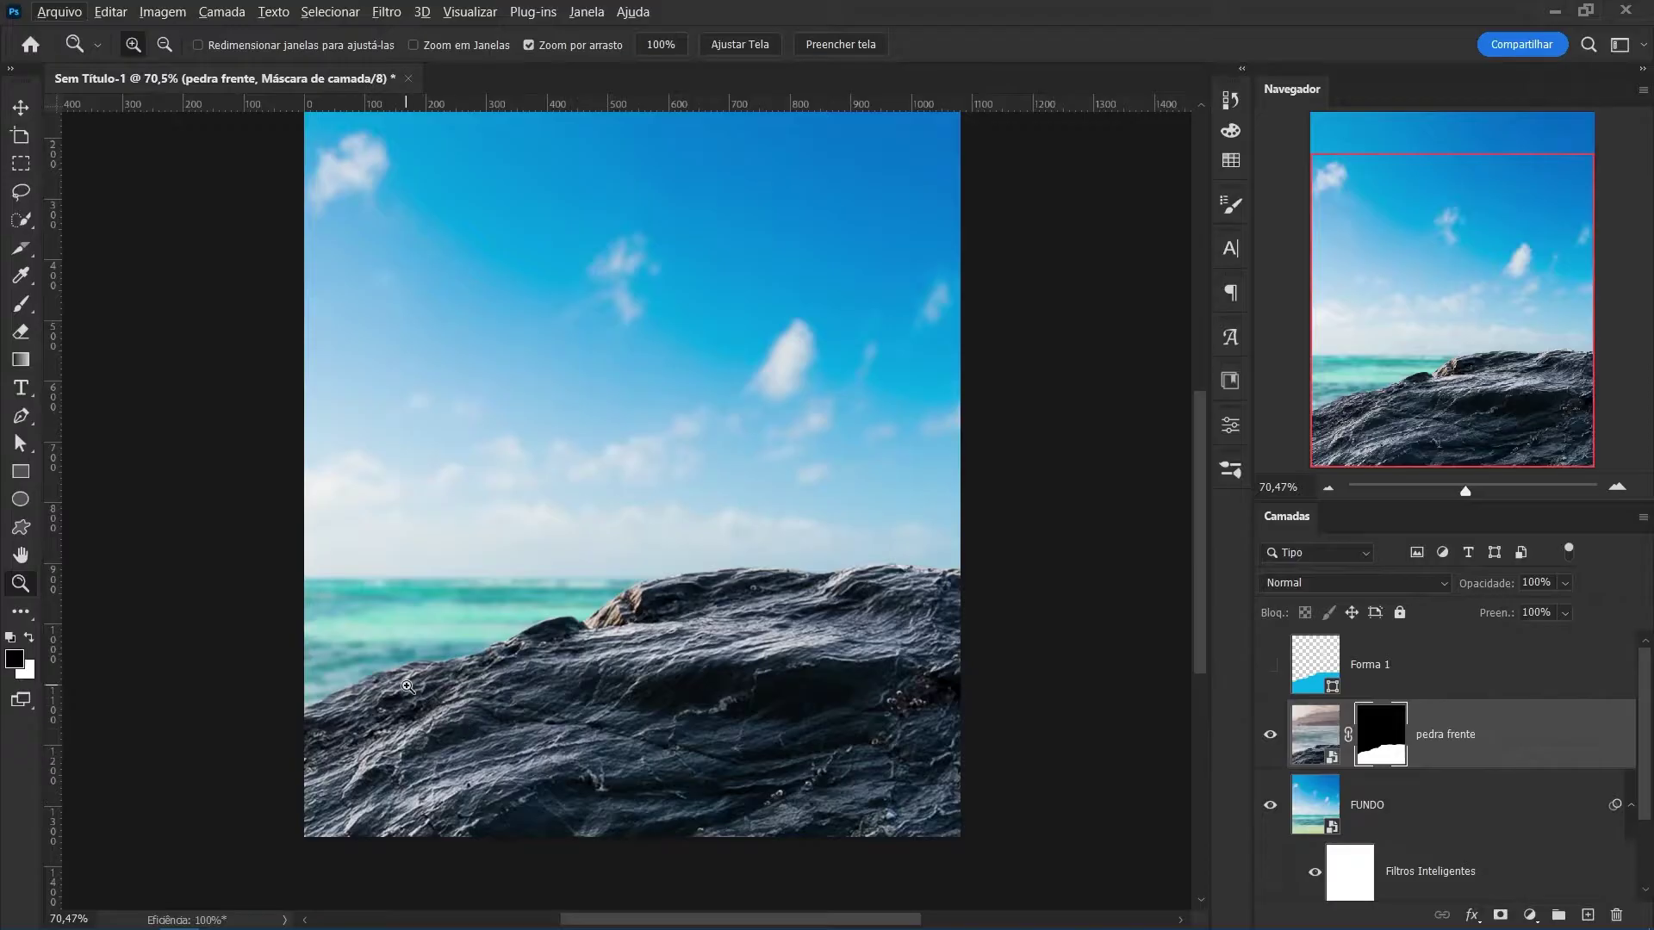
Drag lata.jpg onto the canvas and scale the can to about 46%.
{"action": "key", "text": "alt+Tab"}
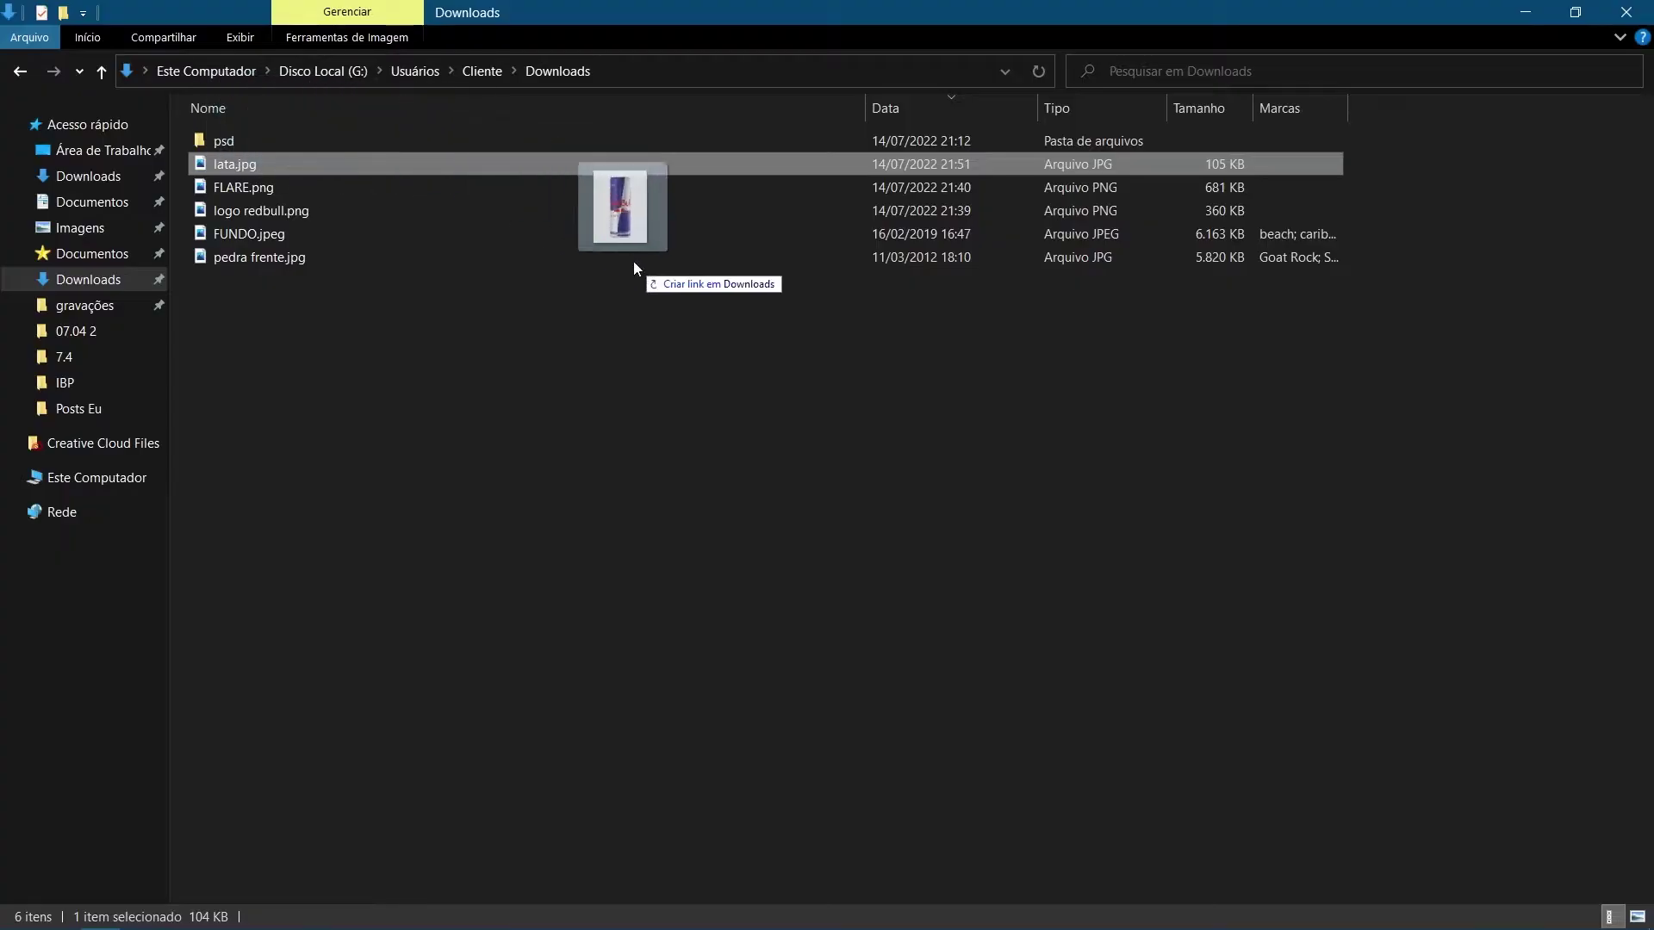
{"action": "left_click_drag", "start_coordinate": [228, 155], "coordinate": [505, 588]}
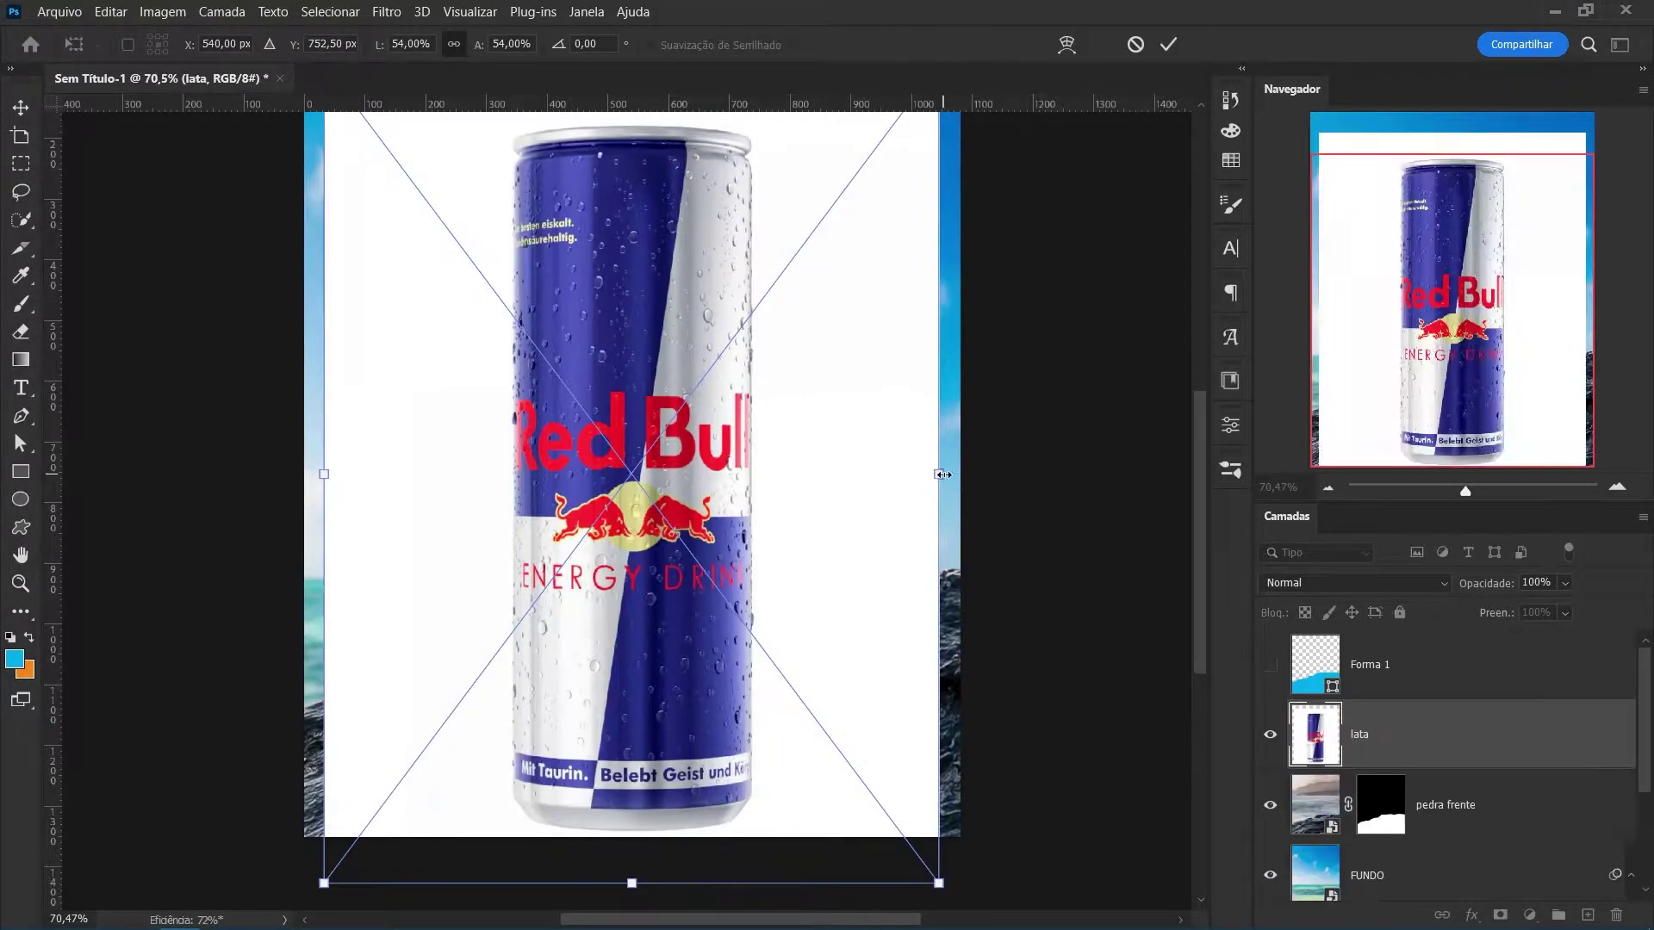
{"action": "left_click_drag", "start_coordinate": [941, 469], "coordinate": [861, 454]}
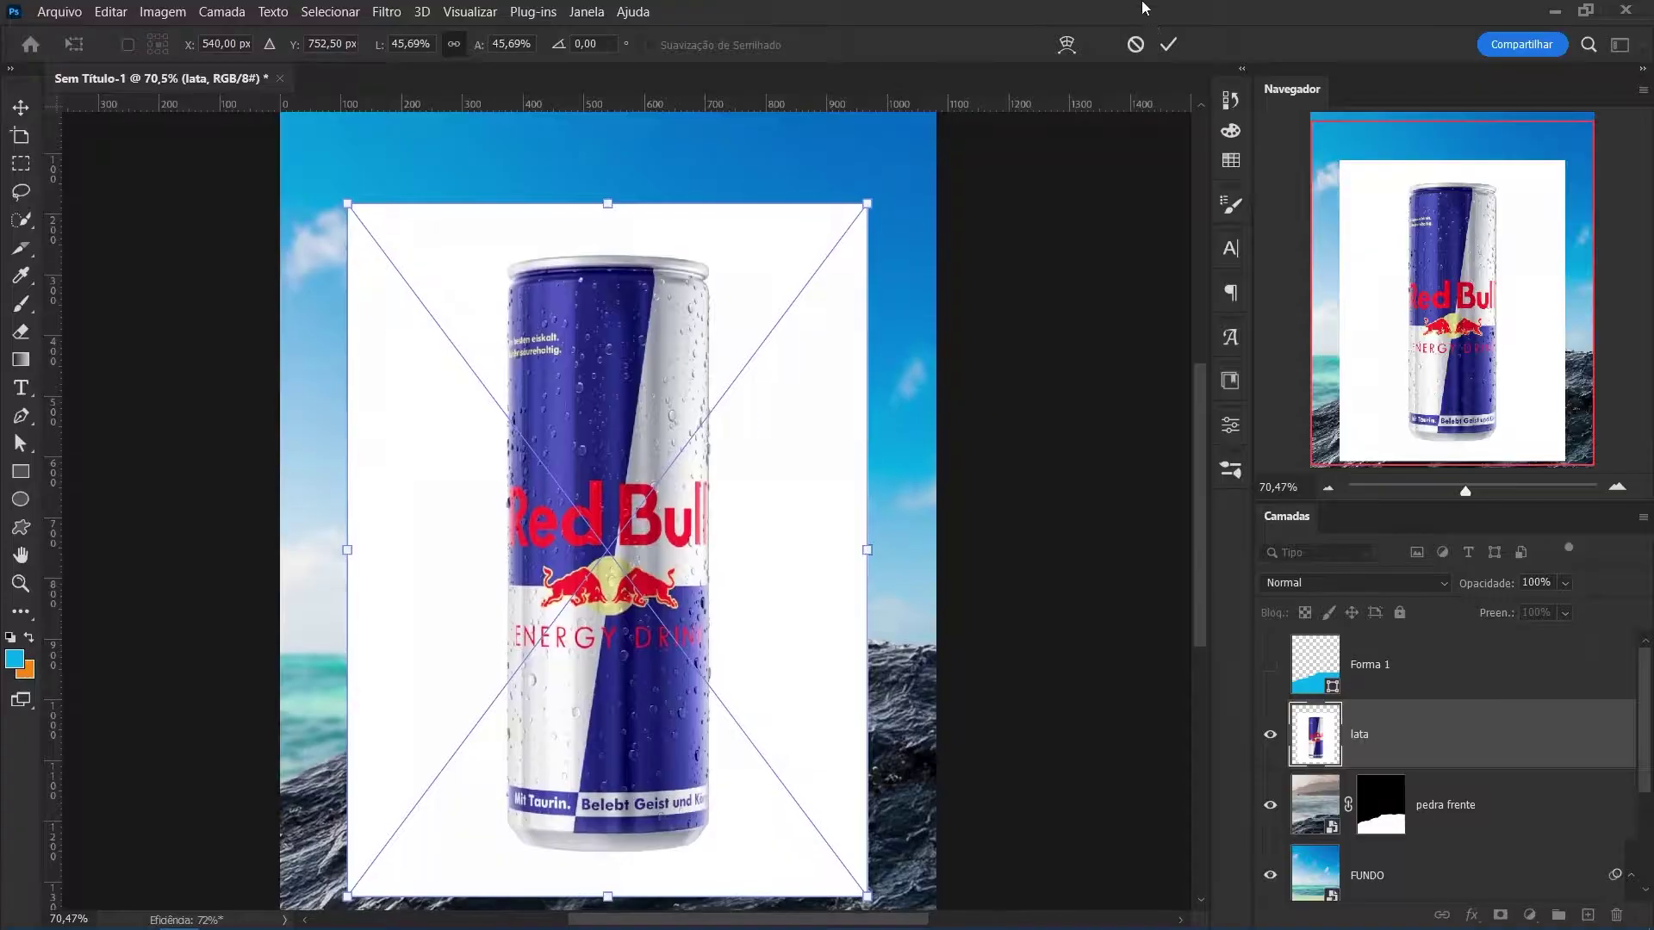
{"action": "left_click", "coordinate": [1174, 52]}
{"action": "key", "text": "z"}
{"action": "mouse_move", "coordinate": [558, 532]}
{"action": "left_mouse_down"}
{"action": "mouse_move", "coordinate": [703, 448]}
{"action": "mouse_move", "coordinate": [679, 432]}
{"action": "left_mouse_up"}
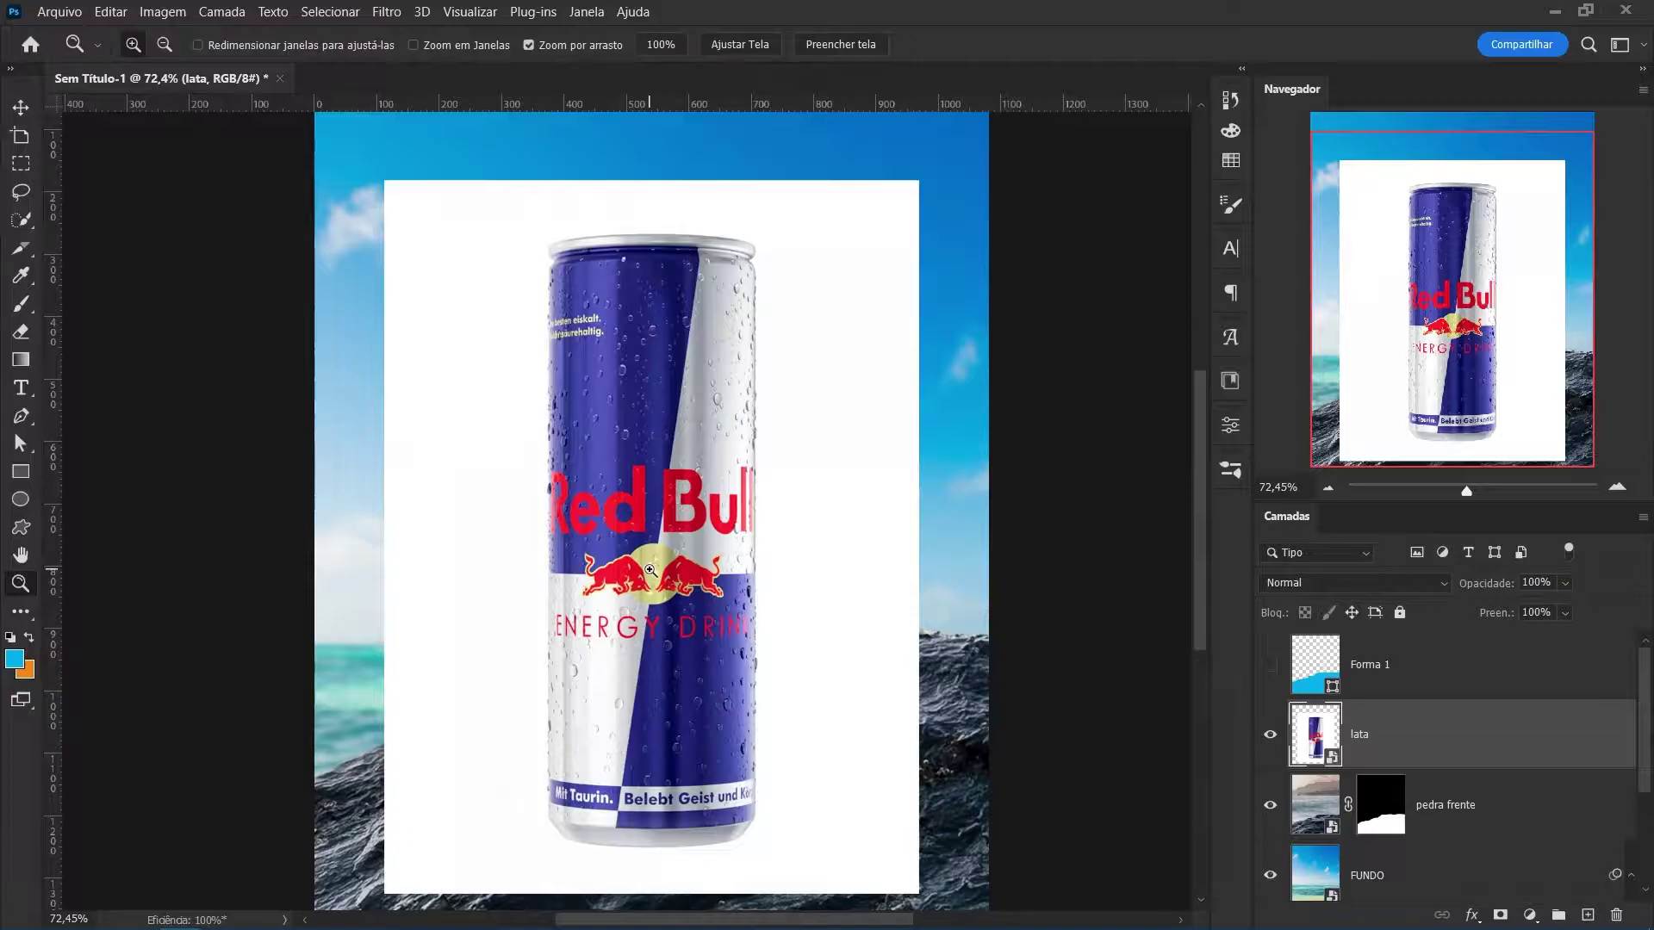
Apply Levels to the lata can with black input 96 and midtones 0.30.
{"action": "key", "text": "ctrl+l"}
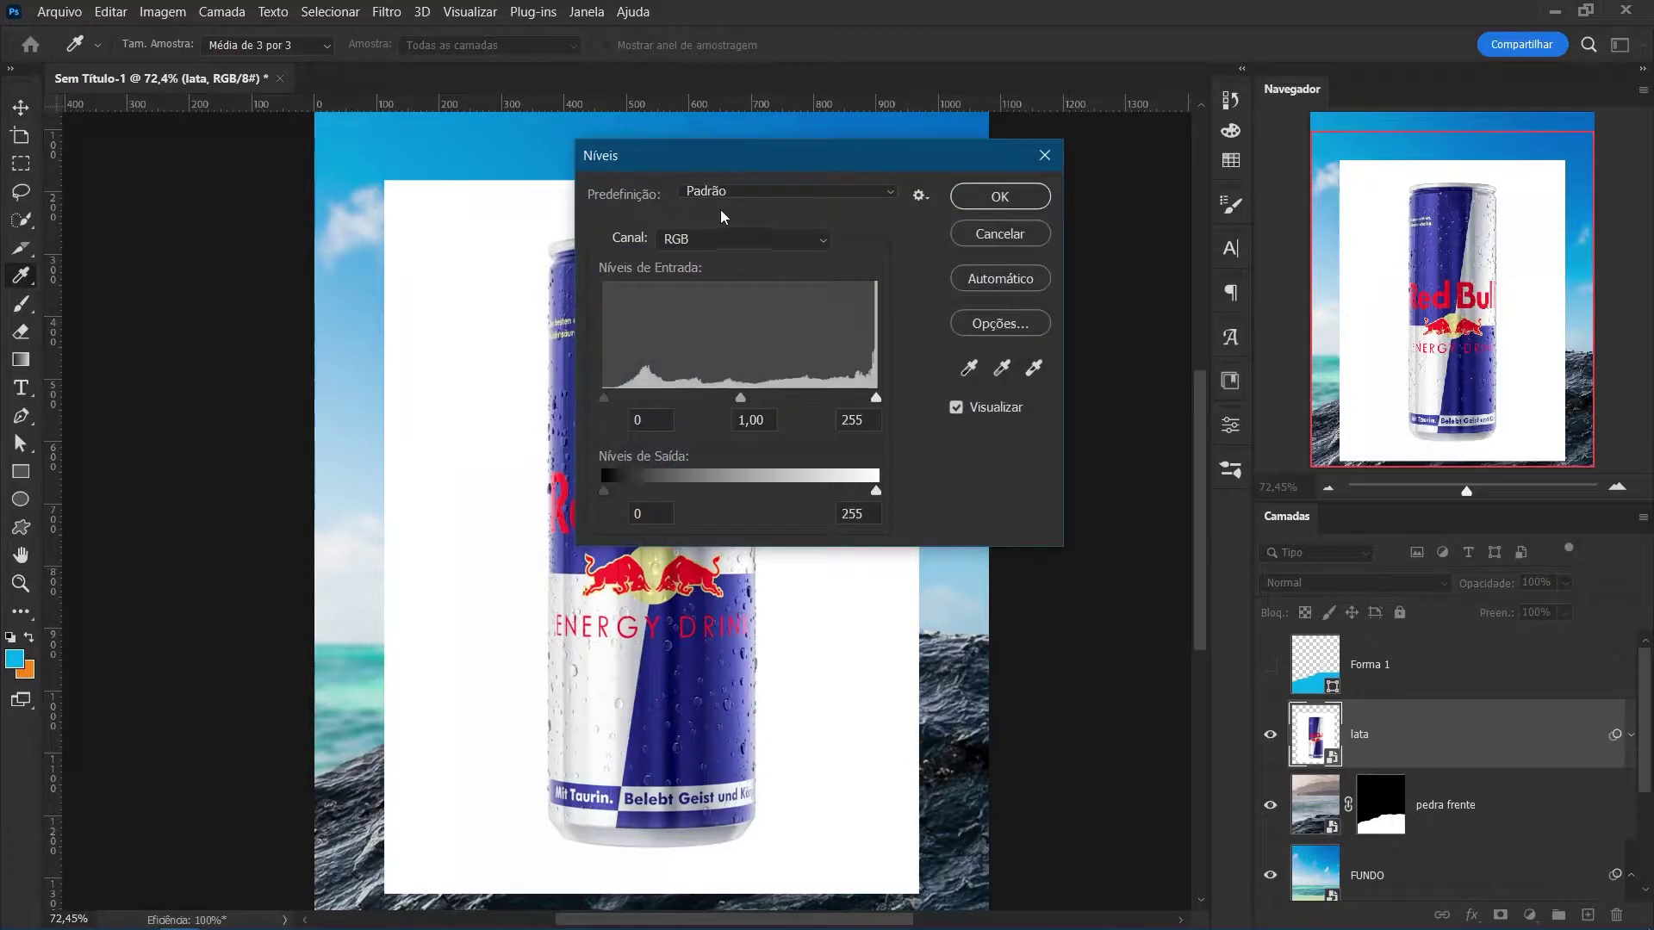
{"action": "left_click_drag", "start_coordinate": [735, 164], "coordinate": [1006, 248]}
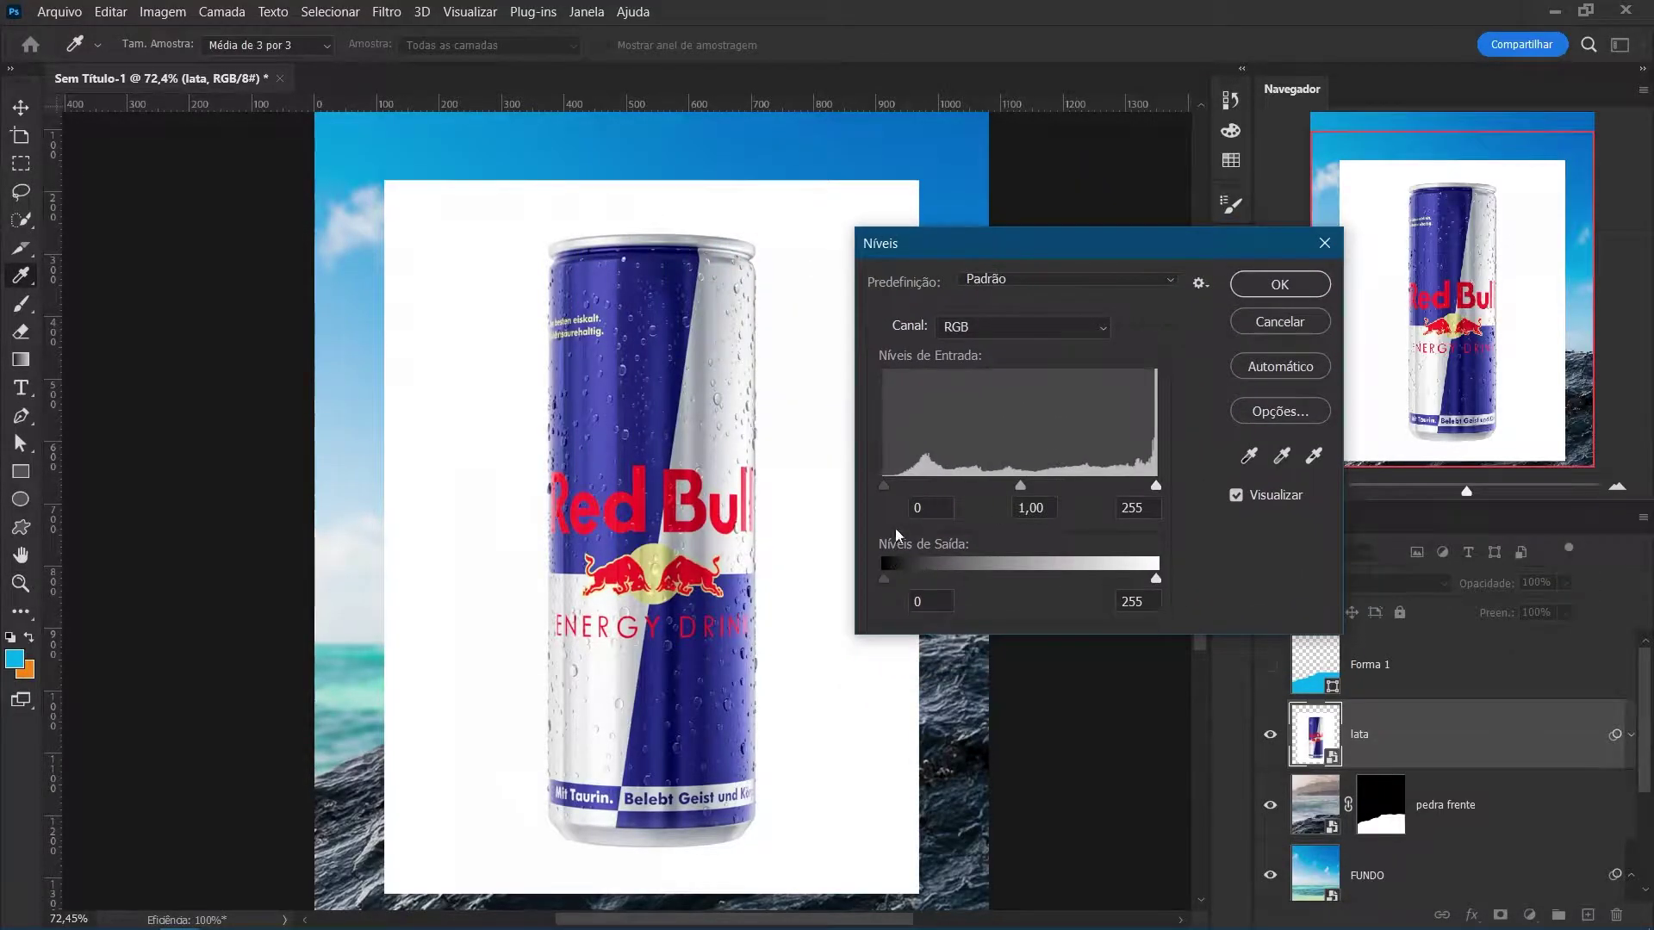
{"action": "left_click_drag", "start_coordinate": [893, 488], "coordinate": [1132, 482]}
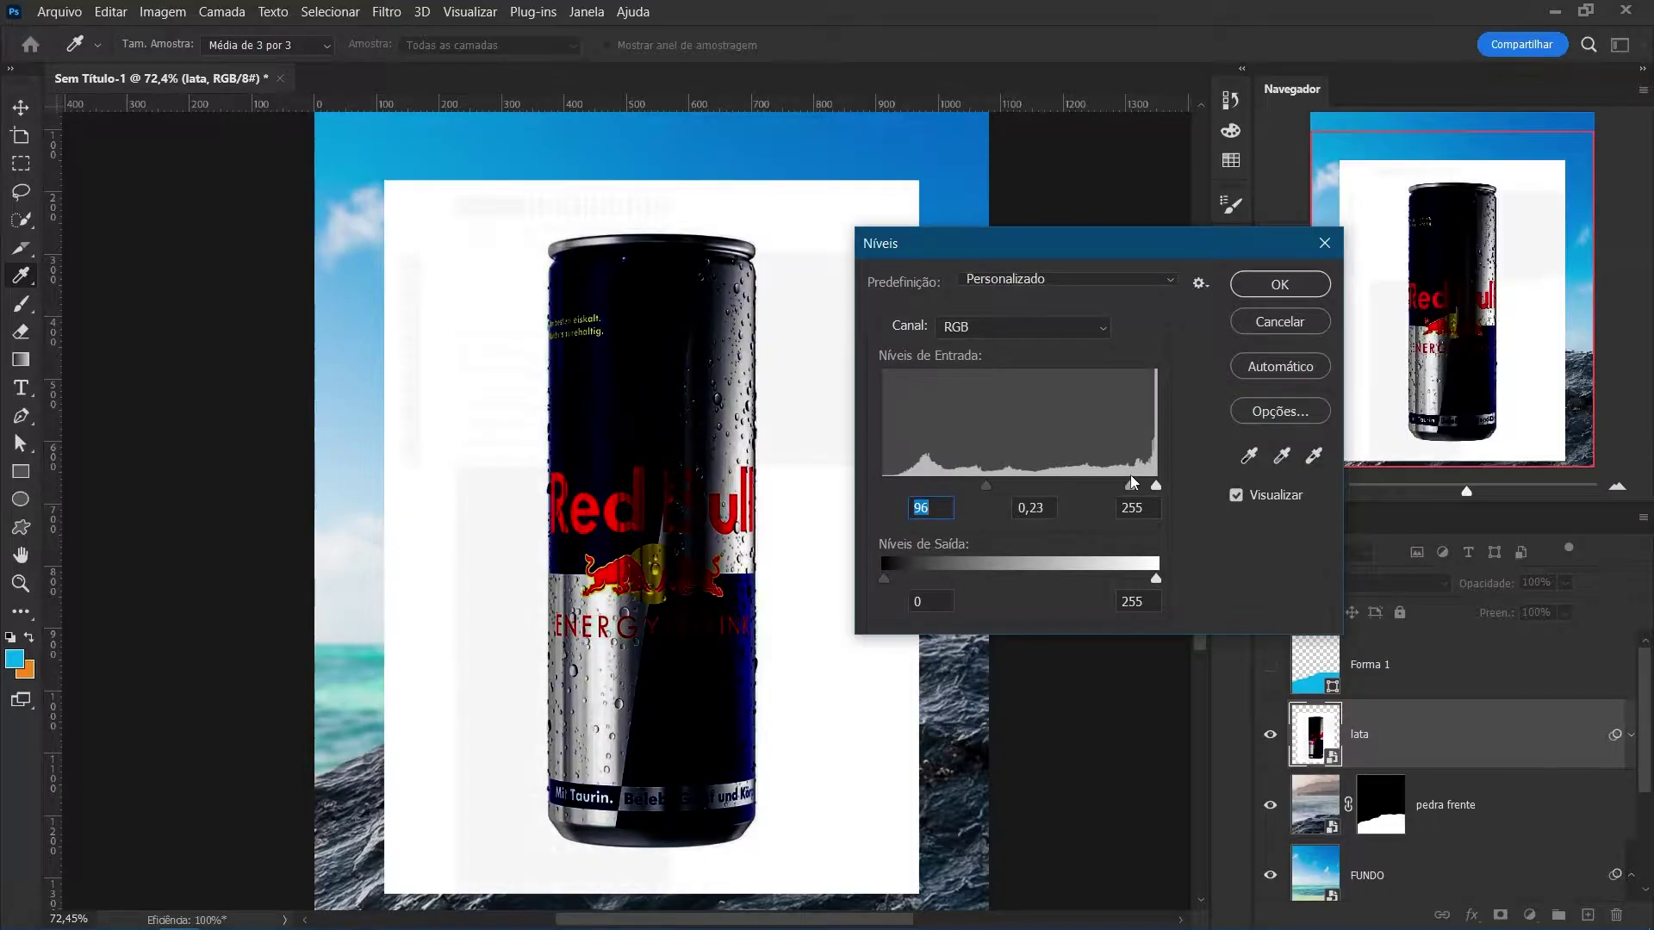
{"action": "left_click_drag", "start_coordinate": [1131, 488], "coordinate": [1125, 486]}
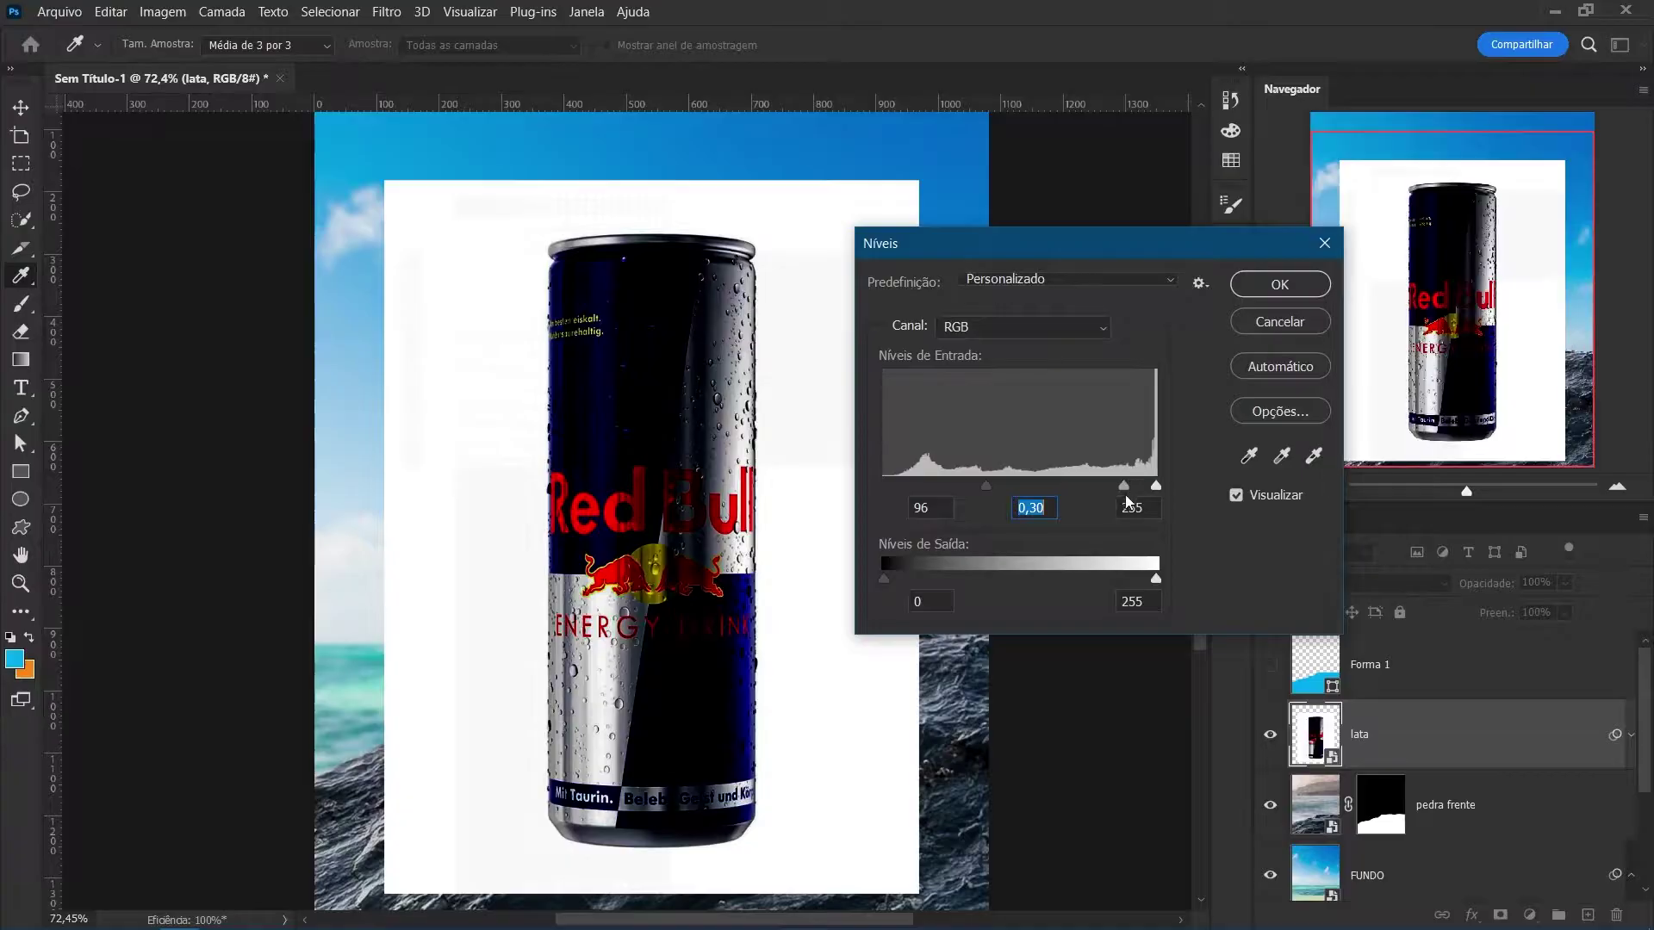
{"action": "left_click", "coordinate": [1281, 283]}
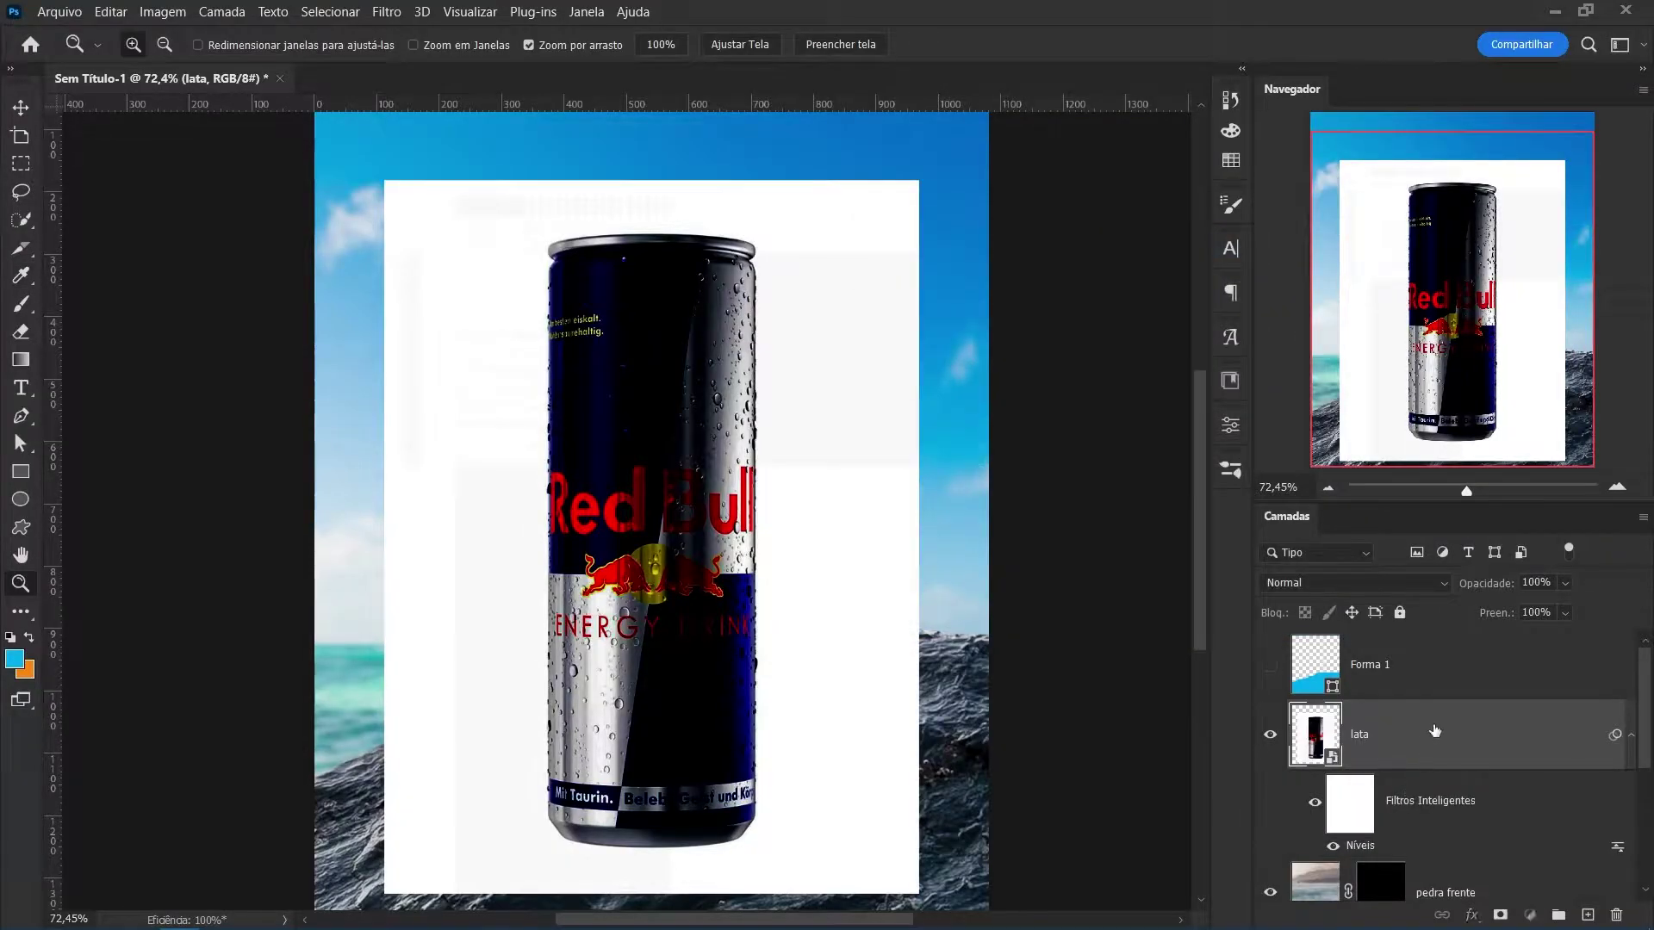
{"action": "key", "text": "w"}
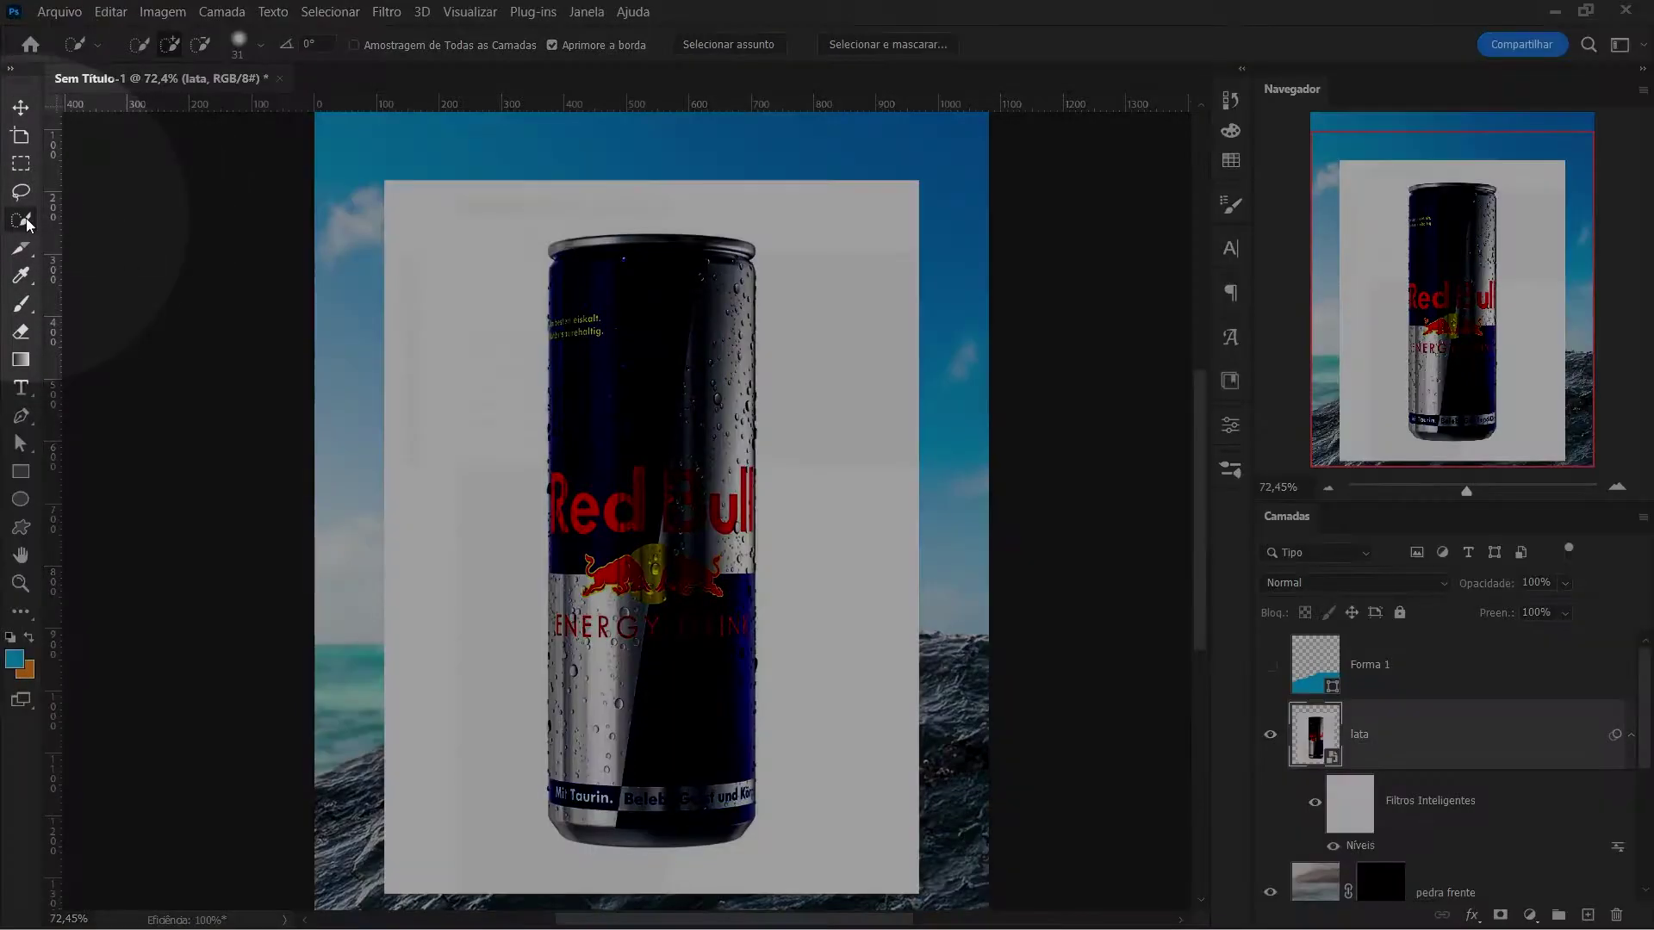
{"action": "right_click", "coordinate": [27, 222]}
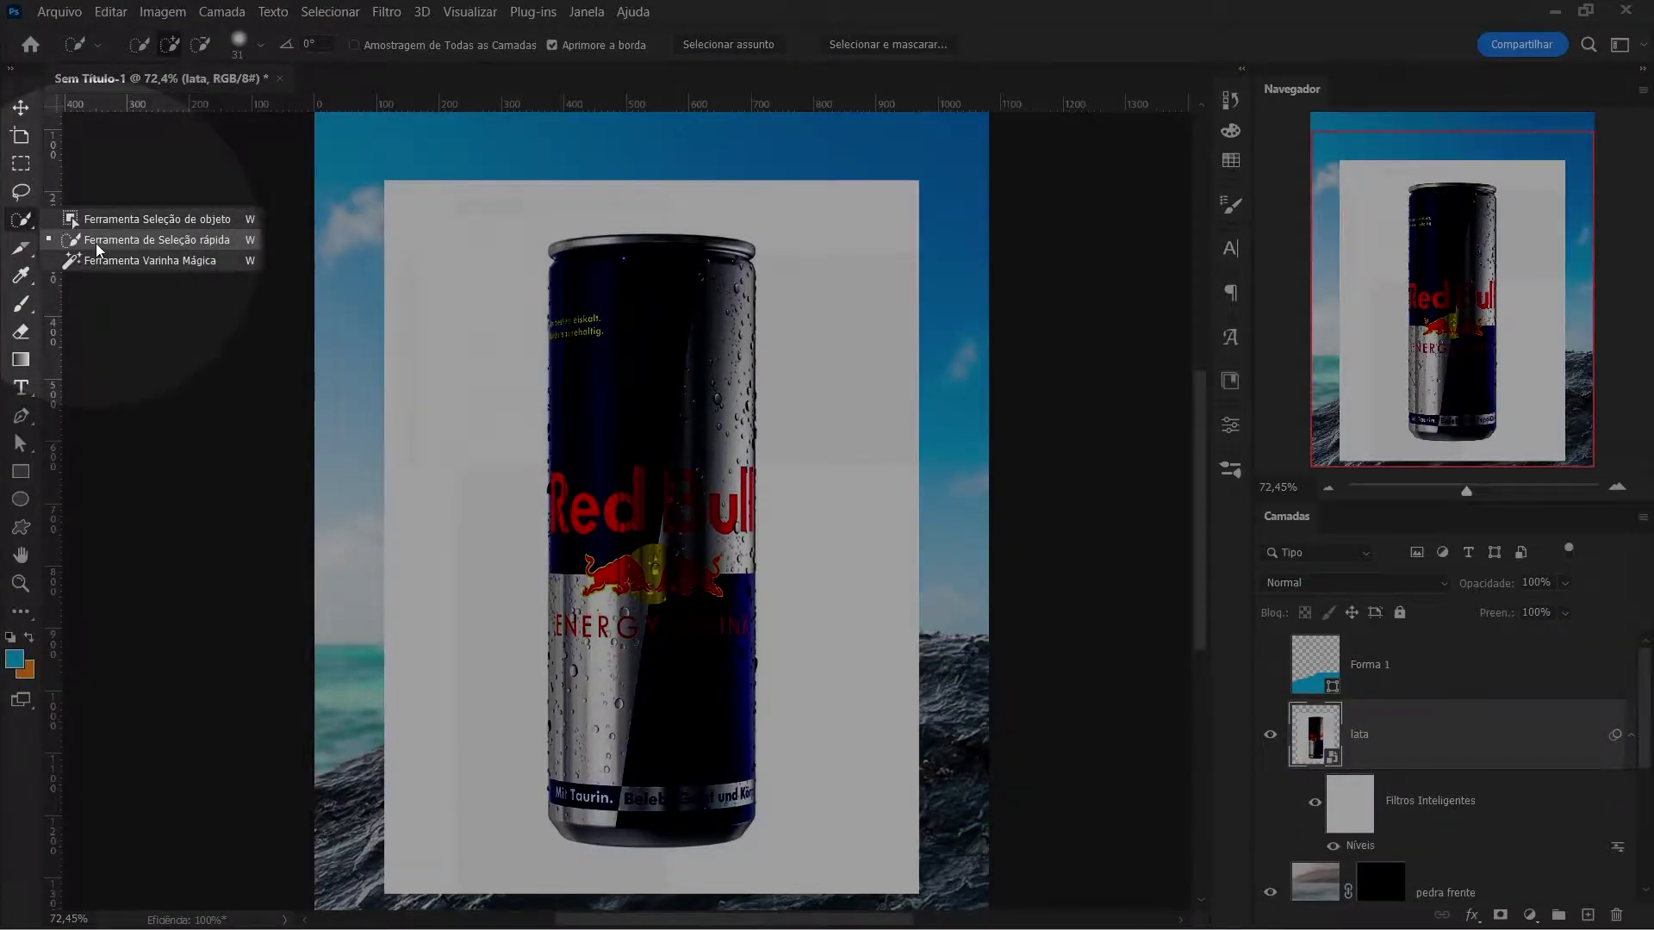
Select the Red Bull can with the Object Selection tool by boxing around it.
{"action": "left_click", "coordinate": [121, 220]}
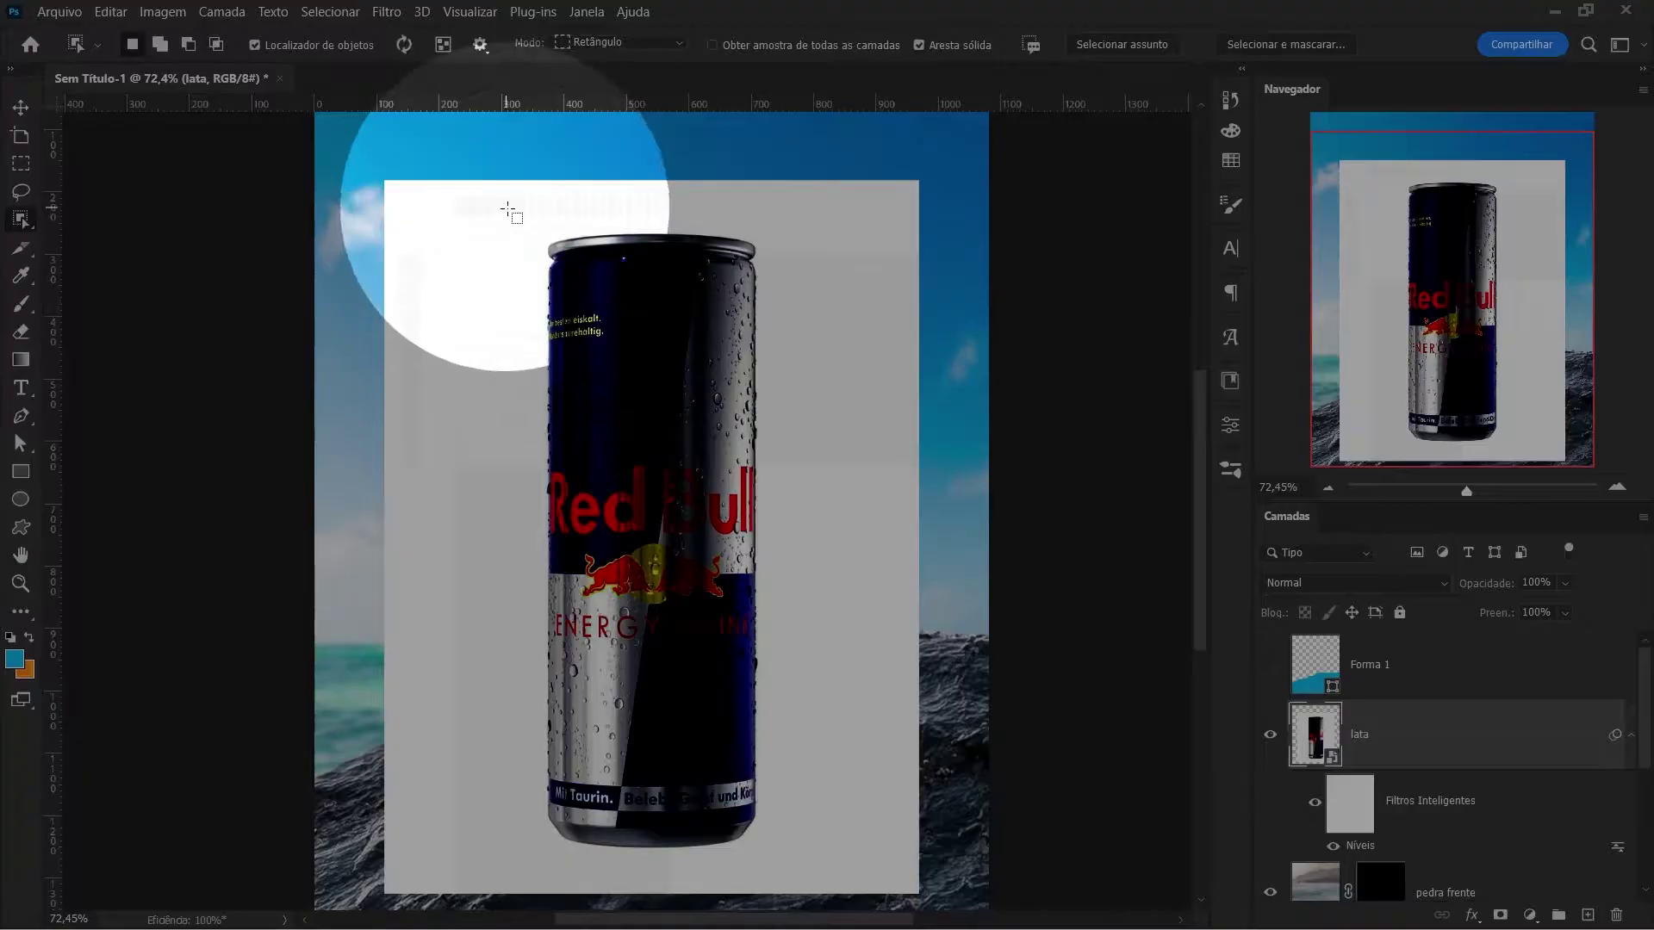
{"action": "mouse_move", "coordinate": [508, 211]}
{"action": "left_mouse_down"}
{"action": "mouse_move", "coordinate": [768, 572]}
{"action": "mouse_move", "coordinate": [784, 846]}
{"action": "left_mouse_up"}
{"action": "left_click_drag", "start_coordinate": [783, 865], "coordinate": [782, 871]}
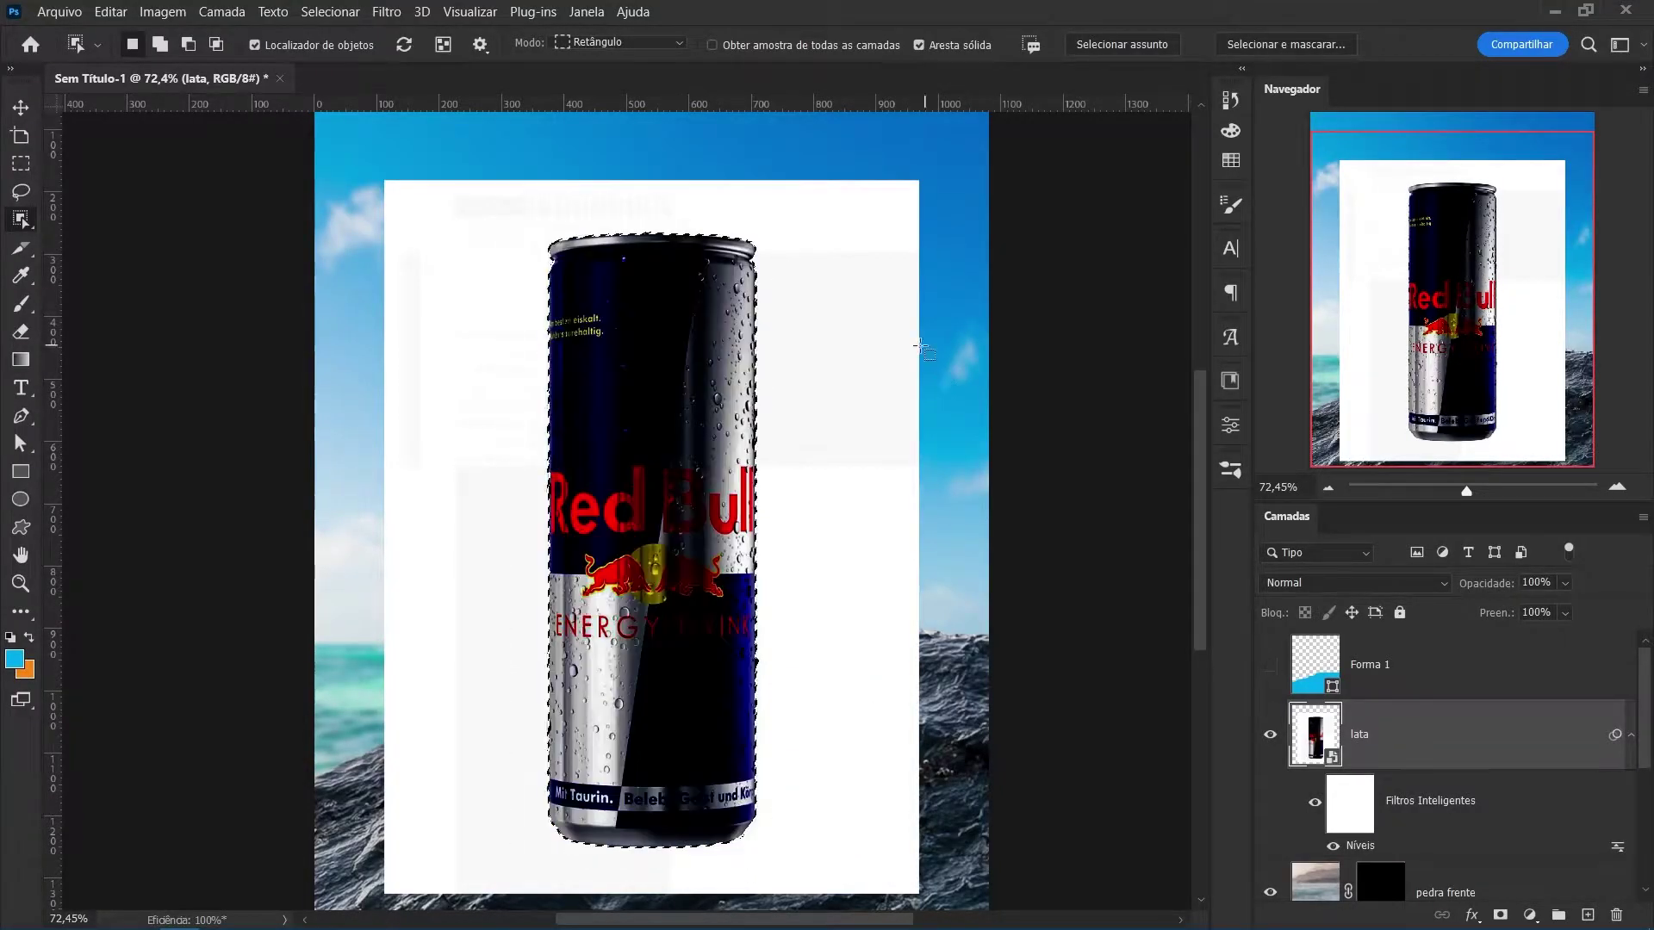
Turn off the can's Levels smart filter and check the selection edge with a temporary mask.
{"action": "left_click", "coordinate": [1316, 801]}
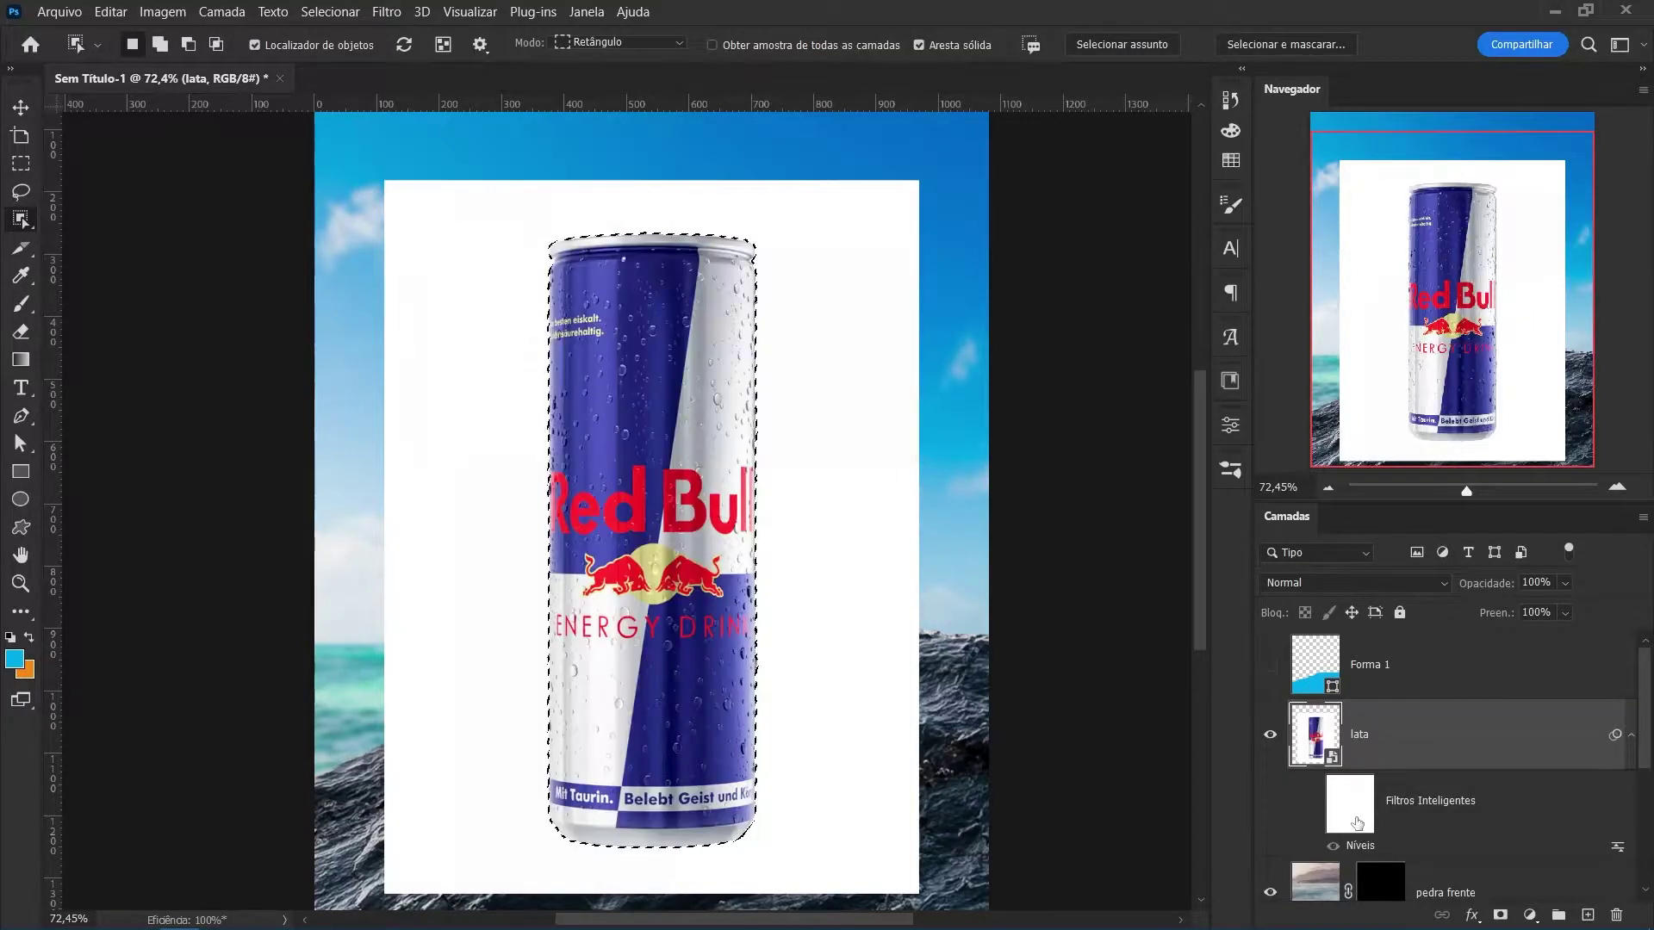
{"action": "left_click", "coordinate": [1499, 915]}
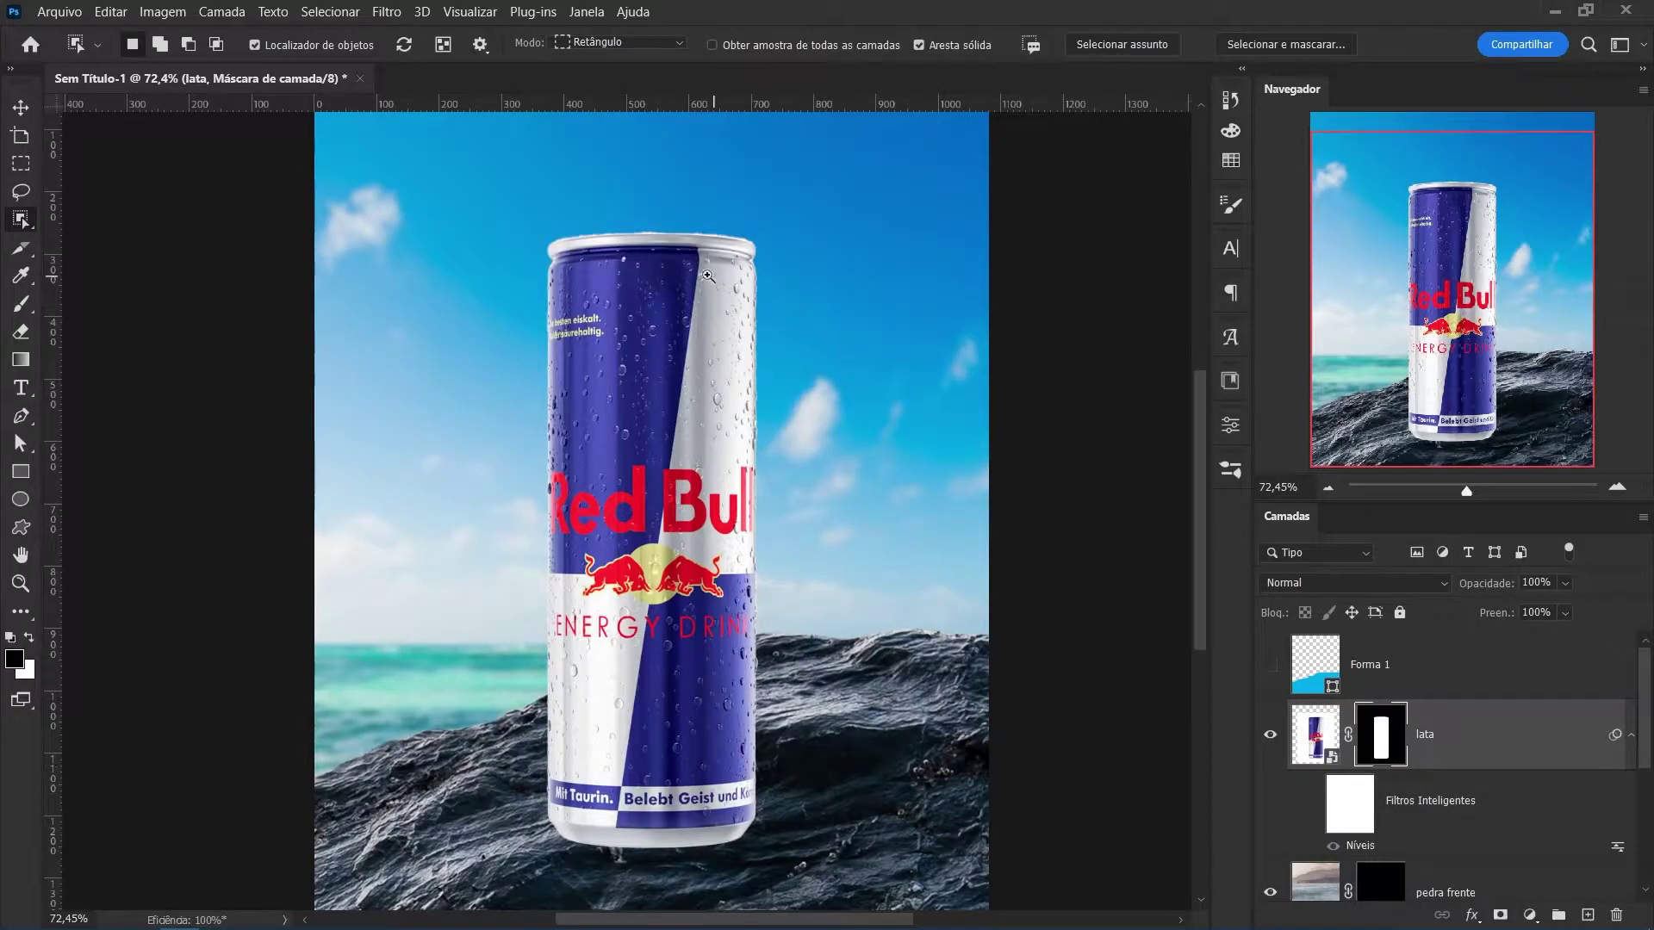
{"action": "key", "text": "z"}
{"action": "left_click_drag", "start_coordinate": [697, 231], "coordinate": [805, 239]}
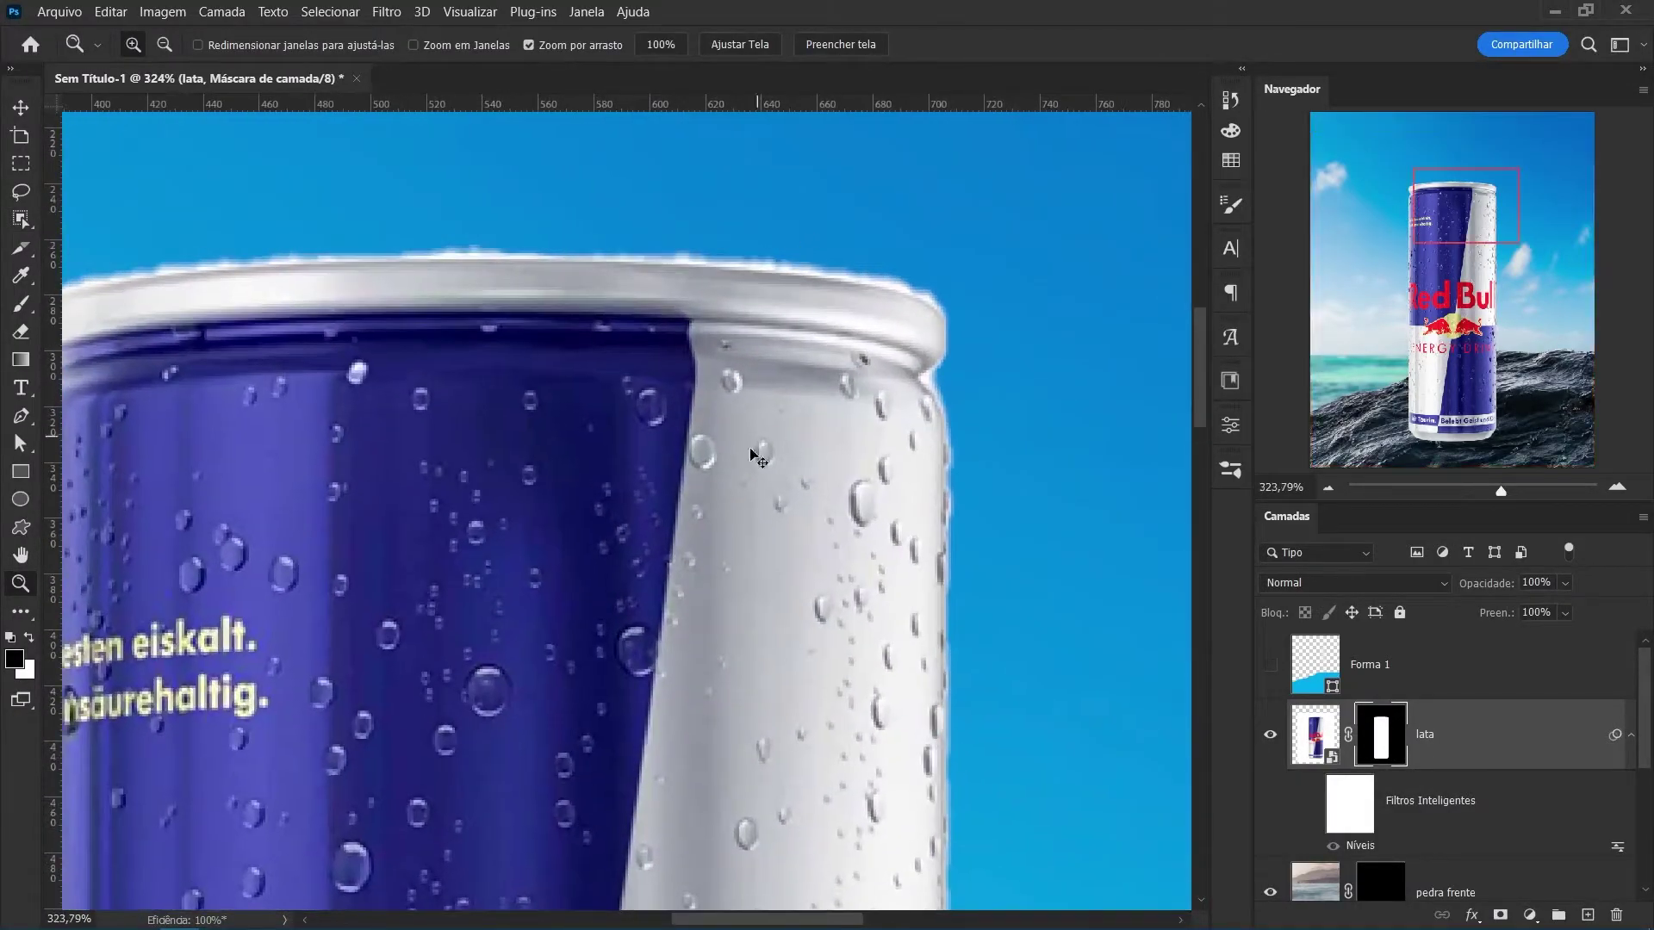
{"action": "key", "text": "ctrl+z"}
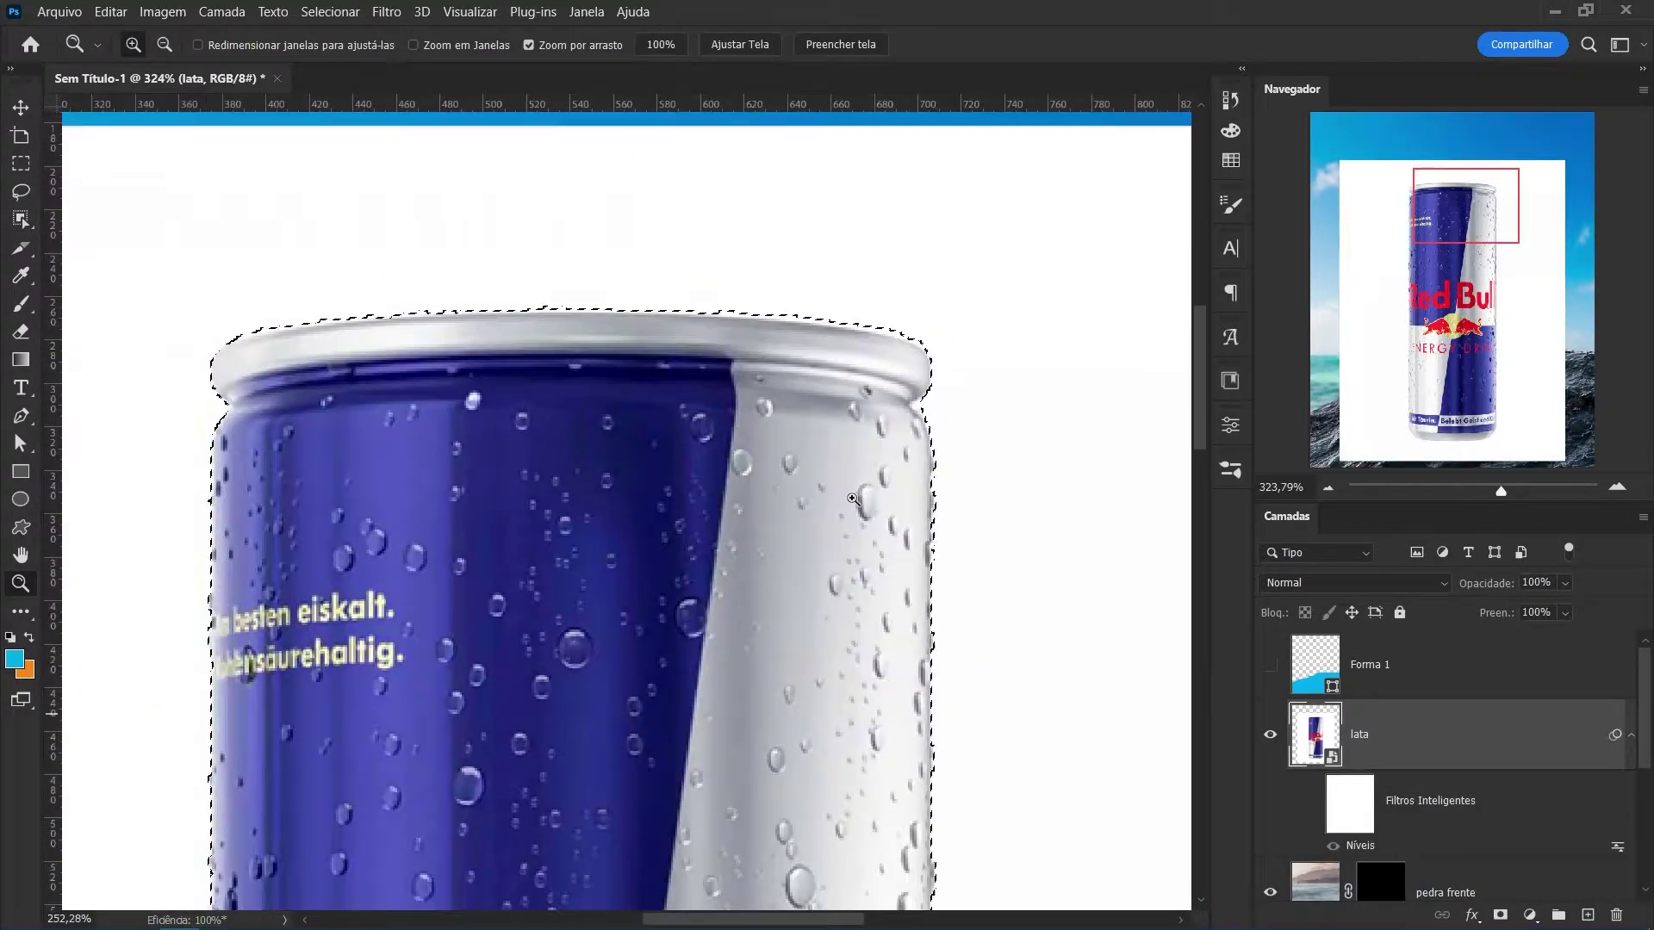
{"action": "left_click_drag", "start_coordinate": [853, 500], "coordinate": [871, 535]}
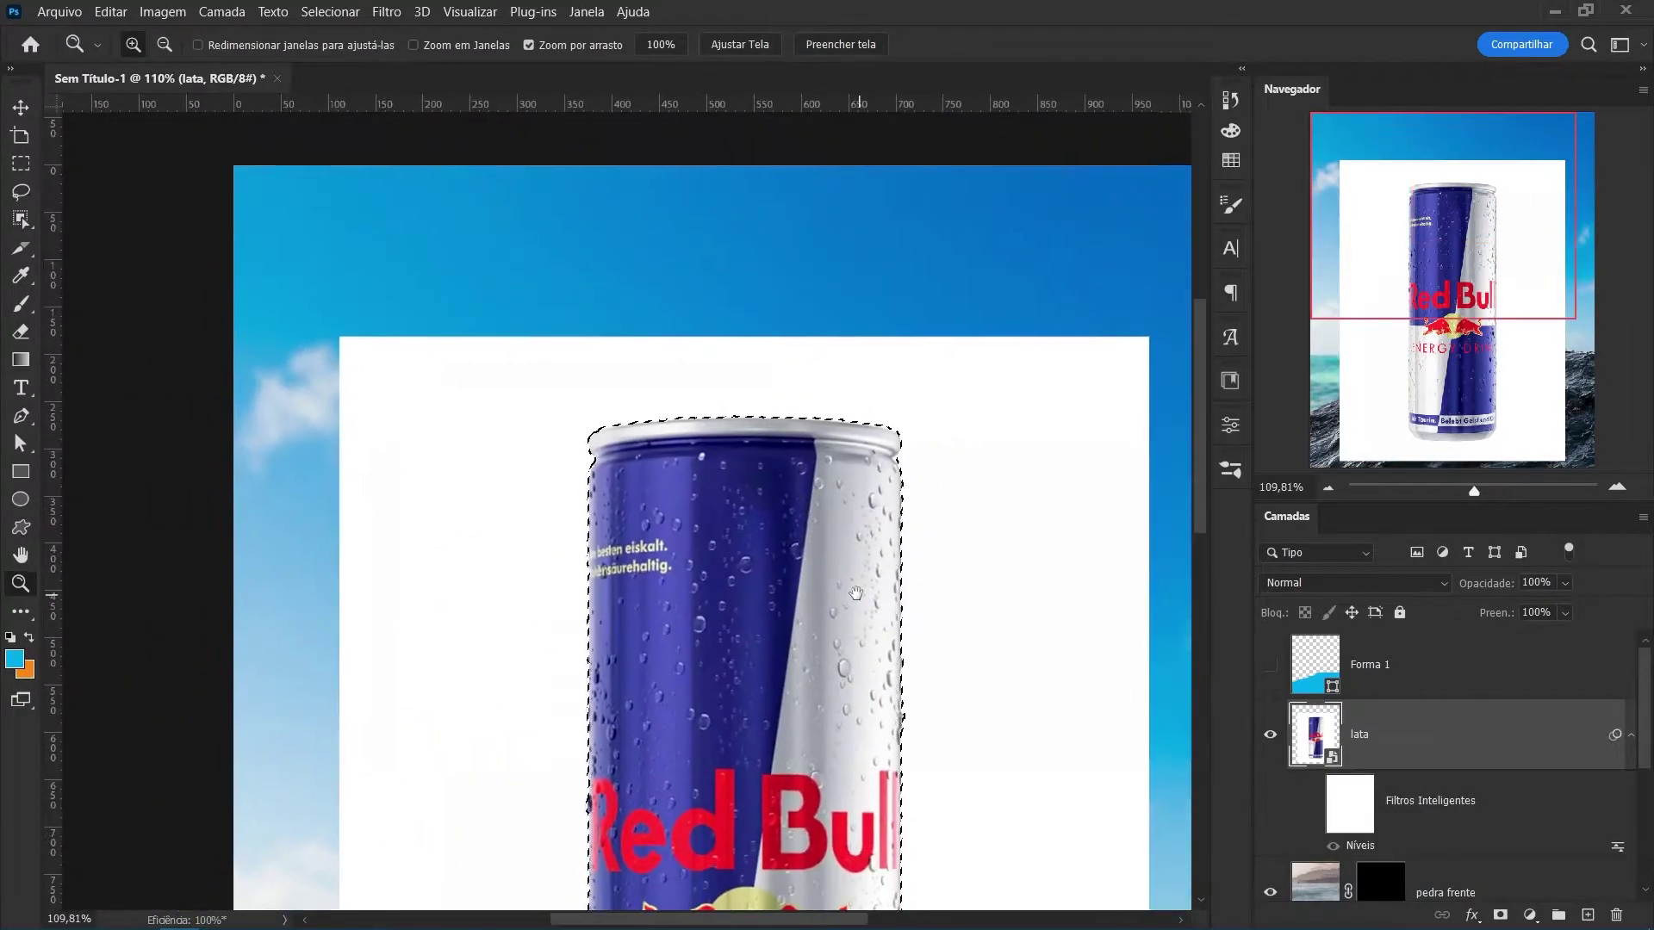
{"action": "key", "text": "w"}
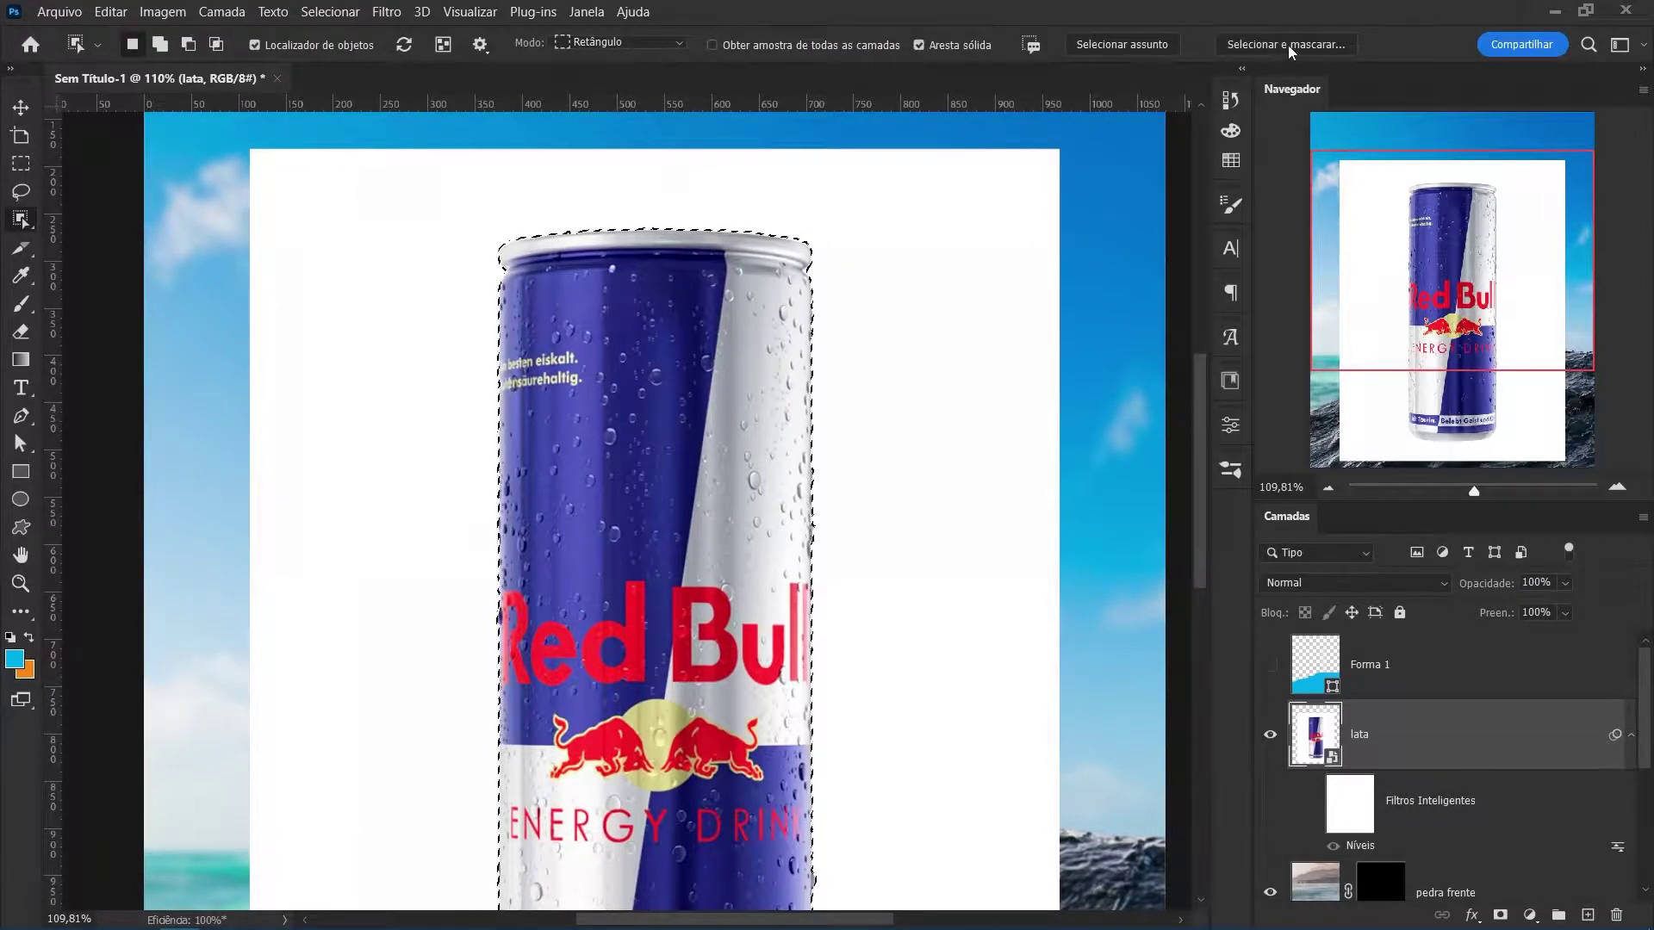
Refine the can selection's edges with 0.9 px feather, 17% contrast and -100% shift edge.
{"action": "left_click", "coordinate": [1324, 38]}
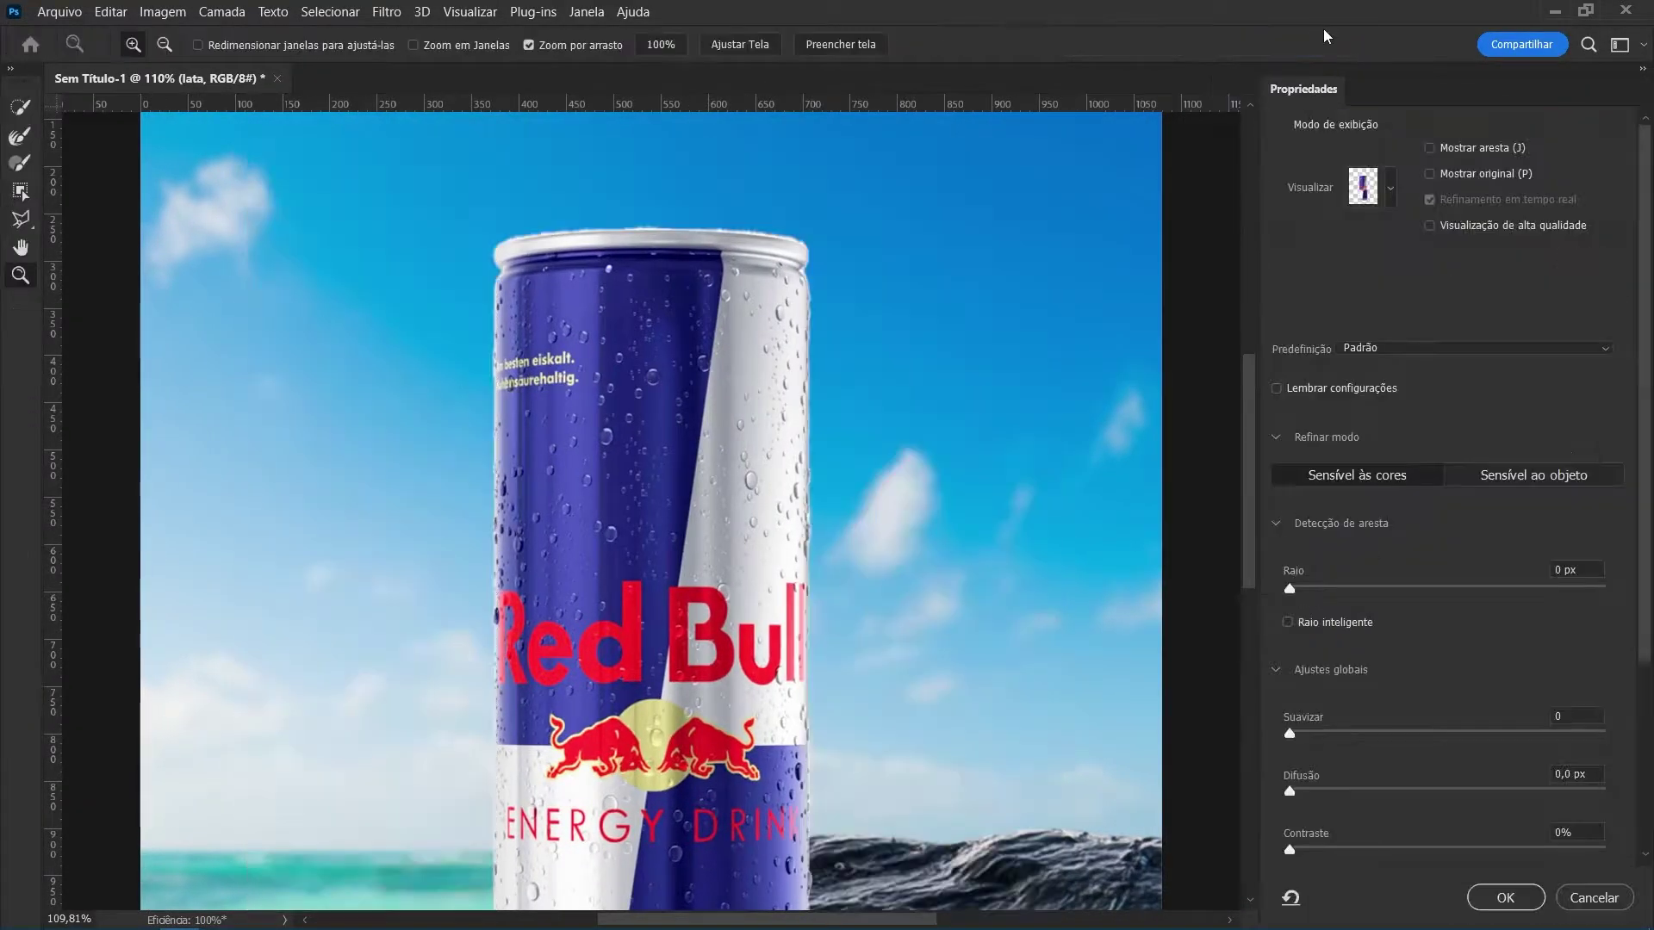
{"action": "mouse_move", "coordinate": [797, 249]}
{"action": "left_mouse_down"}
{"action": "mouse_move", "coordinate": [868, 222]}
{"action": "mouse_move", "coordinate": [868, 282]}
{"action": "mouse_move", "coordinate": [837, 267]}
{"action": "left_mouse_up"}
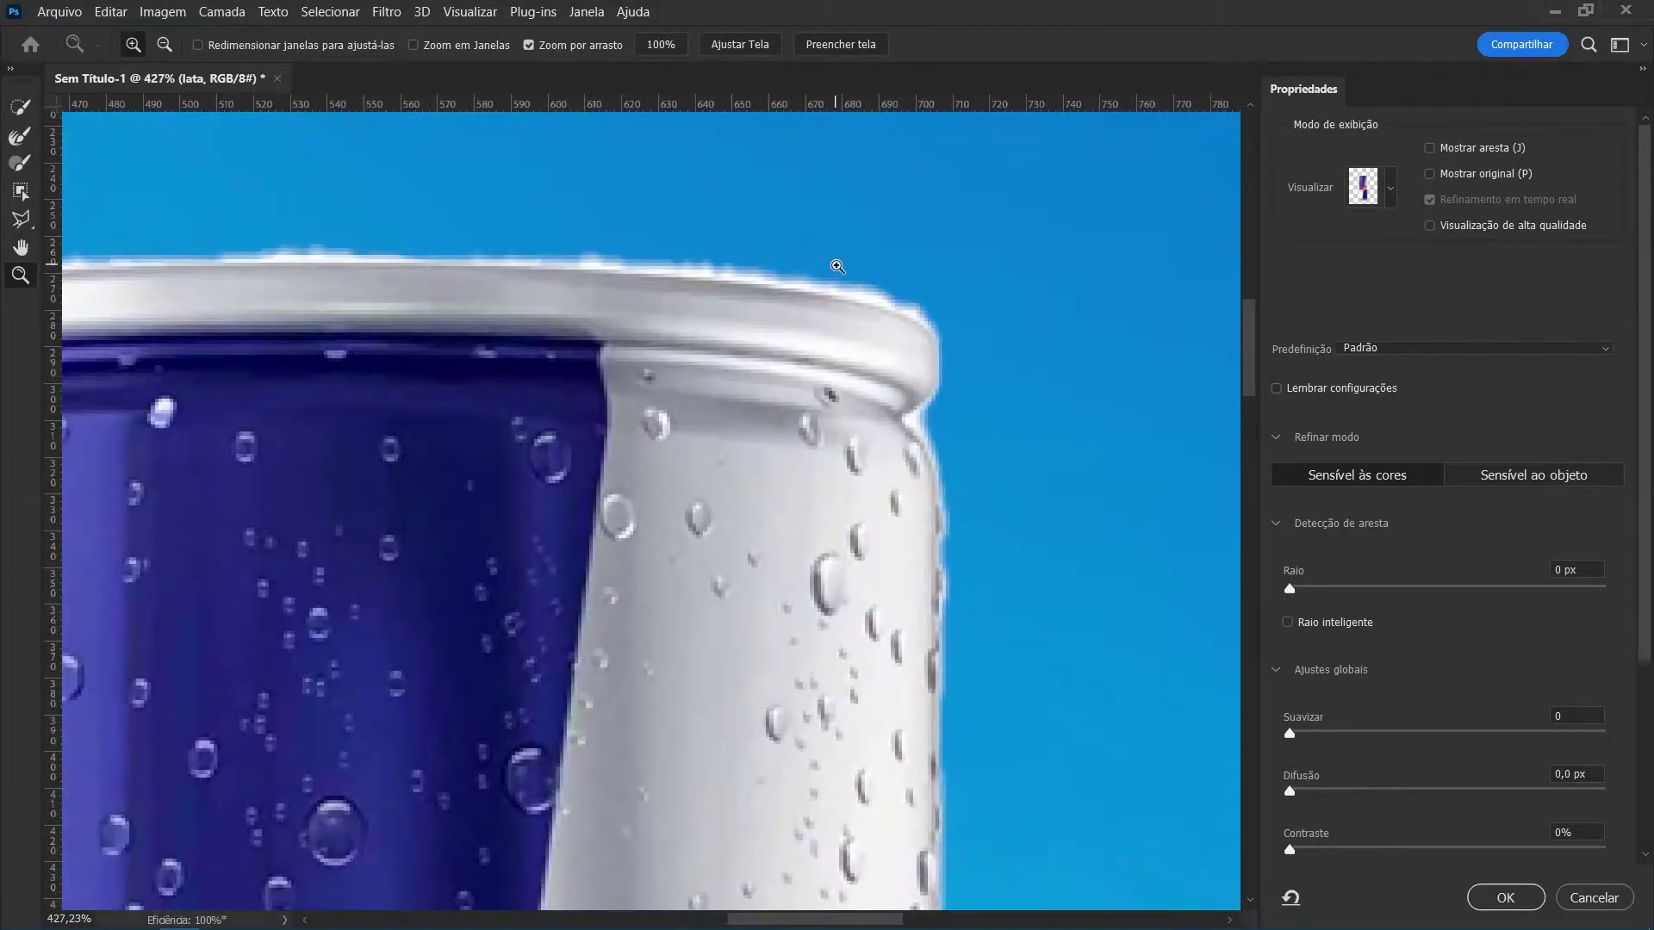
{"action": "scroll", "coordinate": [1651, 548], "scroll_direction": "down", "scroll_amount": 3}
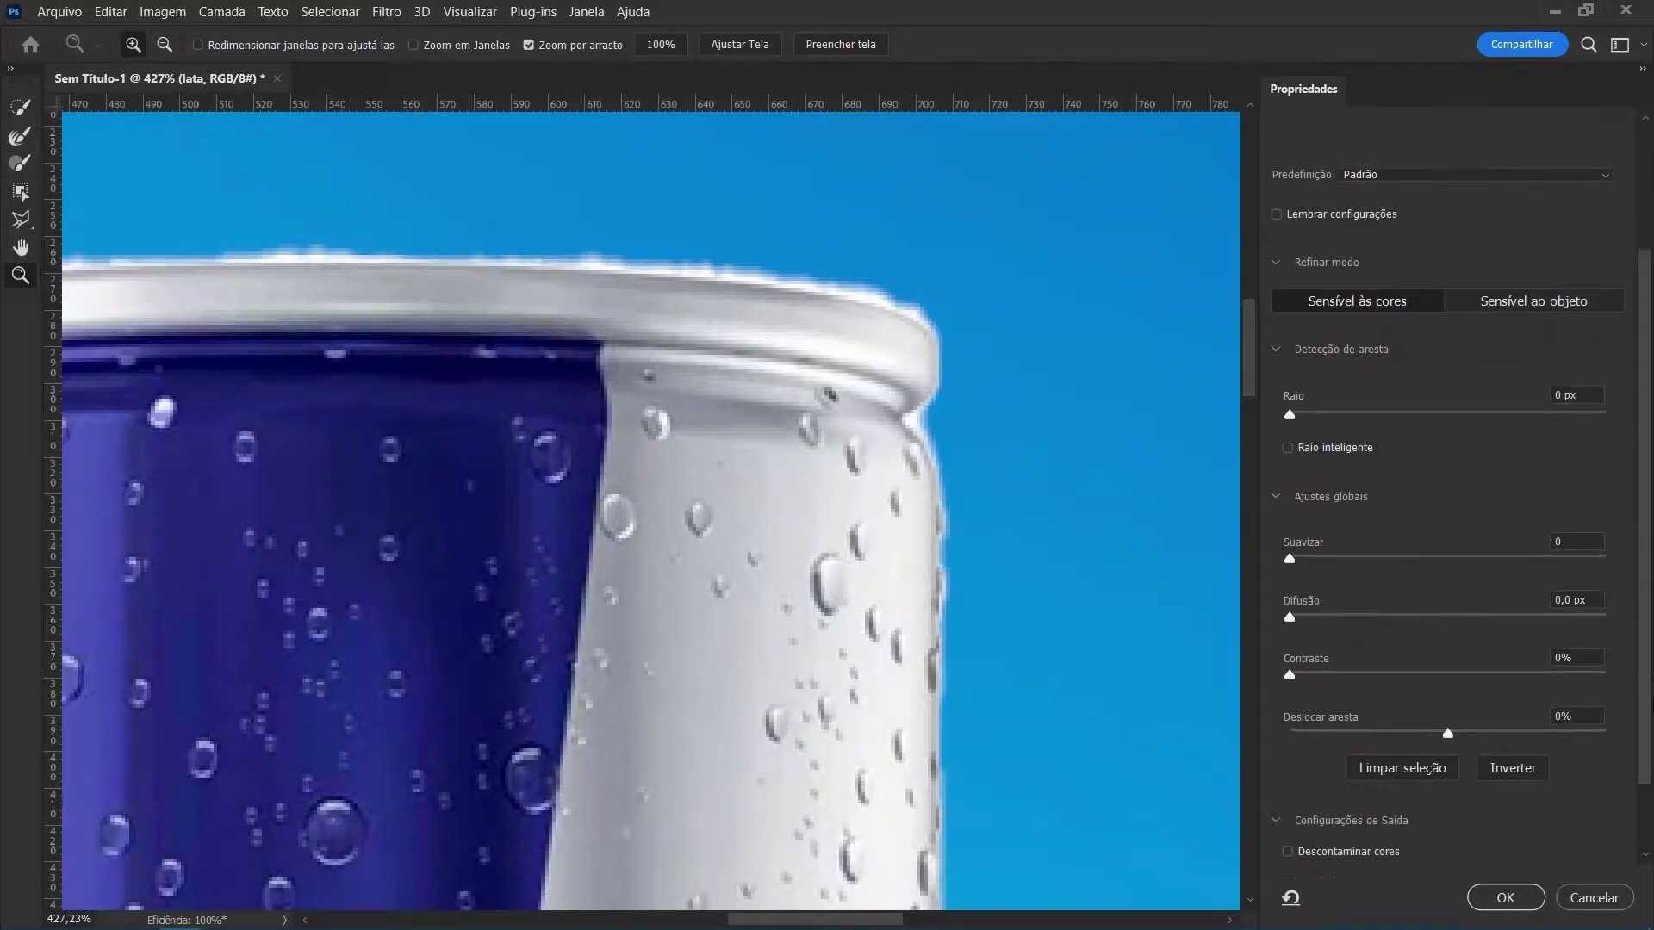
{"action": "left_click_drag", "start_coordinate": [1448, 734], "coordinate": [1289, 735]}
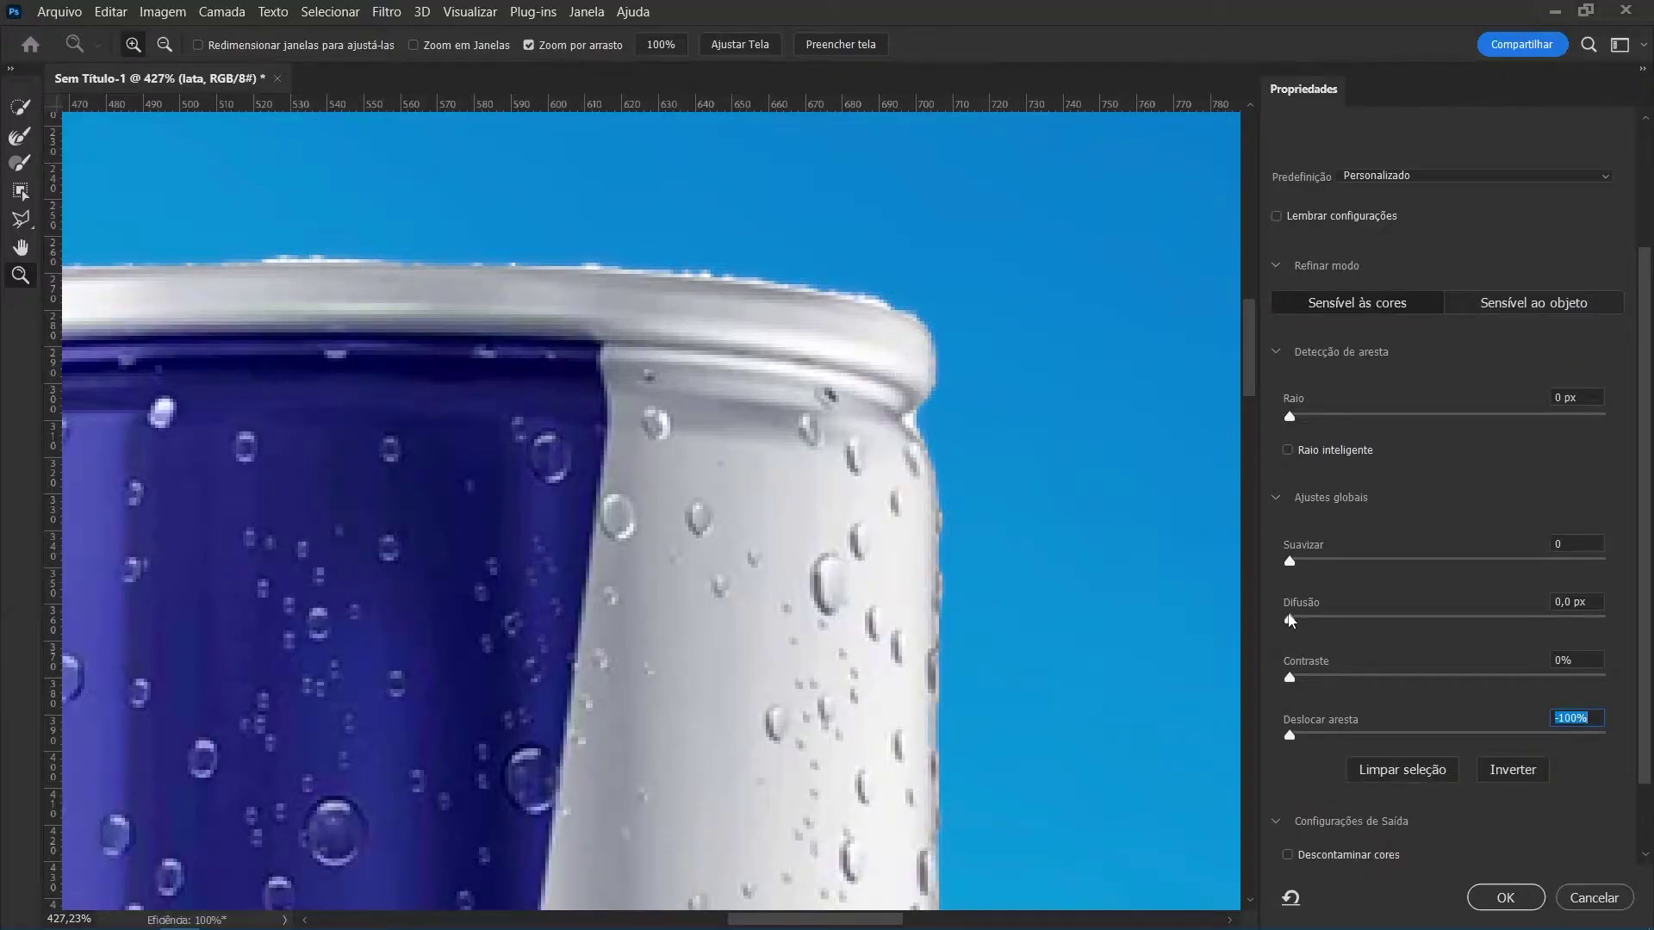
{"action": "left_click_drag", "start_coordinate": [1289, 619], "coordinate": [1306, 619]}
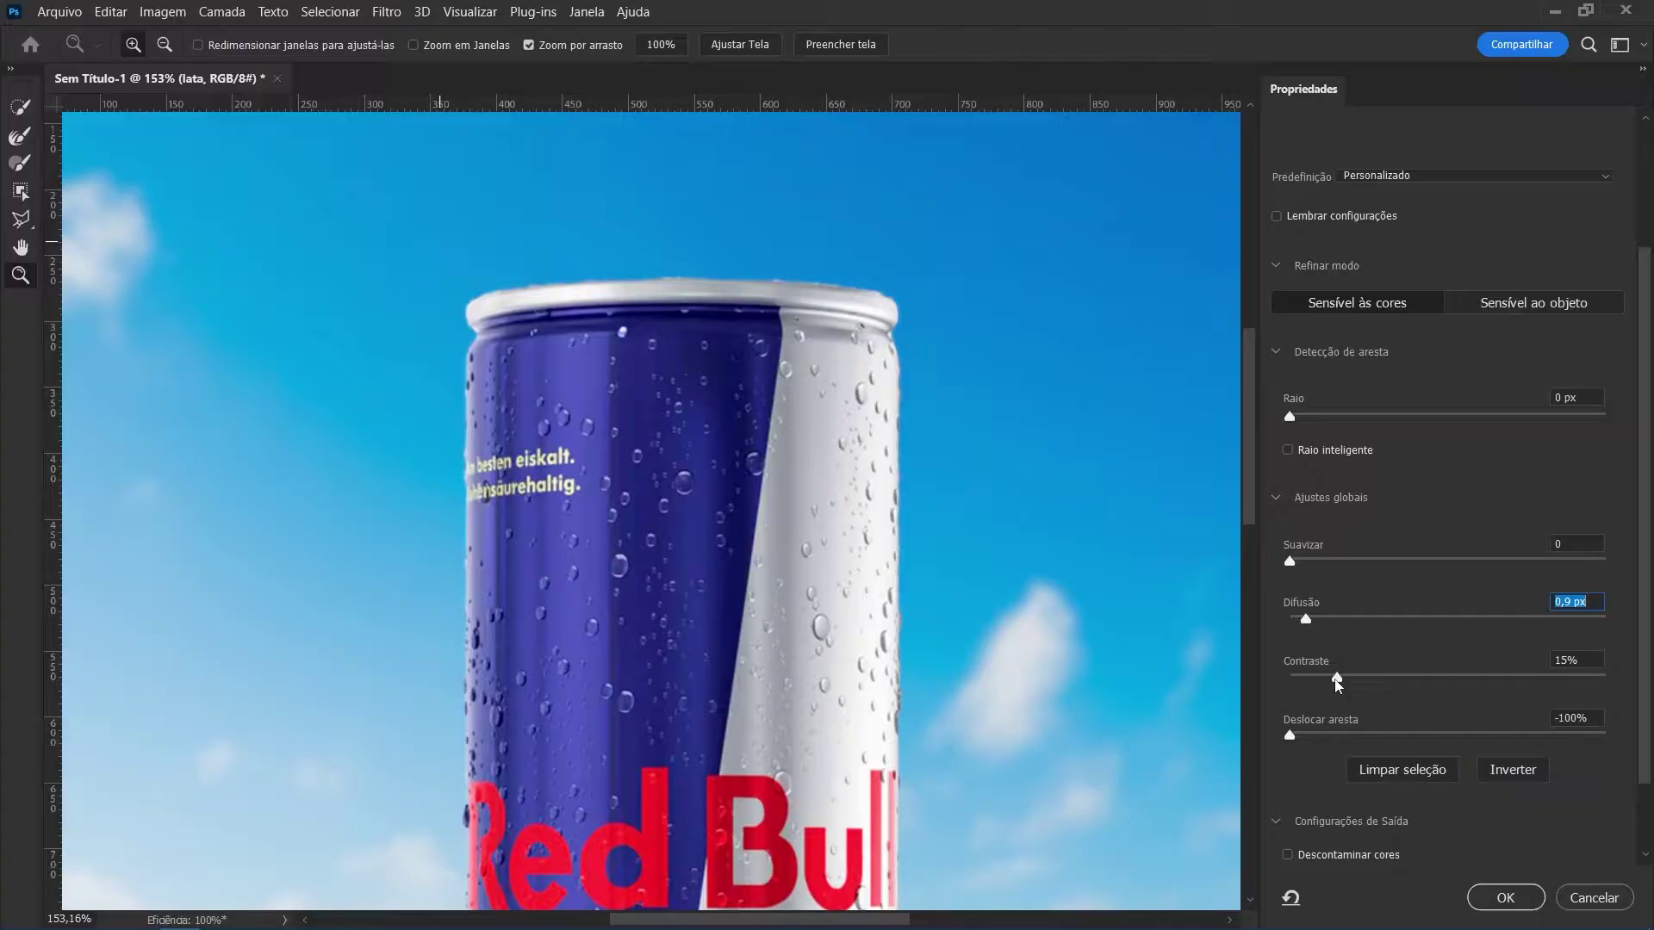
{"action": "left_click_drag", "start_coordinate": [1289, 677], "coordinate": [1350, 686]}
Enable Decontaminate Colors at 100%, with output to a new layer with layer mask.
{"action": "scroll", "coordinate": [1505, 733], "scroll_direction": "down", "scroll_amount": 1}
{"action": "scroll", "coordinate": [1506, 733], "scroll_direction": "down", "scroll_amount": 1}
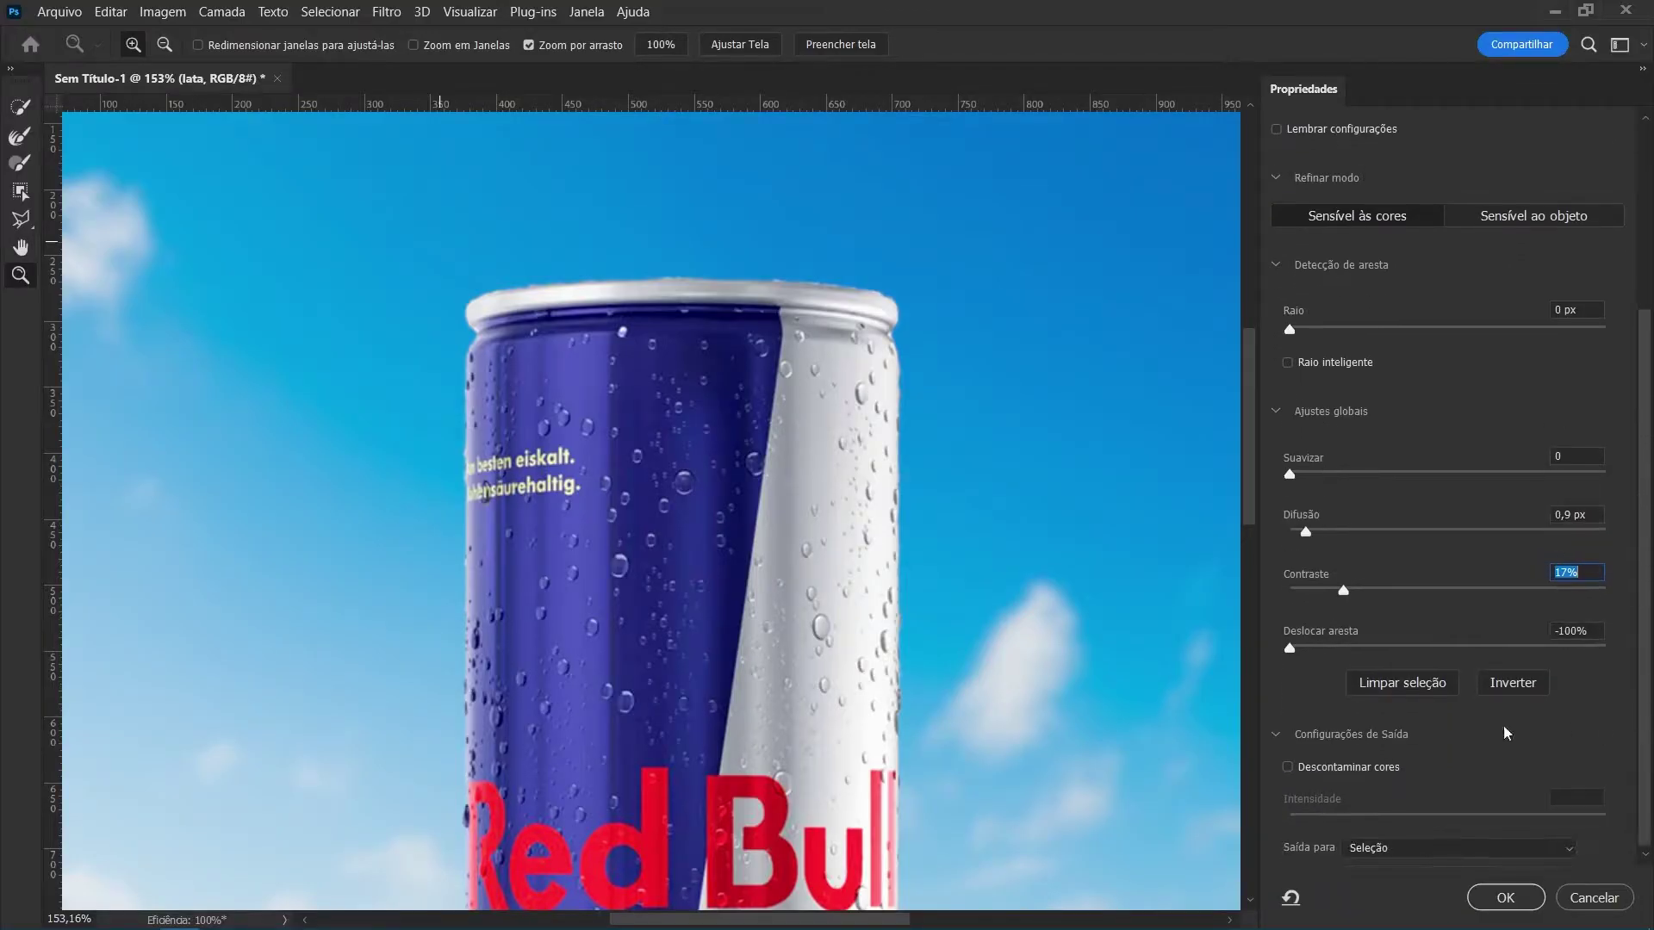
{"action": "left_click", "coordinate": [1344, 769]}
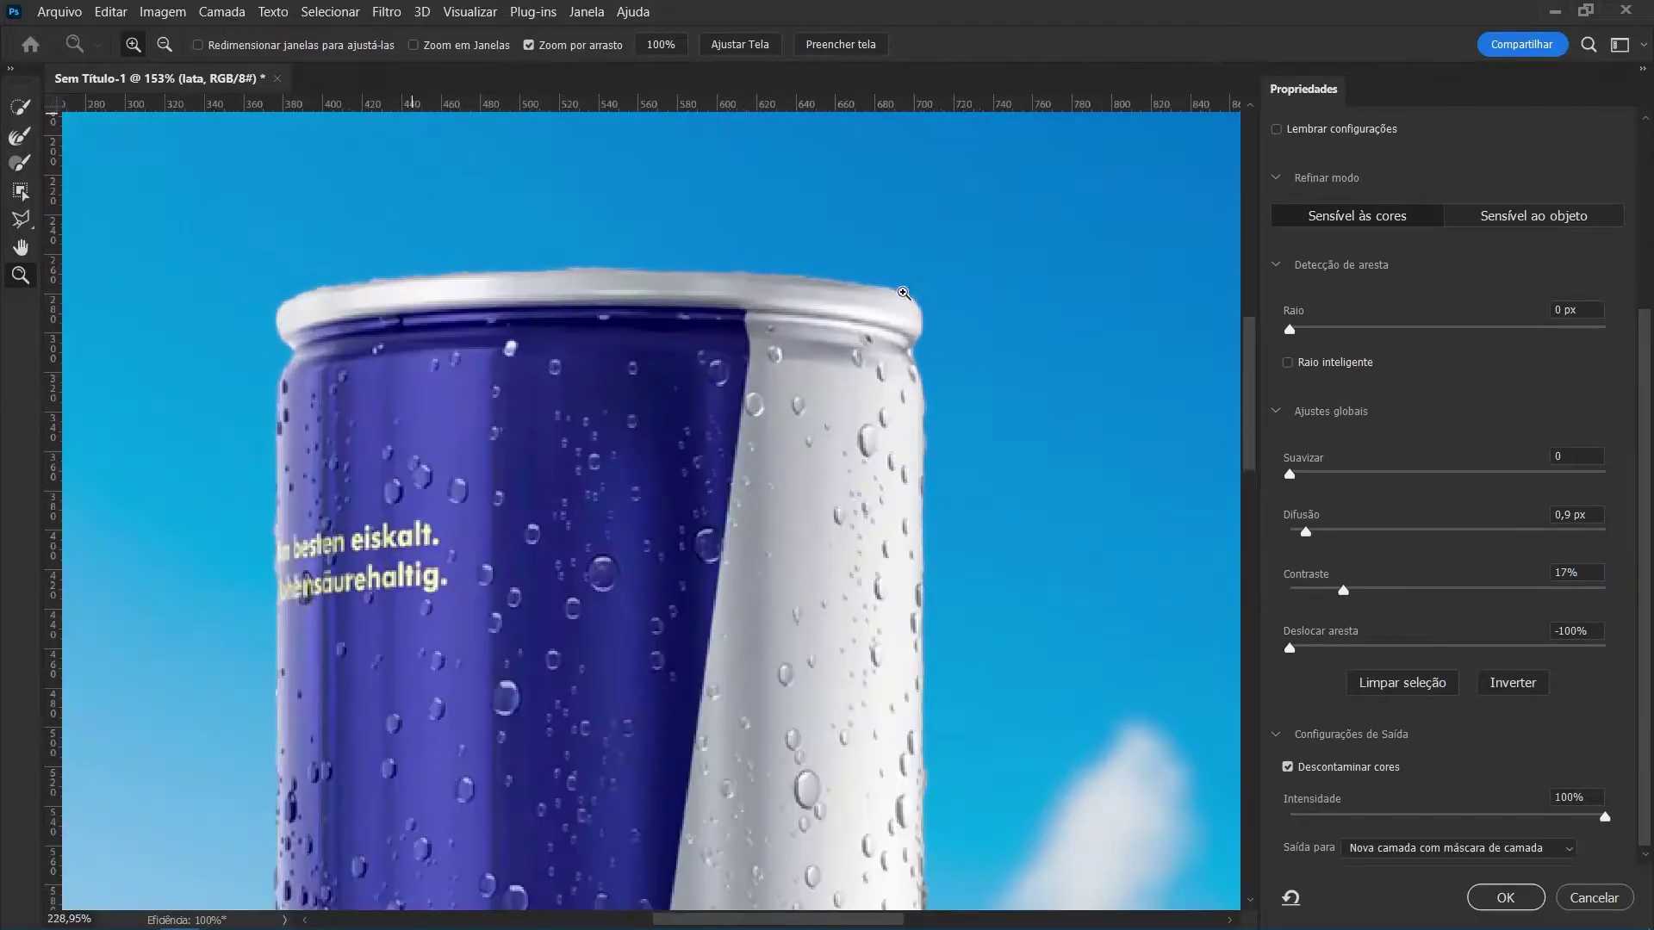
{"action": "left_click_drag", "start_coordinate": [885, 344], "coordinate": [840, 346]}
{"action": "scroll", "coordinate": [824, 584], "scroll_direction": "down", "scroll_amount": 5}
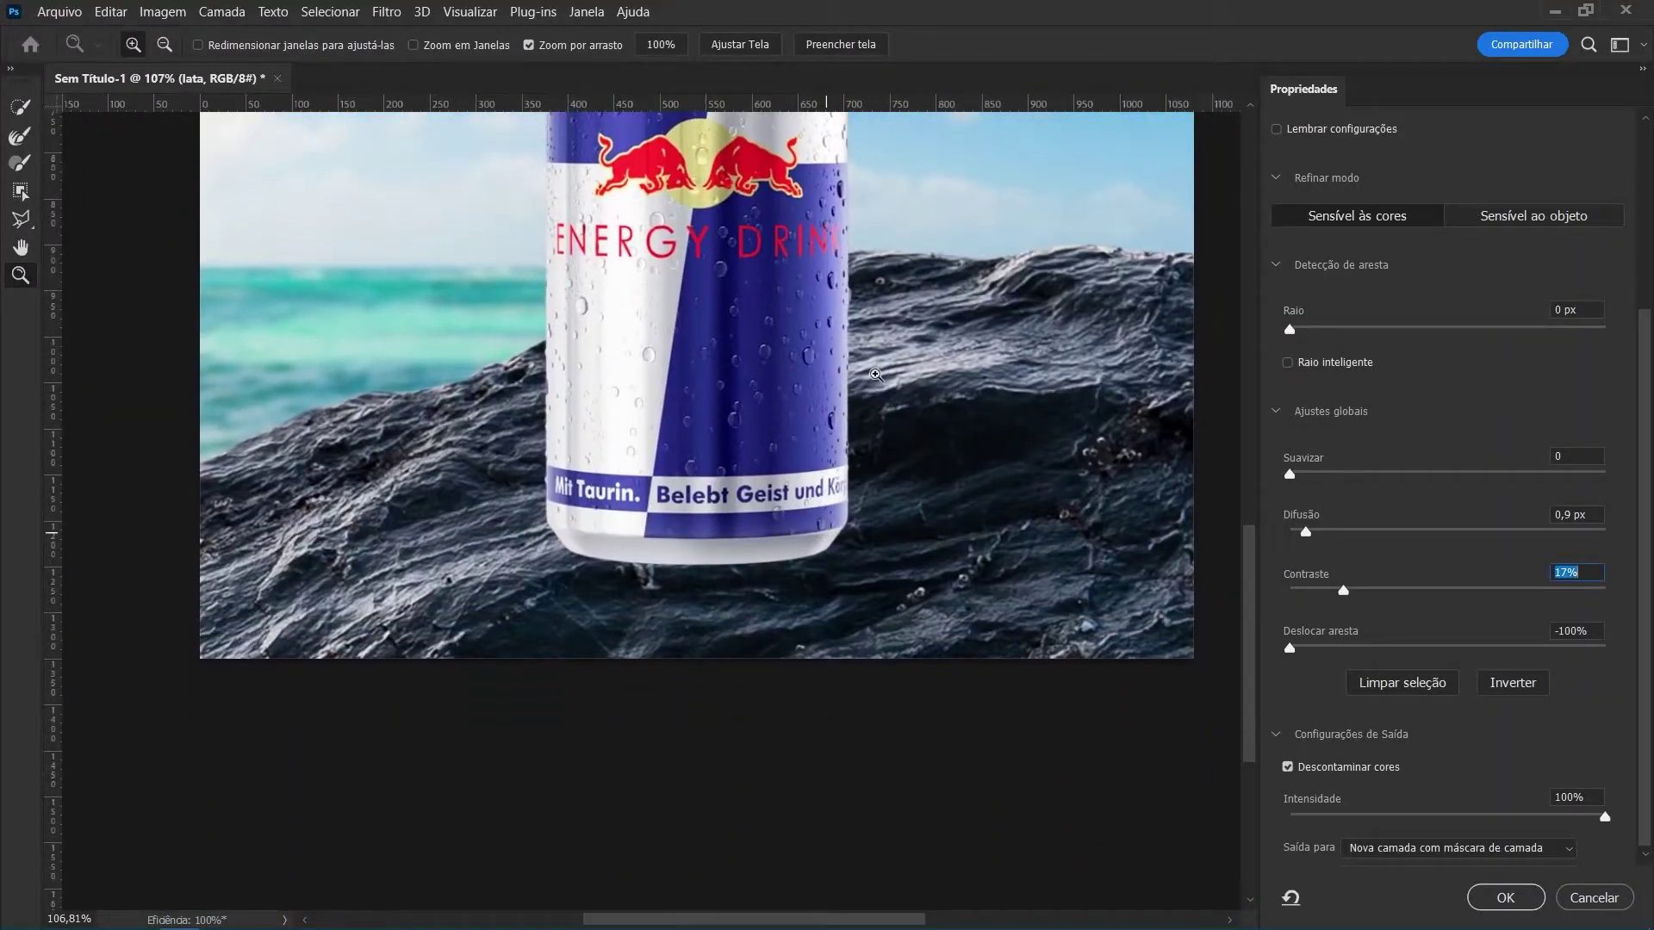
{"action": "scroll", "coordinate": [825, 584], "scroll_direction": "up", "scroll_amount": 3}
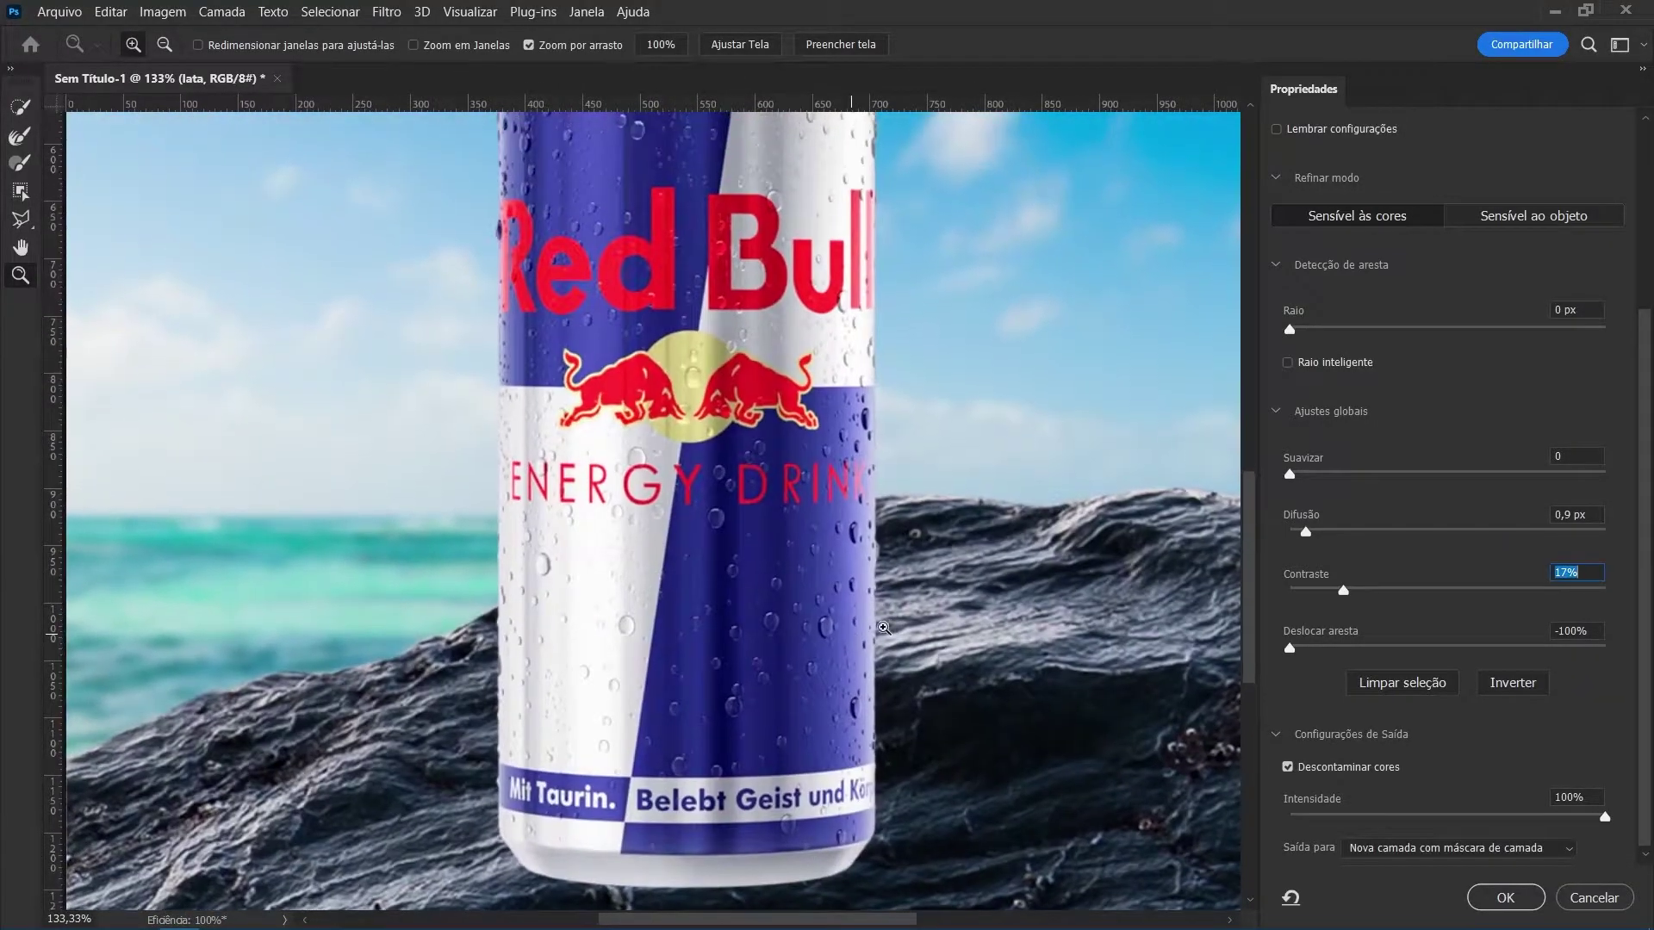
{"action": "scroll", "coordinate": [851, 630], "scroll_direction": "down", "scroll_amount": 3}
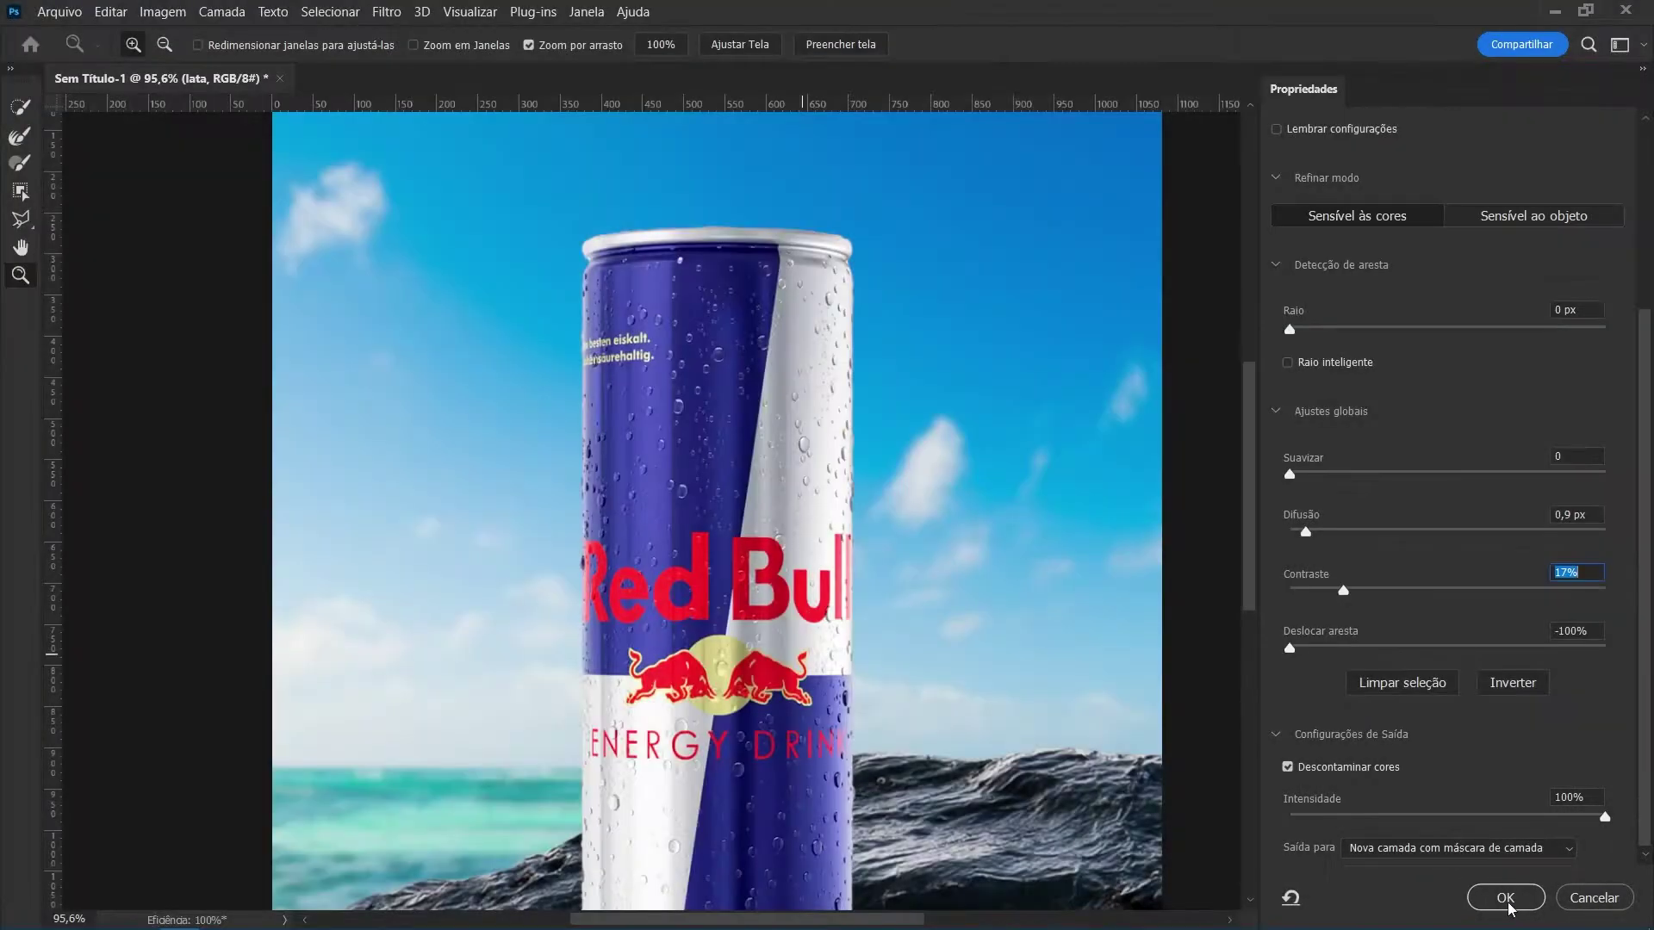
Confirm the refinement into the masked lata copiar layer and hide the original lata layer.
{"action": "left_click", "coordinate": [1506, 898]}
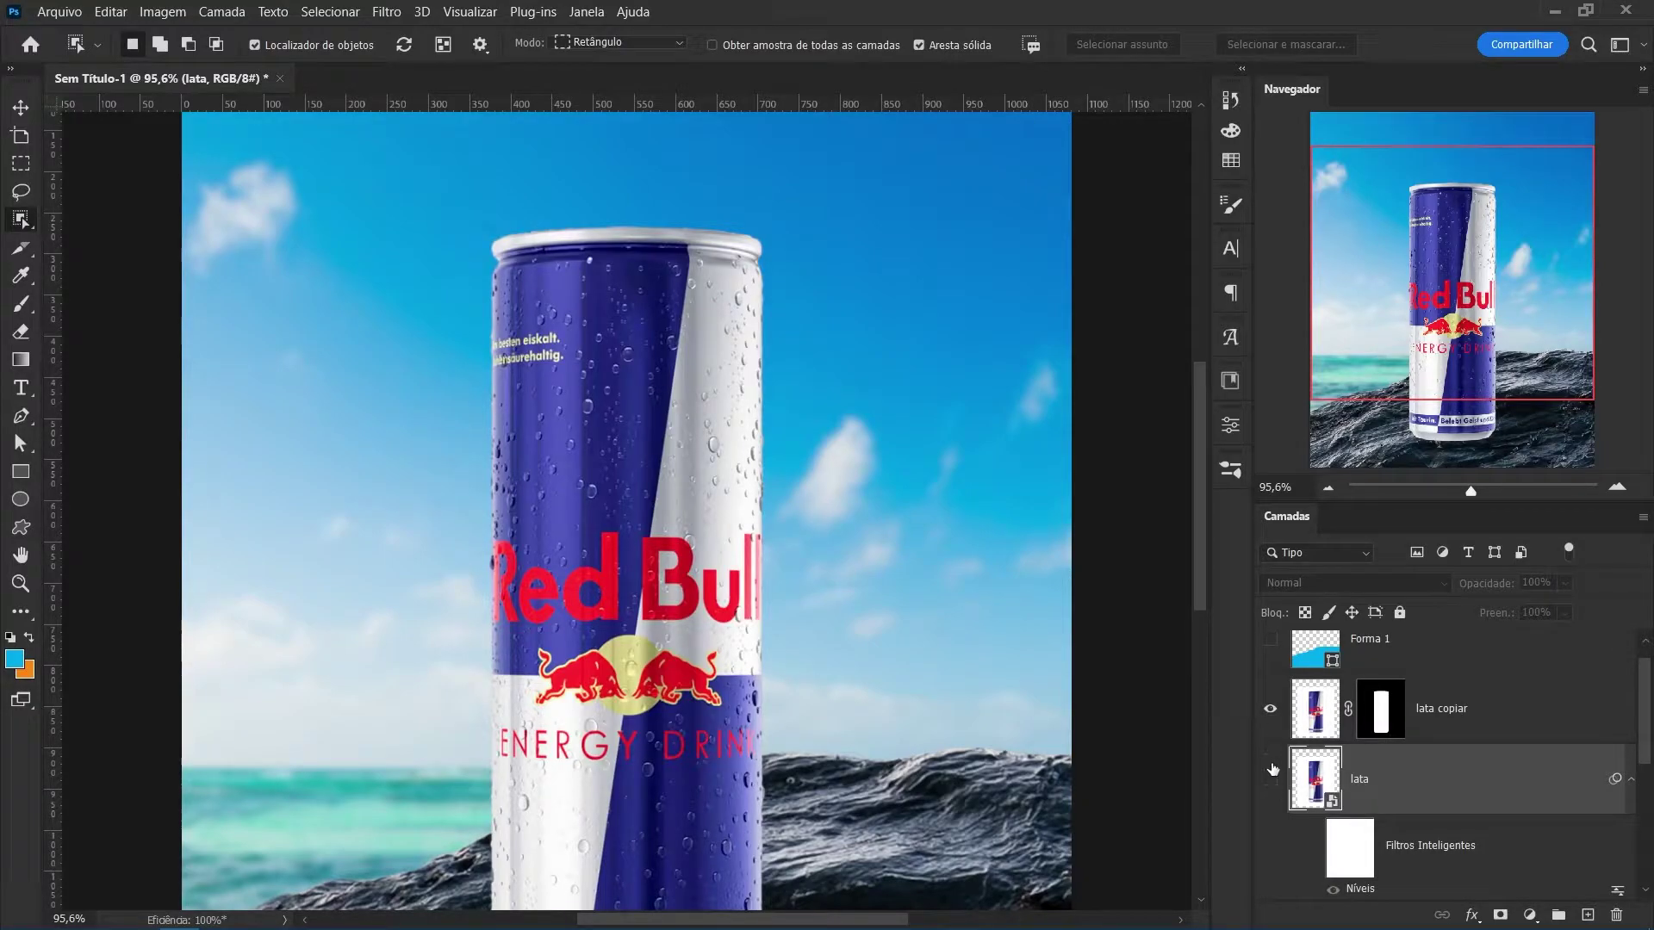
{"action": "left_click", "coordinate": [1272, 771]}
{"action": "left_click", "coordinate": [1271, 708]}
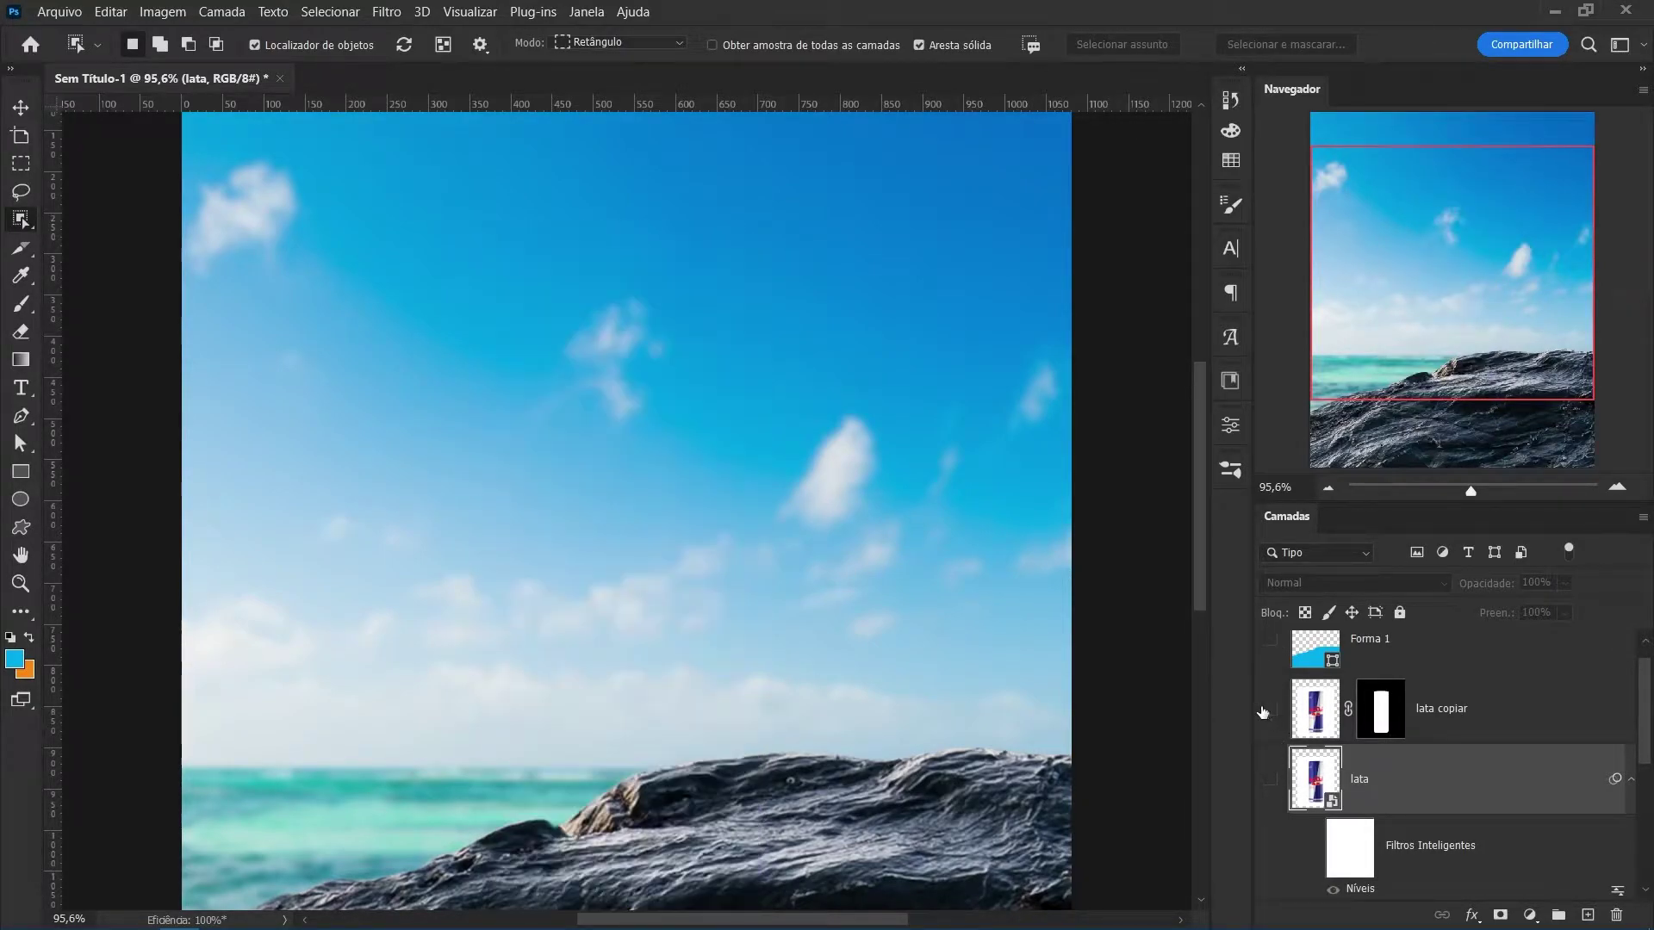
{"action": "left_click", "coordinate": [1270, 708]}
{"action": "left_click", "coordinate": [1381, 733]}
{"action": "scroll", "coordinate": [775, 534], "scroll_direction": "down", "scroll_amount": 2}
{"action": "scroll", "coordinate": [775, 534], "scroll_direction": "down", "scroll_amount": 2}
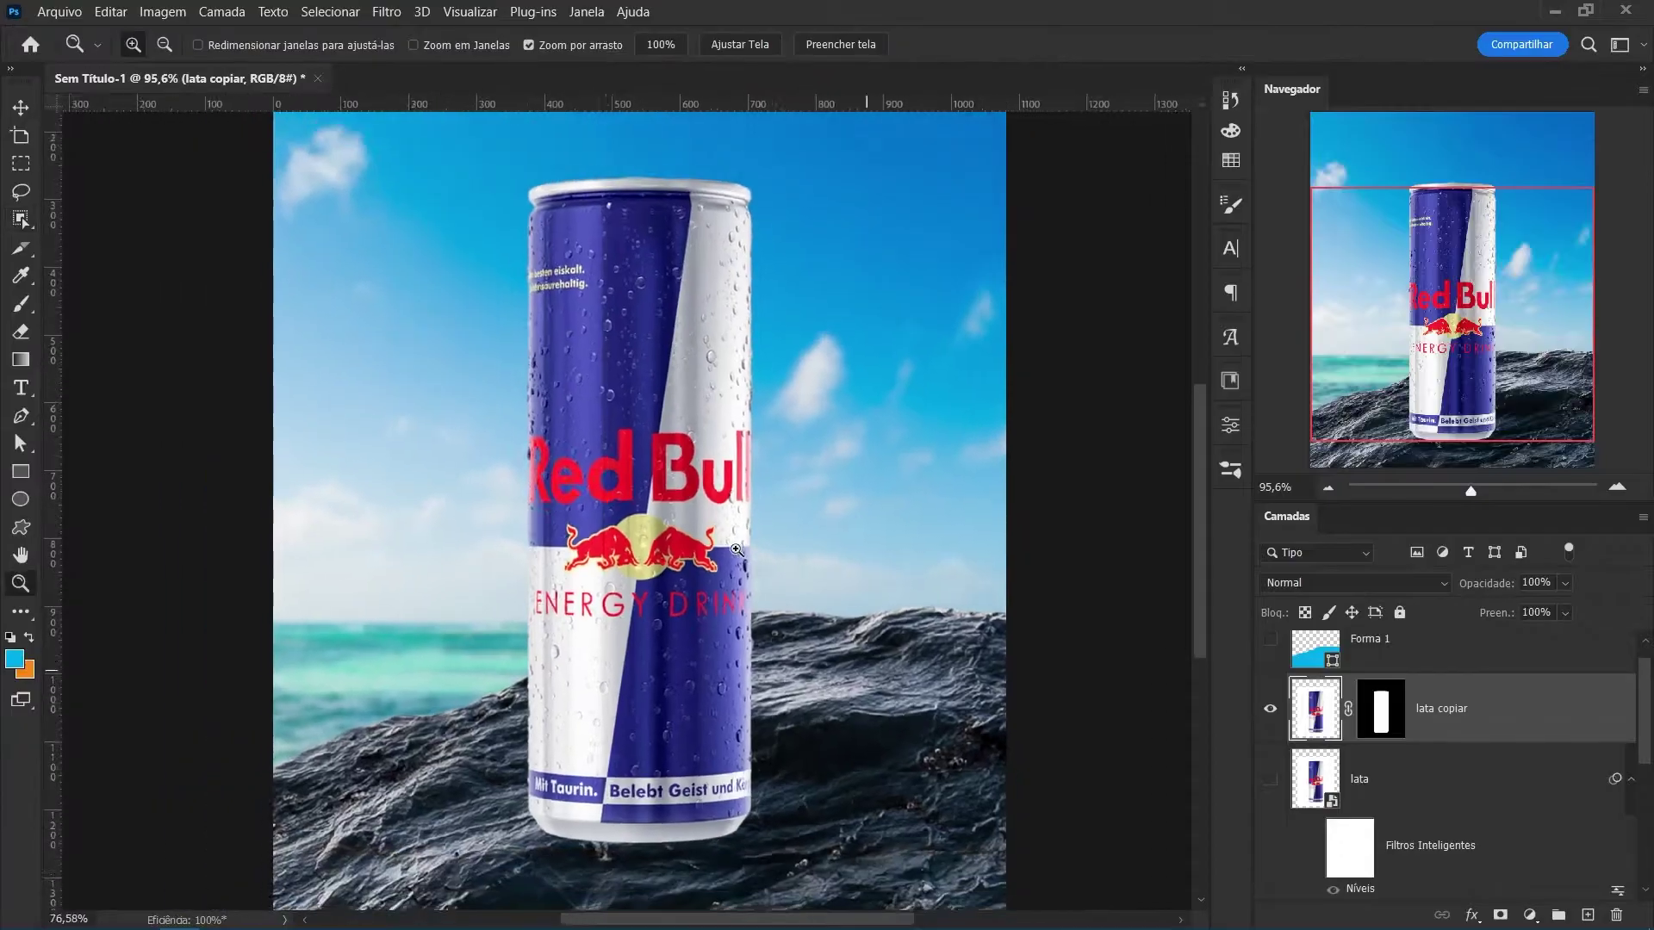
{"action": "scroll", "coordinate": [763, 546], "scroll_direction": "down", "scroll_amount": 2}
{"action": "key", "text": "ctrl+t"}
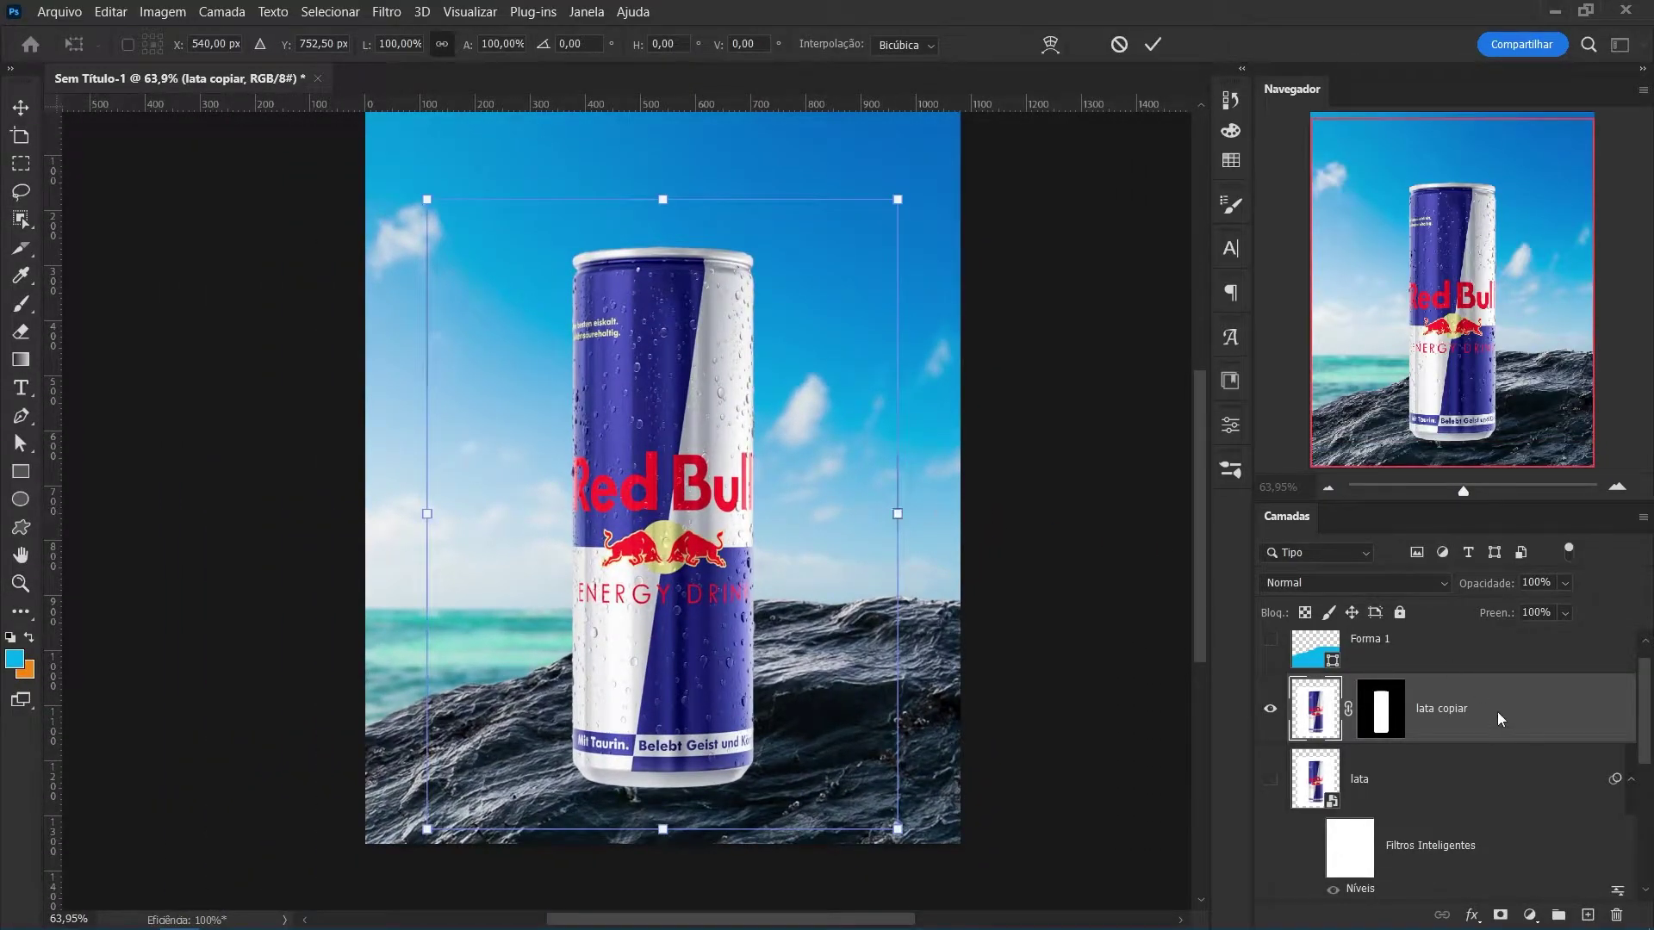
{"action": "key", "text": "z"}
Paint black on the lata copiar mask along the can rim's fuzzy top edge.
{"action": "left_click", "coordinate": [1399, 725]}
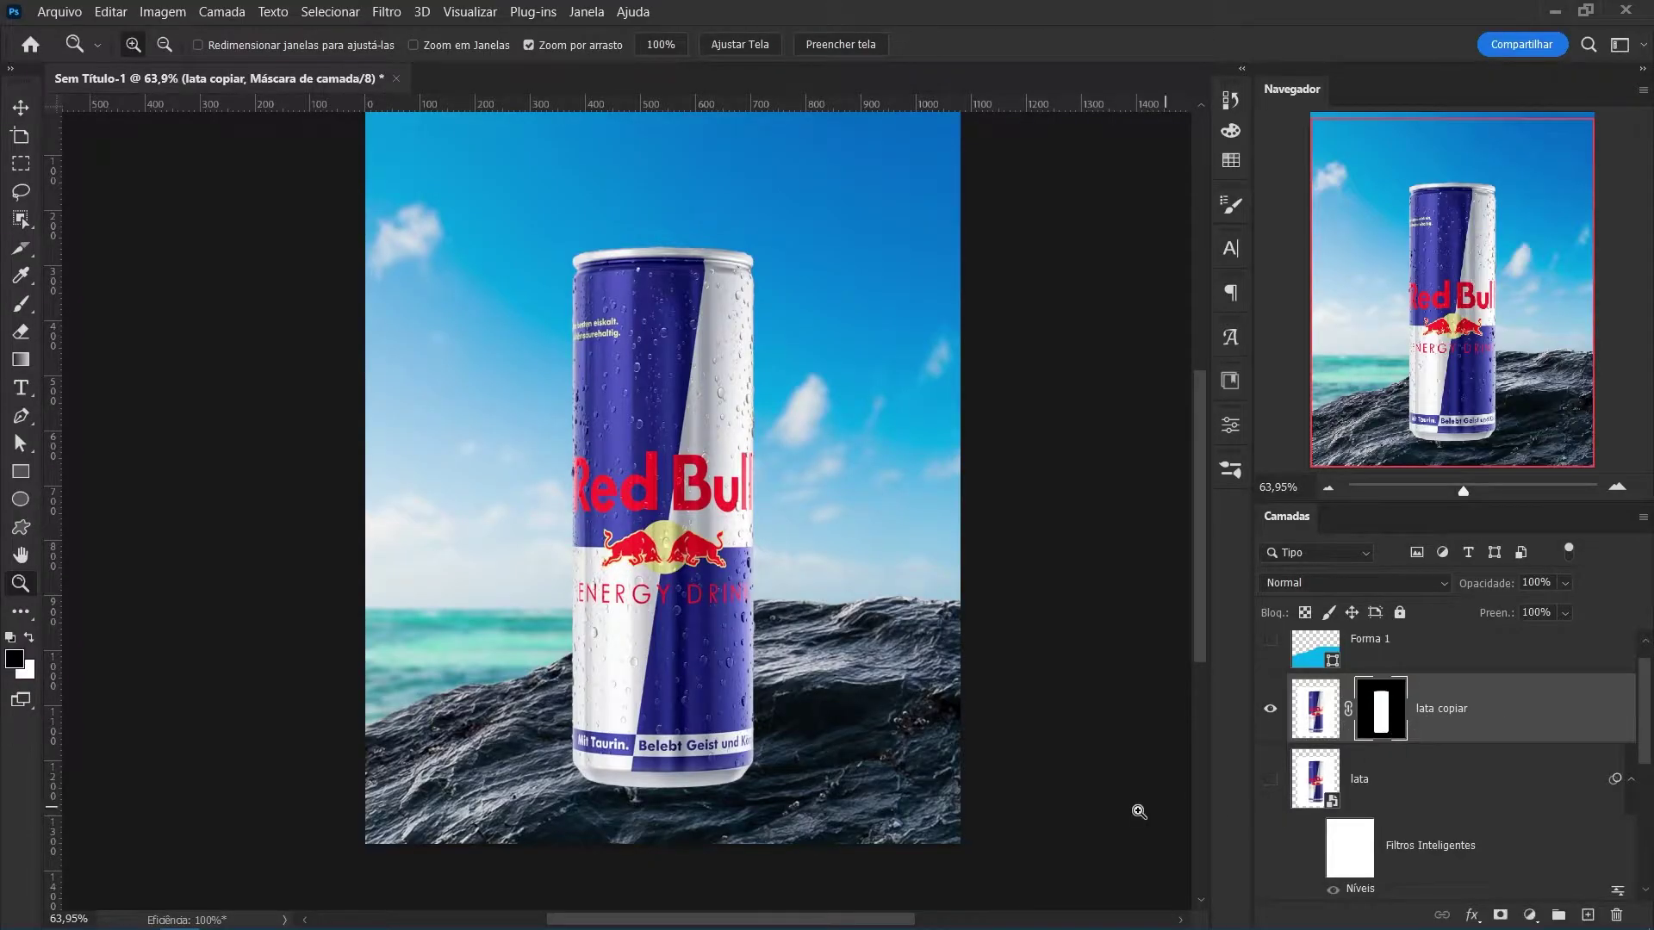
{"action": "left_click_drag", "start_coordinate": [735, 233], "coordinate": [842, 229]}
{"action": "key", "text": "b"}
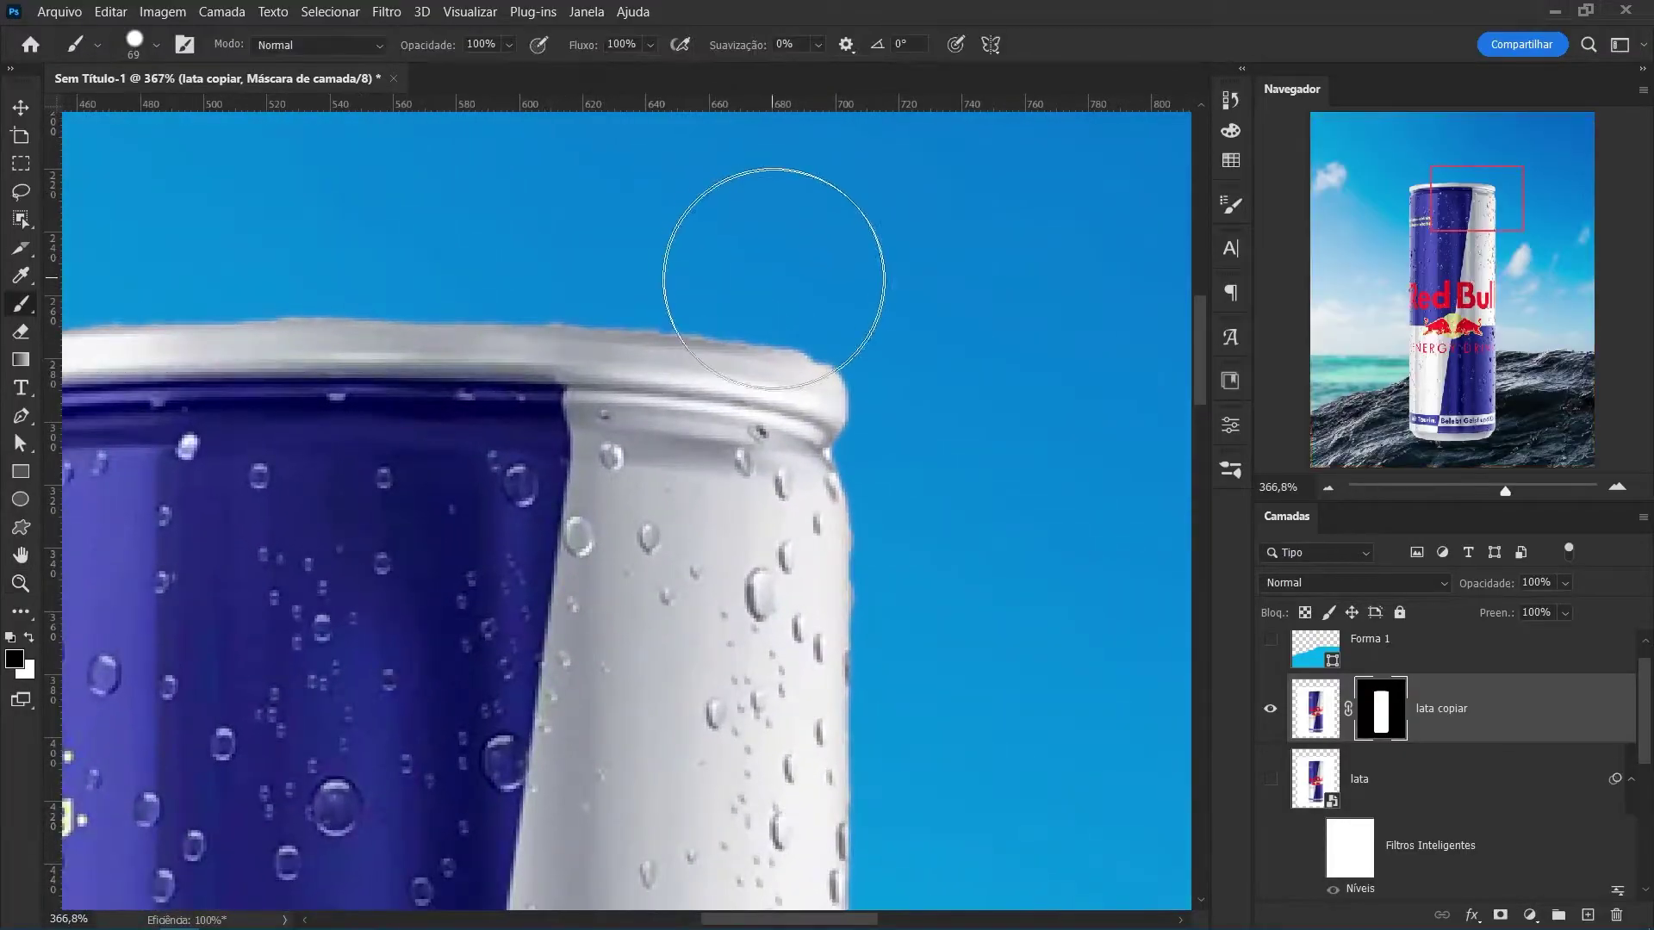
{"action": "scroll", "coordinate": [1056, 357], "scroll_direction": "up", "scroll_amount": 2}
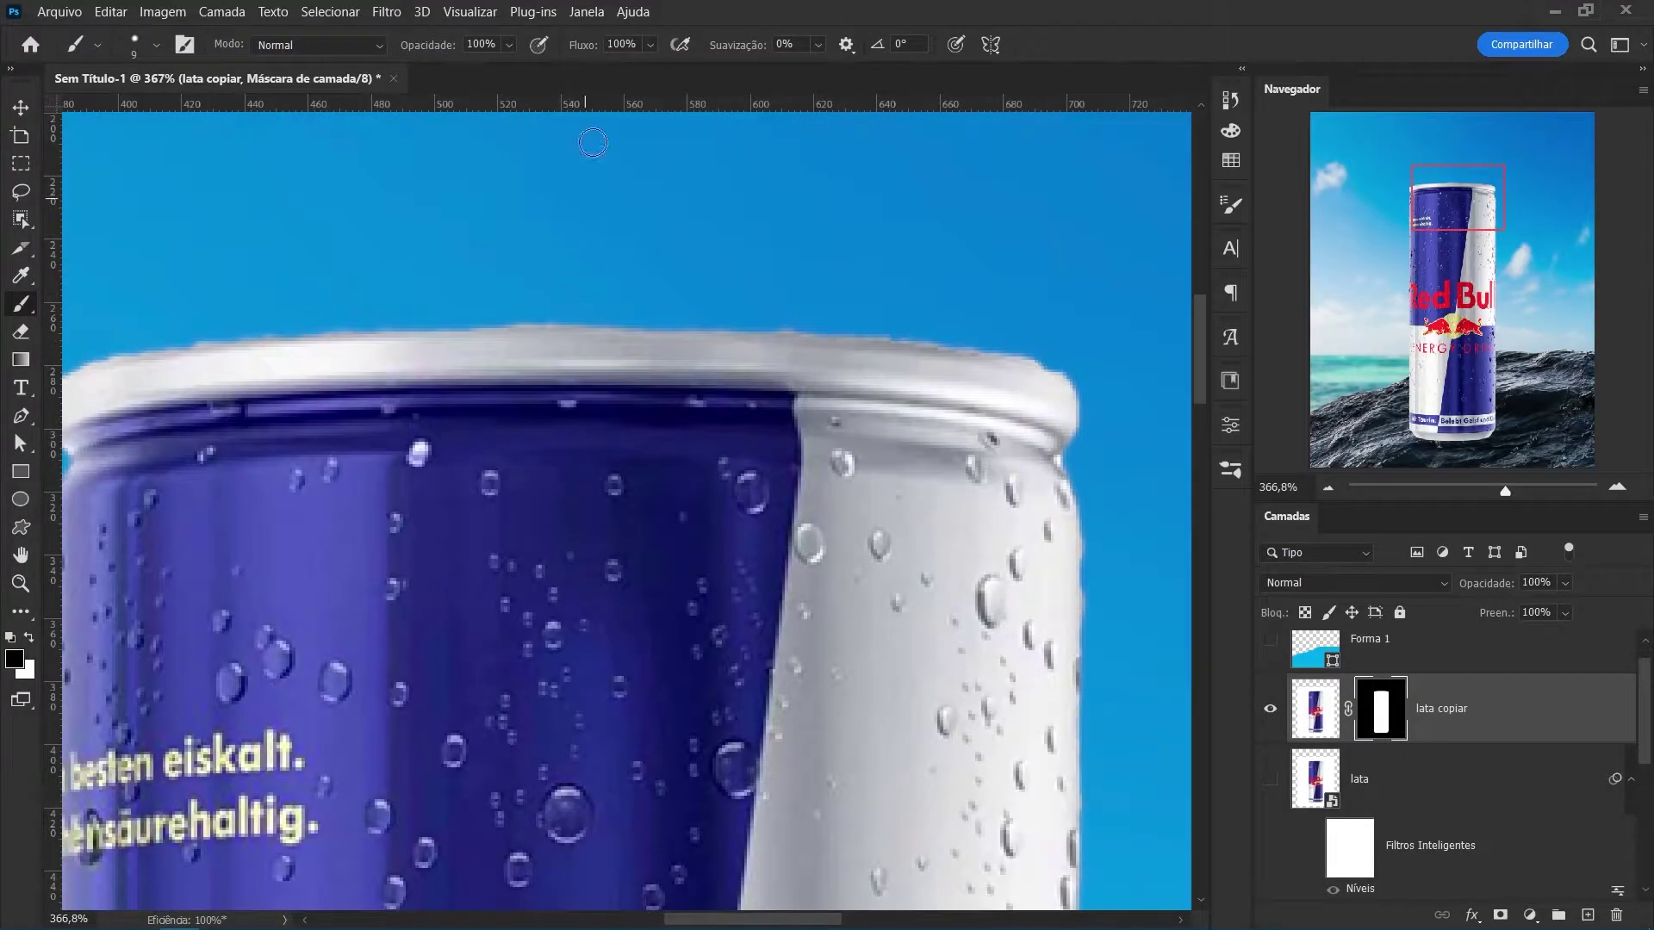
{"action": "left_click", "coordinate": [838, 330], "text": "shift"}
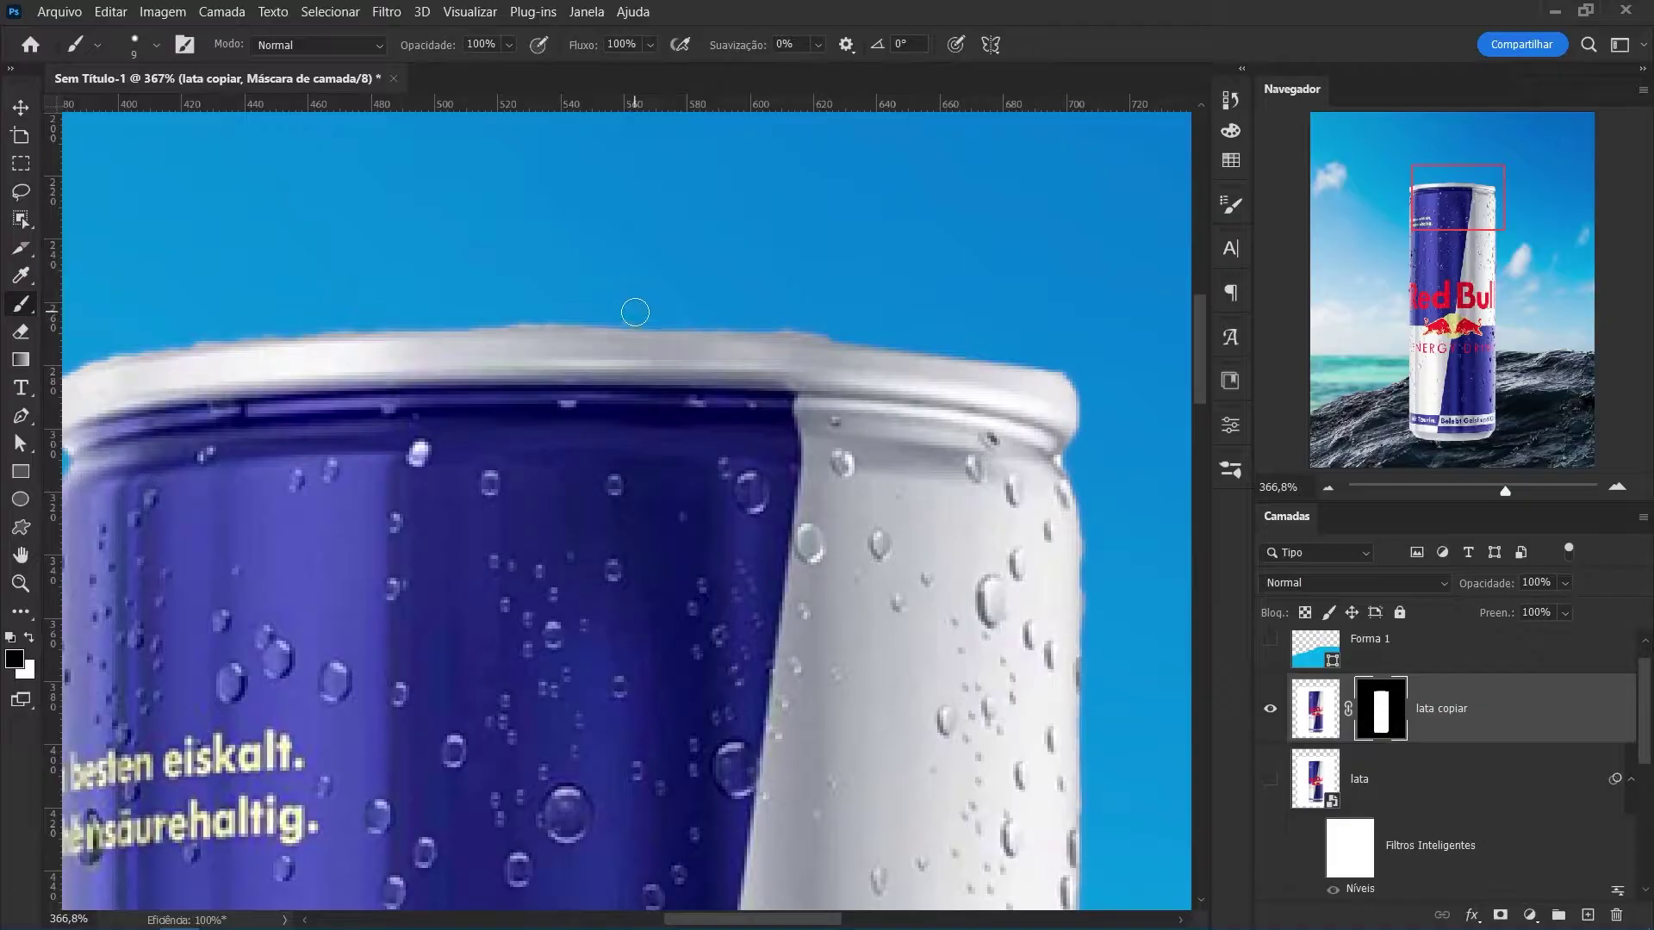
{"action": "left_click", "coordinate": [628, 316], "text": "shift"}
{"action": "scroll", "coordinate": [628, 316], "scroll_direction": "left", "scroll_amount": 3}
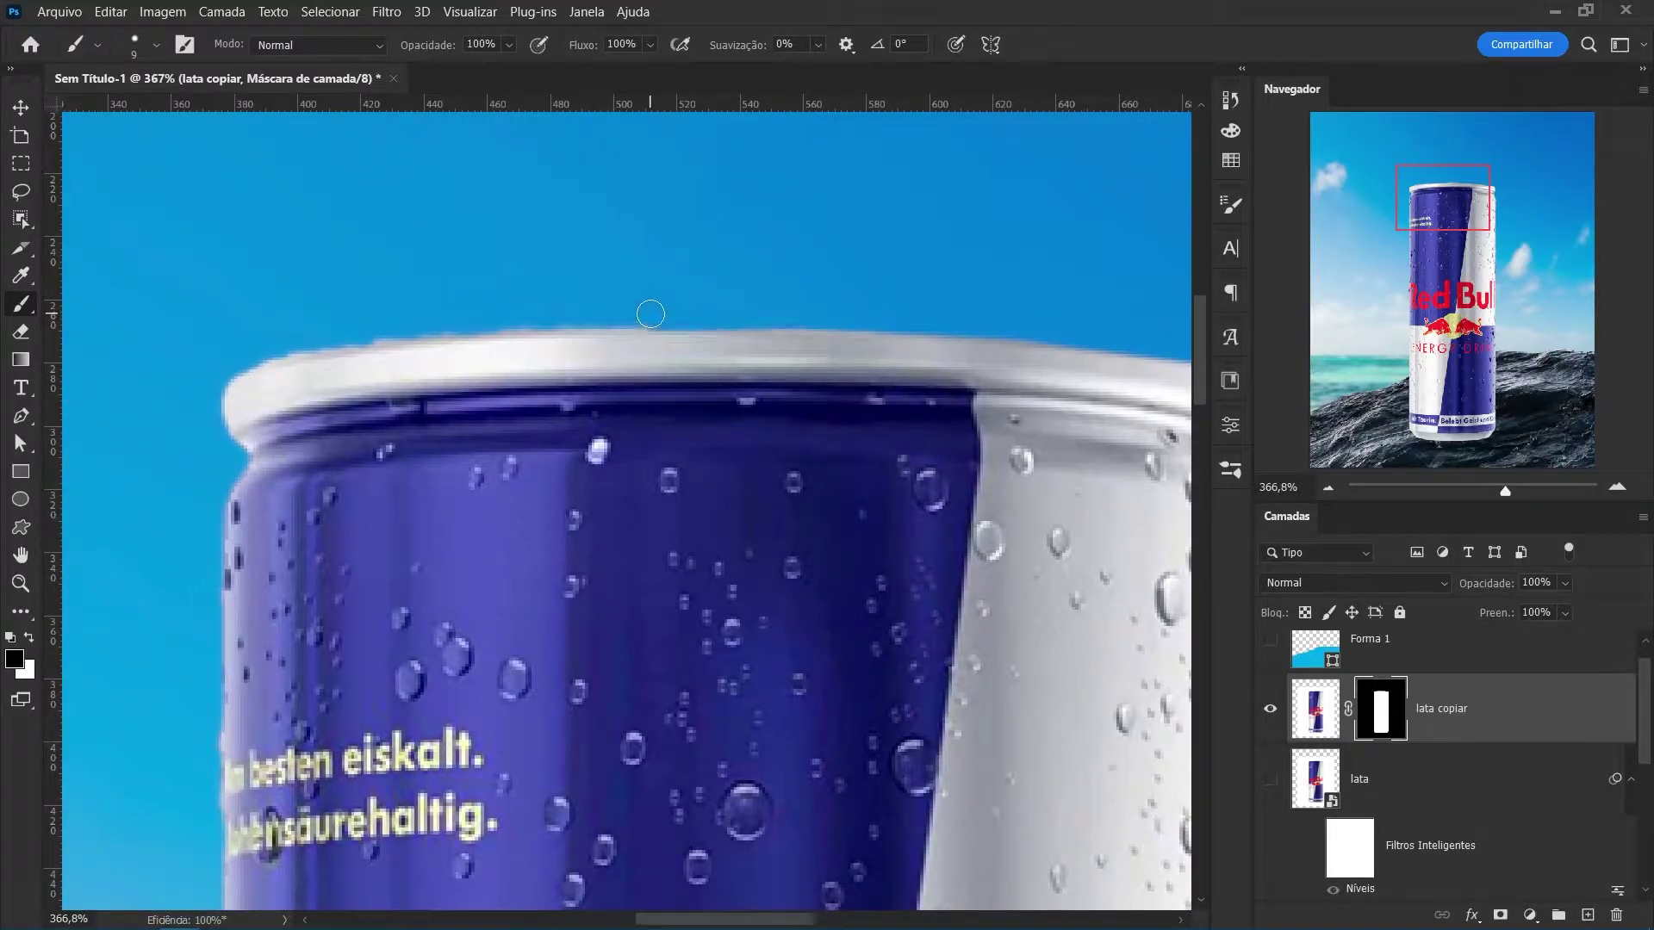
{"action": "scroll", "coordinate": [680, 310], "scroll_direction": "left", "scroll_amount": 3}
{"action": "left_click", "coordinate": [646, 321], "text": "shift"}
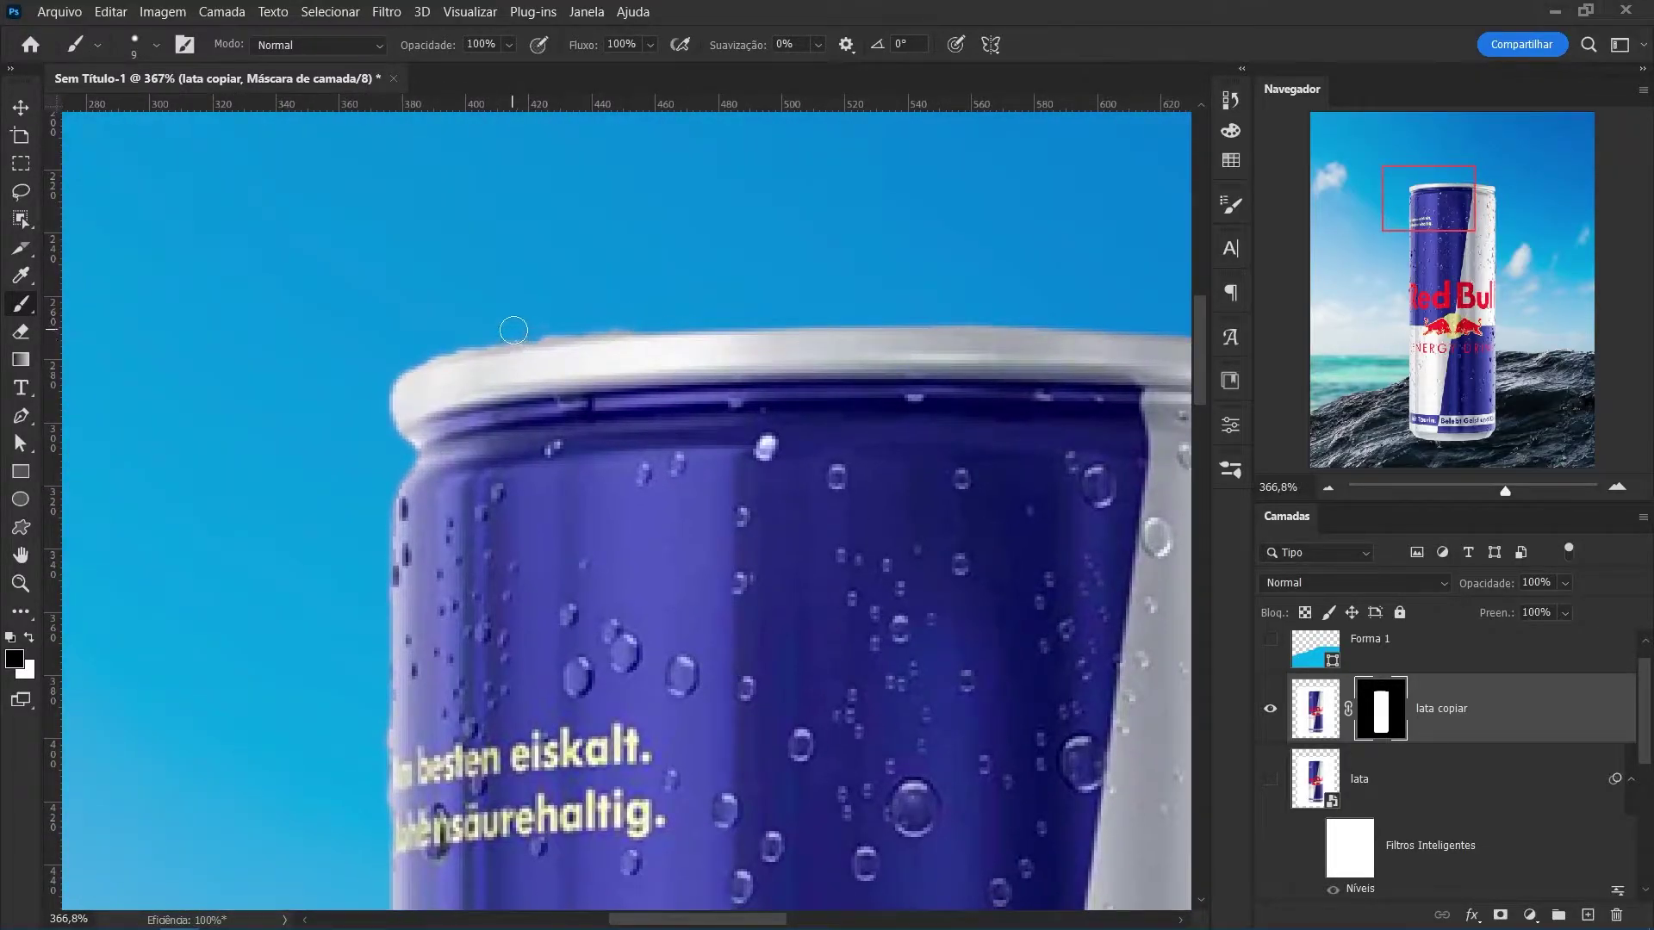
{"action": "left_click", "coordinate": [514, 330], "text": "shift"}
{"action": "left_click", "coordinate": [402, 357], "text": "shift"}
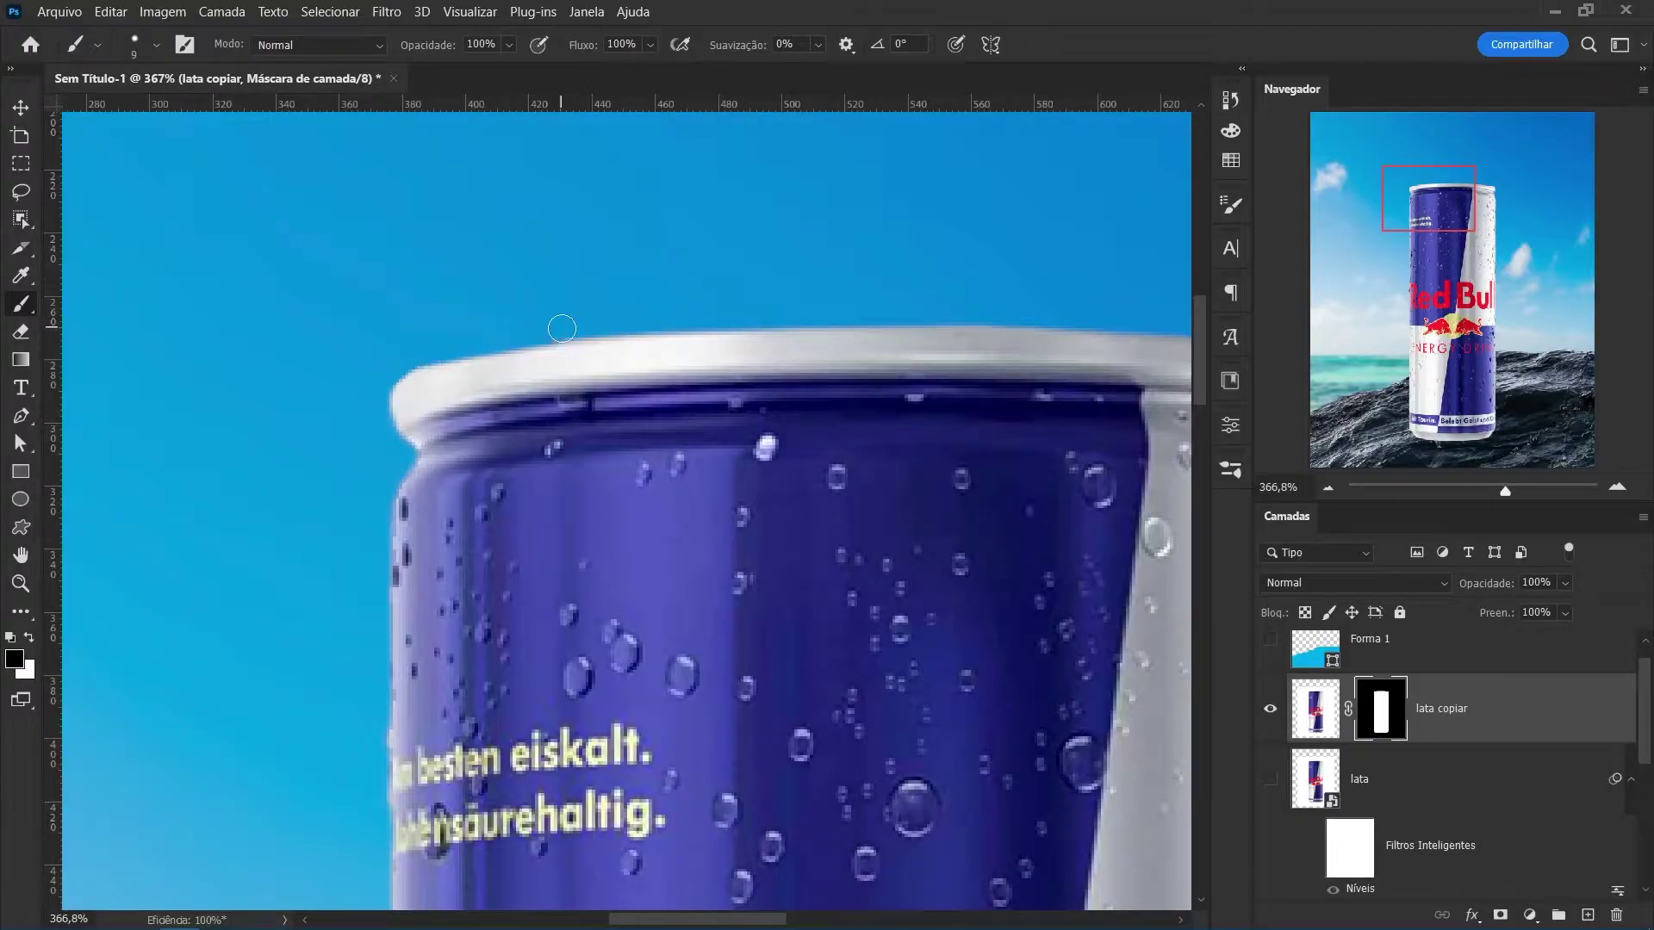
{"action": "key", "text": "z"}
{"action": "mouse_move", "coordinate": [879, 409]}
{"action": "left_mouse_down"}
{"action": "mouse_move", "coordinate": [837, 405]}
{"action": "mouse_move", "coordinate": [861, 406]}
{"action": "left_mouse_up"}
{"action": "key", "text": "ctrl+0"}
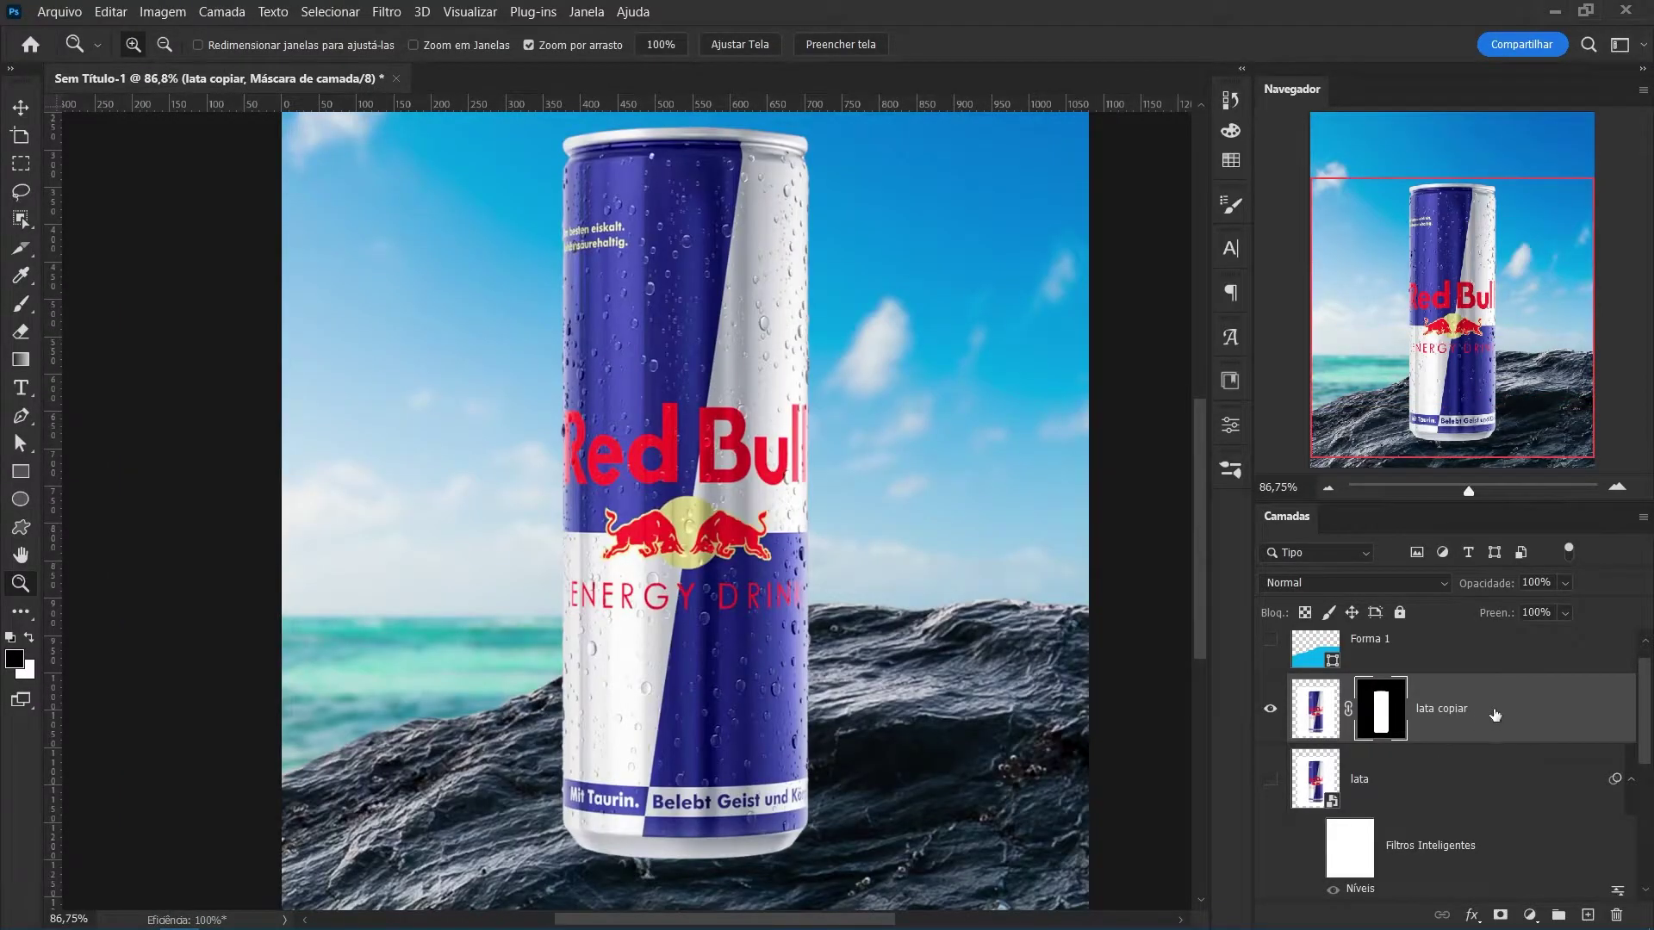
Convert the lata copiar layer to a smart object.
{"action": "right_click", "coordinate": [1495, 717]}
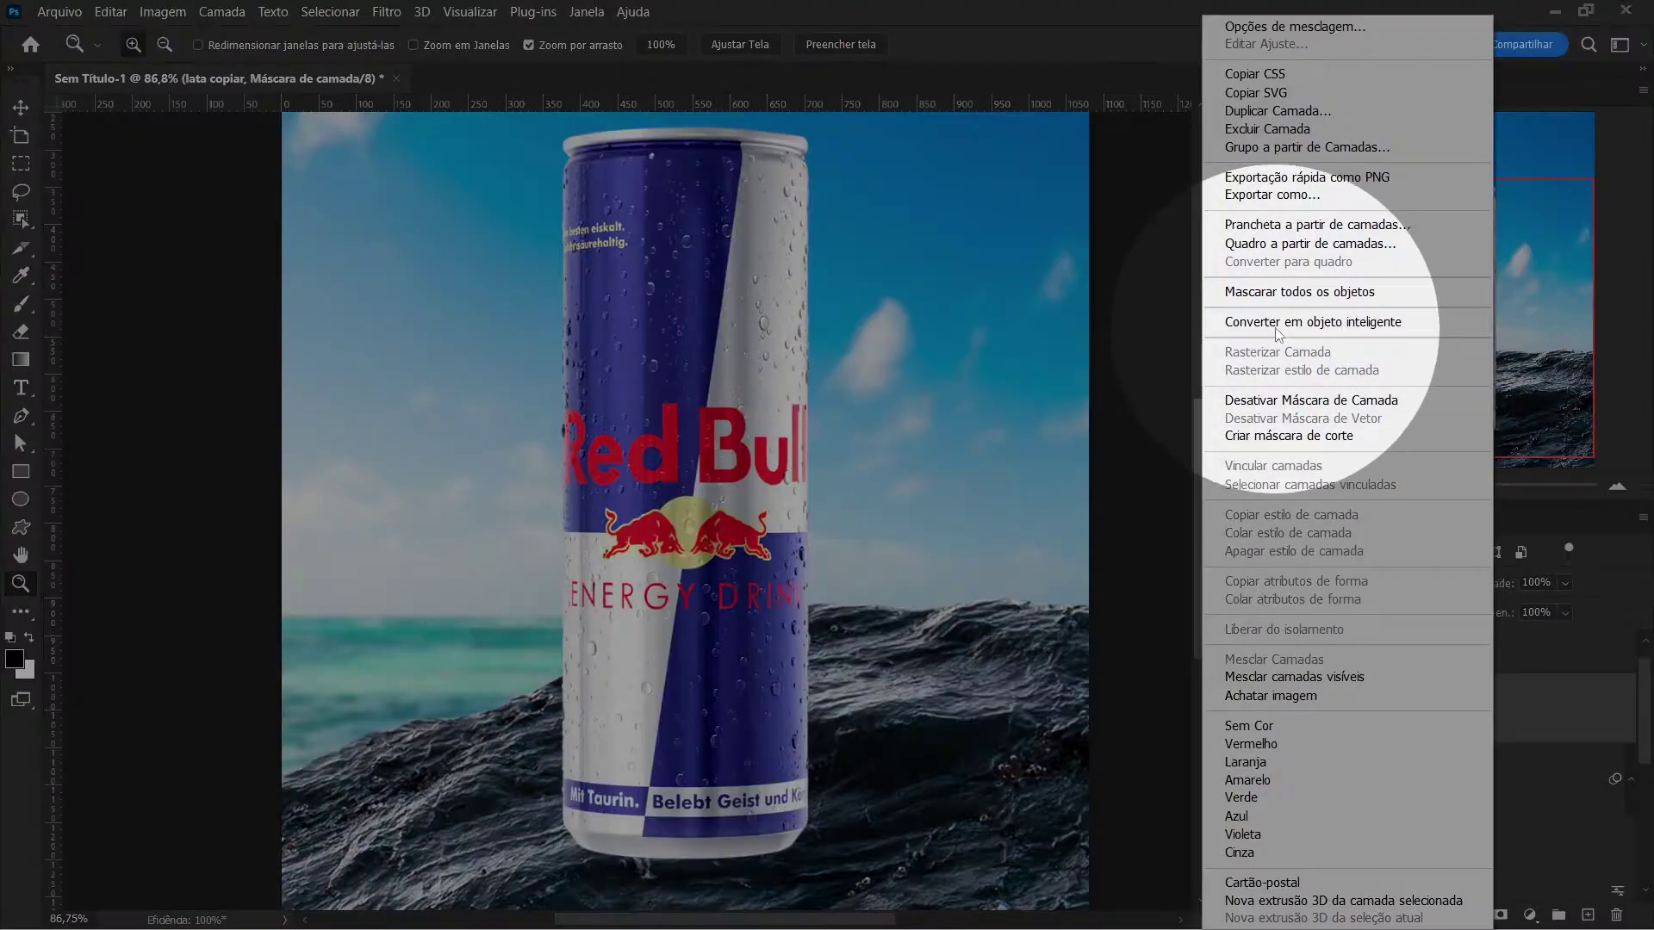
{"action": "left_click", "coordinate": [1278, 323]}
{"action": "left_click_drag", "start_coordinate": [630, 427], "coordinate": [752, 557]}
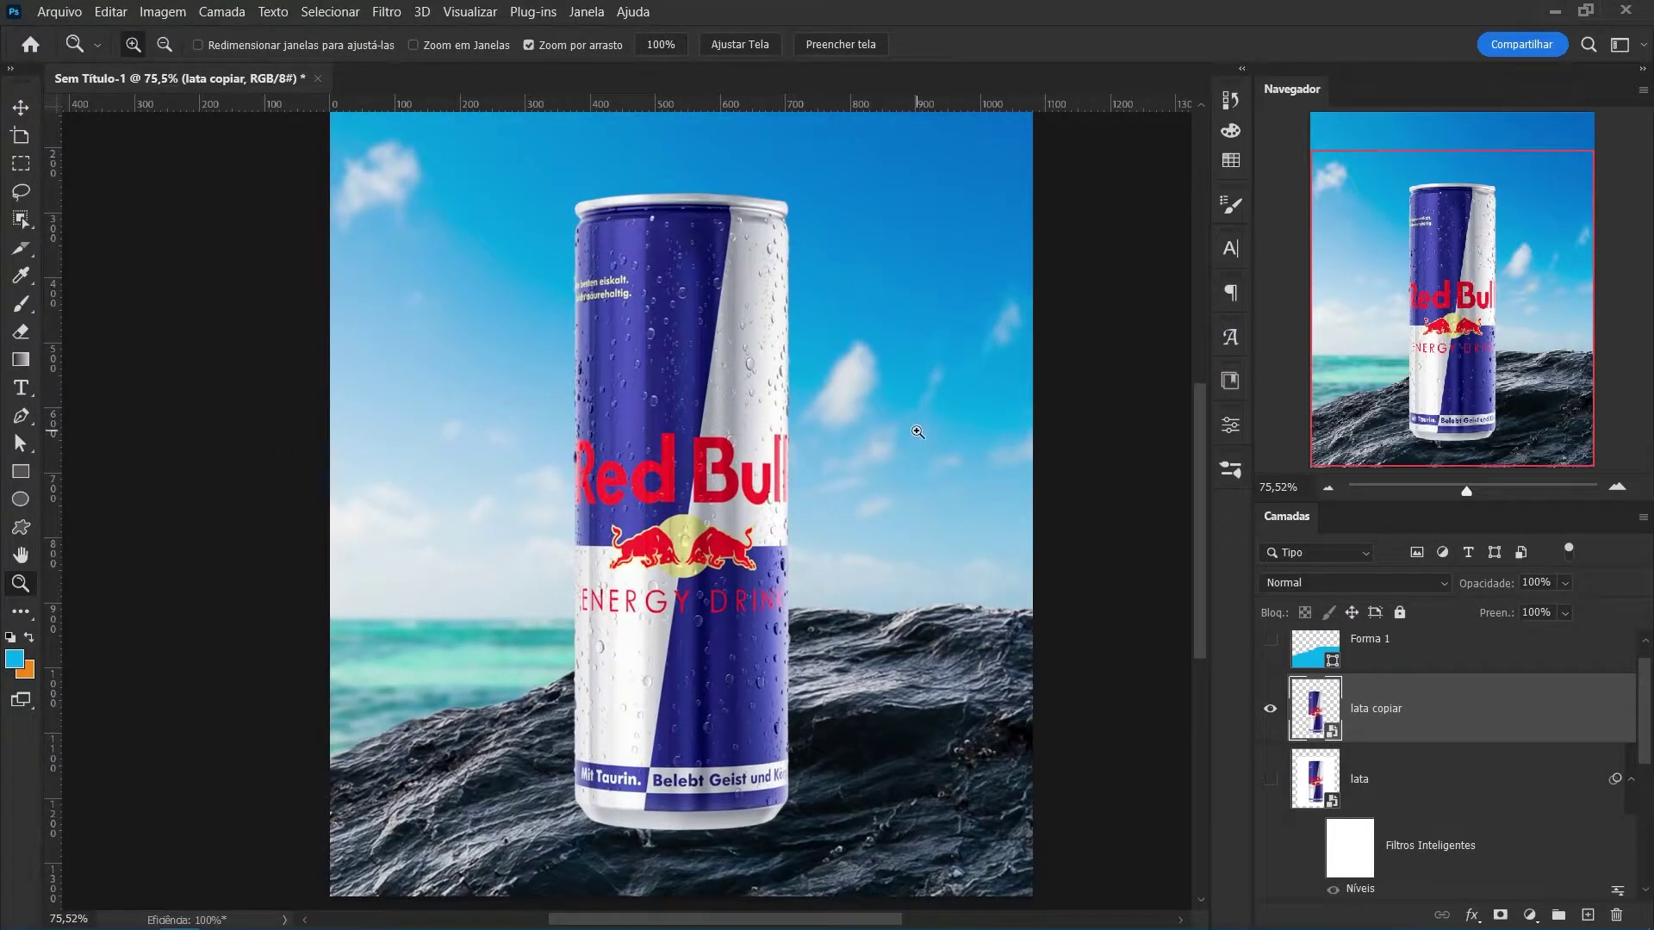
Scale and move the can onto the rock right of centre, then commit the transform.
{"action": "key", "text": "ctrl+t"}
{"action": "mouse_move", "coordinate": [791, 513]}
{"action": "left_mouse_down"}
{"action": "mouse_move", "coordinate": [761, 508]}
{"action": "mouse_move", "coordinate": [807, 443]}
{"action": "mouse_move", "coordinate": [862, 435]}
{"action": "left_mouse_up"}
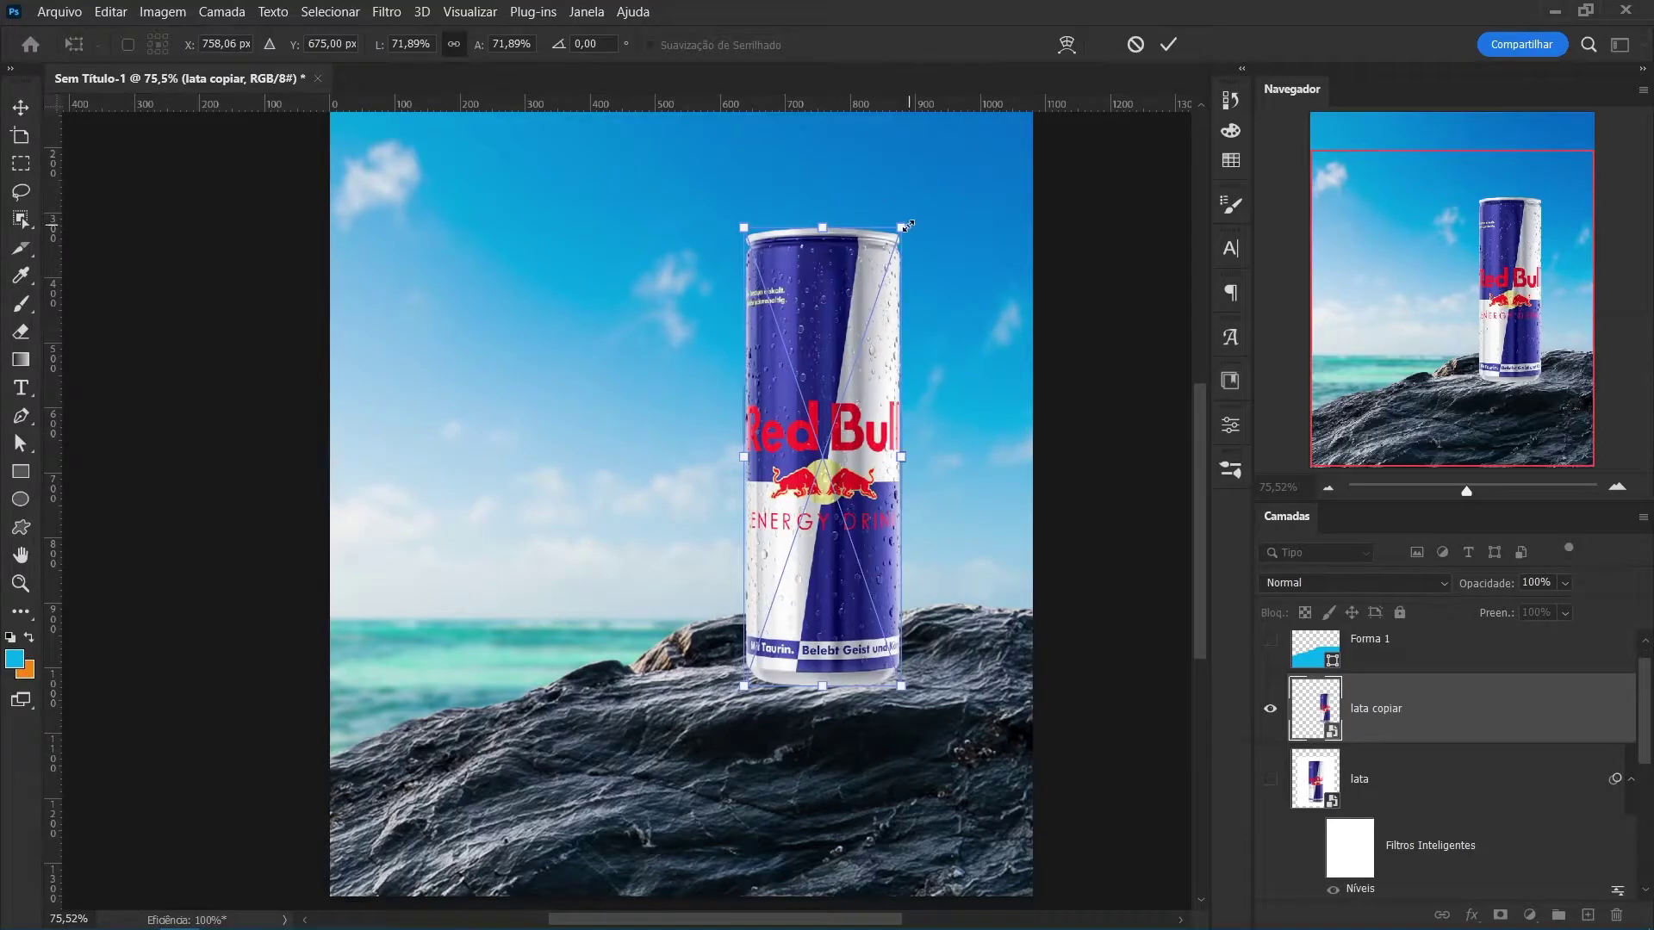
{"action": "left_click_drag", "start_coordinate": [907, 226], "coordinate": [913, 163]}
{"action": "left_click_drag", "start_coordinate": [838, 308], "coordinate": [833, 308]}
{"action": "mouse_move", "coordinate": [823, 411]}
{"action": "left_mouse_down"}
{"action": "mouse_move", "coordinate": [741, 497]}
{"action": "mouse_move", "coordinate": [726, 305]}
{"action": "left_mouse_up"}
{"action": "scroll", "coordinate": [726, 311], "scroll_direction": "down", "scroll_amount": 1}
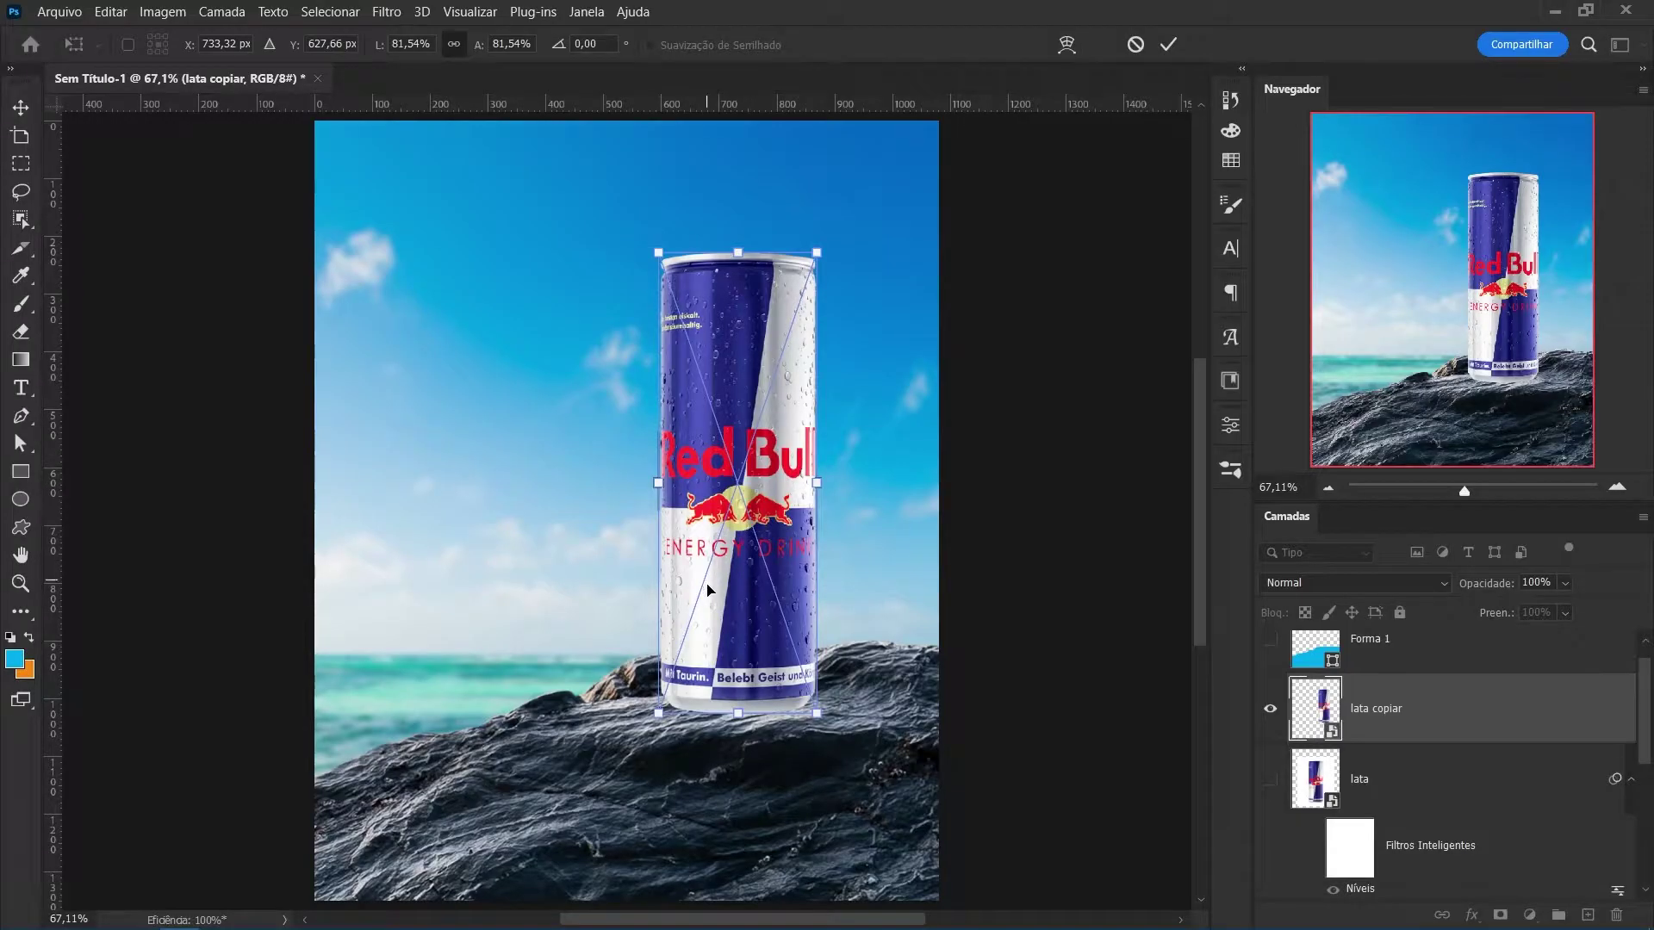
{"action": "left_click_drag", "start_coordinate": [738, 252], "coordinate": [754, 175]}
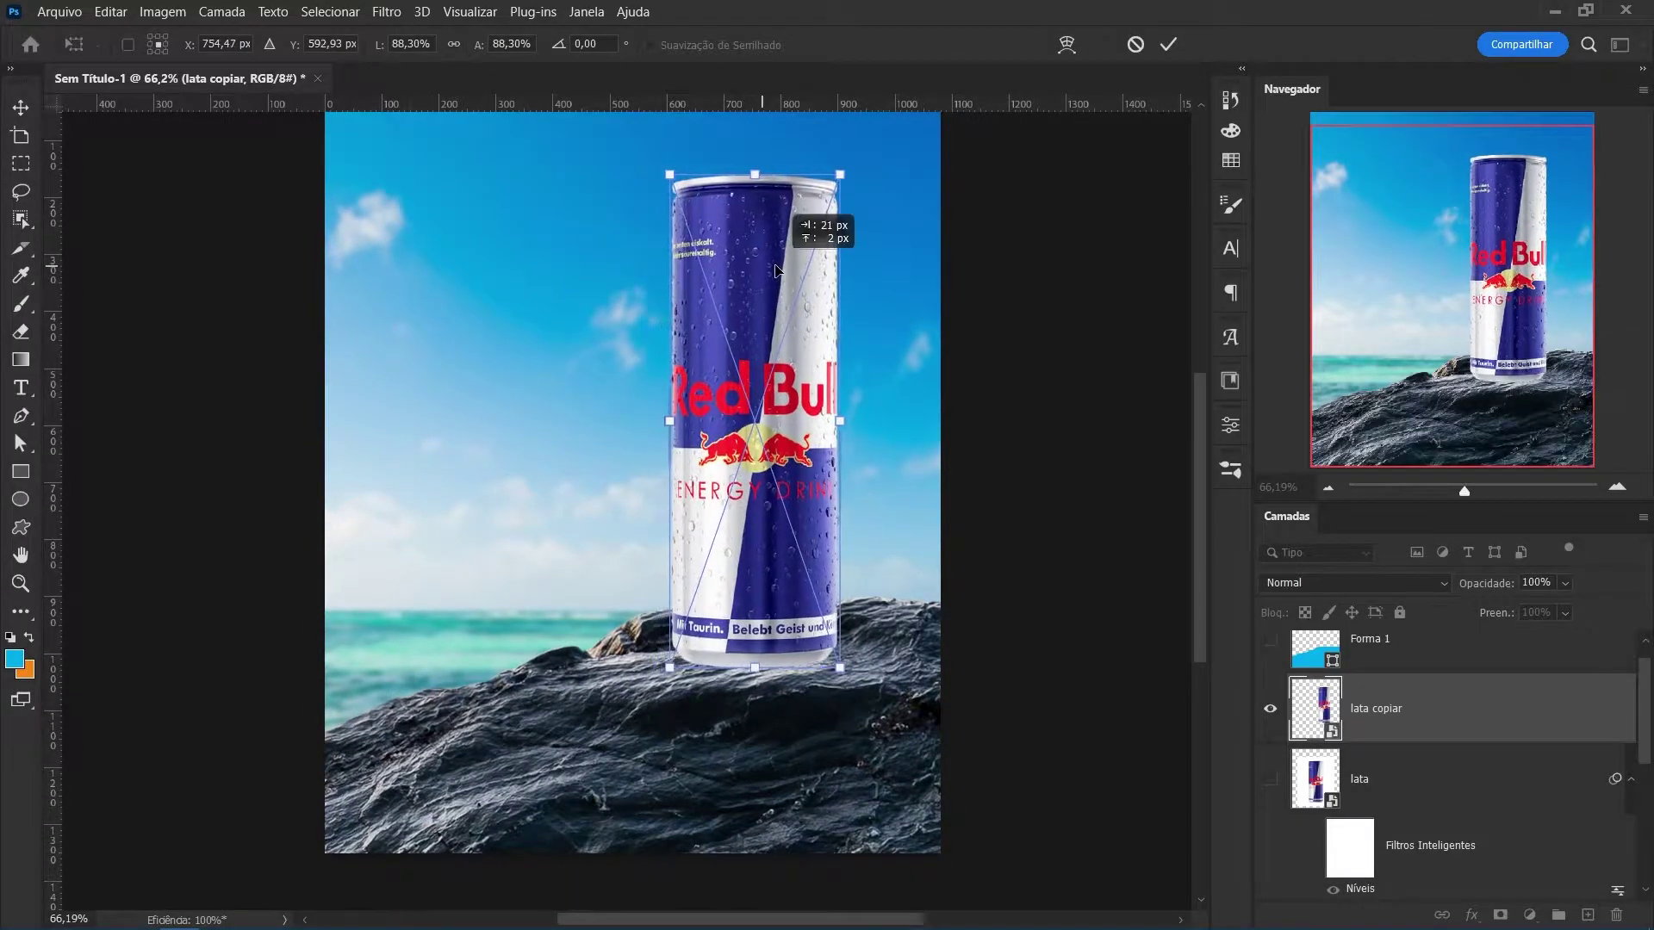
{"action": "left_click", "coordinate": [1168, 44]}
{"action": "key", "text": "z"}
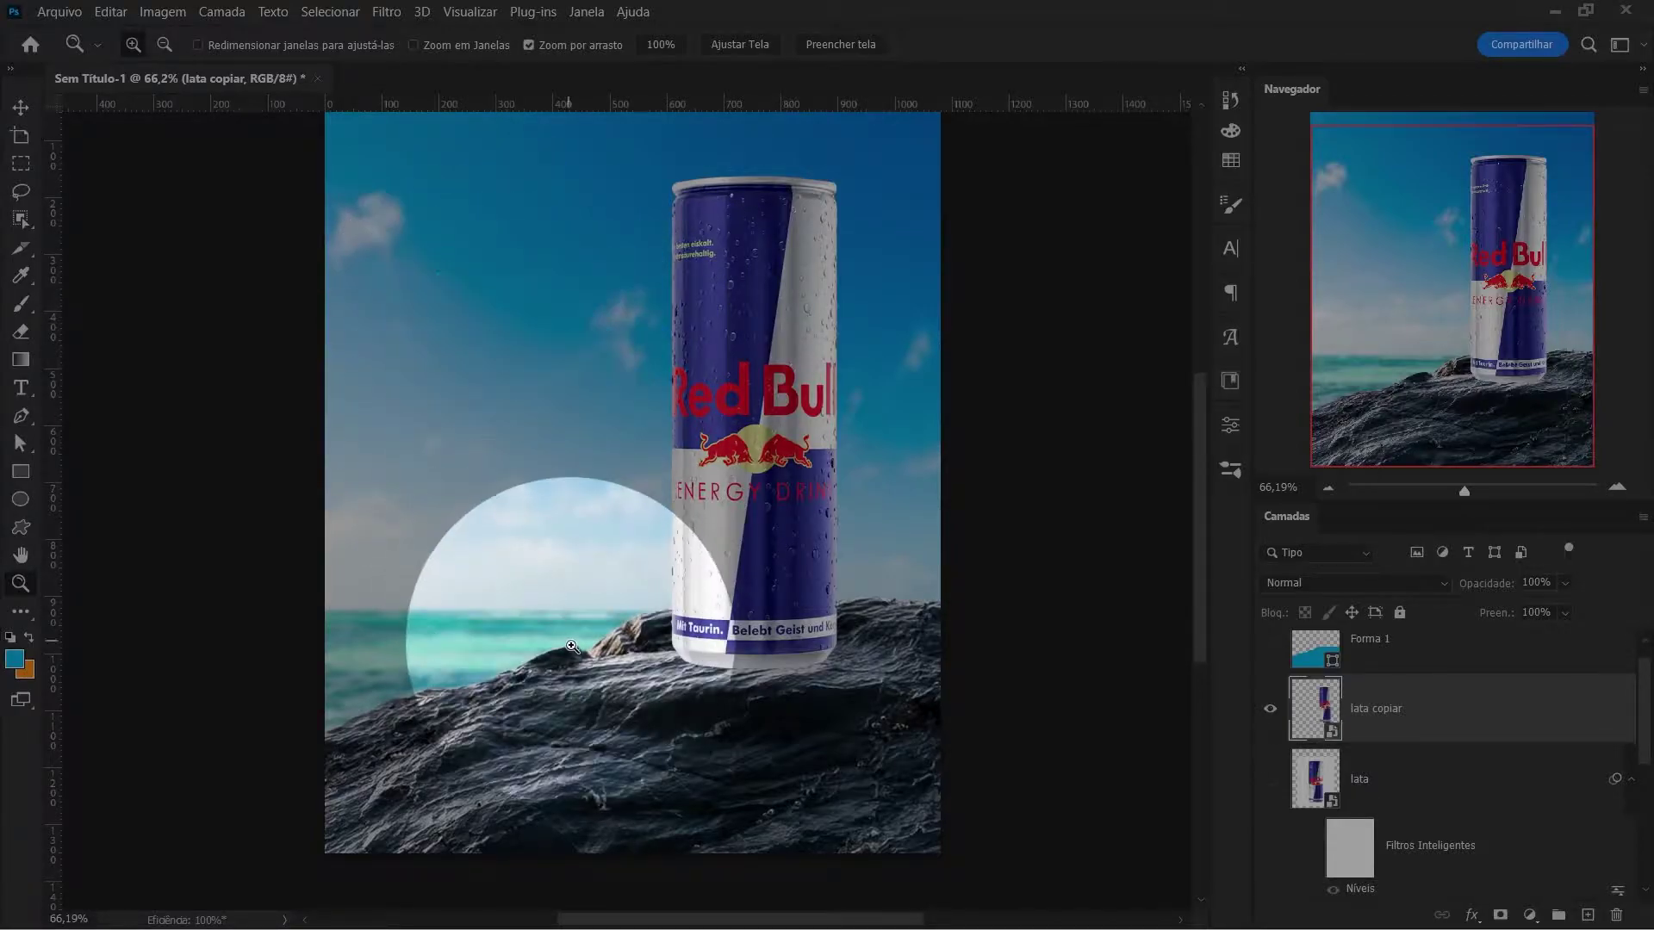
{"action": "left_click_drag", "start_coordinate": [655, 443], "coordinate": [641, 444]}
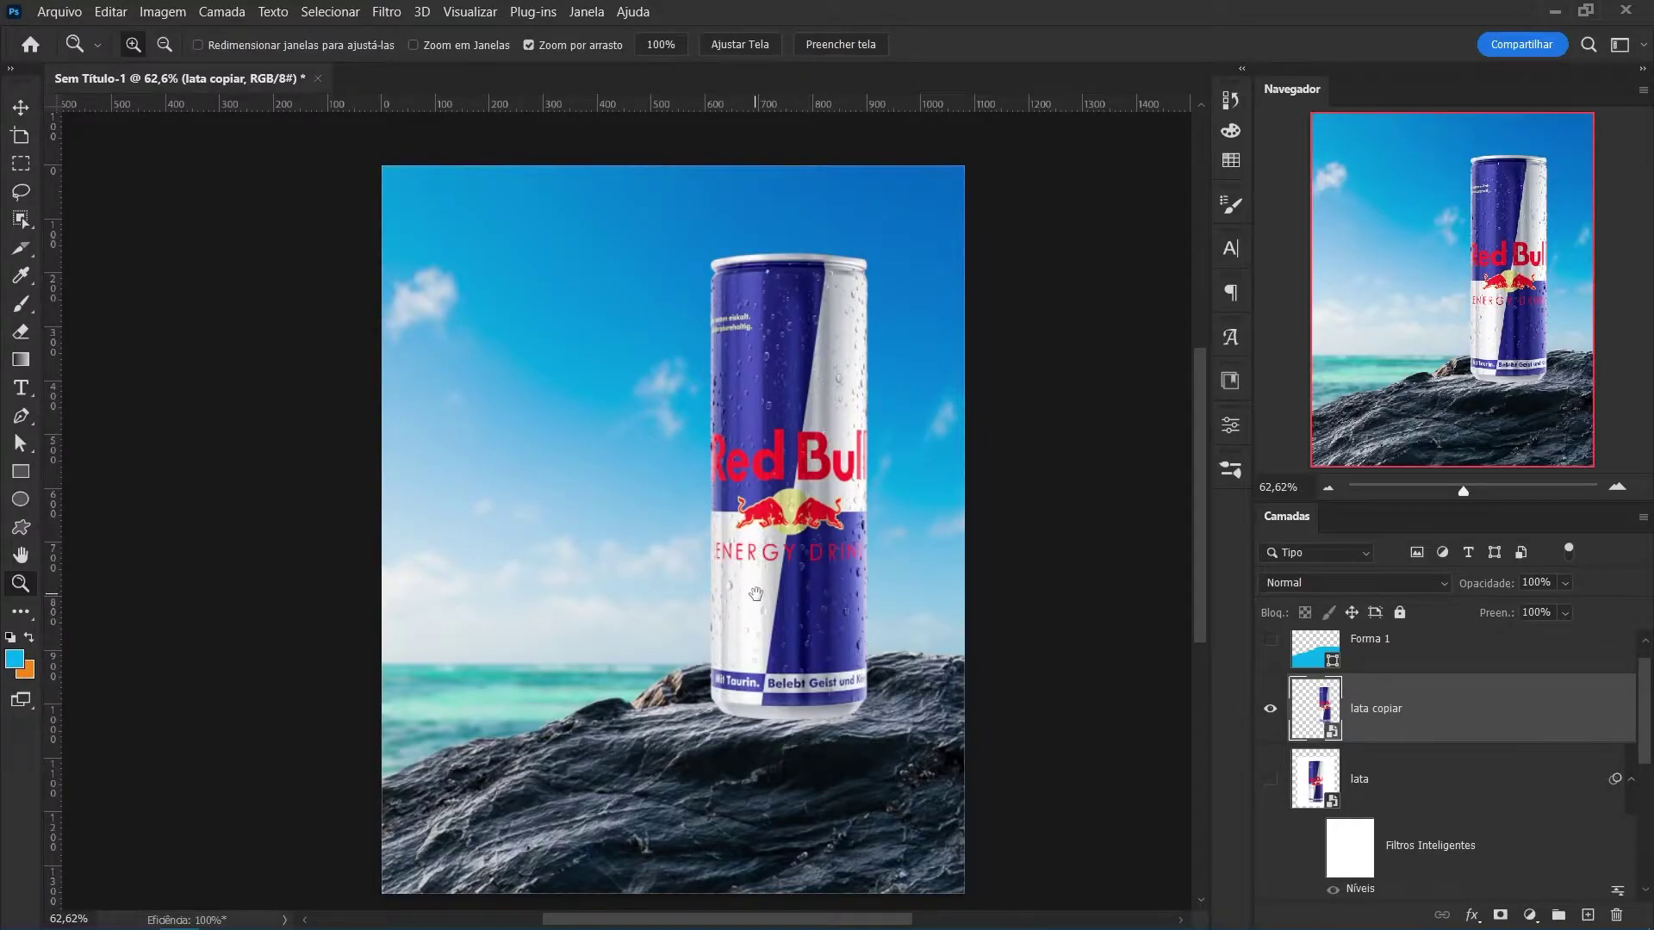
Delete the unused original lata layer and select the pedra frente rock layer.
{"action": "scroll", "coordinate": [702, 563], "scroll_direction": "down", "scroll_amount": 1}
{"action": "left_click", "coordinate": [695, 563]}
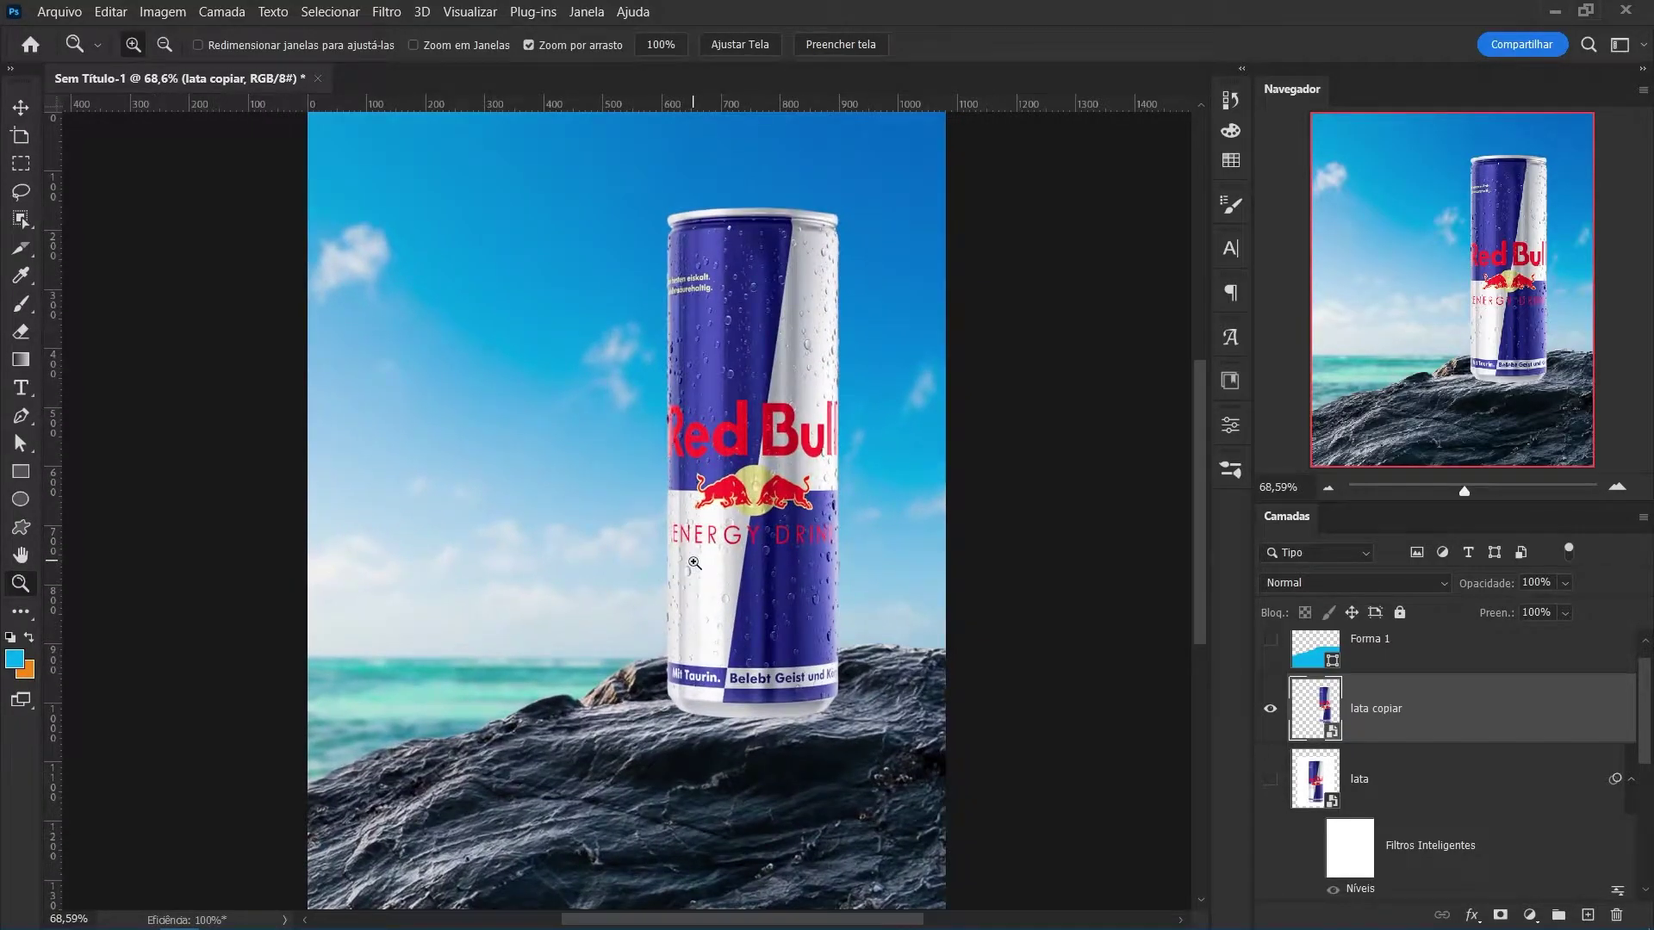
{"action": "left_click", "coordinate": [732, 810]}
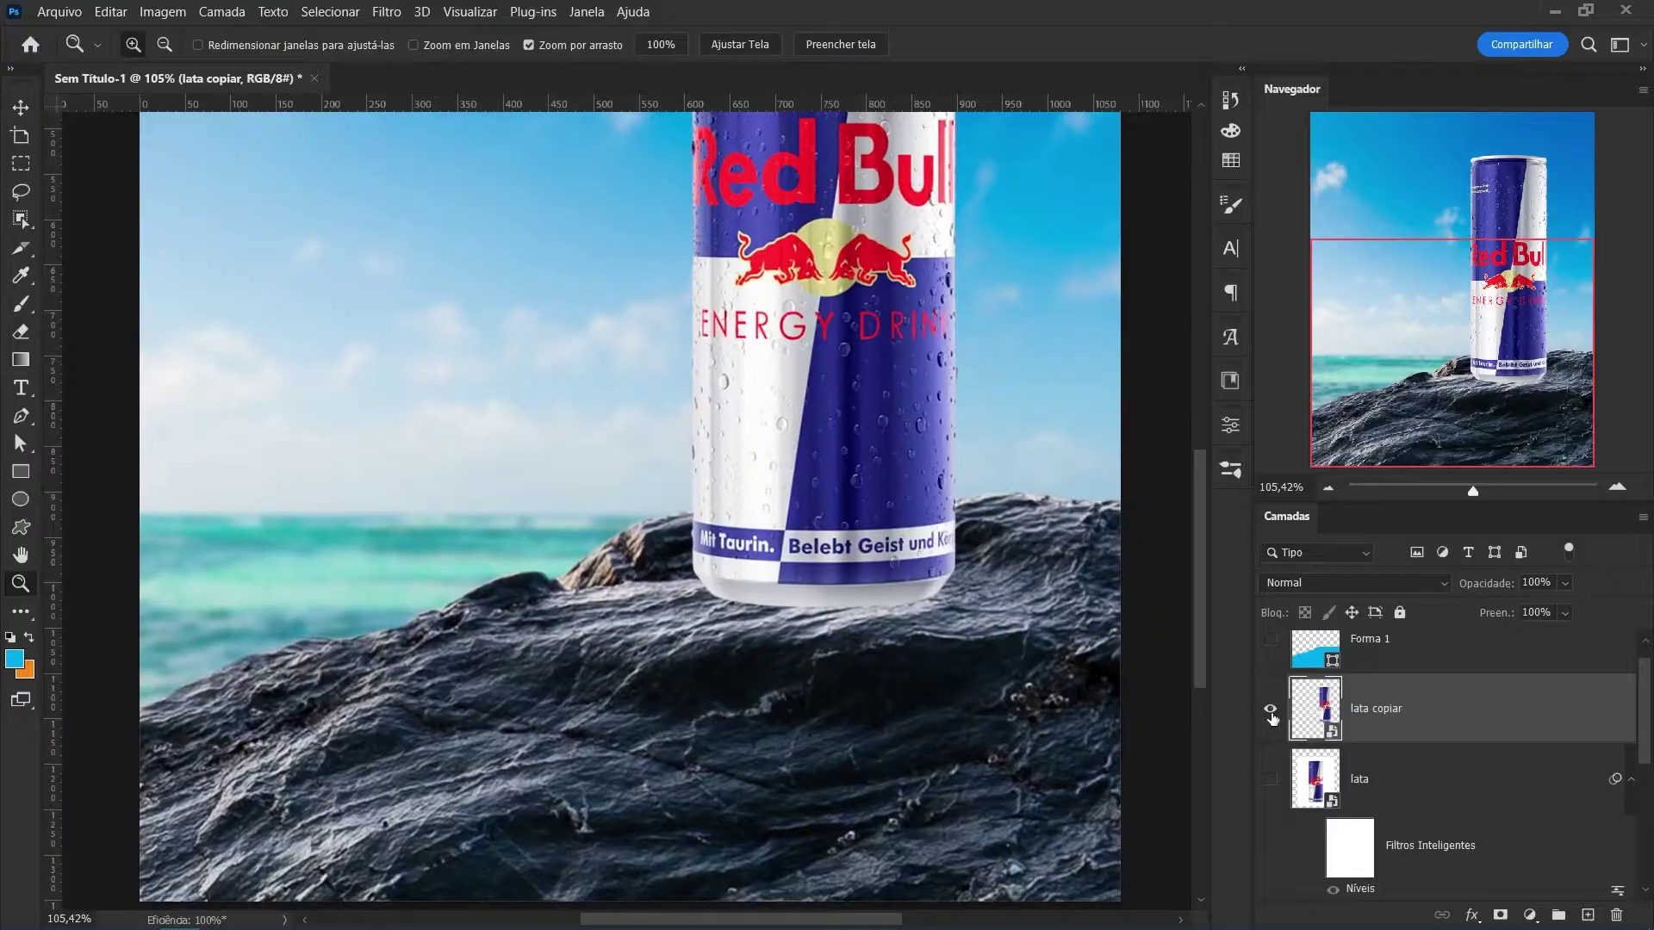
{"action": "left_click", "coordinate": [1270, 708]}
{"action": "left_click", "coordinate": [1293, 791]}
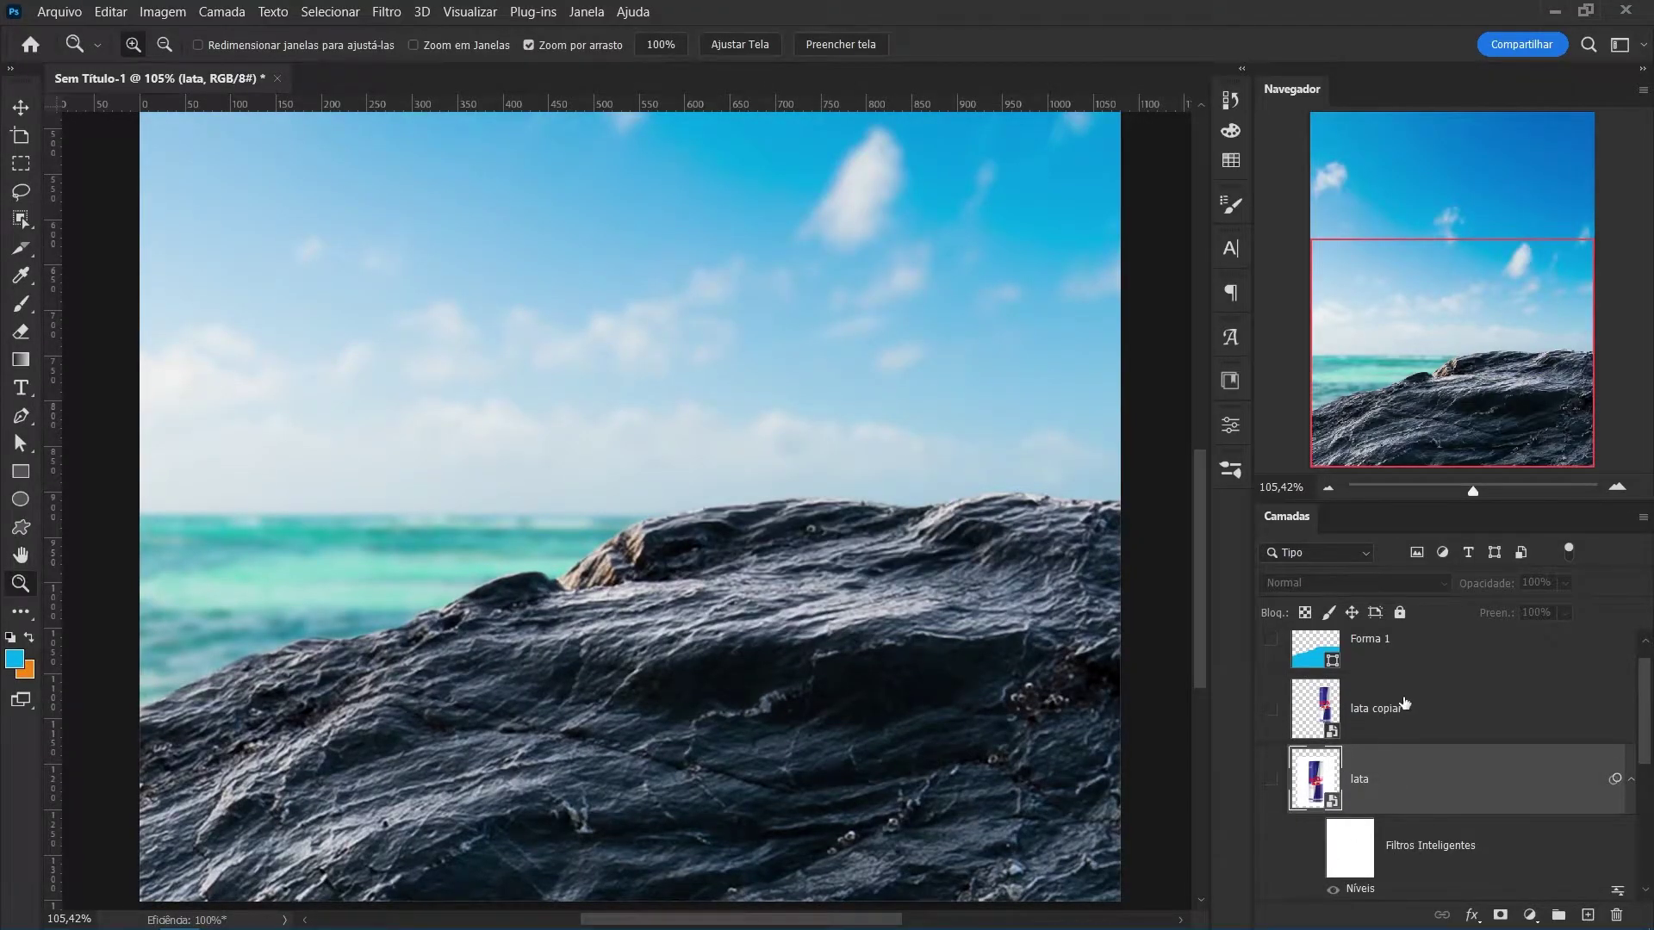
{"action": "key", "text": "Delete"}
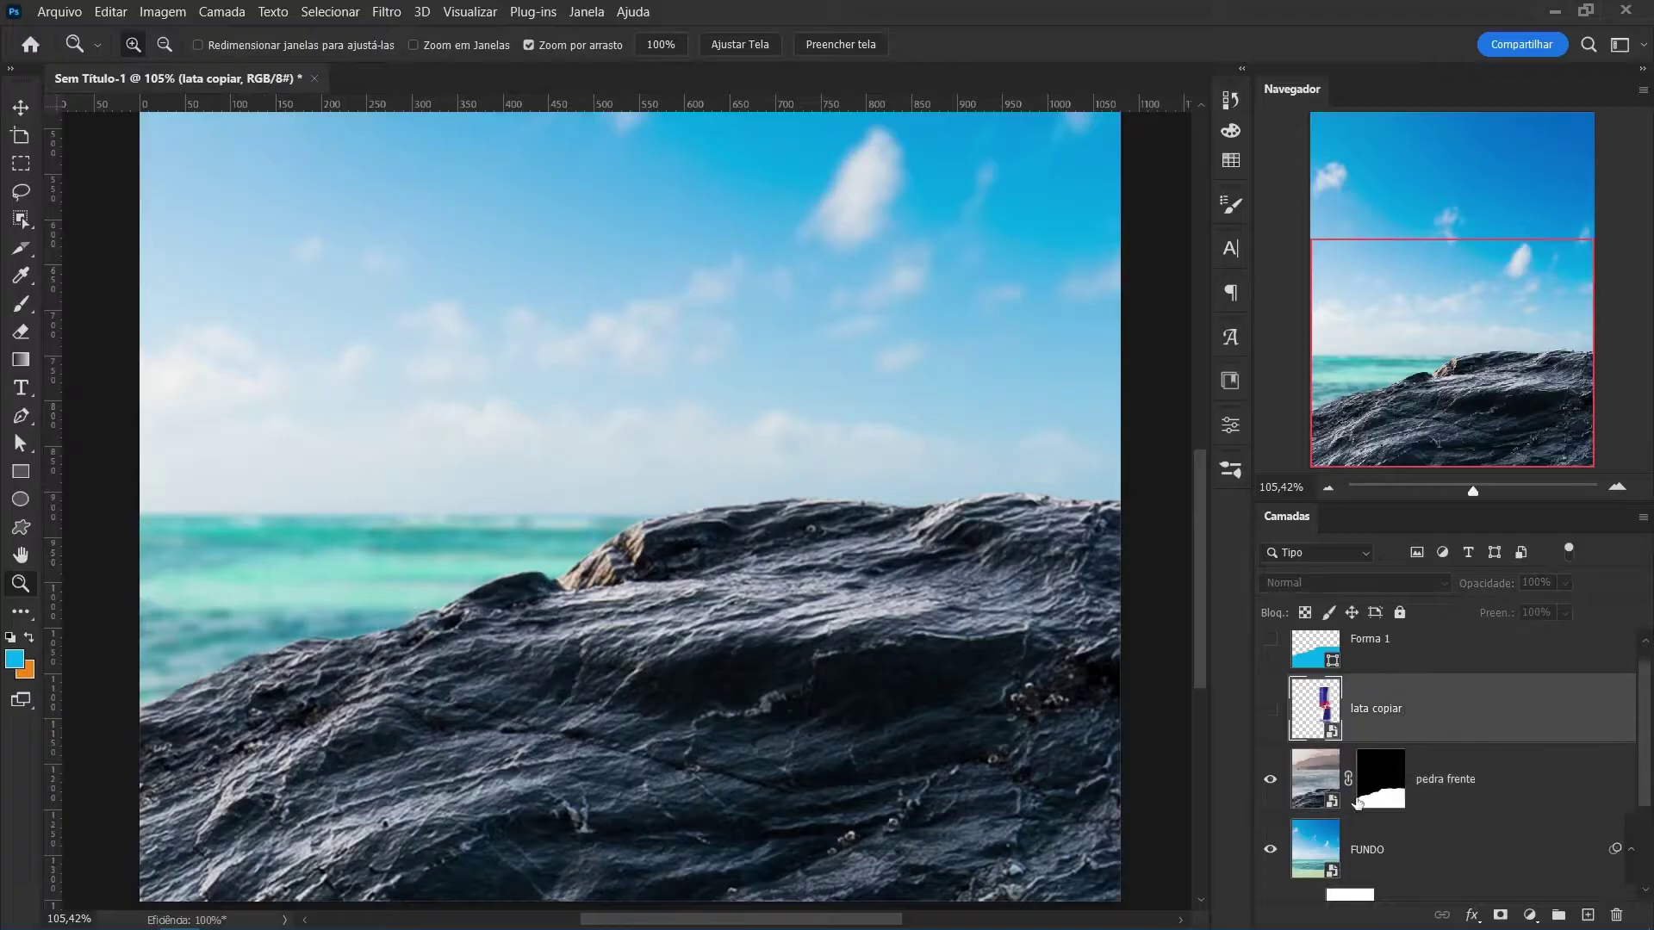
{"action": "left_click", "coordinate": [1529, 808]}
{"action": "key", "text": "v"}
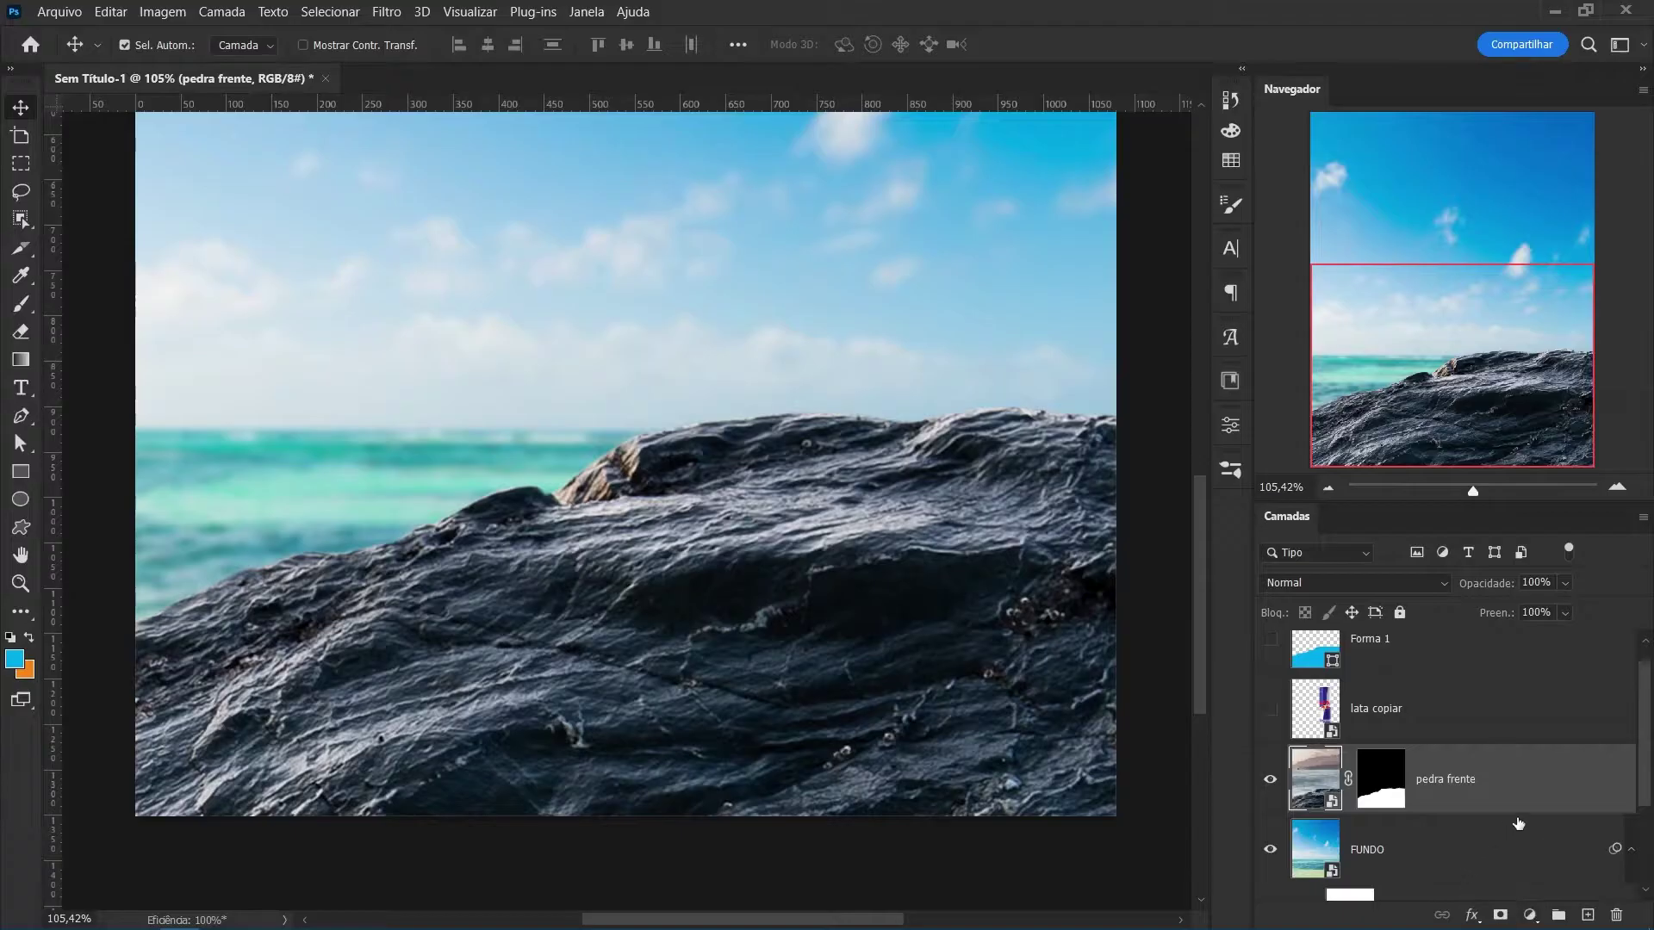
Add a Color Balance adjustment with midtones set to +16 red, 0, −18 yellow.
{"action": "left_click", "coordinate": [1530, 914]}
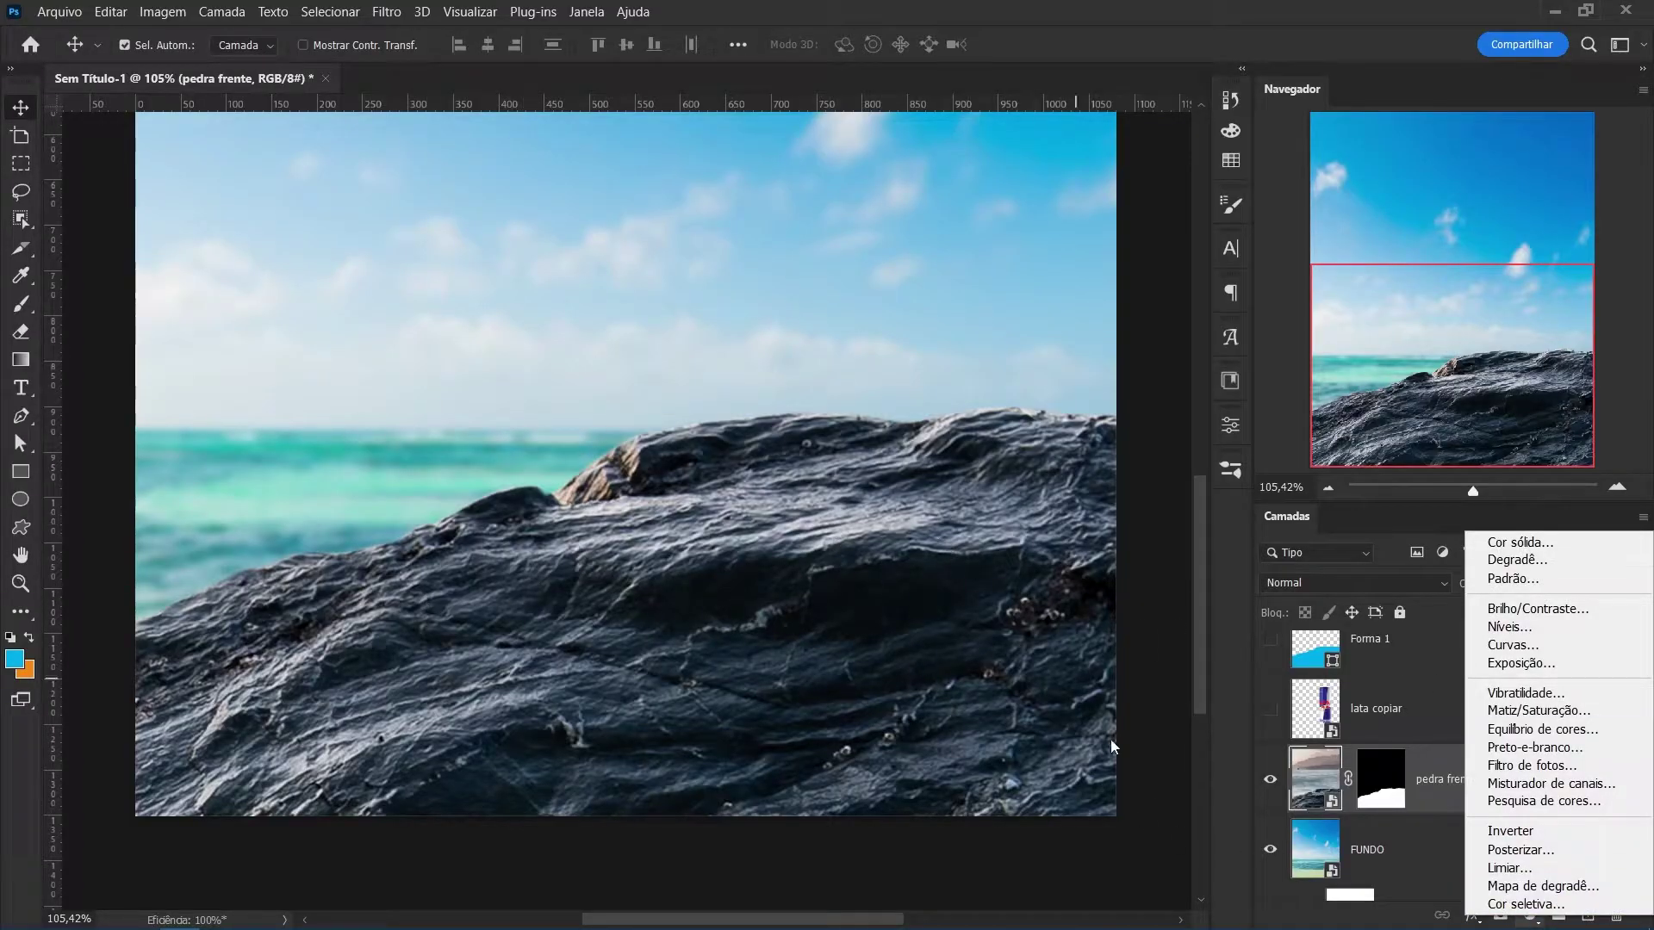
{"action": "key", "text": "Escape"}
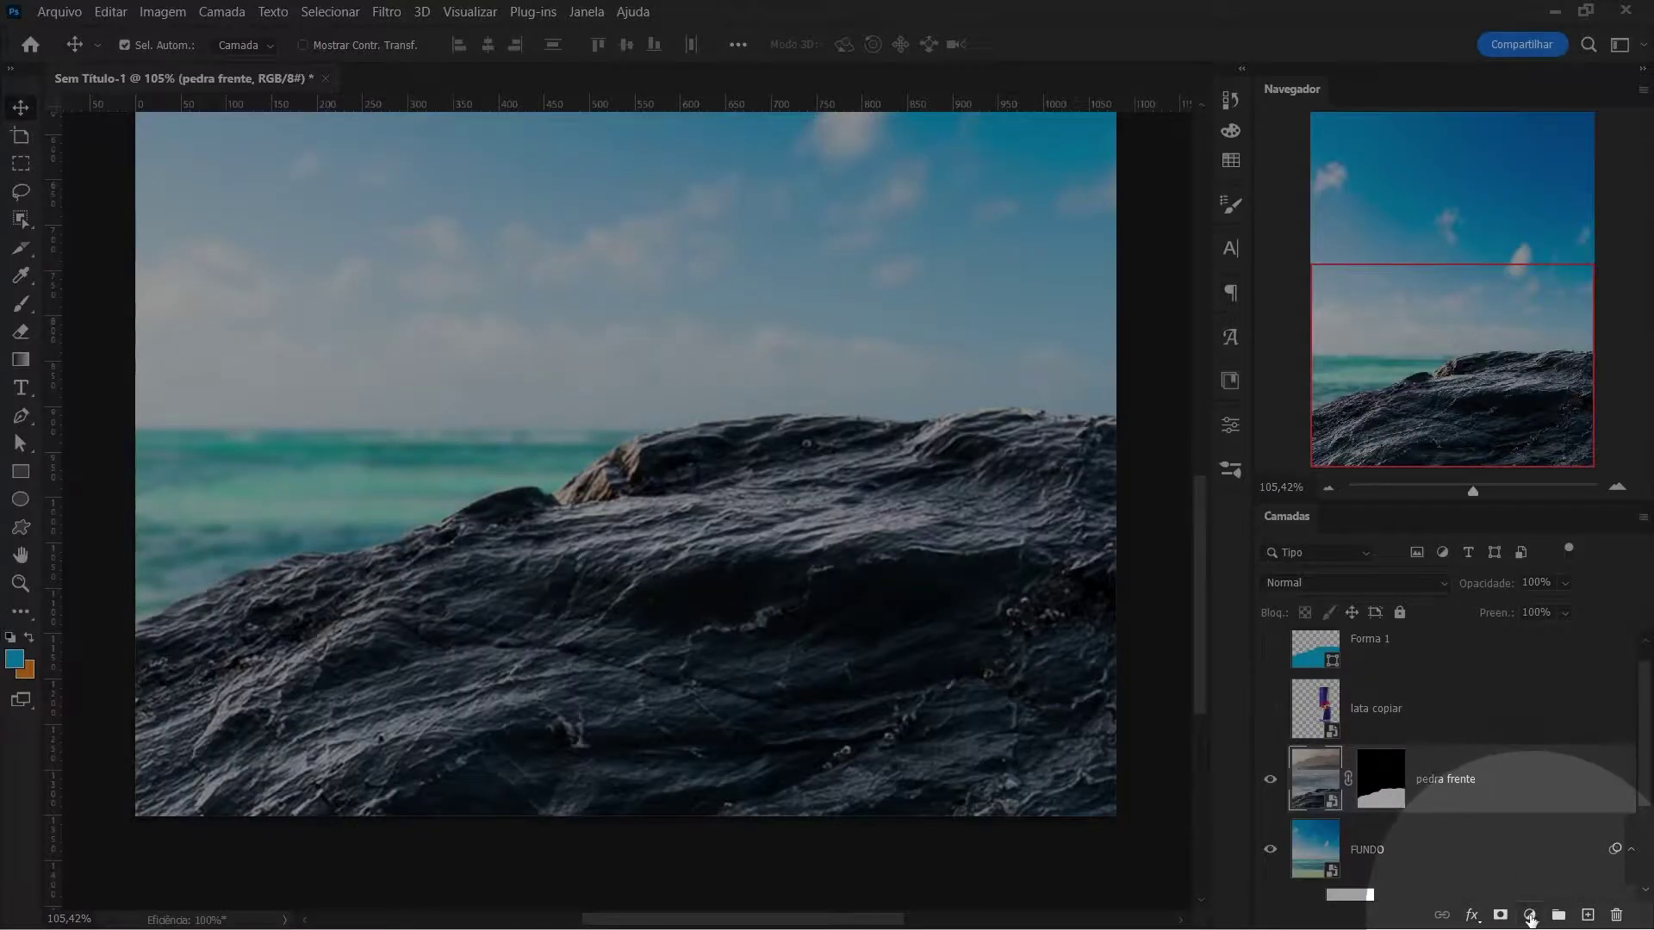
{"action": "left_click", "coordinate": [1530, 915]}
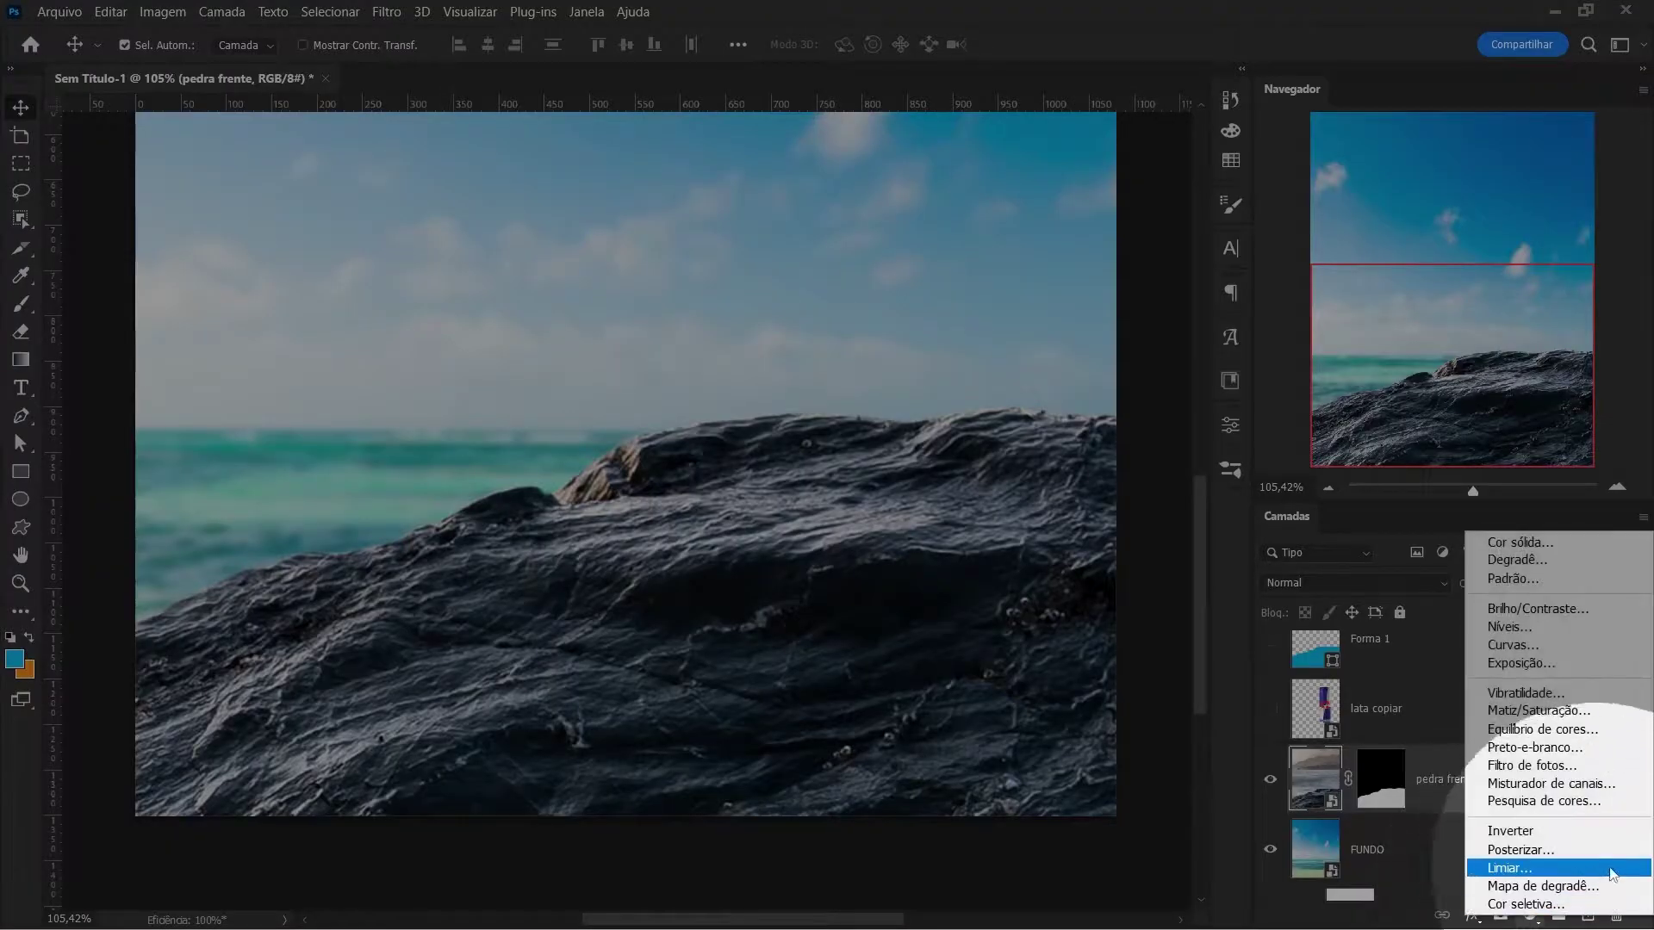
{"action": "left_click", "coordinate": [1533, 728]}
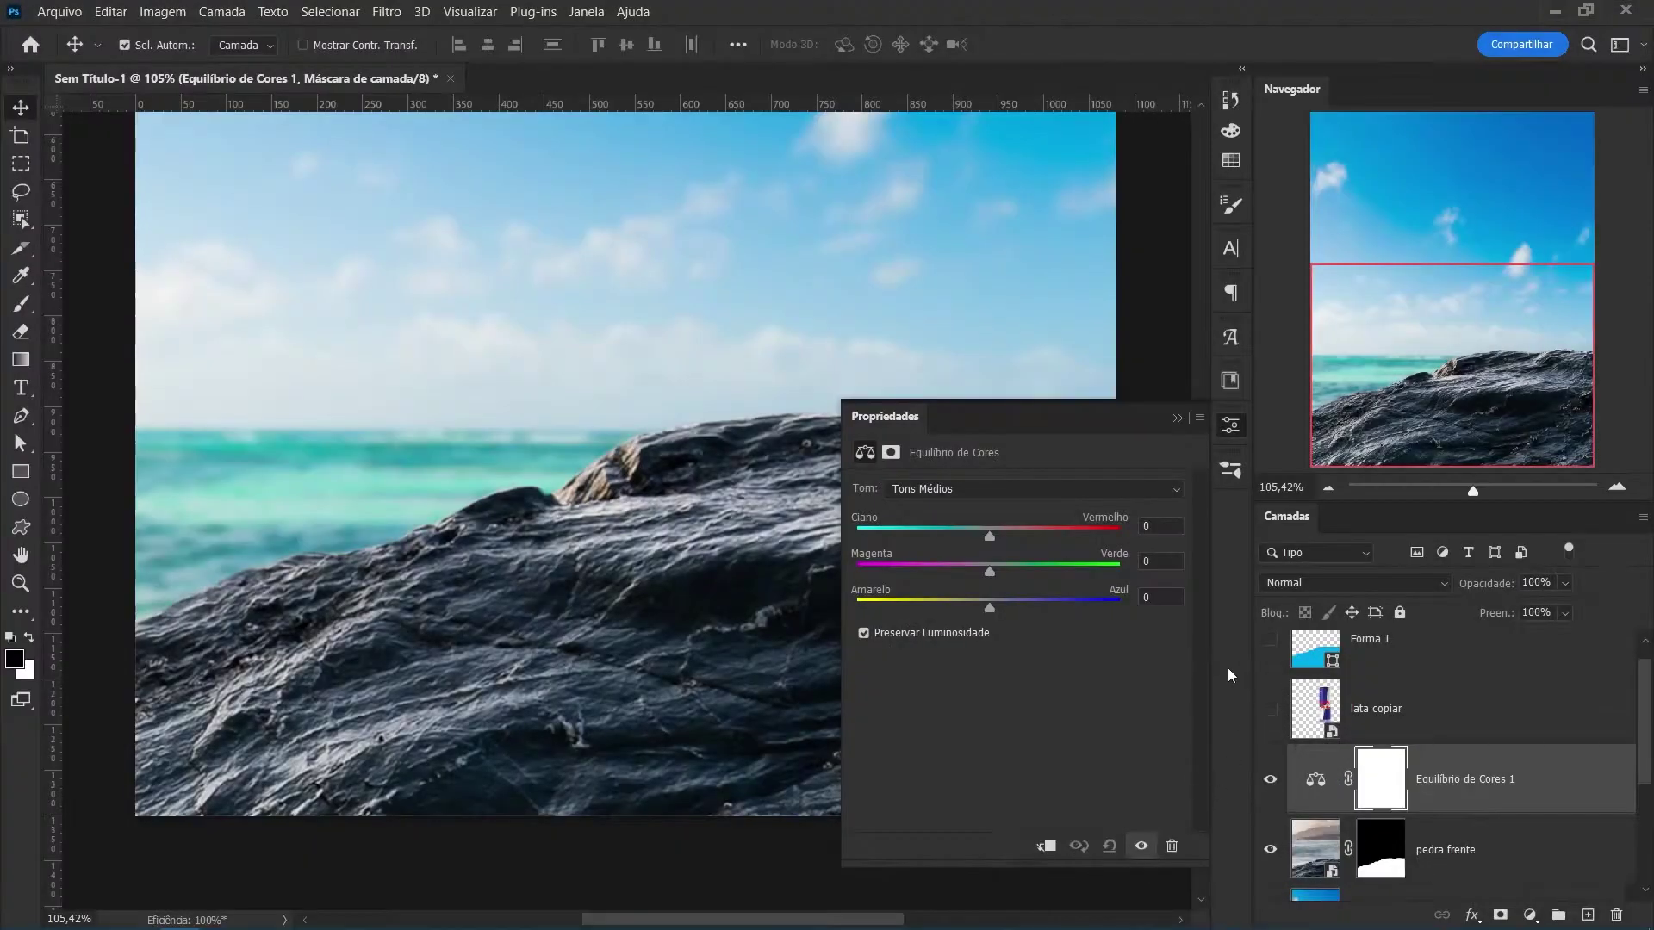
{"action": "key", "text": "z"}
{"action": "left_click_drag", "start_coordinate": [724, 591], "coordinate": [664, 612]}
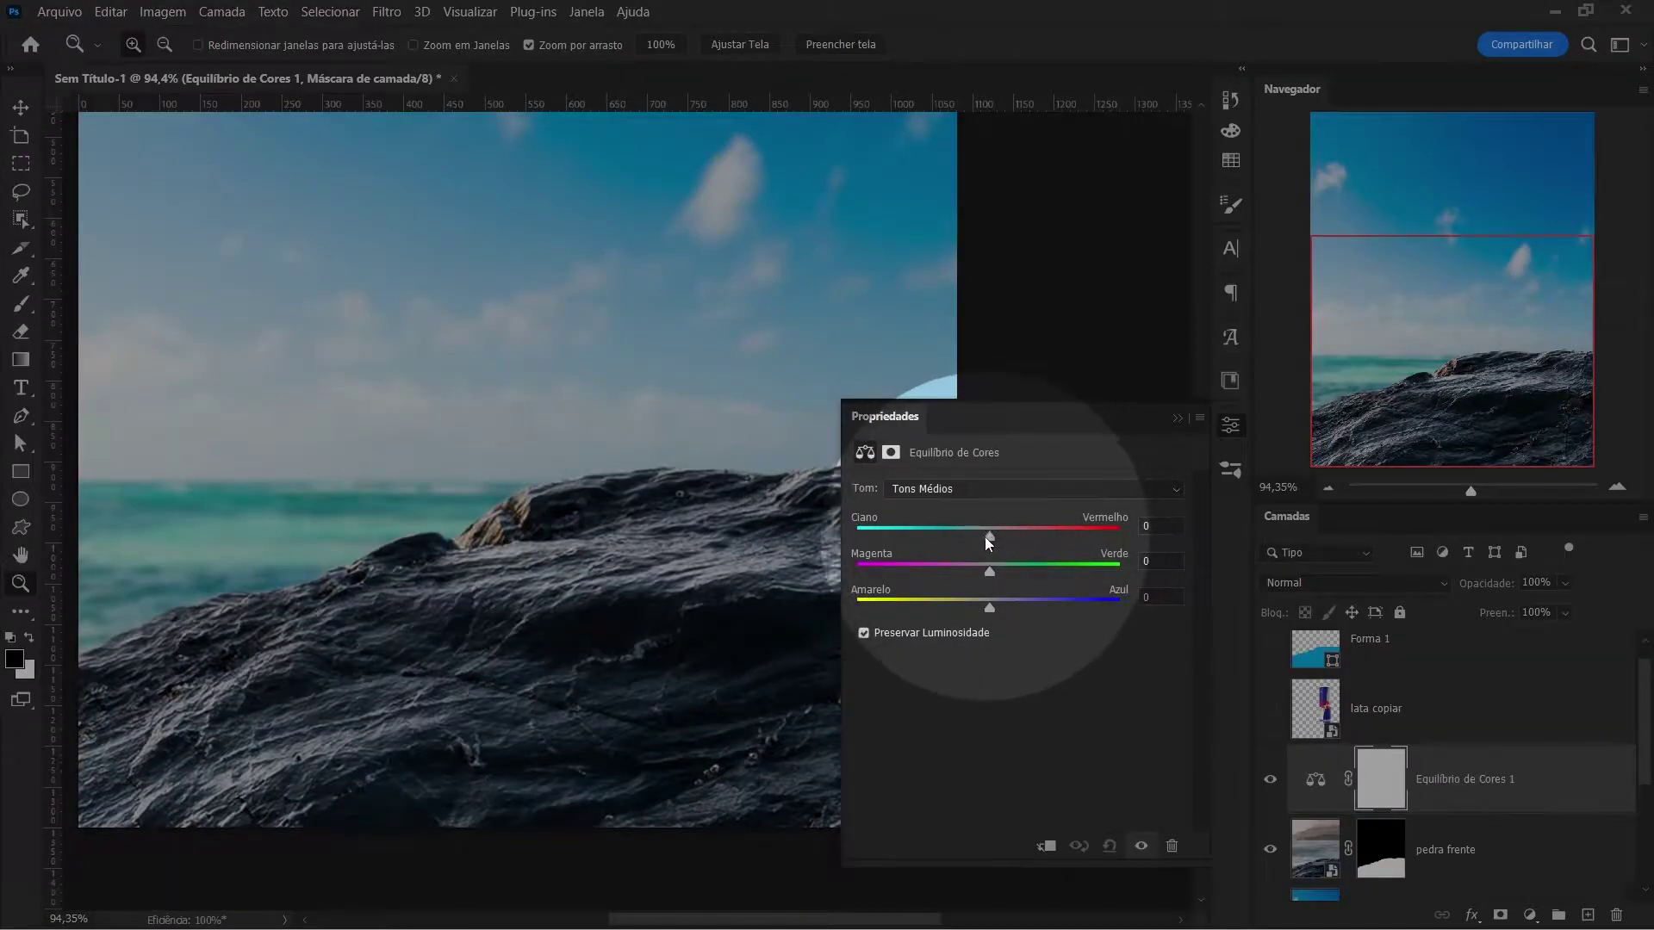
{"action": "left_click_drag", "start_coordinate": [985, 536], "coordinate": [1003, 536]}
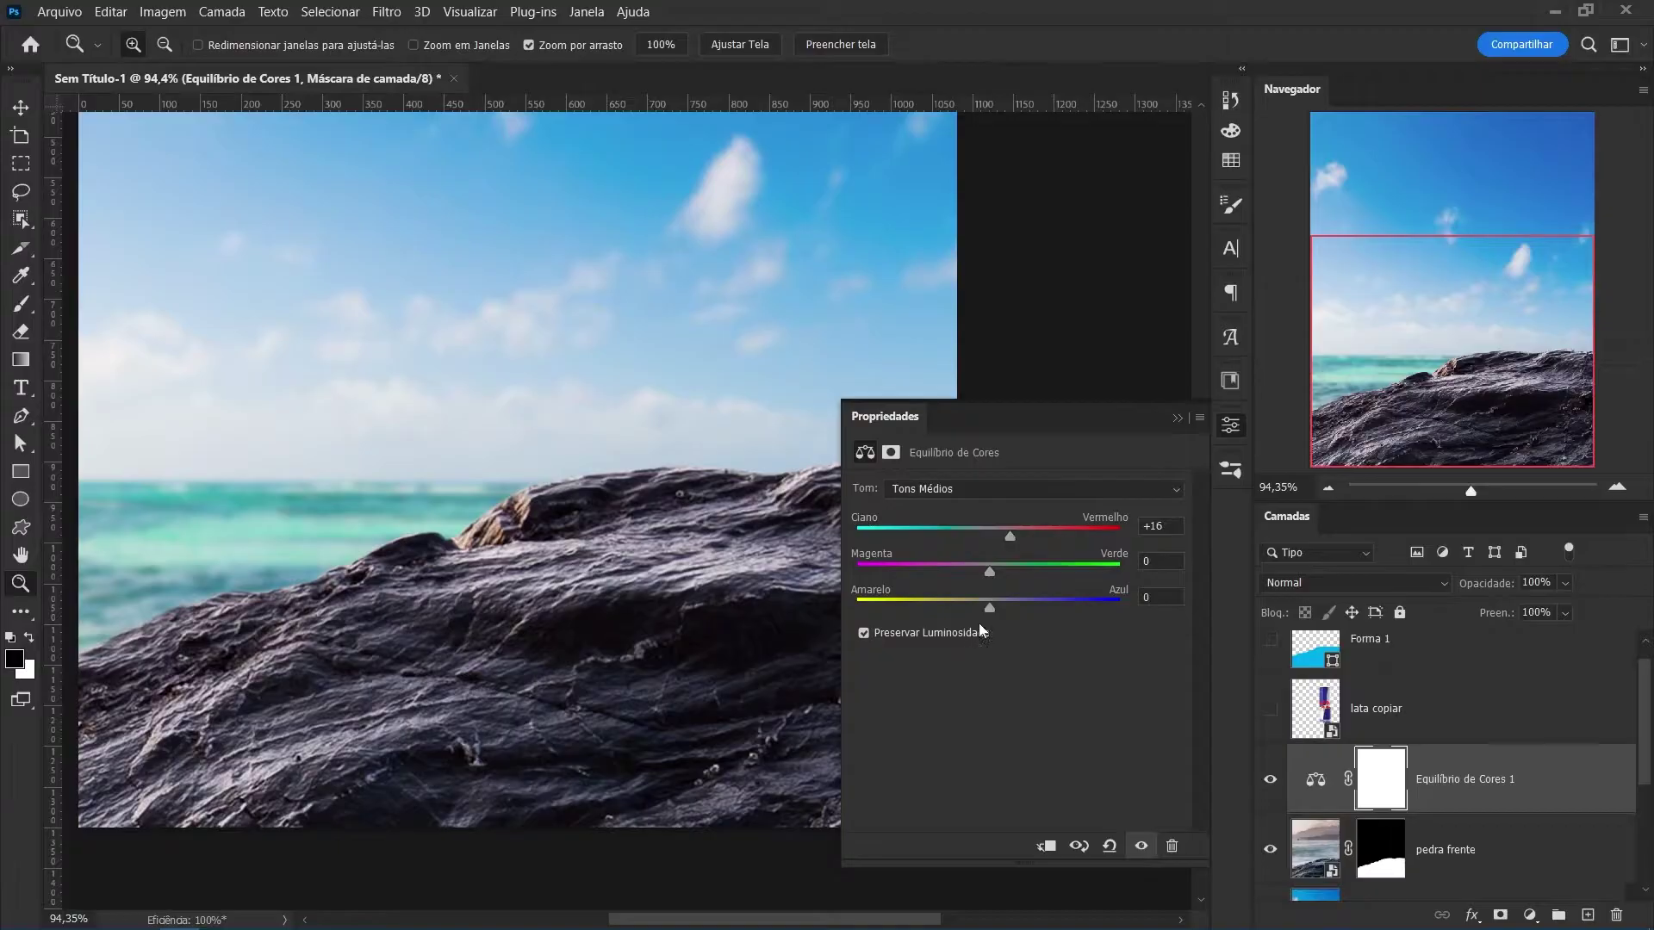
{"action": "left_click_drag", "start_coordinate": [987, 608], "coordinate": [970, 608]}
Toggle the Color Balance on and off to compare the rock, then start attaching it to pedra frente.
{"action": "scroll", "coordinate": [823, 668], "scroll_direction": "down", "scroll_amount": 1}
{"action": "left_click", "coordinate": [1270, 784]}
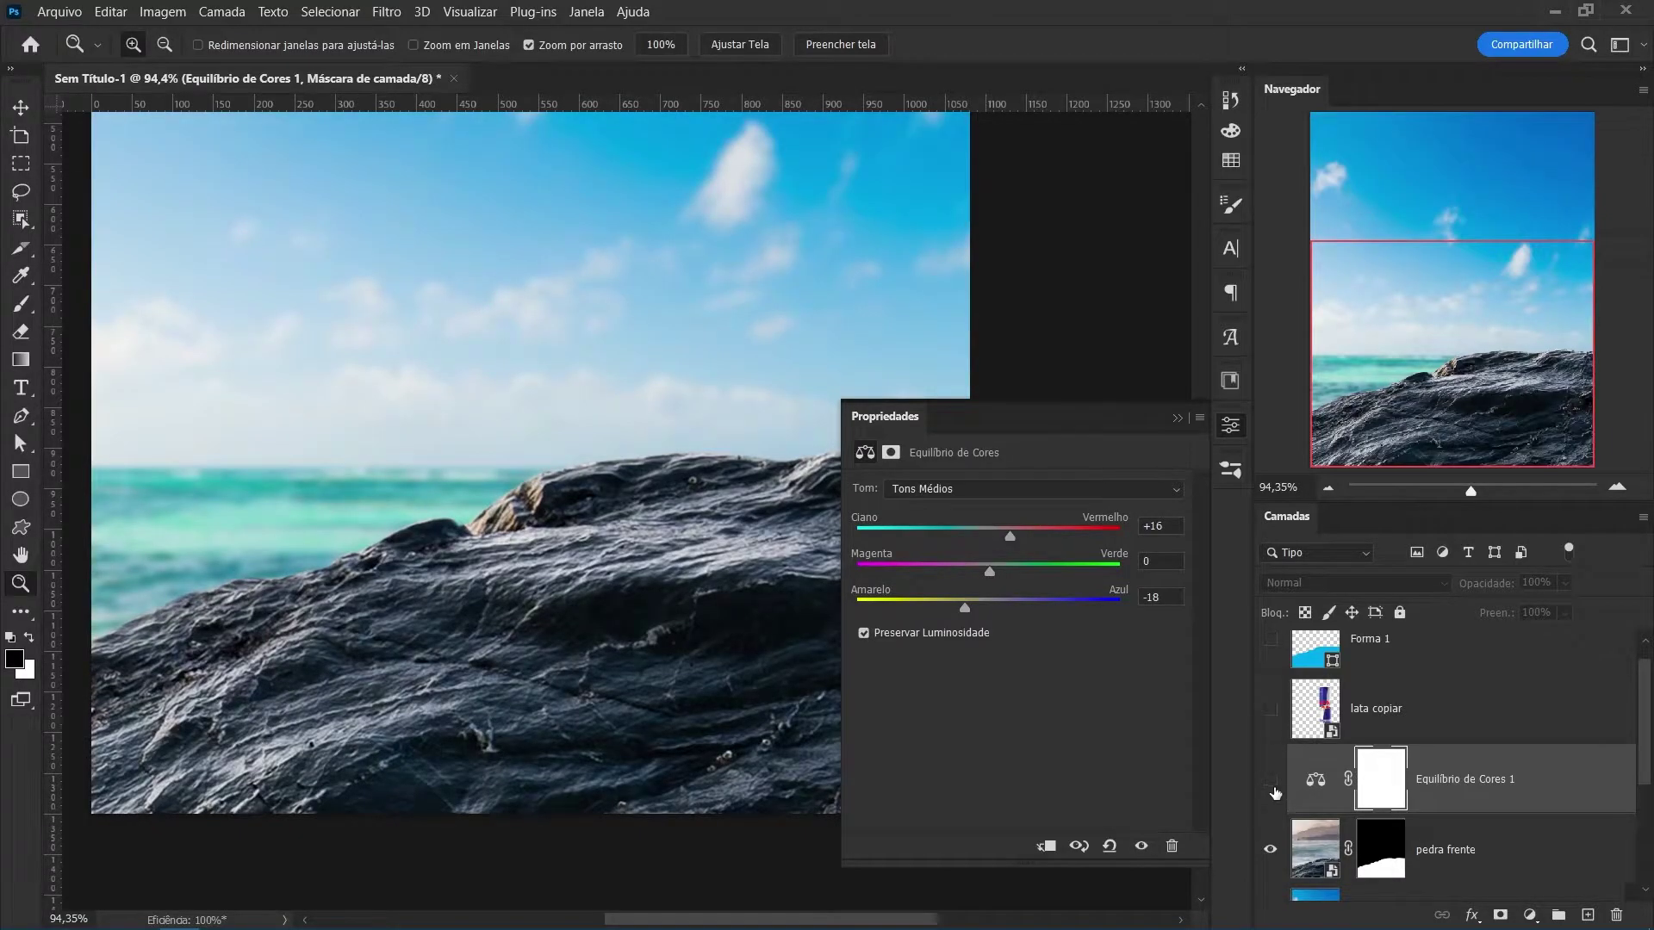
{"action": "left_click", "coordinate": [1274, 786]}
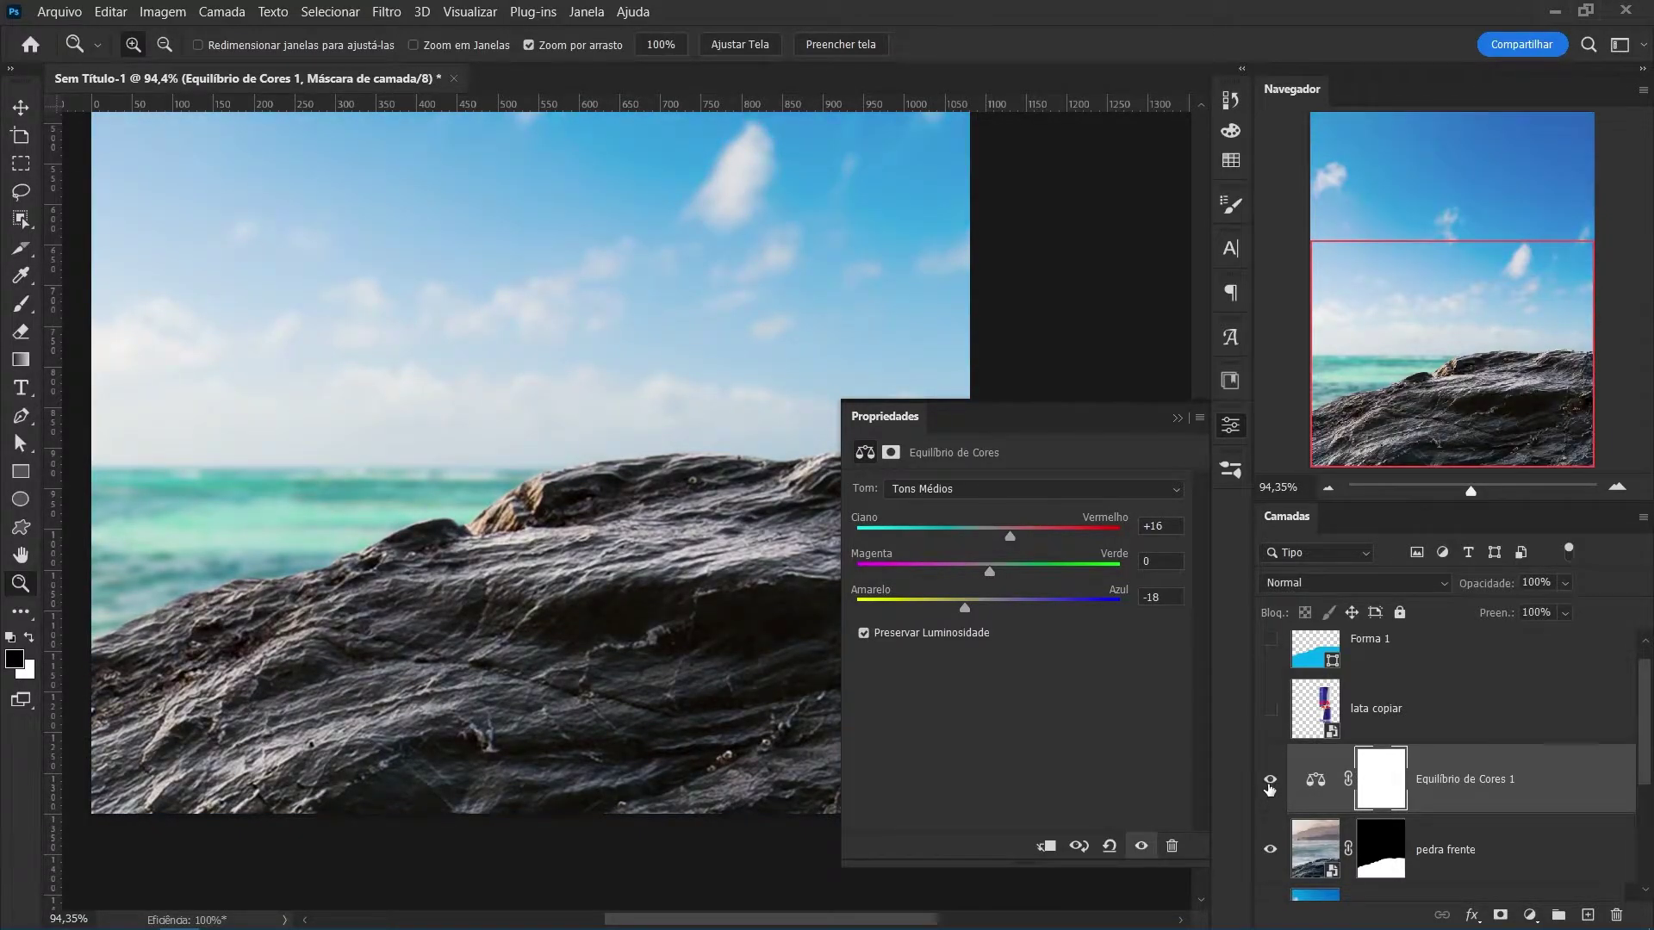
{"action": "left_click", "coordinate": [1270, 785]}
{"action": "left_click", "coordinate": [1271, 782]}
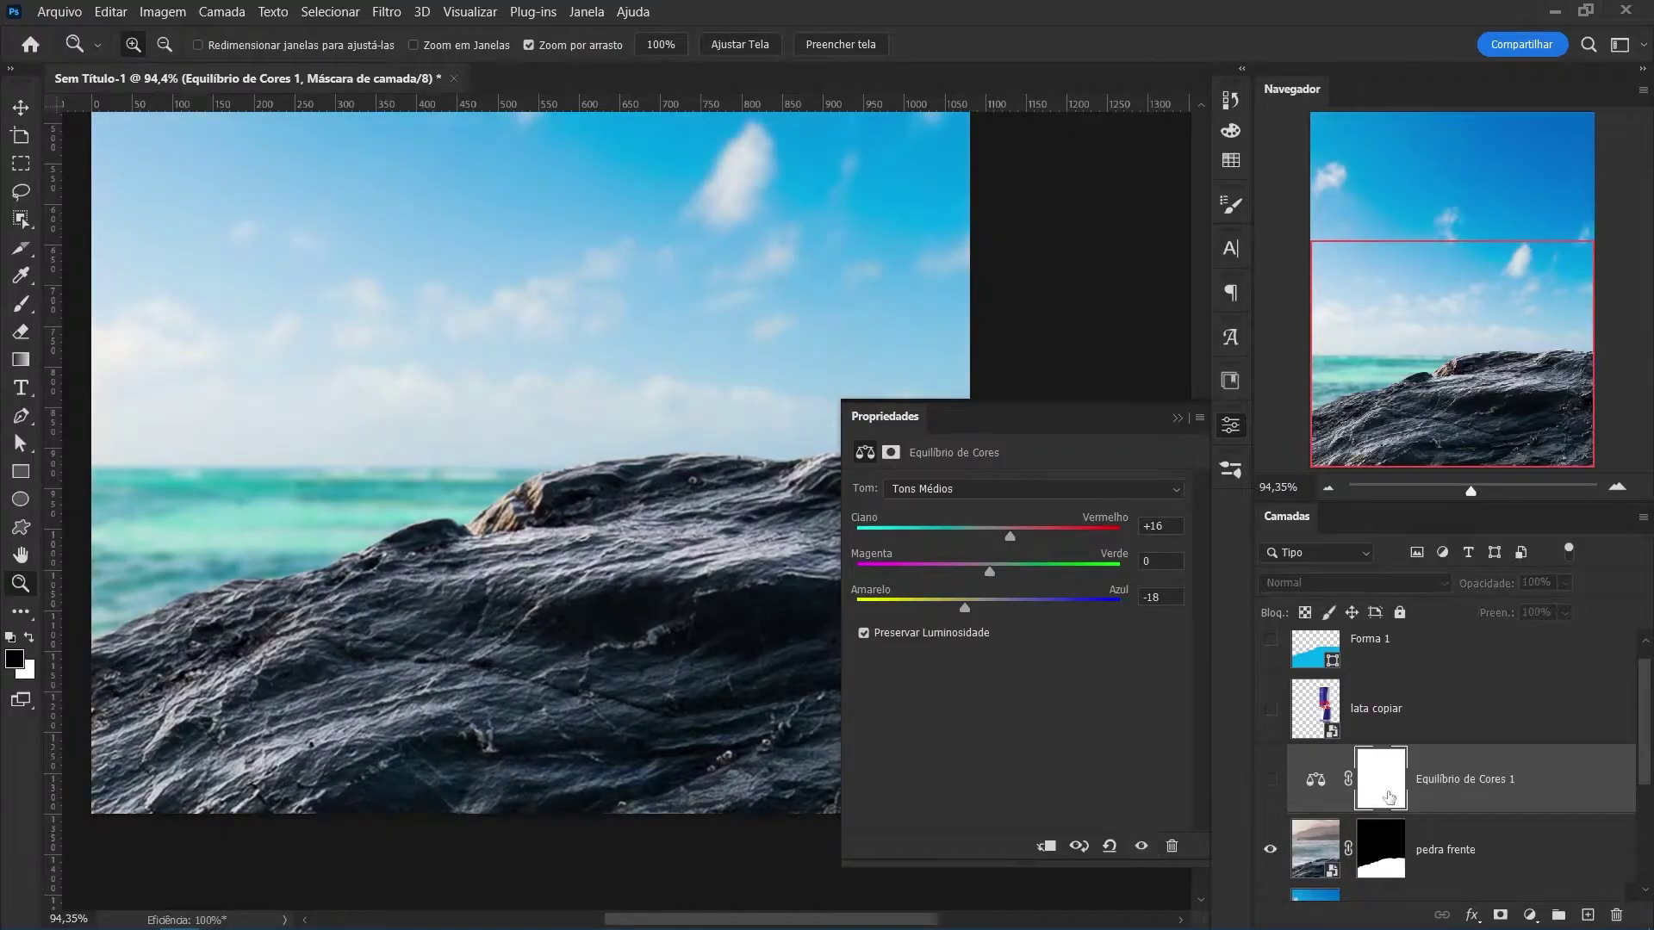
{"action": "left_click", "coordinate": [1469, 805]}
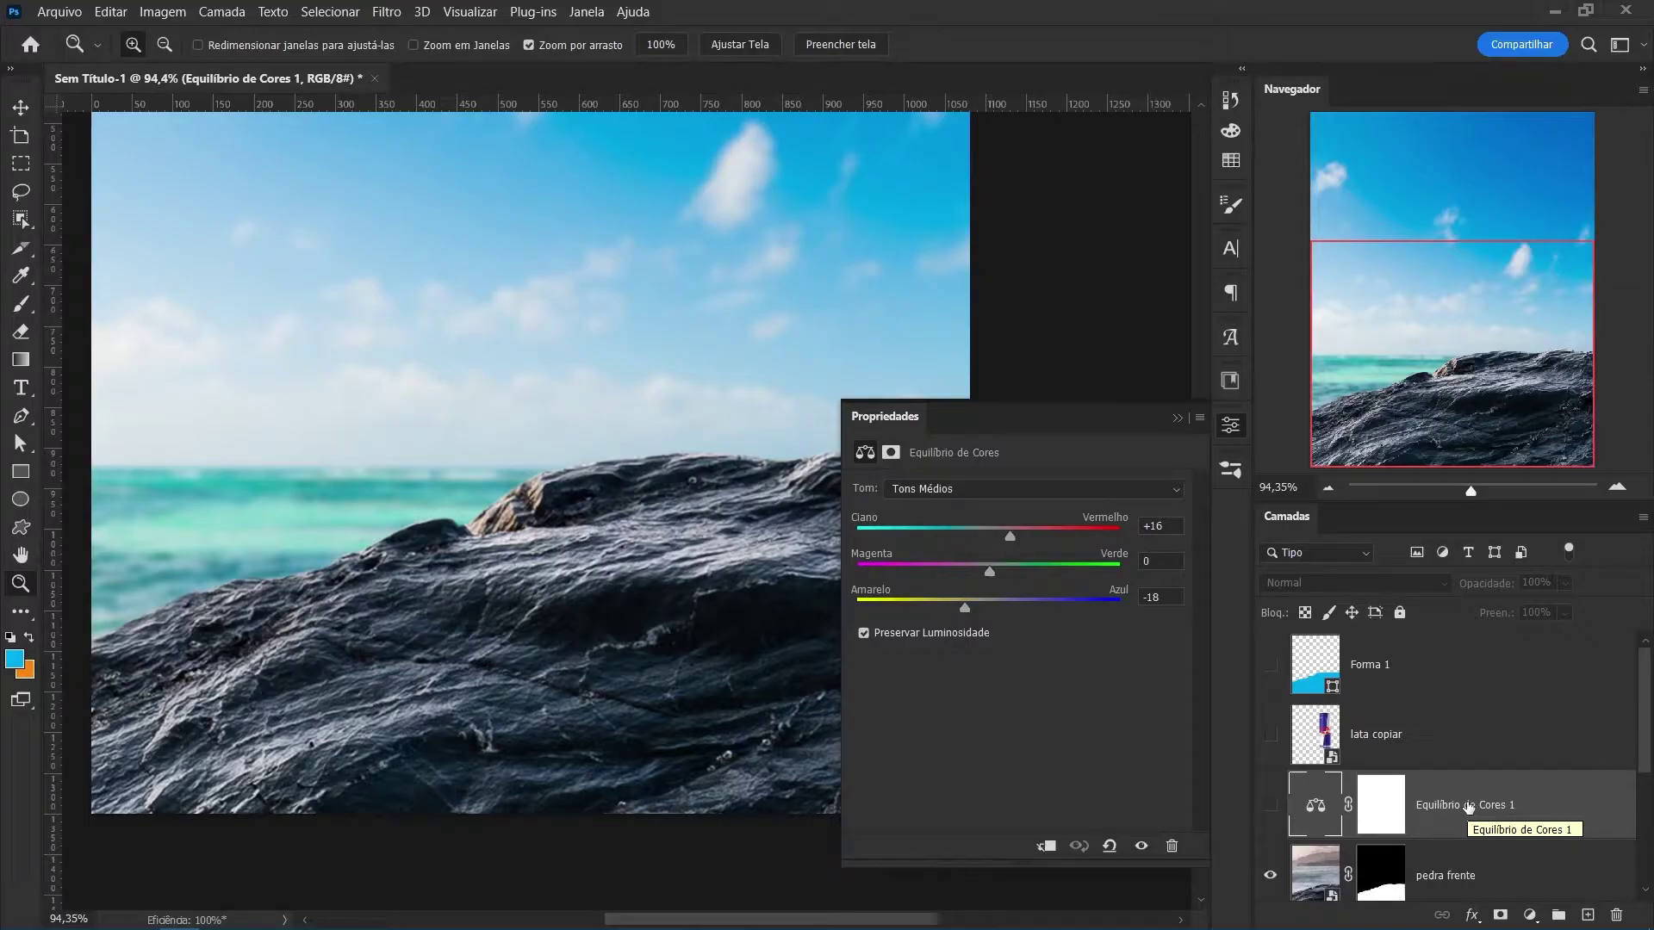
{"action": "left_click", "coordinate": [1270, 805]}
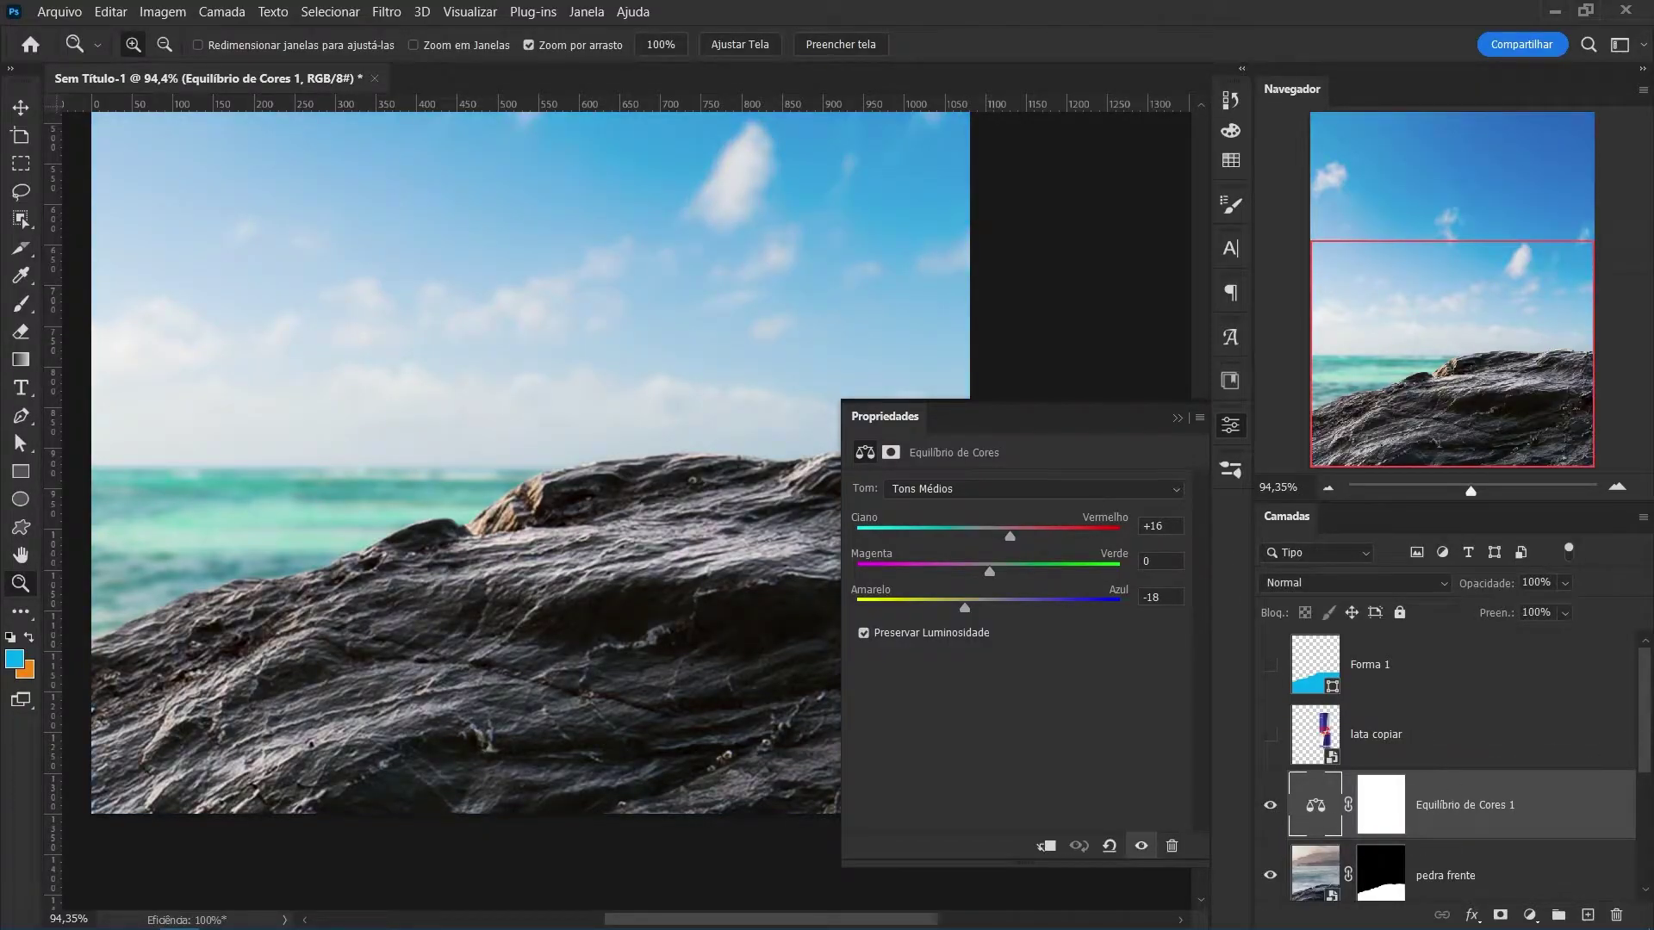
{"action": "left_click_drag", "start_coordinate": [1649, 771], "coordinate": [1634, 821]}
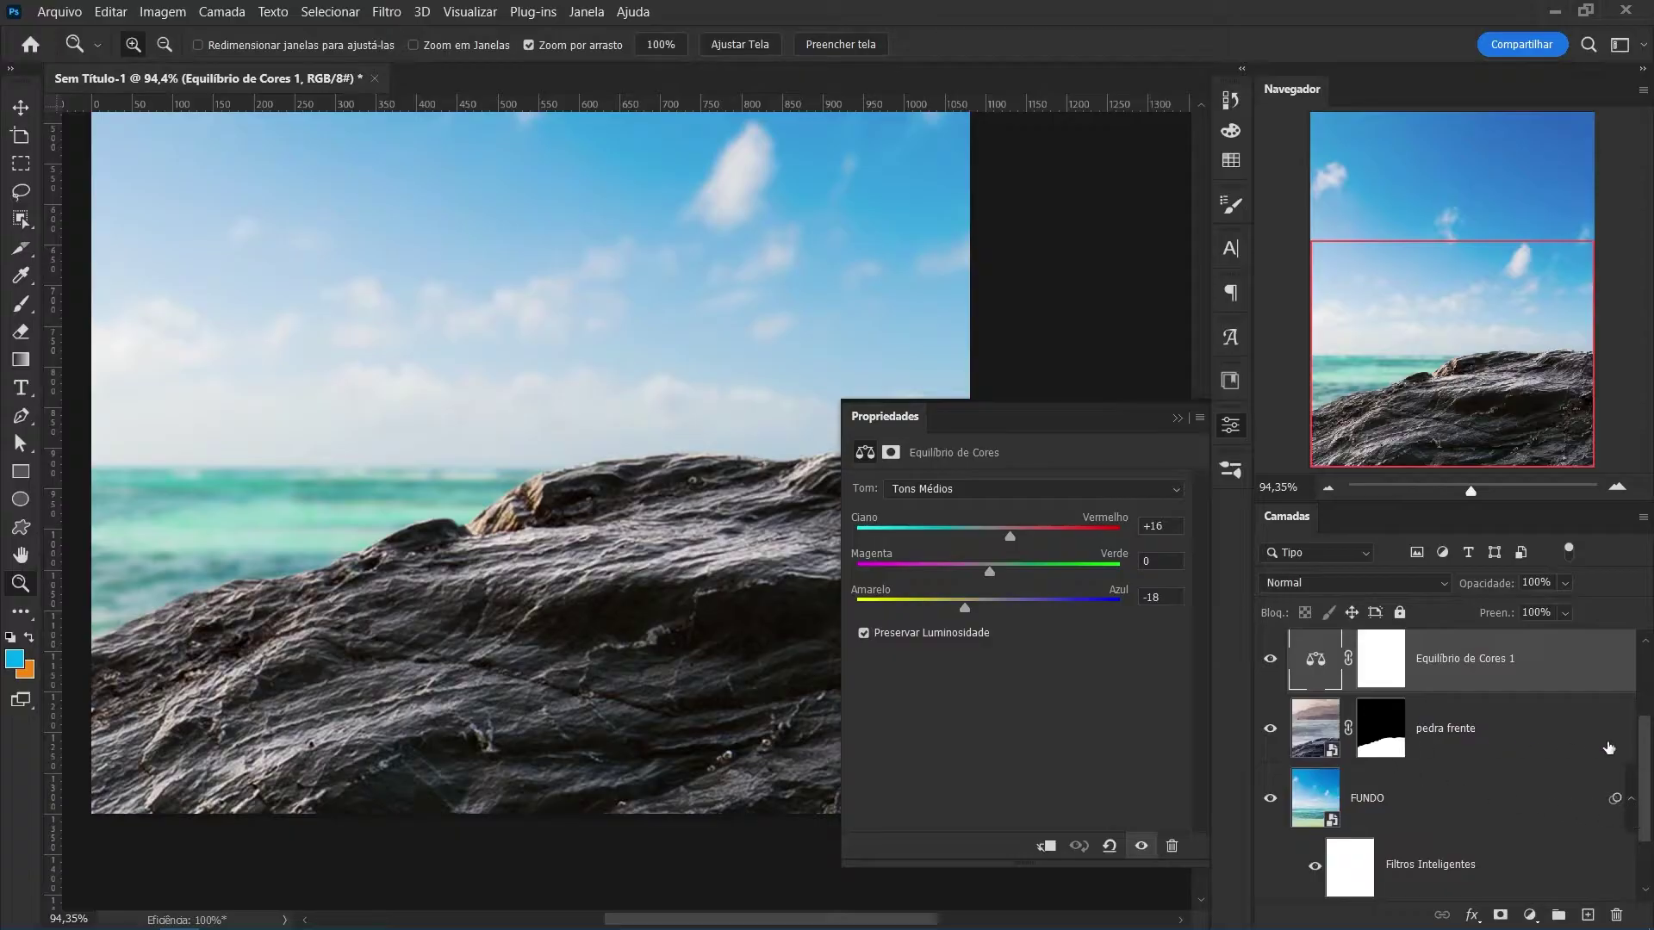
{"action": "scroll", "coordinate": [1568, 767], "scroll_direction": "up", "scroll_amount": 1}
{"action": "left_click_drag", "start_coordinate": [1331, 800], "coordinate": [1422, 751]}
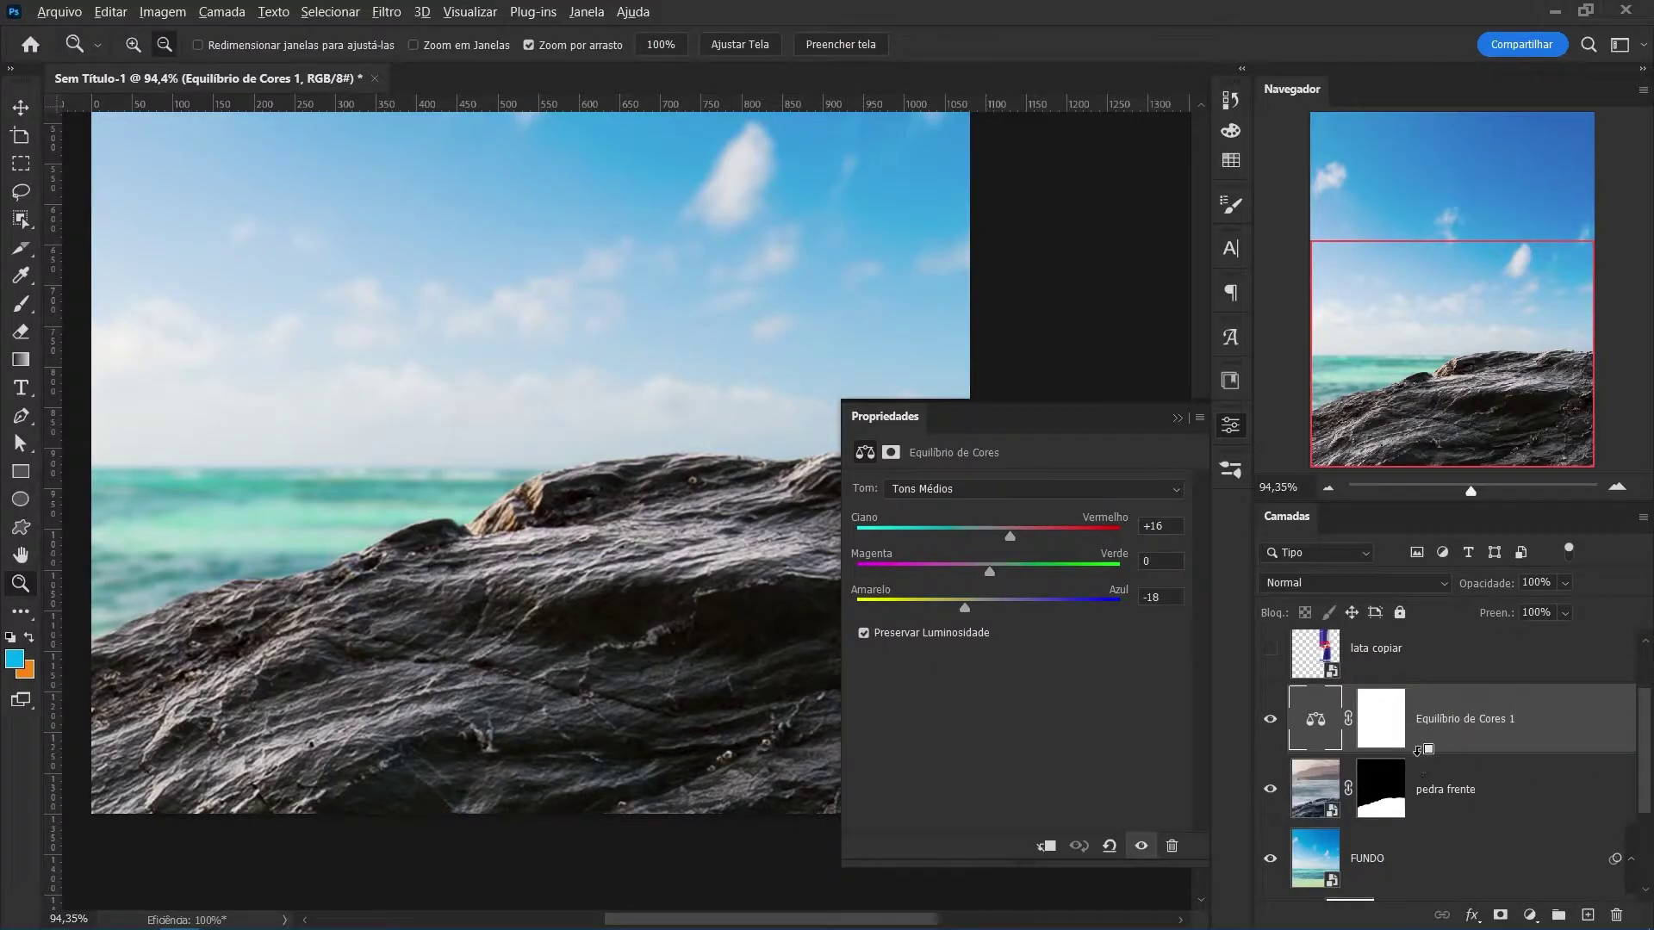
Clip Equilíbrio de Cores 1 to pedra frente with Ctrl+Alt+G so only the rock warms.
{"action": "left_click", "coordinate": [1420, 753], "text": "alt"}
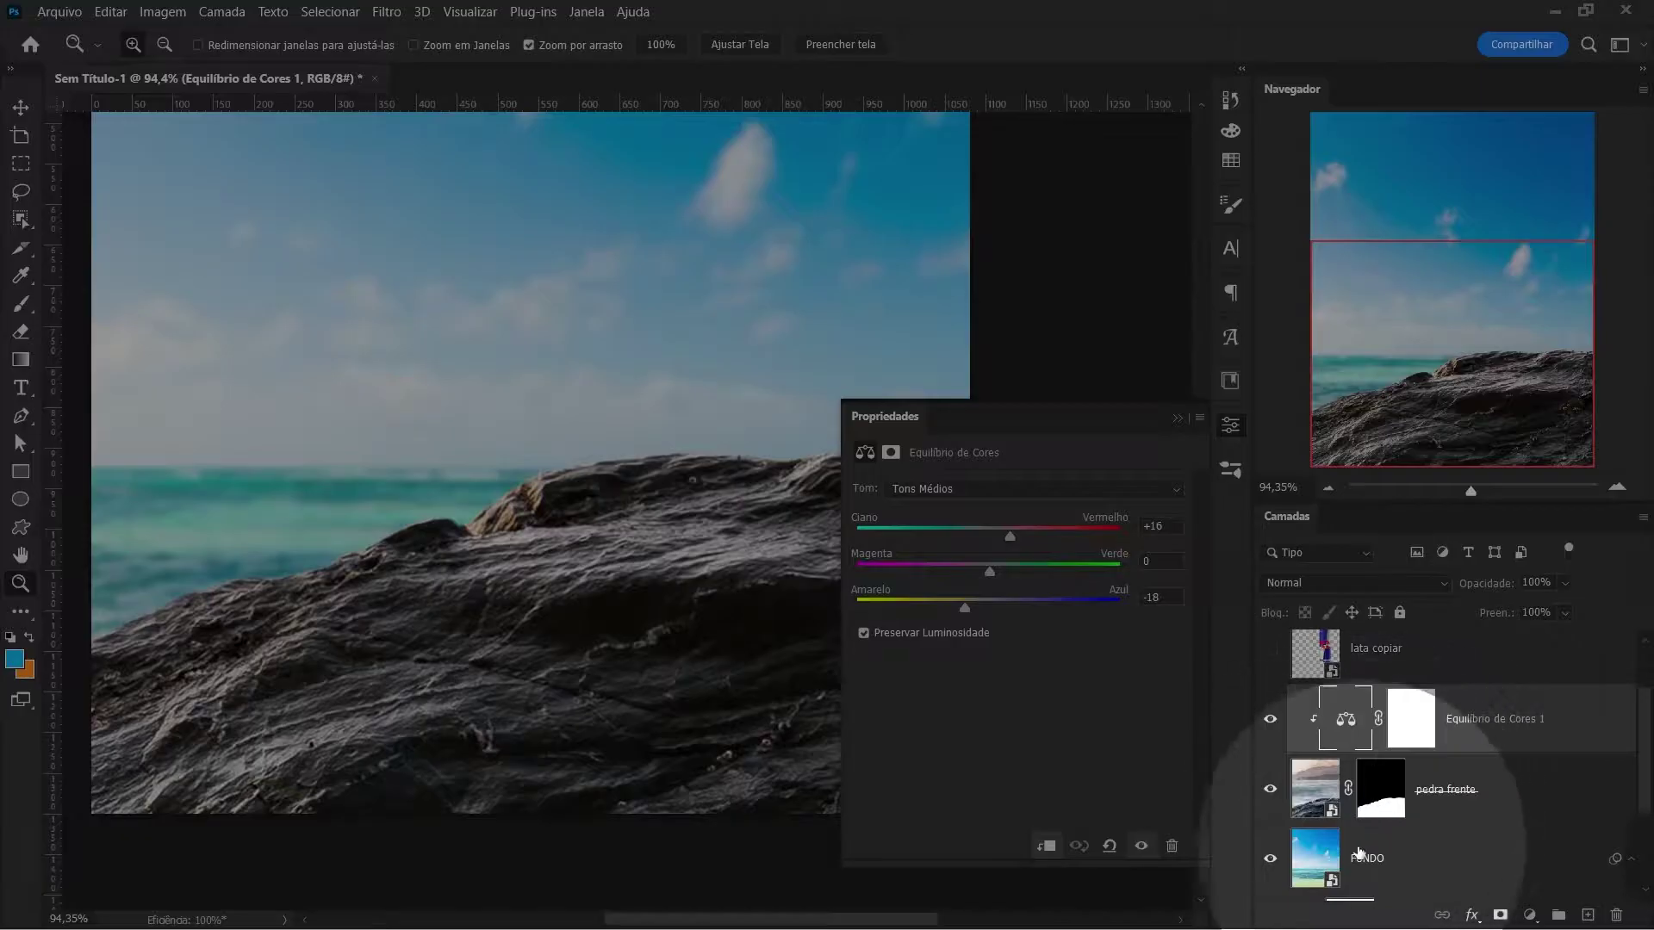
{"action": "left_click", "coordinate": [1444, 753], "text": "alt"}
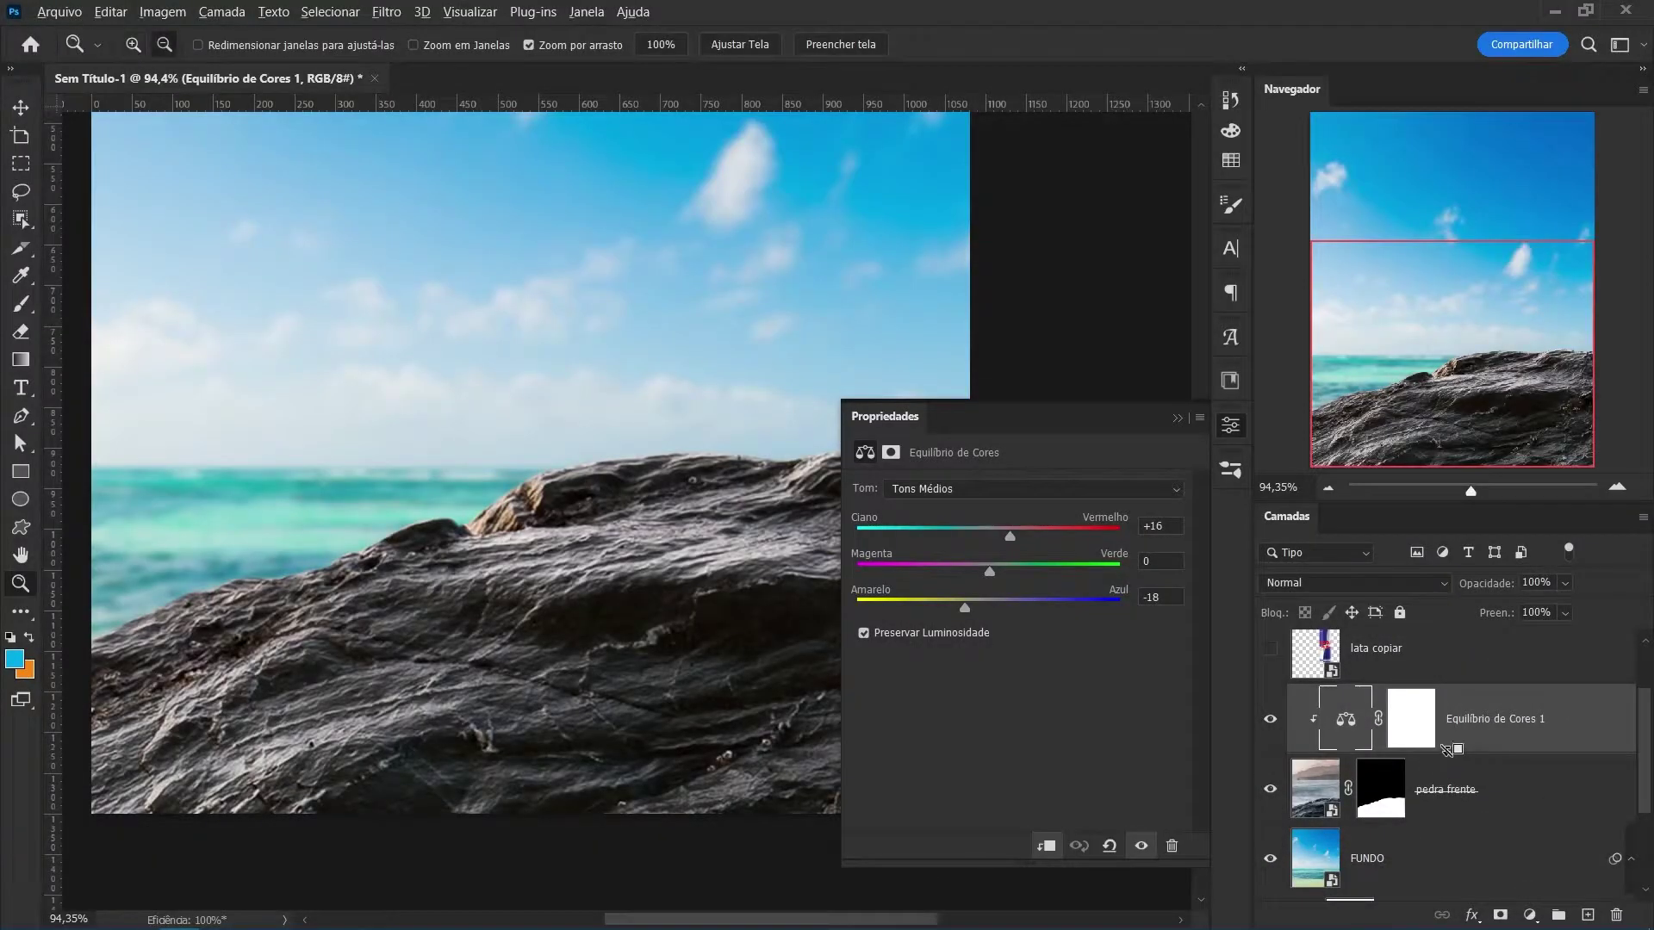
{"action": "left_click_drag", "start_coordinate": [810, 777], "coordinate": [654, 625]}
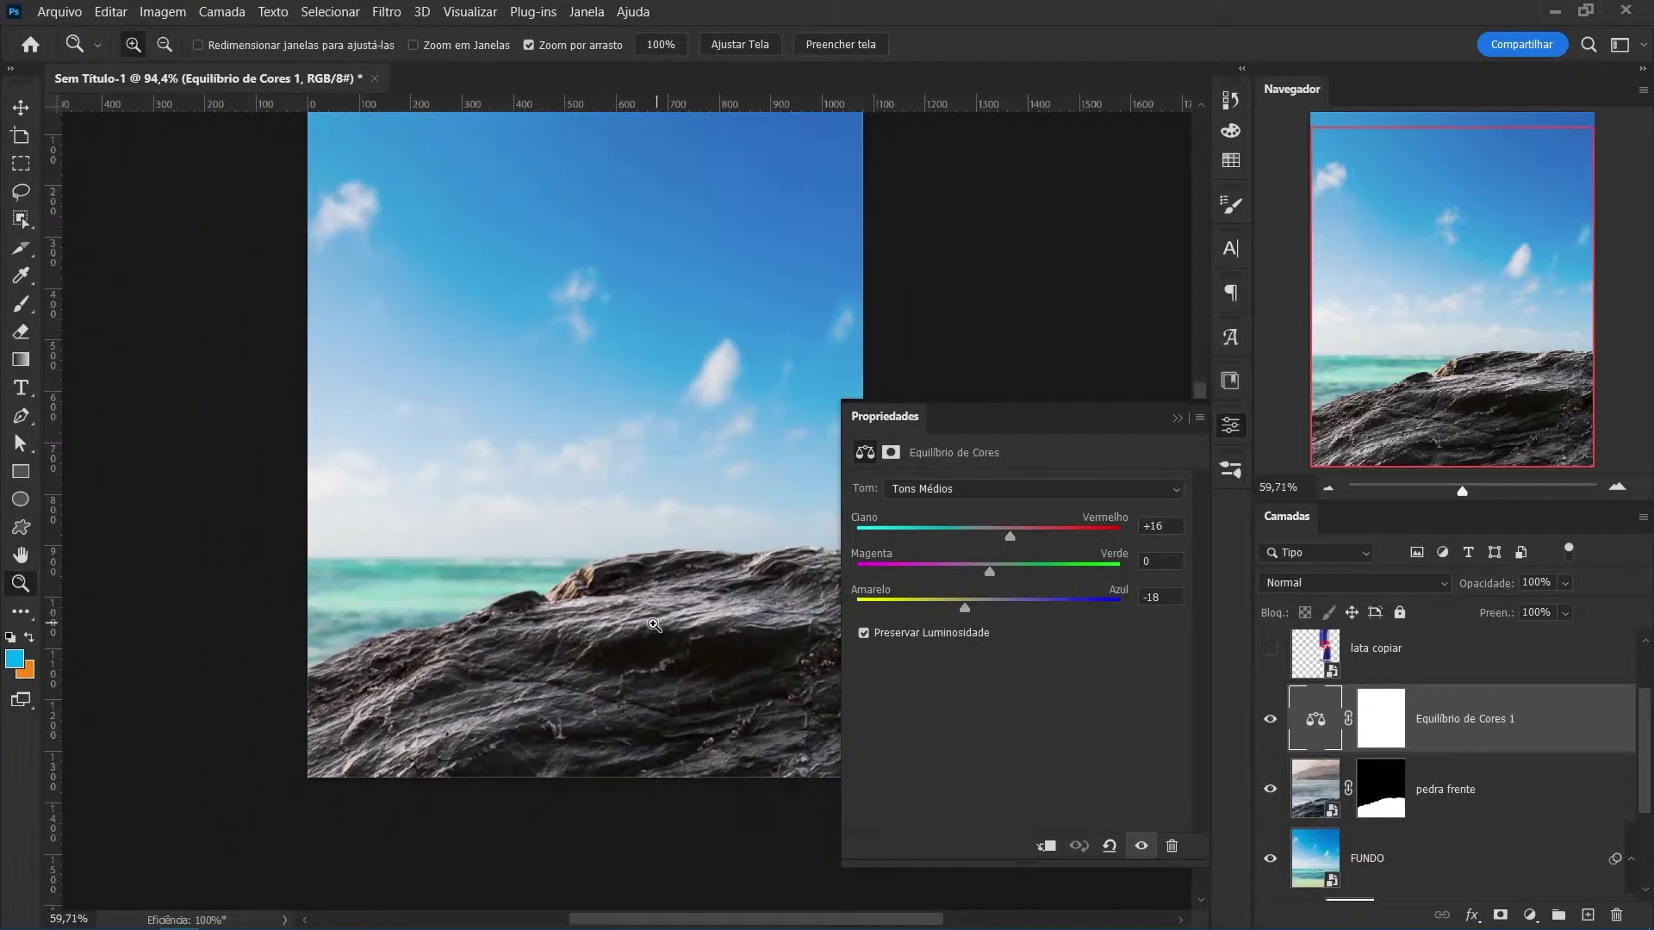
{"action": "scroll", "coordinate": [1507, 715], "scroll_direction": "down", "scroll_amount": 3}
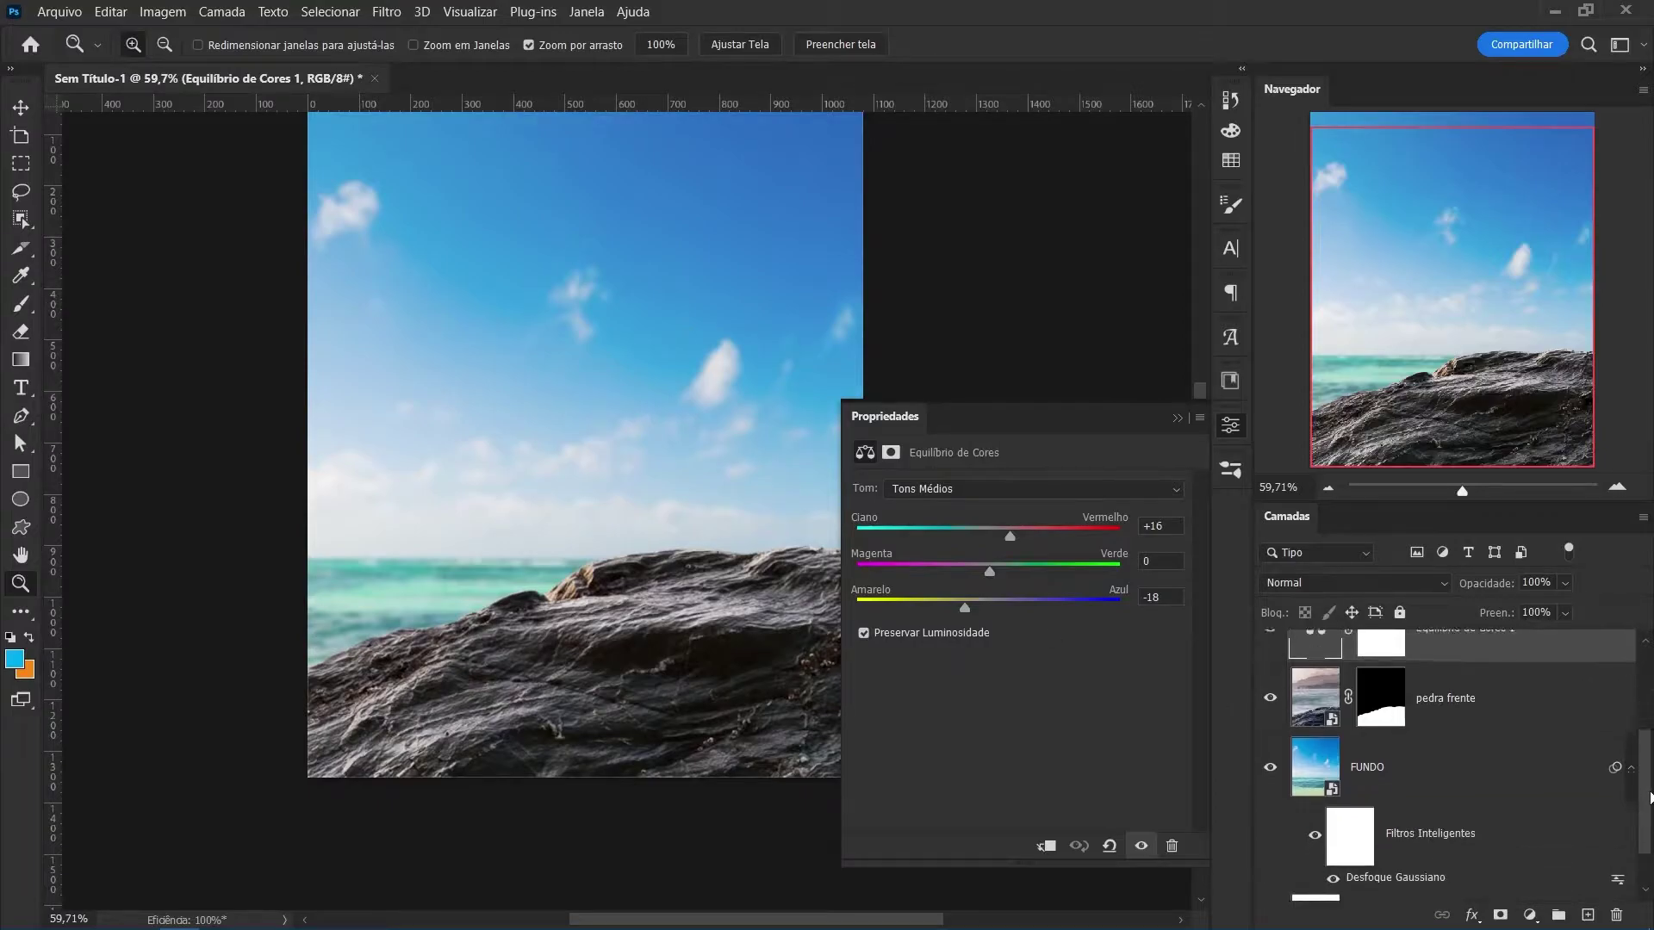
{"action": "scroll", "coordinate": [1508, 758], "scroll_direction": "up", "scroll_amount": 3}
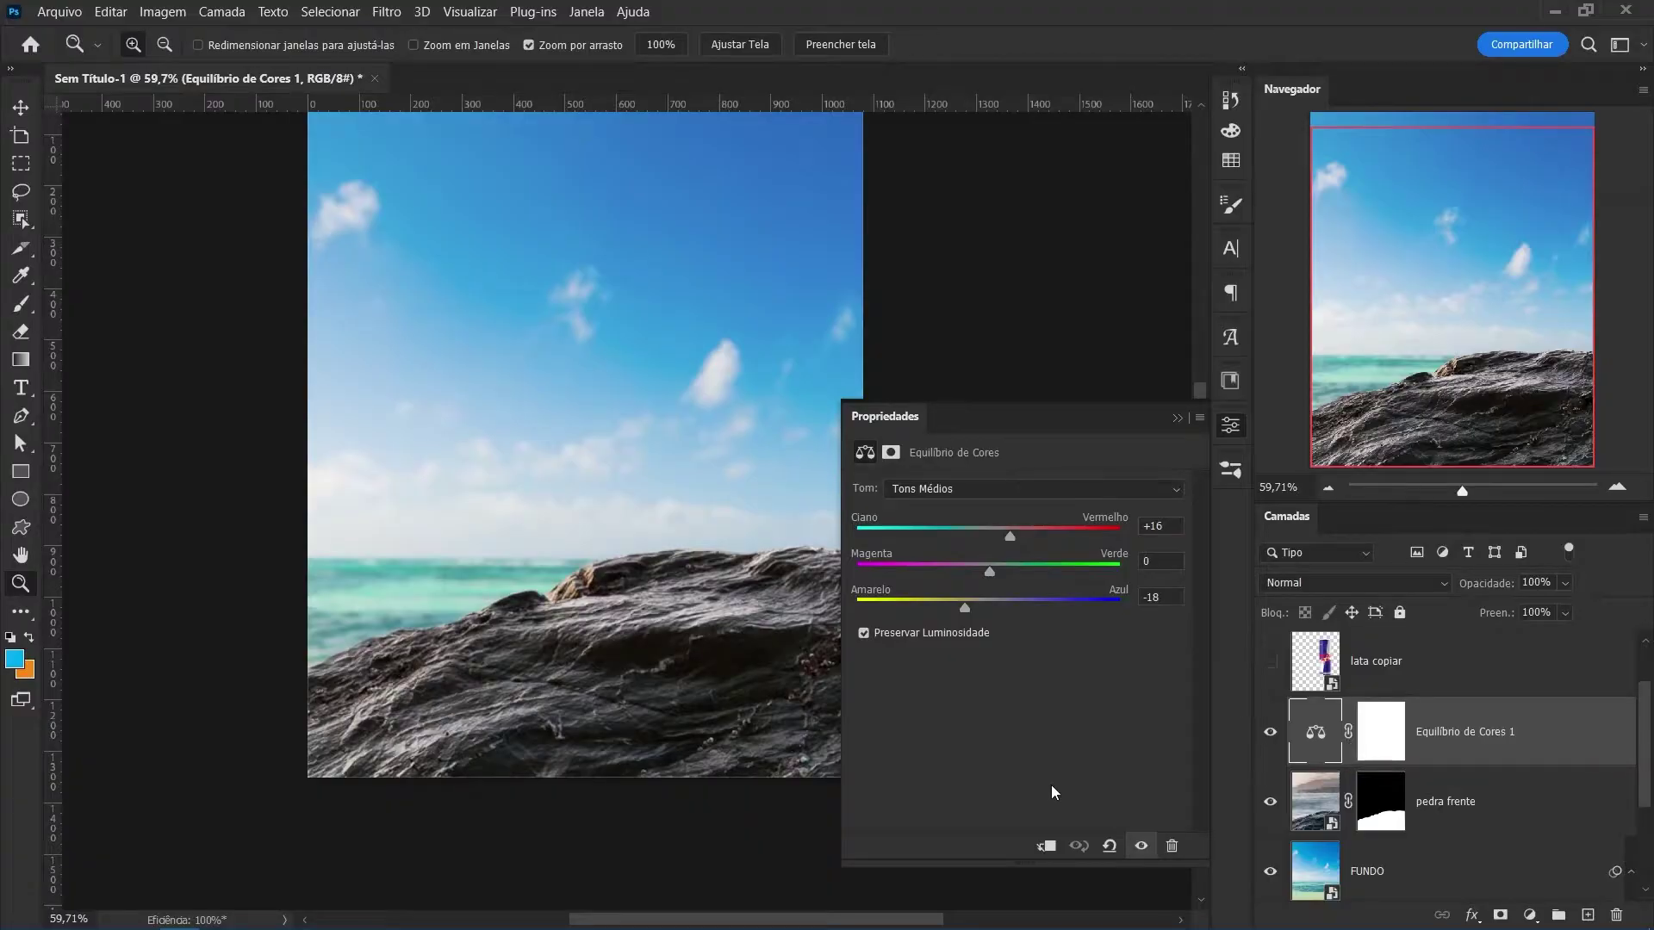
{"action": "key", "text": "ctrl+alt+g"}
{"action": "scroll", "coordinate": [628, 709], "scroll_direction": "right", "scroll_amount": 2}
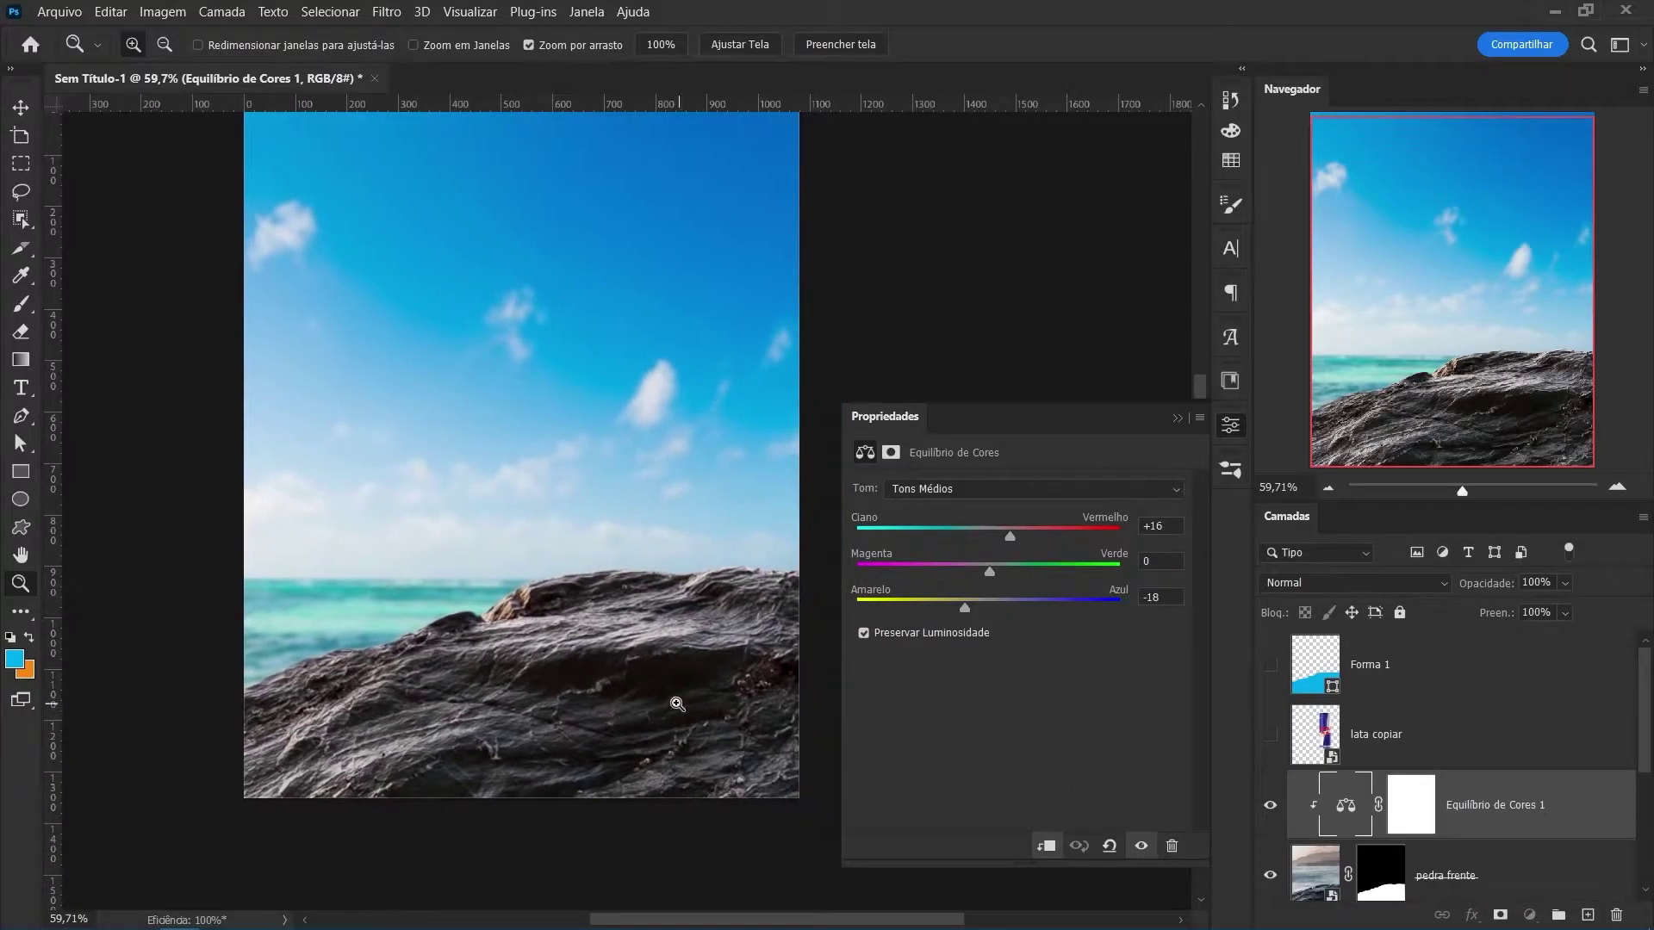
{"action": "left_click_drag", "start_coordinate": [677, 704], "coordinate": [690, 686]}
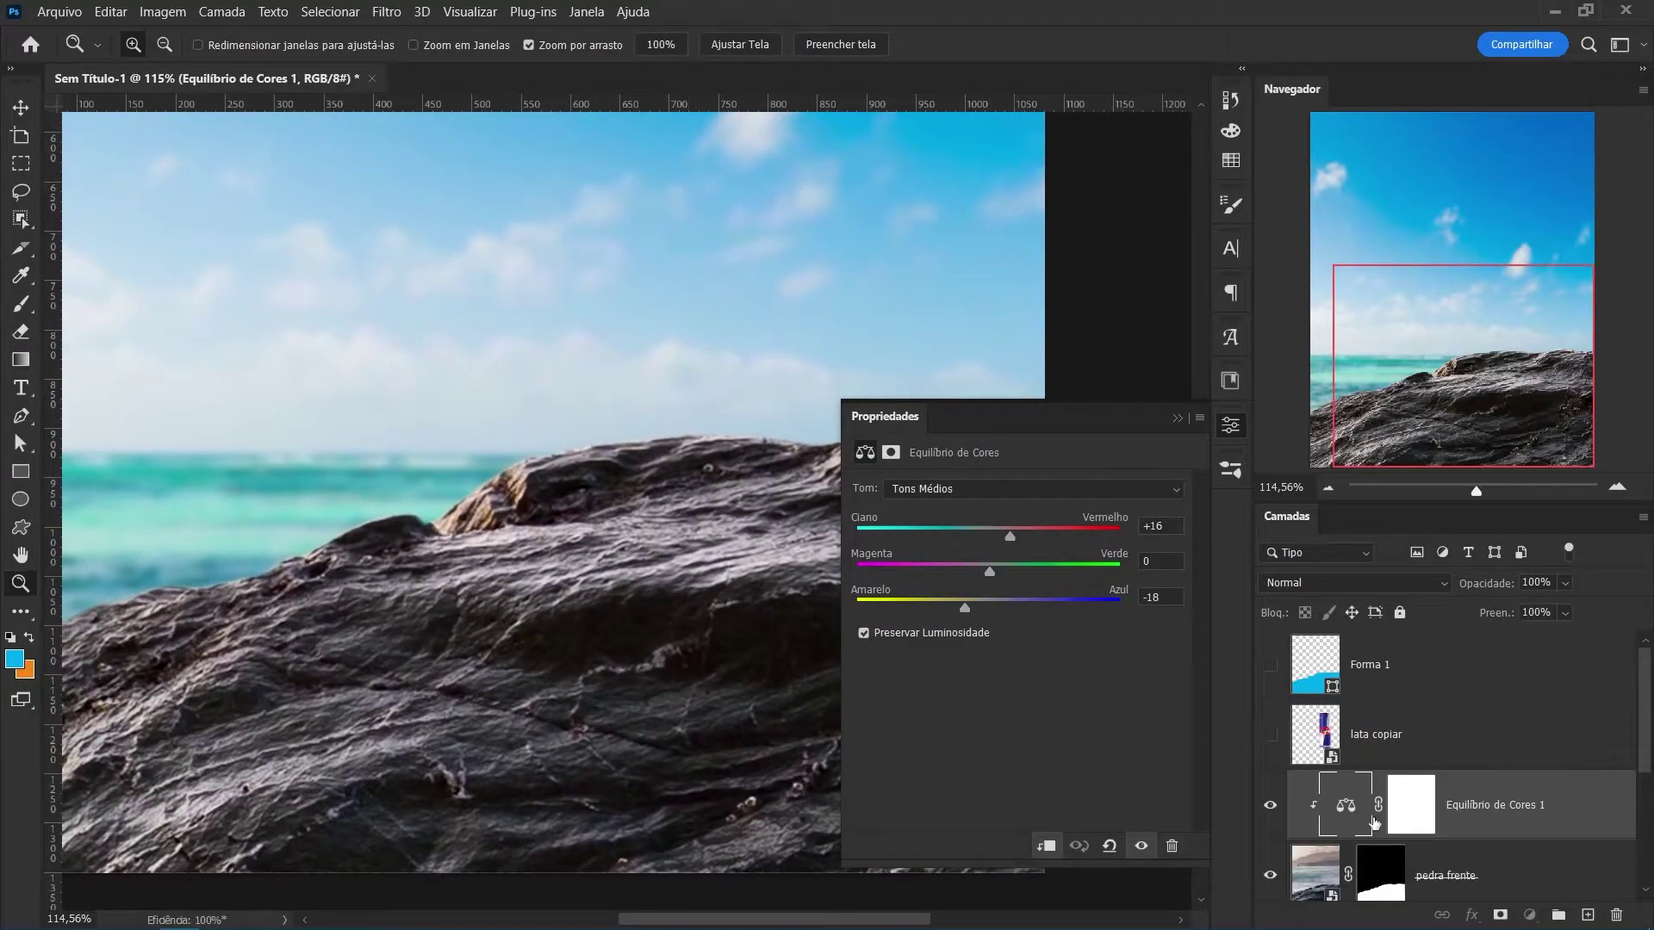
Set the Color Balance highlights to +2 red and −20 yellow, comparing with it on and off.
{"action": "left_click", "coordinate": [961, 489]}
{"action": "left_click", "coordinate": [965, 543]}
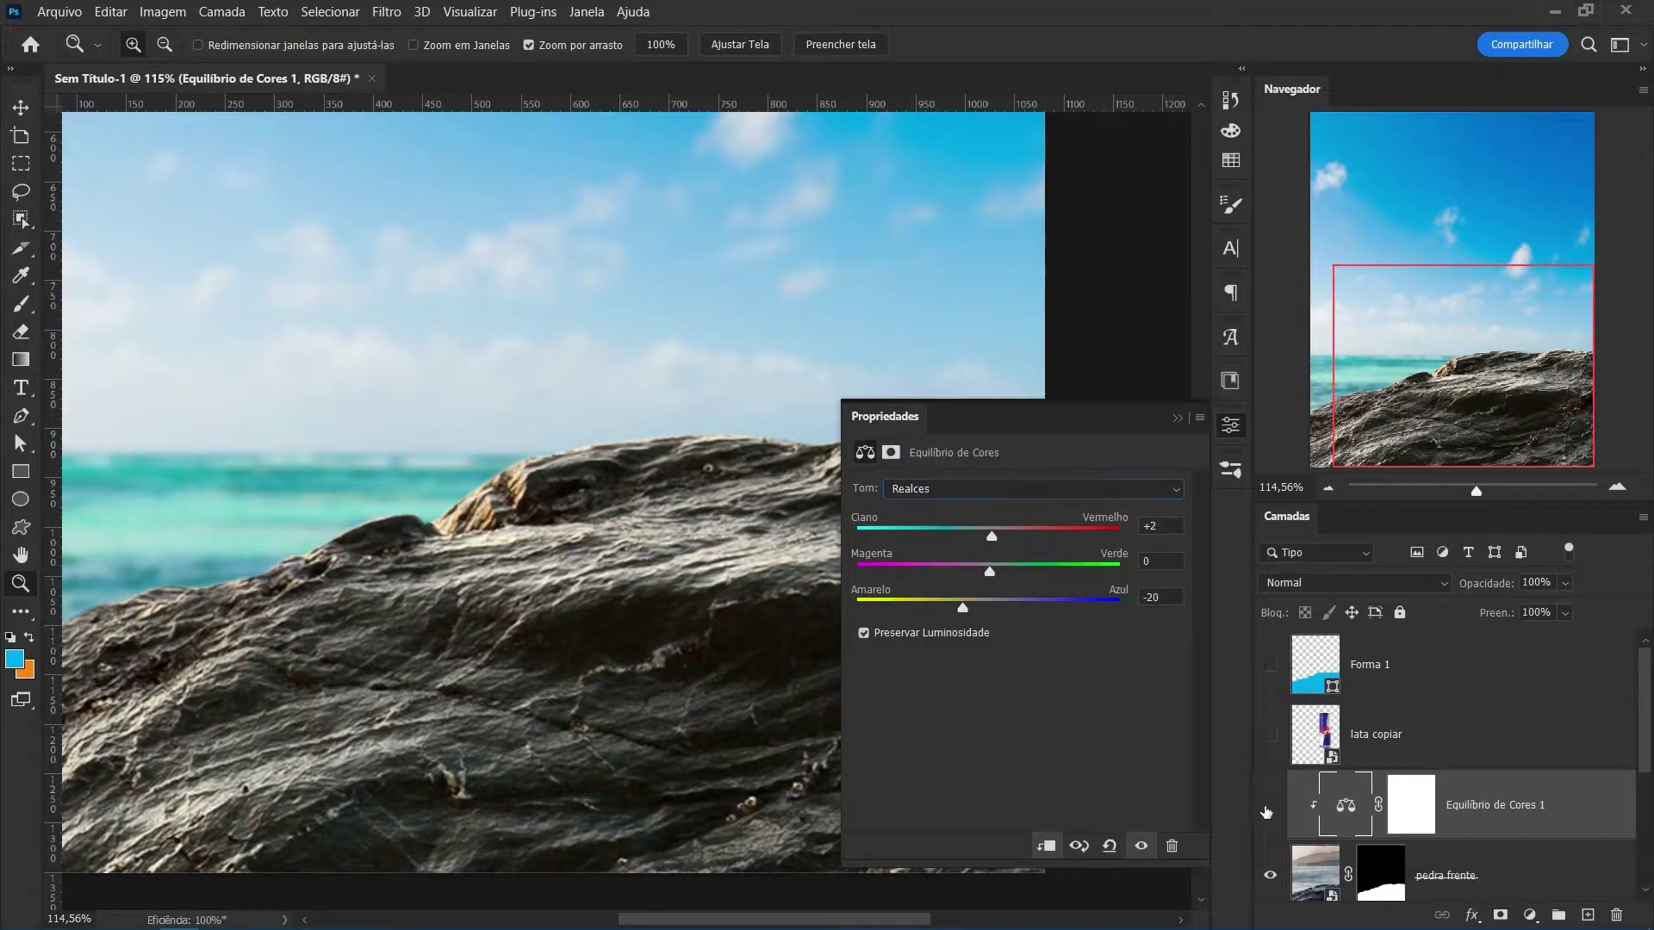
{"action": "left_click", "coordinate": [1268, 806]}
{"action": "left_click", "coordinate": [1268, 806]}
{"action": "mouse_move", "coordinate": [689, 784]}
{"action": "left_mouse_down"}
{"action": "mouse_move", "coordinate": [587, 717]}
{"action": "mouse_move", "coordinate": [639, 717]}
{"action": "mouse_move", "coordinate": [639, 757]}
{"action": "mouse_move", "coordinate": [733, 772]}
{"action": "left_mouse_up"}
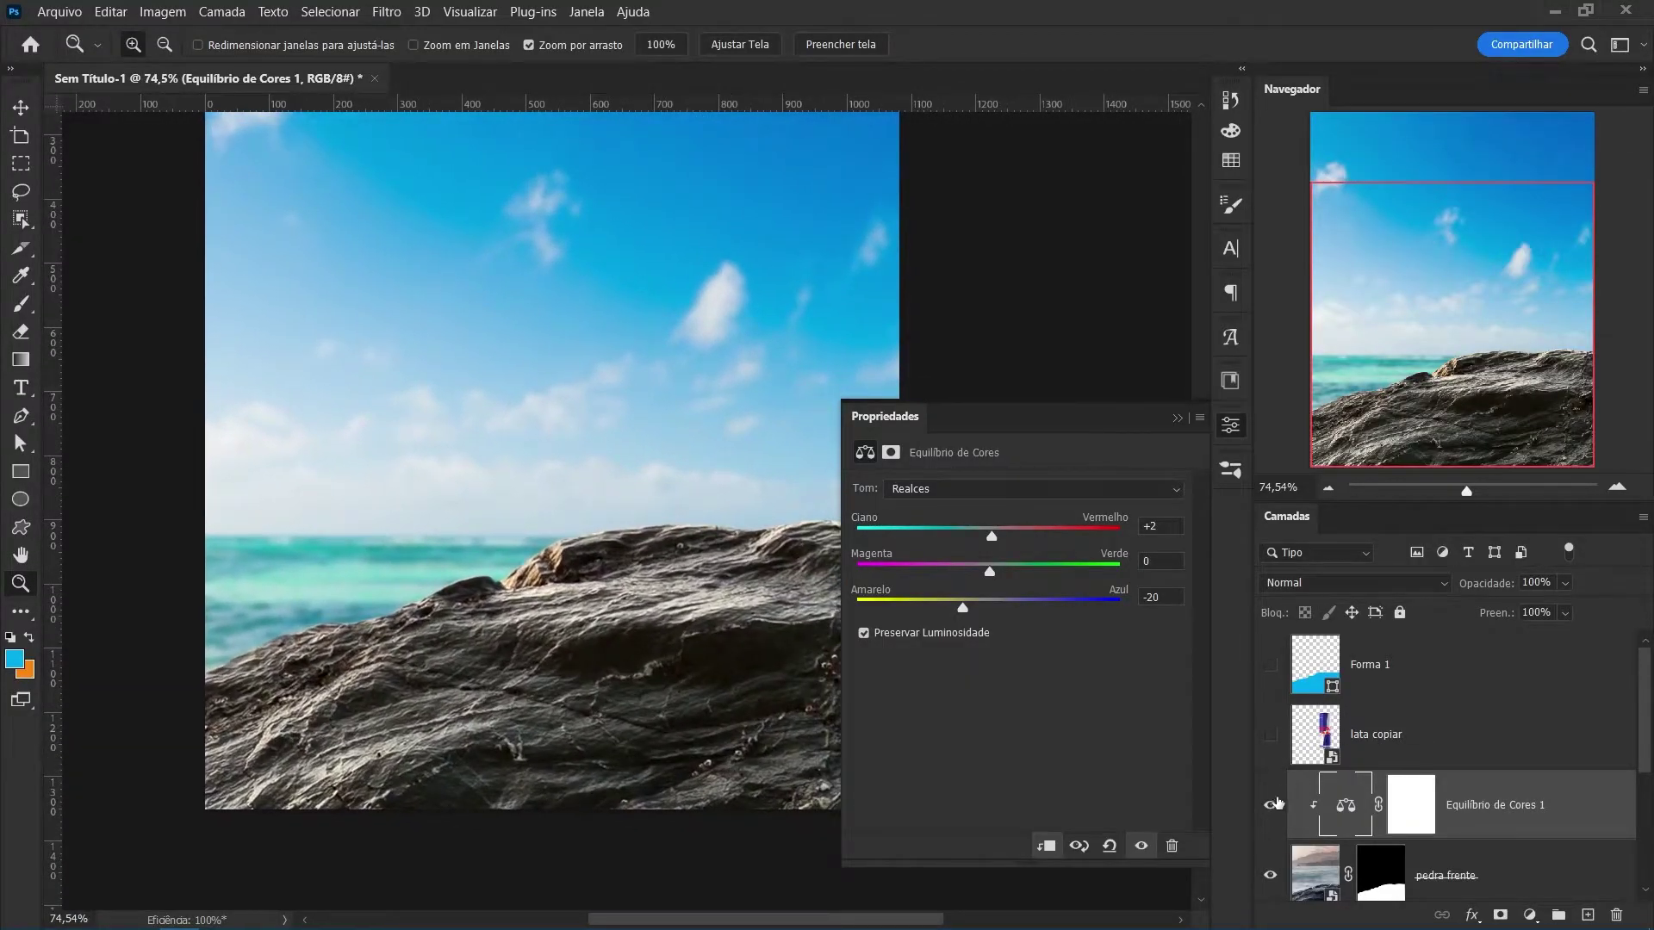
{"action": "left_click", "coordinate": [1270, 806]}
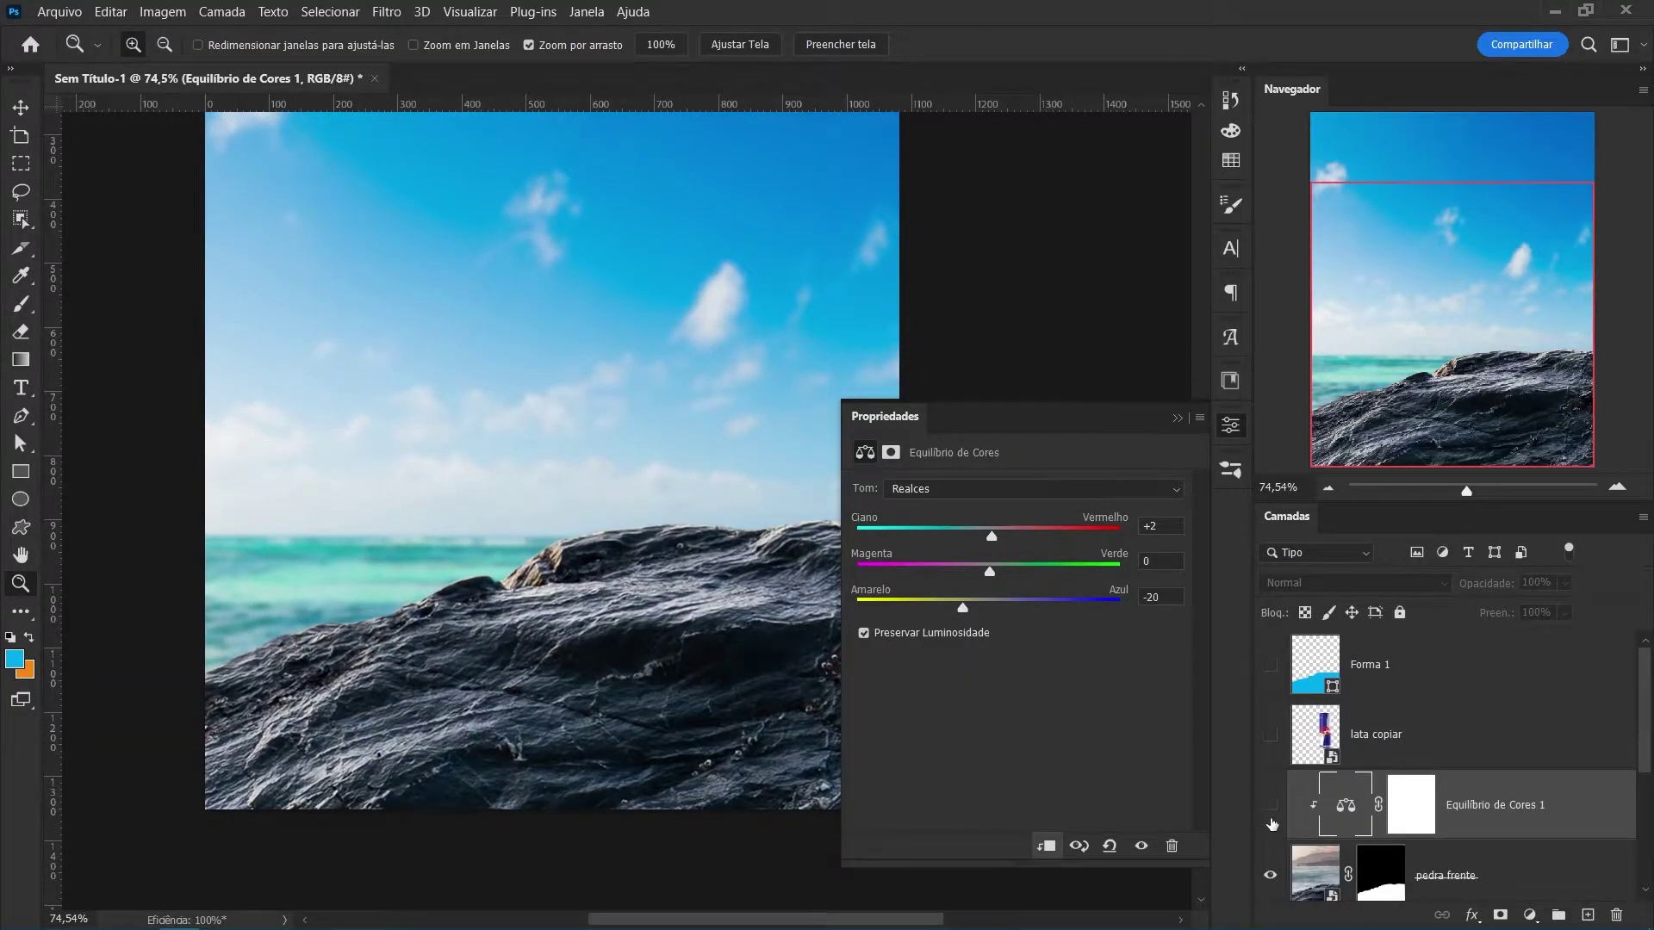
{"action": "left_click", "coordinate": [1278, 828]}
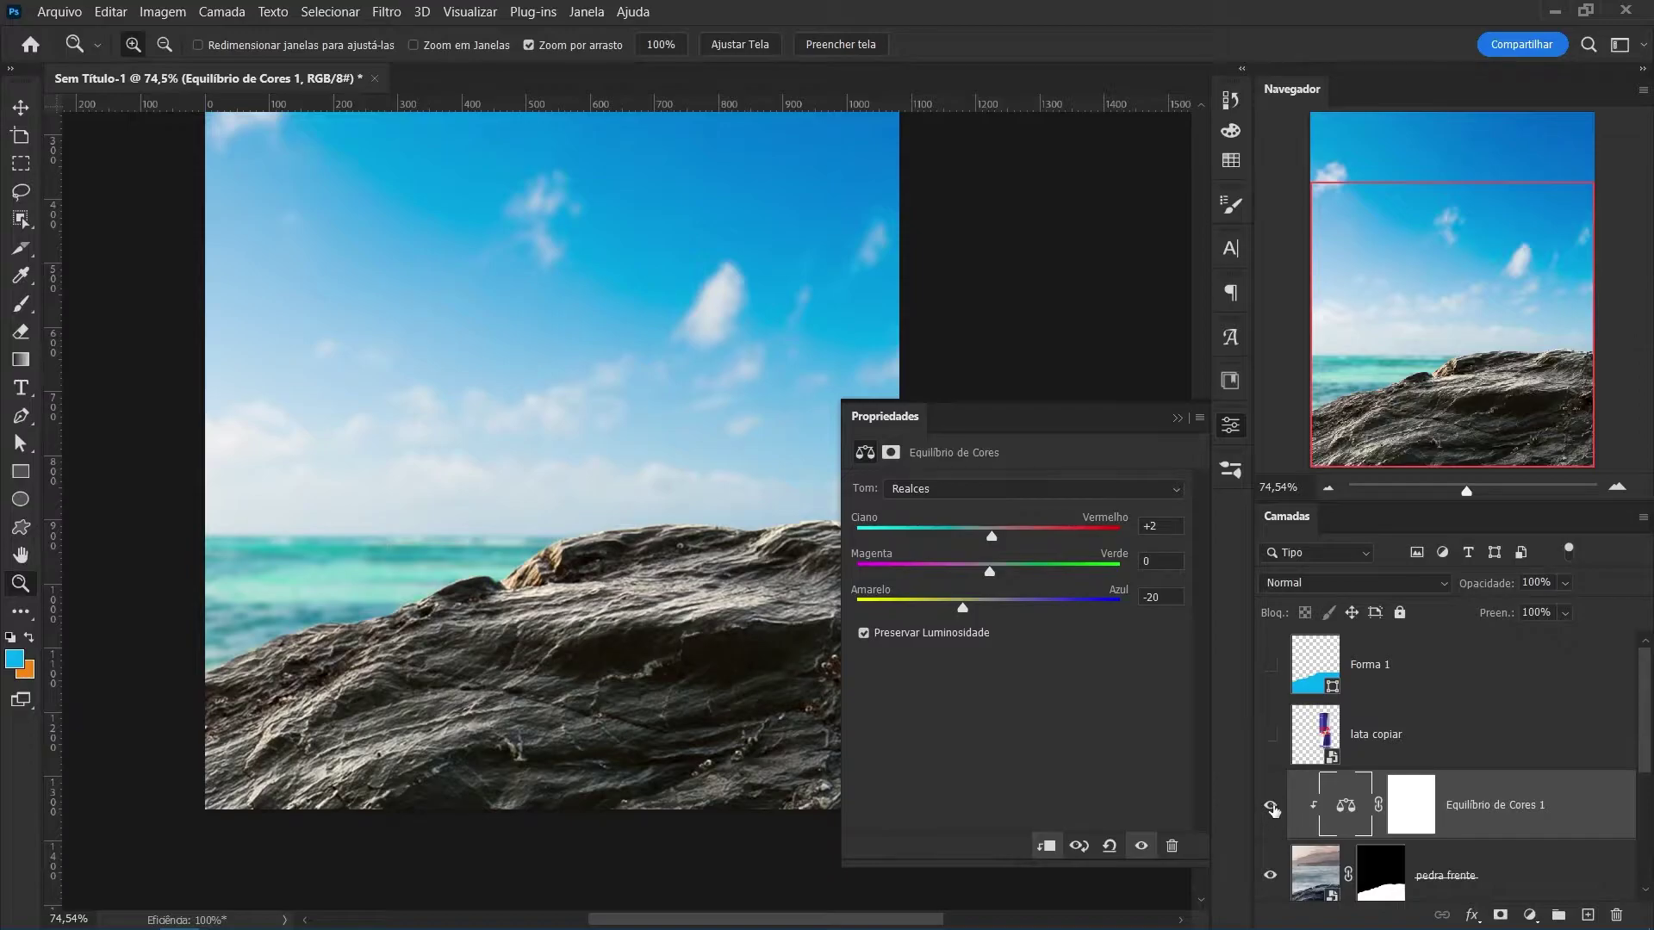
{"action": "key", "text": "ctrl+minus"}
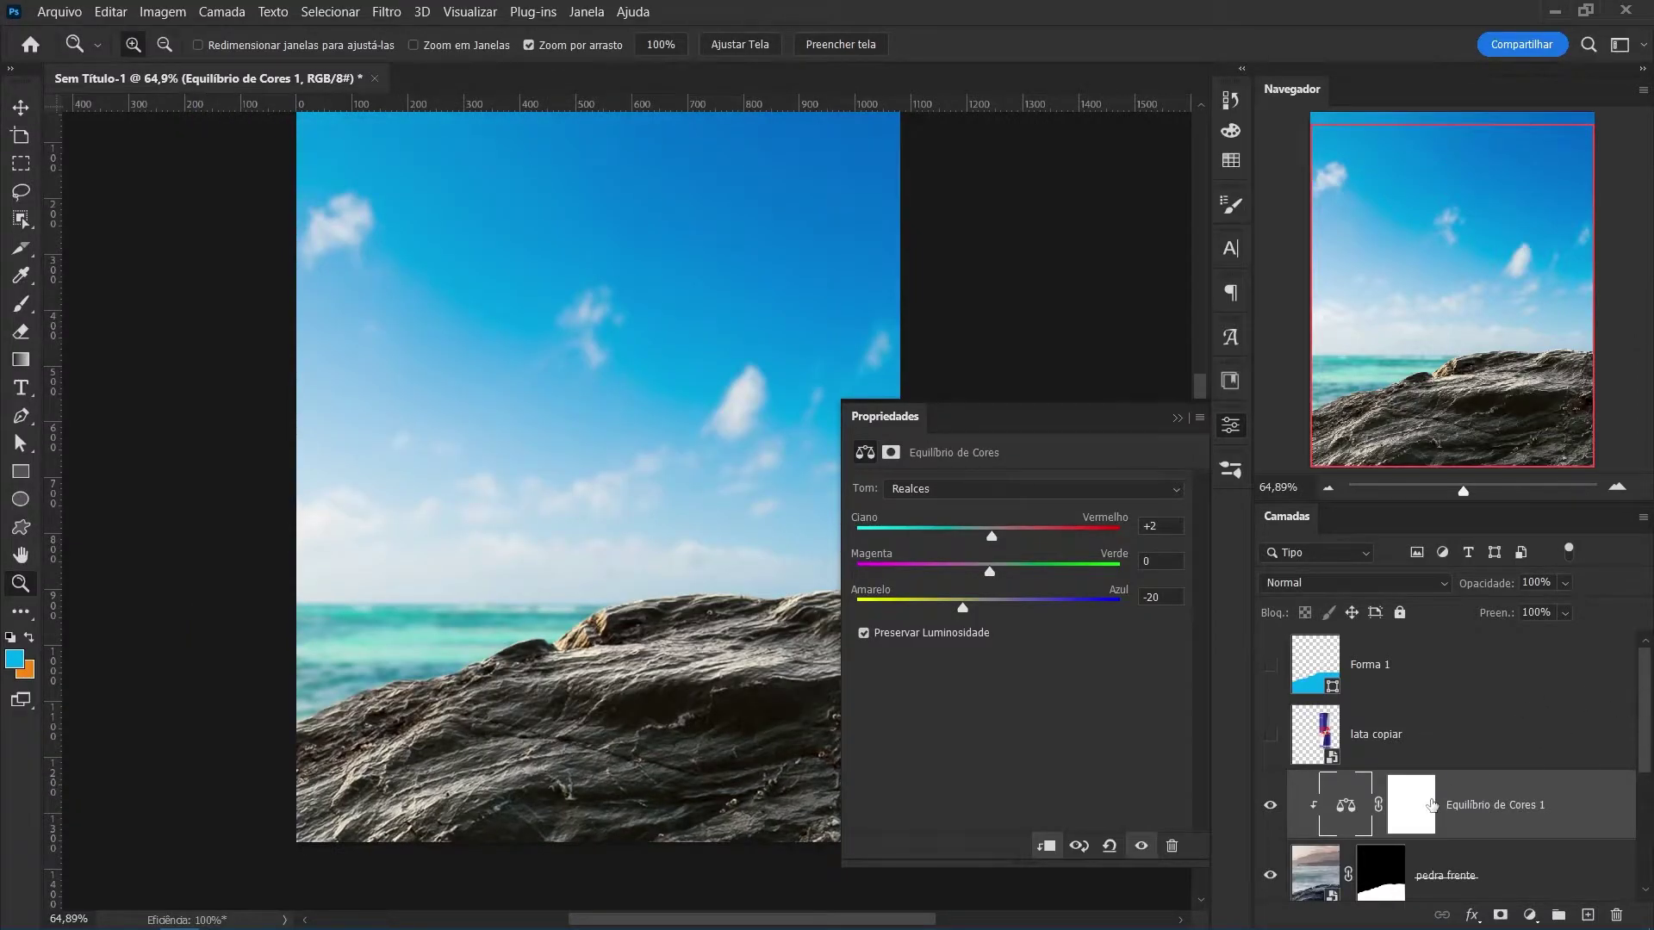
Show the lata copiar can and select the Color Balance layer.
{"action": "left_click", "coordinate": [1272, 737]}
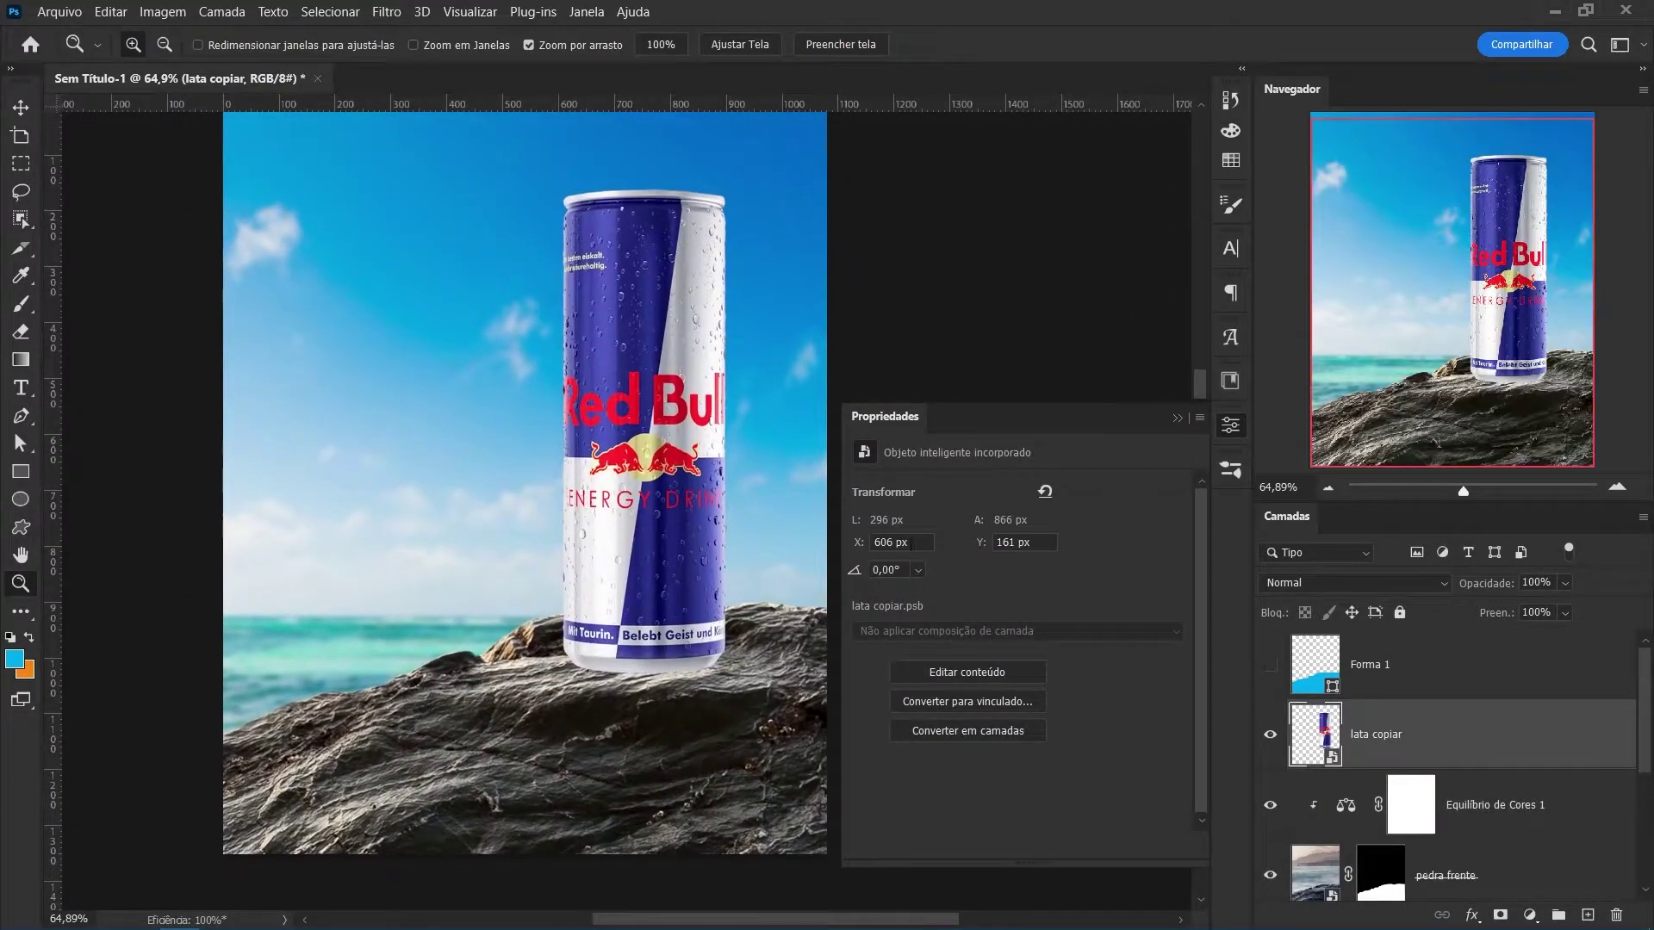
{"action": "left_click_drag", "start_coordinate": [644, 508], "coordinate": [679, 606]}
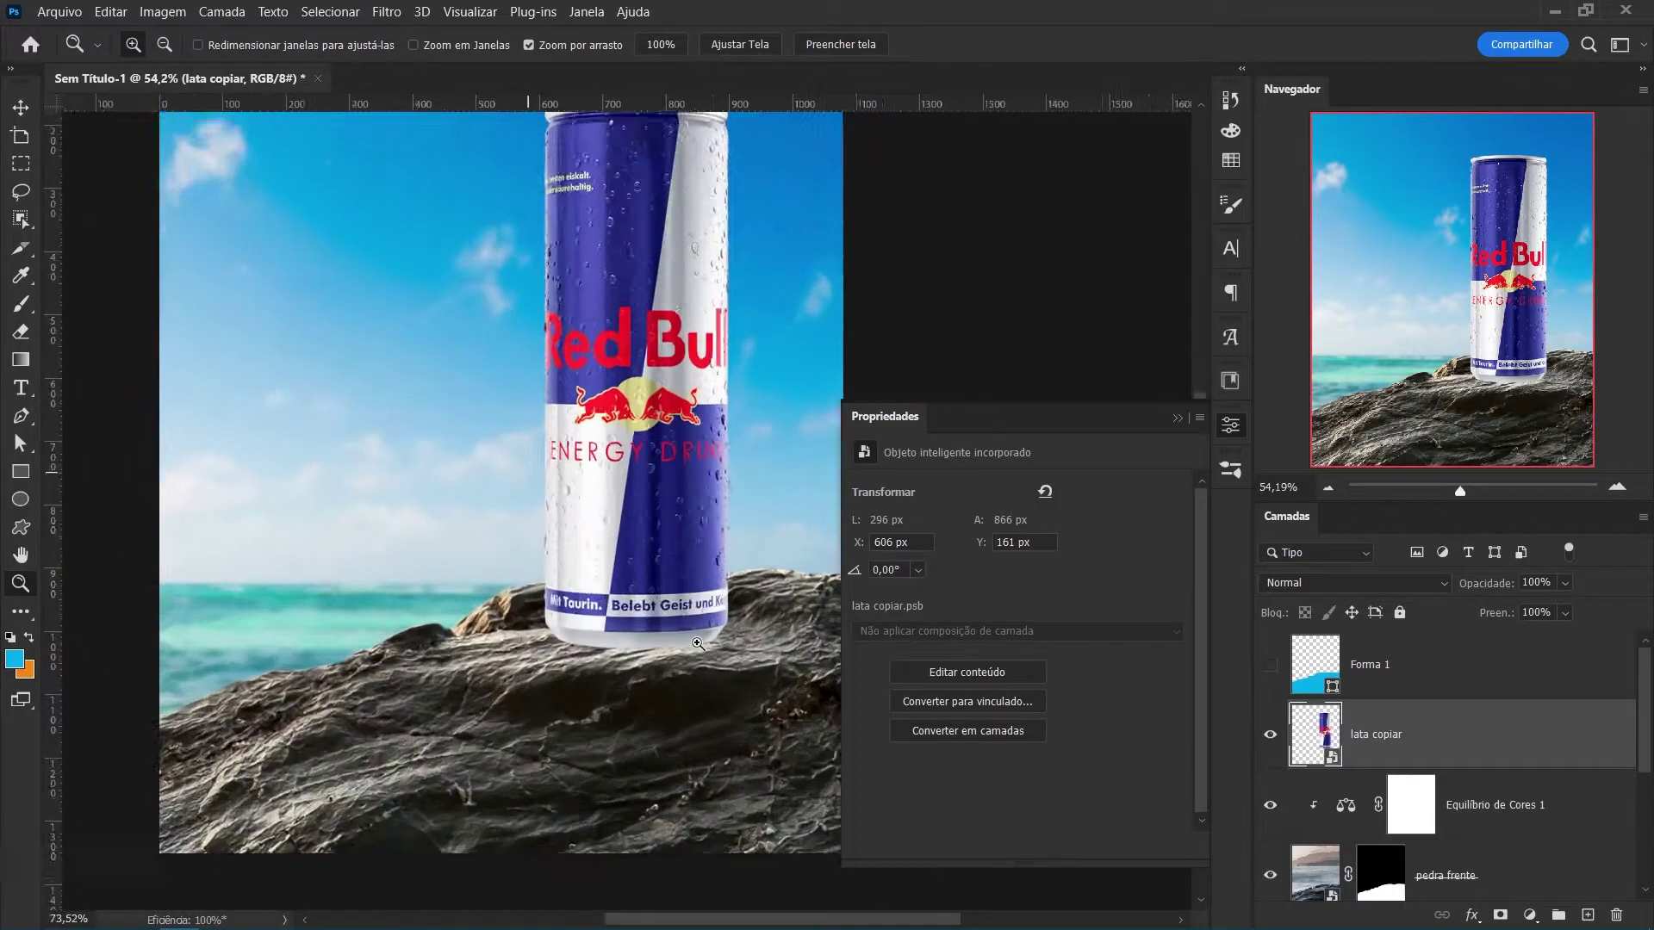
{"action": "key", "text": "v"}
{"action": "scroll", "coordinate": [1463, 673], "scroll_direction": "down", "scroll_amount": 1}
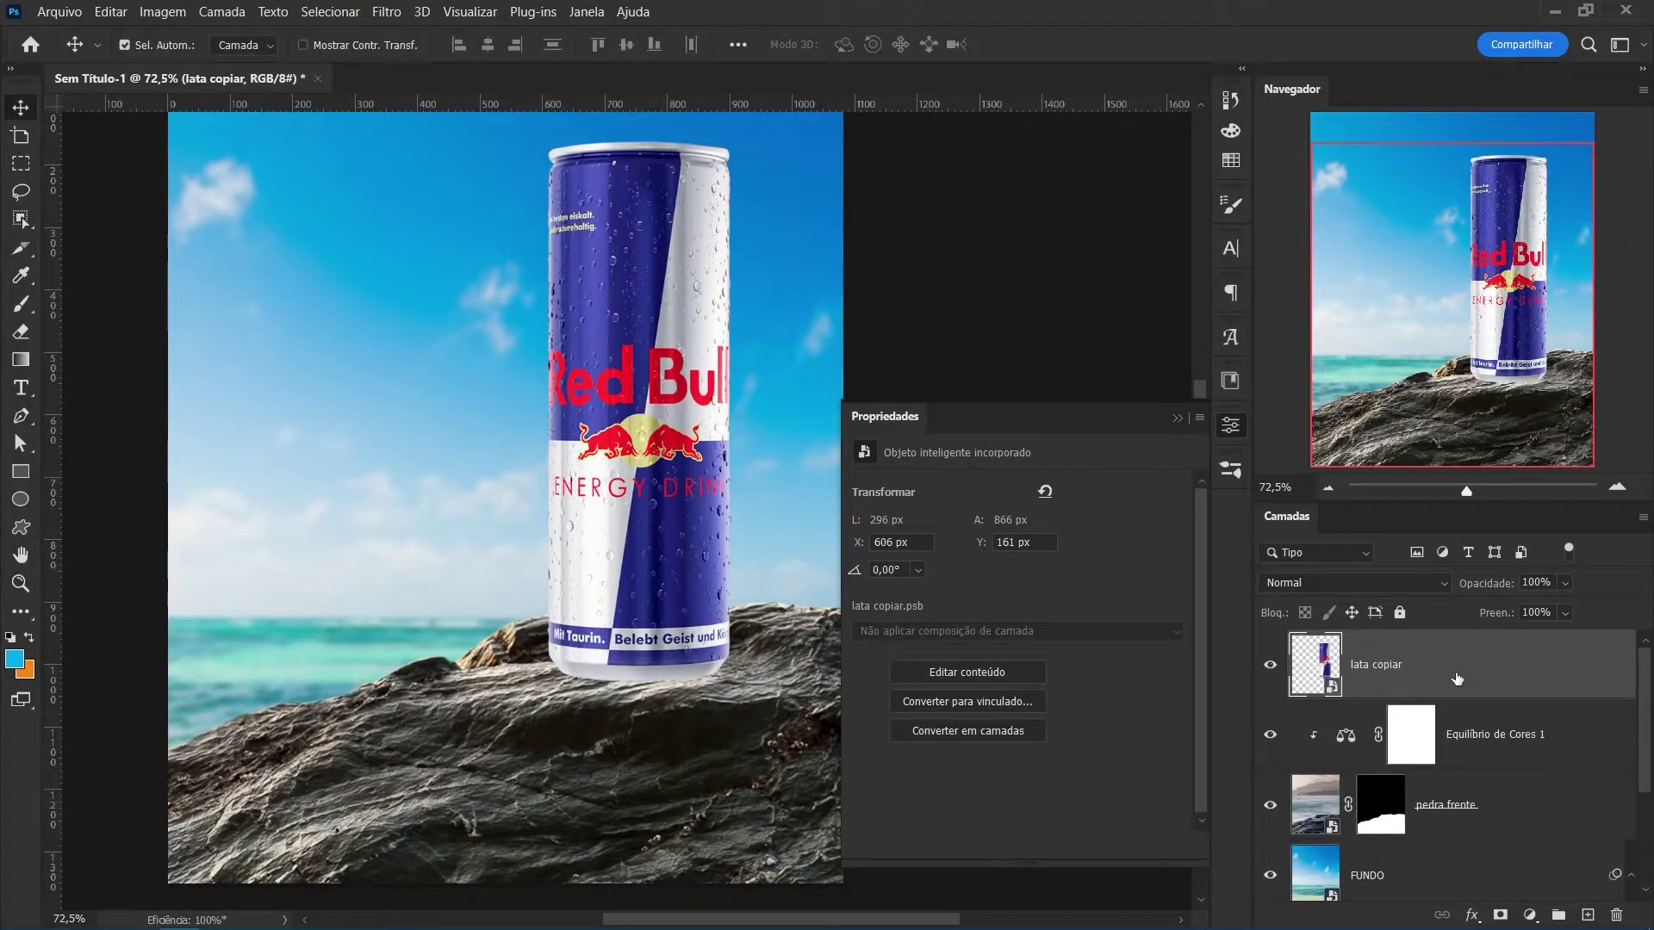
{"action": "left_click", "coordinate": [1499, 755]}
{"action": "scroll", "coordinate": [741, 801], "scroll_direction": "down", "scroll_amount": 2}
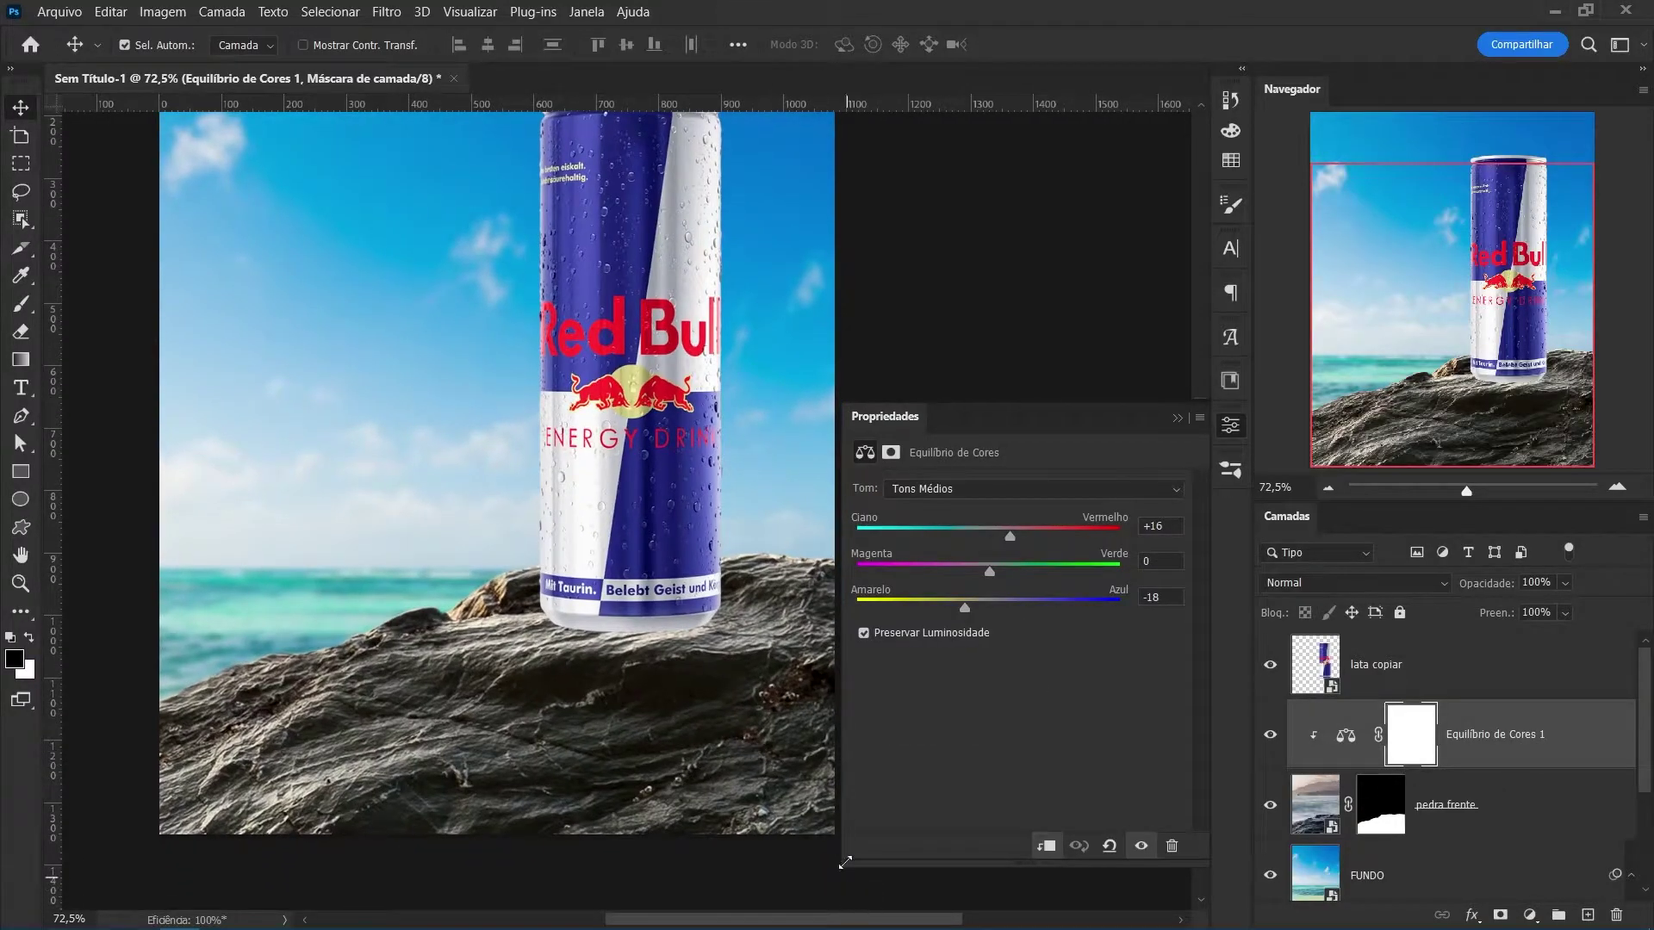
{"action": "key", "text": "ctrl+2"}
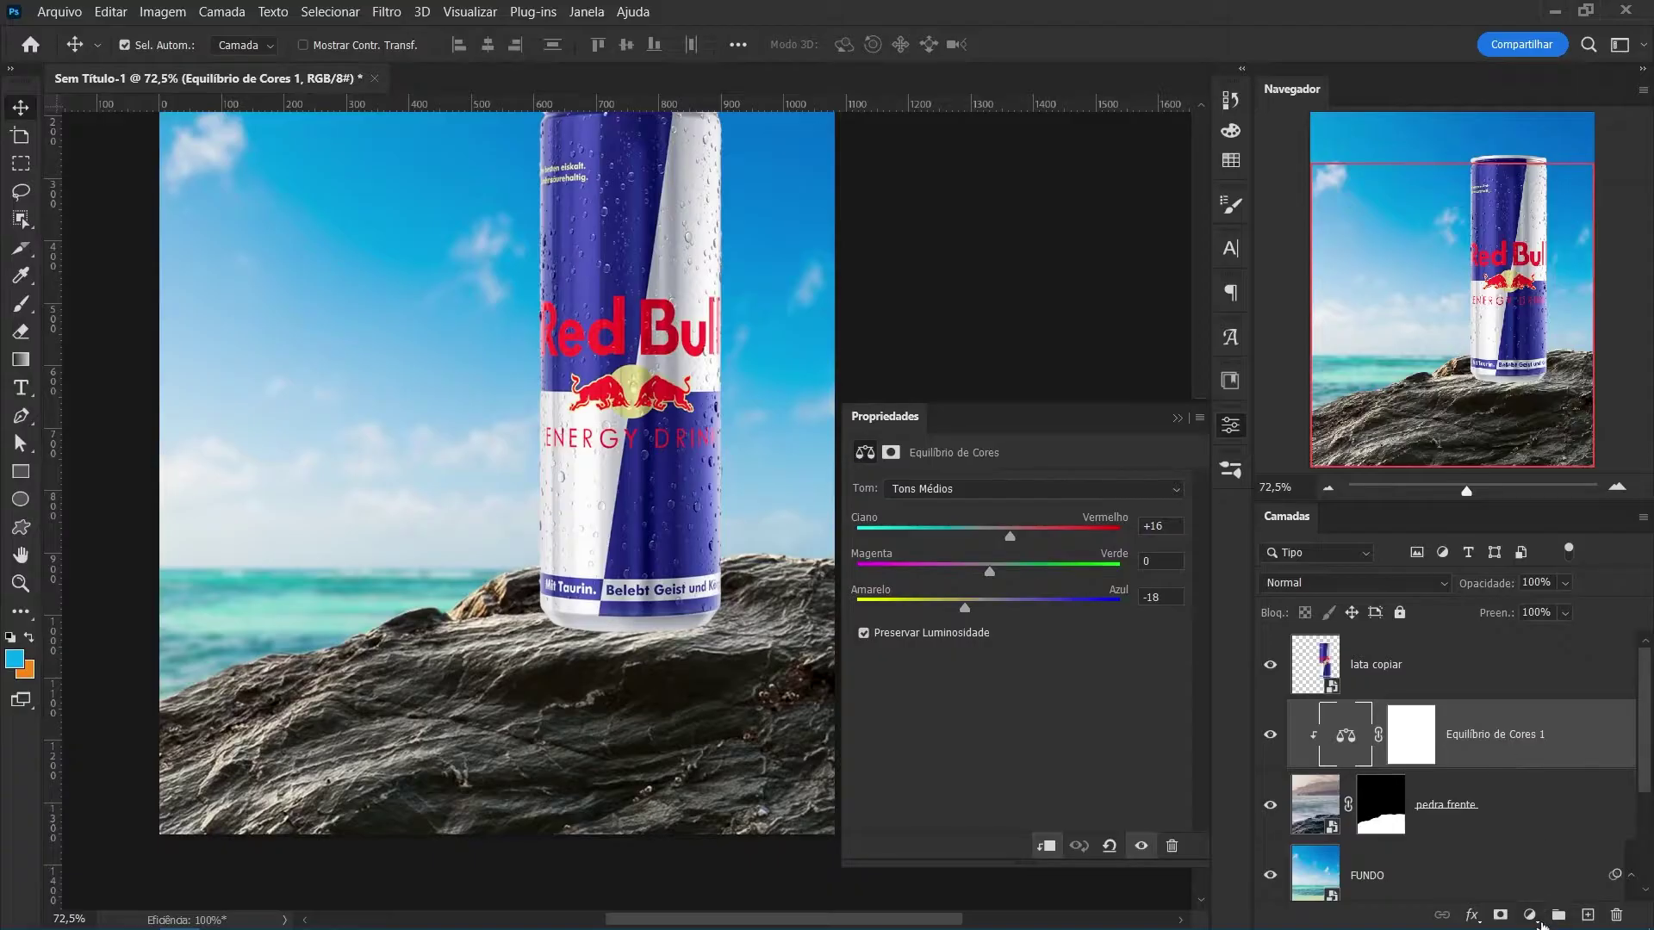
Add an Exposição adjustment at −4 and invert its mask to black.
{"action": "left_click", "coordinate": [1541, 918]}
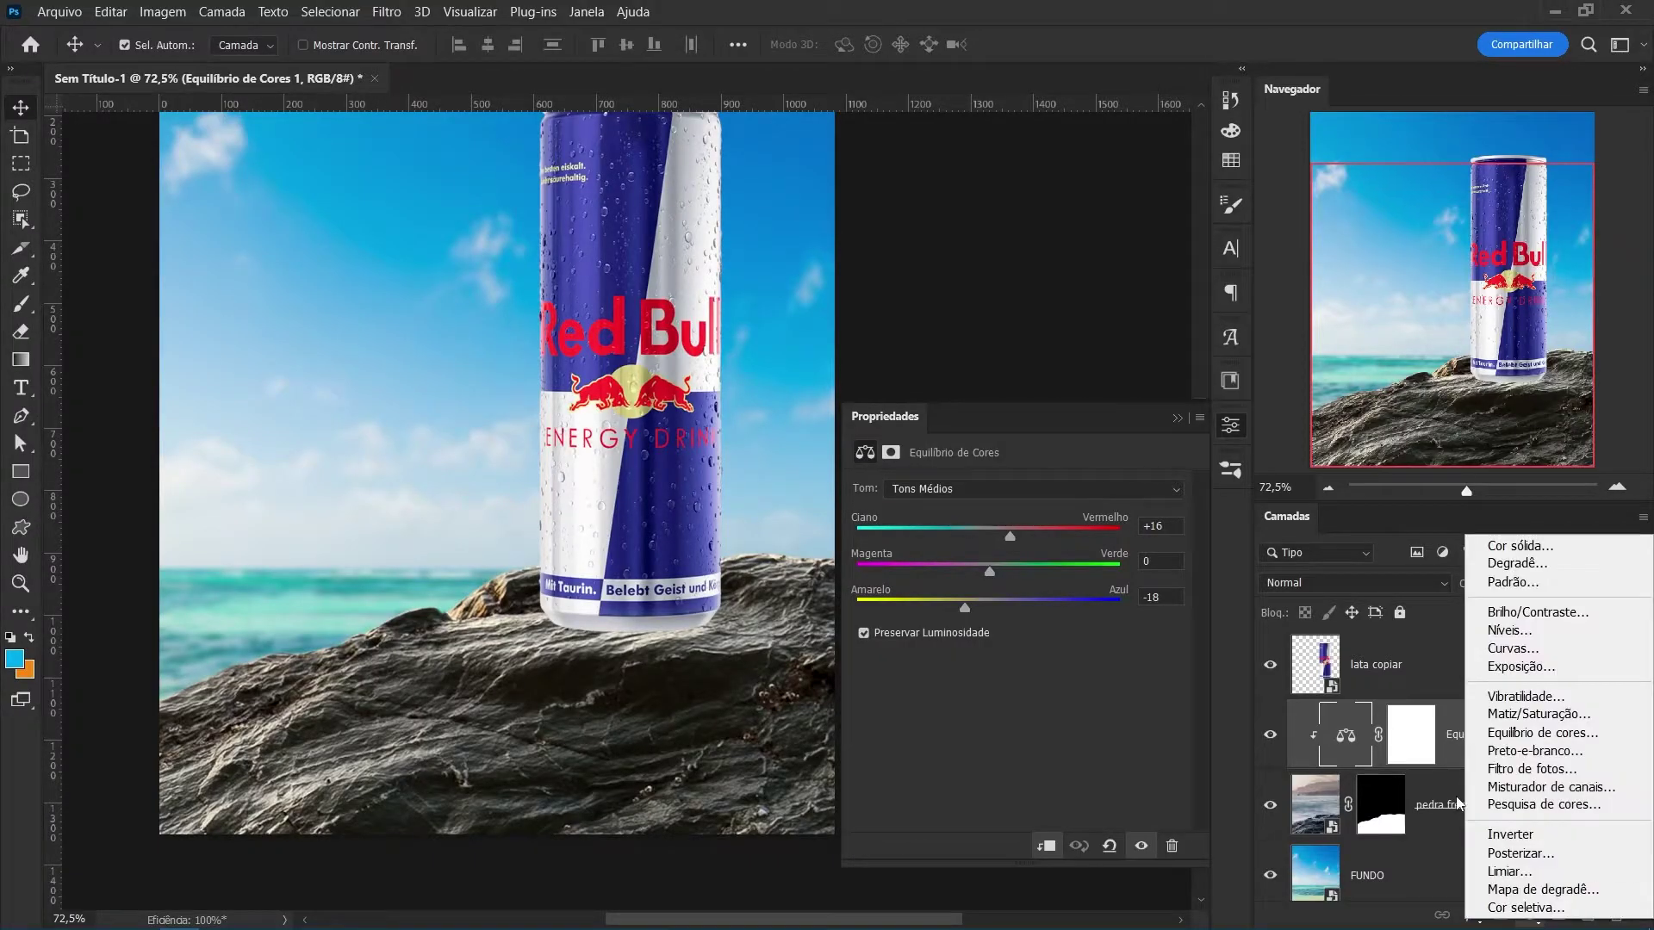
{"action": "left_click", "coordinate": [1503, 670]}
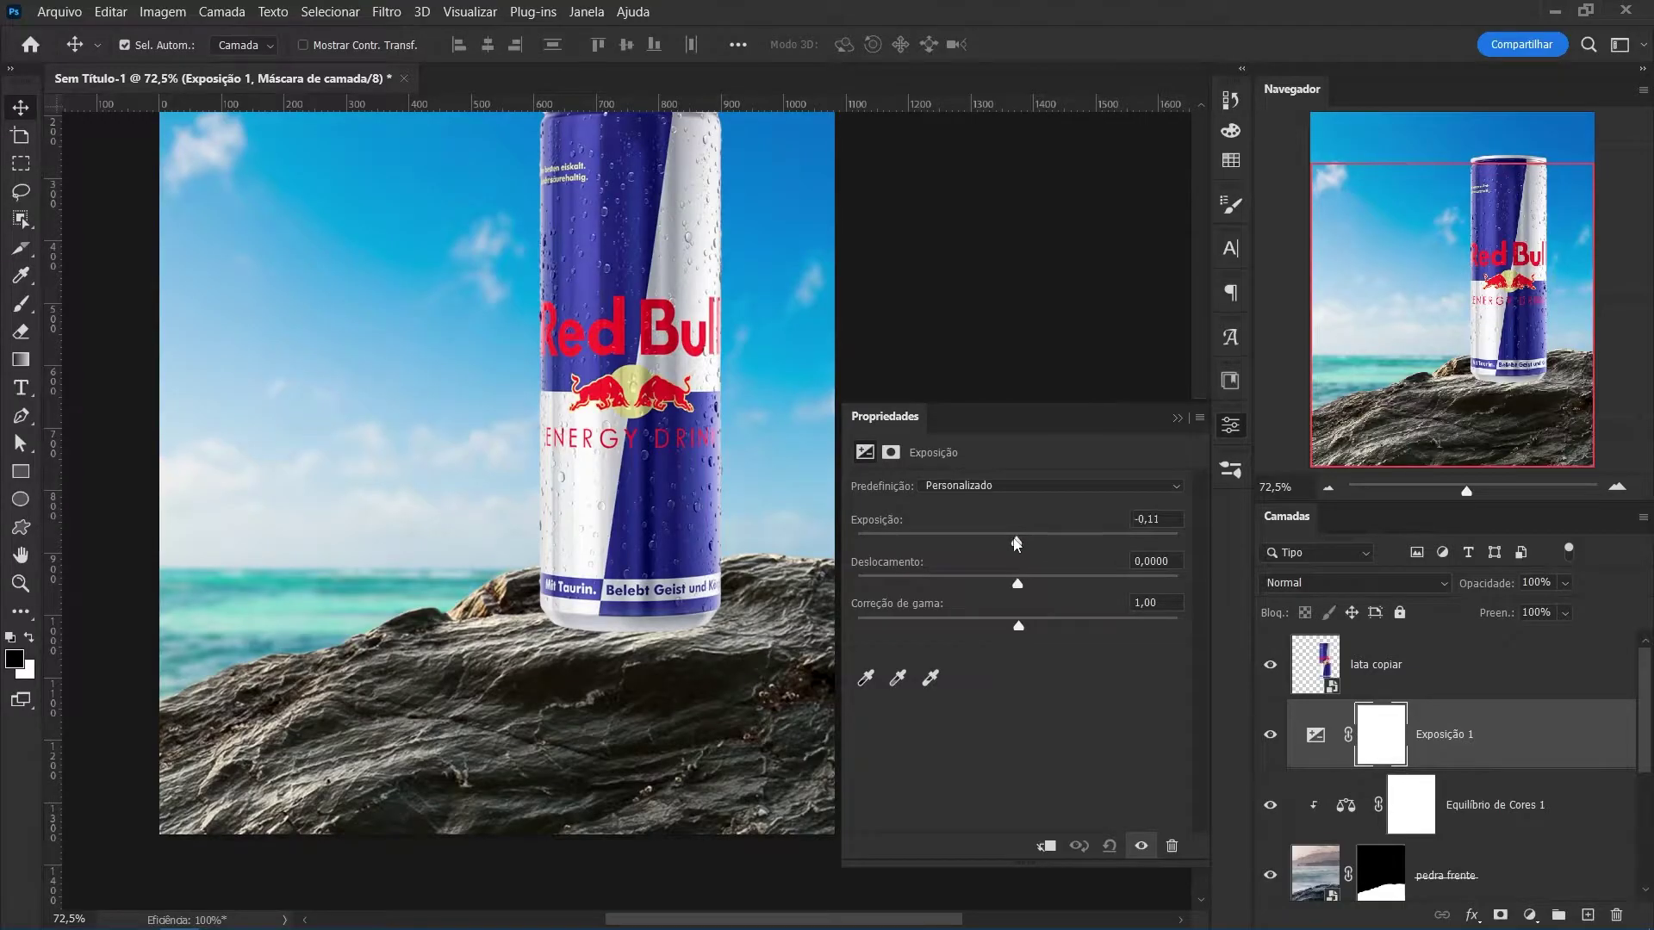
{"action": "left_click_drag", "start_coordinate": [1018, 543], "coordinate": [930, 555]}
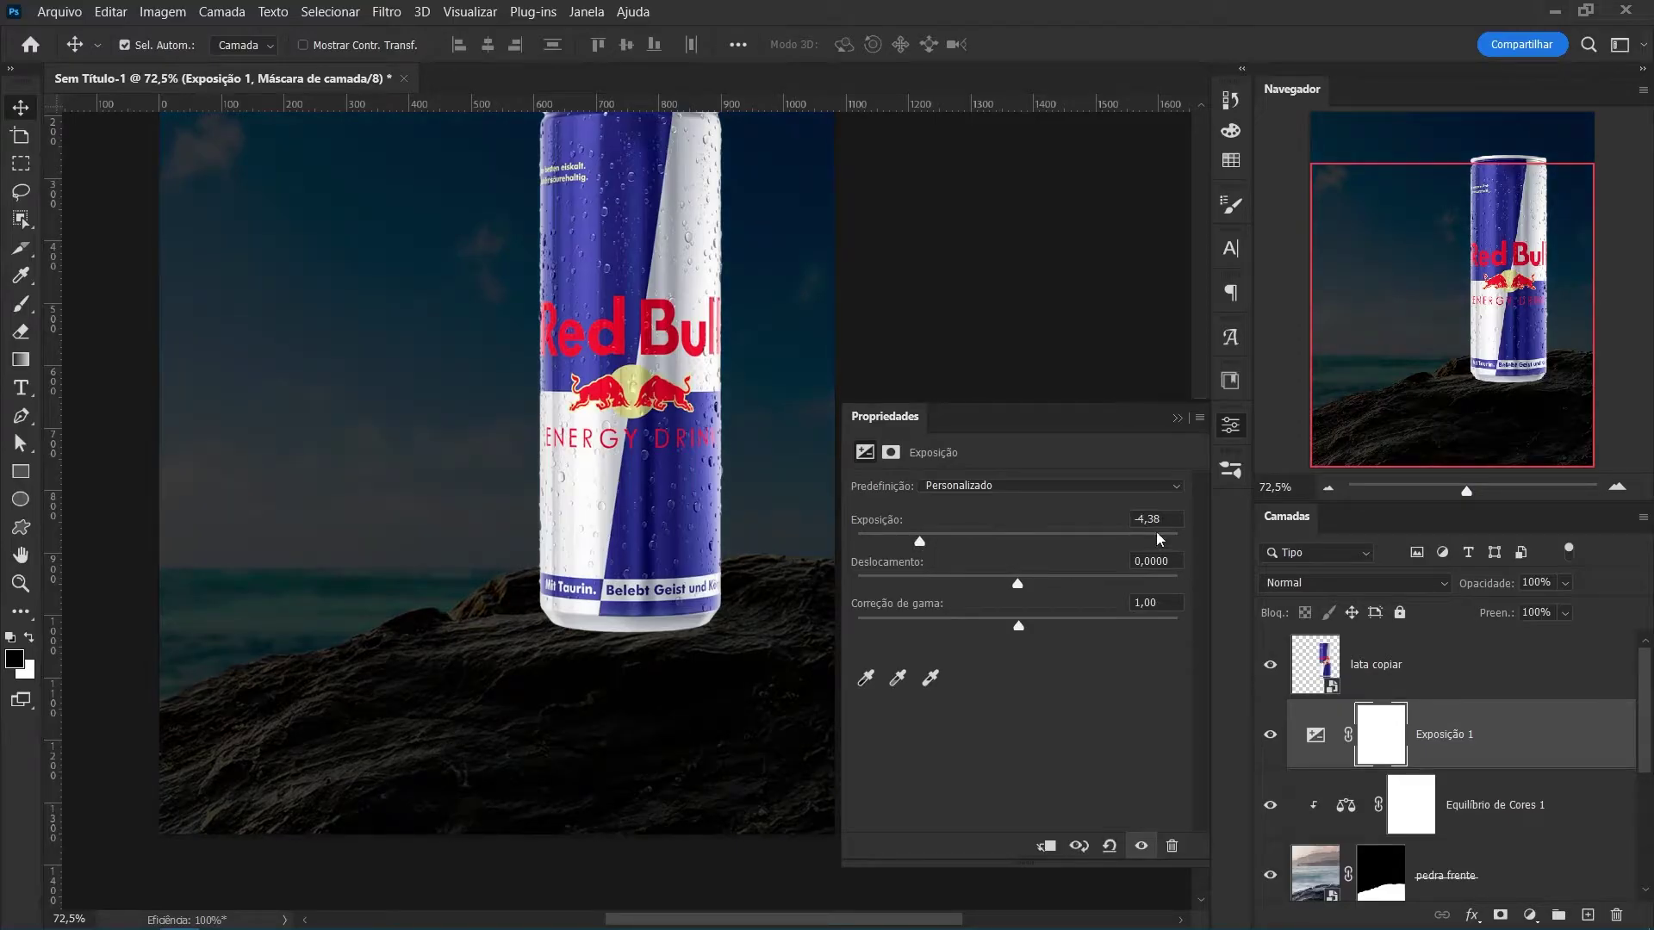
{"action": "type", "text": "4"}
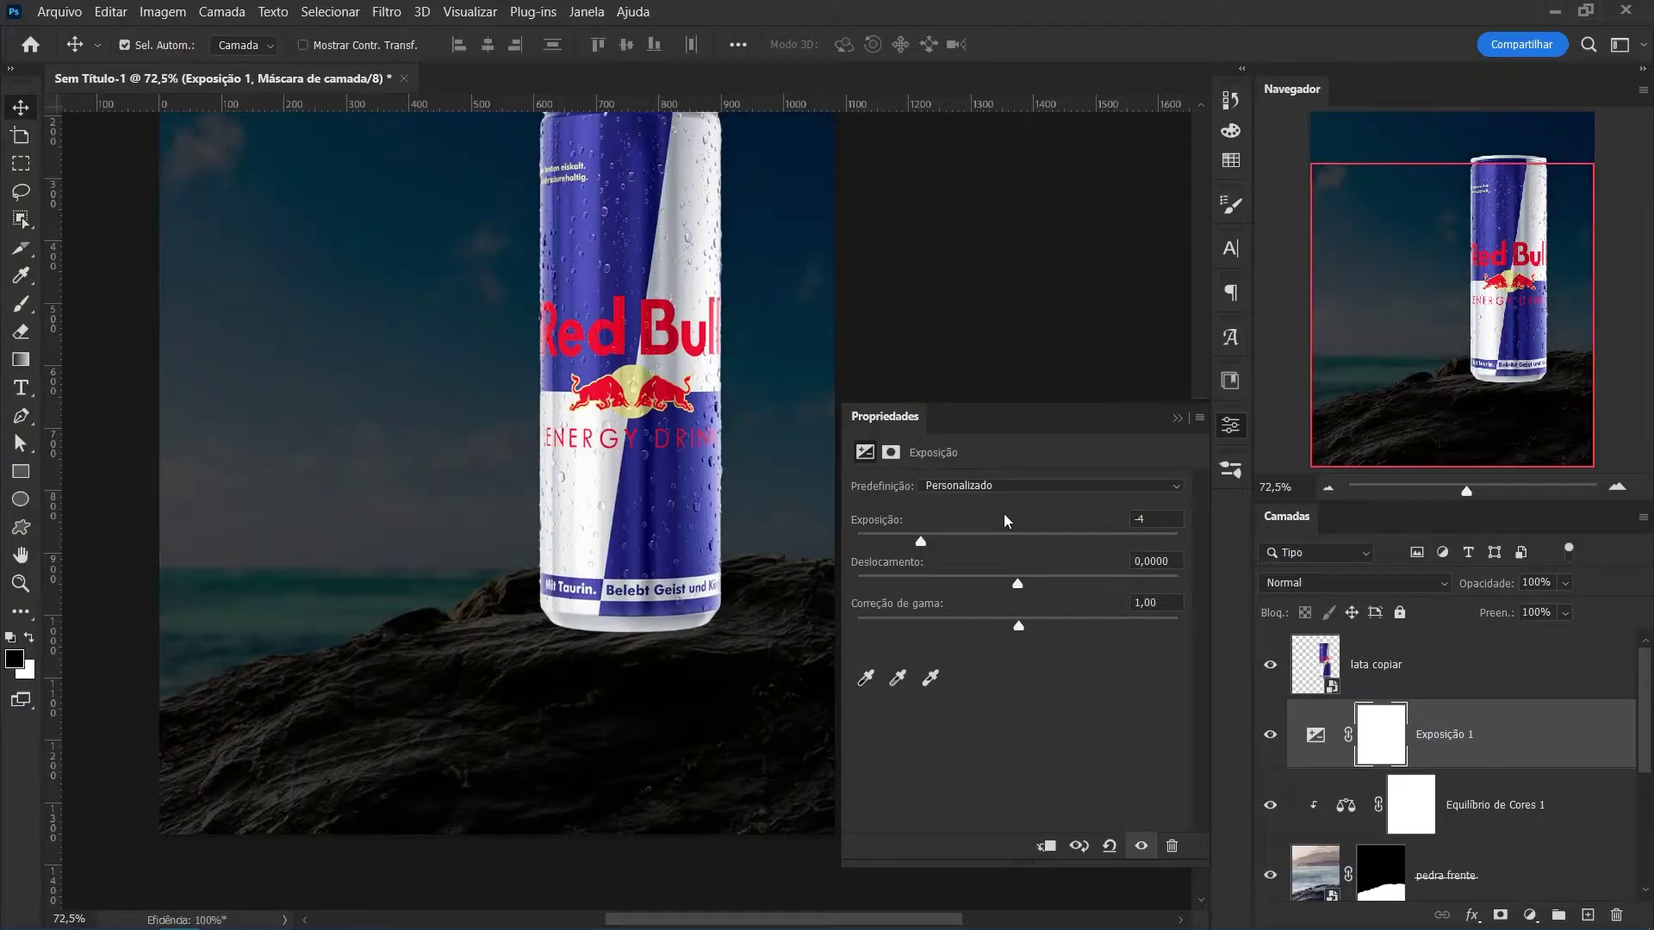
{"action": "left_click", "coordinate": [1388, 731]}
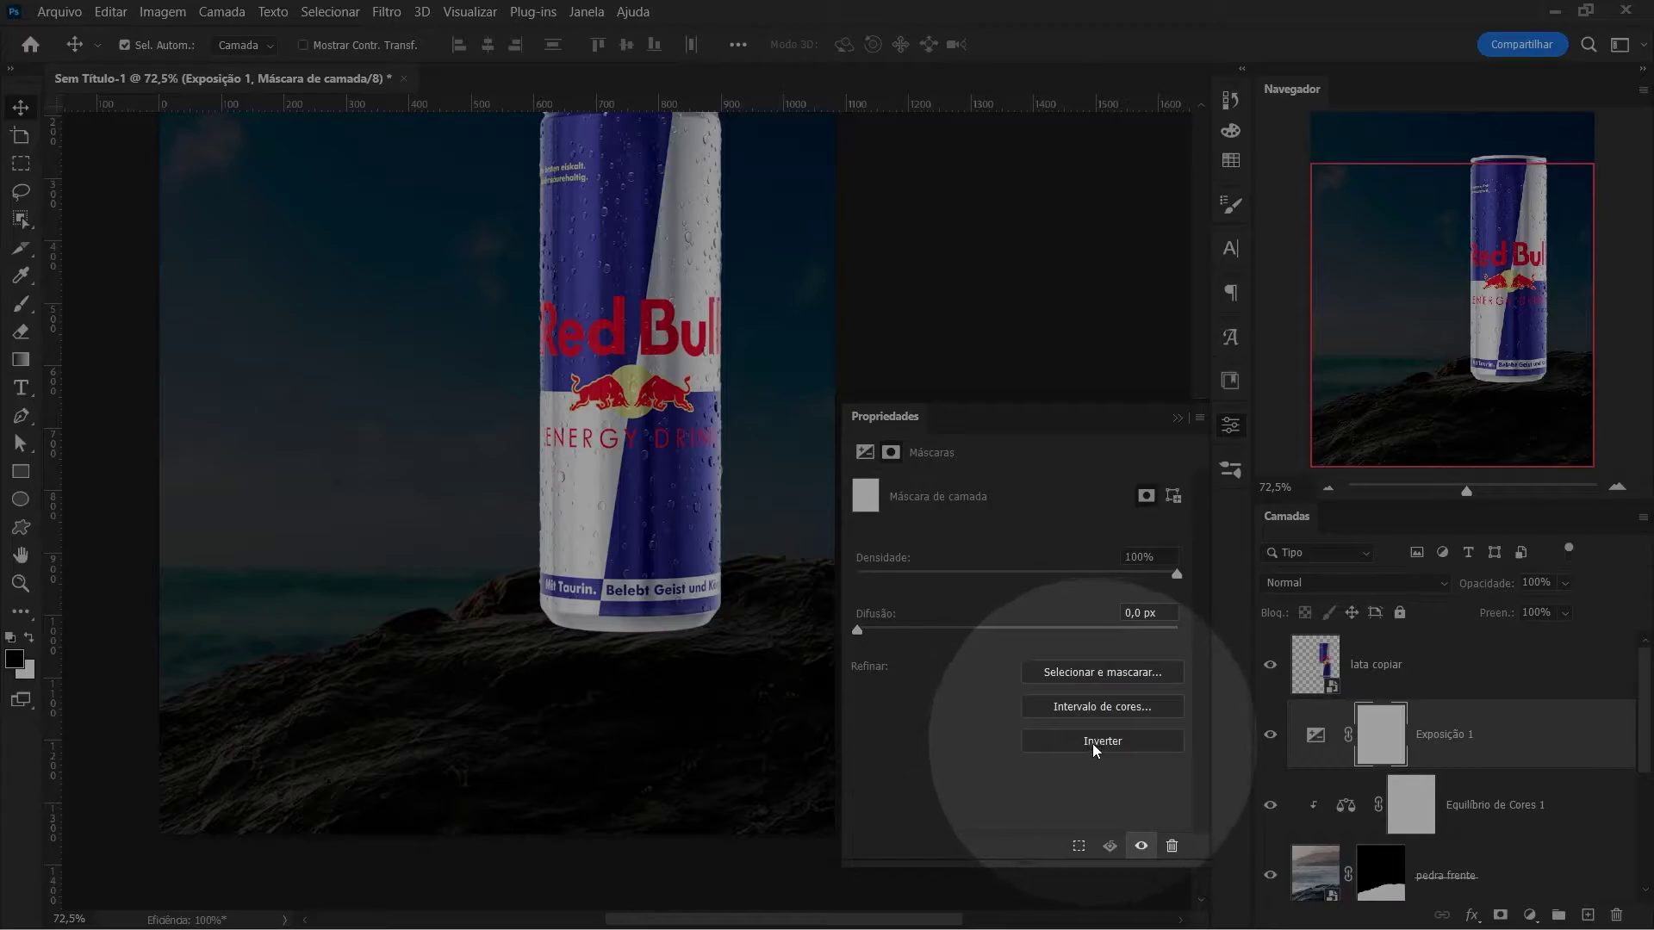
{"action": "left_click", "coordinate": [1092, 743]}
Set up a flattened, fully soft elliptical brush of about 109 px for the shadow.
{"action": "key", "text": "z"}
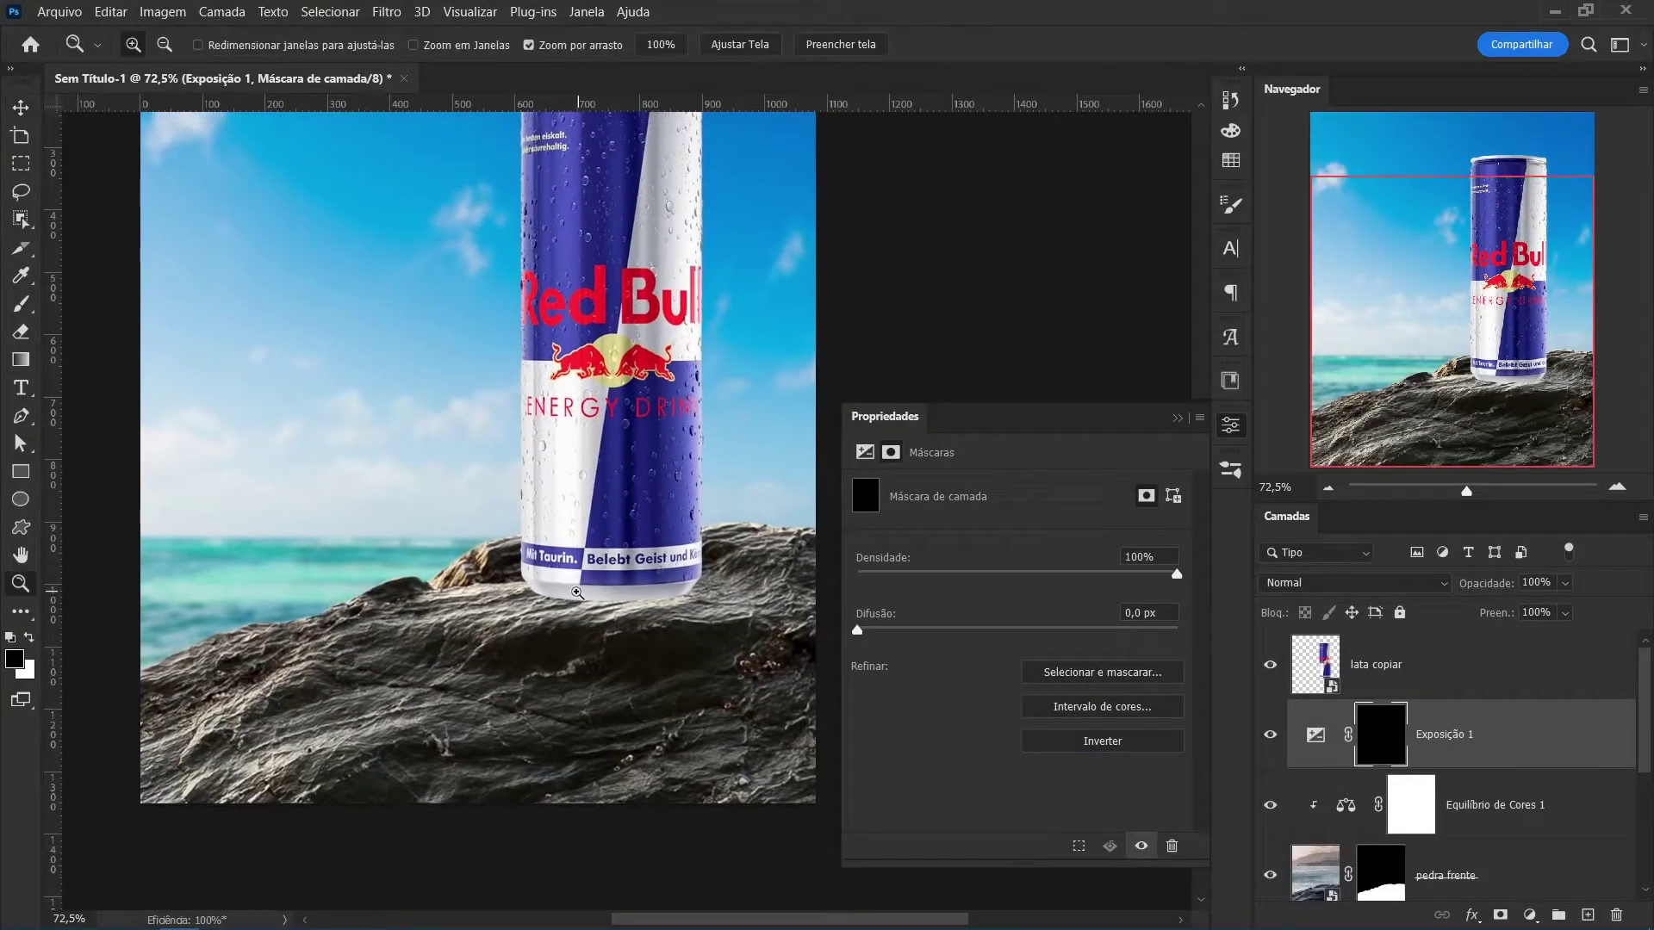
{"action": "left_click_drag", "start_coordinate": [577, 592], "coordinate": [629, 593]}
{"action": "key", "text": "b"}
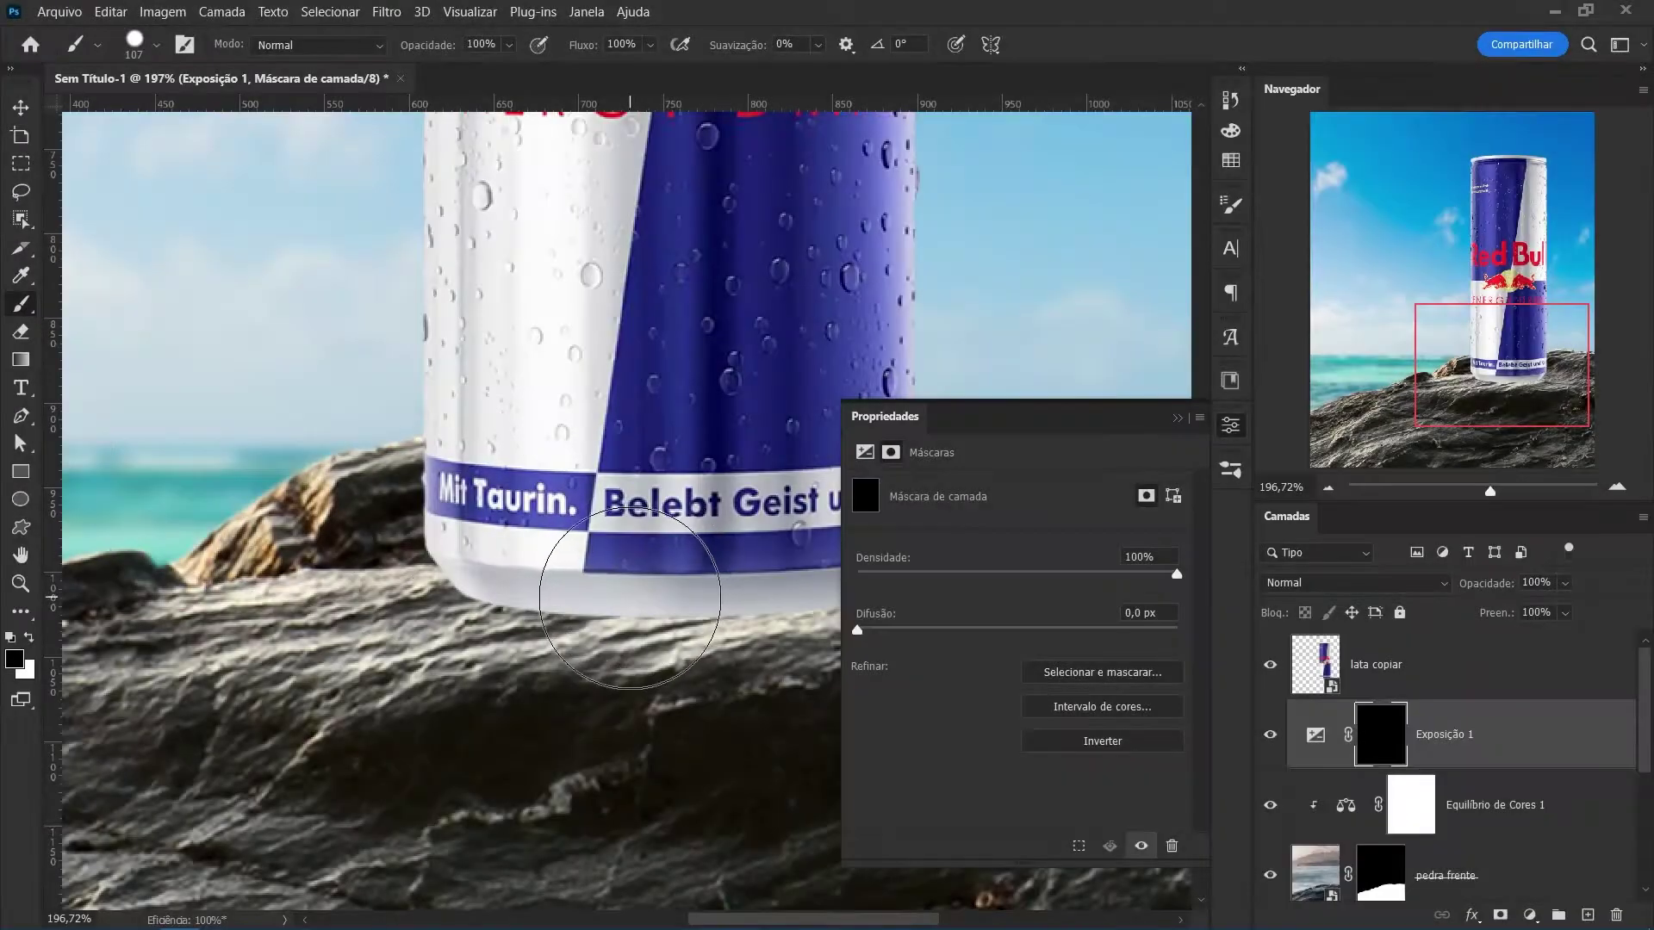
{"action": "right_click", "coordinate": [640, 539]}
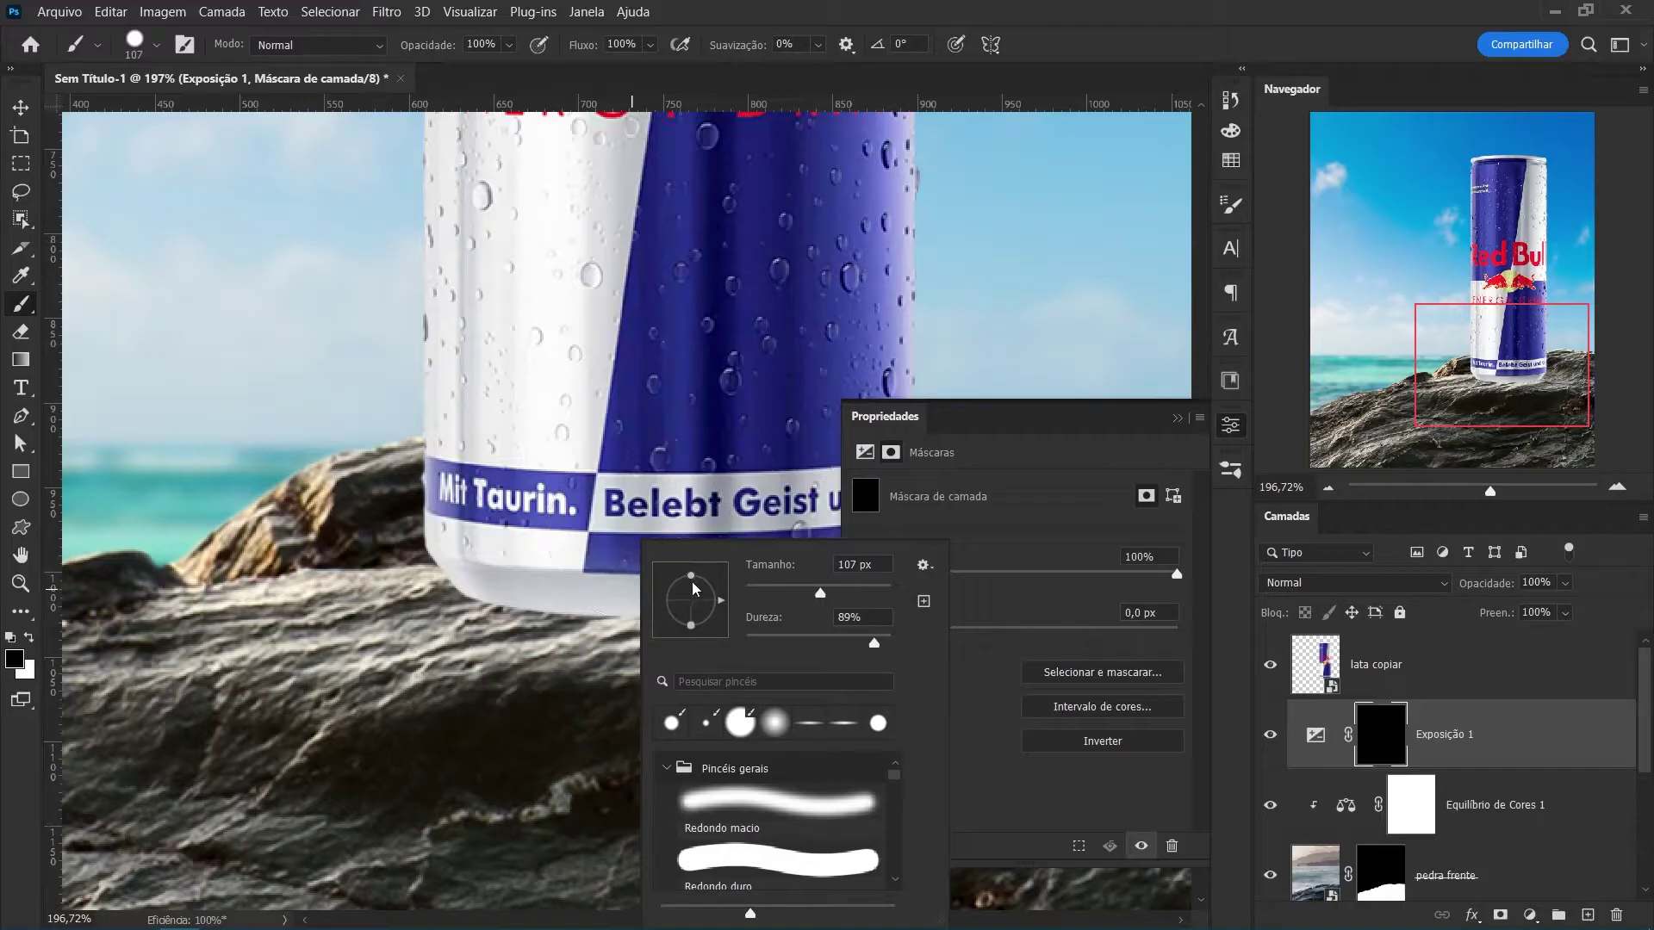
{"action": "left_click_drag", "start_coordinate": [694, 584], "coordinate": [697, 600]}
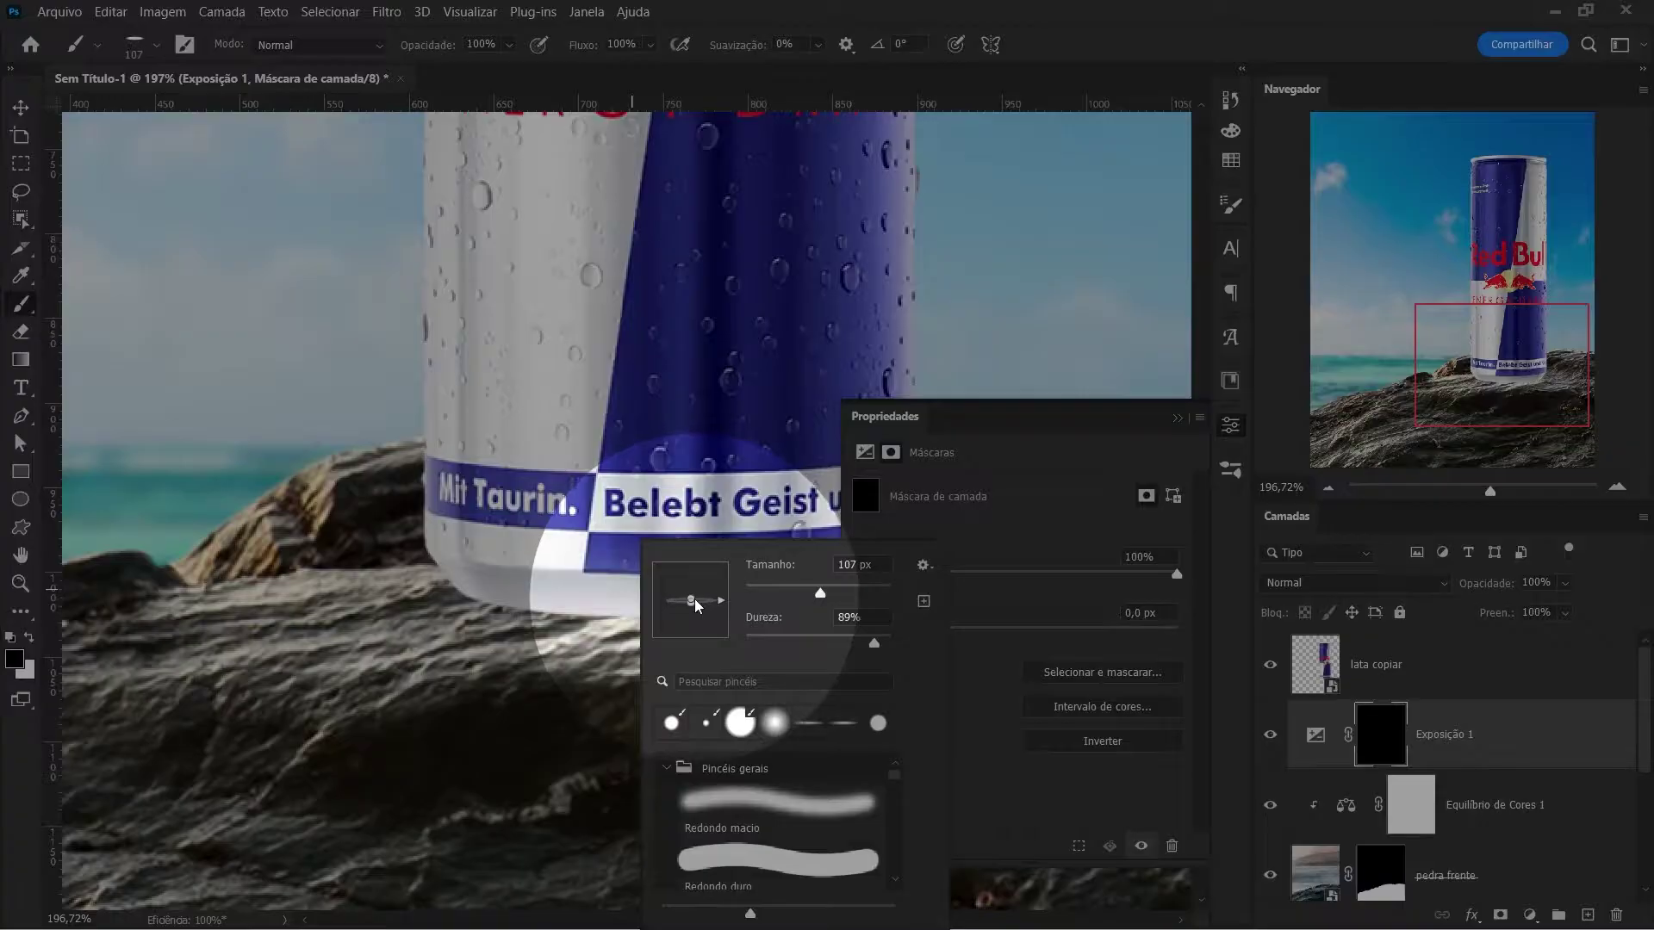
{"action": "left_click_drag", "start_coordinate": [462, 609], "coordinate": [482, 610]}
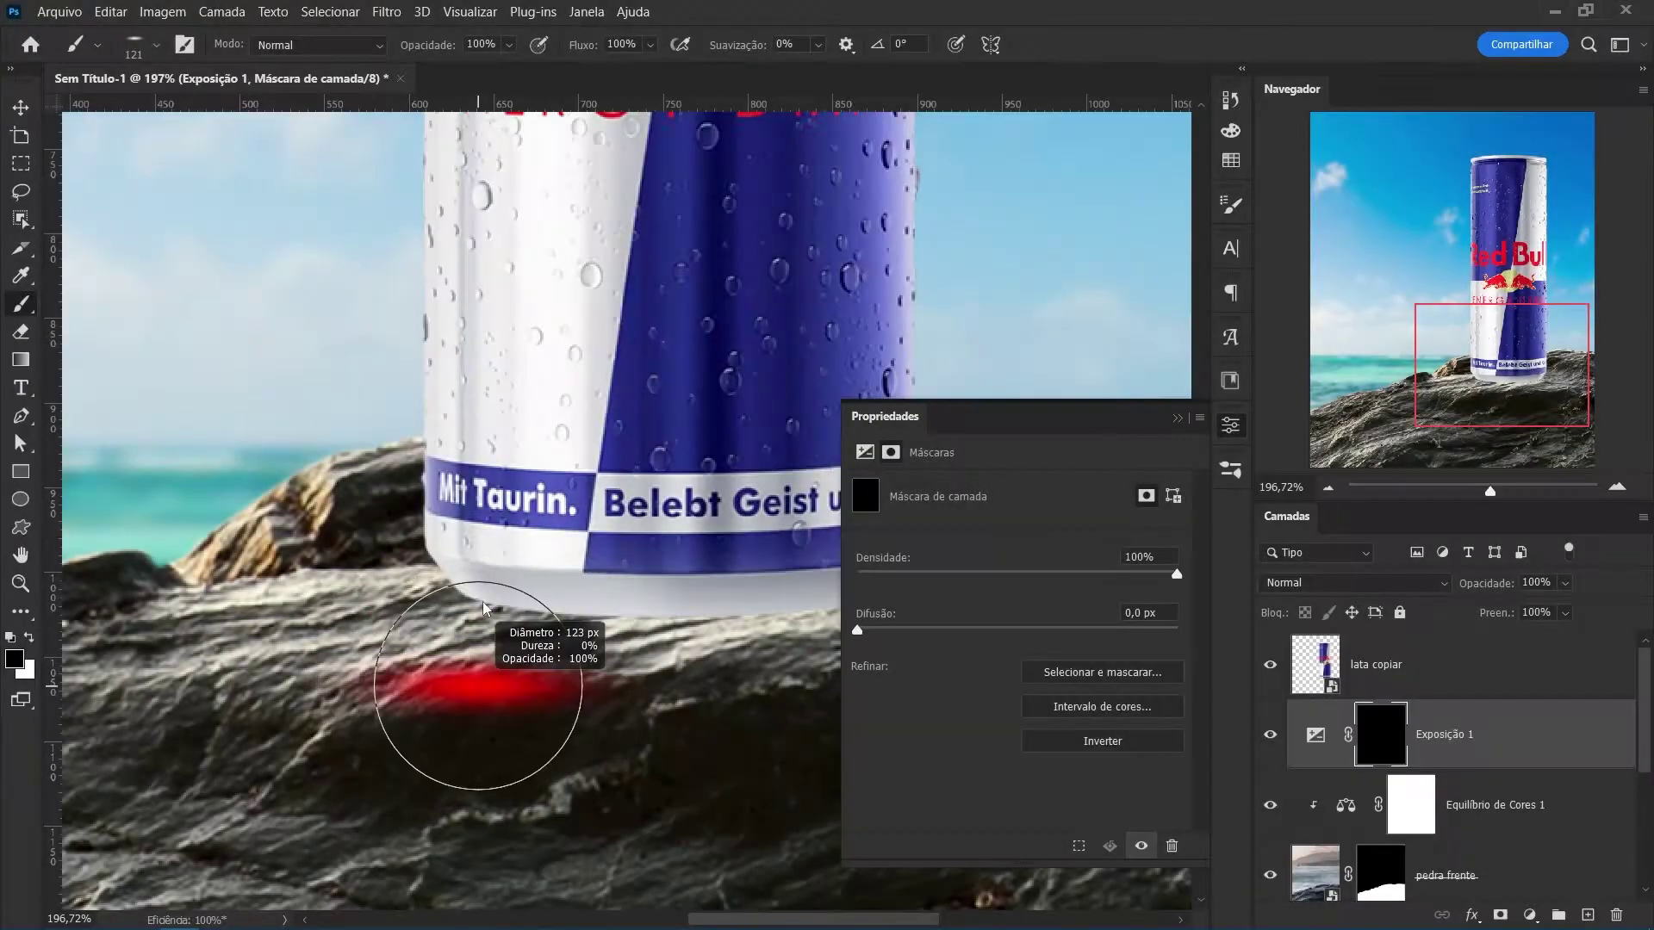
{"action": "left_click_drag", "start_coordinate": [483, 637], "coordinate": [522, 639]}
{"action": "right_click", "coordinate": [575, 626]}
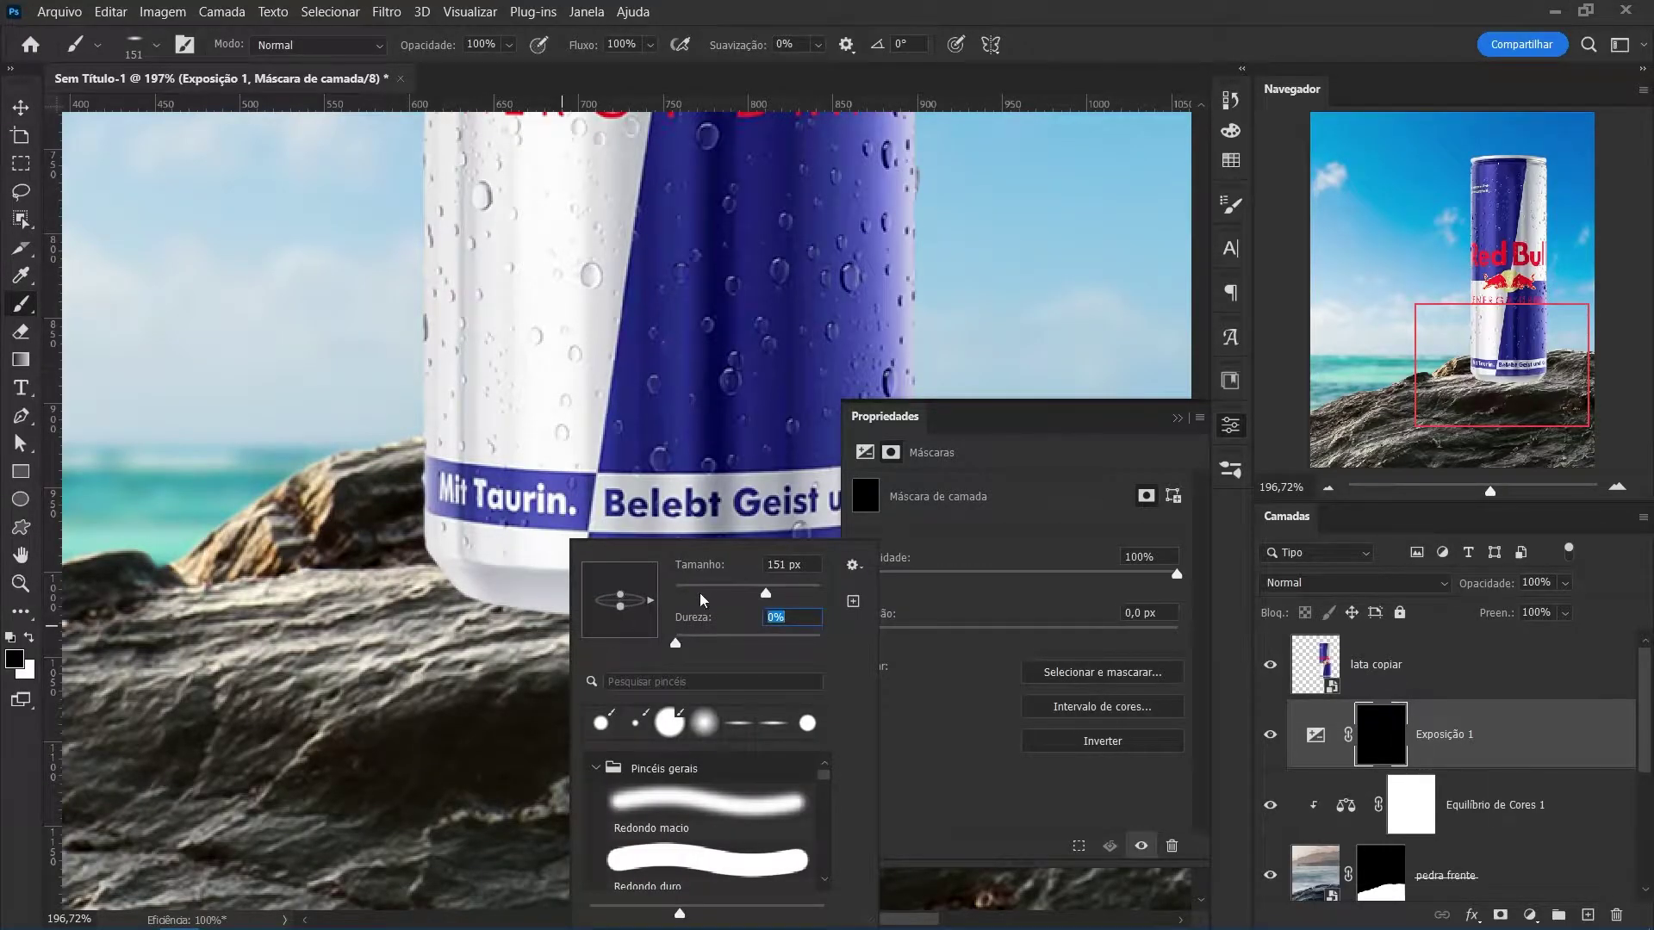
{"action": "left_click_drag", "start_coordinate": [495, 638], "coordinate": [579, 629]}
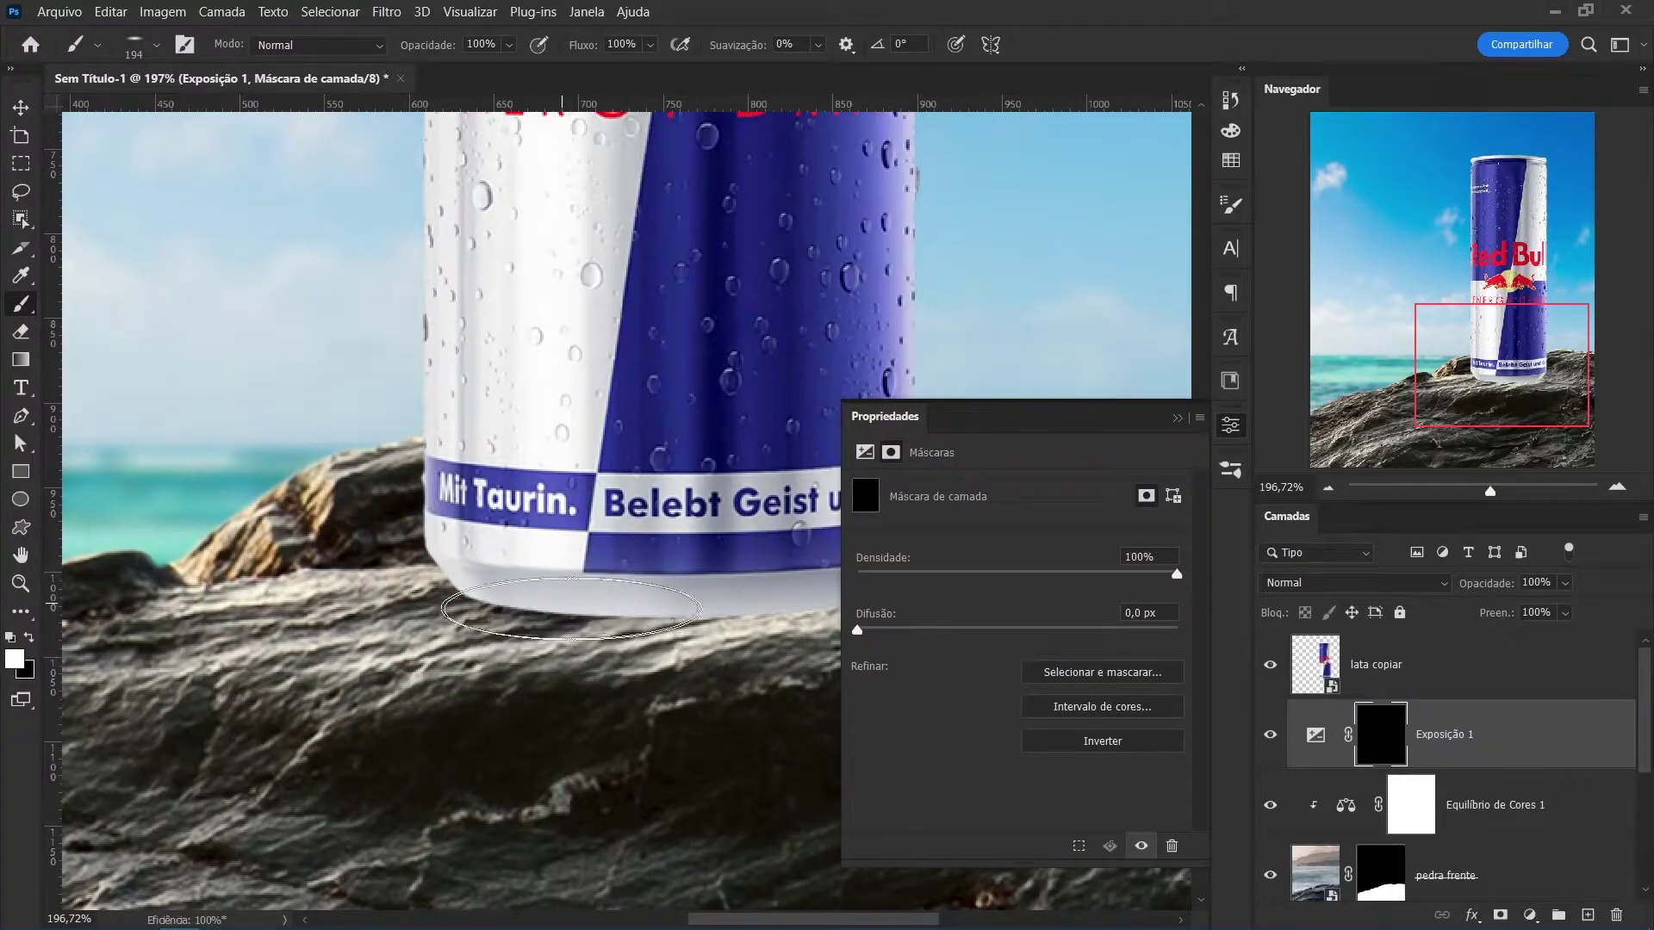
{"action": "key", "text": "z"}
{"action": "left_click", "coordinate": [511, 521]}
{"action": "key", "text": "b"}
{"action": "mouse_move", "coordinate": [482, 577]}
{"action": "left_mouse_down"}
{"action": "mouse_move", "coordinate": [445, 577]}
{"action": "mouse_move", "coordinate": [684, 571]}
{"action": "left_mouse_up"}
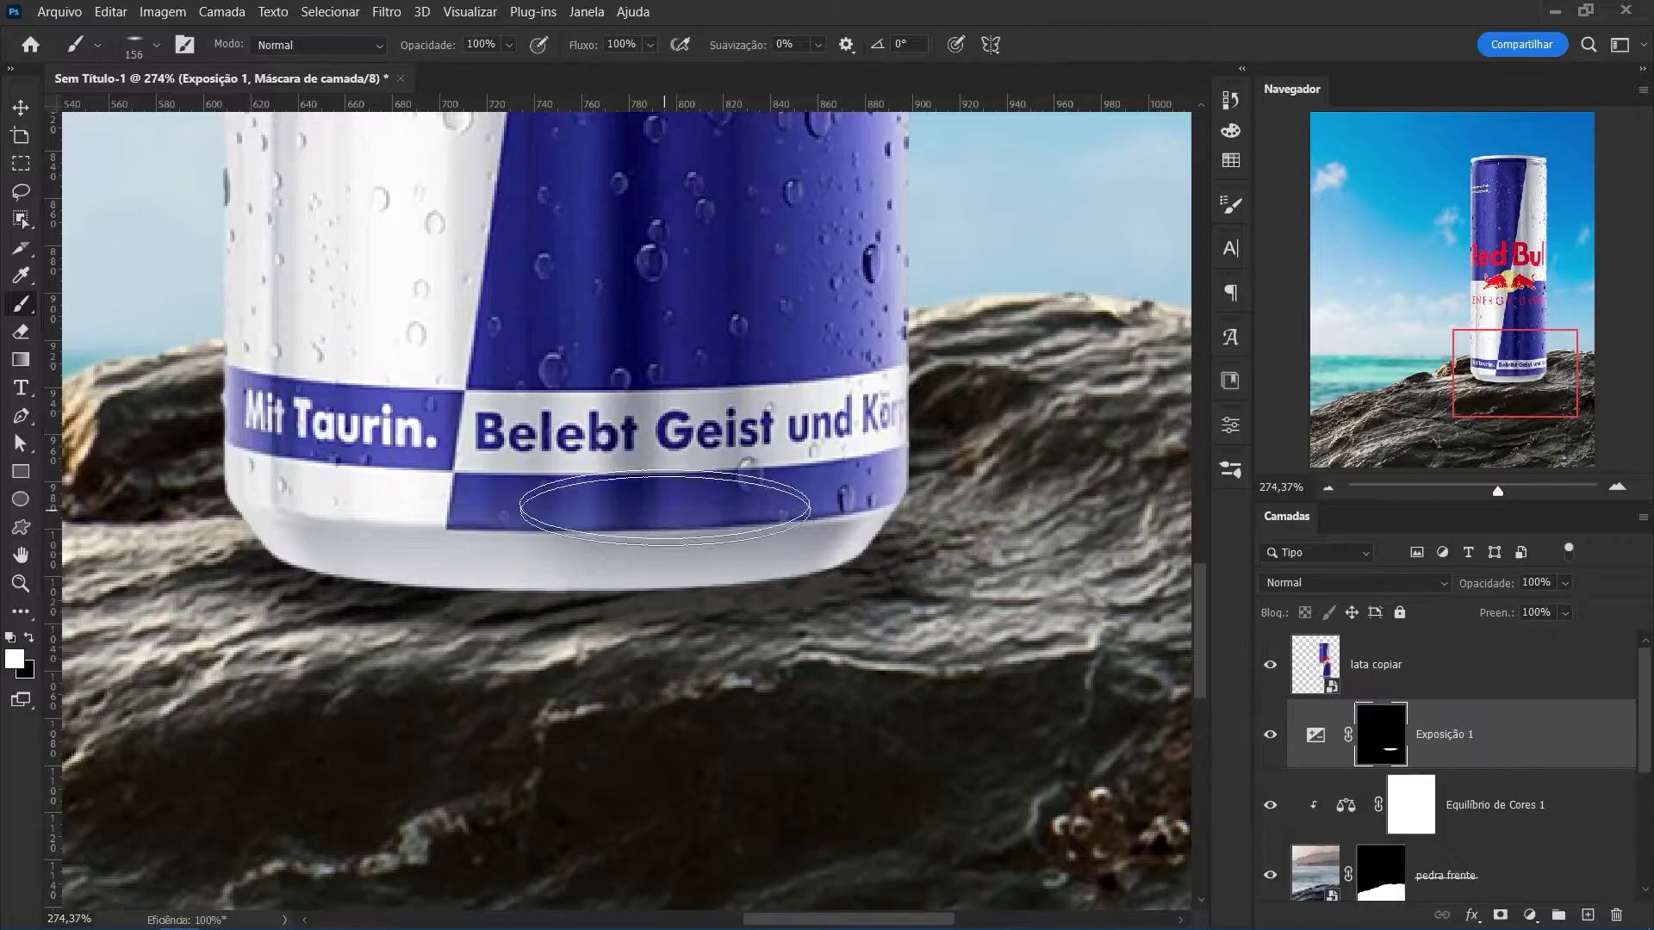
{"action": "left_click_drag", "start_coordinate": [680, 509], "coordinate": [641, 509]}
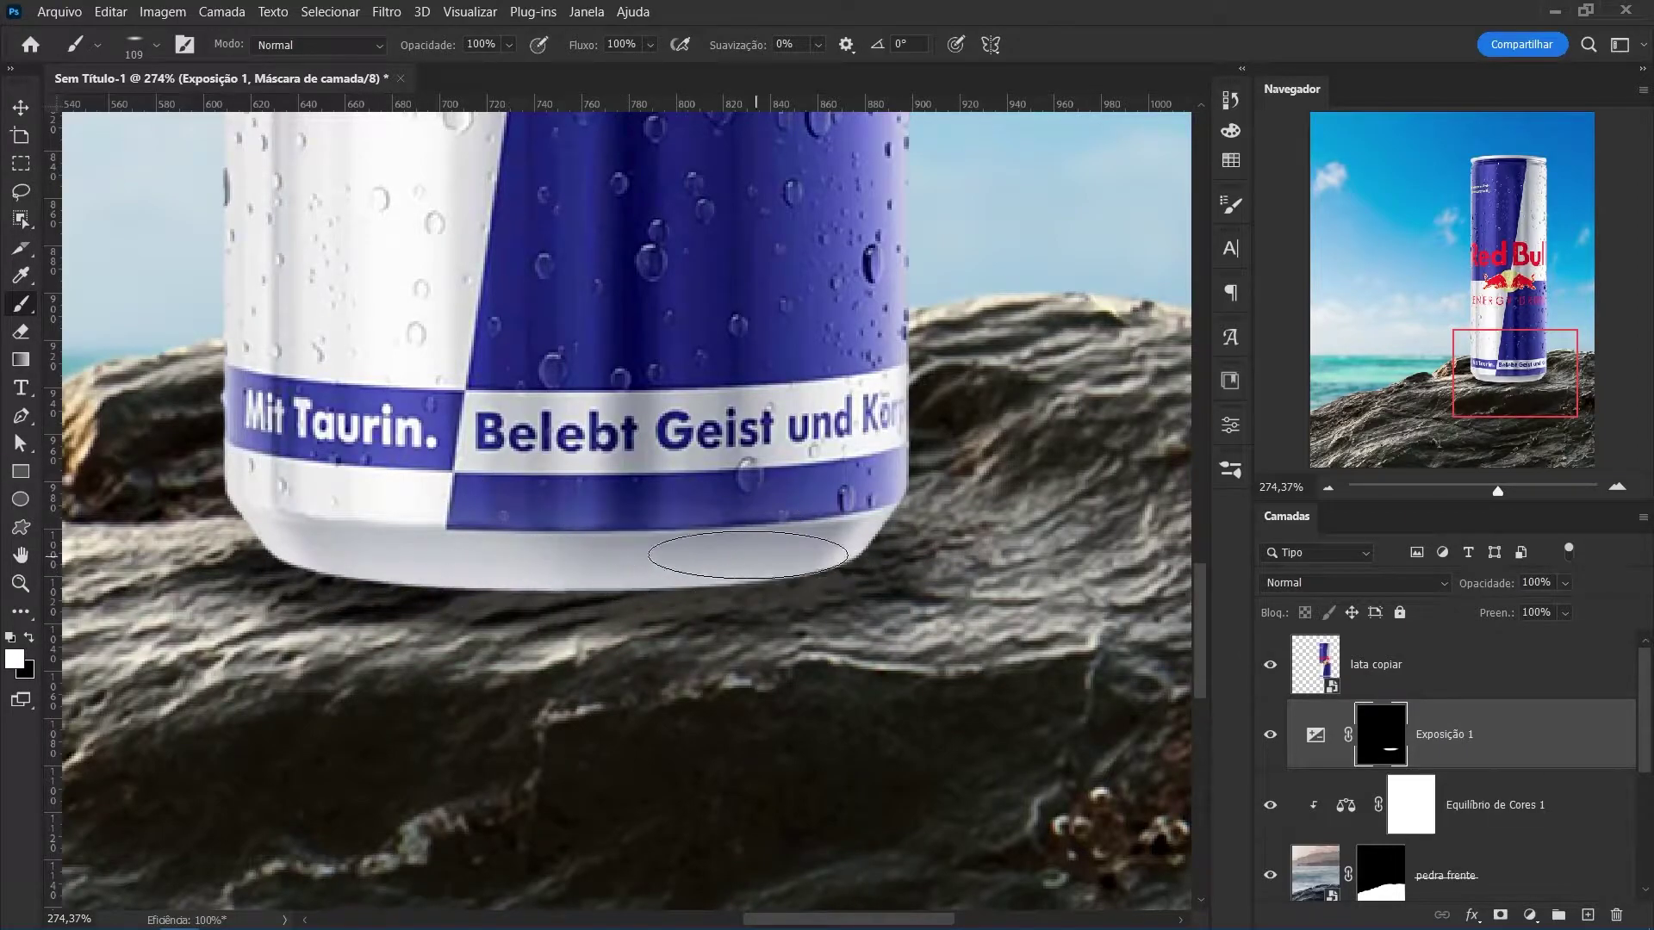
Deepen Exposição 1 to about -6.53 and paint white on its mask under the can's base.
{"action": "left_click", "coordinate": [1315, 731]}
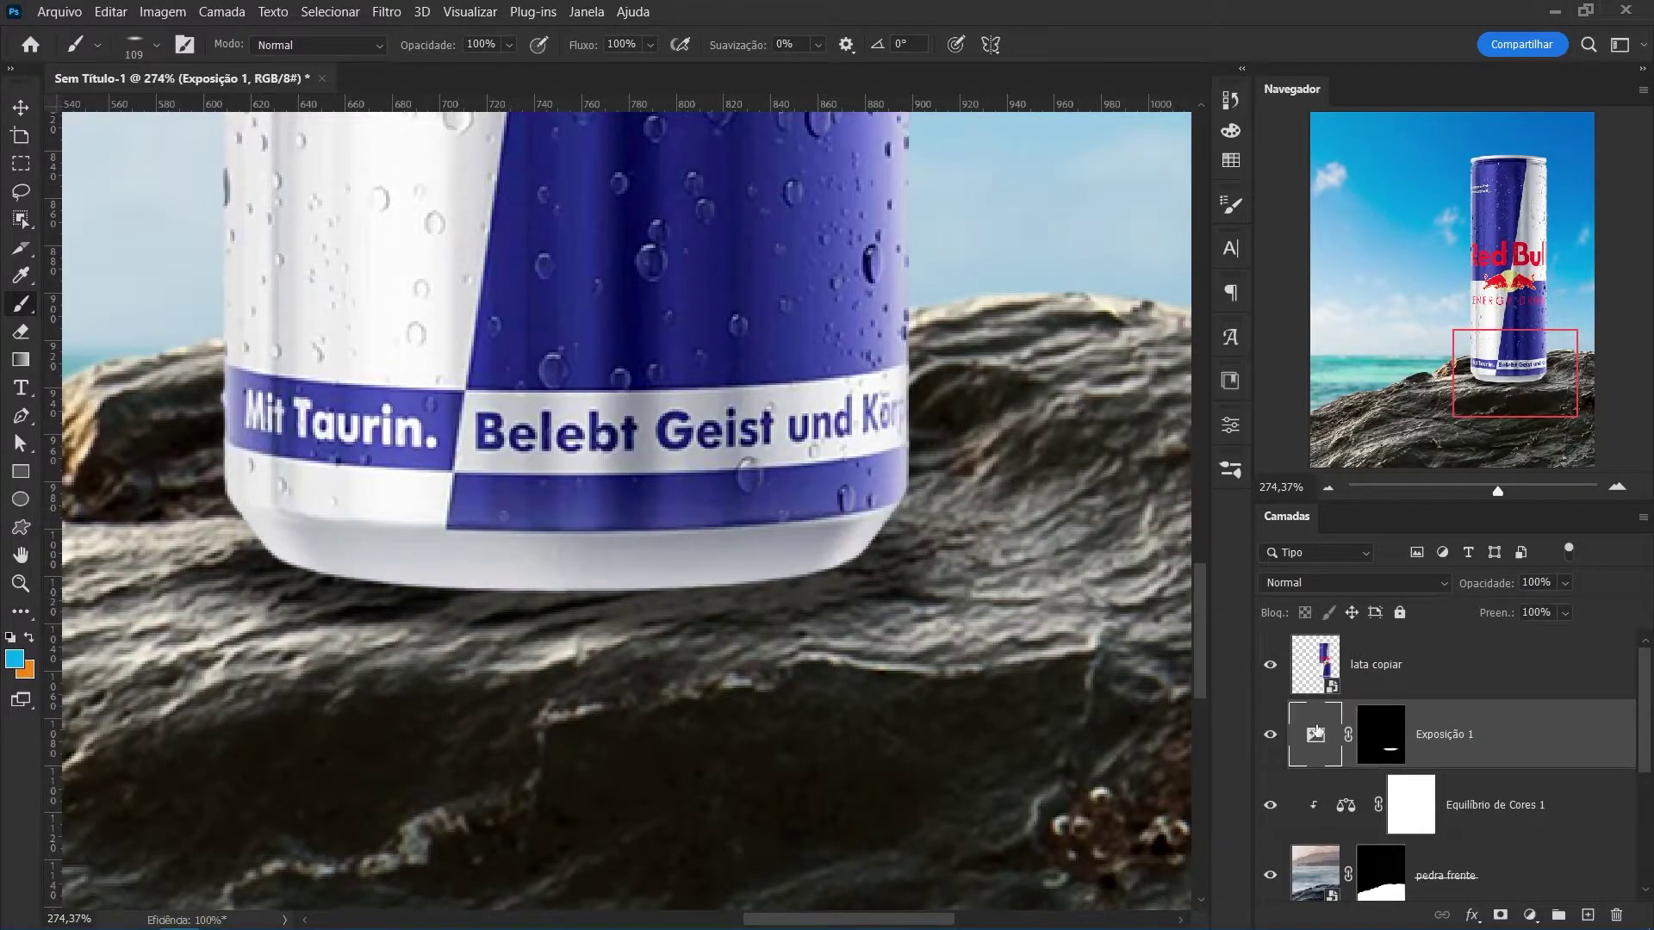
{"action": "double_click", "coordinate": [1315, 730]}
{"action": "left_click_drag", "start_coordinate": [925, 543], "coordinate": [910, 541]}
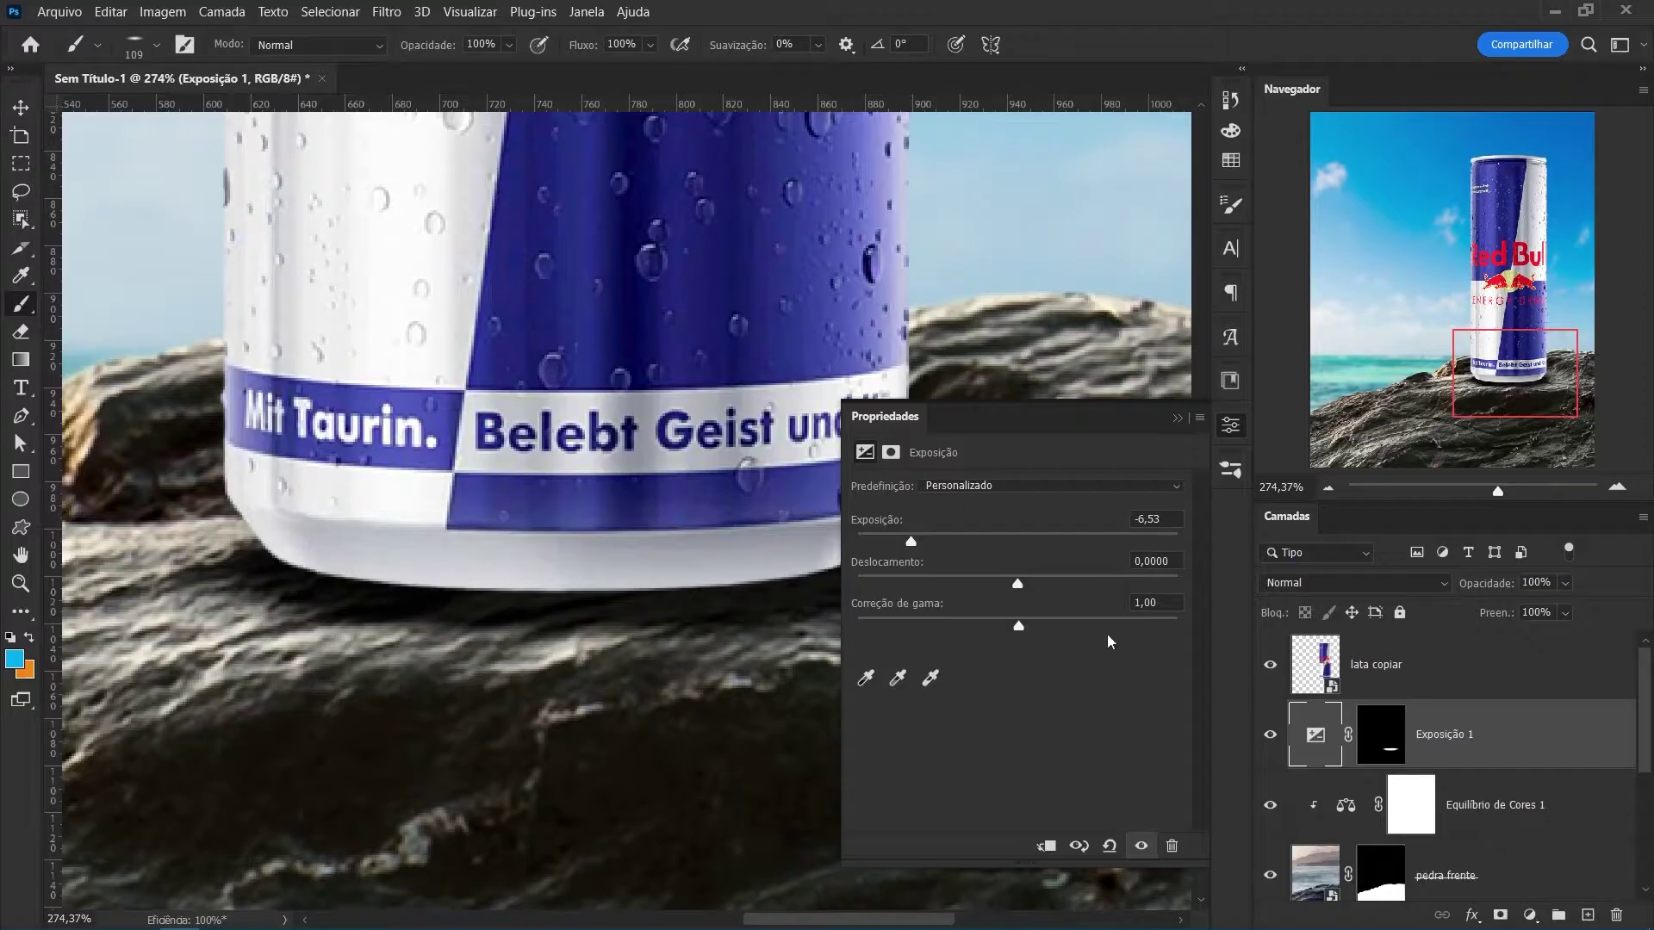
{"action": "left_click", "coordinate": [1381, 734]}
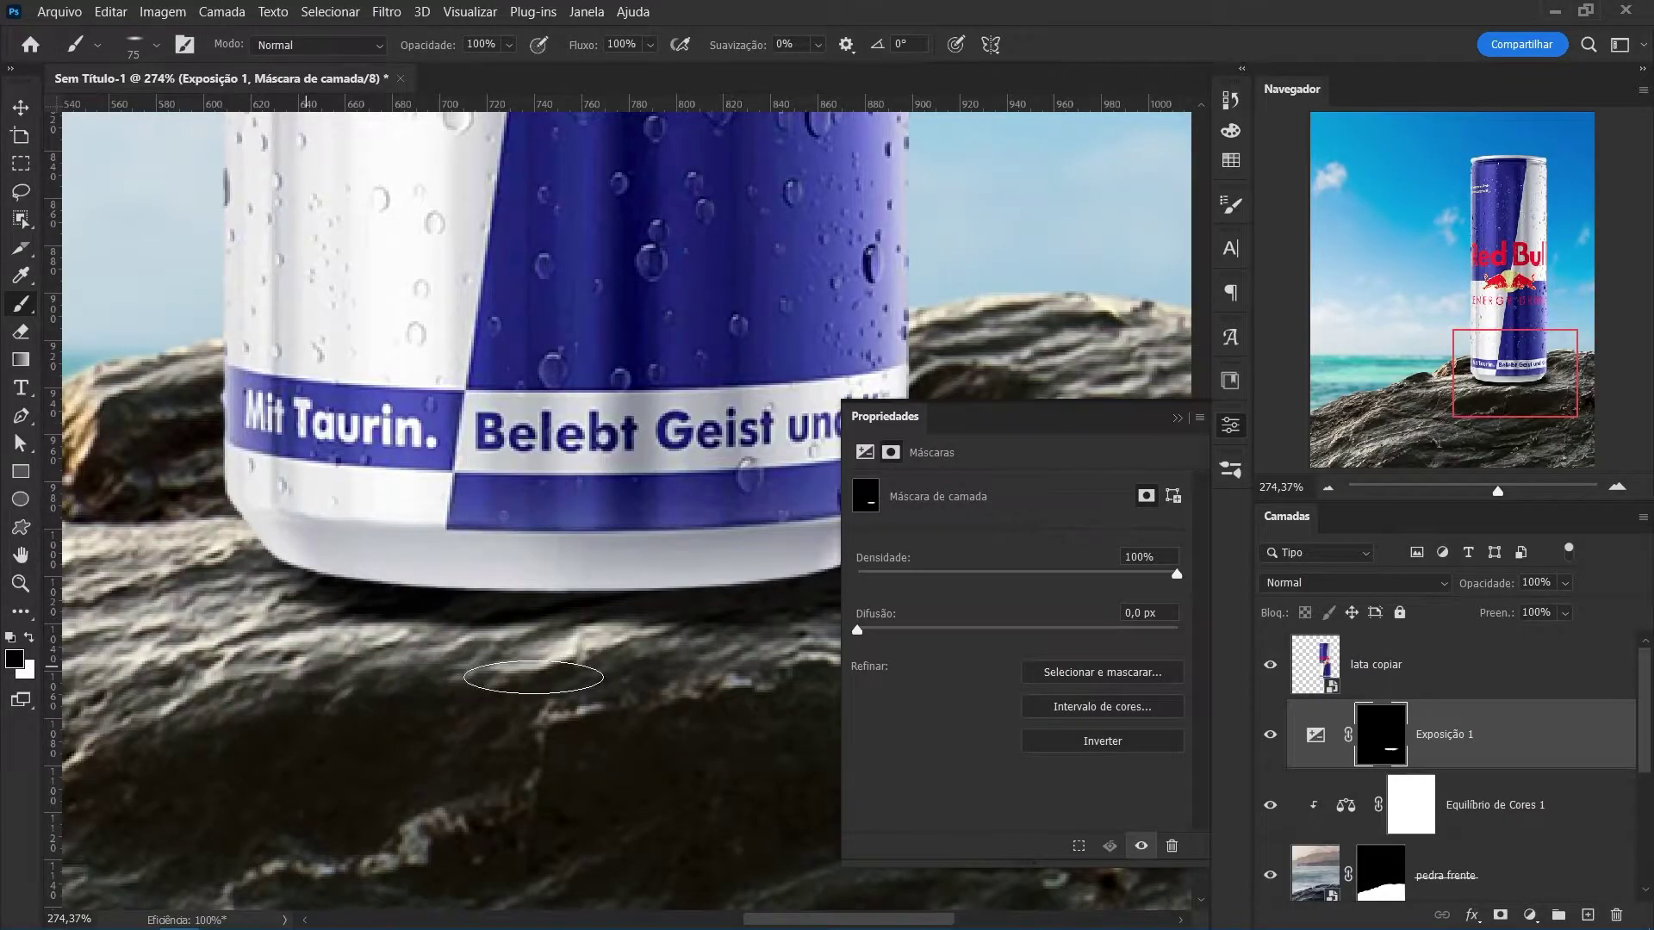
{"action": "left_click_drag", "start_coordinate": [507, 661], "coordinate": [748, 643]}
{"action": "mouse_move", "coordinate": [314, 612]}
{"action": "left_mouse_down"}
{"action": "mouse_move", "coordinate": [758, 642]}
{"action": "mouse_move", "coordinate": [455, 705]}
{"action": "mouse_move", "coordinate": [783, 606]}
{"action": "left_mouse_up"}
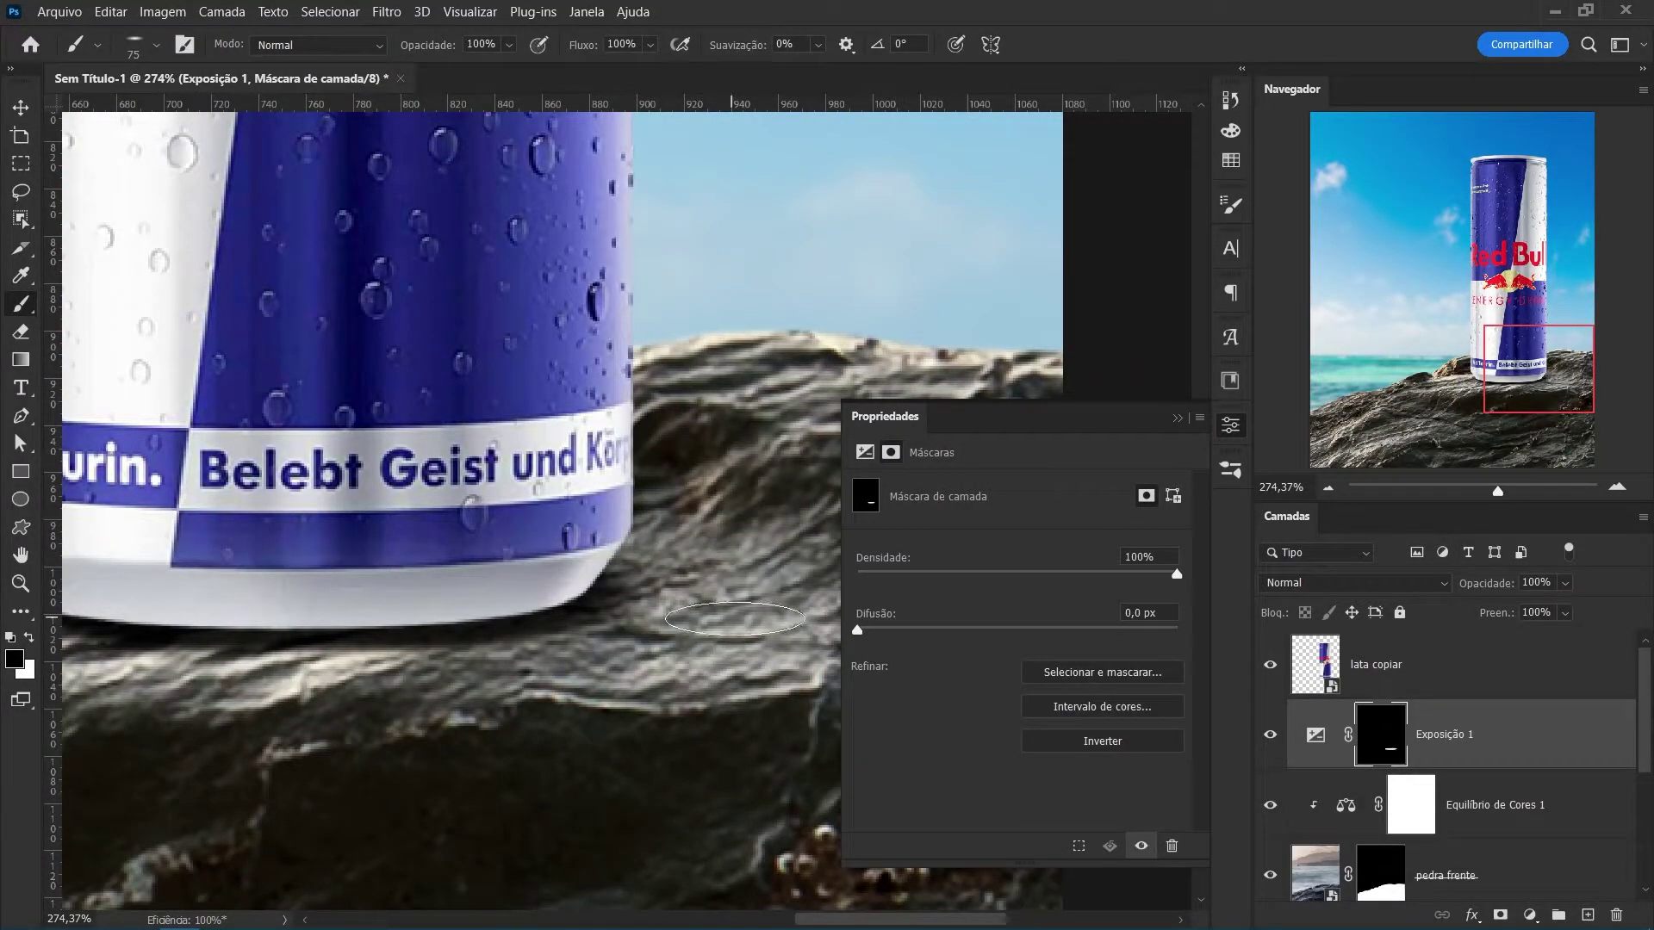
{"action": "mouse_move", "coordinate": [671, 712]}
{"action": "left_mouse_down"}
{"action": "mouse_move", "coordinate": [687, 634]}
{"action": "mouse_move", "coordinate": [631, 624]}
{"action": "mouse_move", "coordinate": [758, 642]}
{"action": "left_mouse_up"}
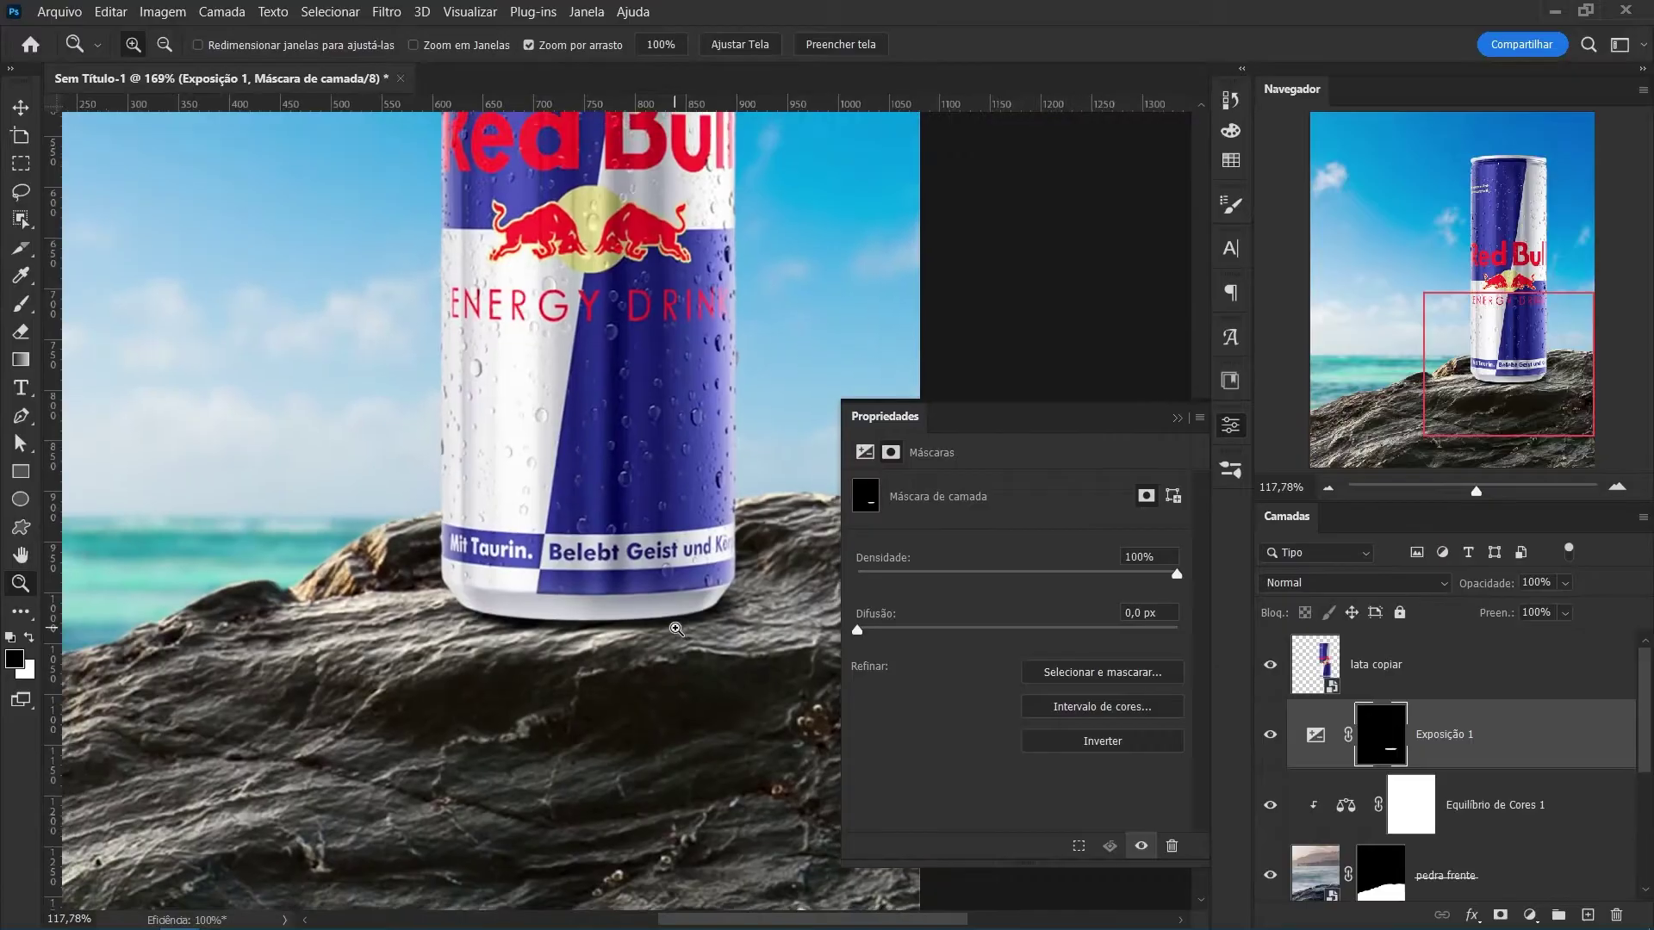
With Exposição 1 selected, create the empty Camada 1 layer above it.
{"action": "left_click", "coordinate": [1516, 764]}
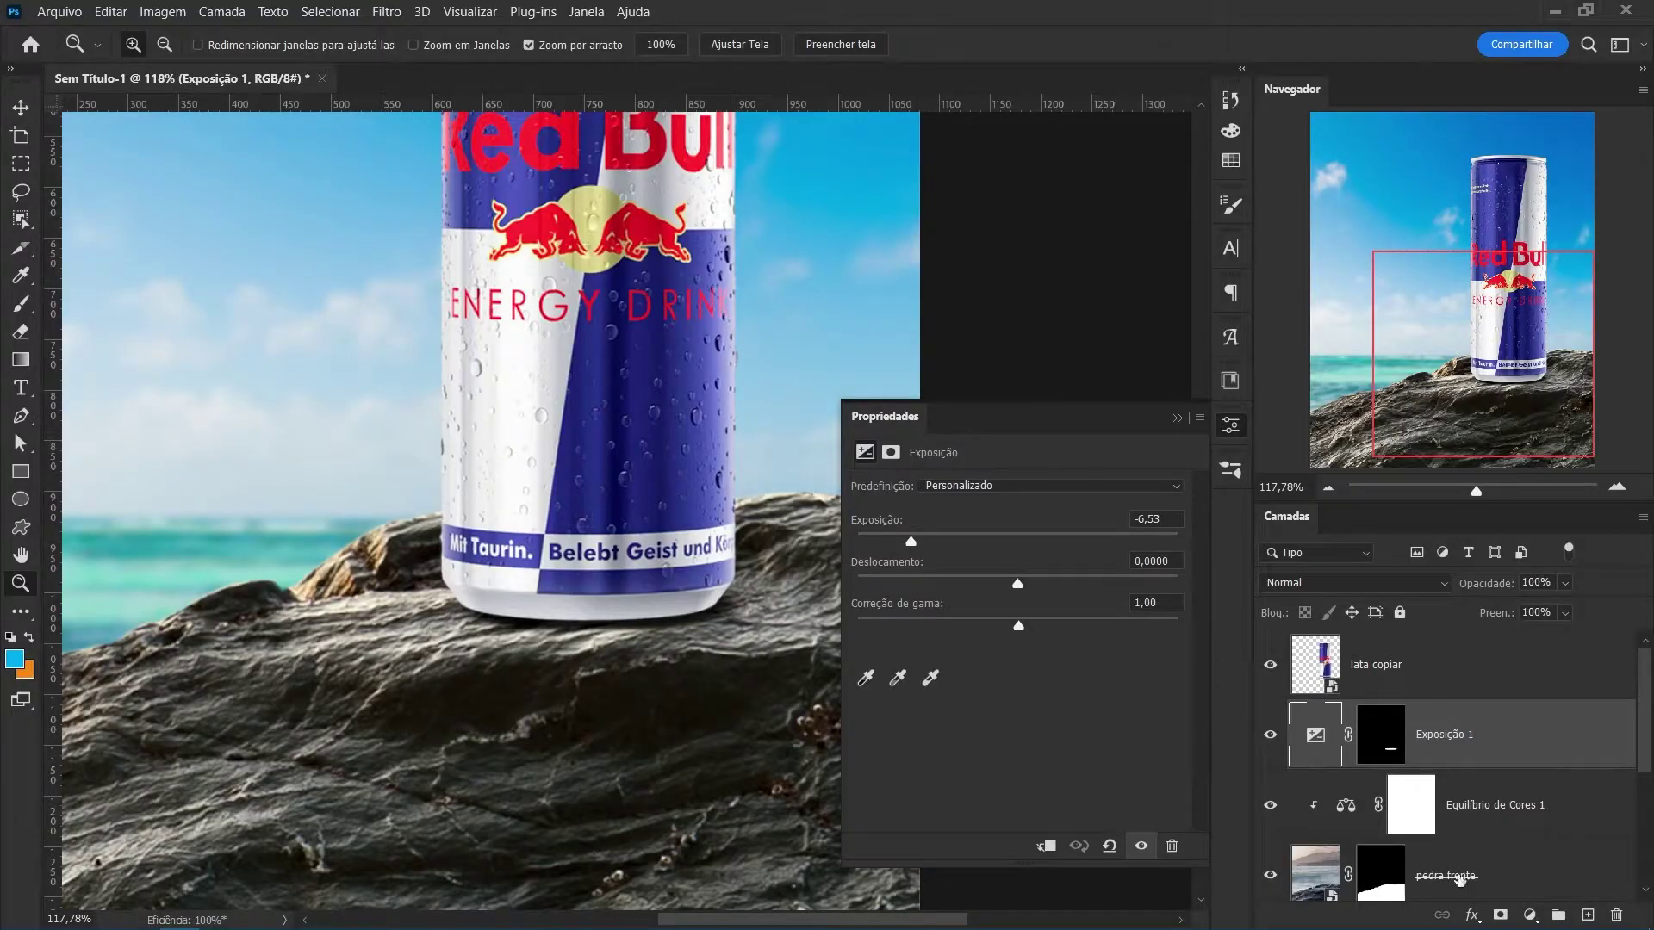
{"action": "left_click", "coordinate": [1587, 917]}
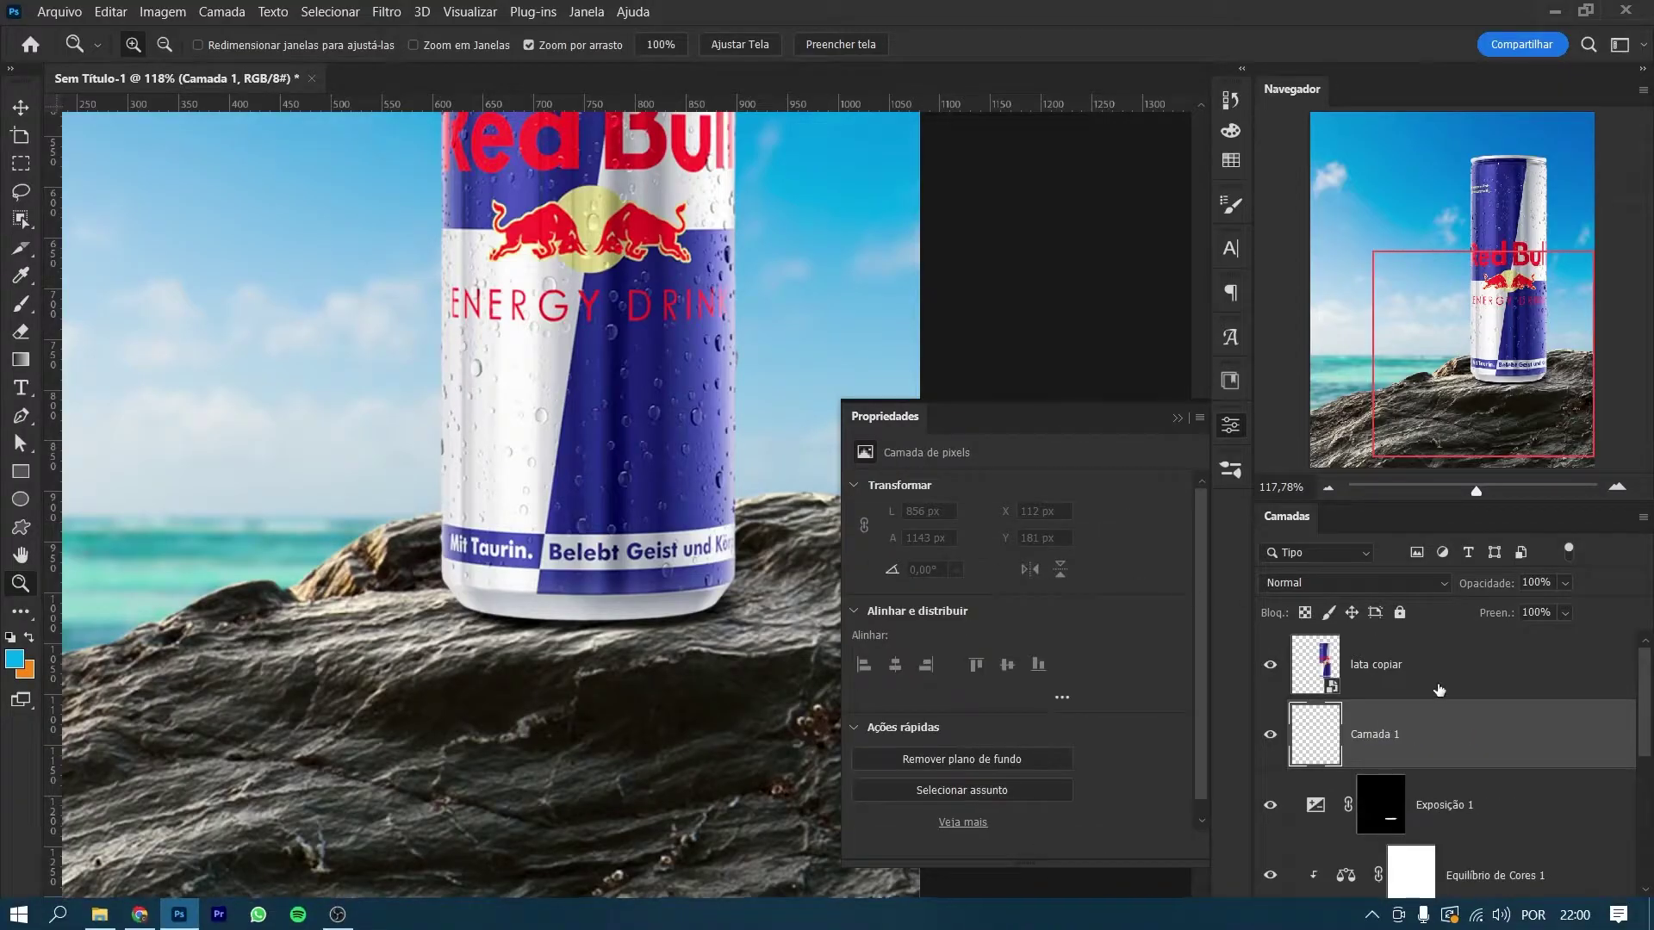
Set the foreground to black (000000), paint a test shadow, then delete Camada 1.
{"action": "key", "text": "b"}
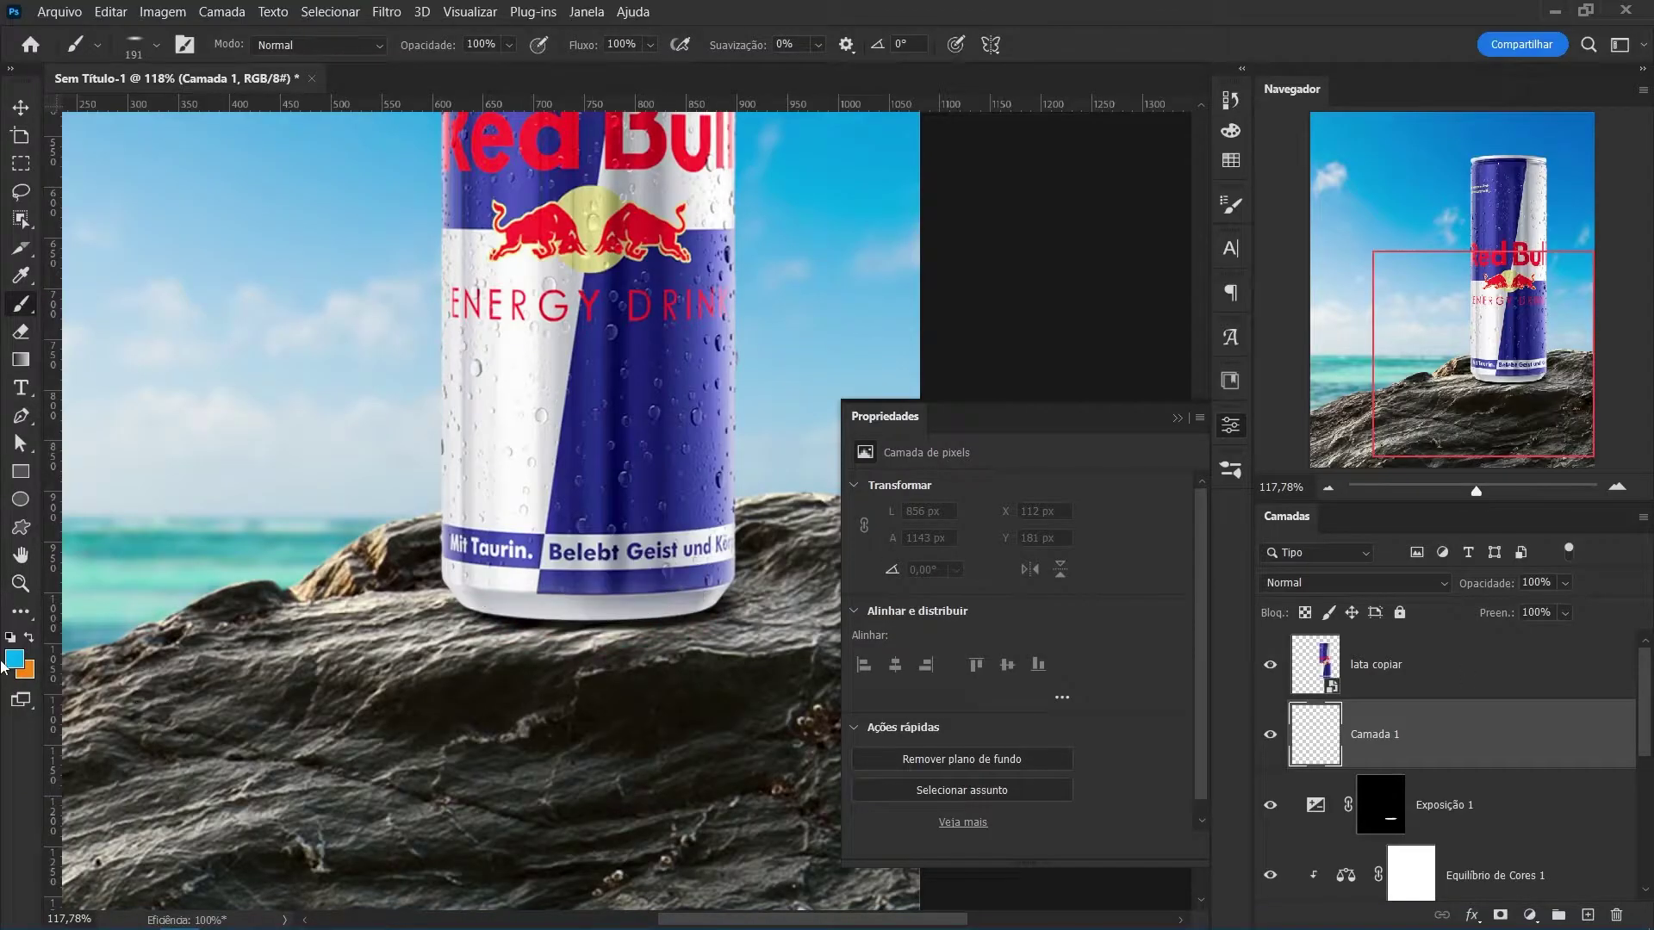
{"action": "left_click", "coordinate": [14, 660]}
{"action": "type", "text": "000000"}
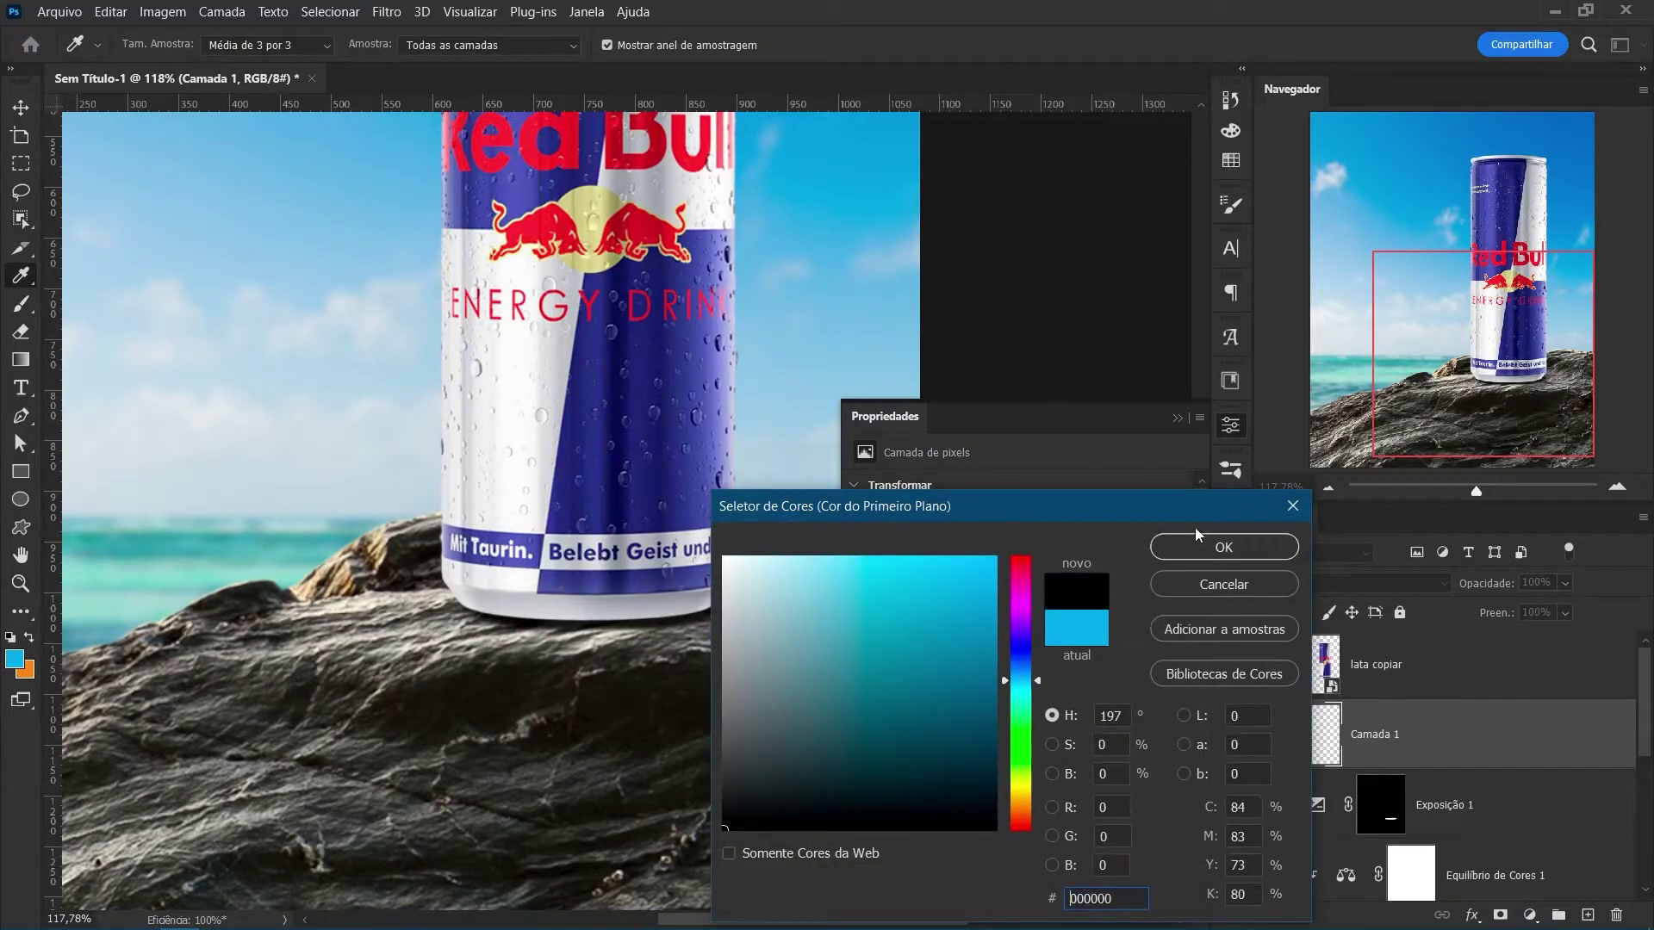
{"action": "left_click", "coordinate": [1218, 544]}
{"action": "mouse_move", "coordinate": [655, 663]}
{"action": "left_mouse_down"}
{"action": "mouse_move", "coordinate": [721, 646]}
{"action": "mouse_move", "coordinate": [704, 607]}
{"action": "mouse_move", "coordinate": [679, 620]}
{"action": "left_mouse_up"}
{"action": "key", "text": "Delete"}
Add an Exposure adjustment set to exposure -1.73 and gamma 0.79.
{"action": "key", "text": "z"}
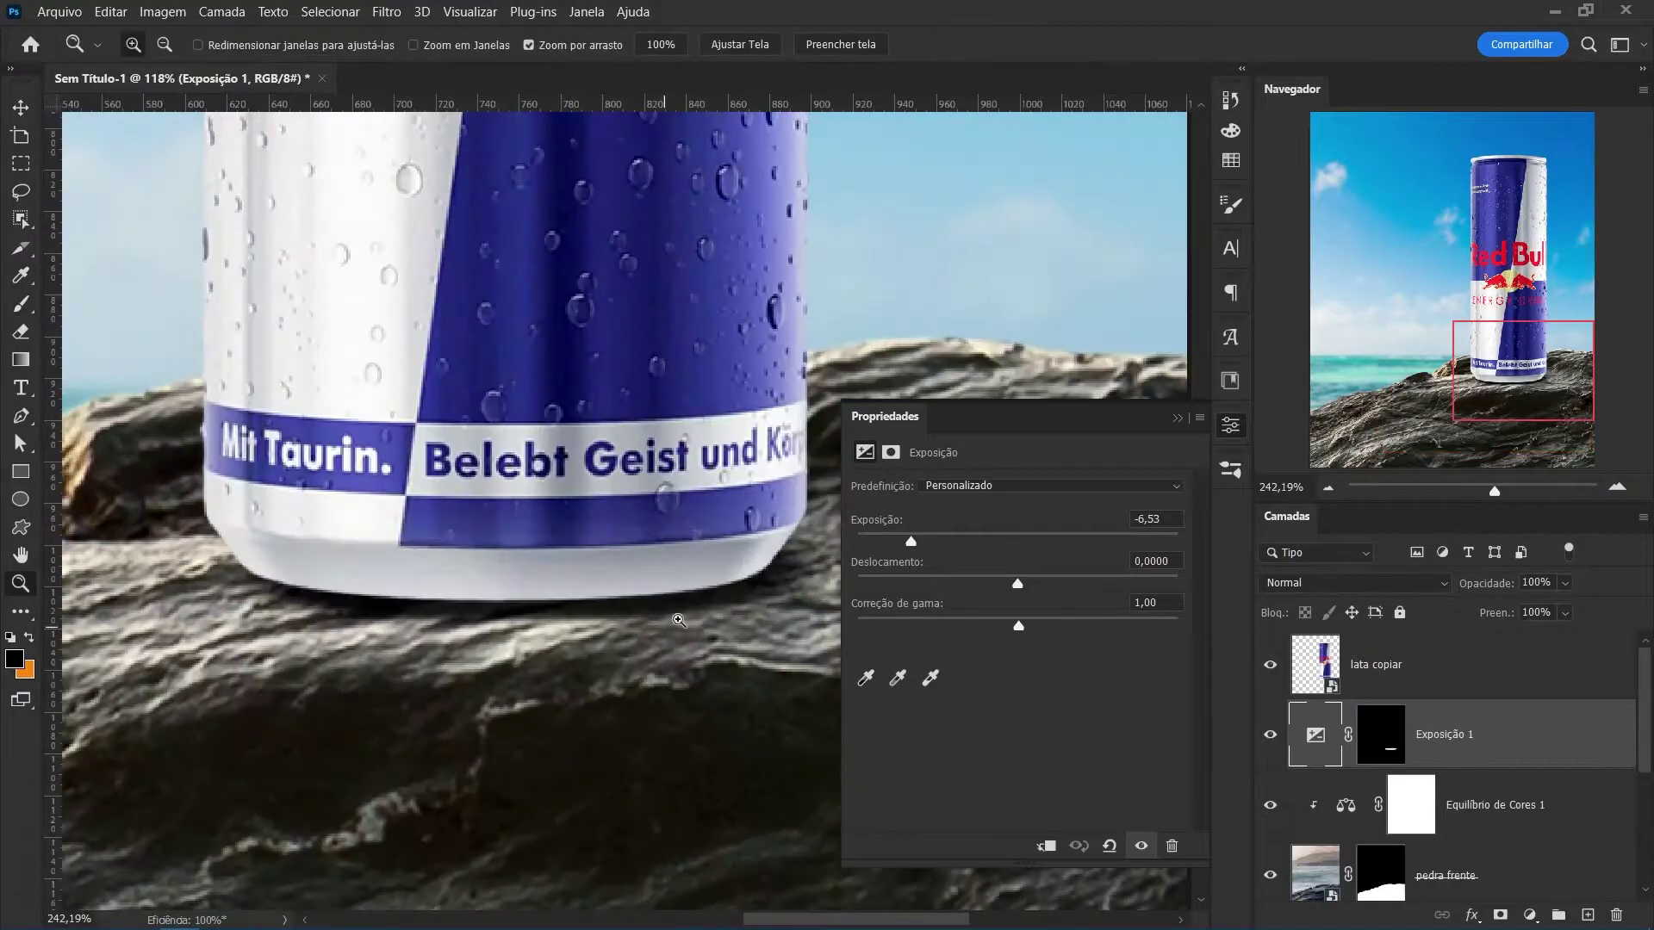
{"action": "scroll", "coordinate": [660, 746], "scroll_direction": "down", "scroll_amount": 3}
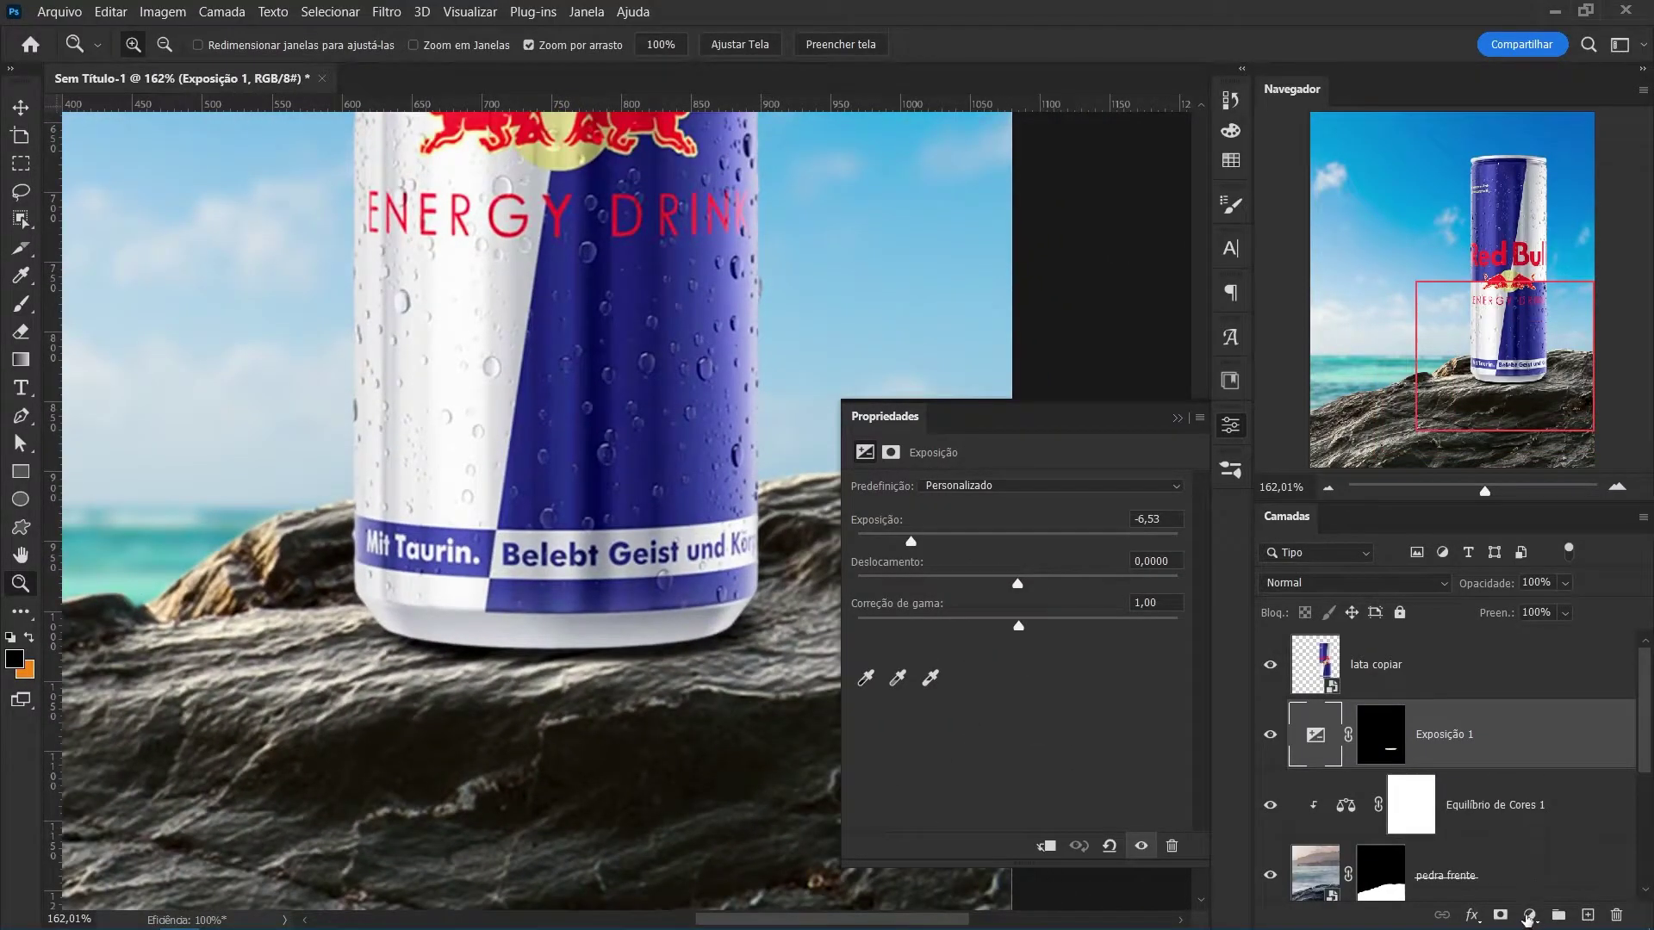
{"action": "left_click", "coordinate": [1532, 916]}
{"action": "left_click", "coordinate": [1516, 656]}
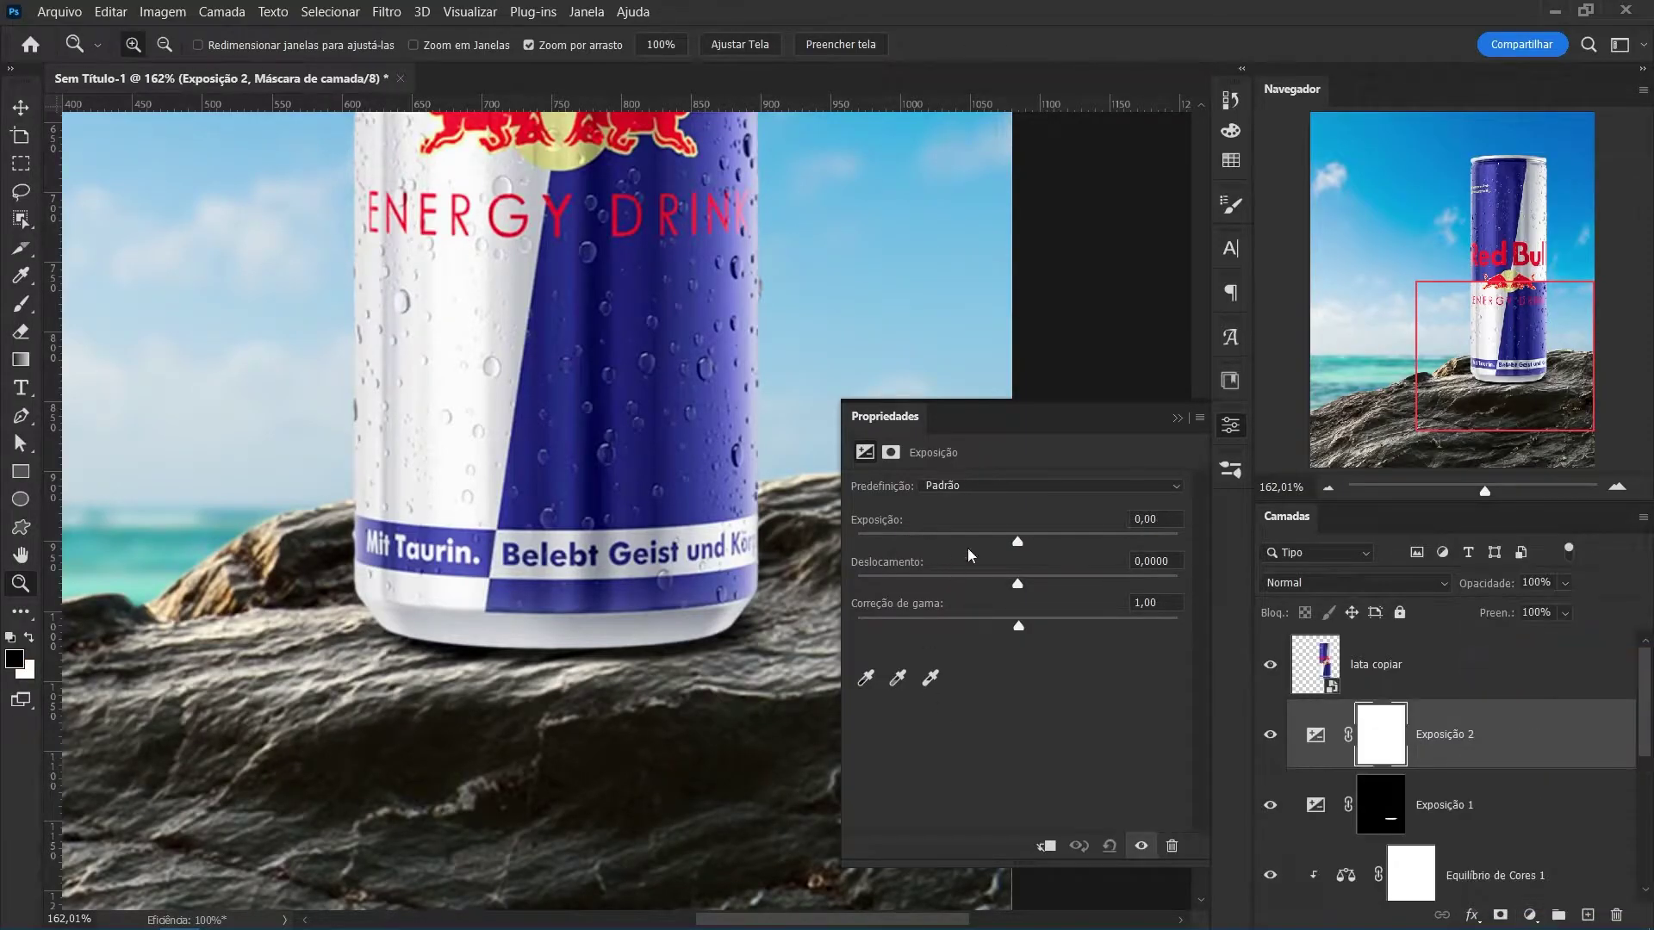
{"action": "left_click_drag", "start_coordinate": [1019, 542], "coordinate": [980, 547]}
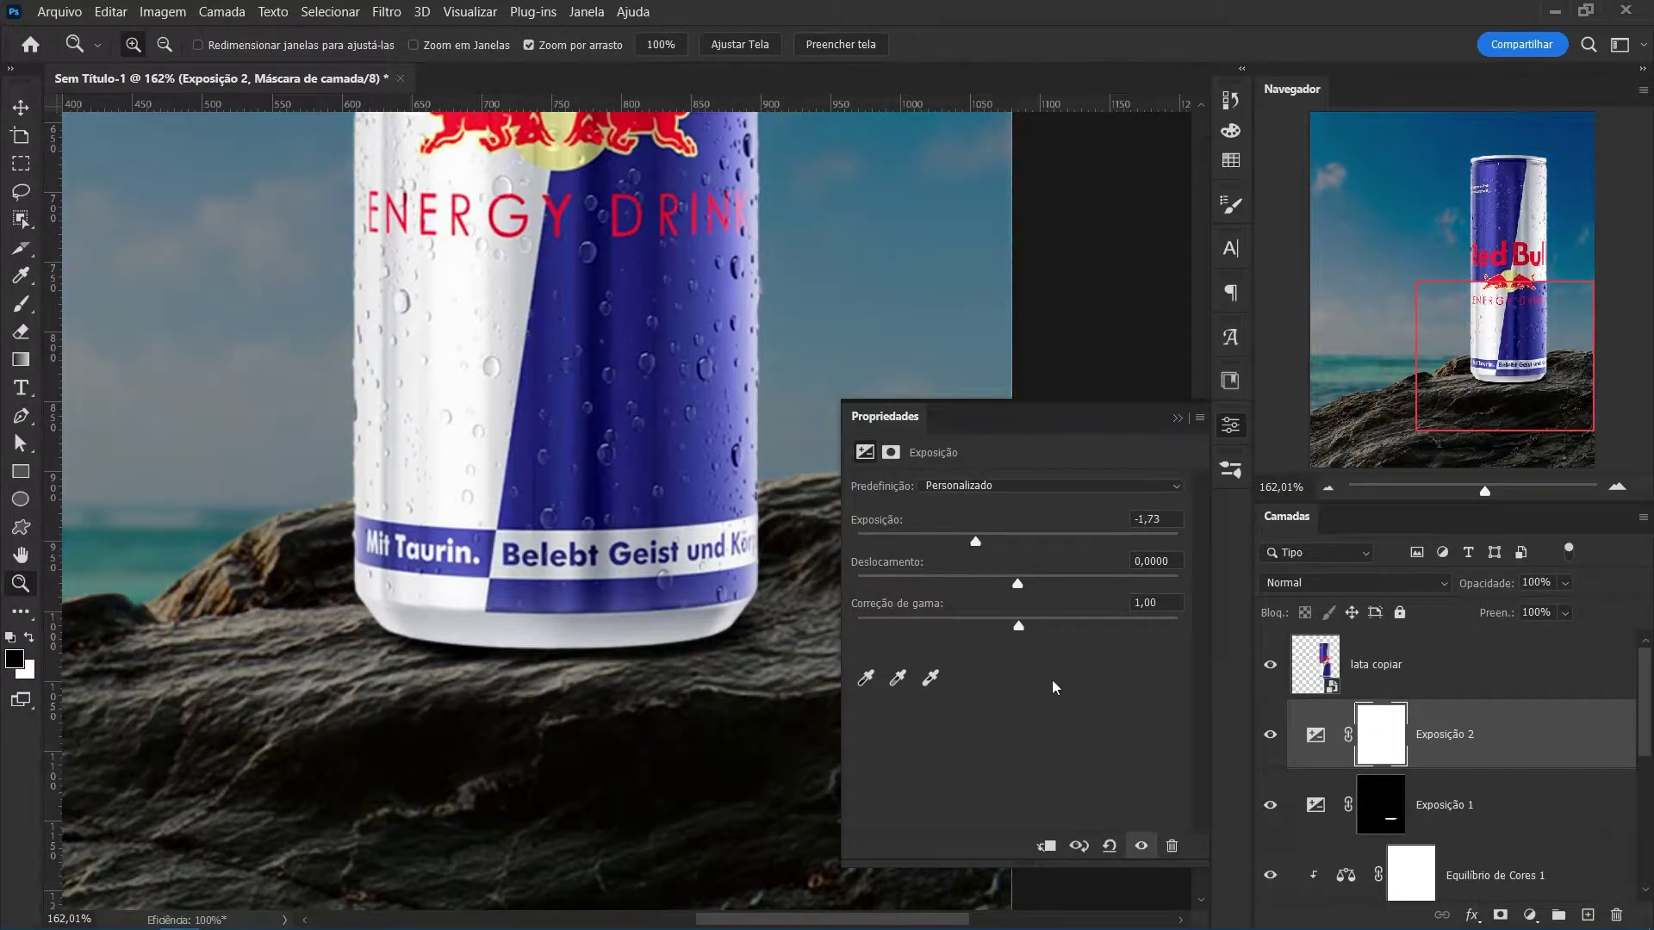
{"action": "left_click_drag", "start_coordinate": [1021, 633], "coordinate": [1033, 633]}
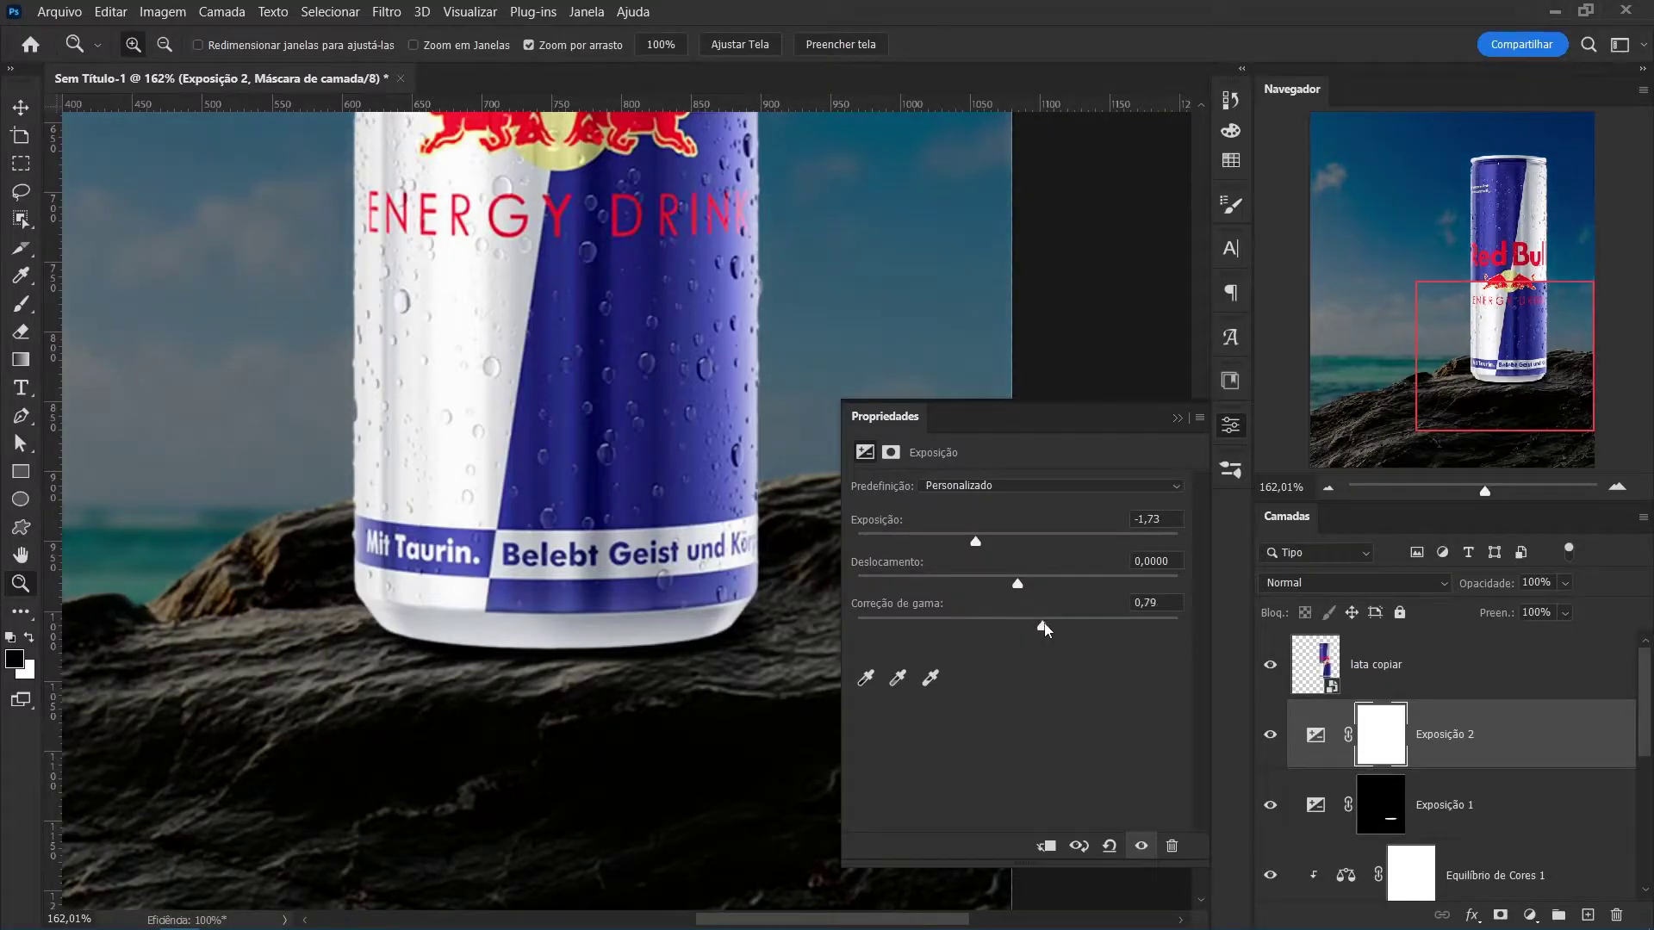
{"action": "key", "text": "ctrl+2"}
Invert the Exposição 2 mask and paint the darkening back in white near the can's base.
{"action": "left_click", "coordinate": [1379, 738]}
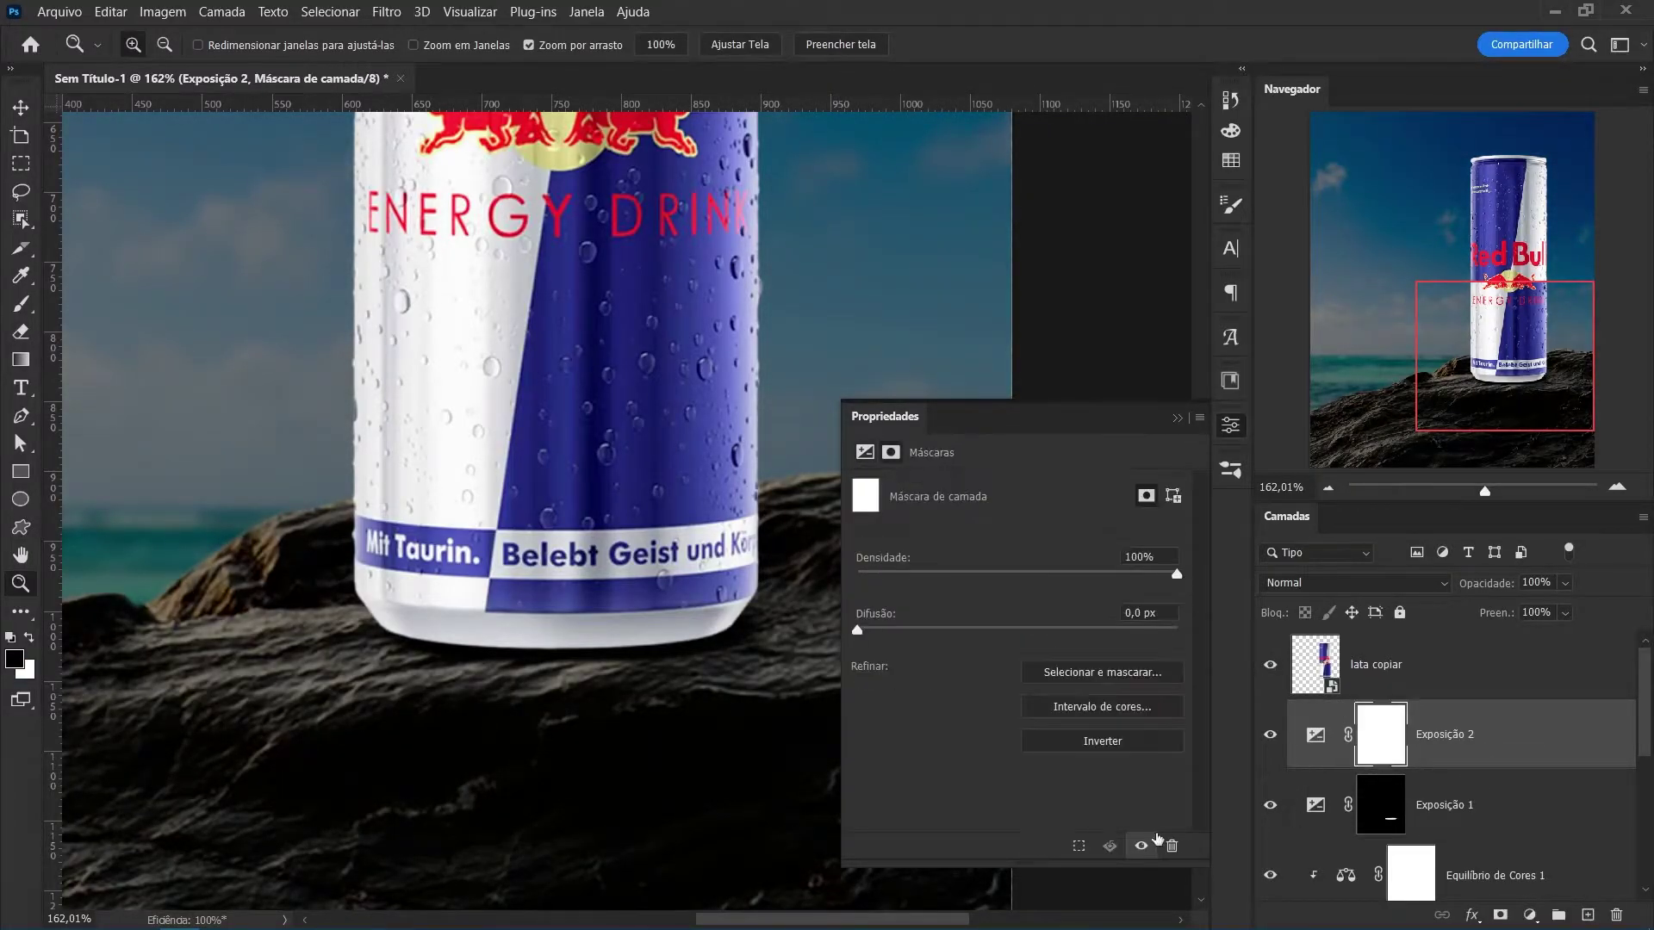
{"action": "left_click", "coordinate": [1130, 744]}
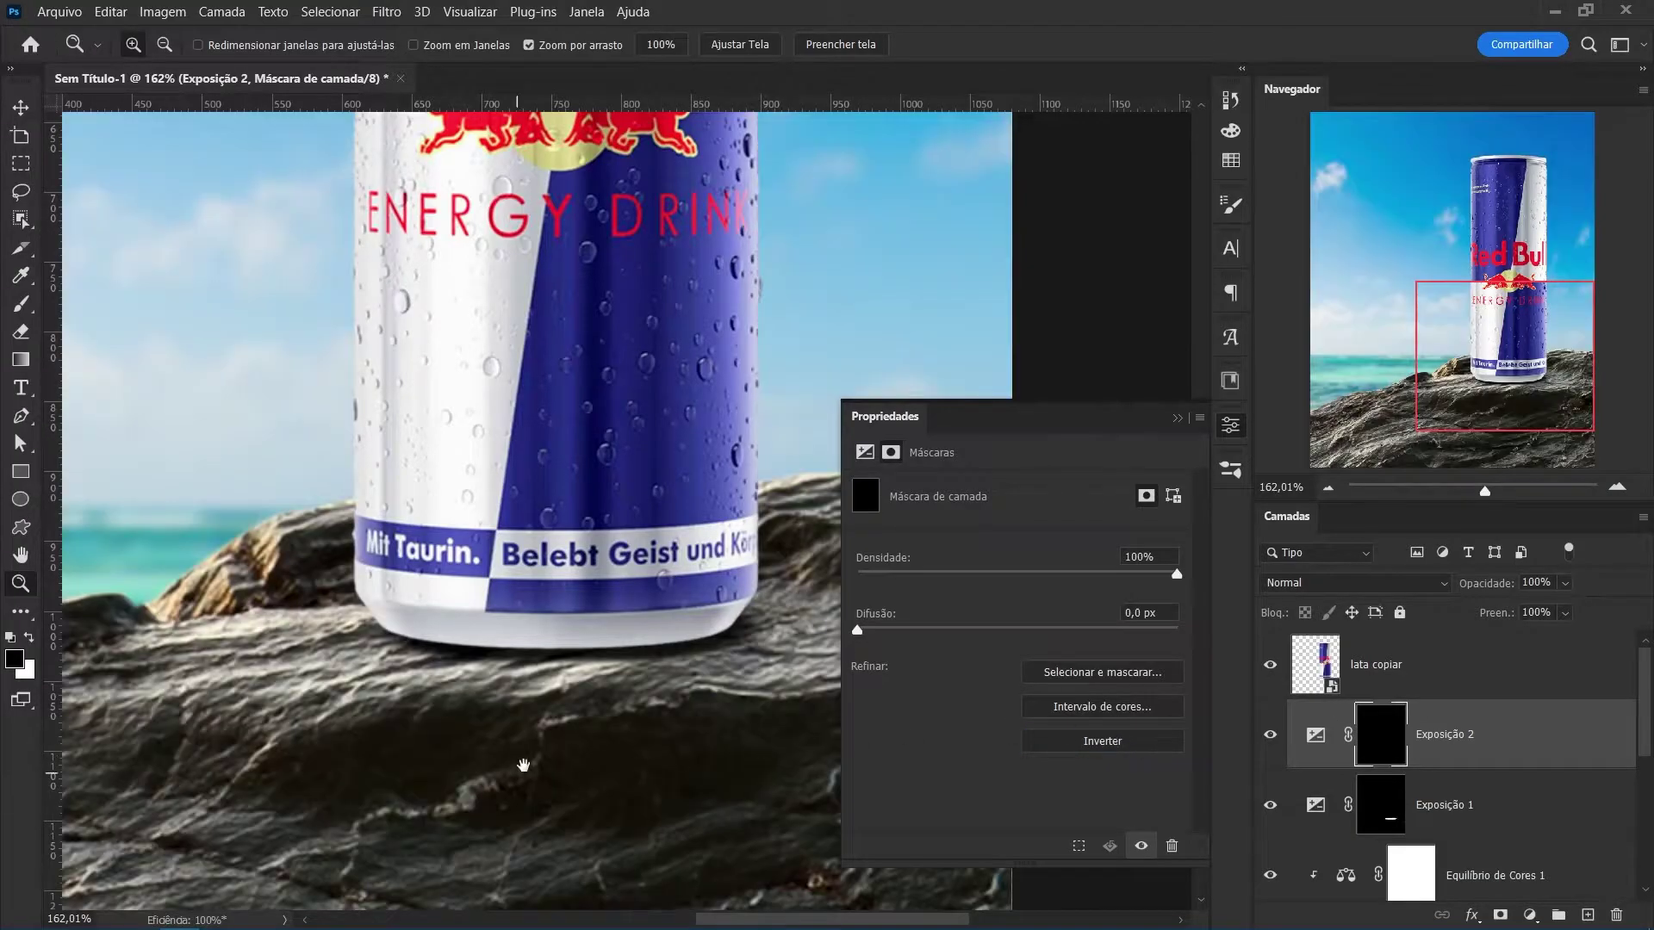
{"action": "left_click_drag", "start_coordinate": [523, 765], "coordinate": [521, 720]}
{"action": "left_click_drag", "start_coordinate": [494, 602], "coordinate": [489, 603]}
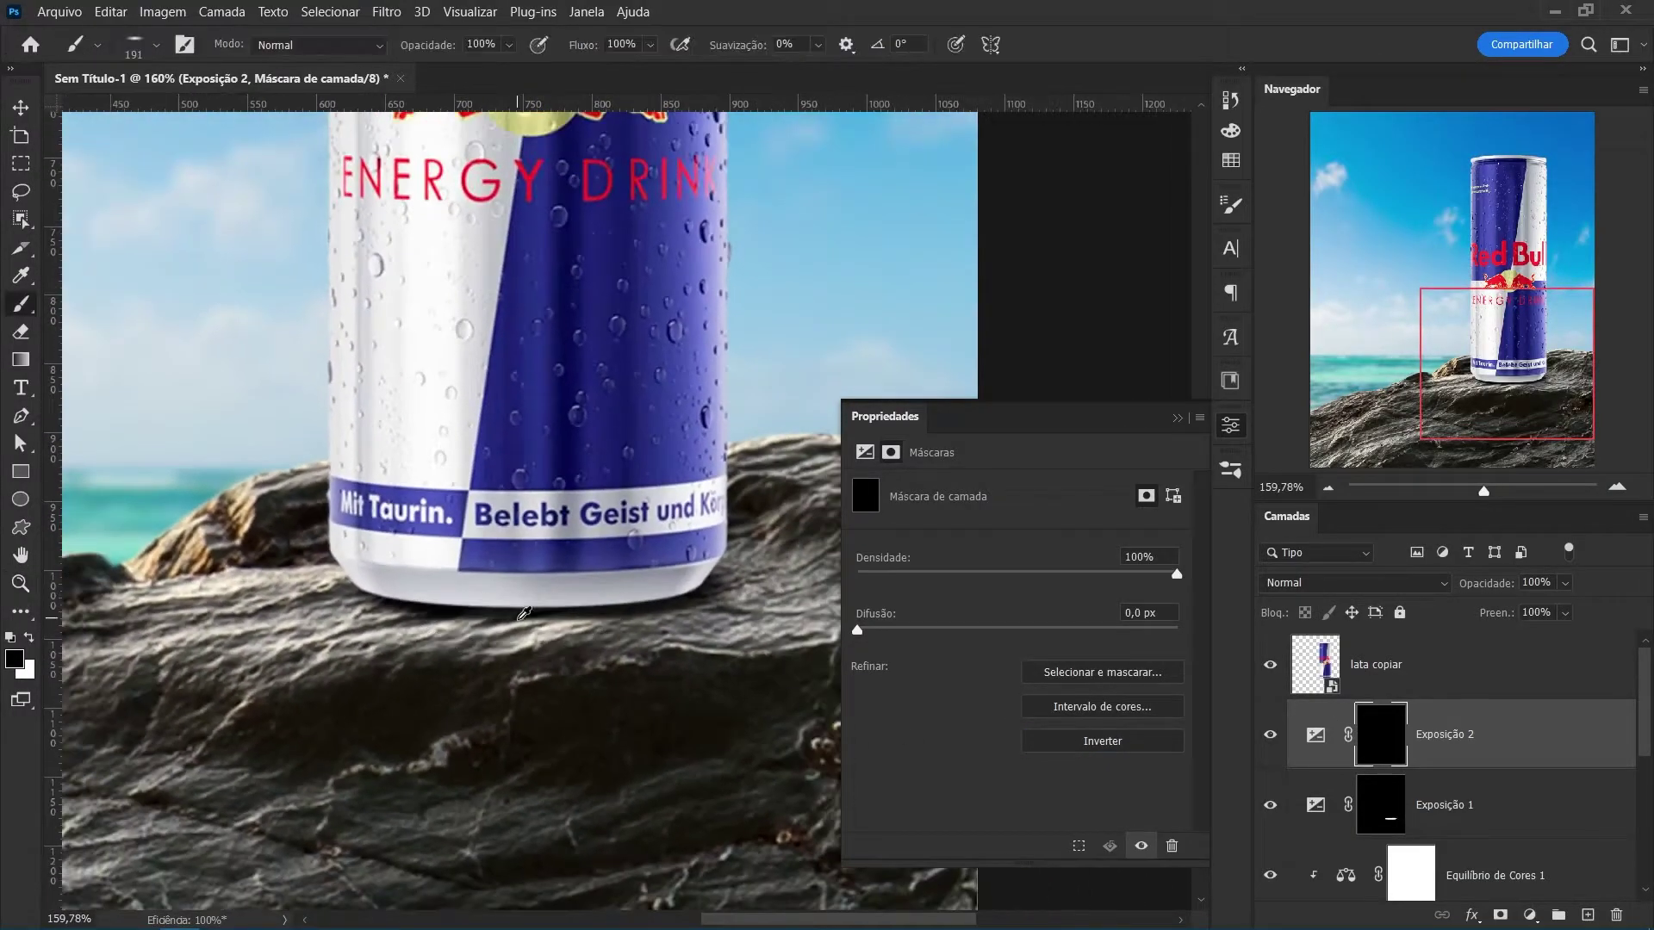
{"action": "key", "text": "b"}
{"action": "key", "text": "x"}
{"action": "key", "text": "bracketright"}
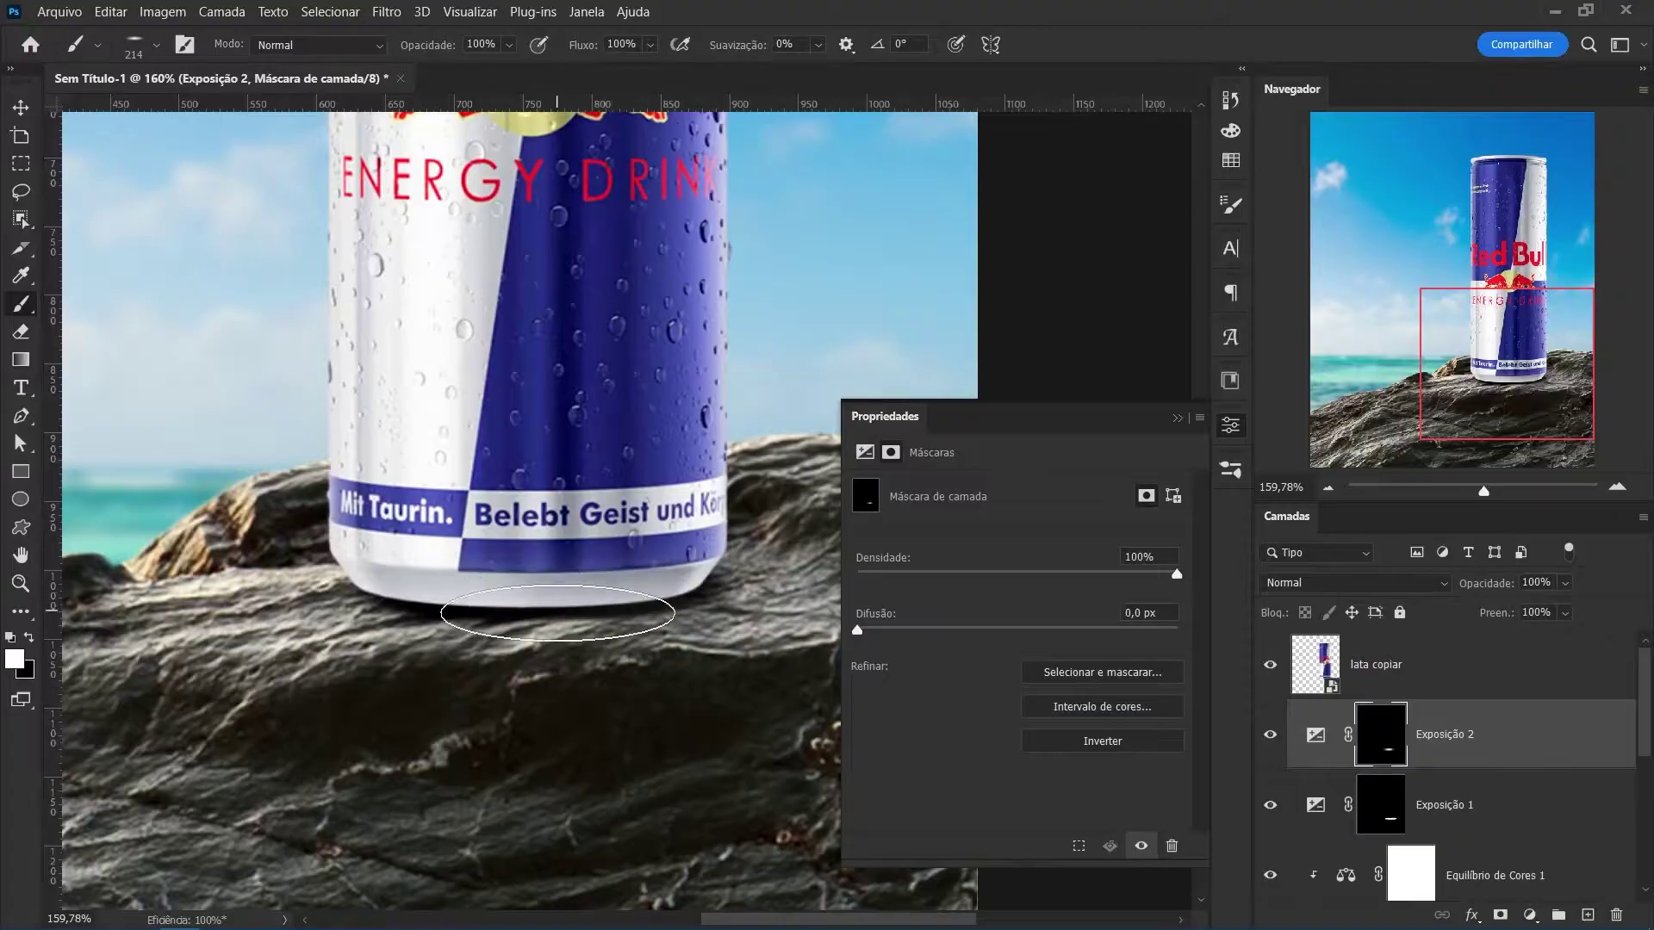
{"action": "mouse_move", "coordinate": [483, 624]}
{"action": "left_mouse_down"}
{"action": "mouse_move", "coordinate": [589, 628]}
{"action": "mouse_move", "coordinate": [701, 727]}
{"action": "mouse_move", "coordinate": [593, 710]}
{"action": "left_mouse_up"}
Paint the darkening along the rock under the can with a roughly 137 px brush.
{"action": "key", "text": "z"}
{"action": "mouse_move", "coordinate": [528, 621]}
{"action": "left_mouse_down"}
{"action": "mouse_move", "coordinate": [650, 622]}
{"action": "mouse_move", "coordinate": [552, 622]}
{"action": "left_mouse_up"}
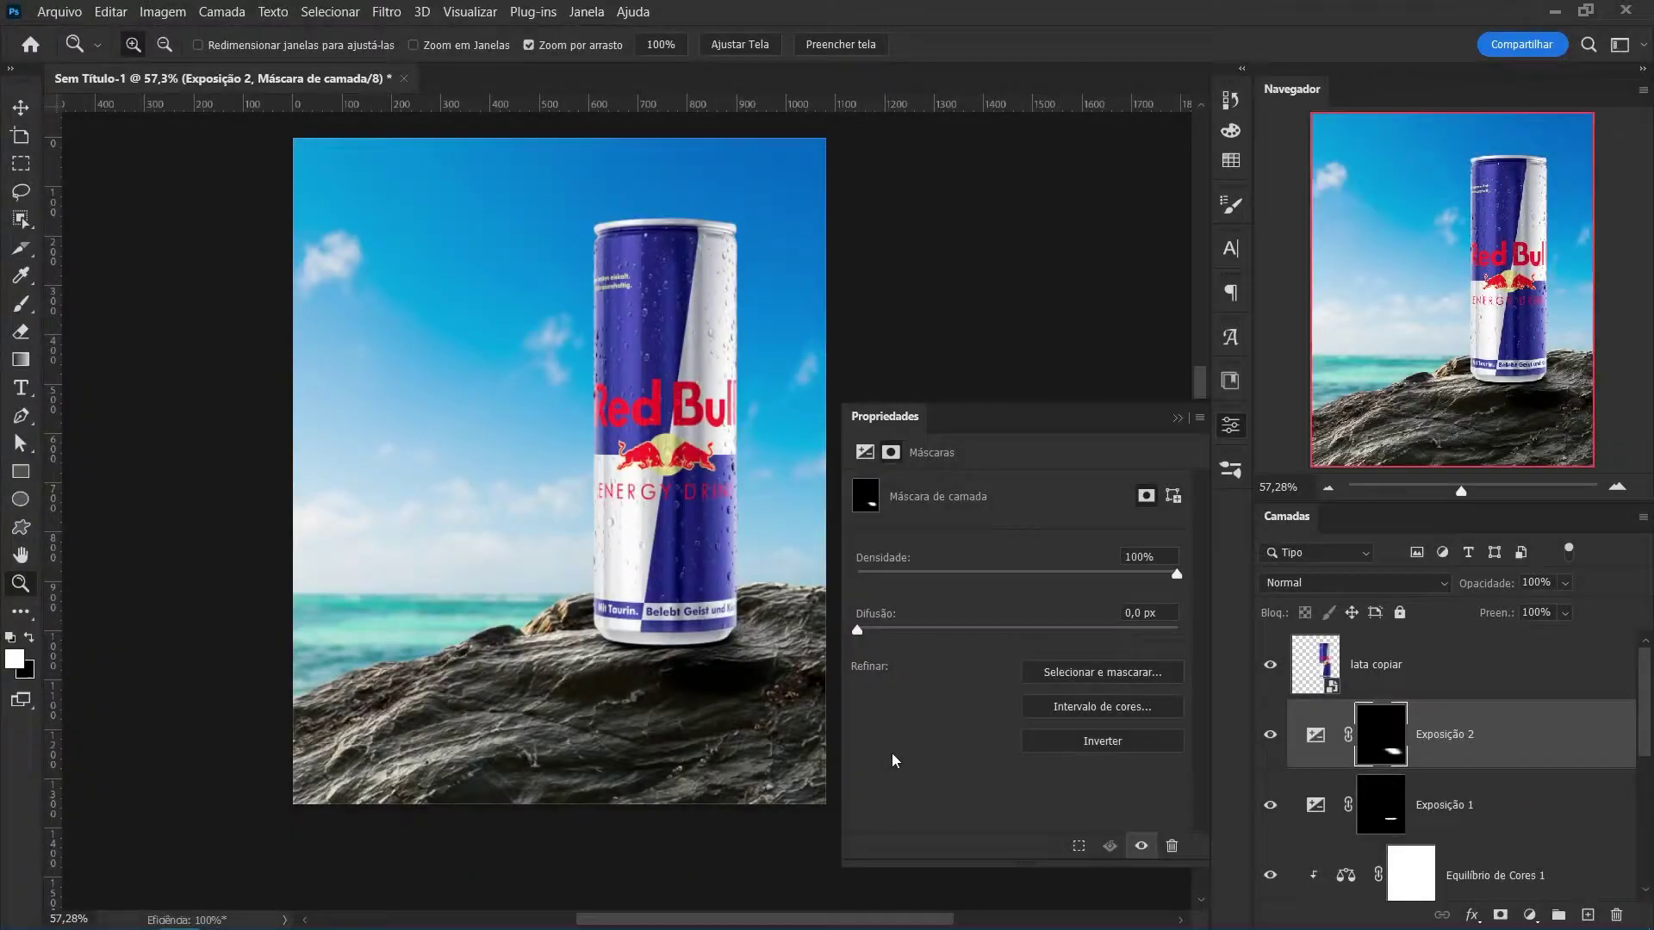
{"action": "mouse_move", "coordinate": [743, 688]}
{"action": "left_mouse_down"}
{"action": "mouse_move", "coordinate": [696, 667]}
{"action": "mouse_move", "coordinate": [758, 668]}
{"action": "left_mouse_up"}
{"action": "key", "text": "b"}
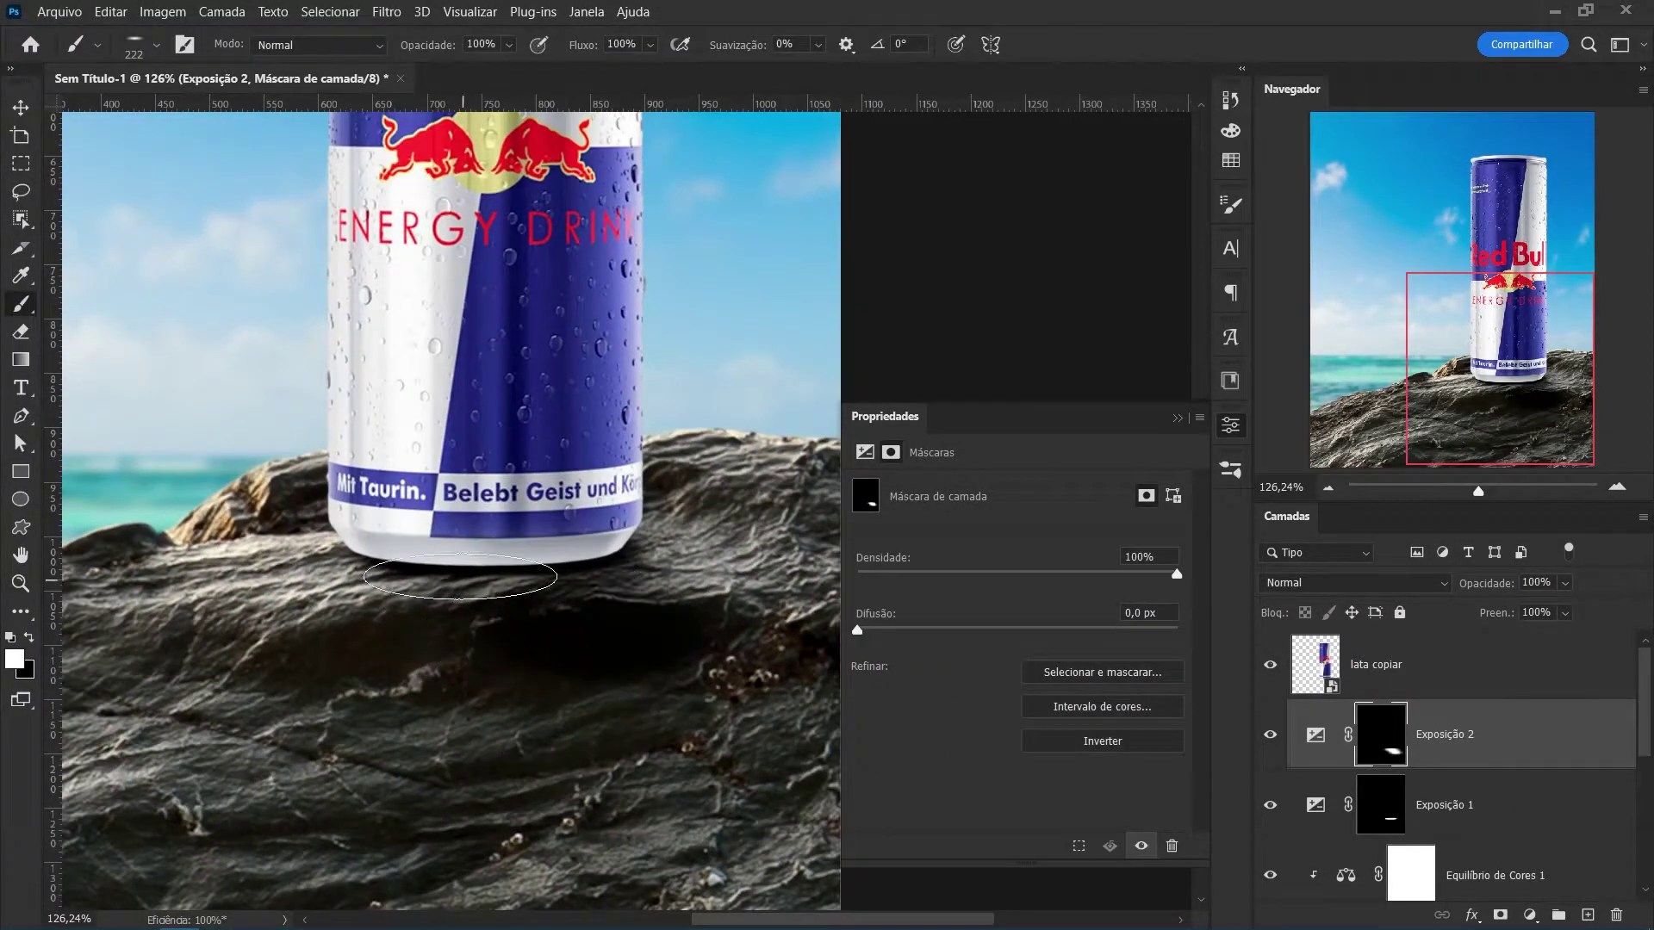
{"action": "scroll", "coordinate": [460, 576], "scroll_direction": "up", "scroll_amount": 3}
{"action": "right_click", "coordinate": [498, 591], "text": "alt"}
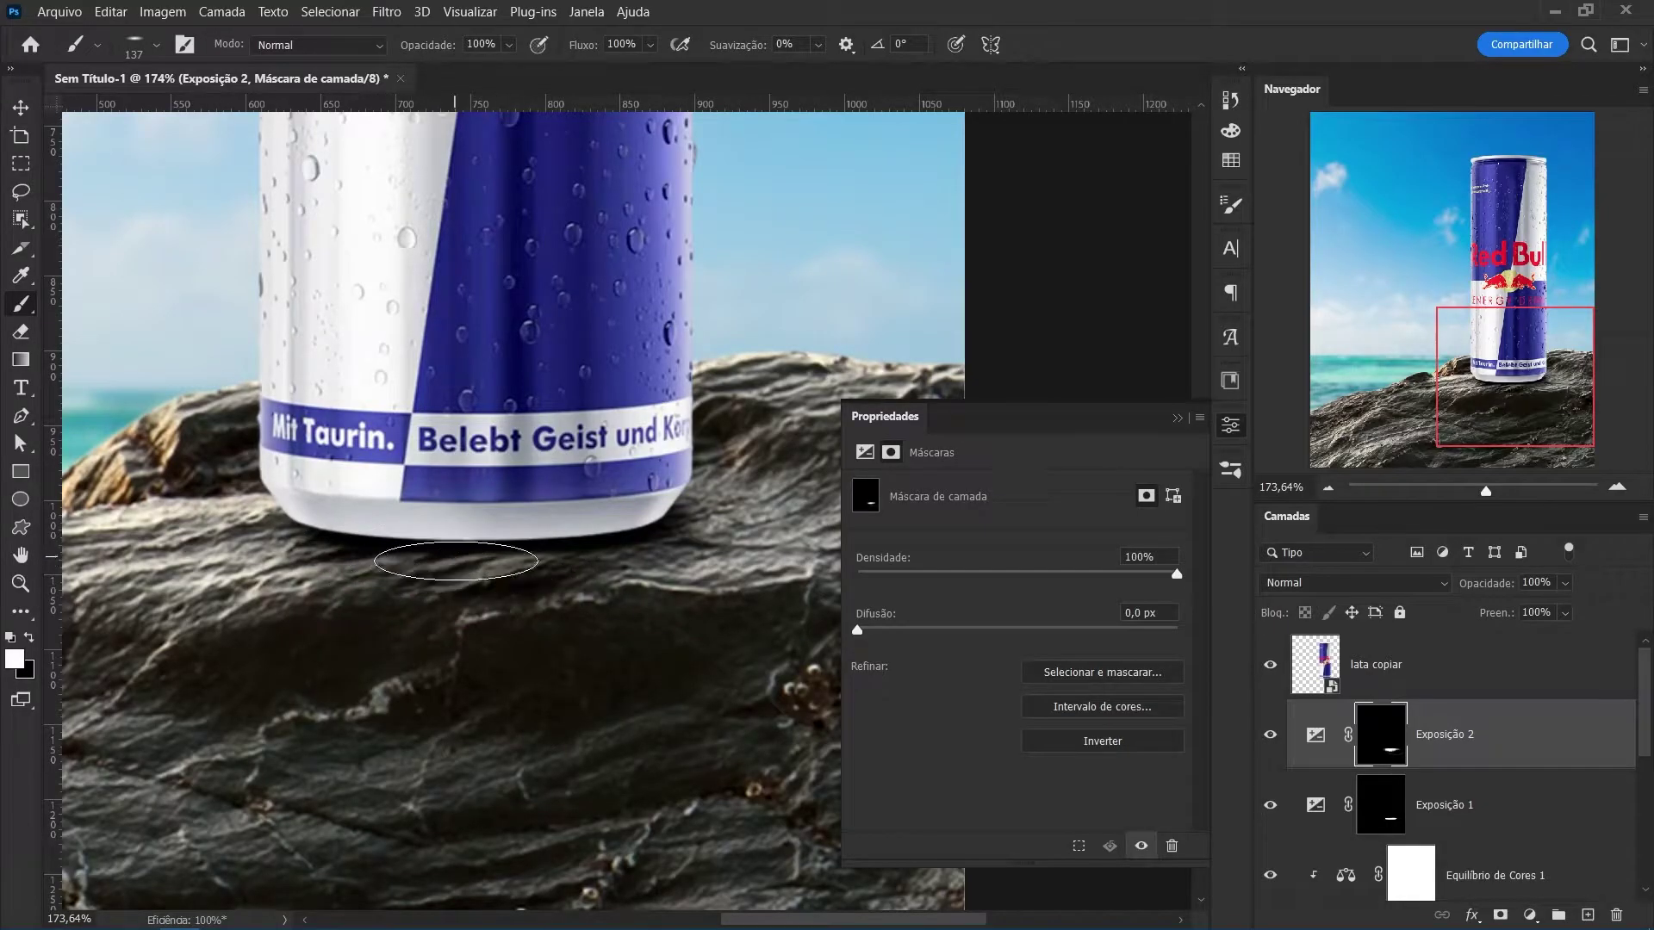
{"action": "mouse_move", "coordinate": [456, 561]}
{"action": "left_mouse_down"}
{"action": "mouse_move", "coordinate": [762, 565]}
{"action": "mouse_move", "coordinate": [577, 560]}
{"action": "left_mouse_up"}
{"action": "mouse_move", "coordinate": [482, 525]}
{"action": "left_mouse_down"}
{"action": "mouse_move", "coordinate": [535, 625]}
{"action": "mouse_move", "coordinate": [802, 691]}
{"action": "mouse_move", "coordinate": [315, 550]}
{"action": "mouse_move", "coordinate": [560, 538]}
{"action": "left_mouse_up"}
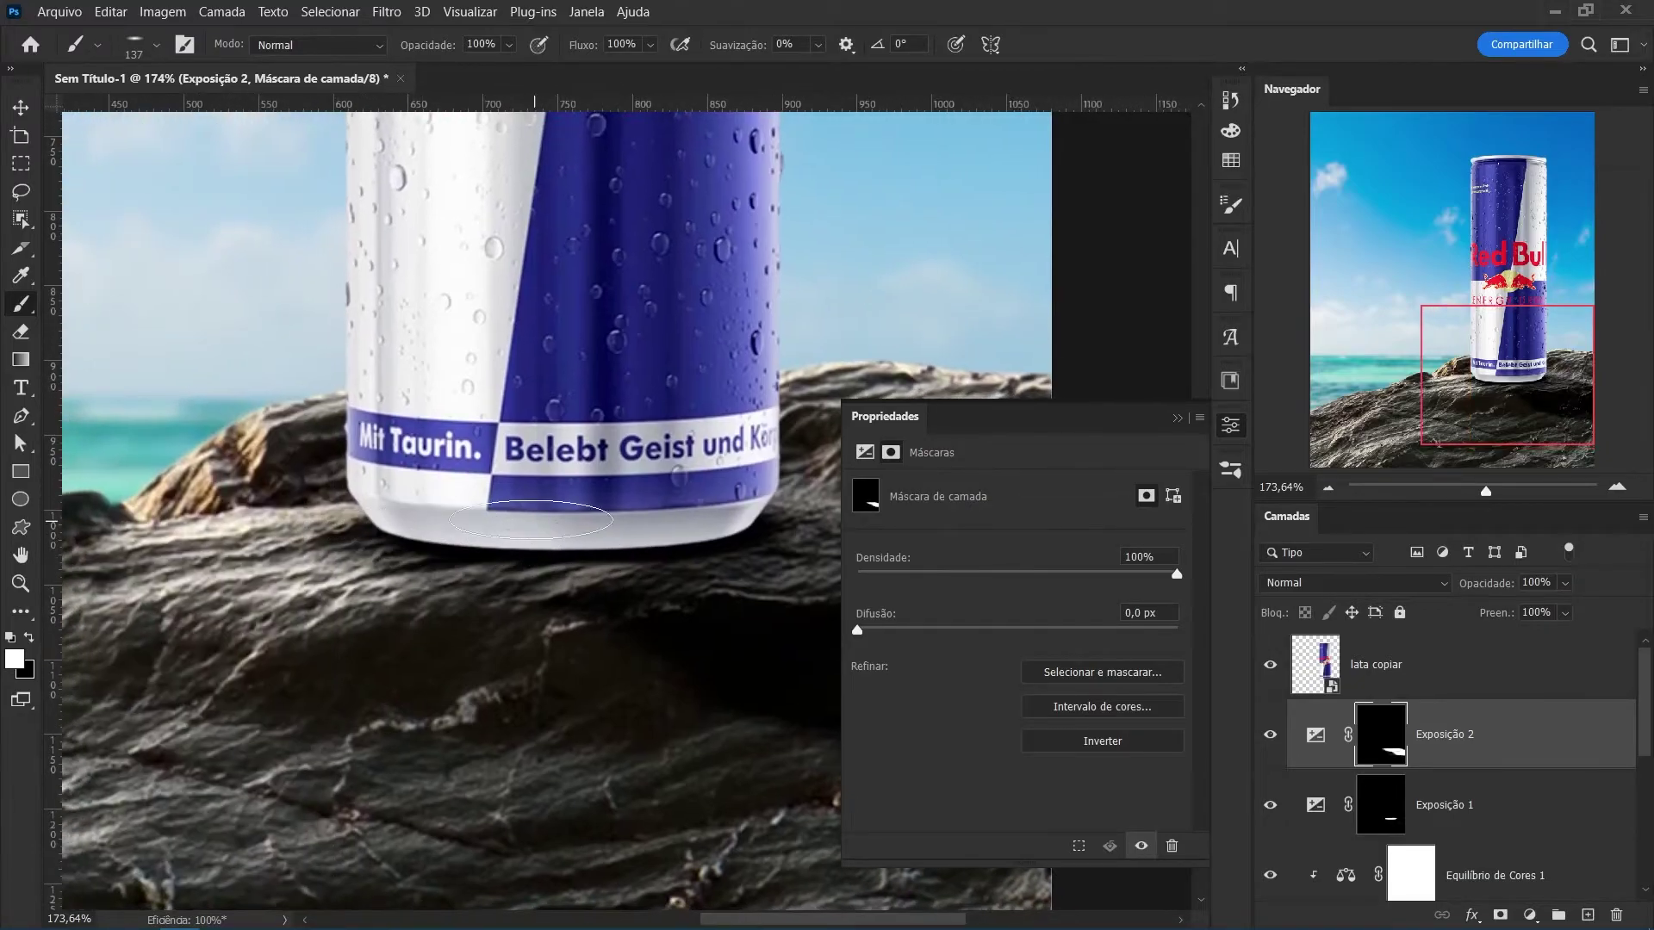
Paint black with a roughly 360 px brush to remove the darkening from the rock bubbles.
{"action": "key", "text": "x"}
{"action": "left_click_drag", "start_coordinate": [623, 657], "coordinate": [356, 524]}
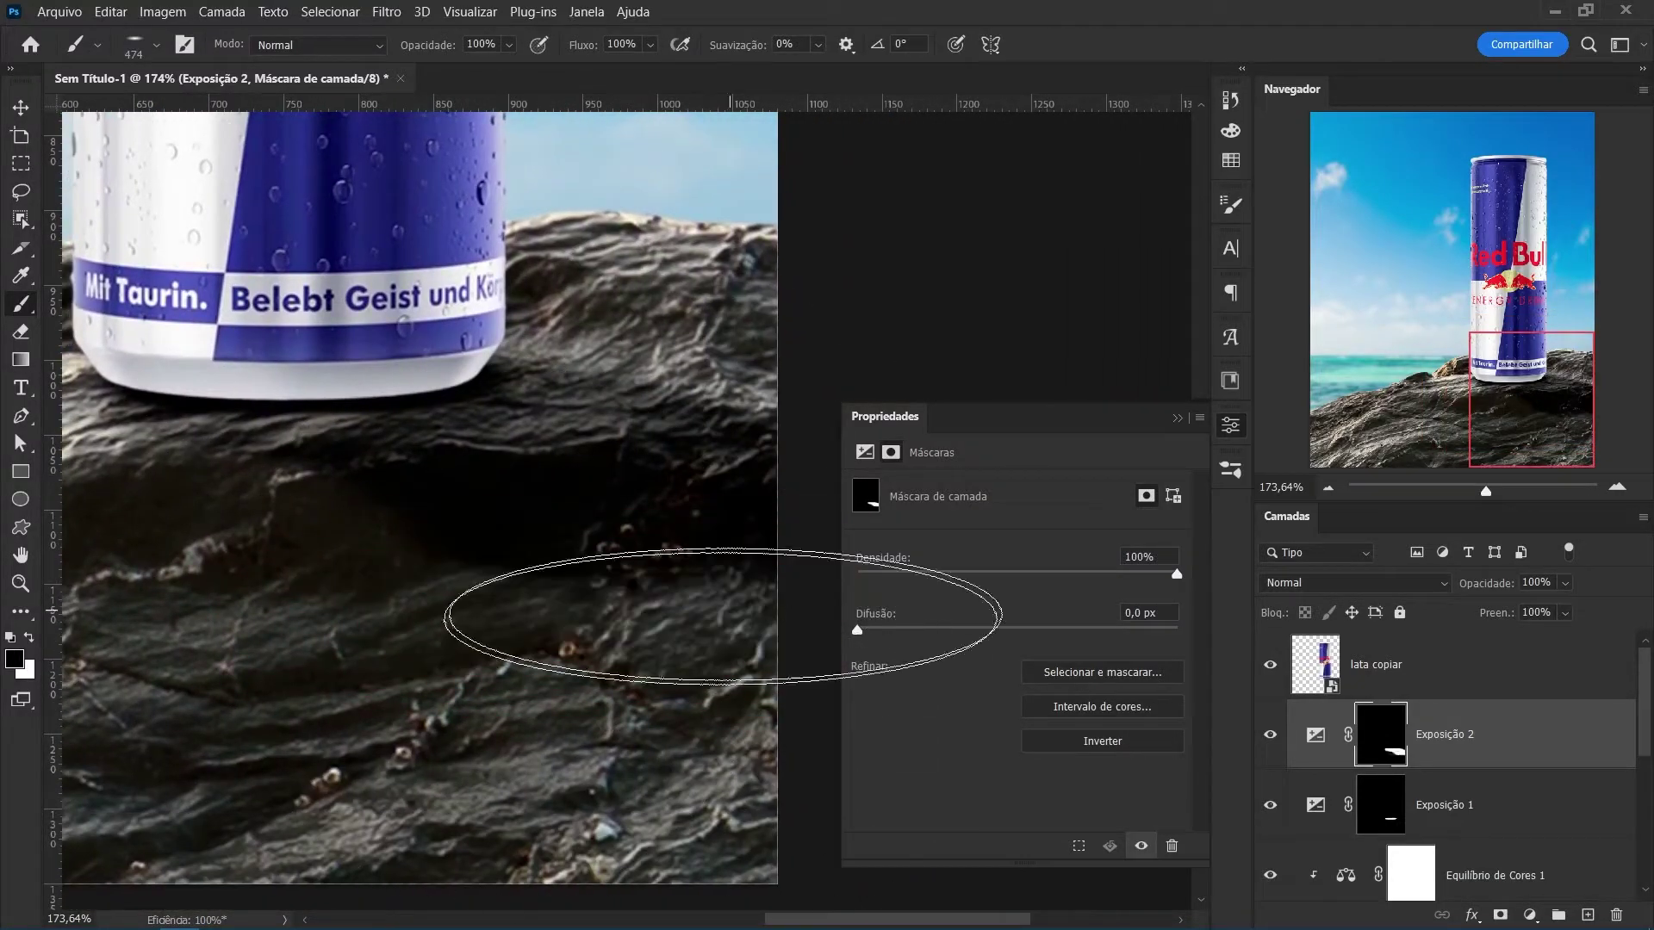
{"action": "left_click_drag", "start_coordinate": [701, 499], "coordinate": [646, 491]}
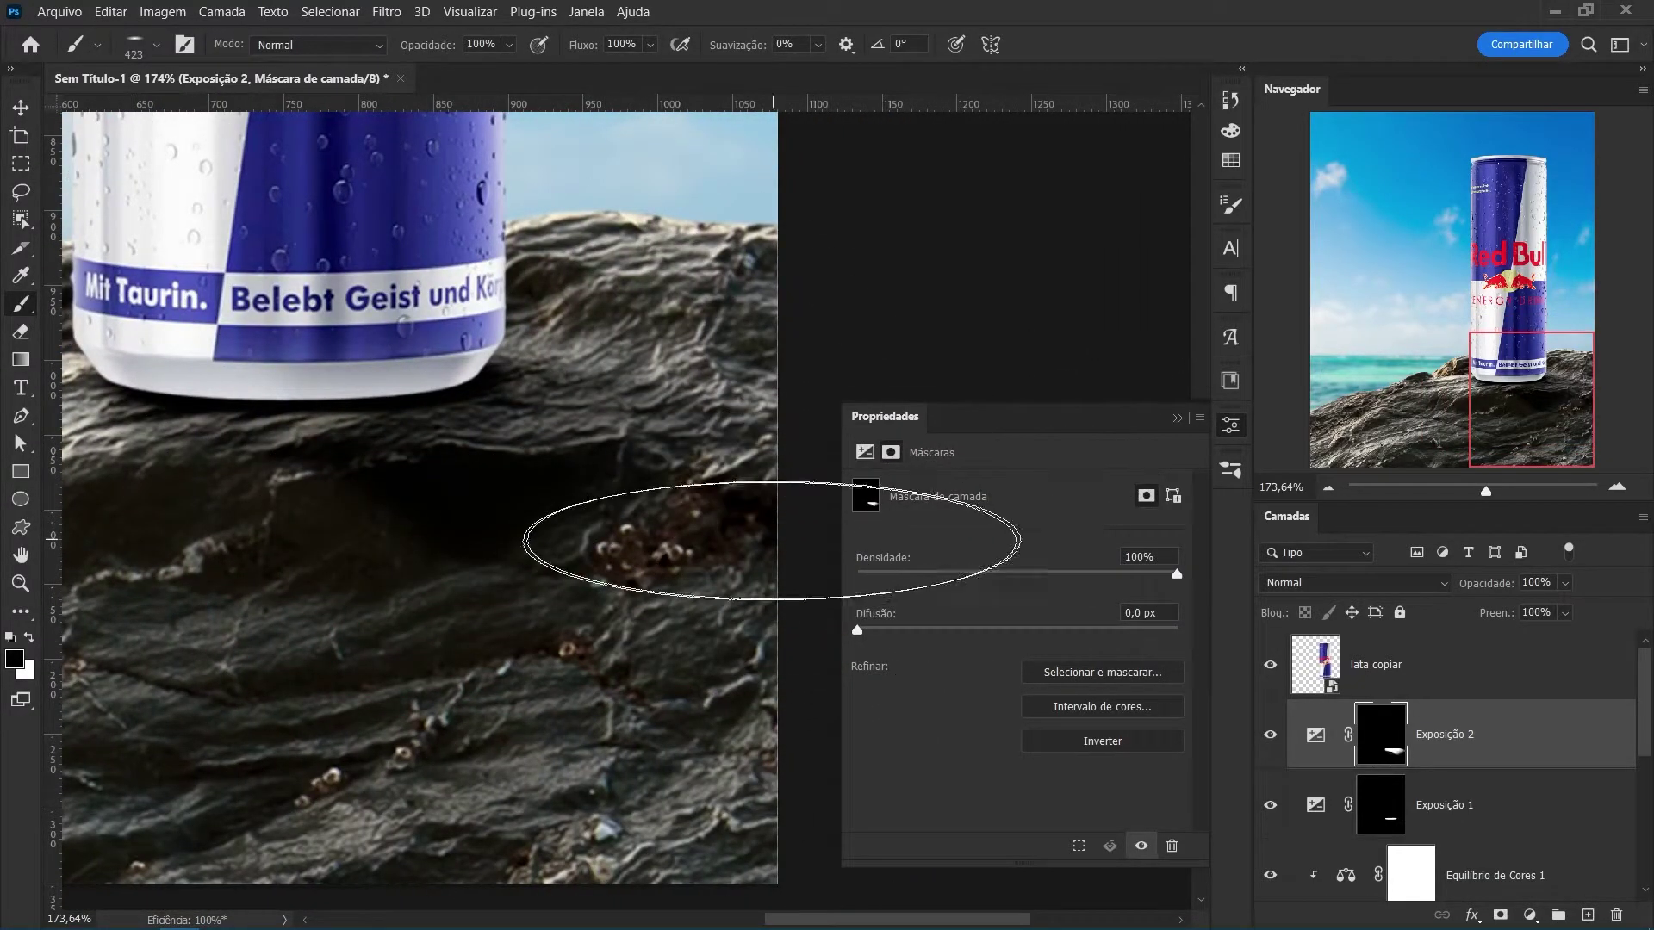
{"action": "left_click", "coordinate": [802, 524]}
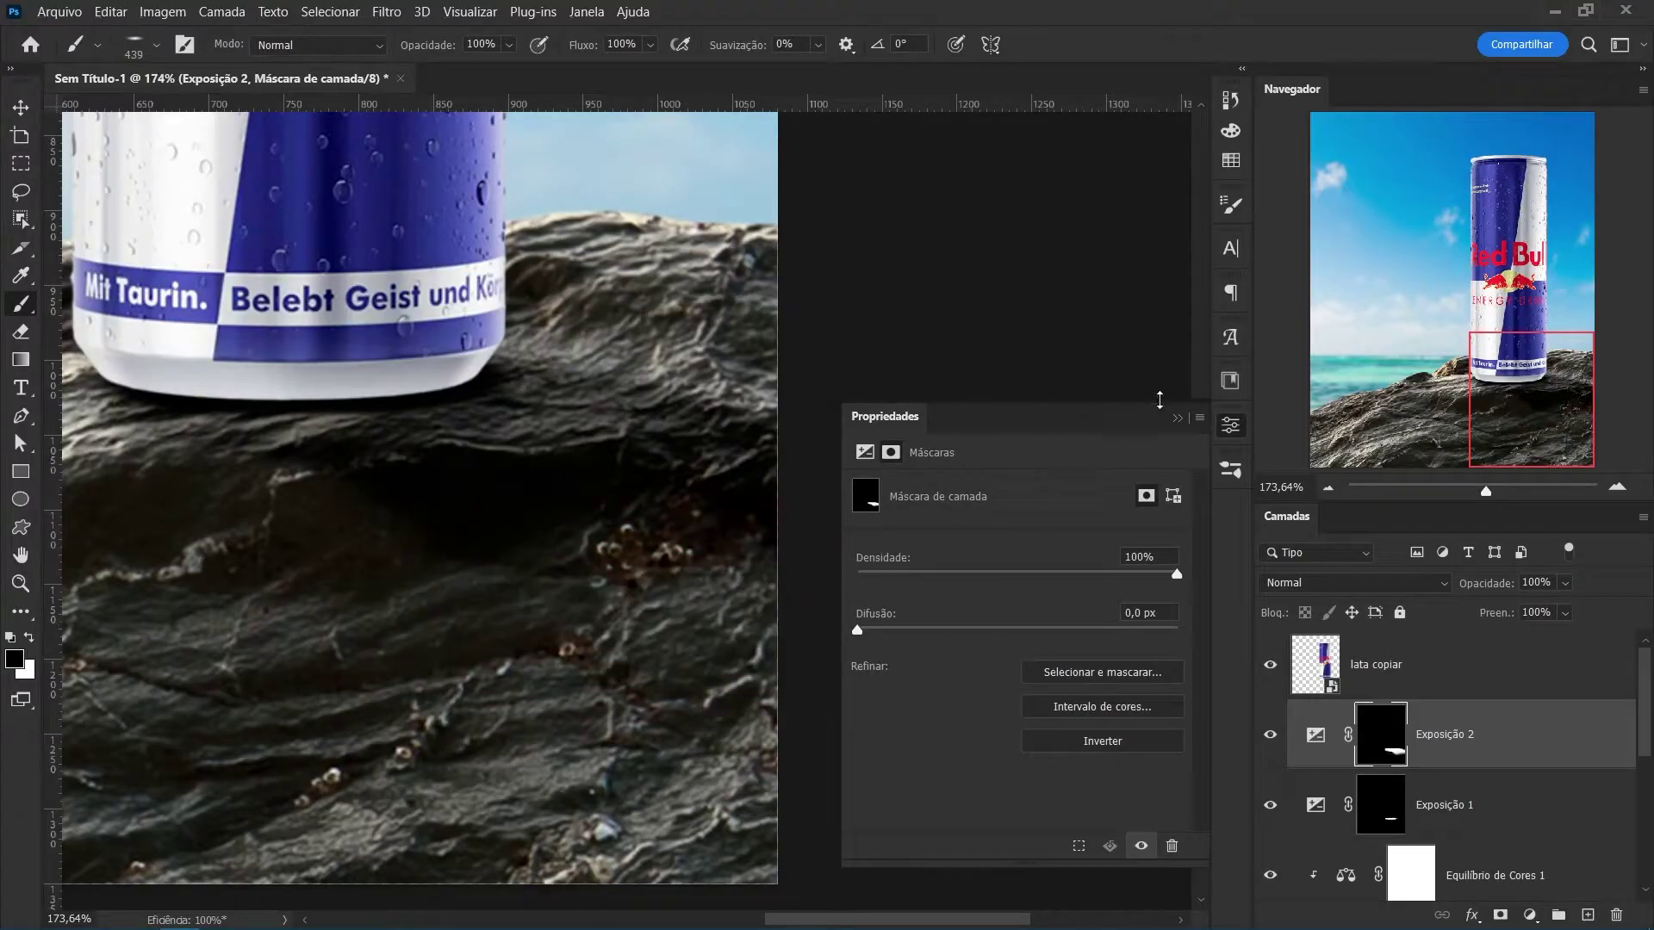
{"action": "left_click", "coordinate": [1177, 418]}
Set brush flow to 26% and resize the white brush to about 453 px.
{"action": "left_click_drag", "start_coordinate": [646, 580], "coordinate": [713, 580]}
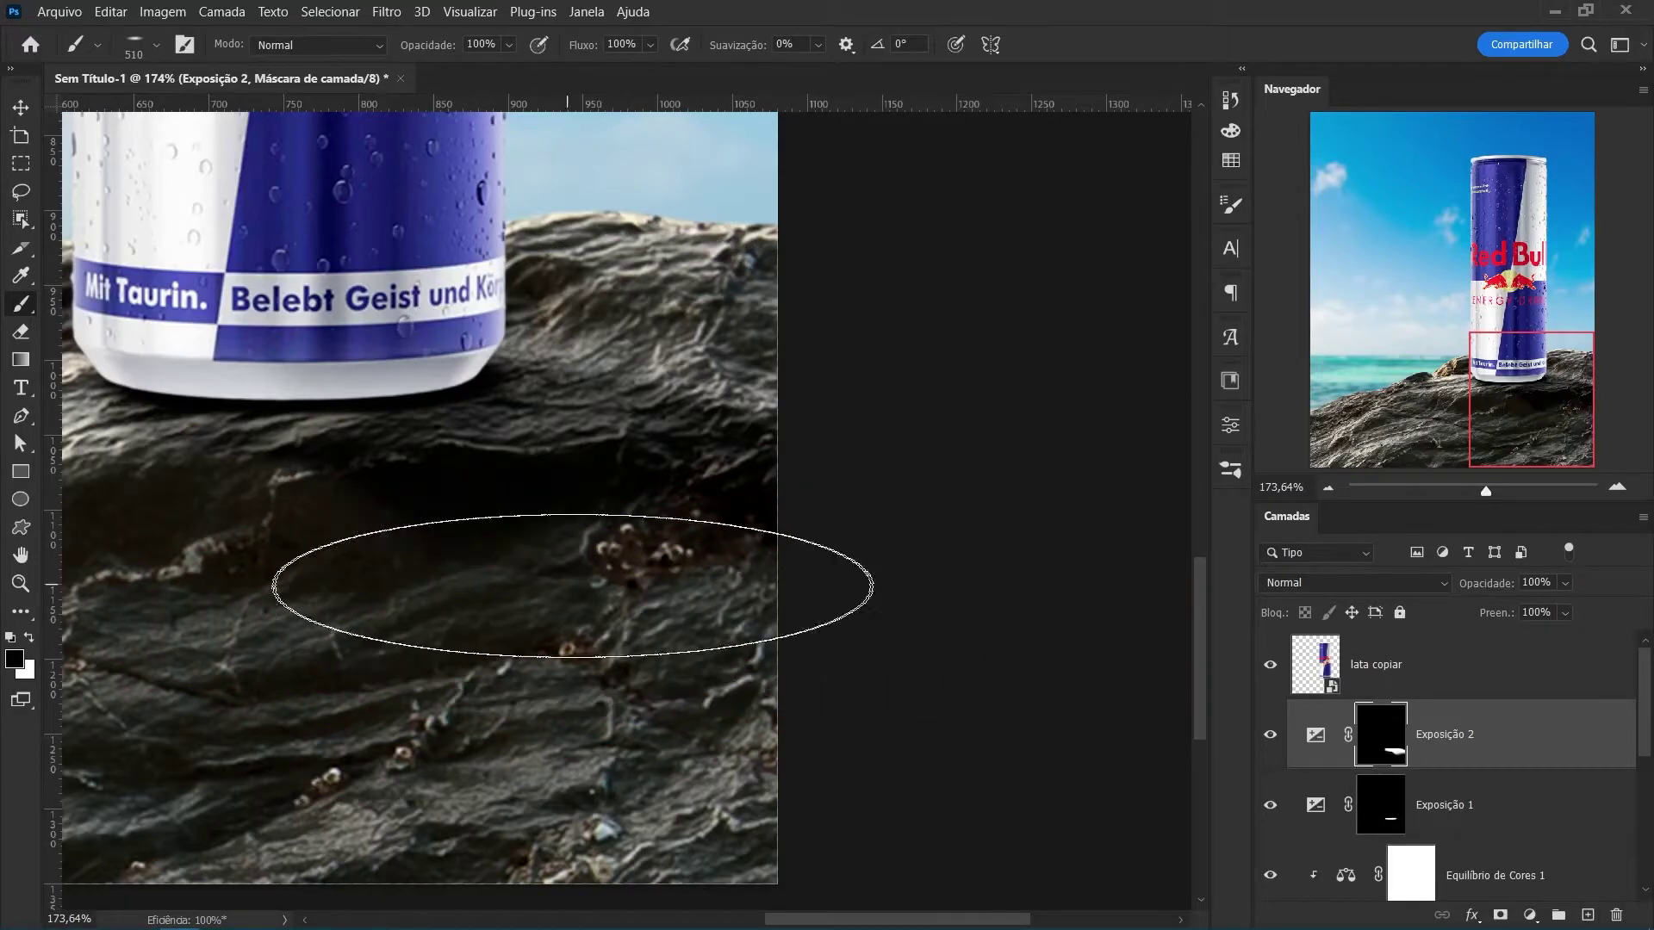
{"action": "left_click", "coordinate": [651, 44]}
{"action": "left_click_drag", "start_coordinate": [597, 72], "coordinate": [601, 71]}
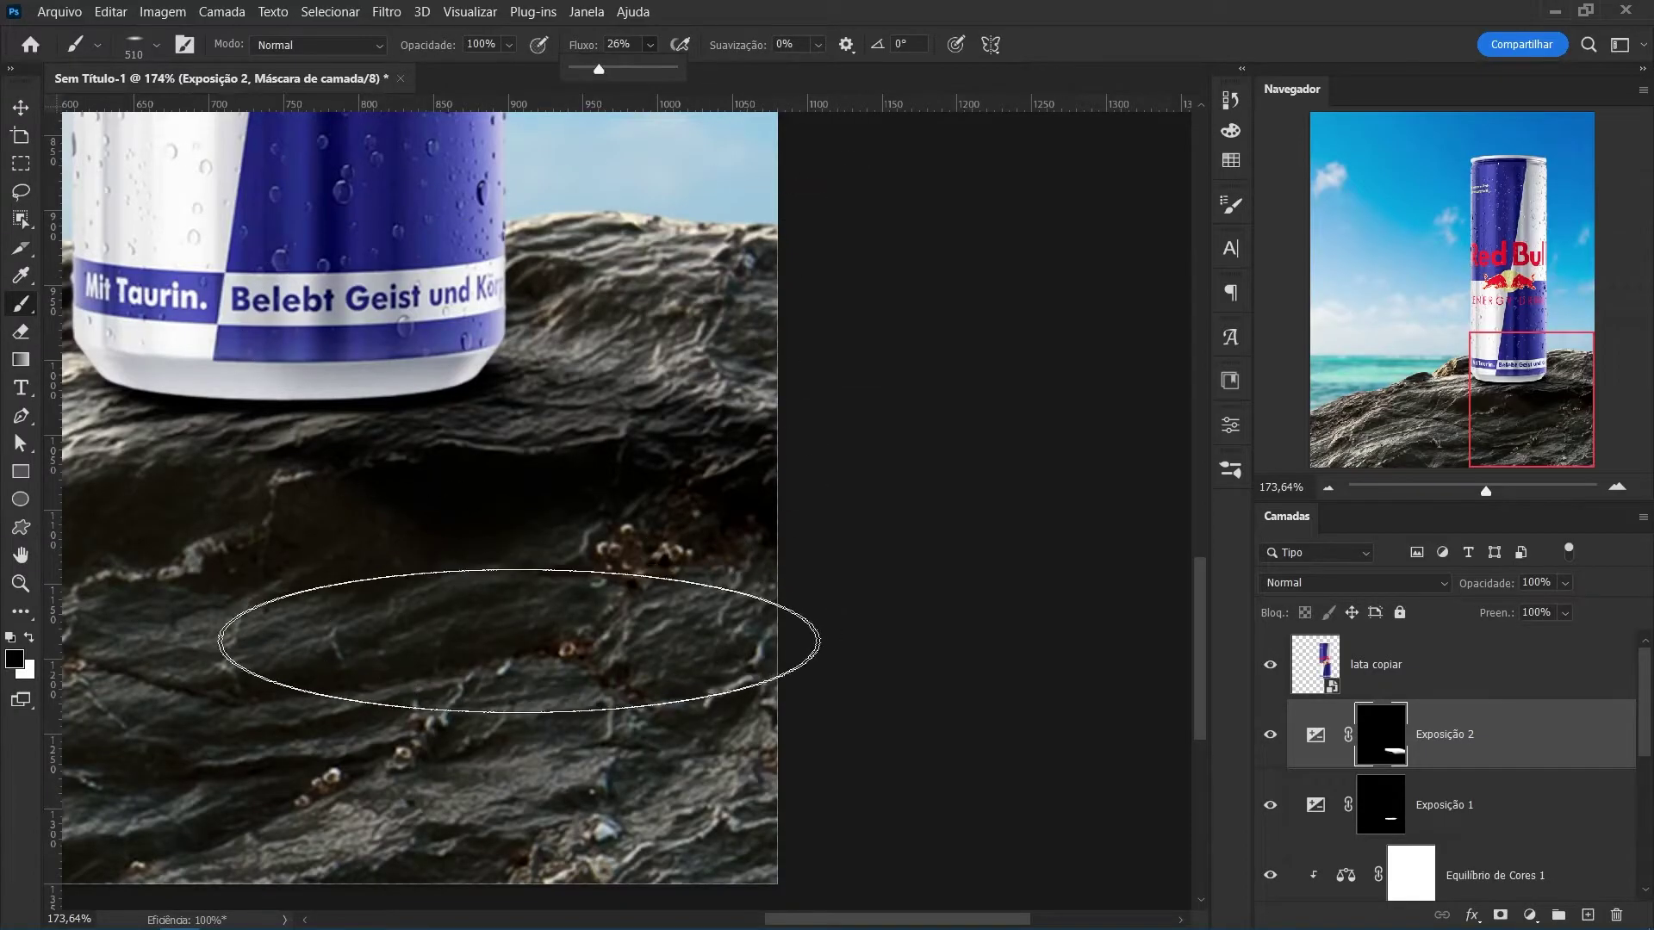
{"action": "right_click", "coordinate": [728, 506], "text": "alt"}
{"action": "left_click_drag", "start_coordinate": [728, 507], "coordinate": [689, 506]}
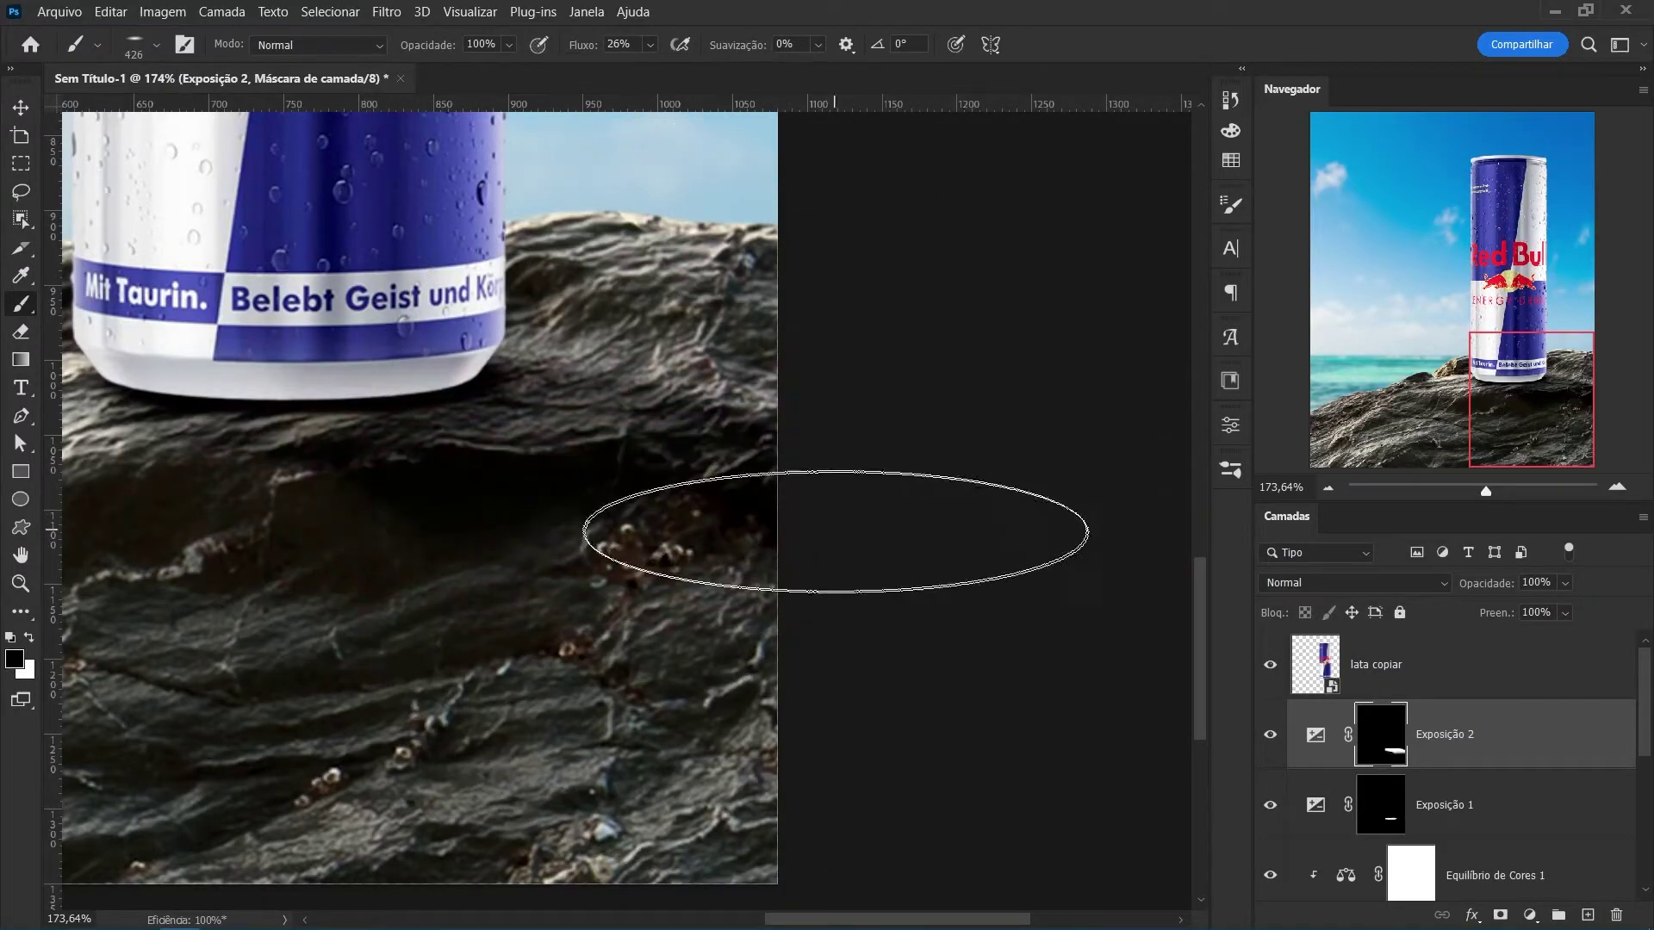
{"action": "right_click", "coordinate": [609, 488], "text": "alt"}
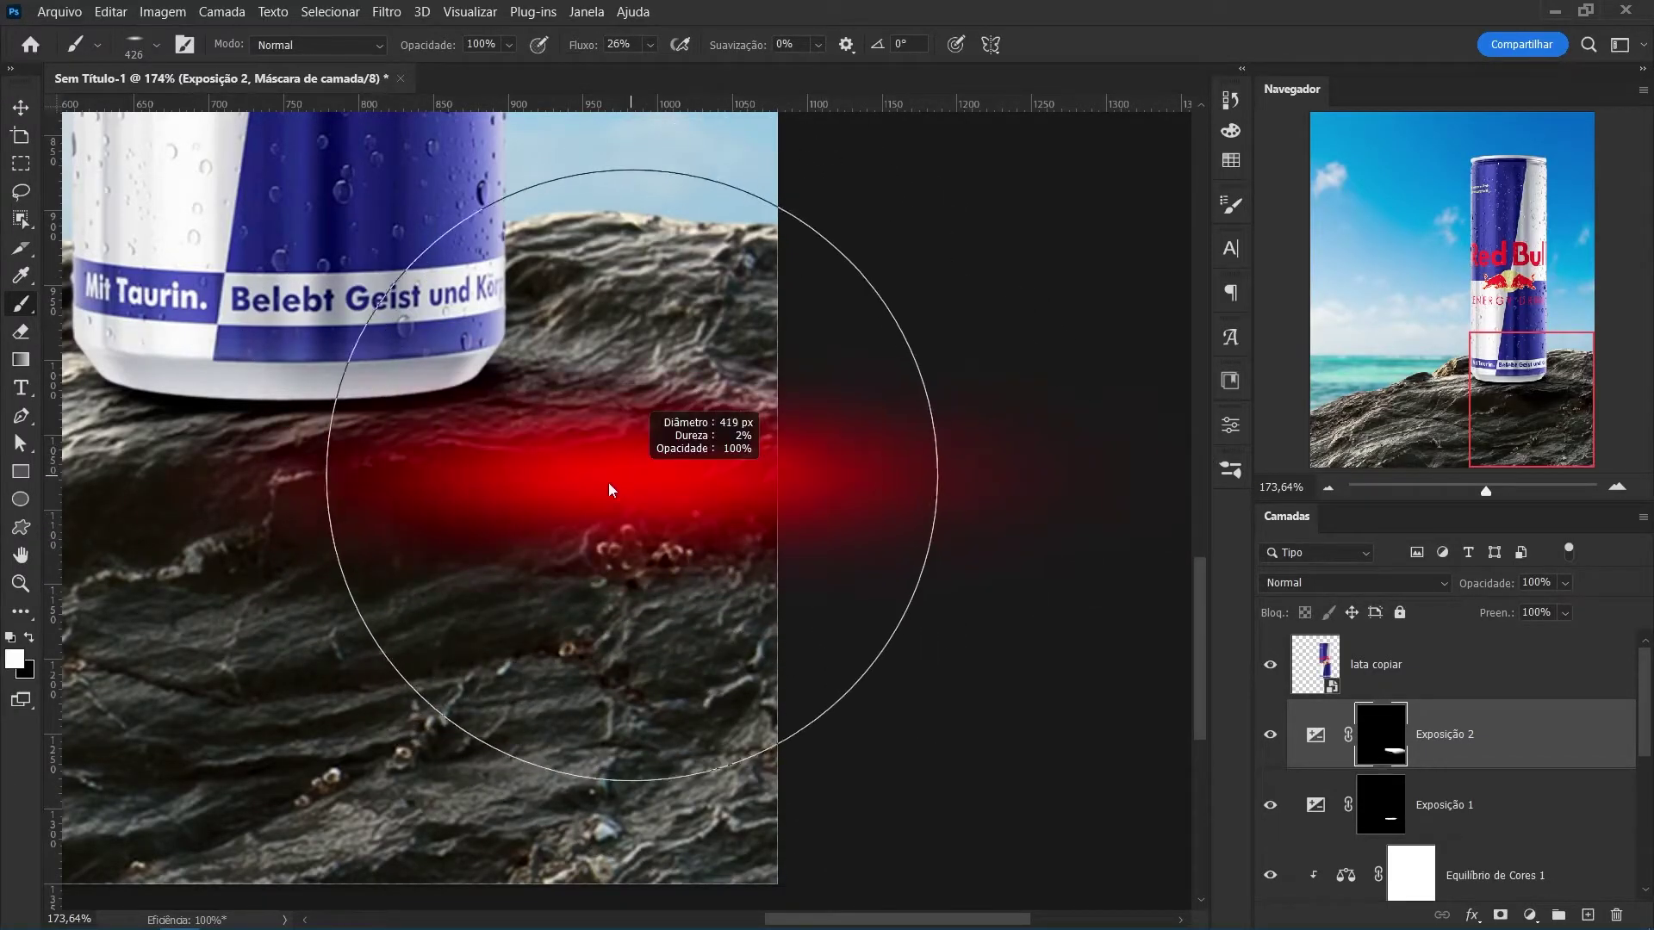
{"action": "key", "text": "x"}
{"action": "right_click", "coordinate": [571, 499], "text": "alt"}
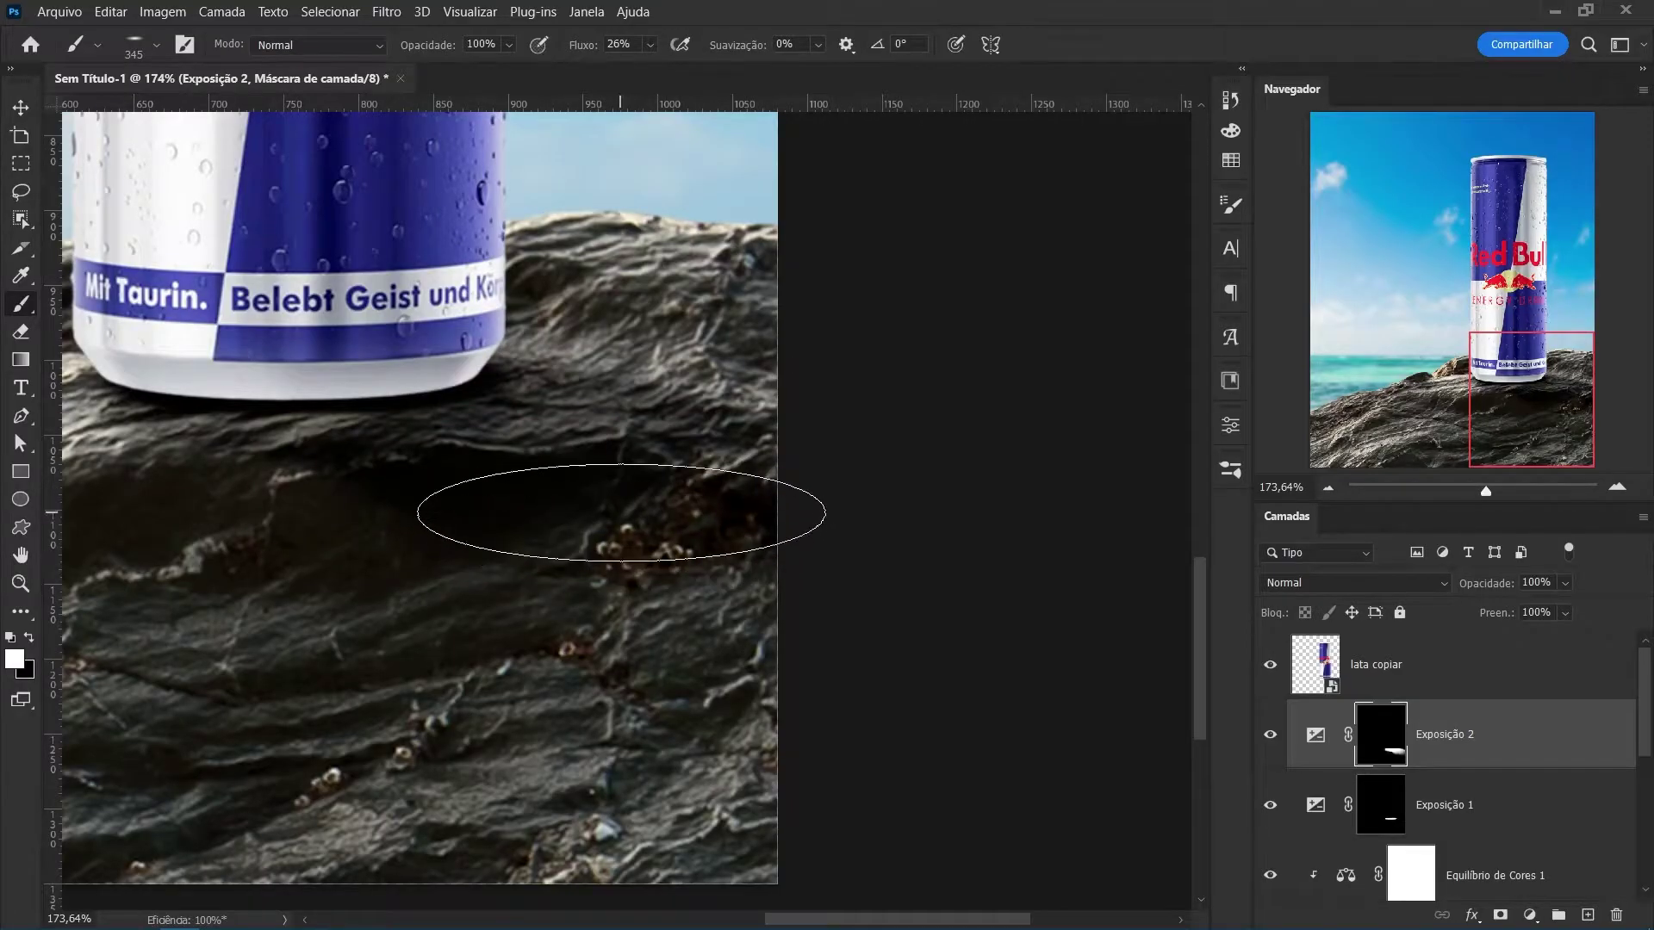
{"action": "right_click", "coordinate": [631, 567], "text": "alt"}
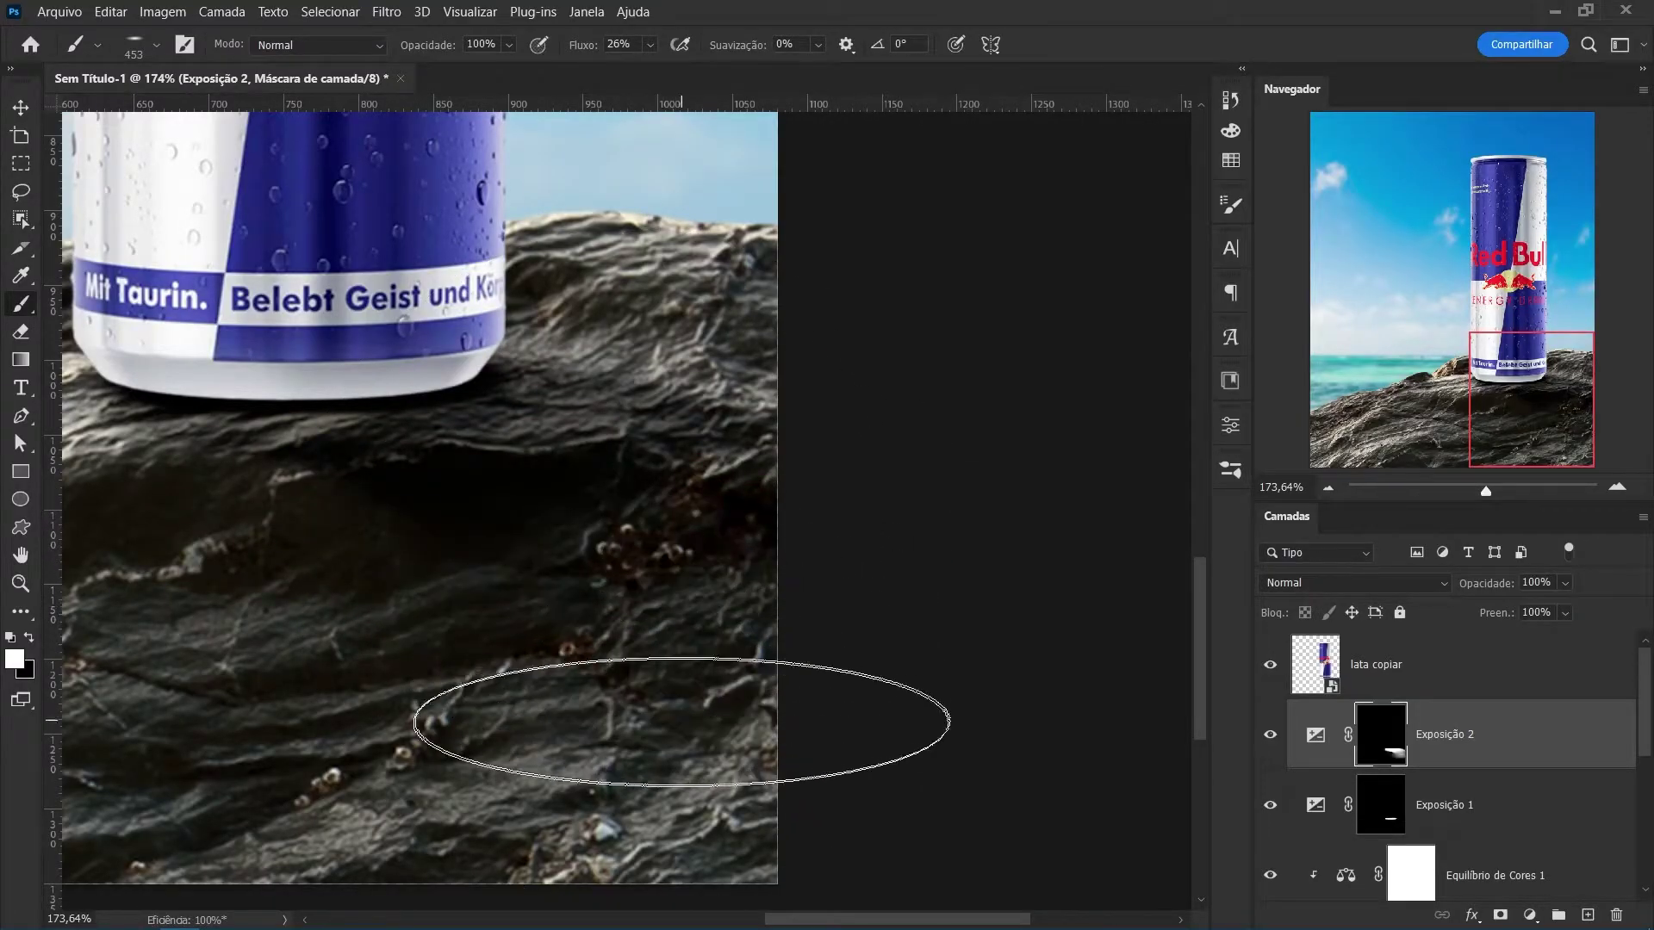
{"action": "mouse_move", "coordinate": [690, 714]}
{"action": "left_mouse_down"}
{"action": "mouse_move", "coordinate": [517, 715]}
{"action": "mouse_move", "coordinate": [753, 599]}
{"action": "mouse_move", "coordinate": [753, 619]}
{"action": "left_mouse_up"}
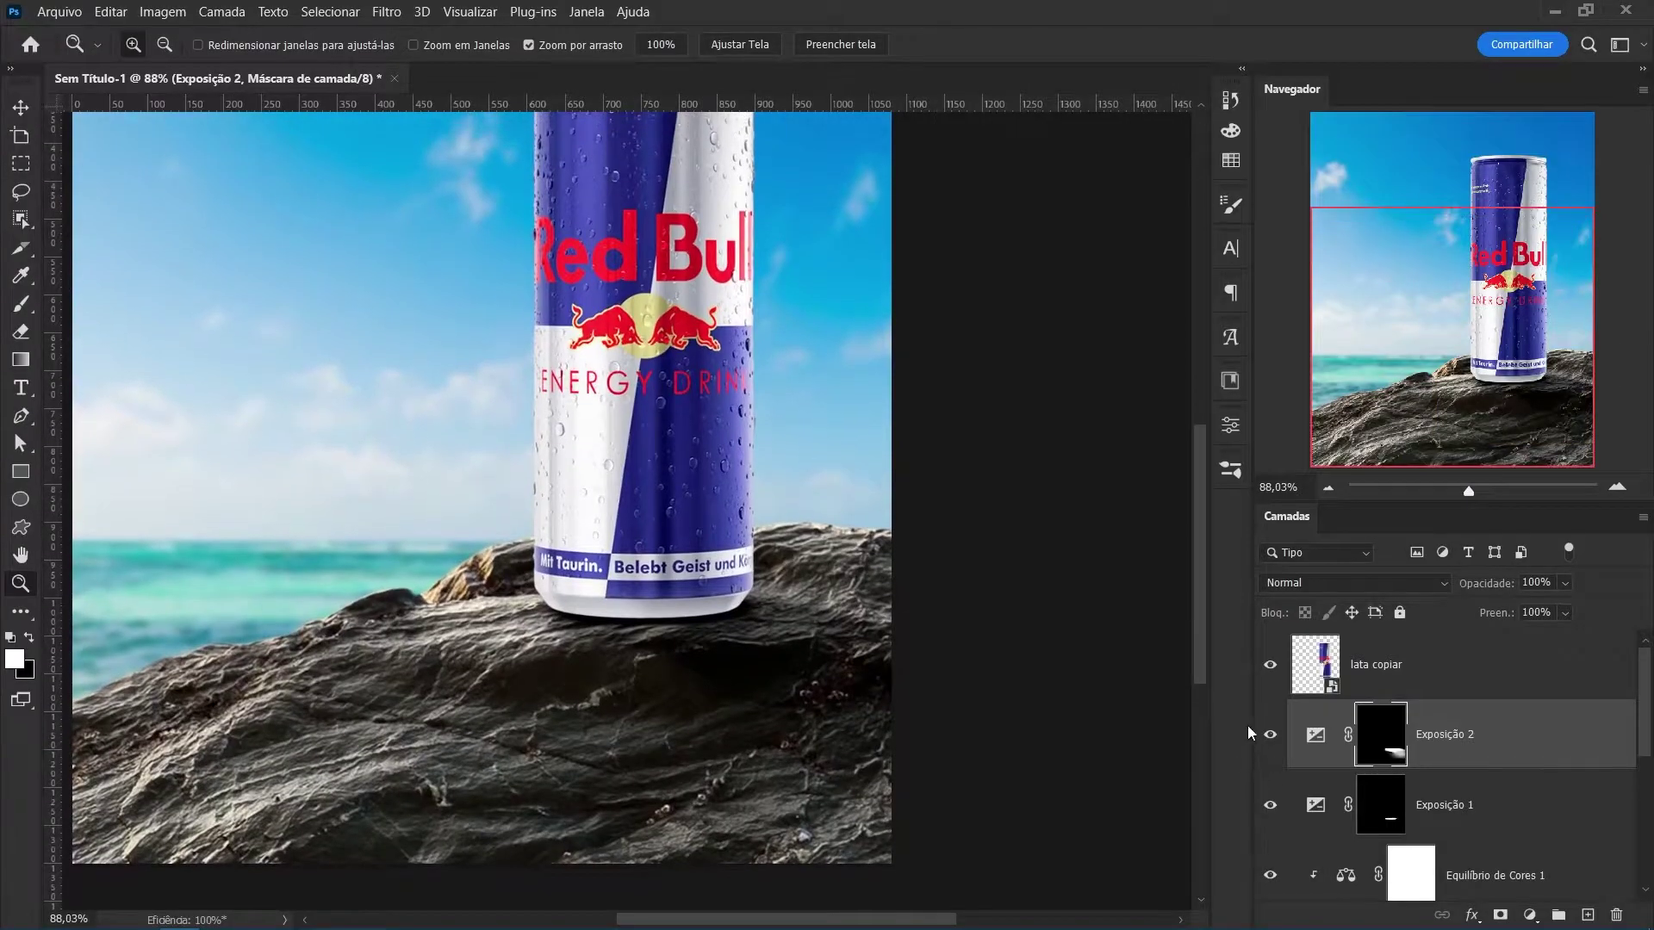
Add Curvas 1 clipped to lata copiar, with the white point output lowered to 78.
{"action": "left_click_drag", "start_coordinate": [616, 573], "coordinate": [653, 442]}
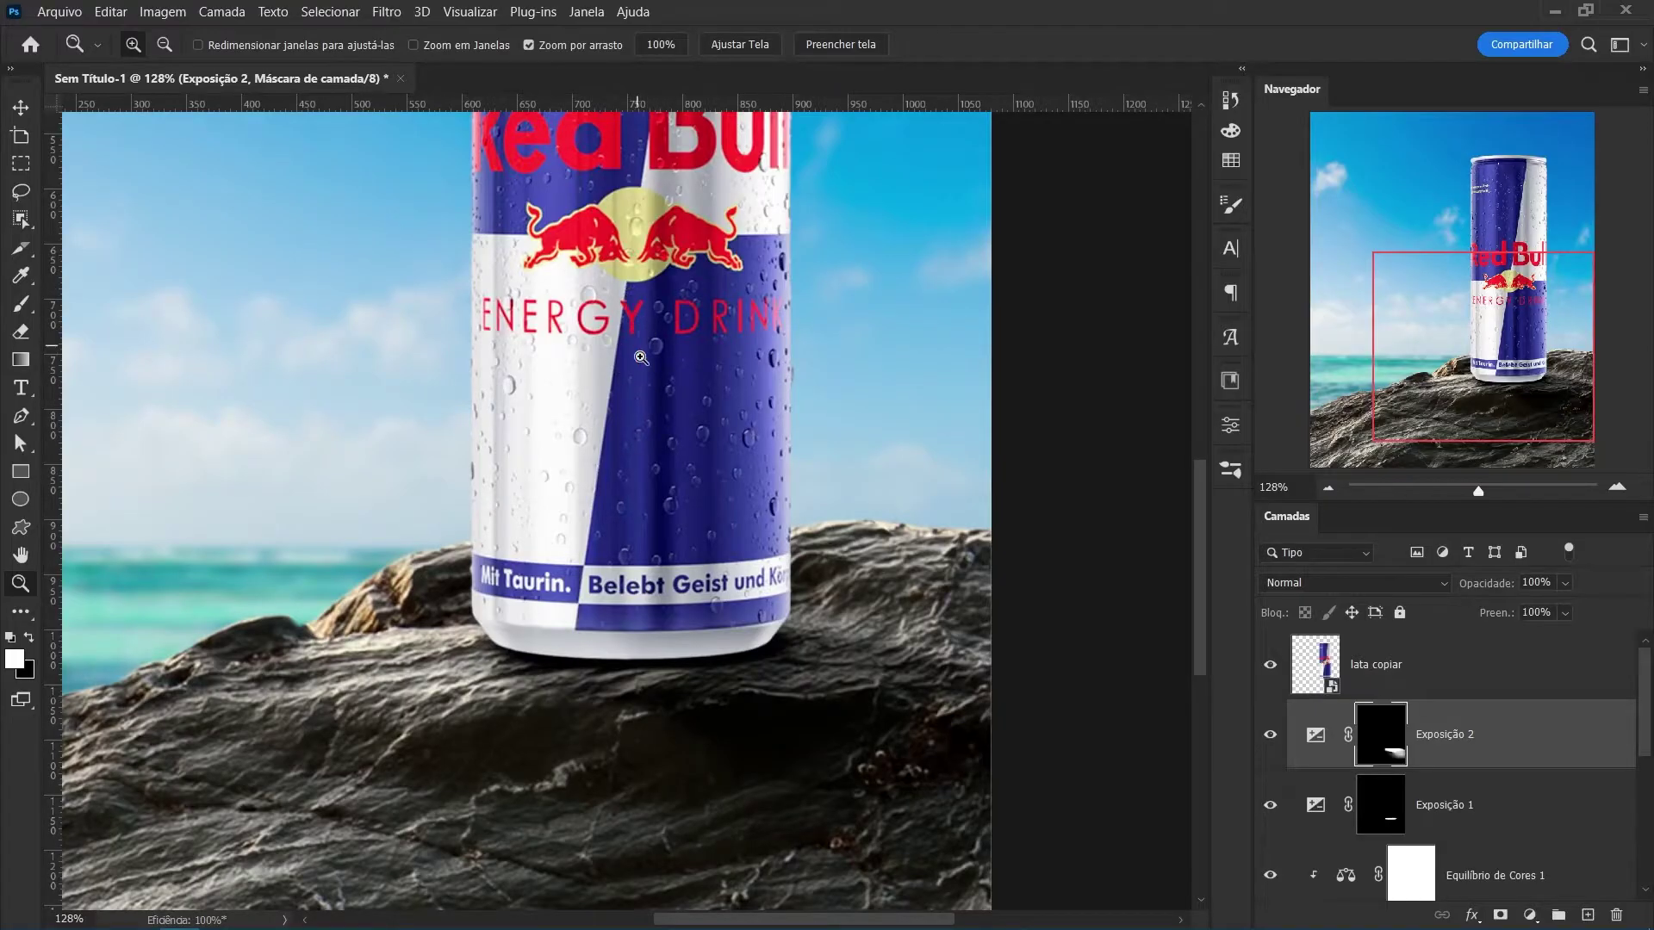
{"action": "key", "text": "v"}
{"action": "left_click", "coordinate": [685, 469]}
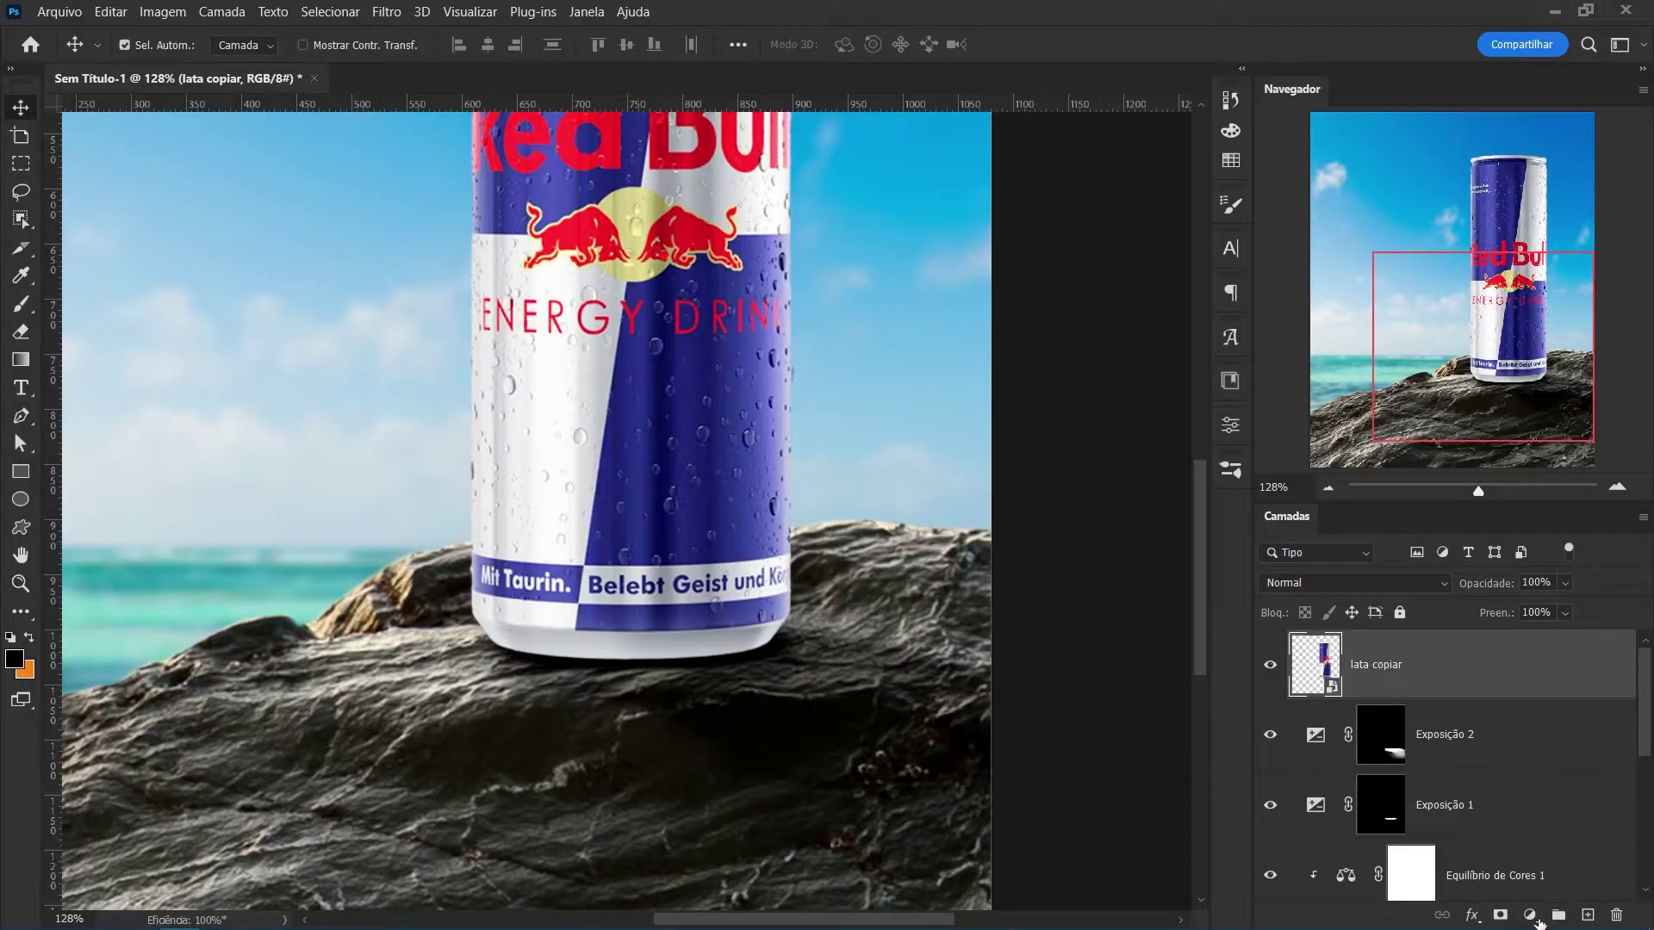
{"action": "left_click", "coordinate": [1532, 916]}
{"action": "left_click", "coordinate": [1432, 665]}
{"action": "left_click", "coordinate": [1531, 917]}
{"action": "left_click", "coordinate": [1526, 653]}
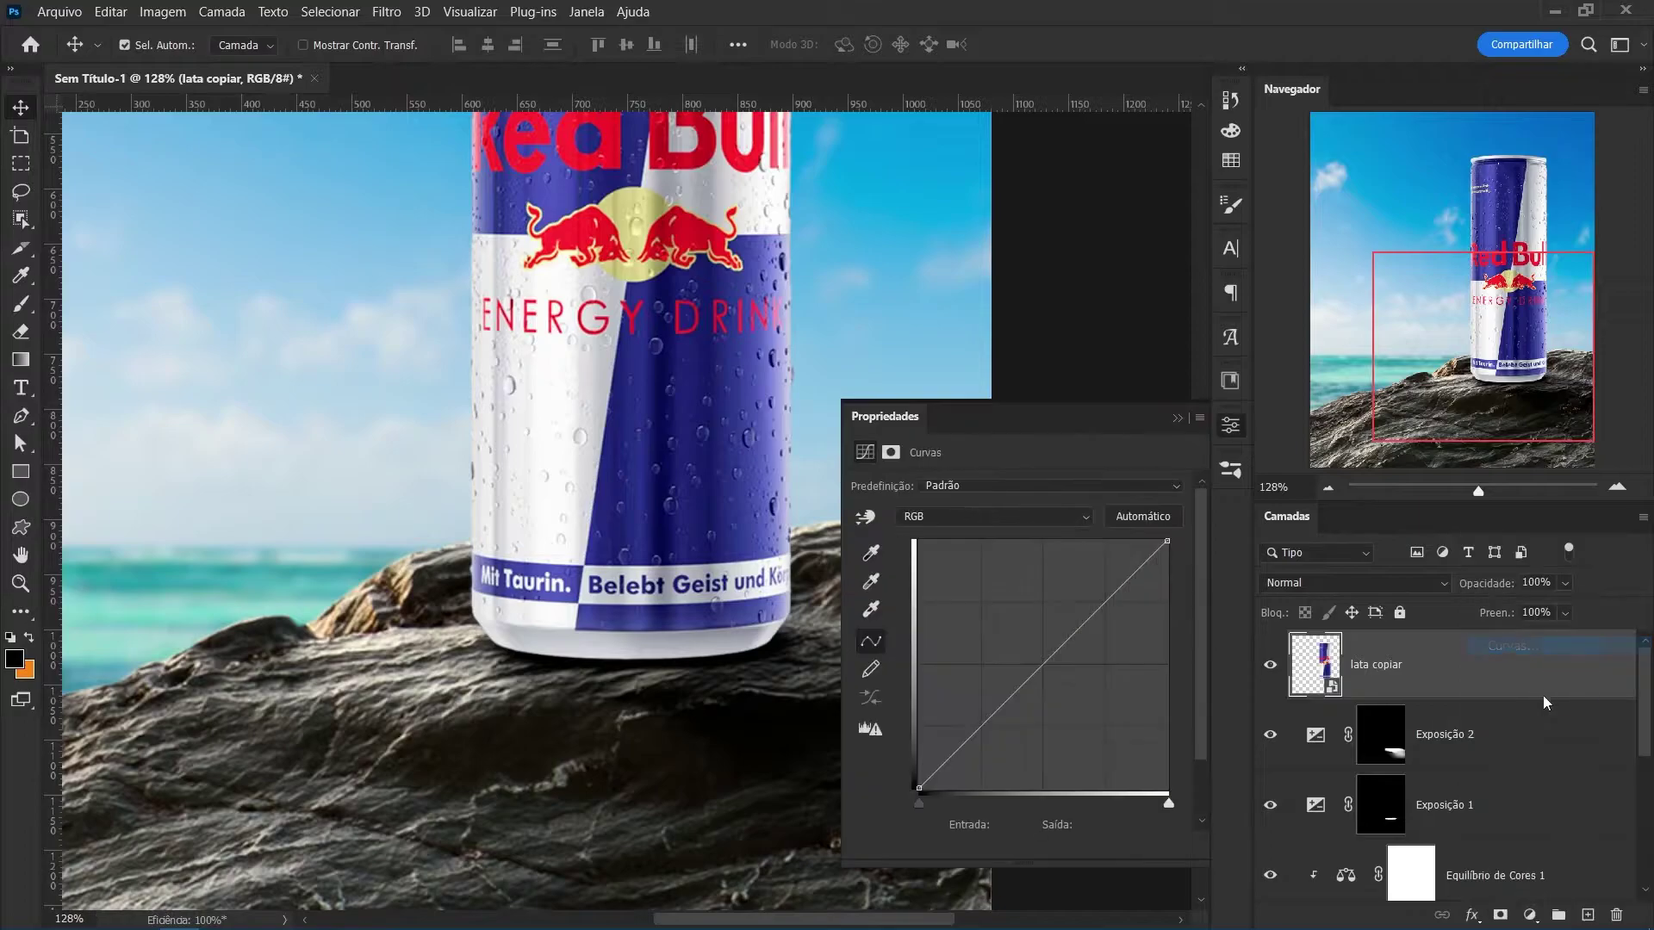
{"action": "left_click", "coordinate": [1315, 664]}
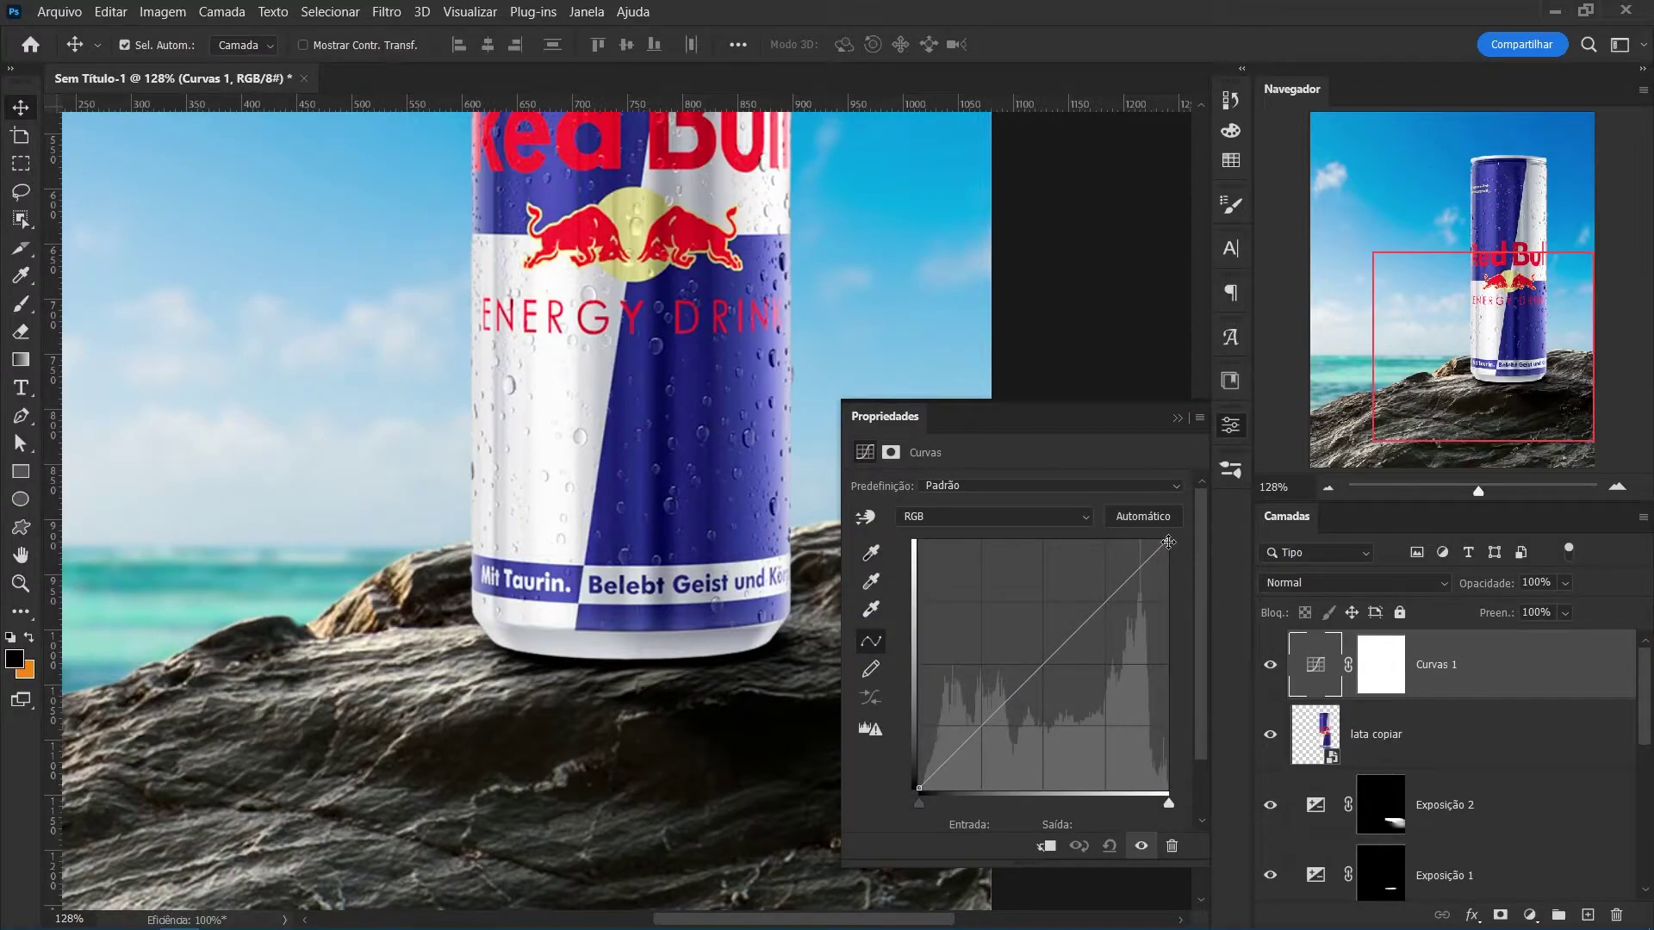
{"action": "left_click_drag", "start_coordinate": [1166, 543], "coordinate": [1183, 718]}
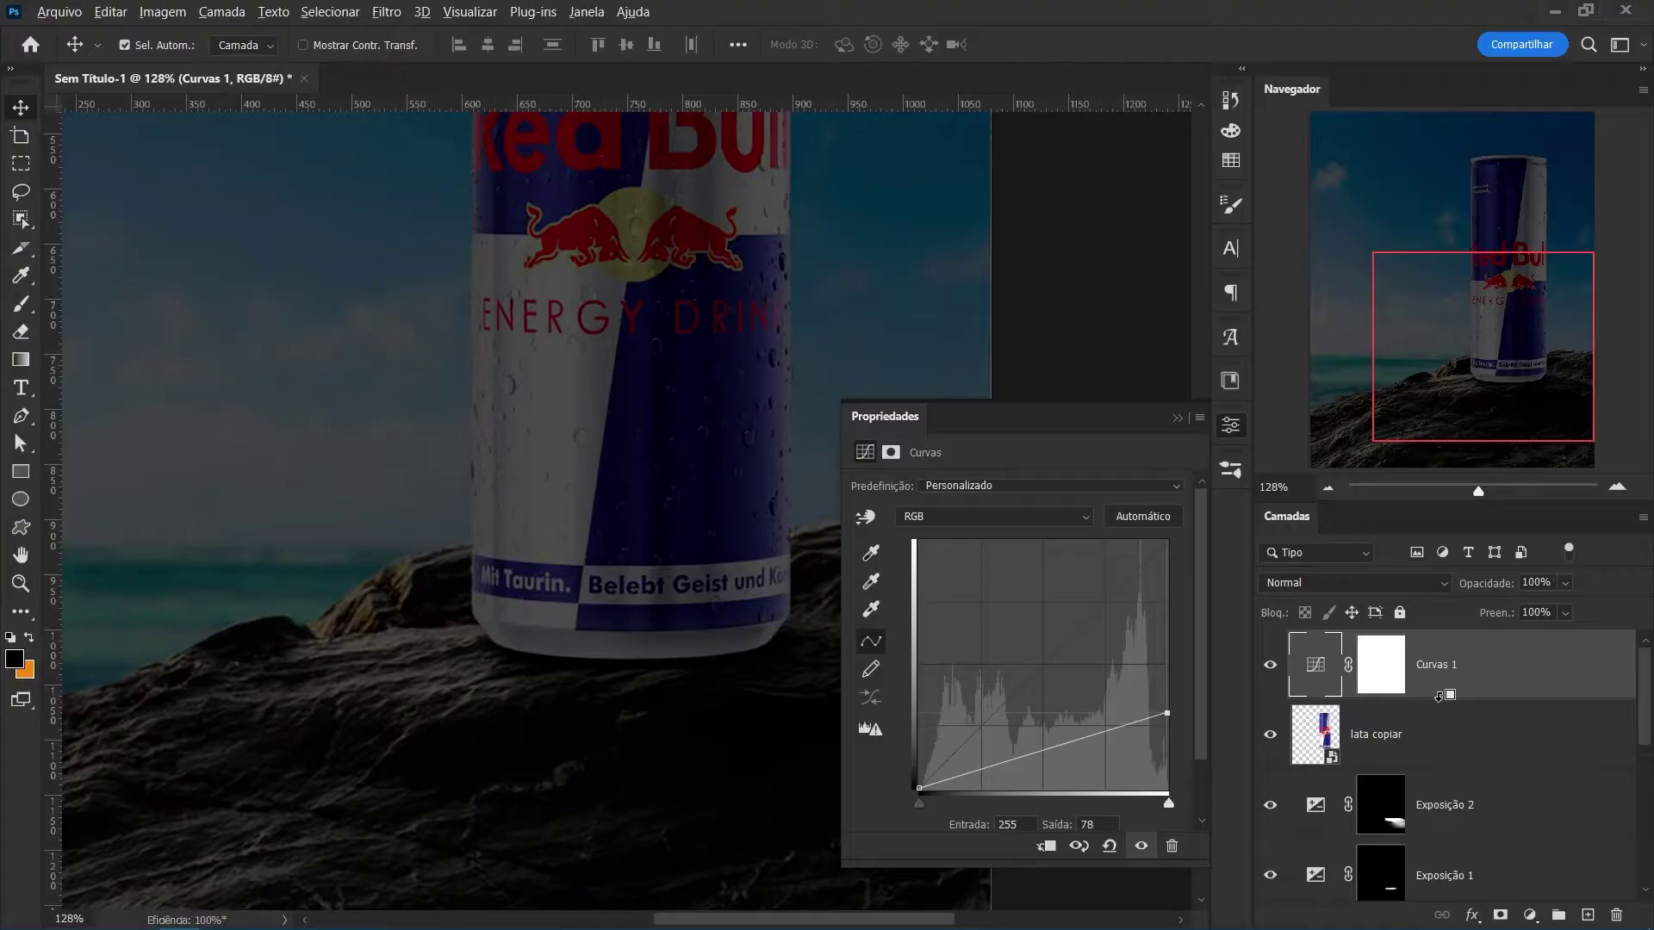
{"action": "left_click", "coordinate": [1439, 695], "text": "alt"}
{"action": "key", "text": "z"}
{"action": "mouse_move", "coordinate": [709, 657]}
{"action": "left_mouse_down"}
{"action": "mouse_move", "coordinate": [630, 702]}
{"action": "mouse_move", "coordinate": [680, 702]}
{"action": "left_mouse_up"}
Invert the Curvas 1 mask and choose the soft round brush.
{"action": "left_click", "coordinate": [1411, 664]}
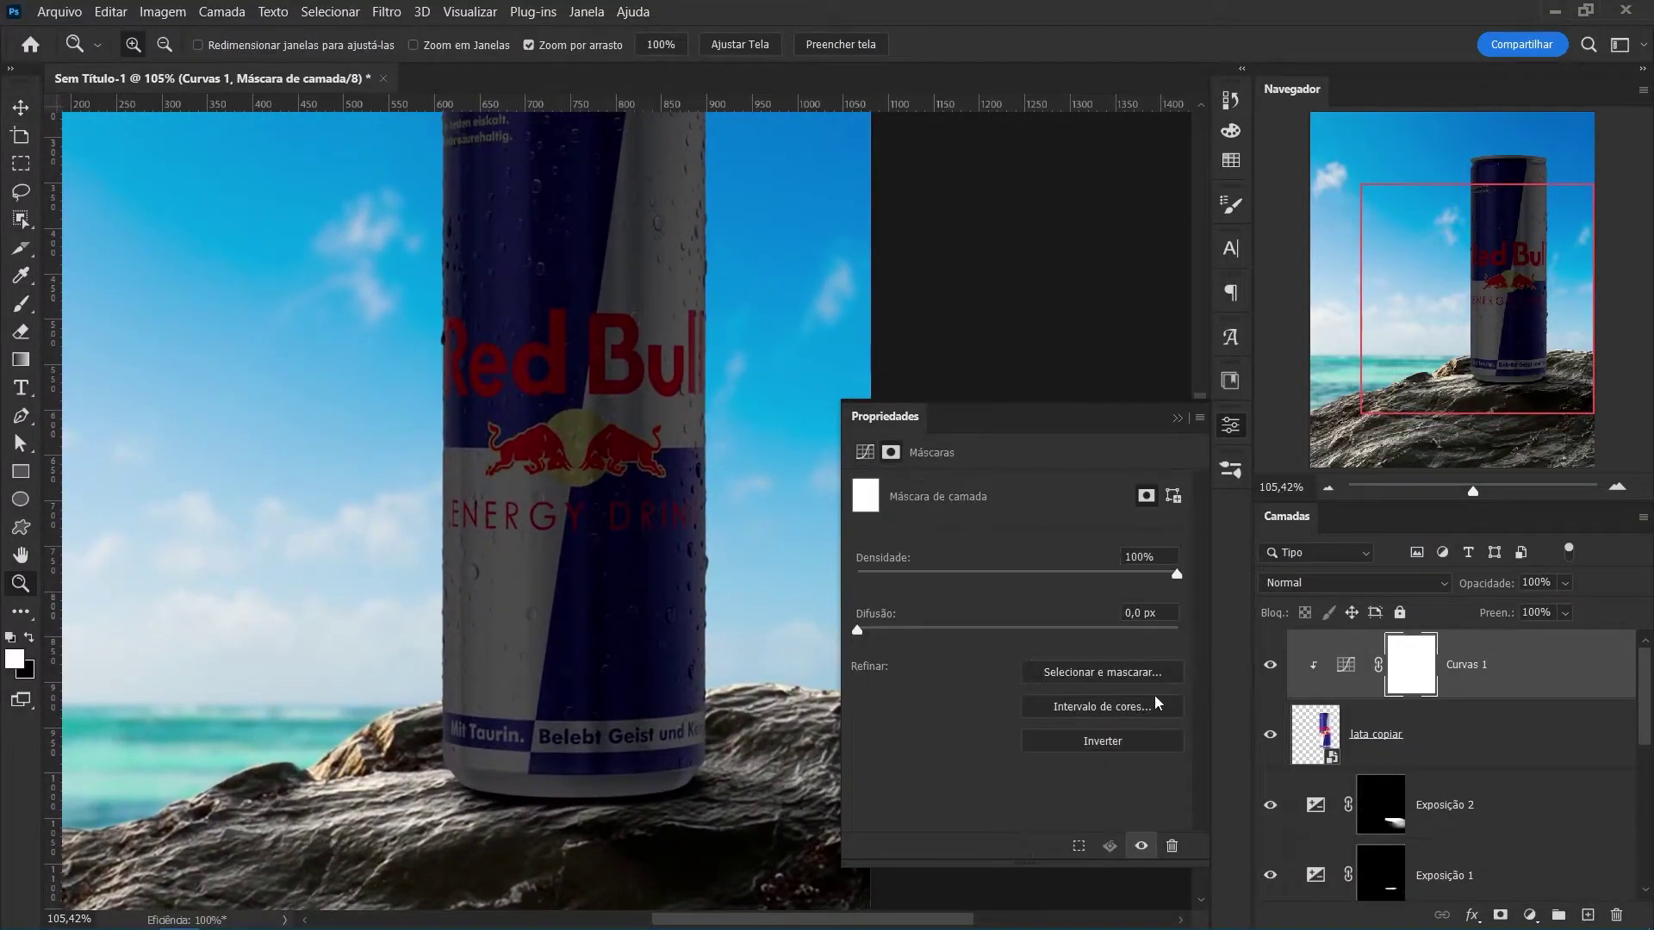
{"action": "left_click", "coordinate": [1102, 740]}
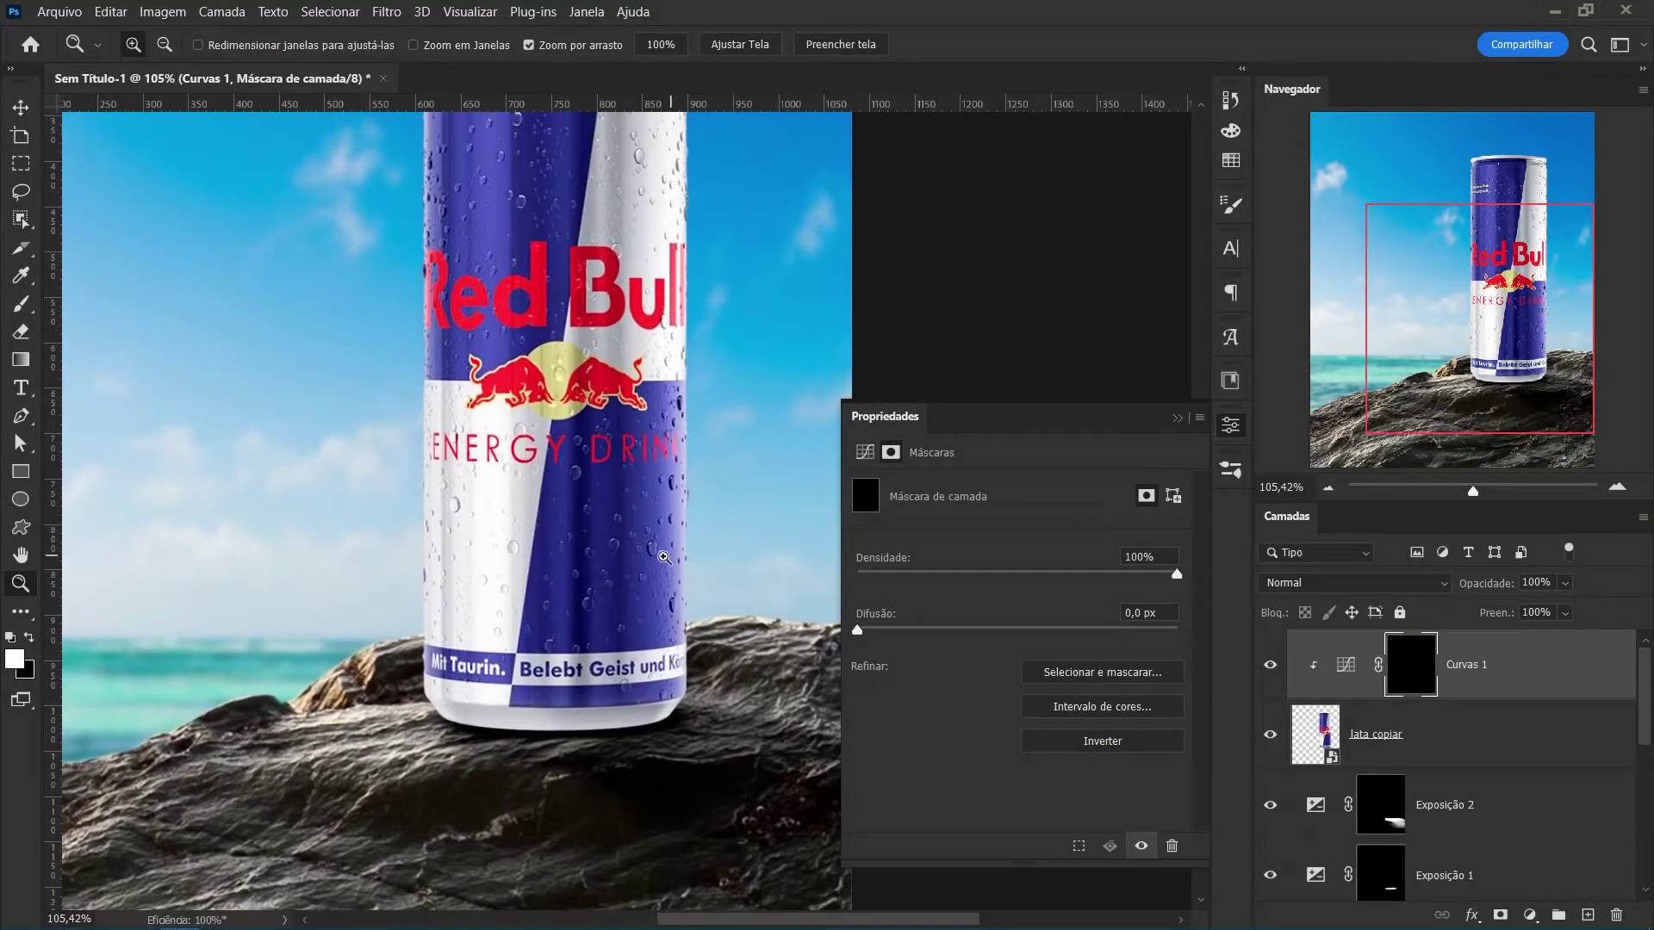
{"action": "mouse_move", "coordinate": [689, 565]}
{"action": "left_mouse_down"}
{"action": "mouse_move", "coordinate": [642, 564]}
{"action": "mouse_move", "coordinate": [672, 565]}
{"action": "left_mouse_up"}
{"action": "key", "text": "b"}
{"action": "right_click", "coordinate": [577, 554]}
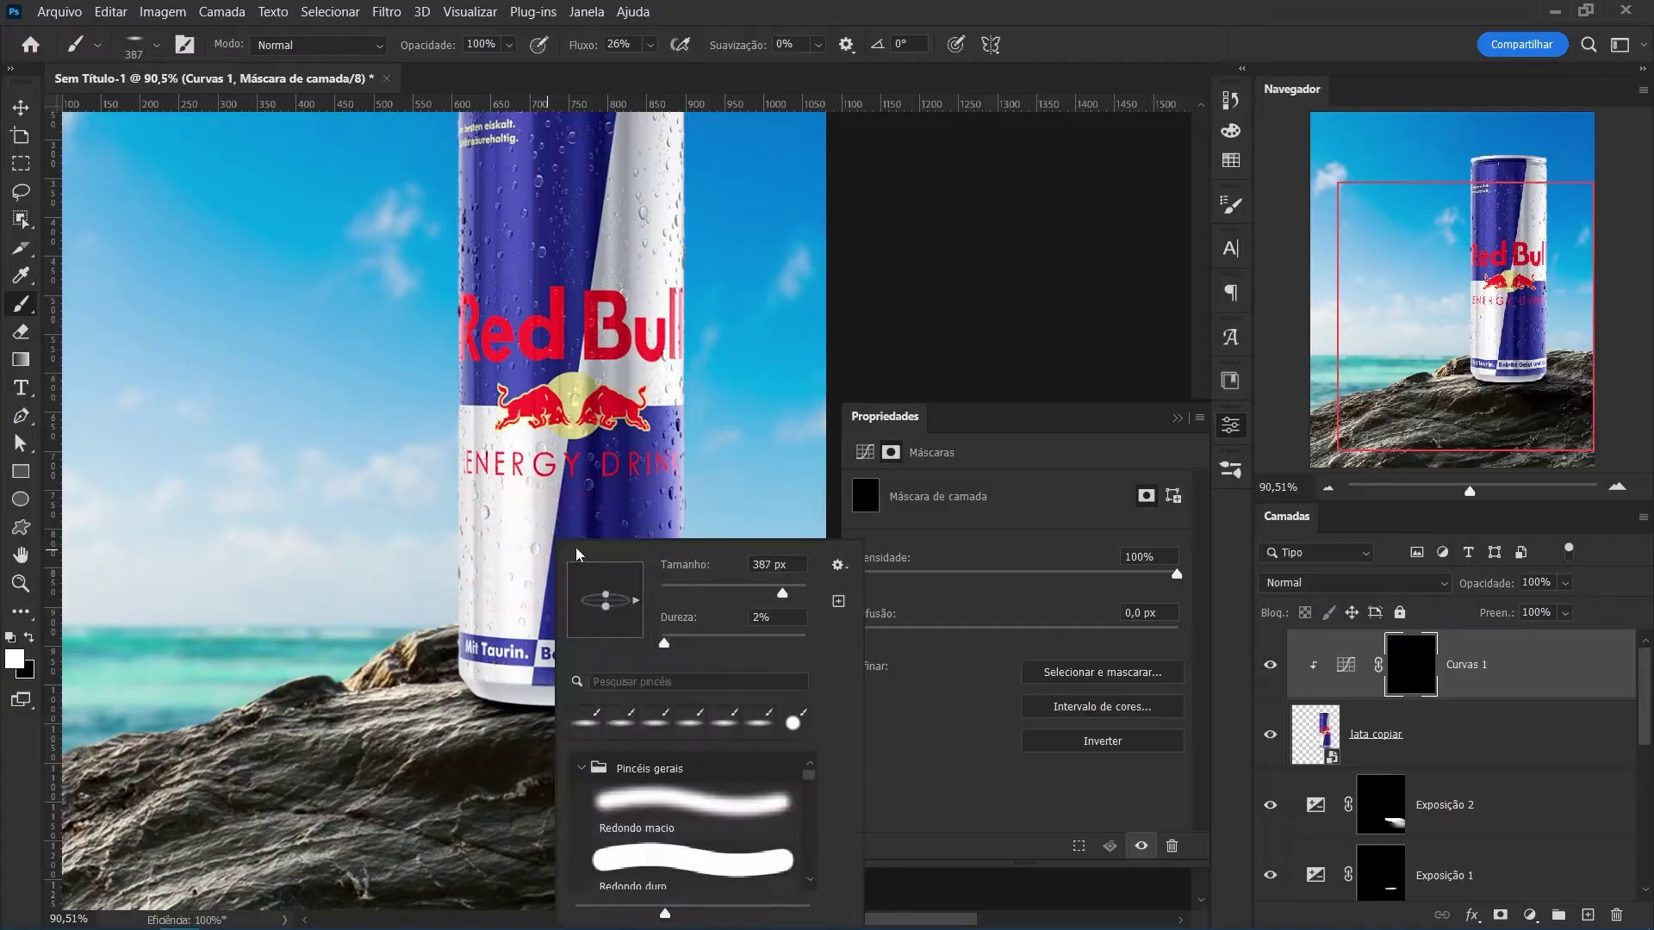
{"action": "double_click", "coordinate": [677, 806]}
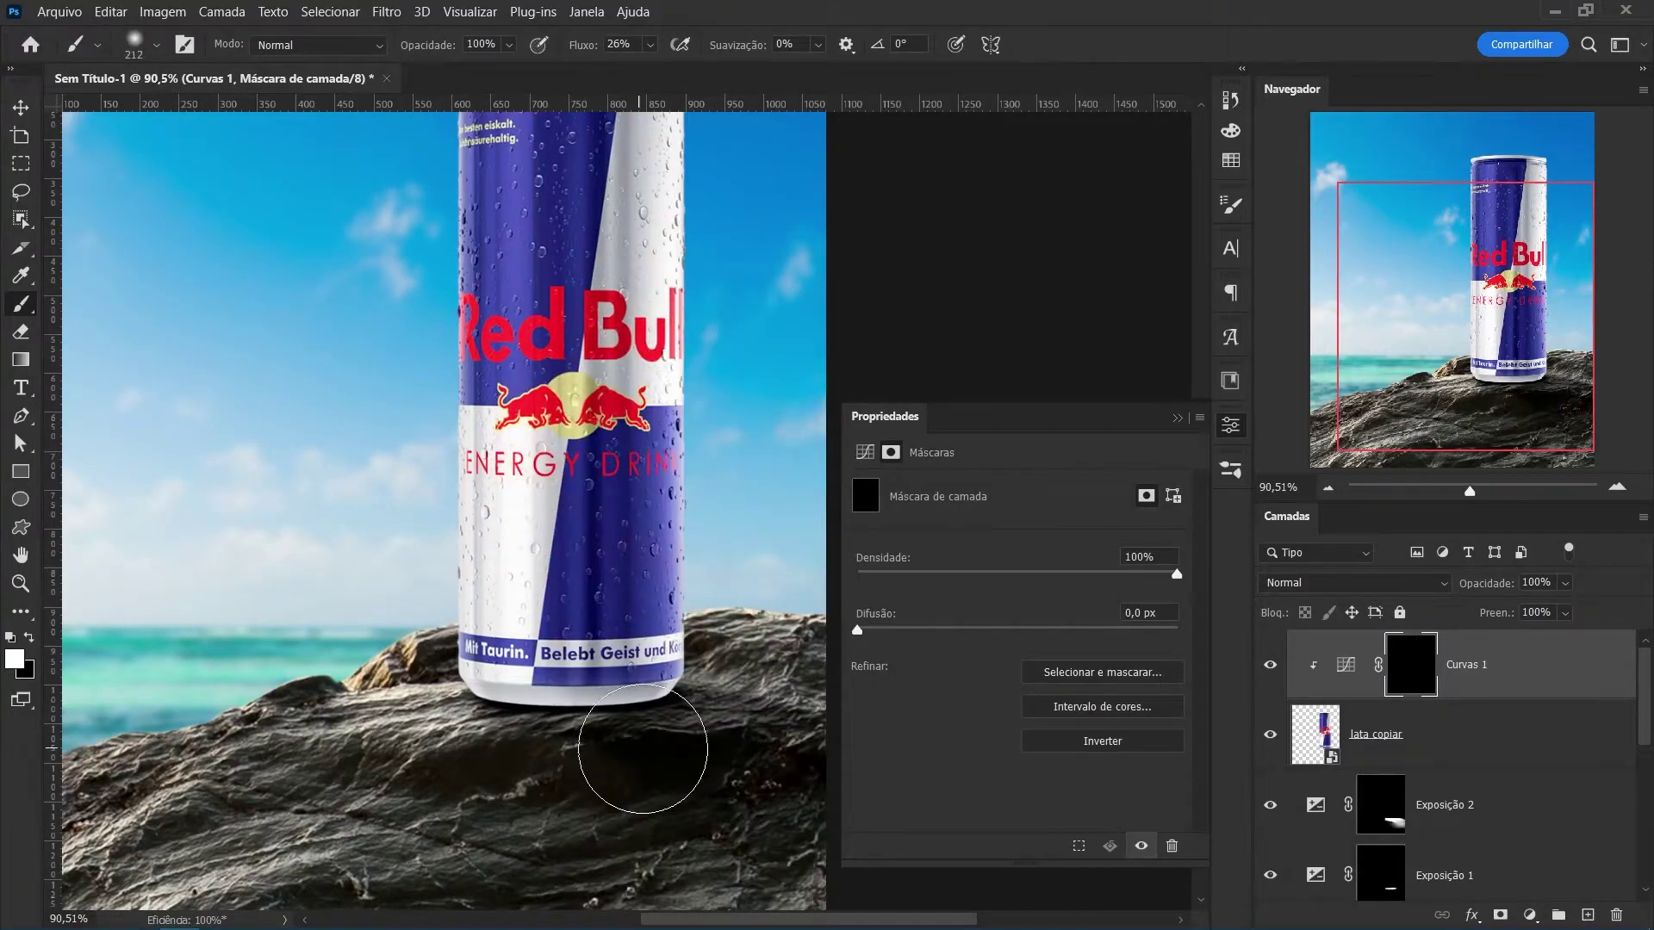
Paint the darkening along the can's right edge and bottom edge.
{"action": "mouse_move", "coordinate": [657, 681]}
{"action": "left_mouse_down"}
{"action": "mouse_move", "coordinate": [655, 371]}
{"action": "mouse_move", "coordinate": [663, 583]}
{"action": "left_mouse_up"}
{"action": "left_click_drag", "start_coordinate": [663, 491], "coordinate": [695, 403]}
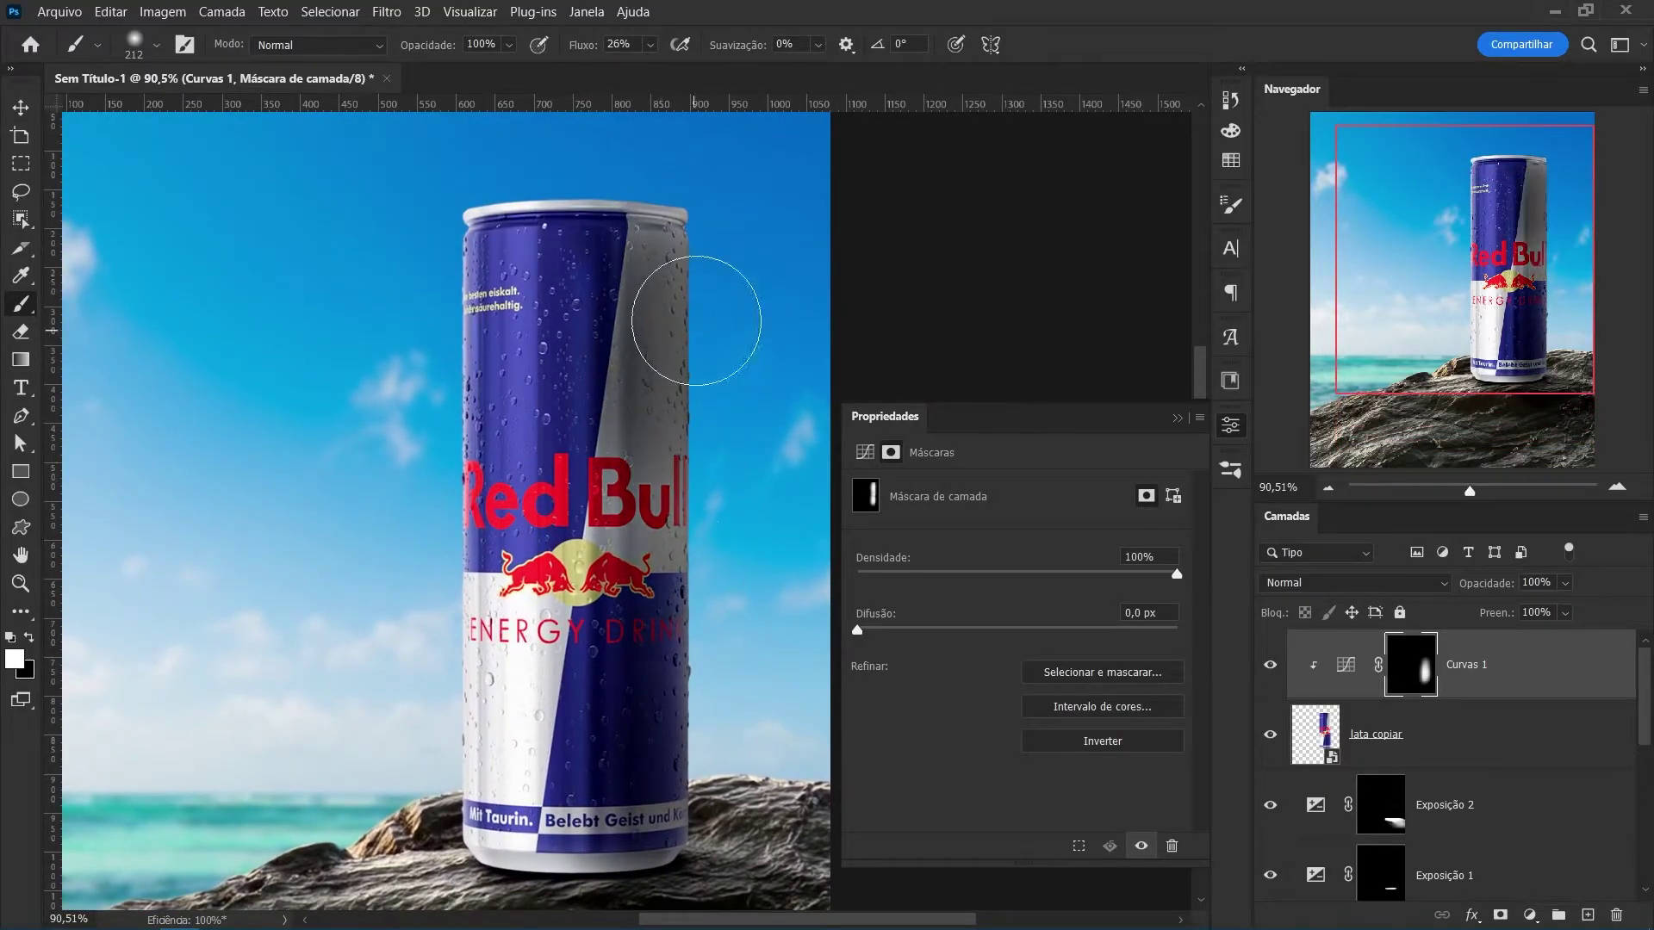
{"action": "left_click_drag", "start_coordinate": [699, 585], "coordinate": [679, 413]}
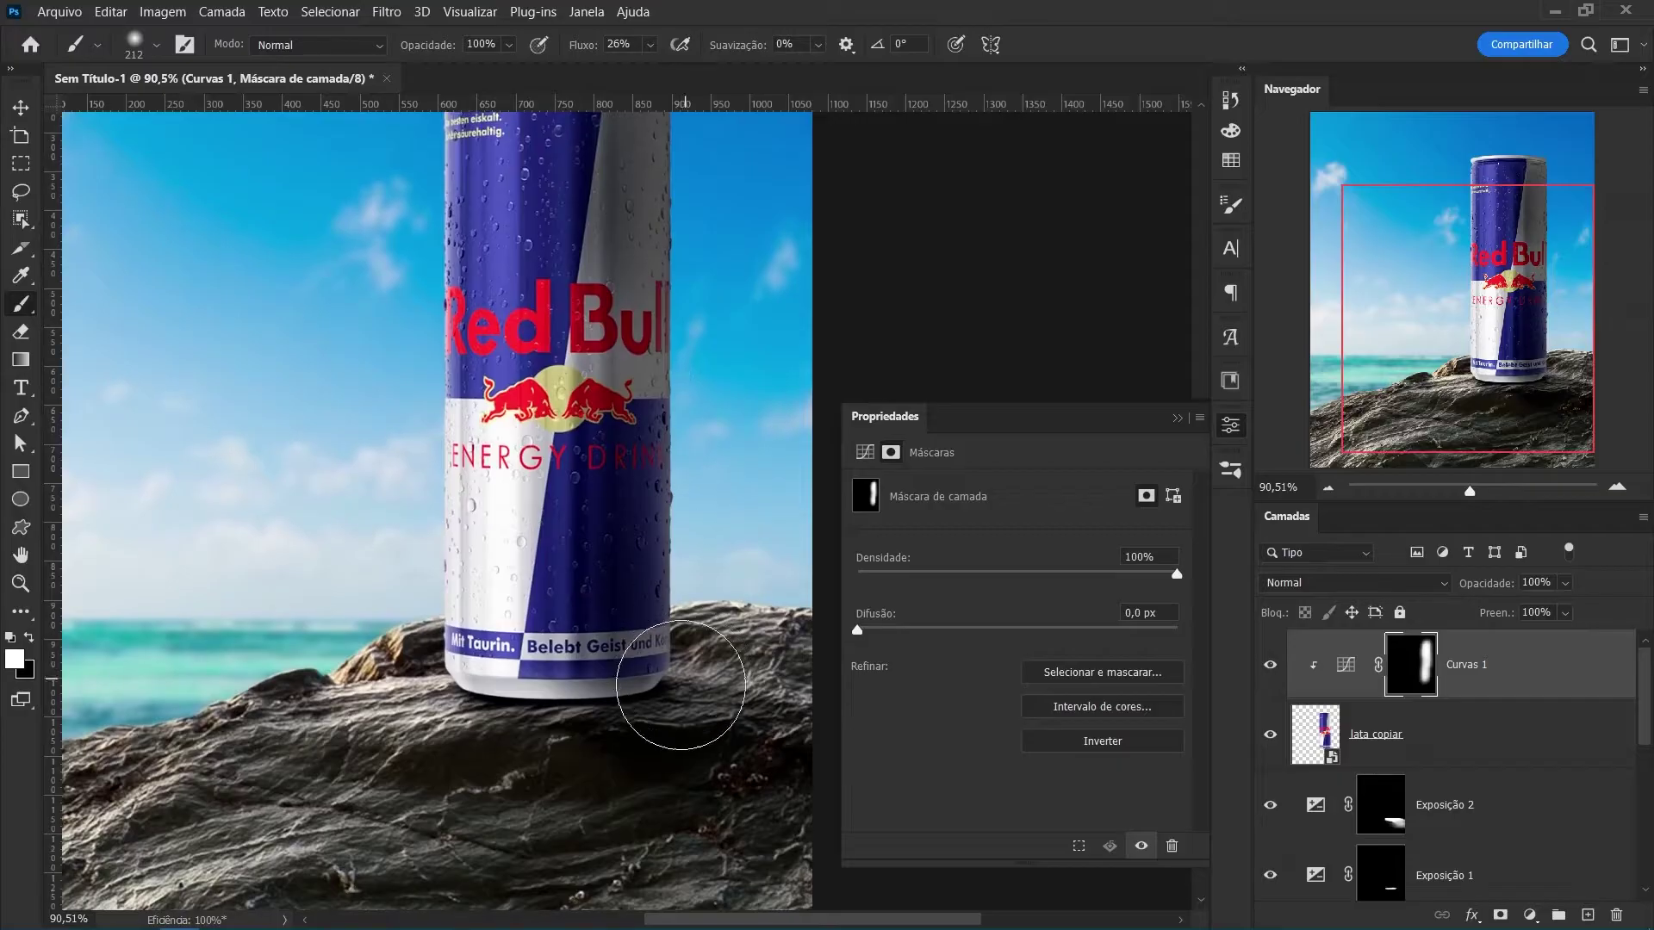
{"action": "mouse_move", "coordinate": [571, 732]}
{"action": "left_mouse_down"}
{"action": "mouse_move", "coordinate": [345, 754]}
{"action": "mouse_move", "coordinate": [595, 702]}
{"action": "left_mouse_up"}
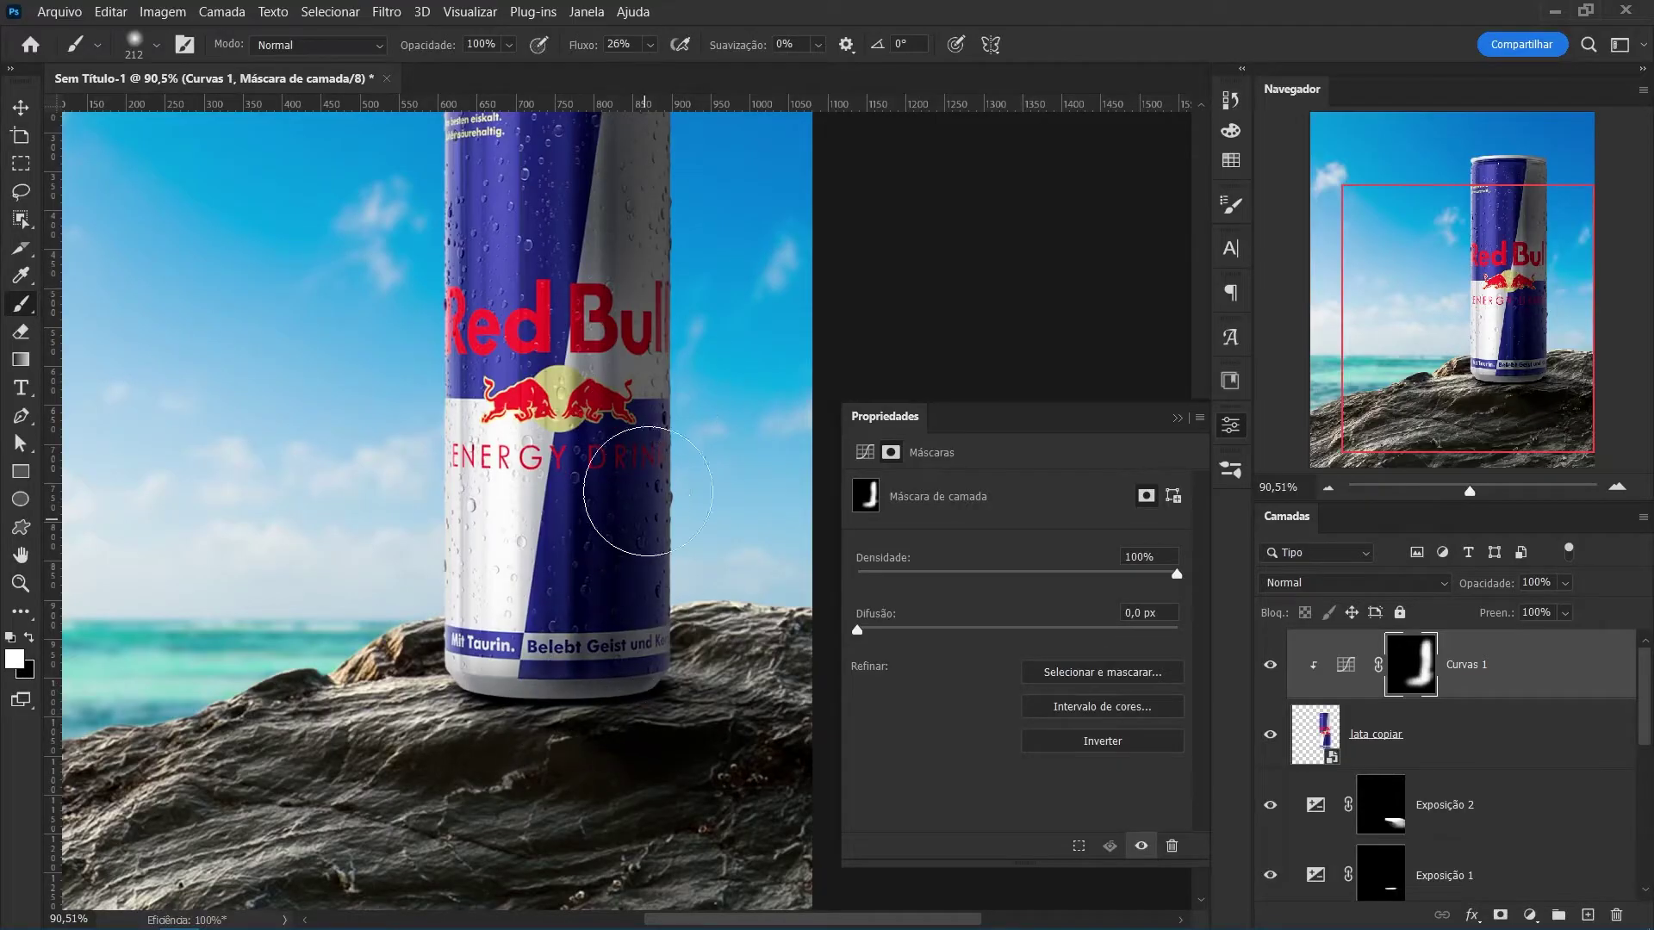
{"action": "left_click_drag", "start_coordinate": [671, 390], "coordinate": [677, 558]}
Paint black with a 415 px brush to restore brightness on the can's upper right strip.
{"action": "left_click_drag", "start_coordinate": [580, 325], "coordinate": [659, 336]}
{"action": "key", "text": "x"}
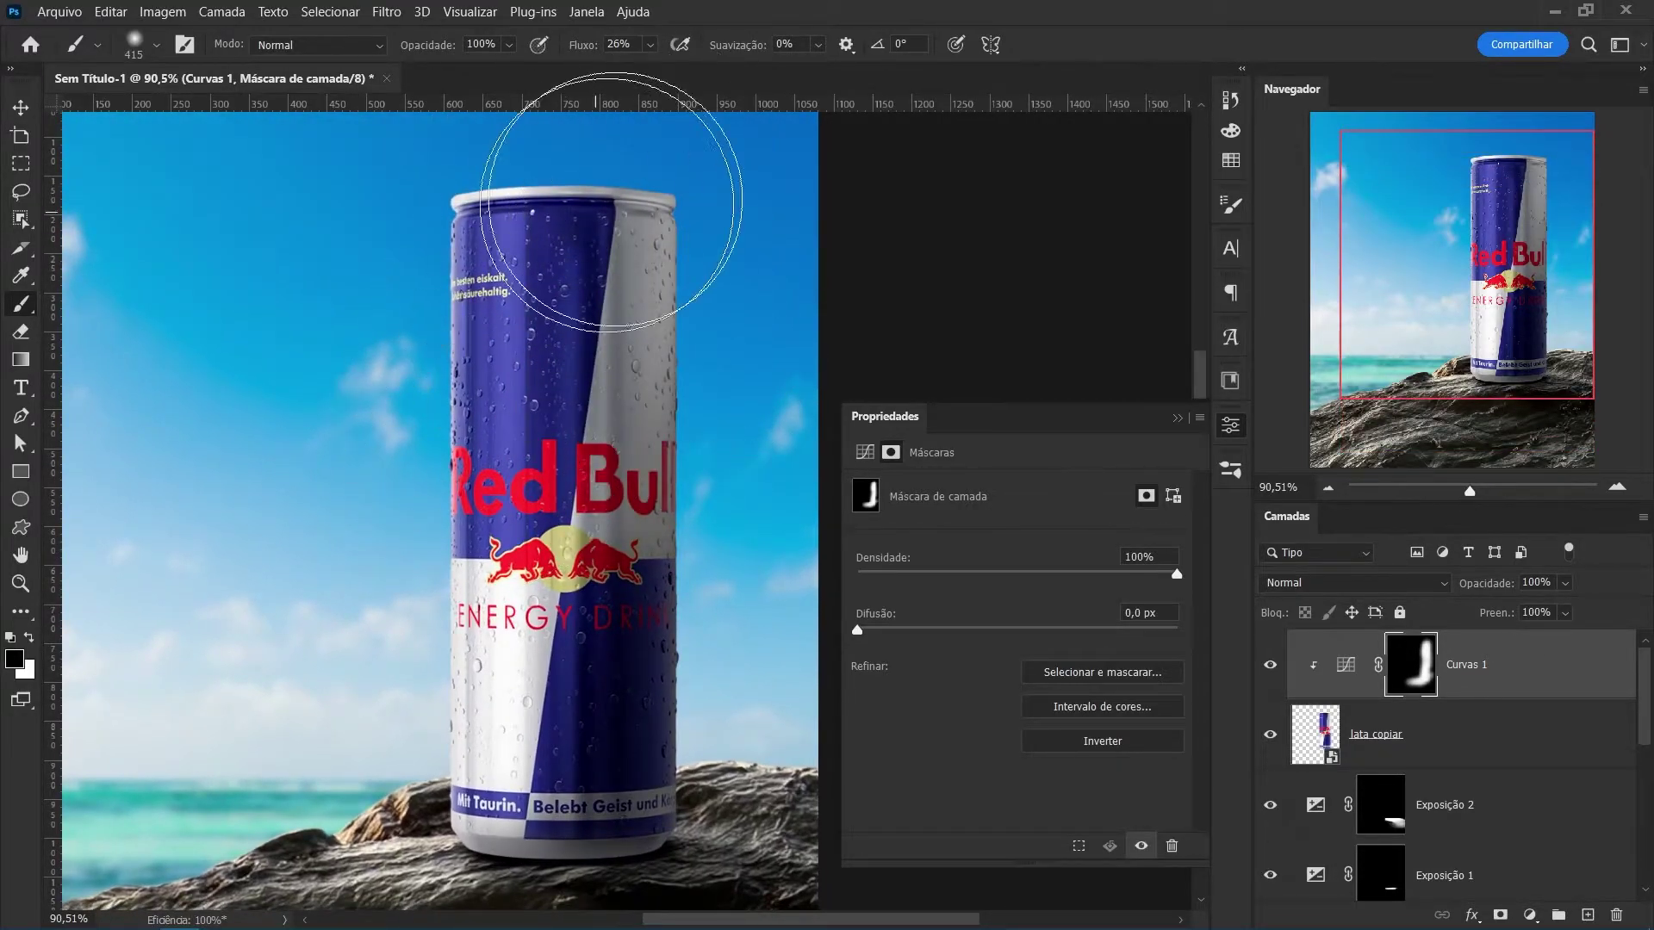
{"action": "left_click_drag", "start_coordinate": [580, 217], "coordinate": [758, 277]}
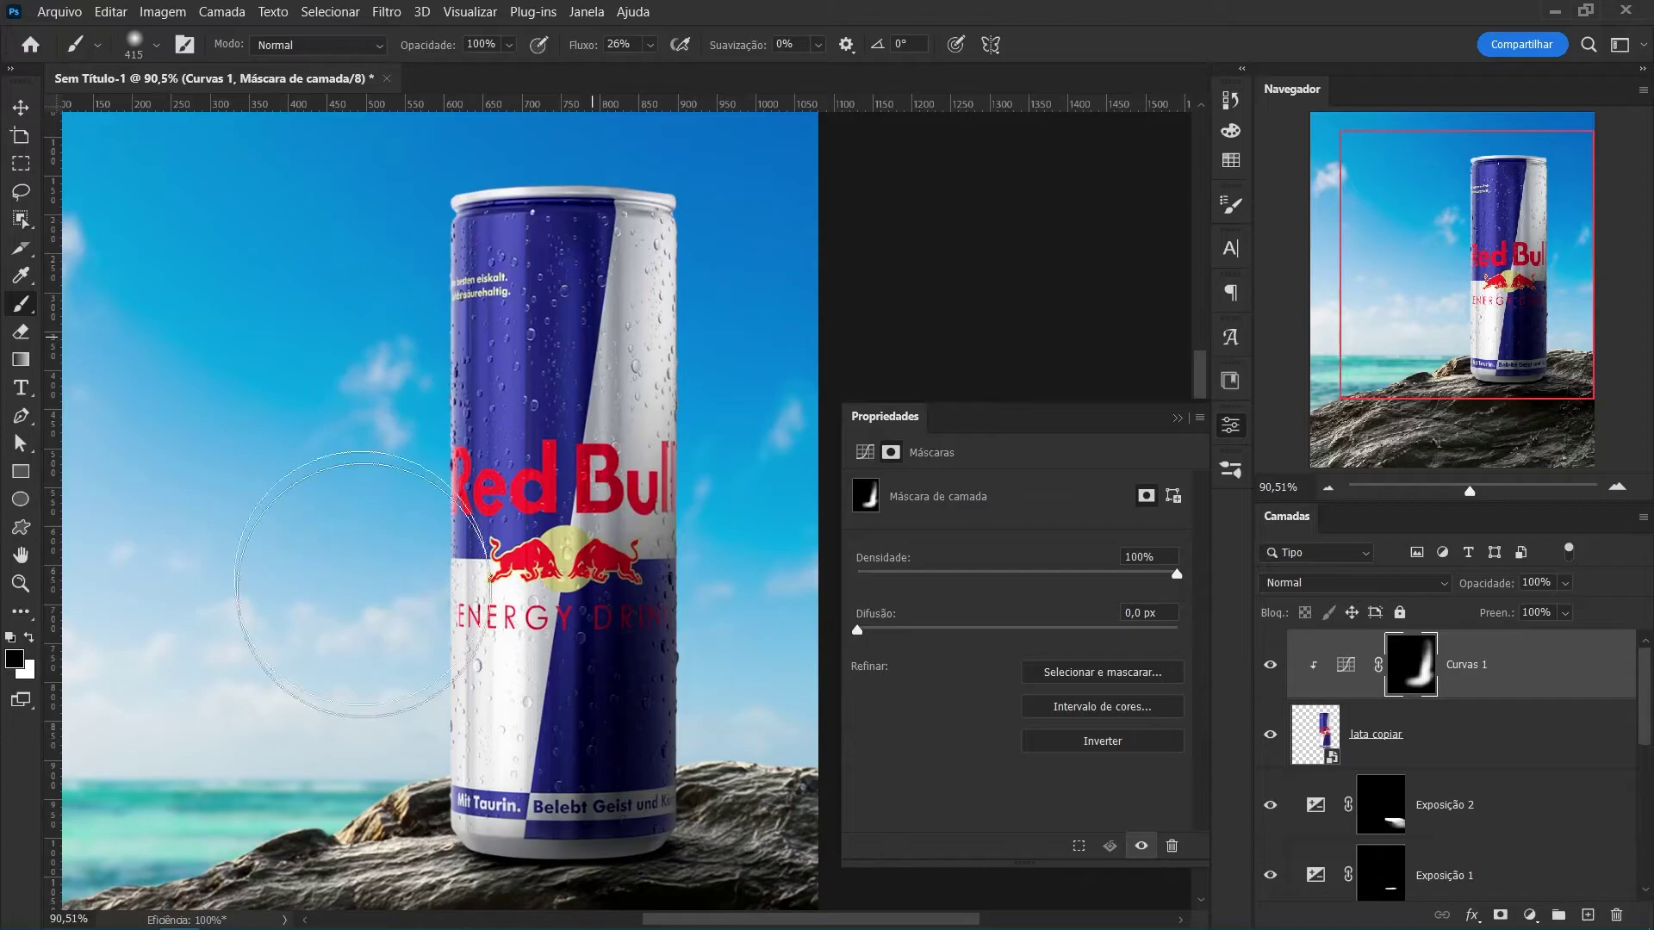
{"action": "key", "text": "z"}
{"action": "left_click_drag", "start_coordinate": [603, 586], "coordinate": [666, 595]}
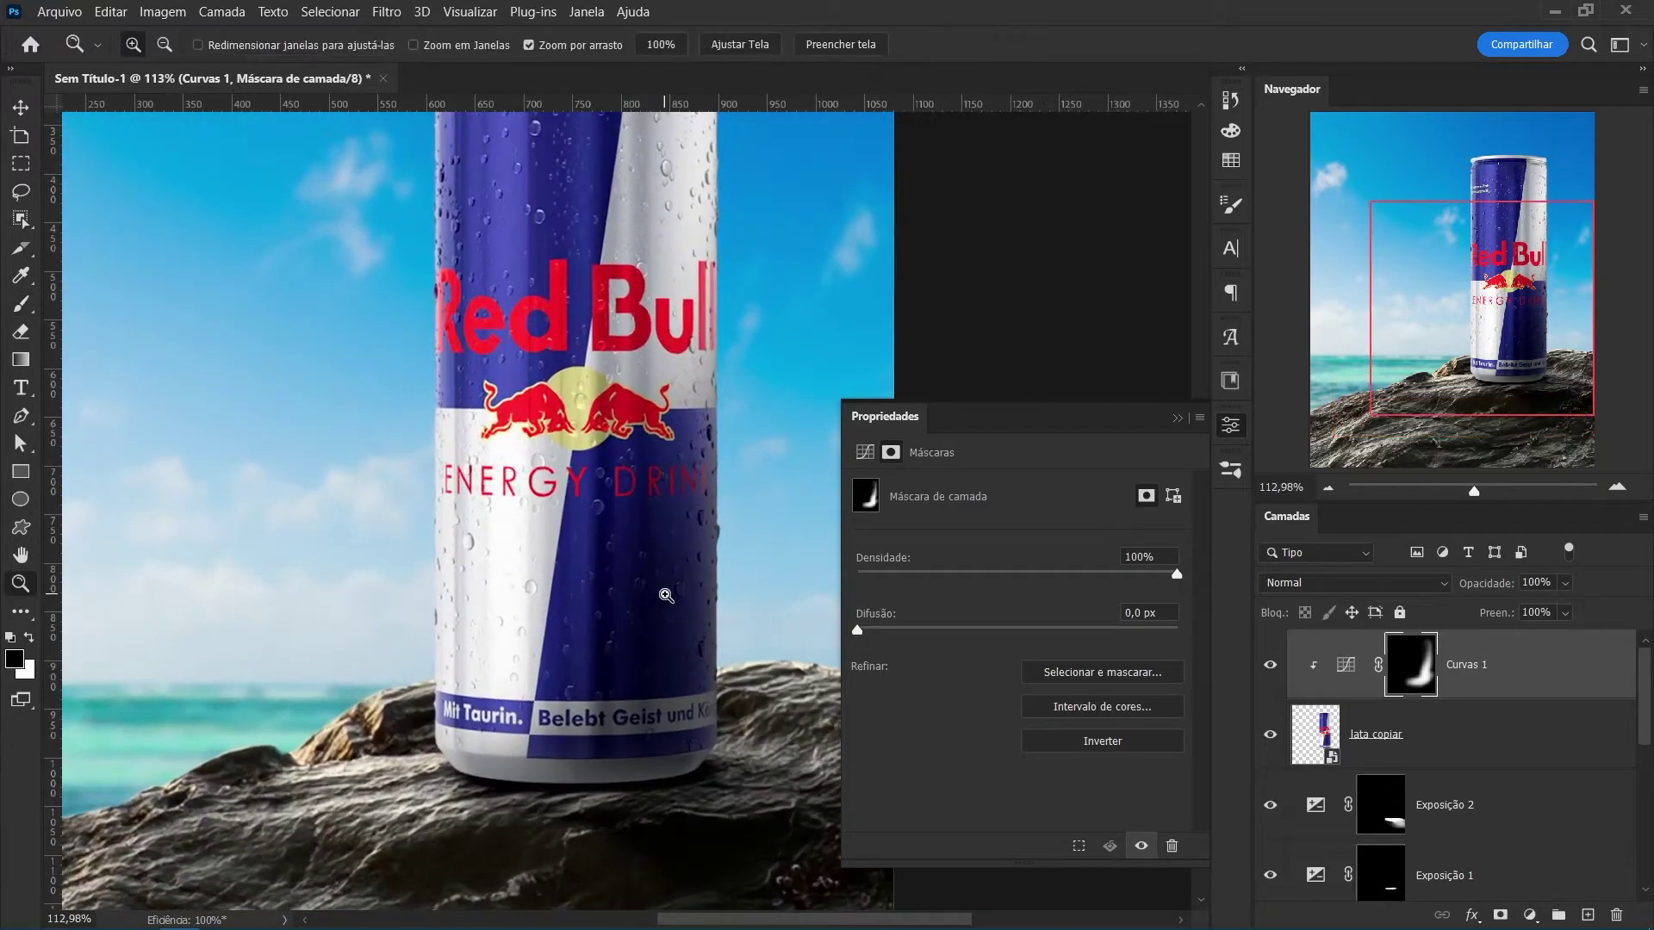
{"action": "left_click_drag", "start_coordinate": [508, 587], "coordinate": [530, 586]}
Add Curvas 2 with the white point pulled down heavily, clip it to the can, and invert its mask.
{"action": "left_click", "coordinate": [1530, 916]}
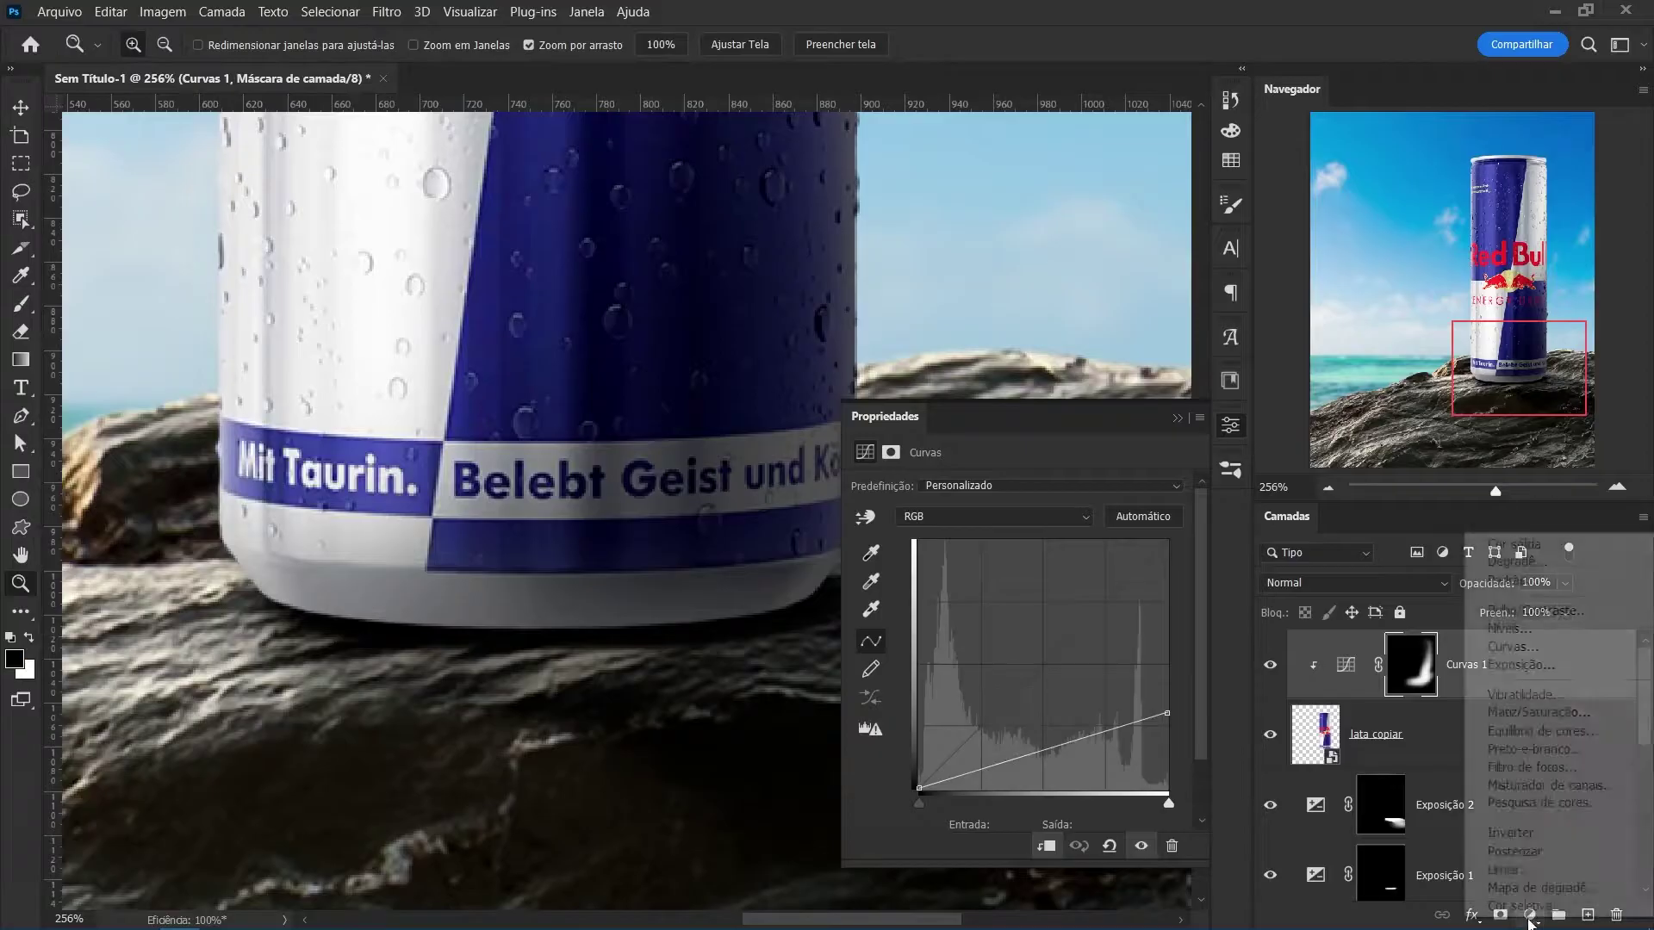
{"action": "left_click", "coordinate": [1503, 646]}
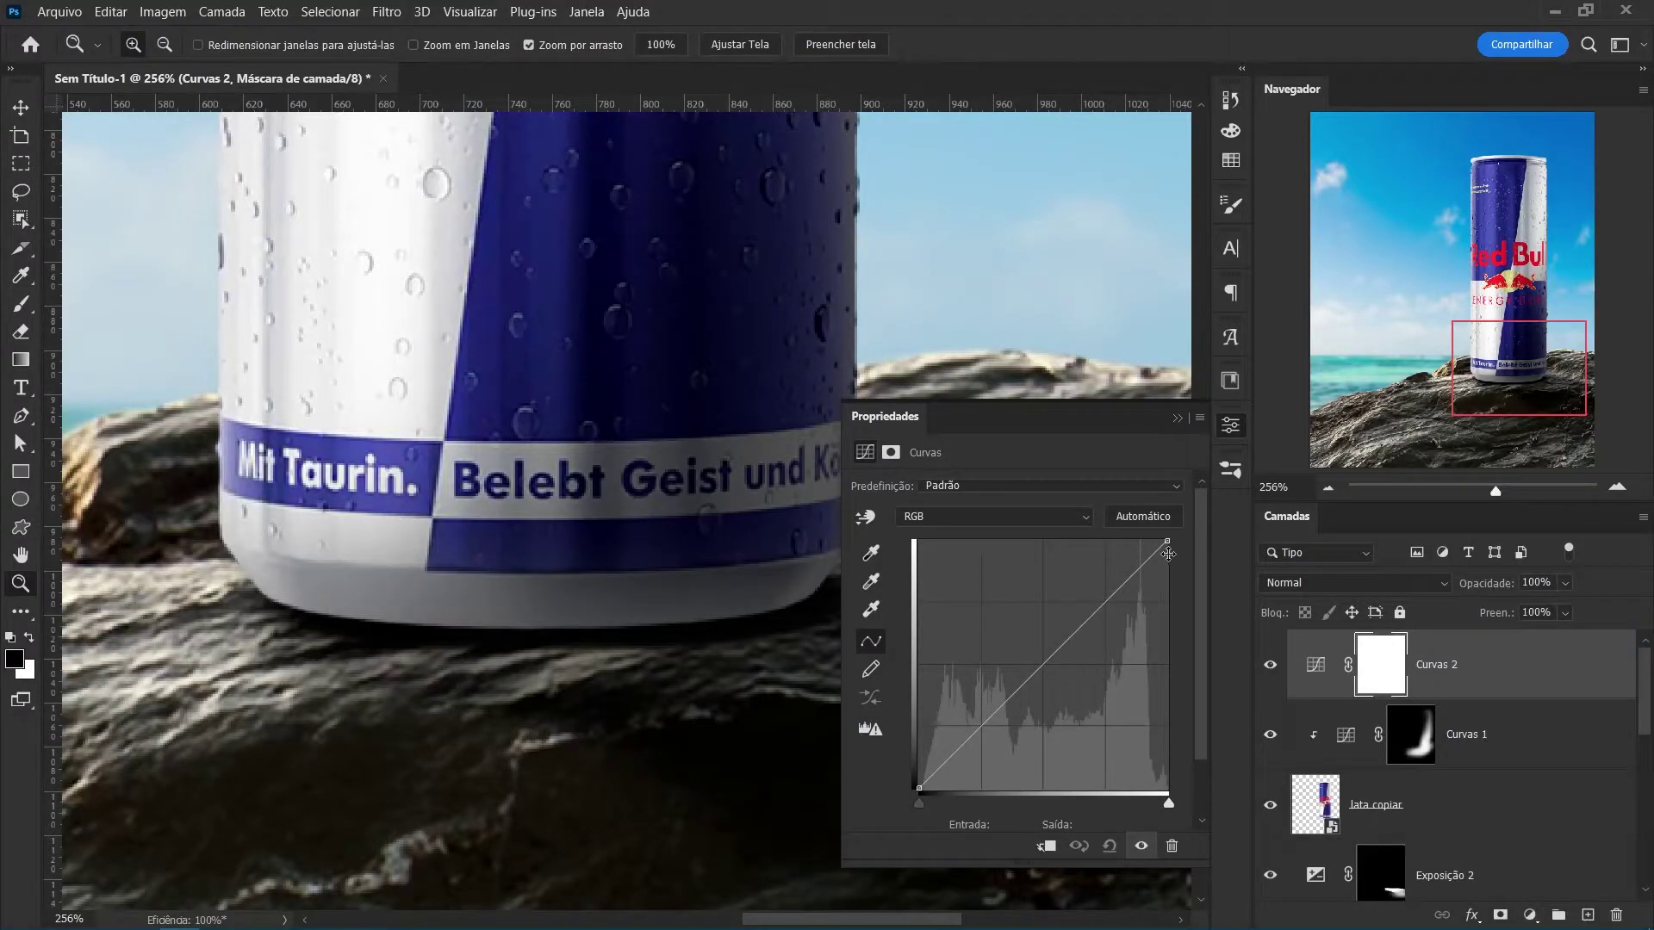
{"action": "left_click_drag", "start_coordinate": [1168, 542], "coordinate": [1201, 746]}
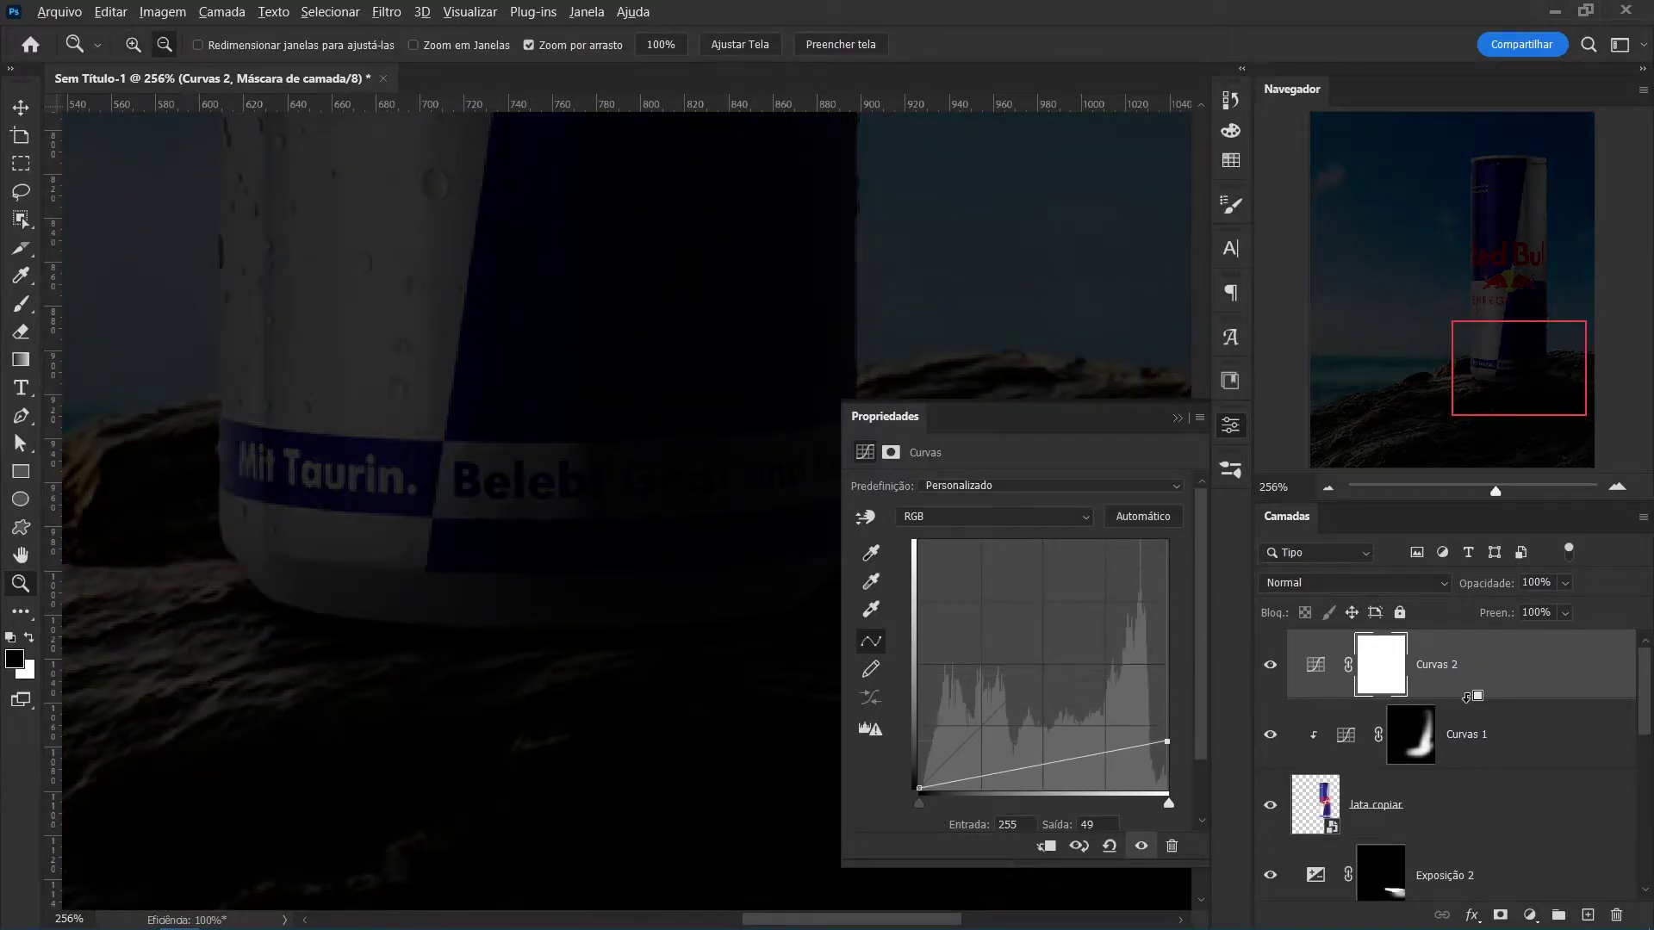
{"action": "left_click", "coordinate": [1467, 696], "text": "alt"}
{"action": "left_click", "coordinate": [1398, 667]}
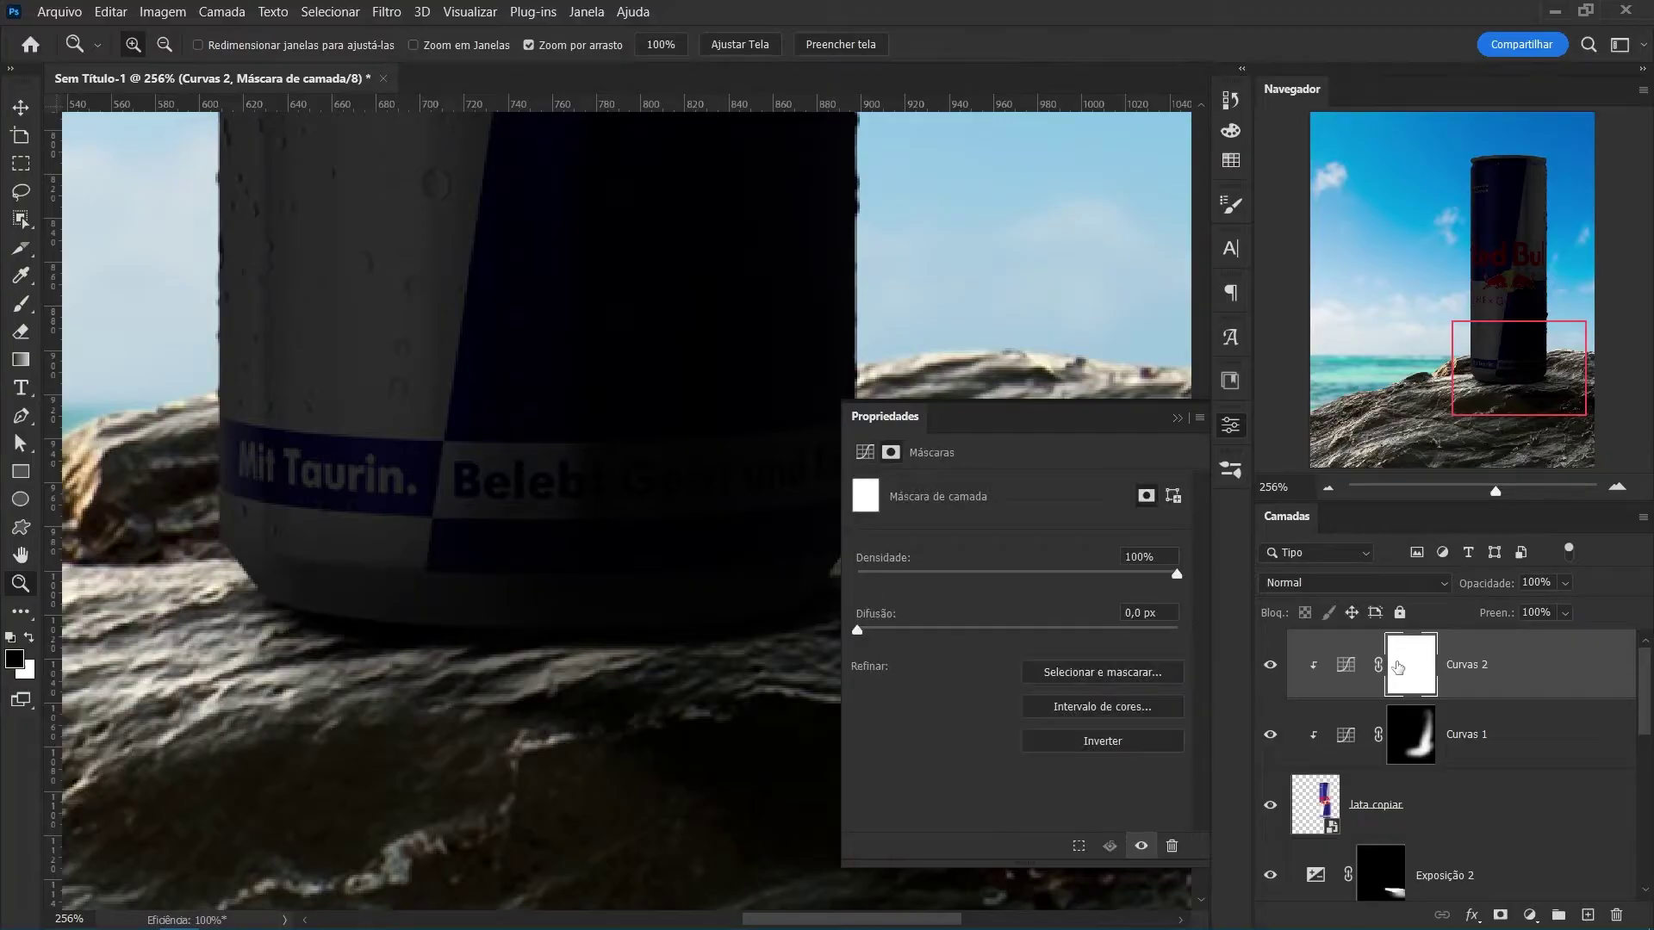
{"action": "left_click", "coordinate": [1107, 742]}
Paint white along the can's bottom and lower right edges to reveal the Curvas 2 darkening.
{"action": "key", "text": "b"}
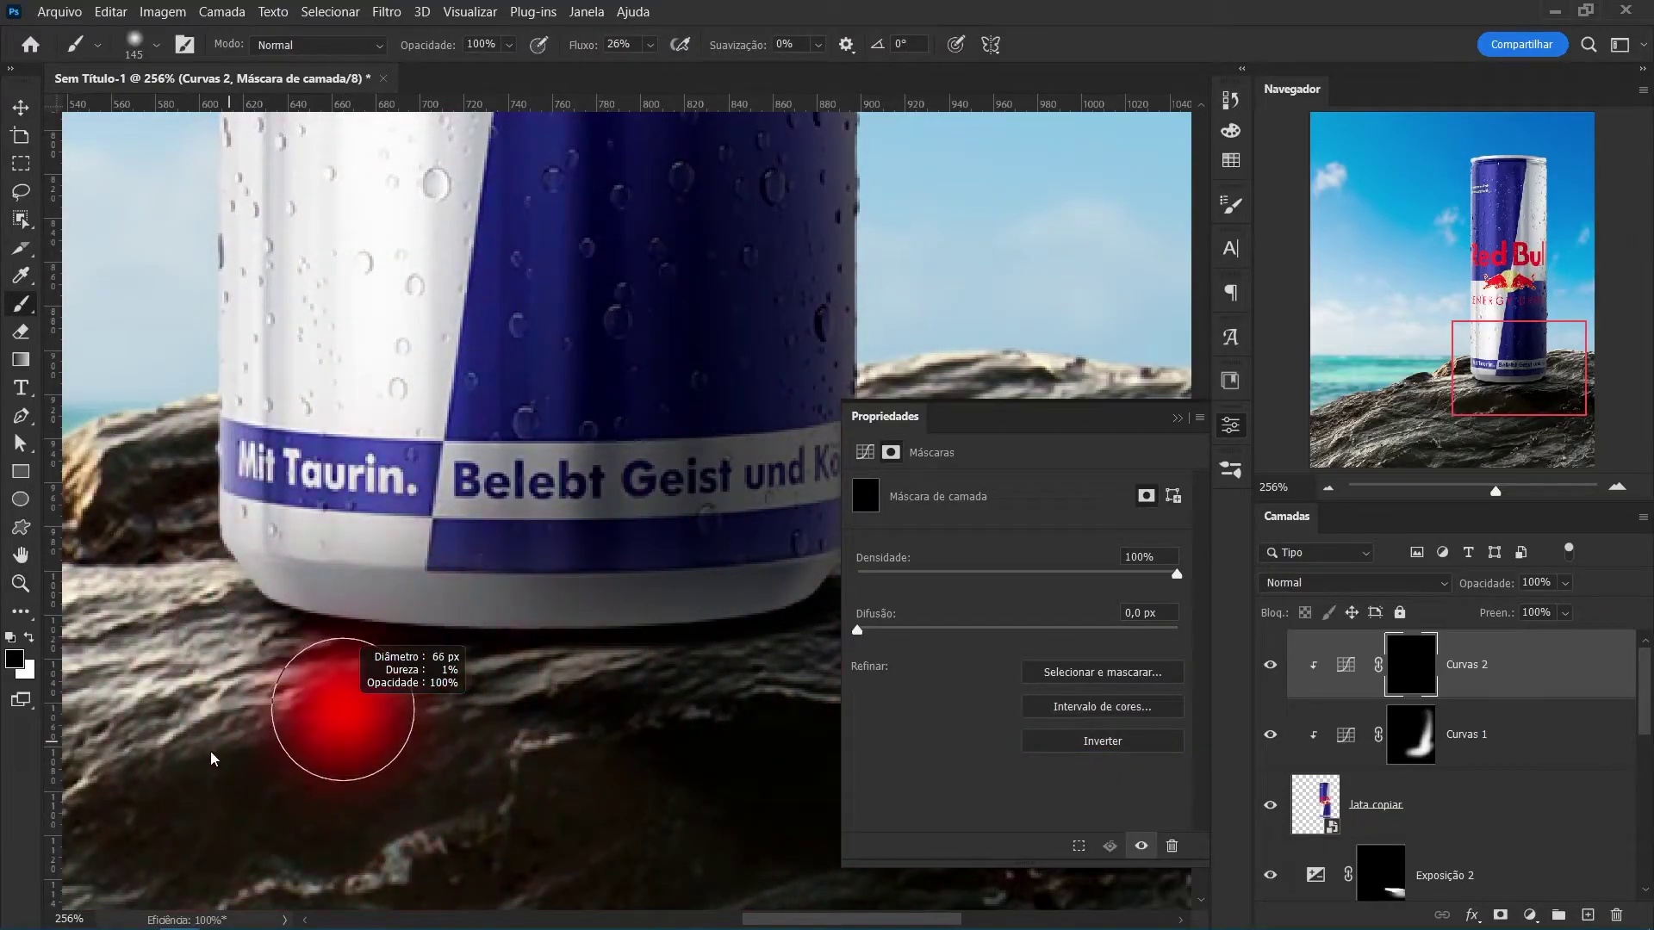
{"action": "key", "text": "x"}
{"action": "scroll", "coordinate": [505, 634], "scroll_direction": "right", "scroll_amount": 2}
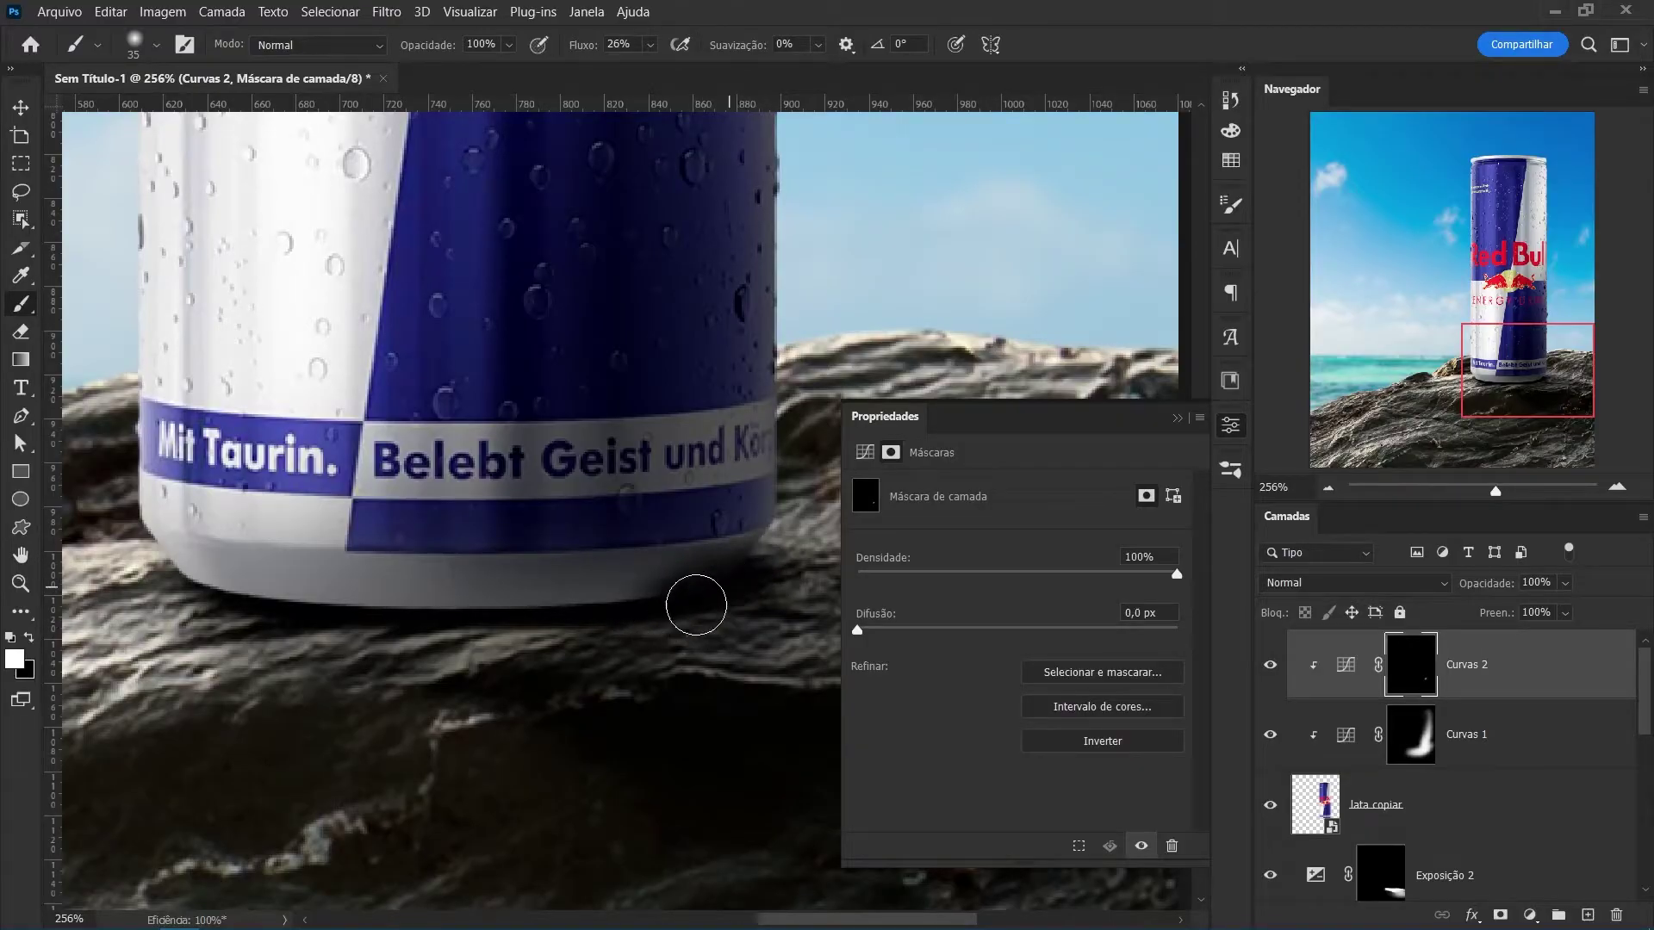
{"action": "mouse_move", "coordinate": [696, 605]}
{"action": "left_mouse_down"}
{"action": "mouse_move", "coordinate": [483, 635]}
{"action": "mouse_move", "coordinate": [325, 620]}
{"action": "mouse_move", "coordinate": [808, 522]}
{"action": "mouse_move", "coordinate": [368, 602]}
{"action": "mouse_move", "coordinate": [186, 603]}
{"action": "left_mouse_up"}
{"action": "left_click_drag", "start_coordinate": [758, 534], "coordinate": [749, 362]}
{"action": "scroll", "coordinate": [750, 362], "scroll_direction": "down", "scroll_amount": 1}
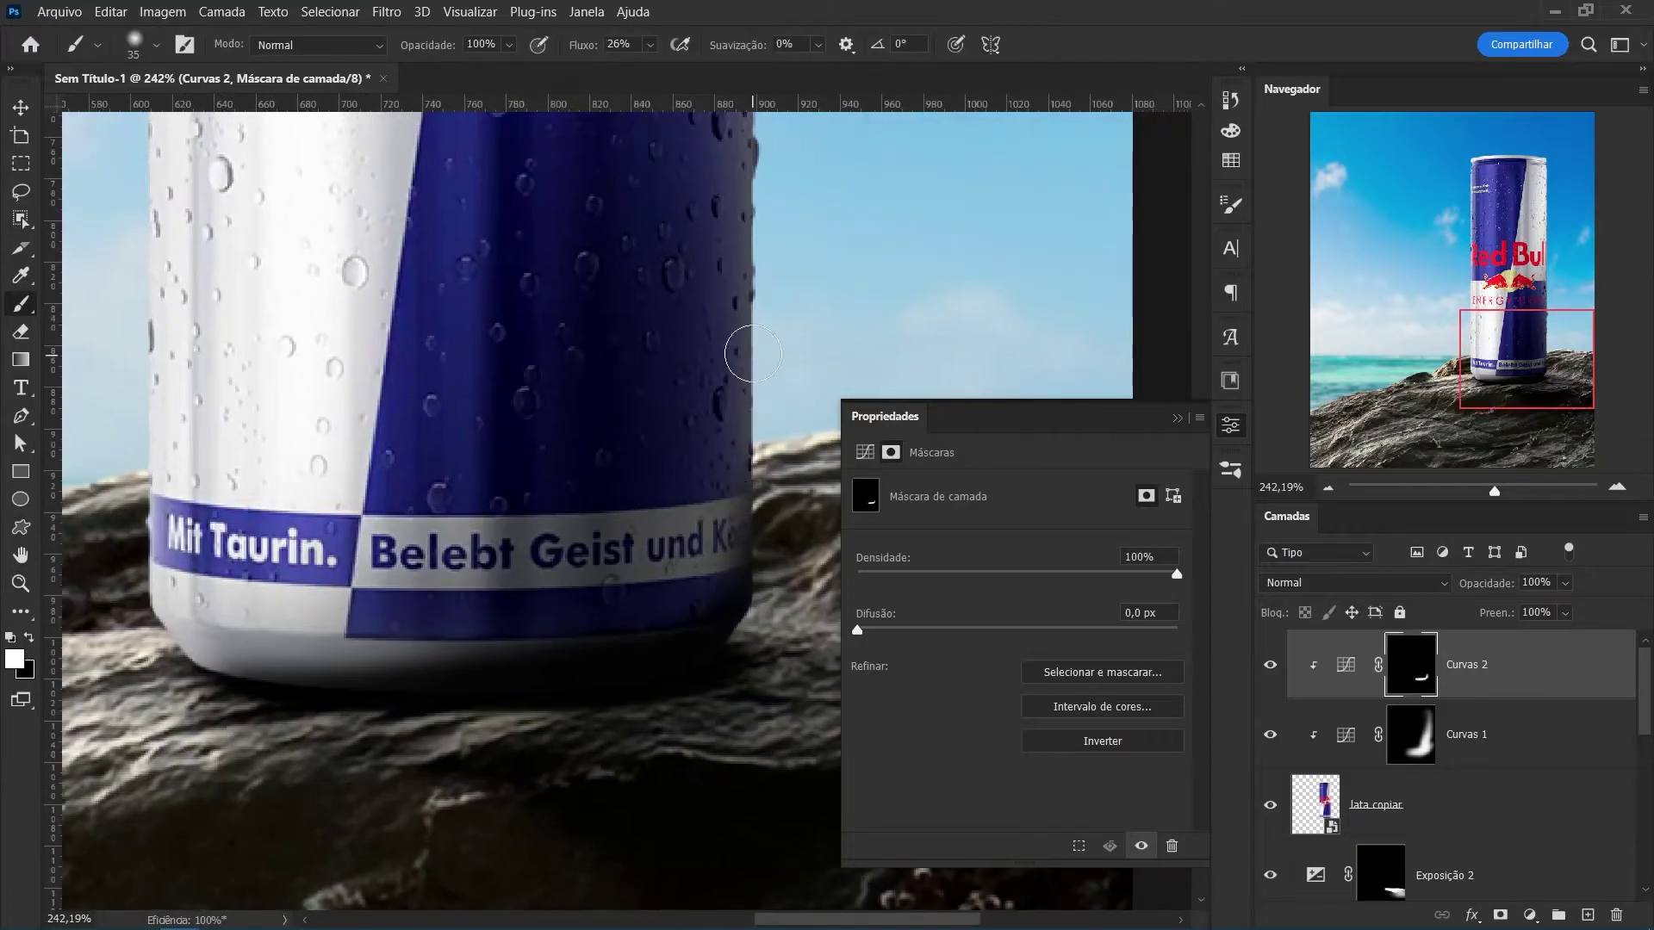
{"action": "scroll", "coordinate": [753, 353], "scroll_direction": "up", "scroll_amount": 5}
{"action": "key", "text": "z"}
{"action": "key", "text": "ctrl+0"}
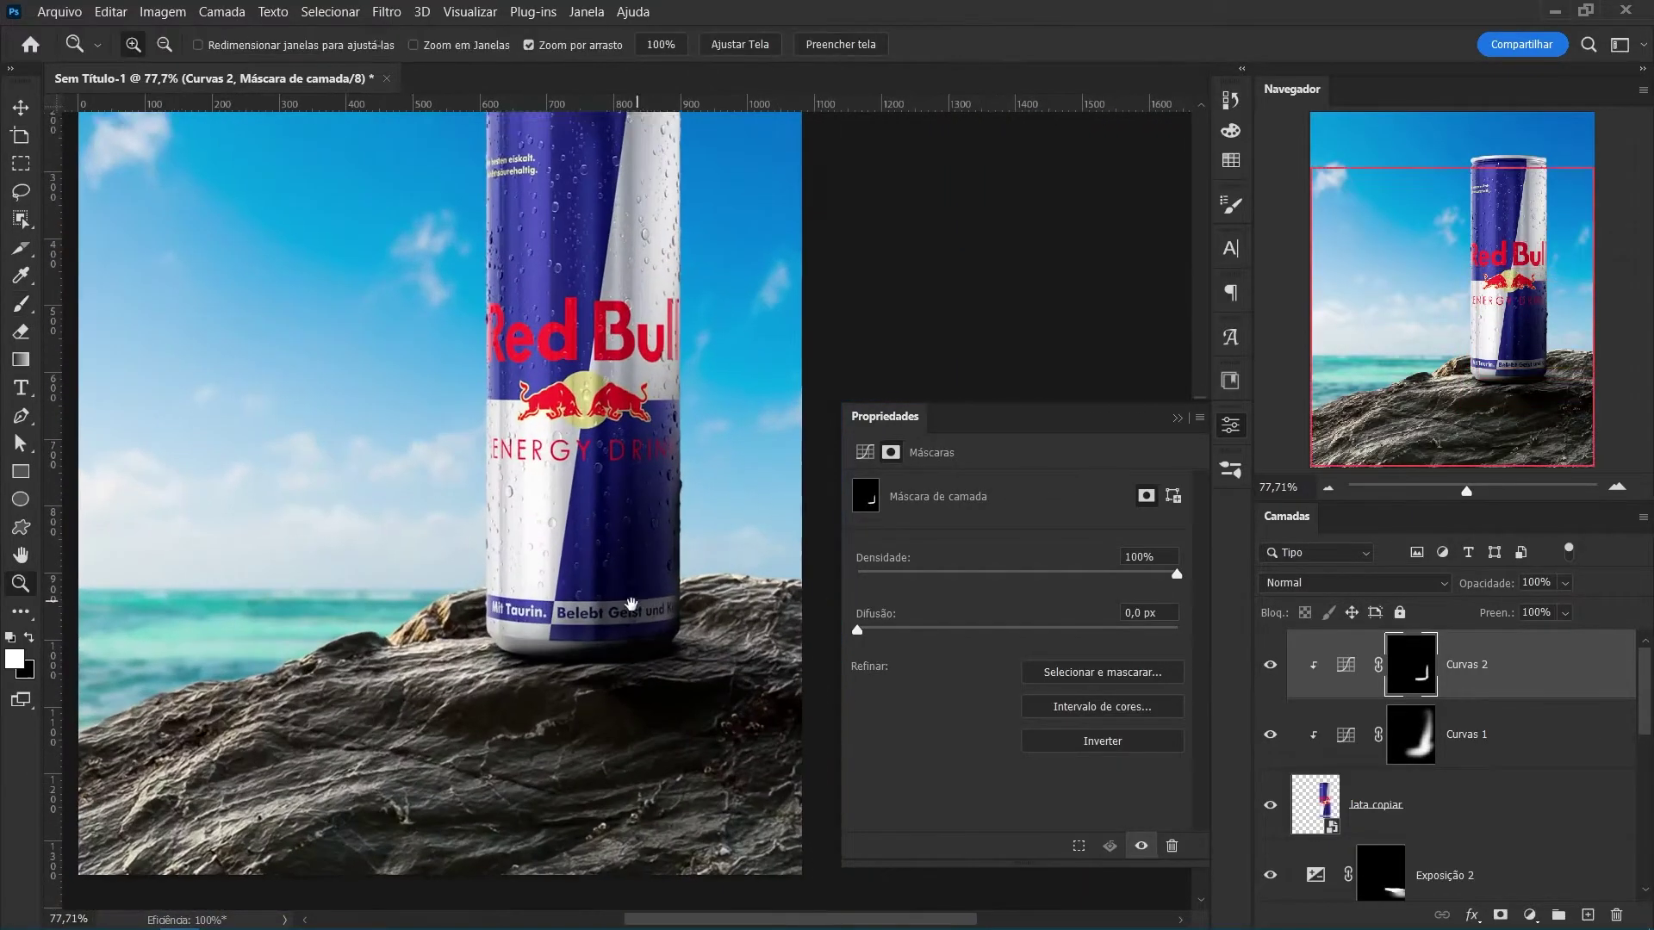
{"action": "mouse_move", "coordinate": [631, 604]}
{"action": "left_mouse_down"}
{"action": "mouse_move", "coordinate": [664, 615]}
{"action": "mouse_move", "coordinate": [633, 616]}
{"action": "left_mouse_up"}
{"action": "scroll", "coordinate": [649, 649], "scroll_direction": "down", "scroll_amount": 5}
Add Curvas 3 above Equilíbrio de Cores 1, clipped to the pedra frente rock, with black input 15.
{"action": "key", "text": "v"}
{"action": "left_click", "coordinate": [448, 681]}
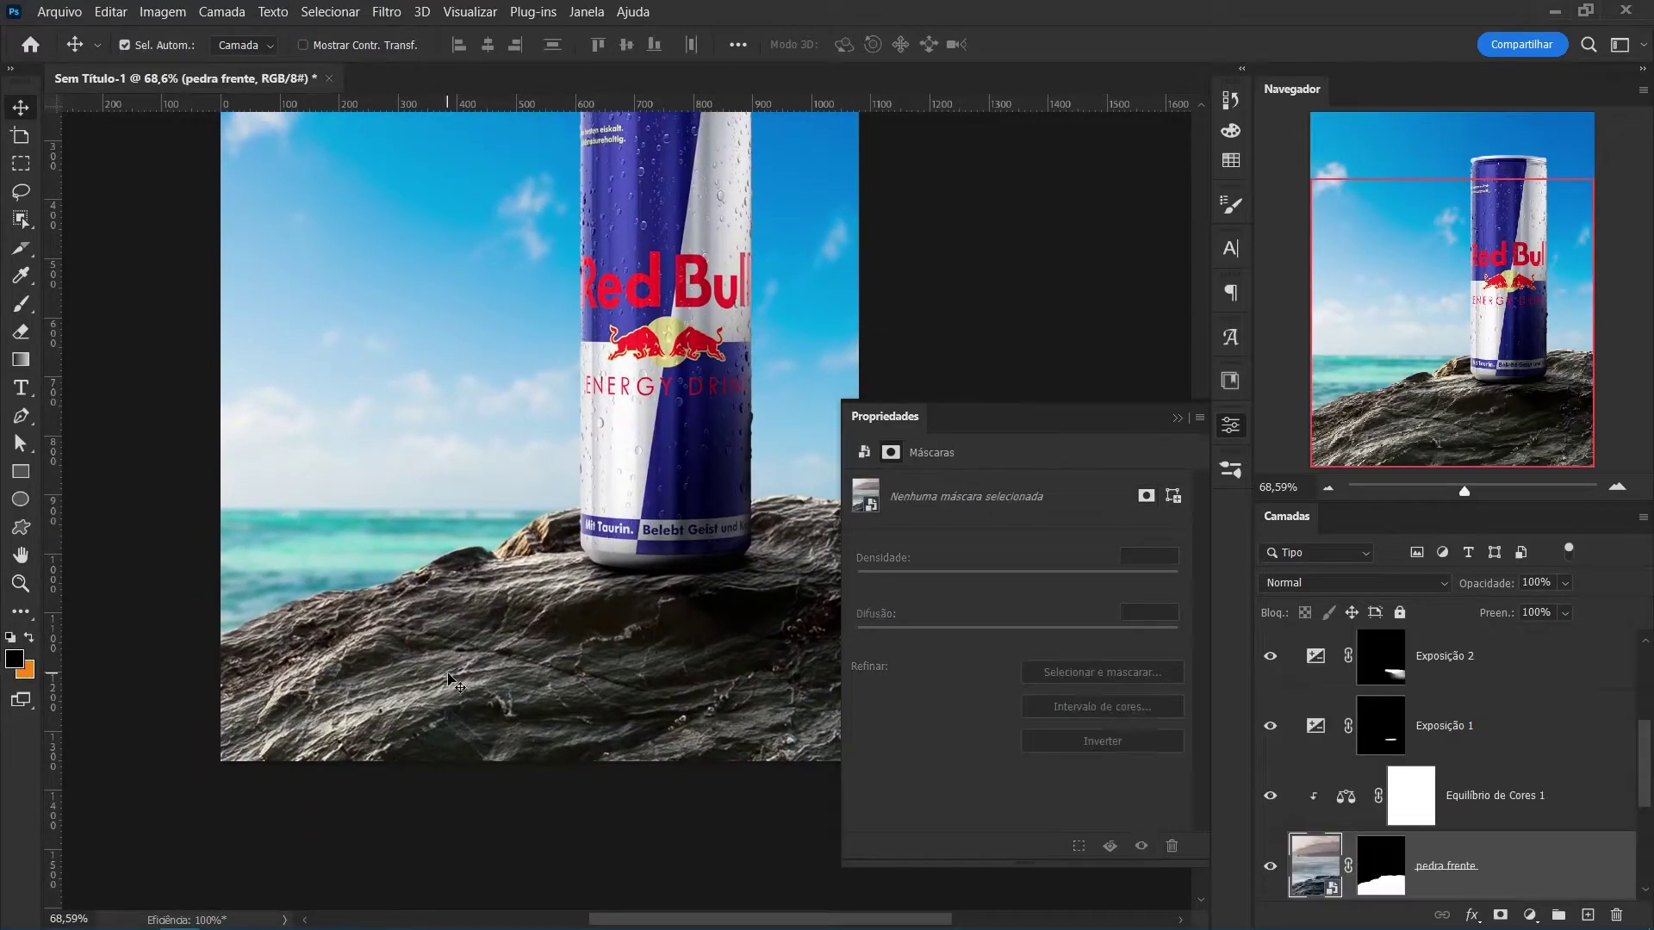
{"action": "left_click", "coordinate": [1481, 799]}
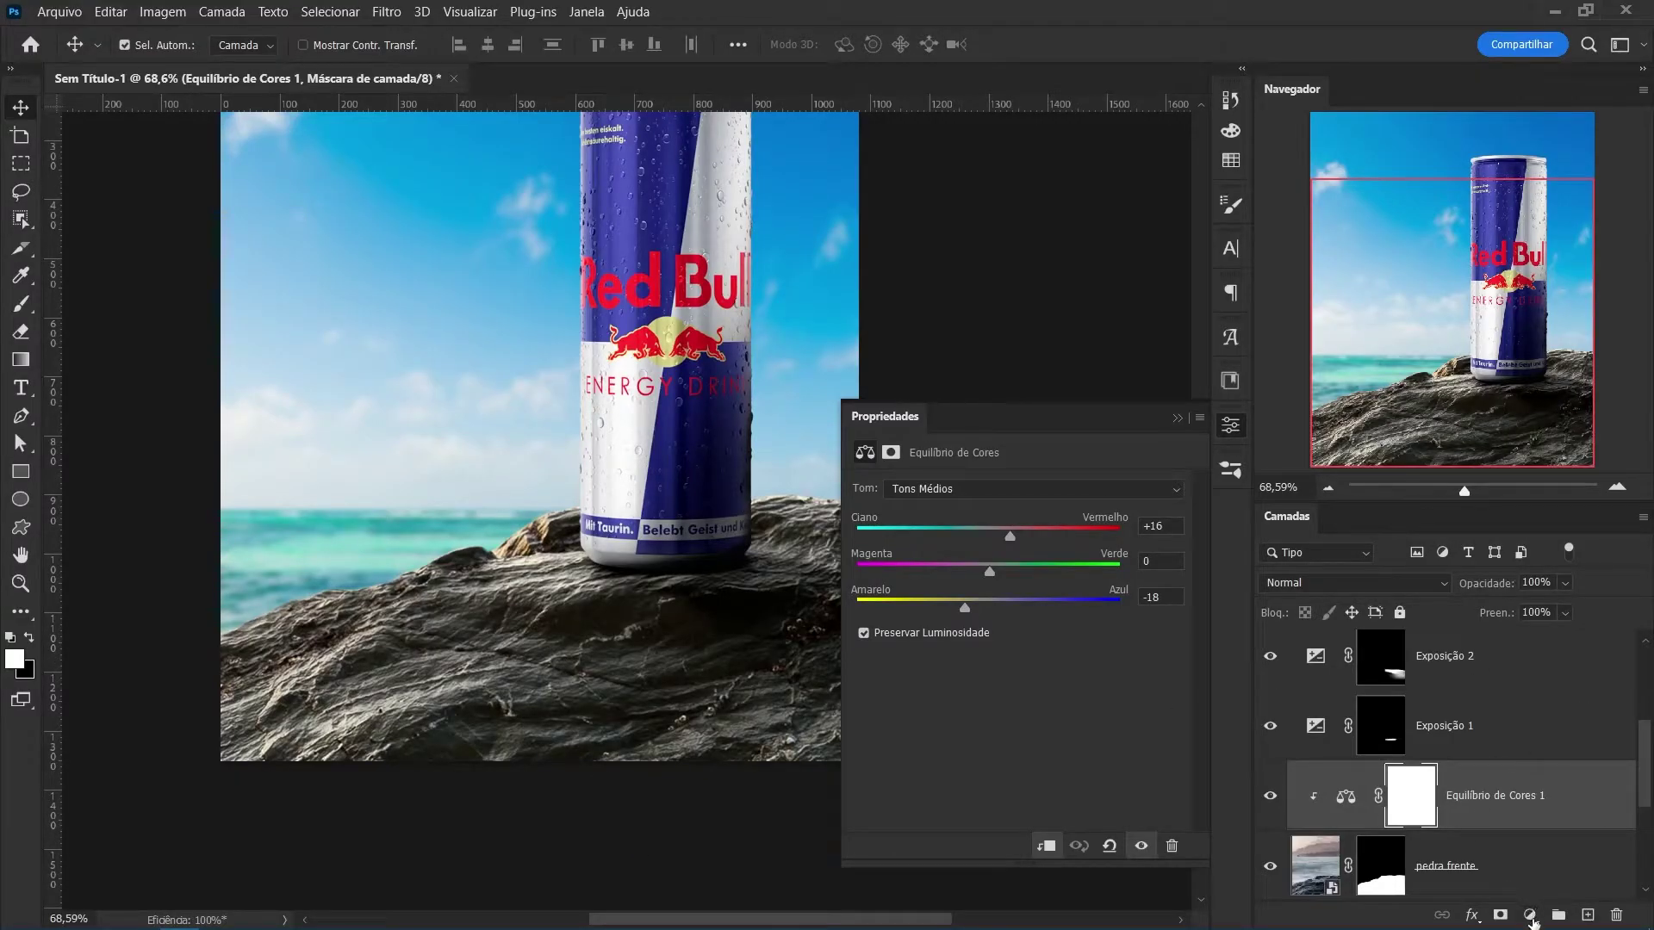
{"action": "left_click", "coordinate": [1532, 917]}
{"action": "left_click", "coordinate": [1491, 647]}
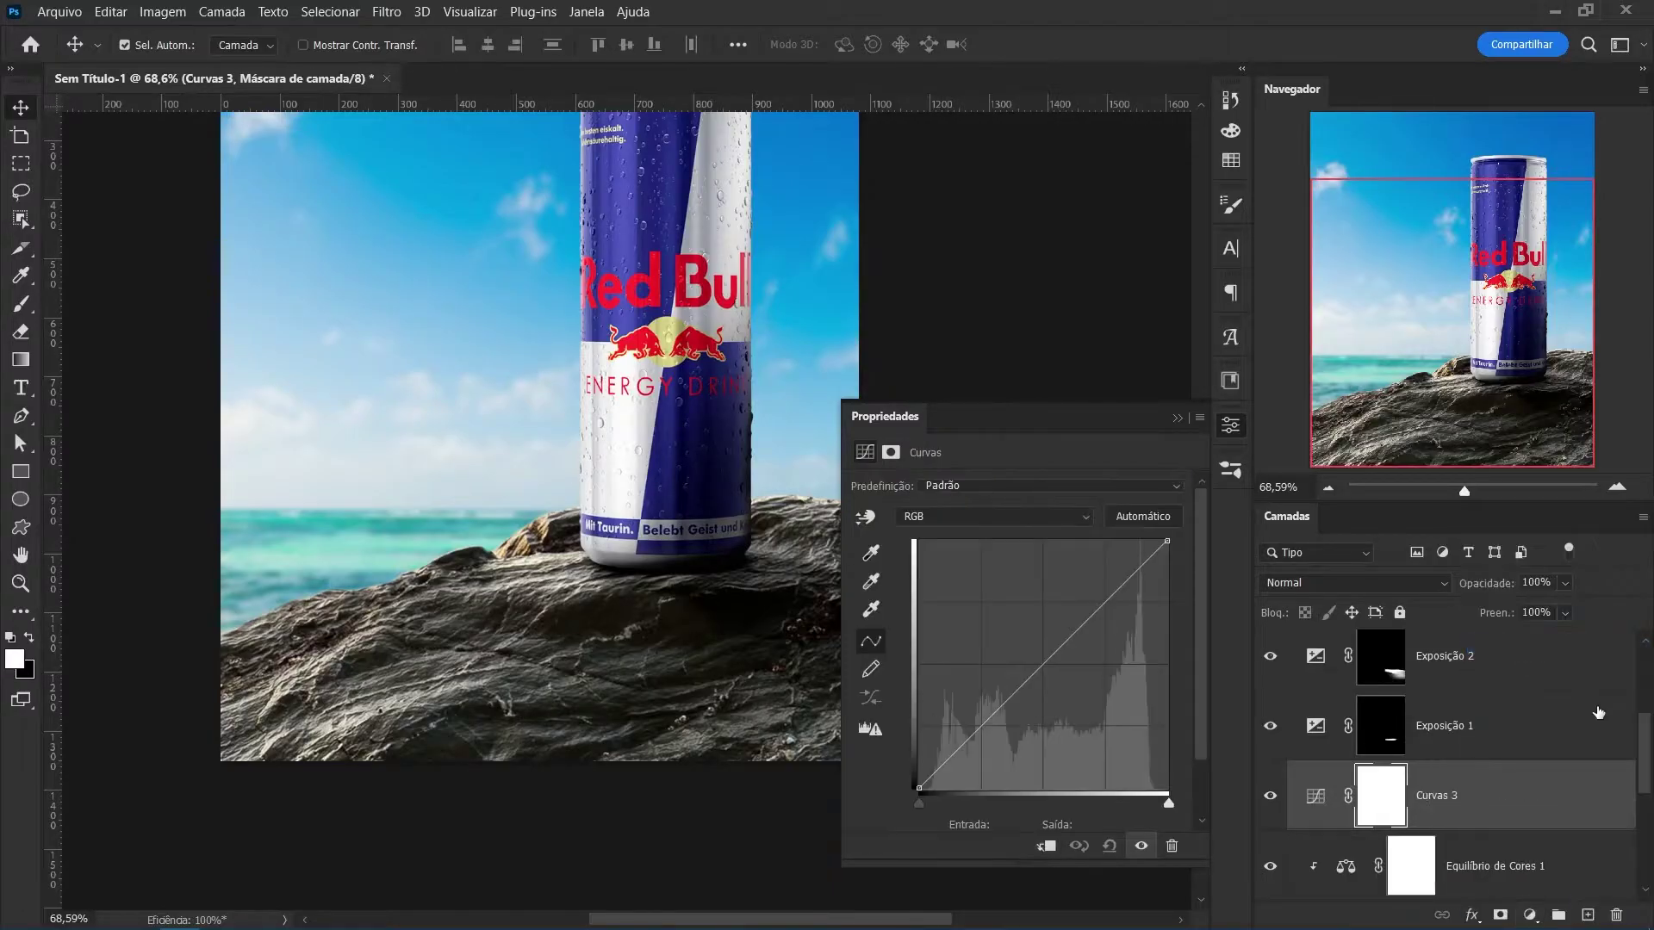
{"action": "key", "text": "ctrl+alt+g"}
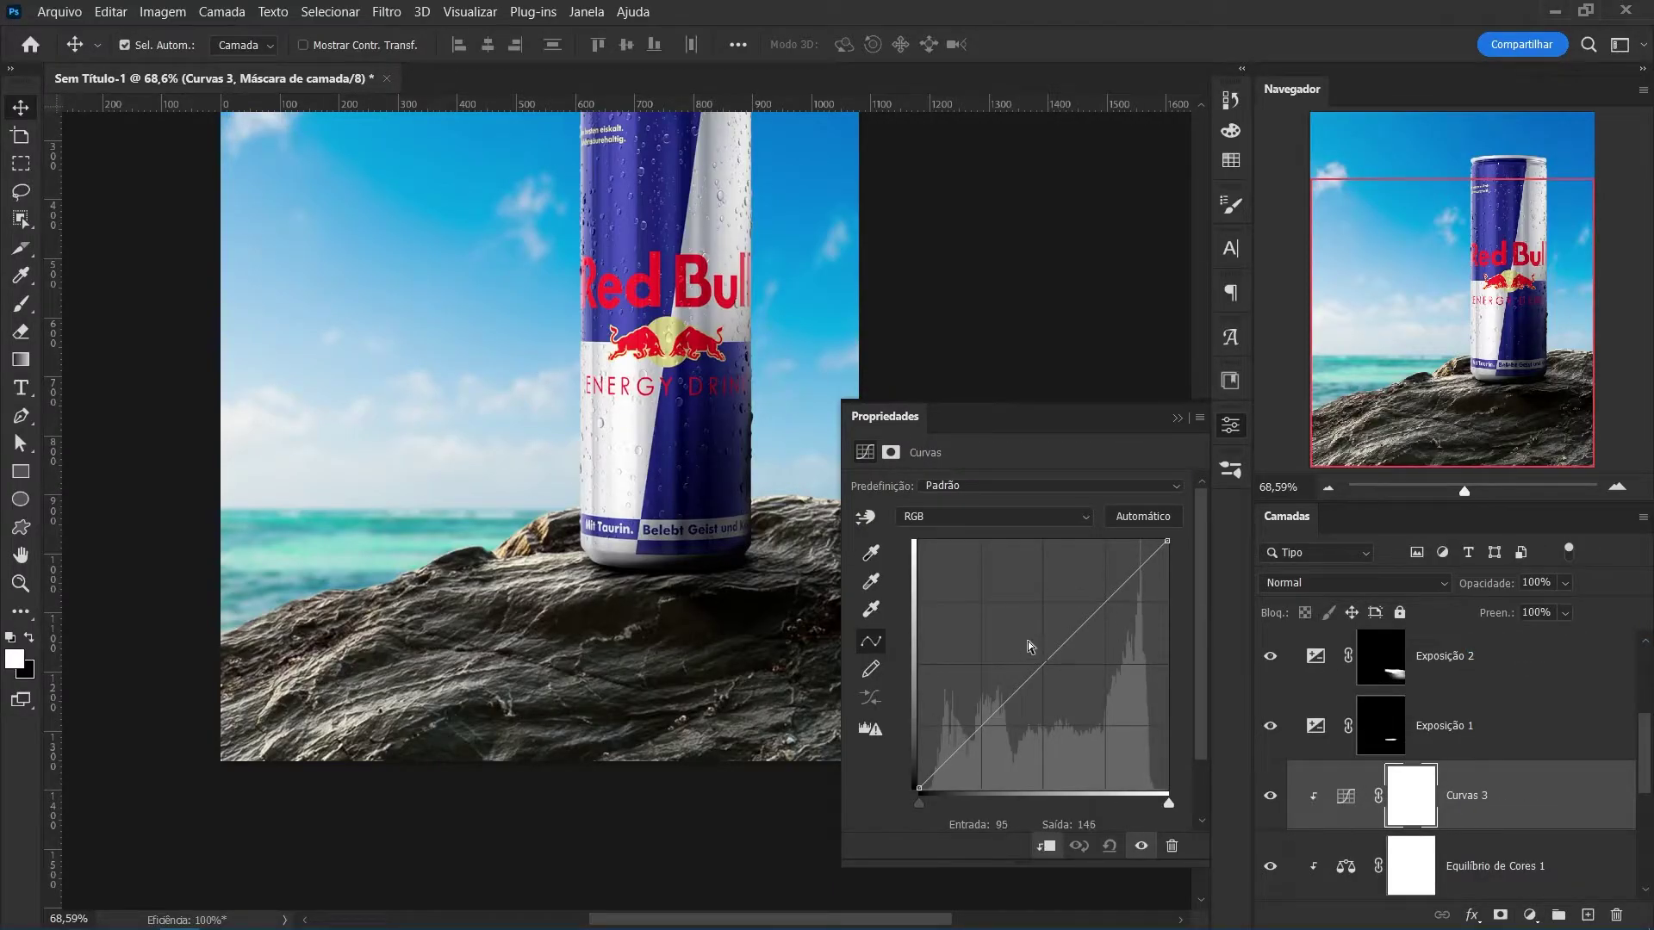
{"action": "left_click_drag", "start_coordinate": [919, 804], "coordinate": [933, 810]}
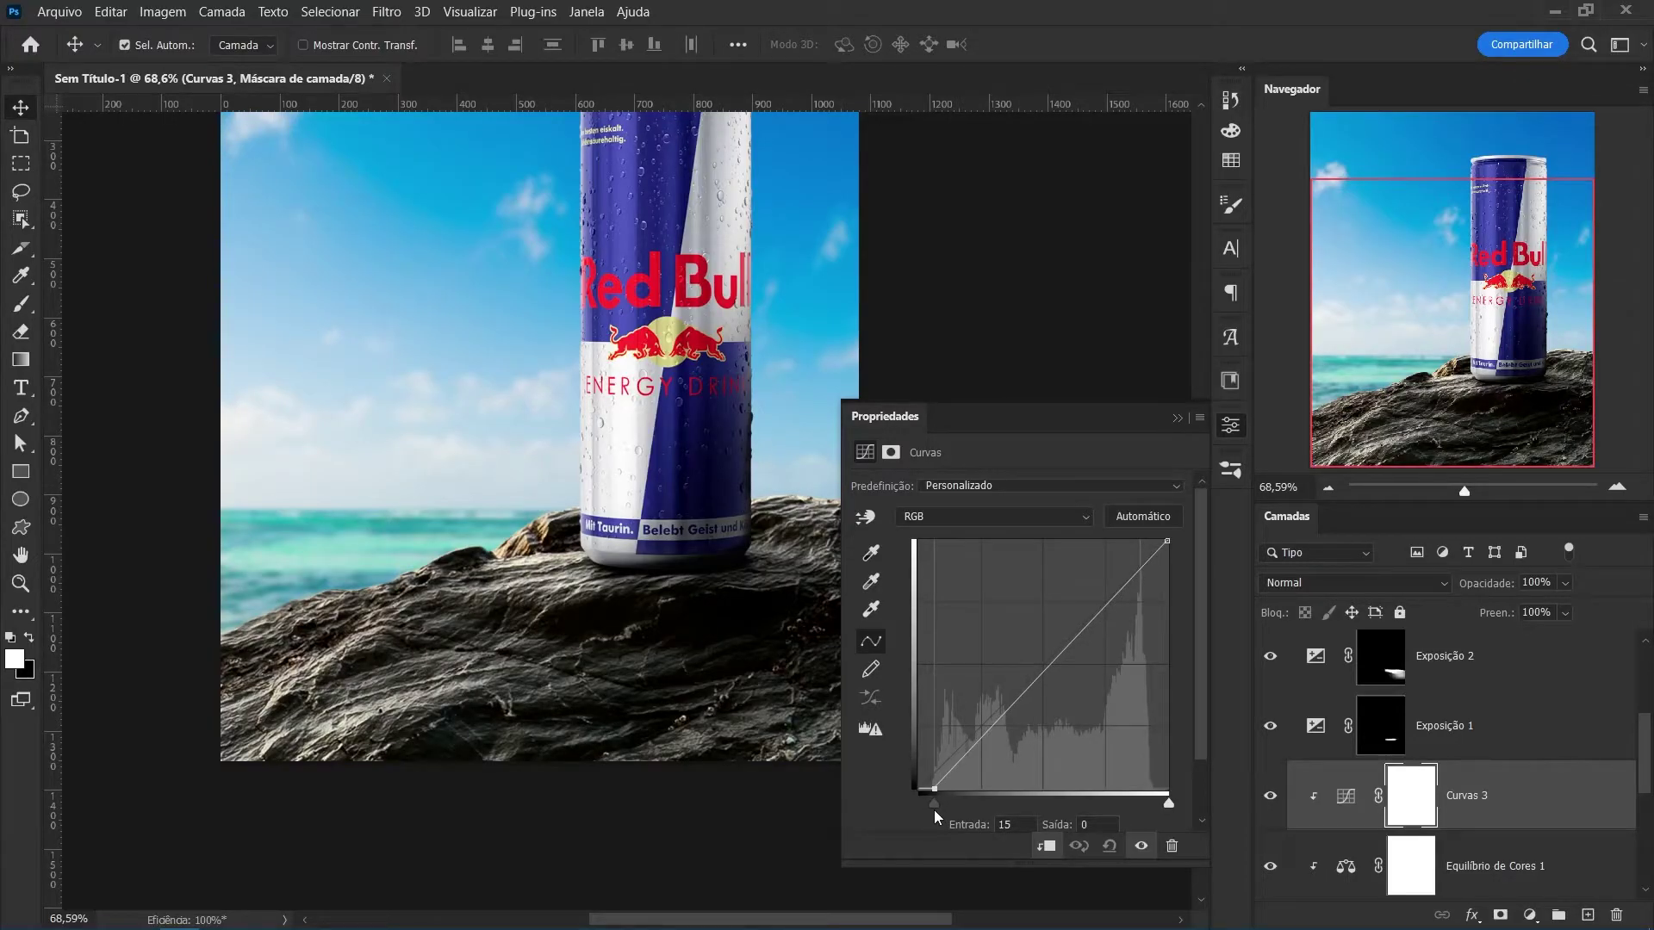
{"action": "left_click_drag", "start_coordinate": [934, 810], "coordinate": [934, 805]}
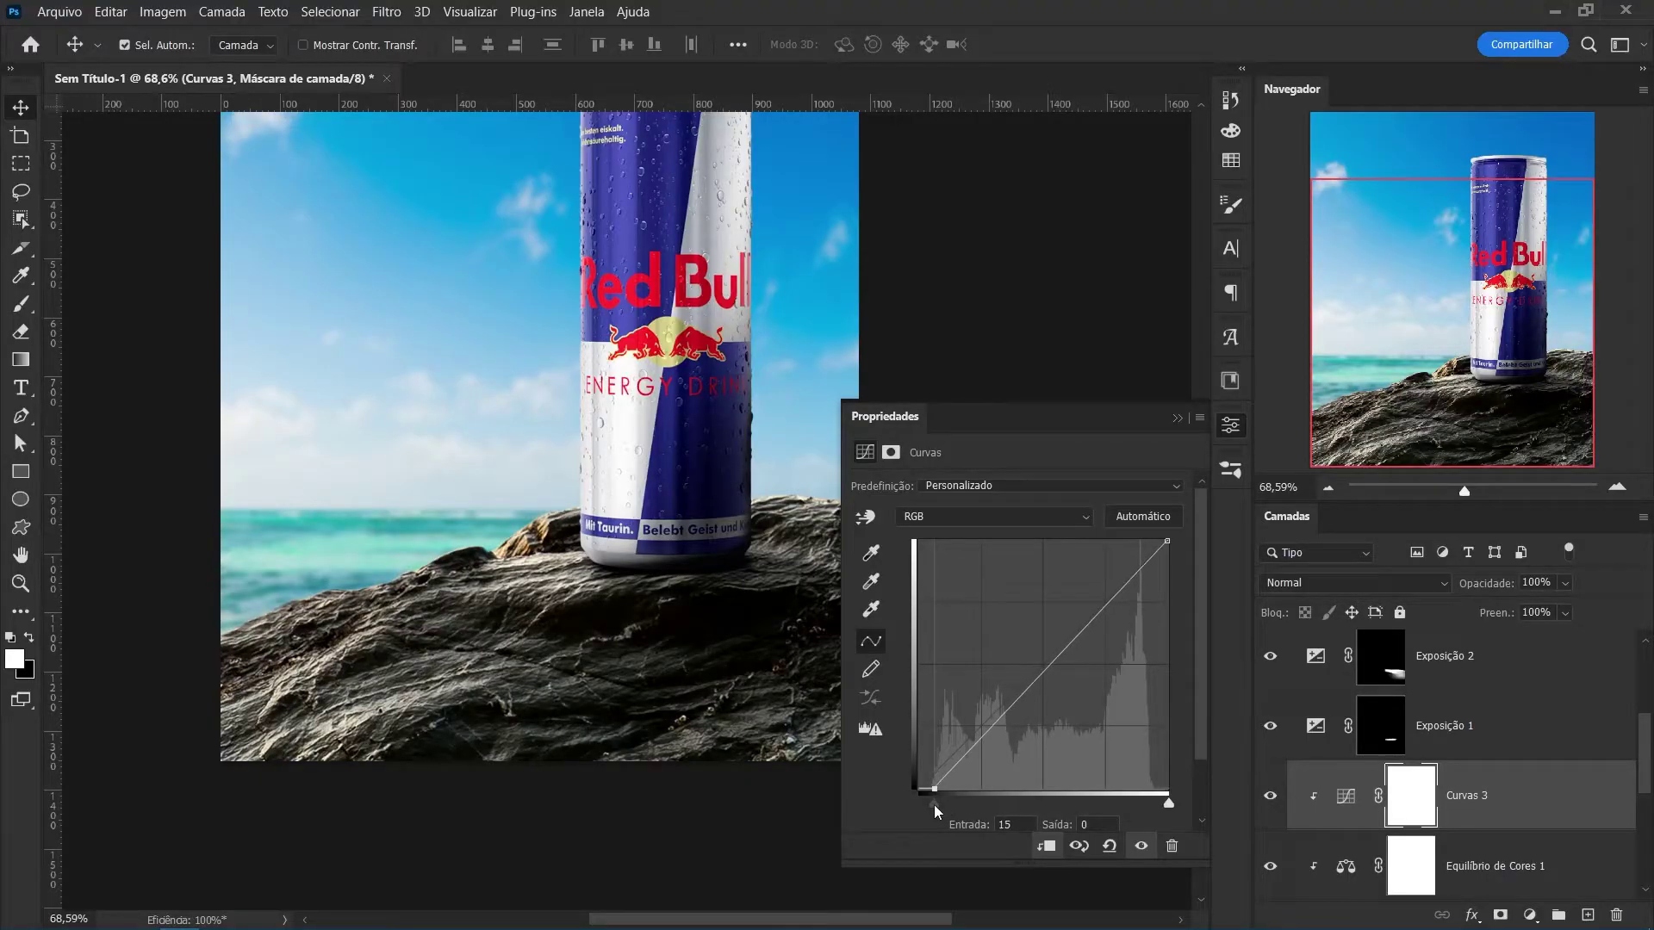
{"action": "left_click", "coordinate": [1268, 800]}
{"action": "left_click", "coordinate": [1266, 799]}
{"action": "left_click_drag", "start_coordinate": [649, 615], "coordinate": [639, 735]}
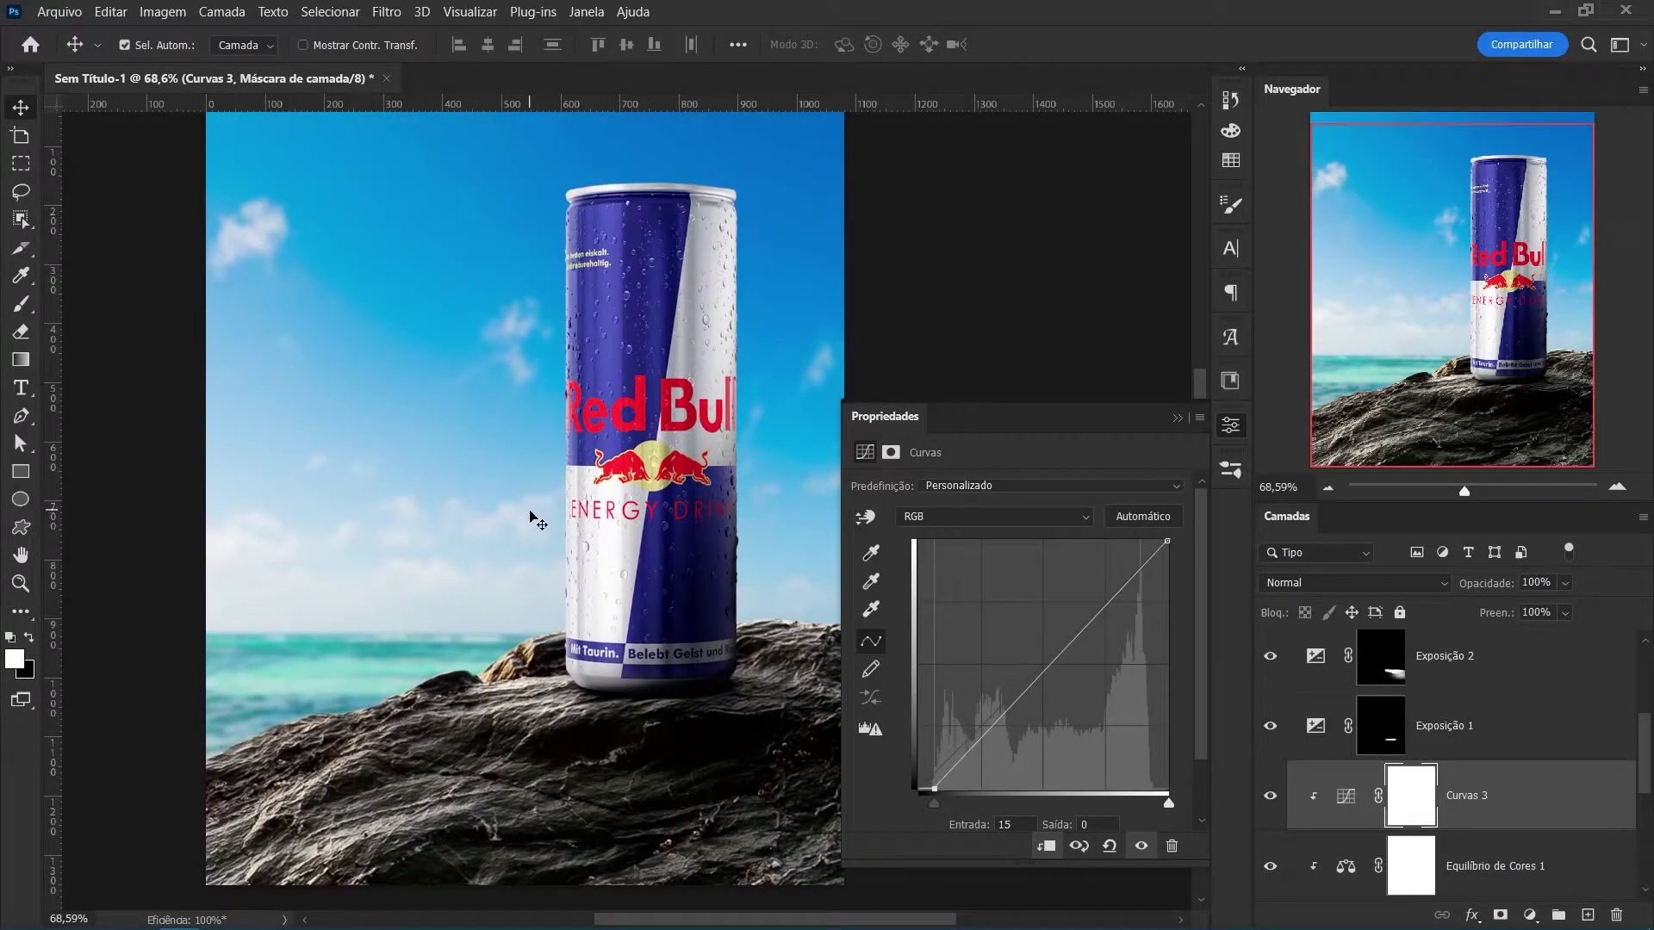
Add Curvas 4 above Curvas 2, clipped to the can, with its midtones lifted to brighten.
{"action": "left_click", "coordinate": [706, 461]}
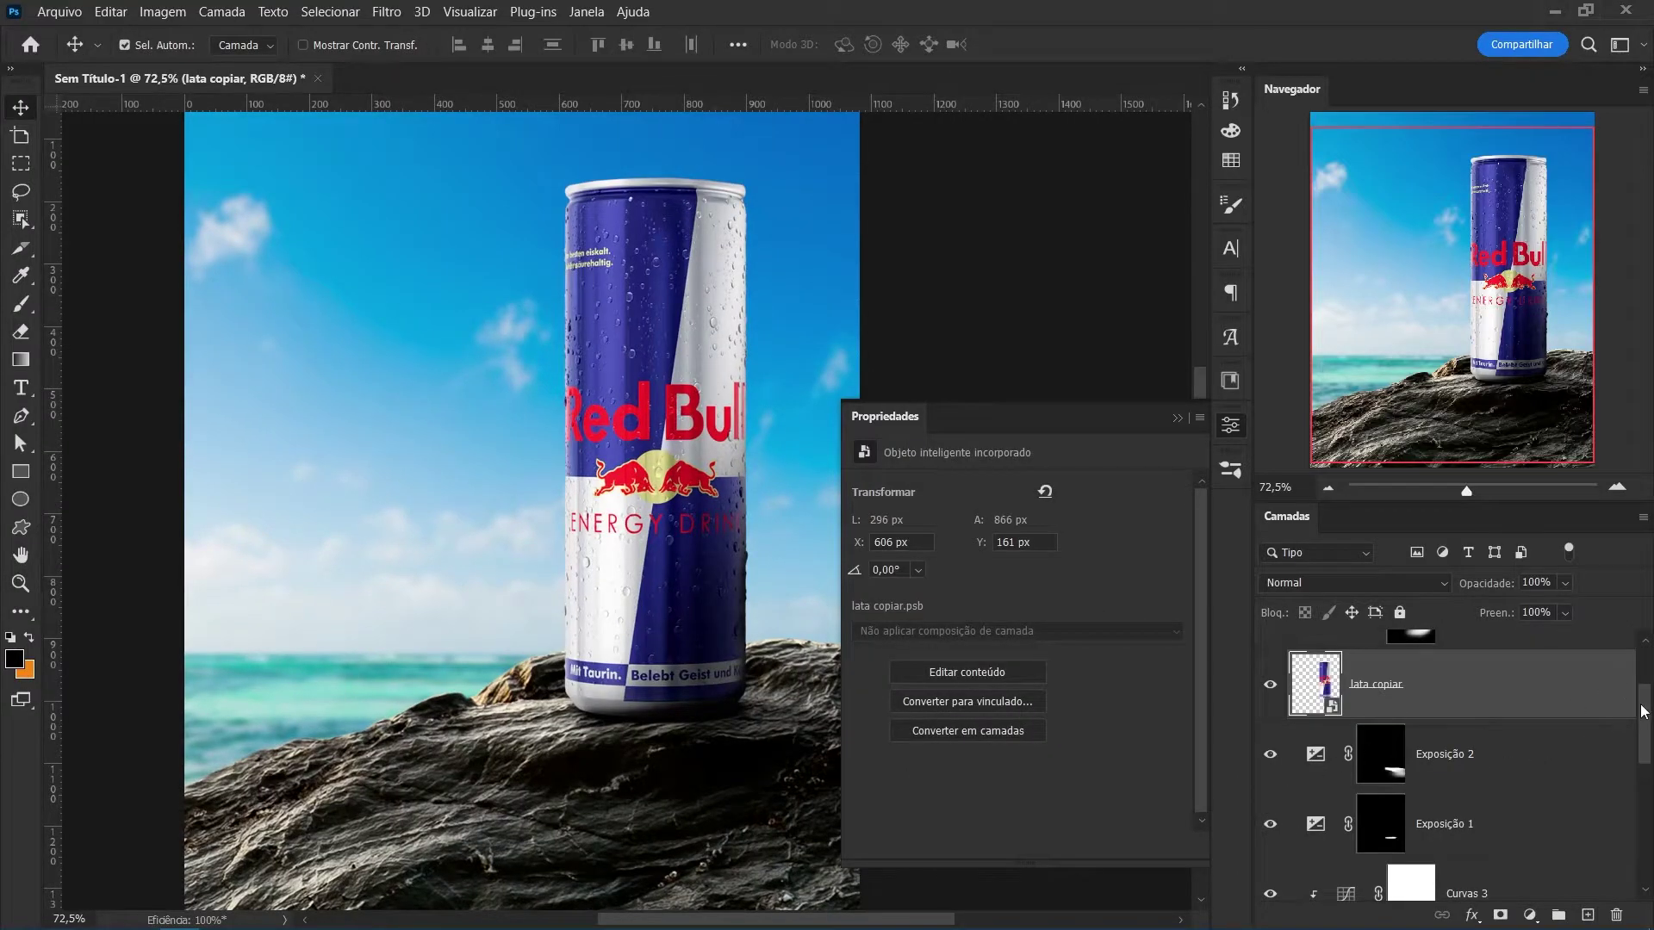
{"action": "left_click_drag", "start_coordinate": [1642, 711], "coordinate": [1635, 666]}
{"action": "left_click", "coordinate": [1520, 685]}
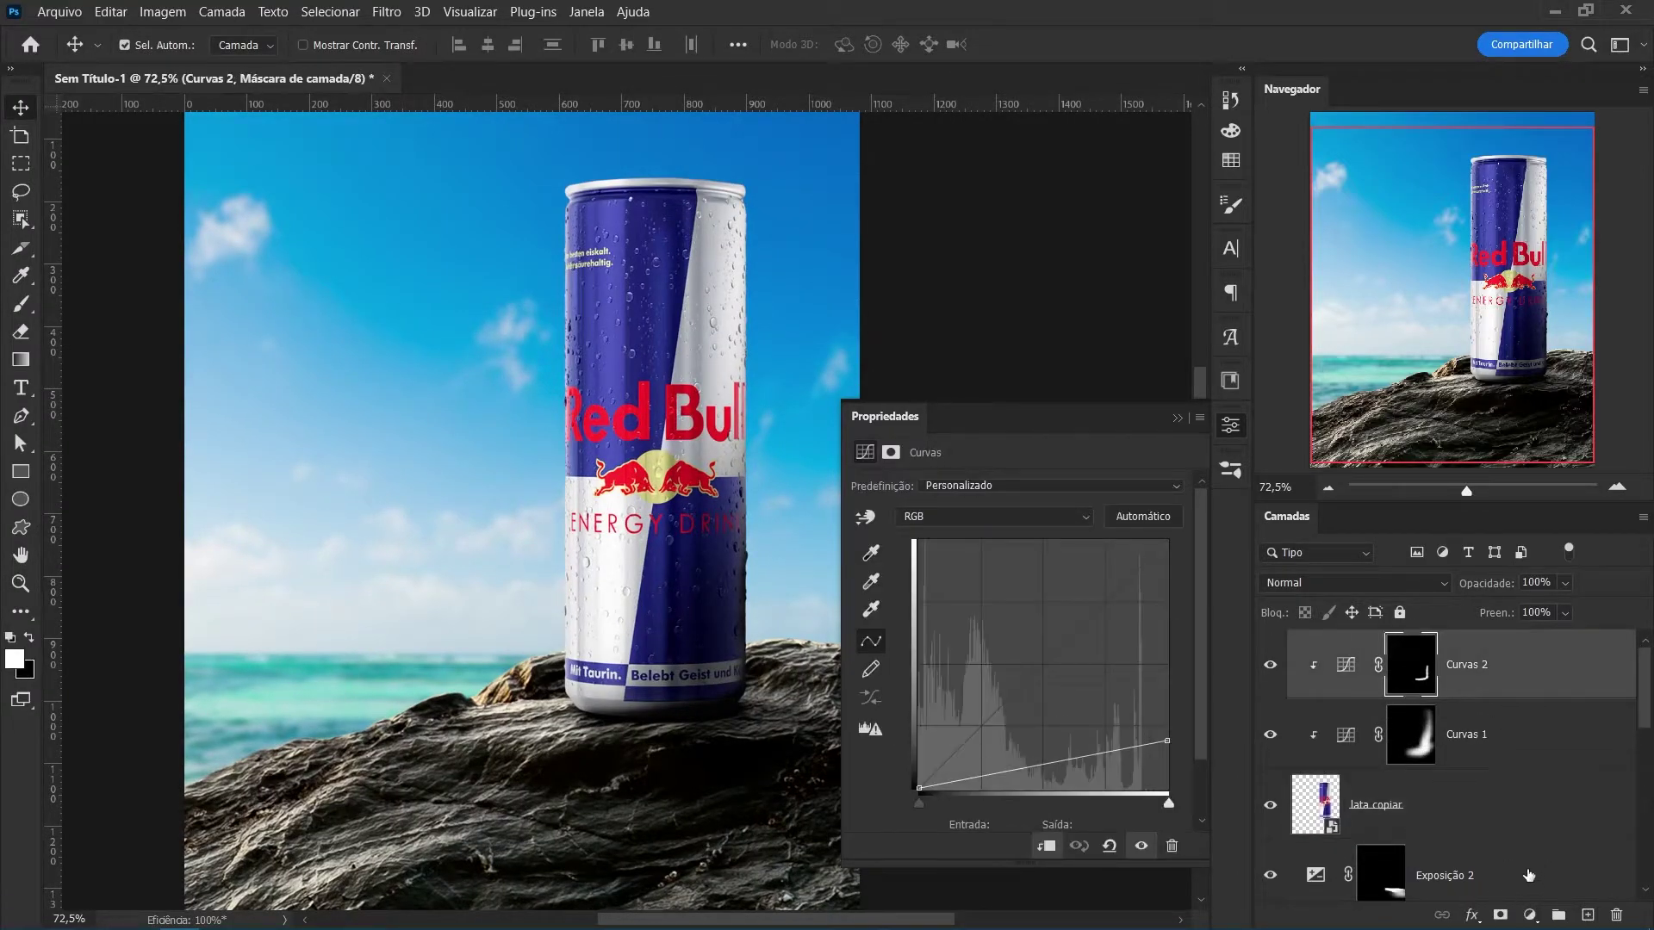
{"action": "left_click", "coordinate": [1530, 917]}
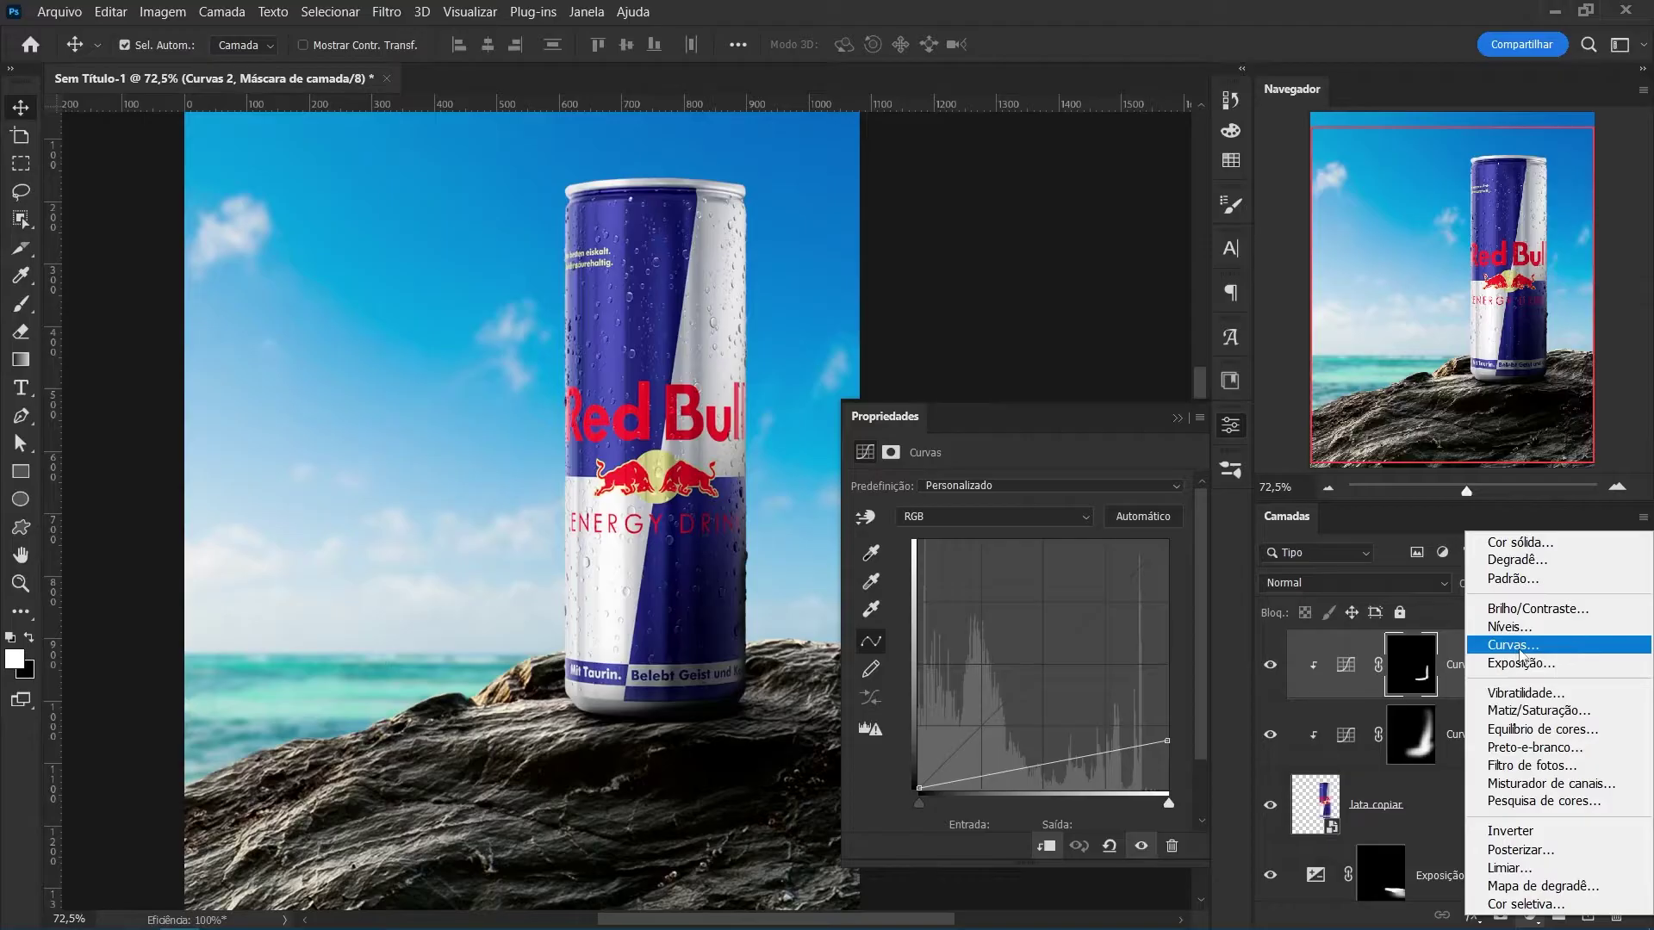
{"action": "left_click", "coordinate": [1523, 646]}
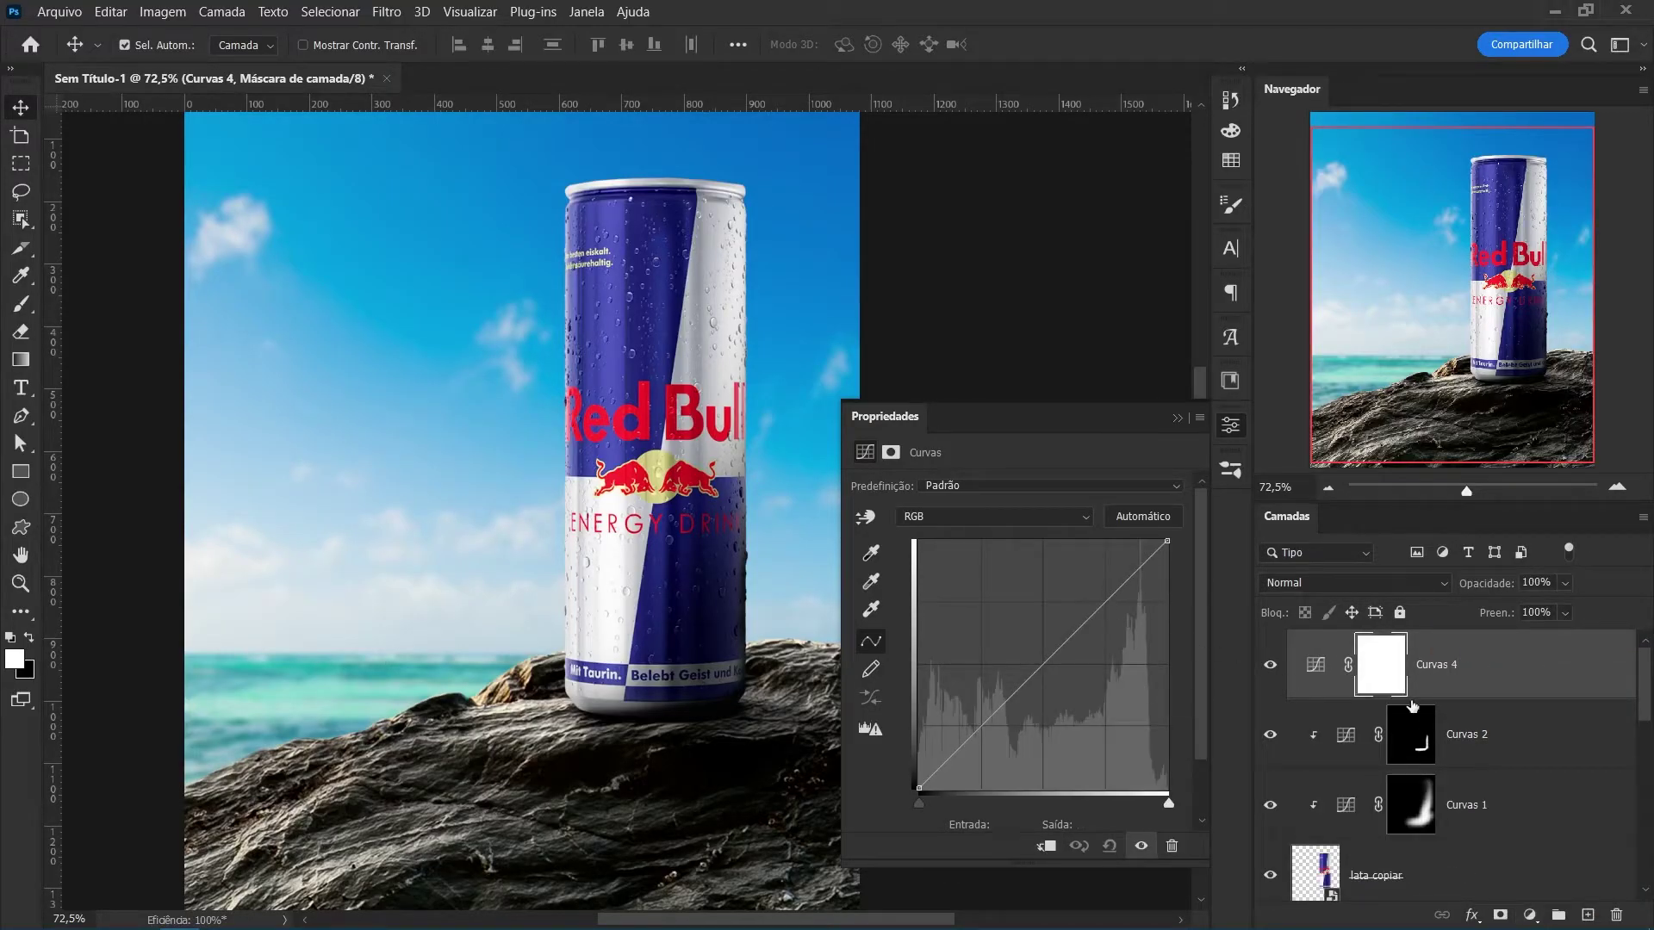
{"action": "key", "text": "ctrl+alt+g"}
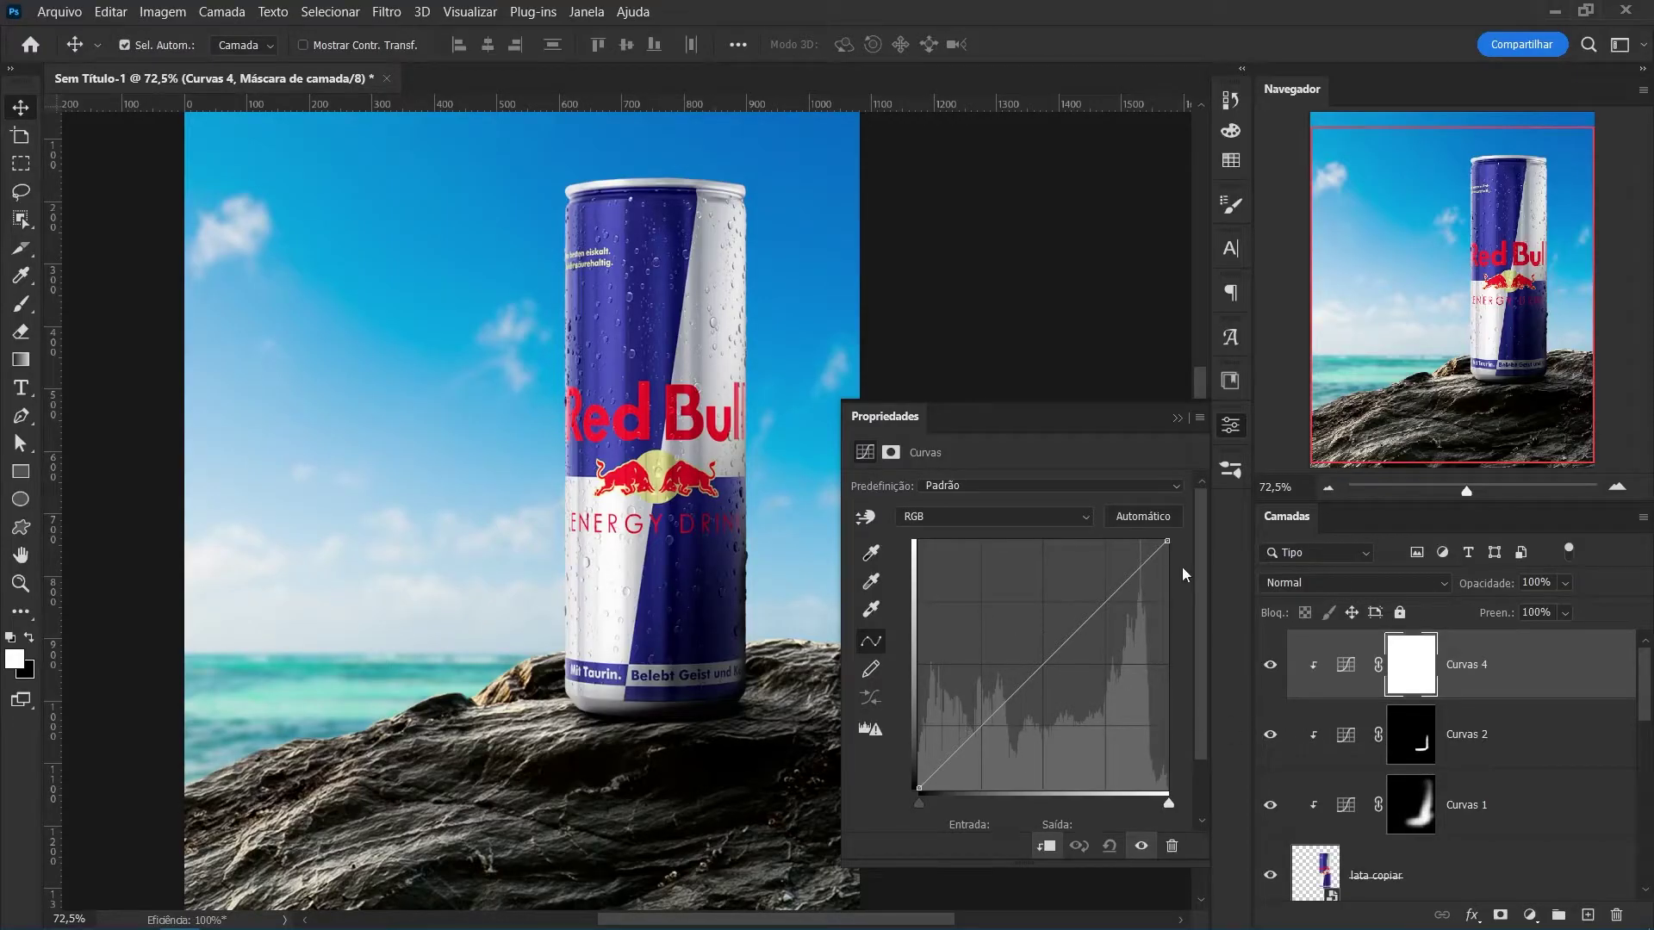
{"action": "mouse_move", "coordinate": [1168, 540]}
{"action": "left_mouse_down"}
{"action": "mouse_move", "coordinate": [985, 474]}
{"action": "mouse_move", "coordinate": [1043, 455]}
{"action": "mouse_move", "coordinate": [978, 434]}
{"action": "left_mouse_up"}
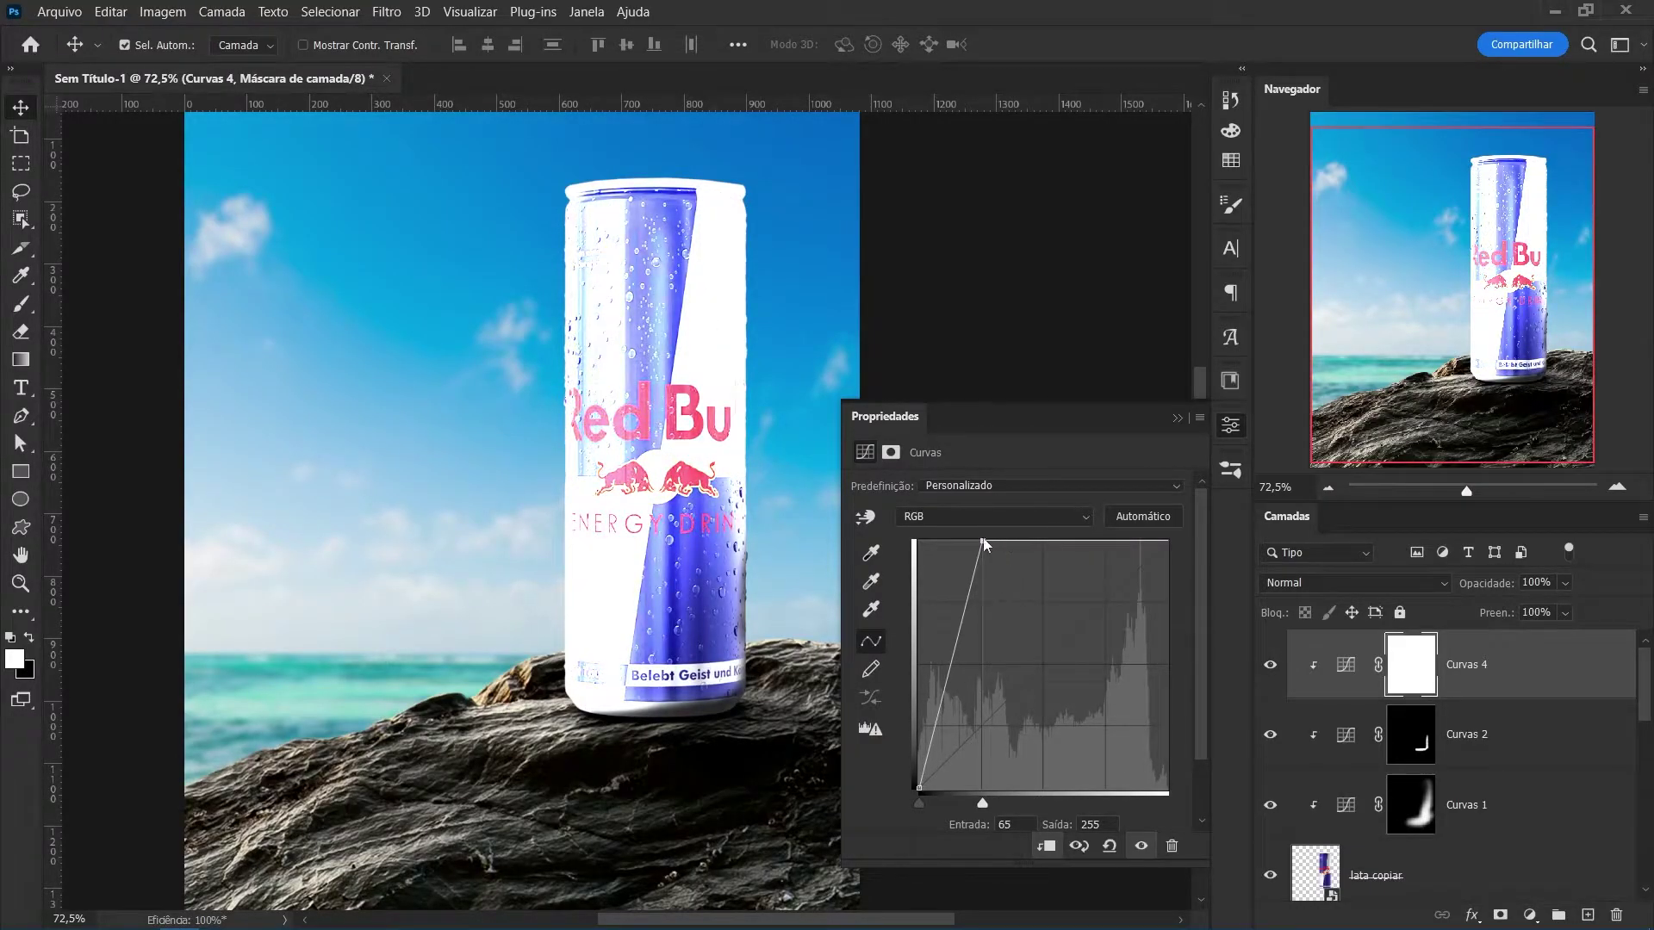
{"action": "mouse_move", "coordinate": [982, 541]}
{"action": "left_mouse_down"}
{"action": "mouse_move", "coordinate": [1152, 541]}
{"action": "mouse_move", "coordinate": [1180, 517]}
{"action": "left_mouse_up"}
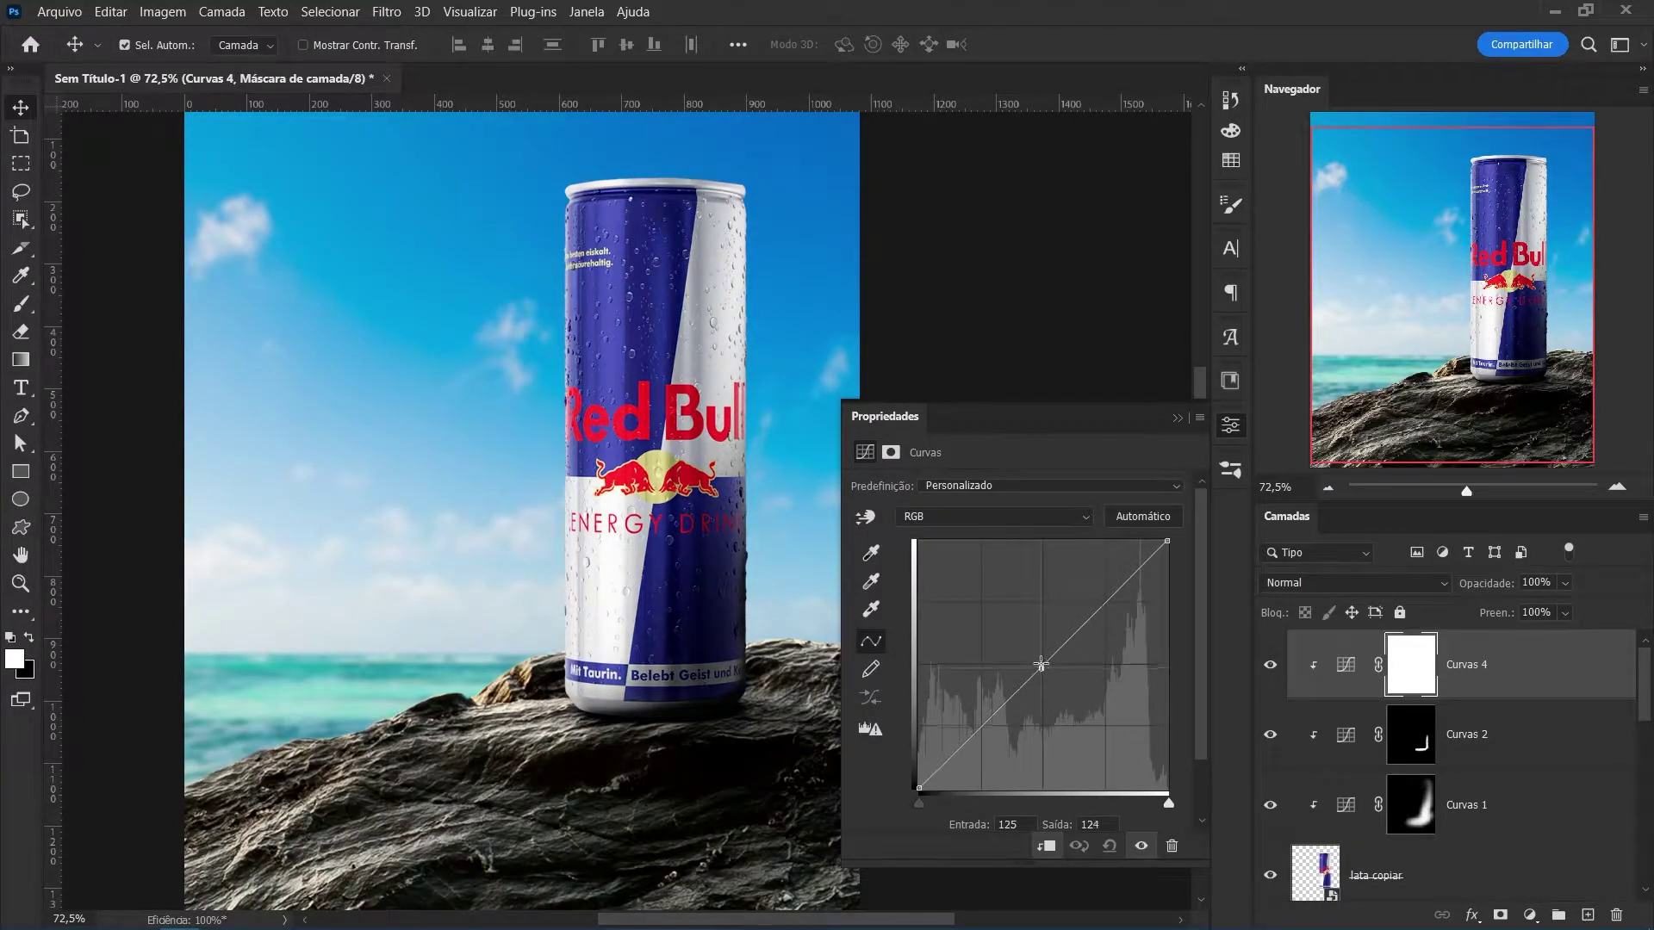
{"action": "left_click_drag", "start_coordinate": [1041, 664], "coordinate": [1022, 595]}
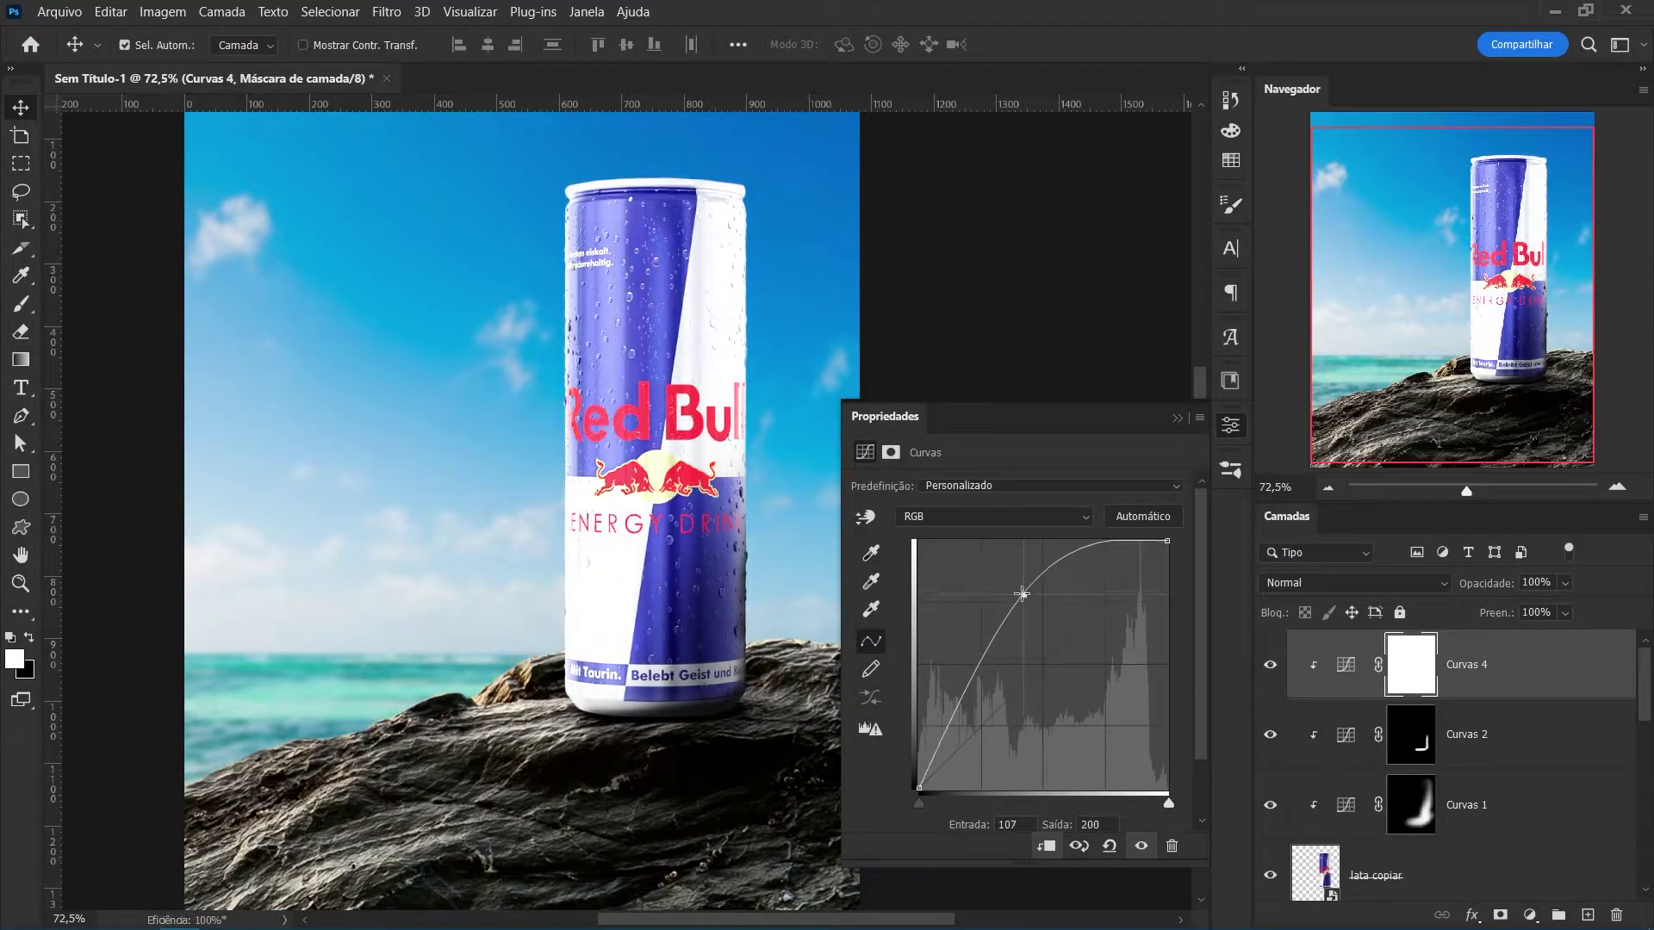
Invert the Curvas 4 mask and paint white down the can's left side to reveal the glow.
{"action": "left_click", "coordinate": [1397, 665]}
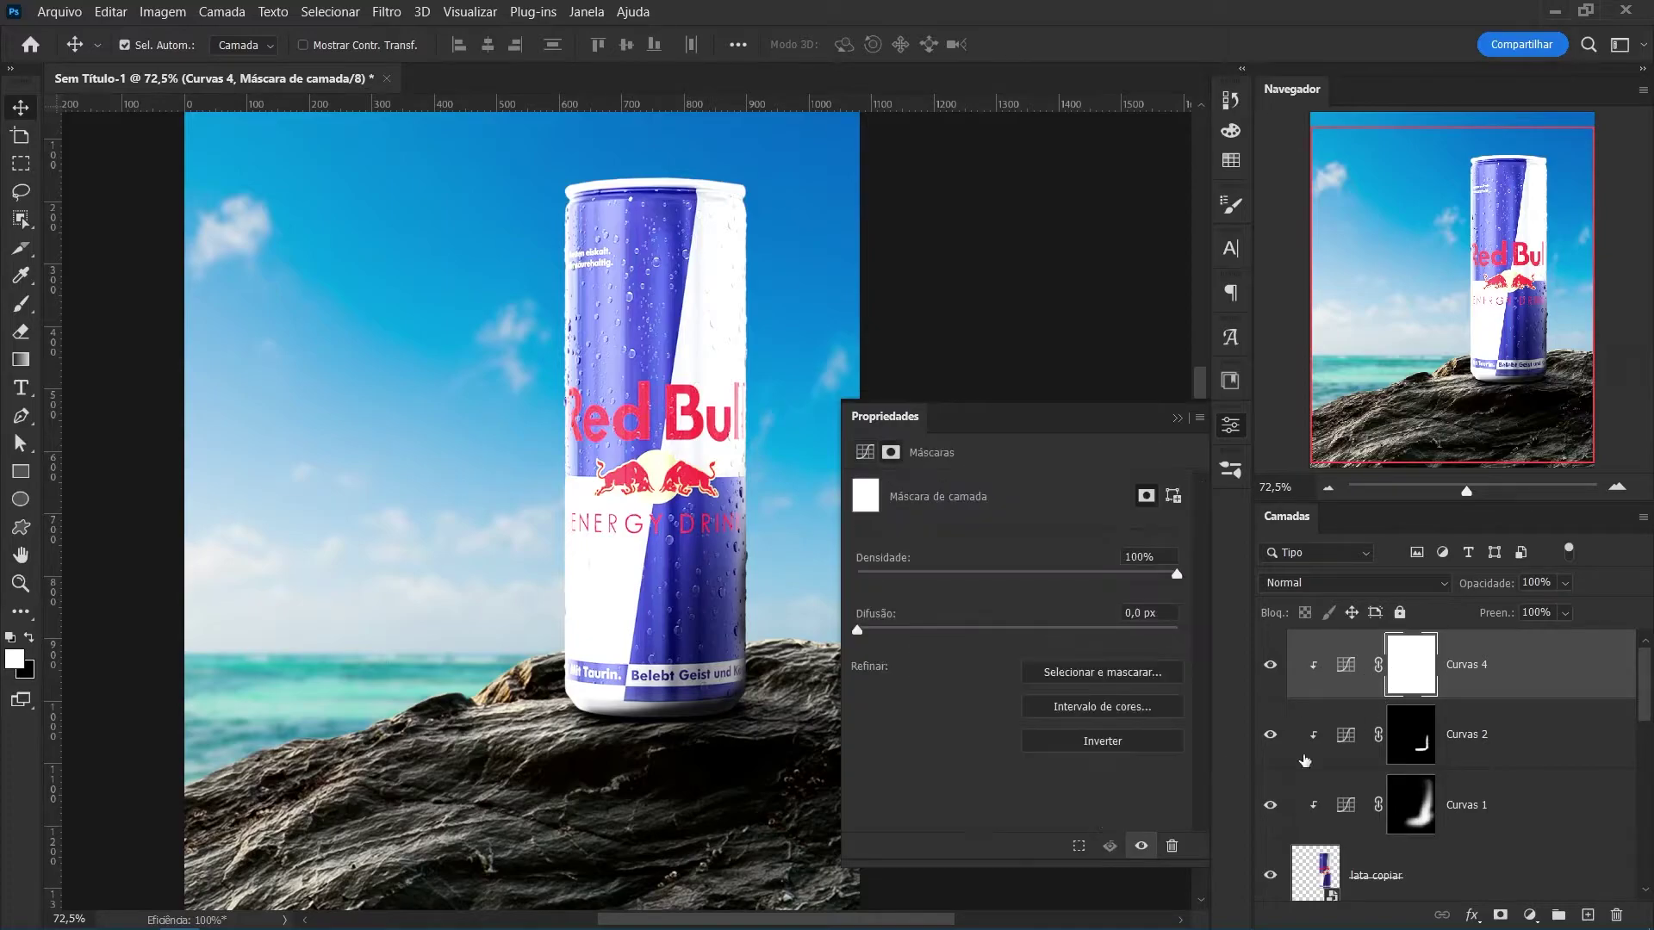
{"action": "left_click", "coordinate": [1103, 741]}
{"action": "key", "text": "b"}
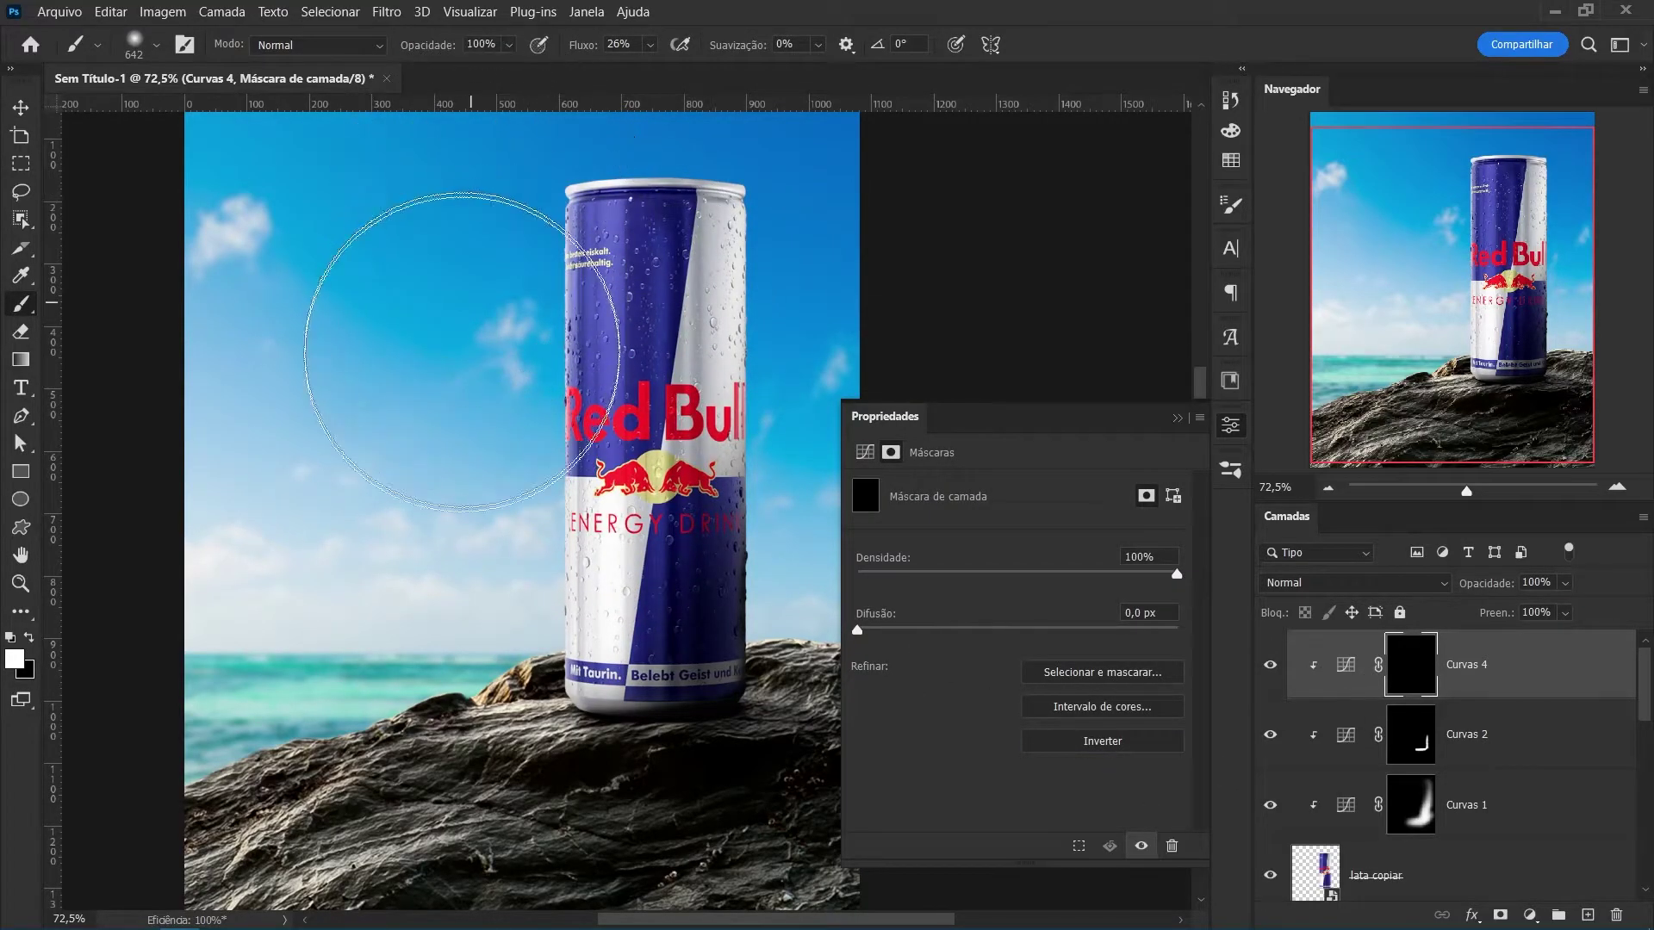
{"action": "left_click_drag", "start_coordinate": [554, 185], "coordinate": [481, 560]}
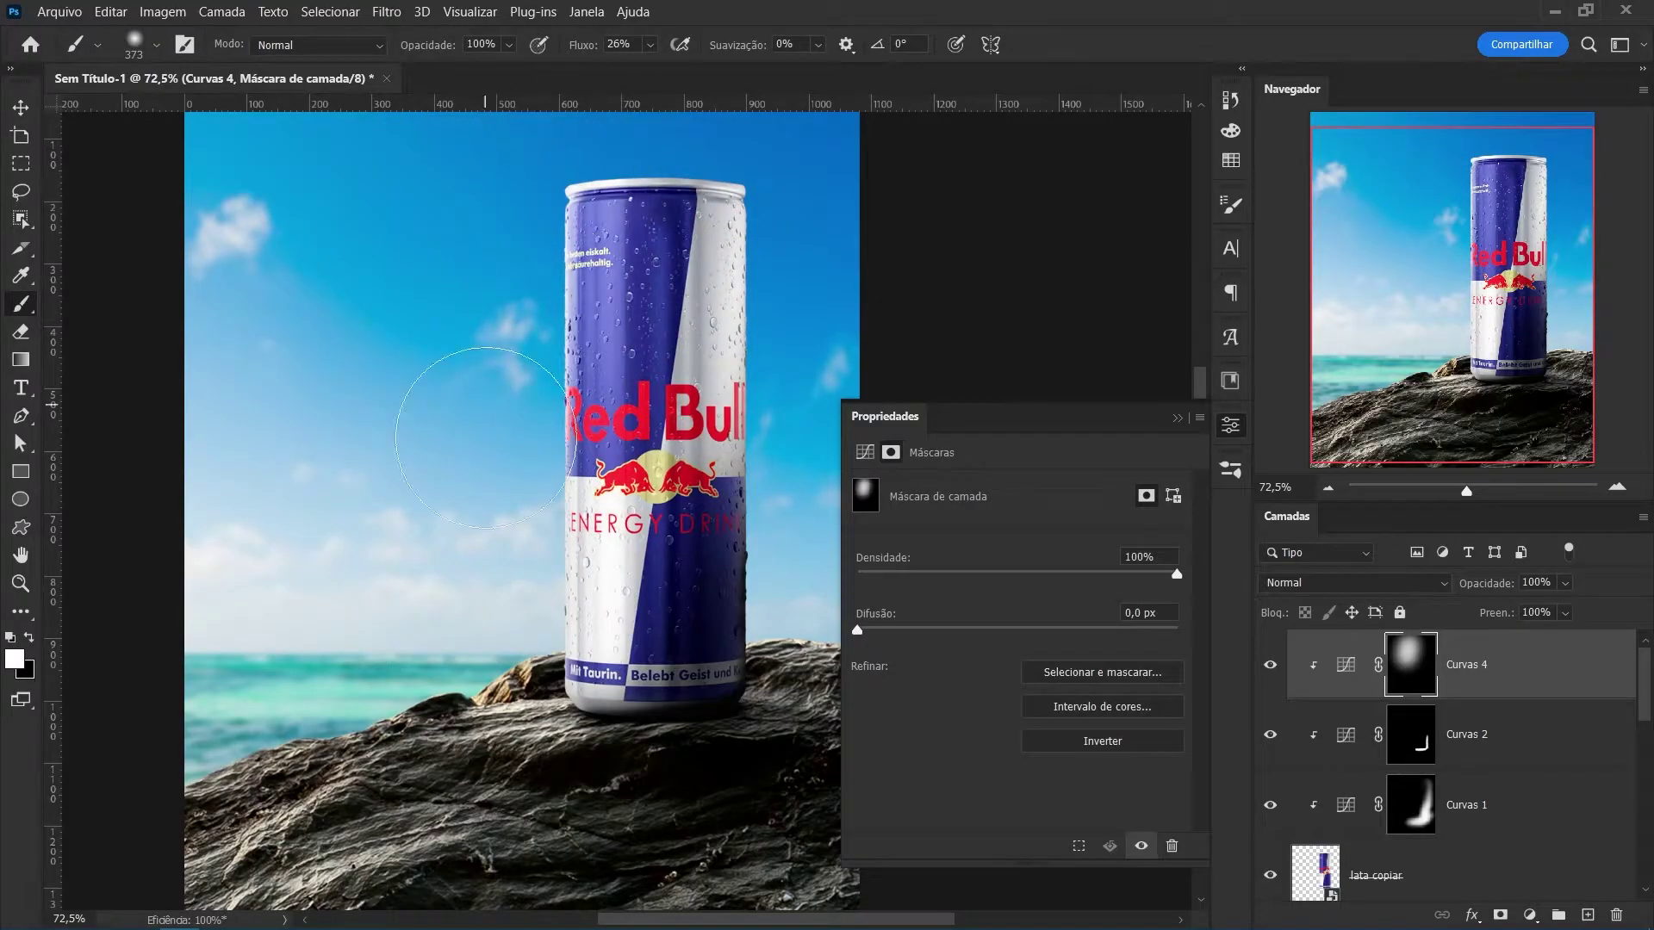
{"action": "left_click_drag", "start_coordinate": [591, 94], "coordinate": [600, 474]}
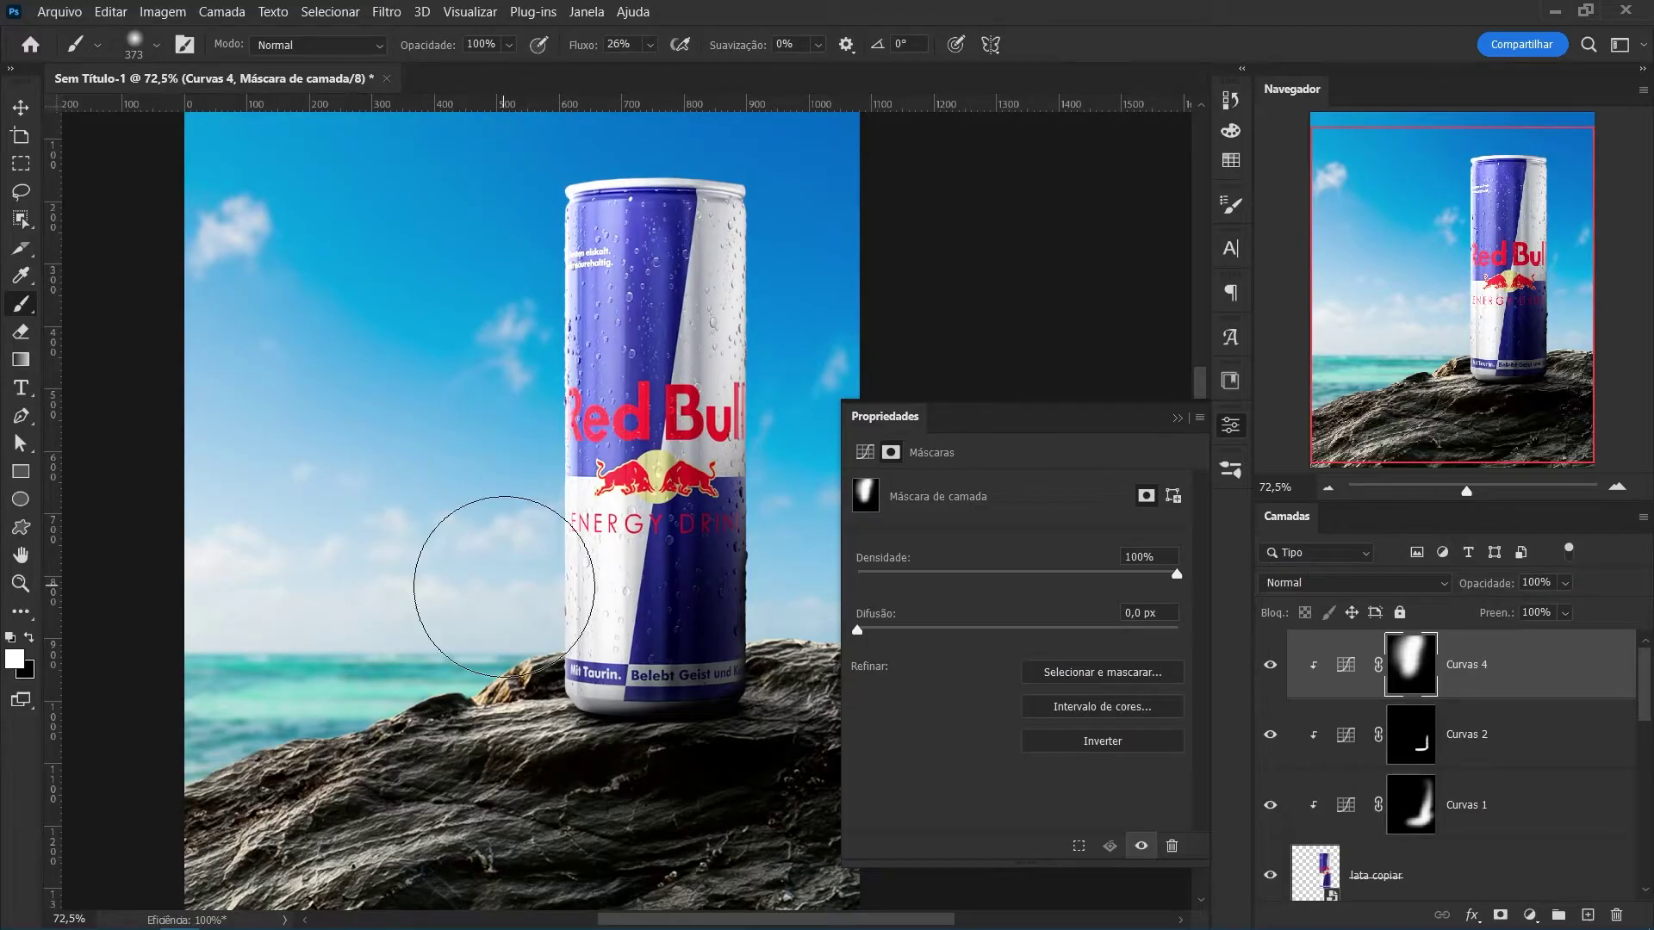
{"action": "key", "text": "z"}
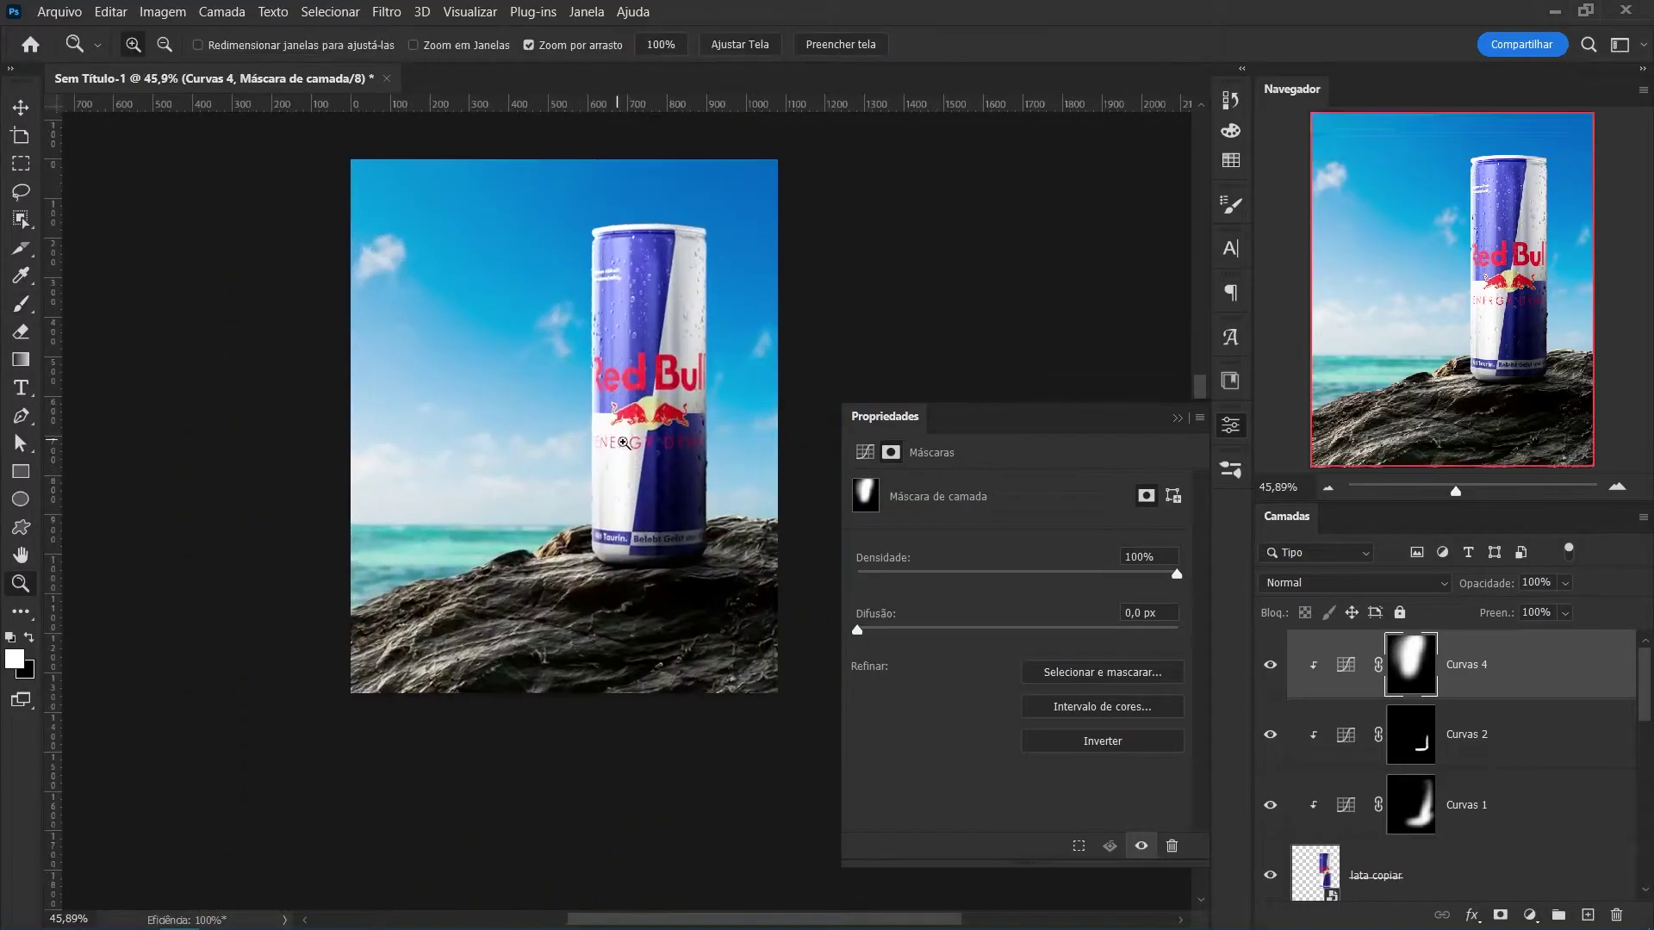
{"action": "mouse_move", "coordinate": [603, 465]}
{"action": "left_mouse_down"}
{"action": "mouse_move", "coordinate": [648, 459]}
{"action": "mouse_move", "coordinate": [624, 460]}
{"action": "left_mouse_up"}
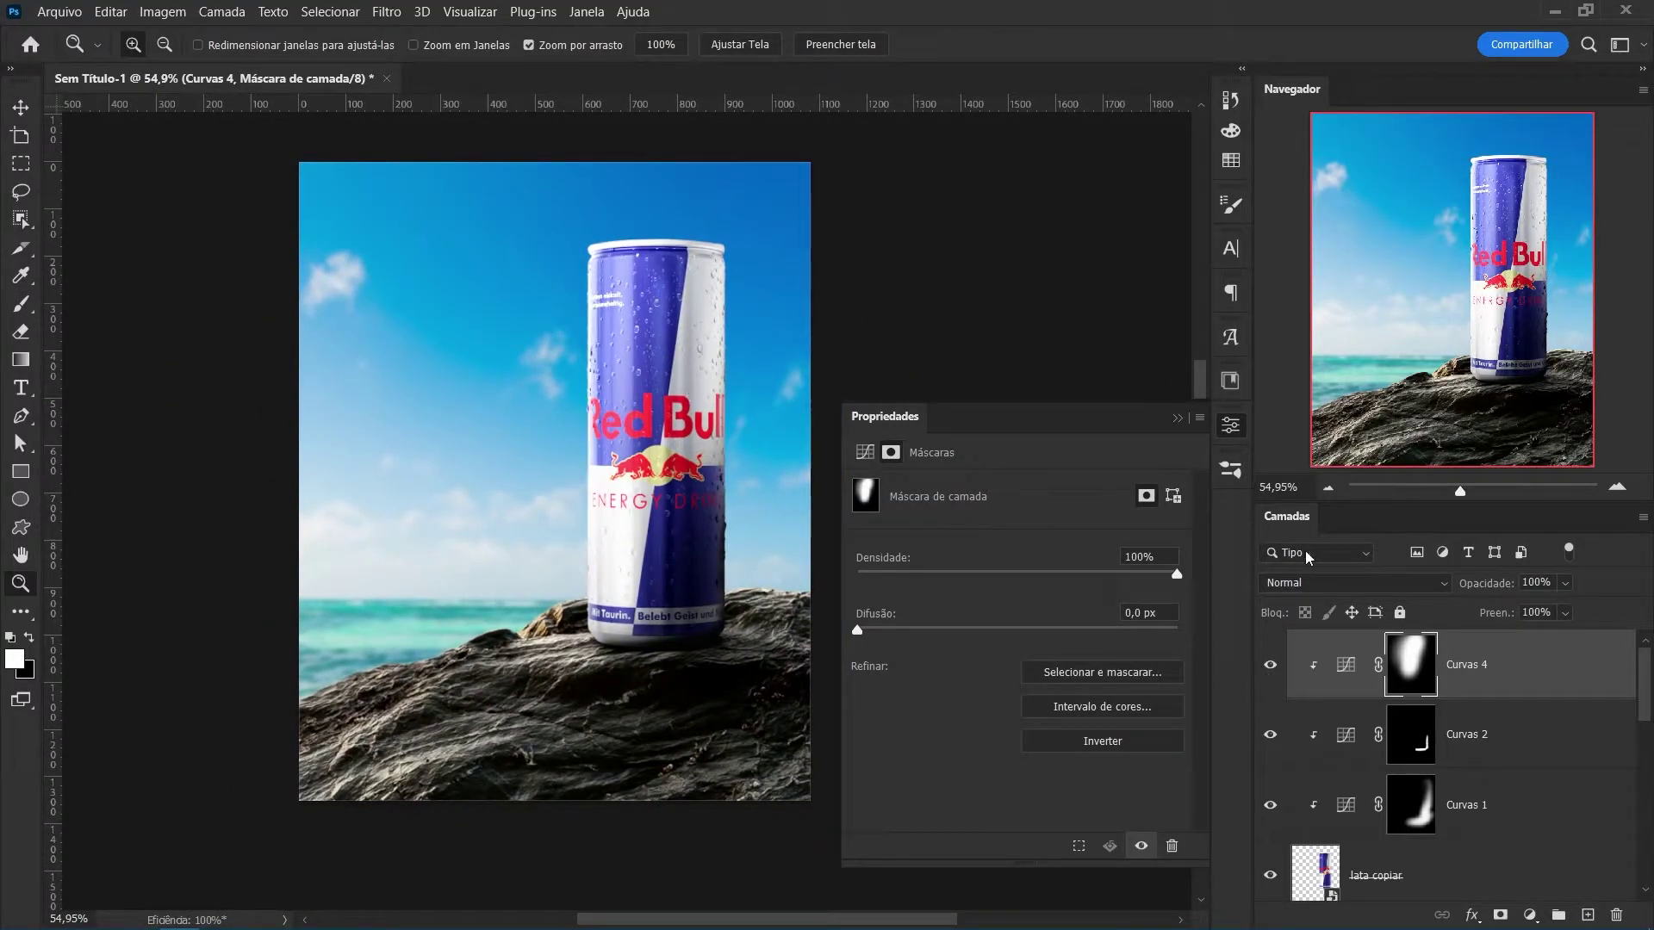
{"action": "left_click", "coordinate": [1270, 664]}
{"action": "key", "text": "ctrl+2"}
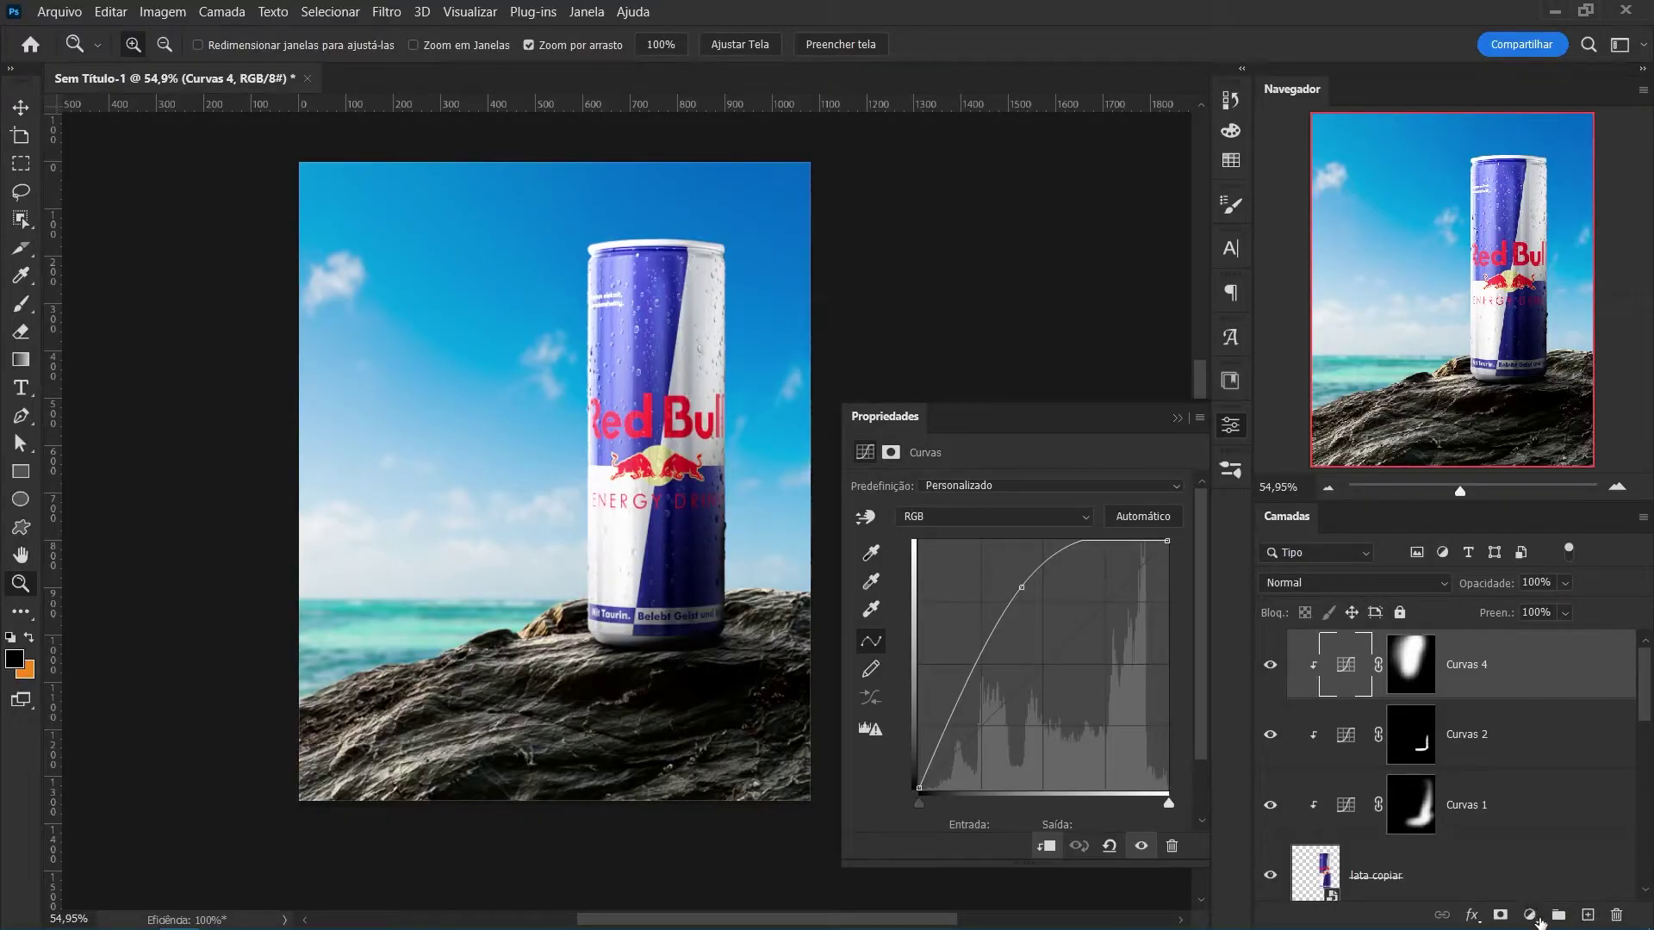
Add a solid colour fill layer in a bright yellow-orange.
{"action": "left_click", "coordinate": [1531, 915]}
{"action": "left_click", "coordinate": [1474, 544]}
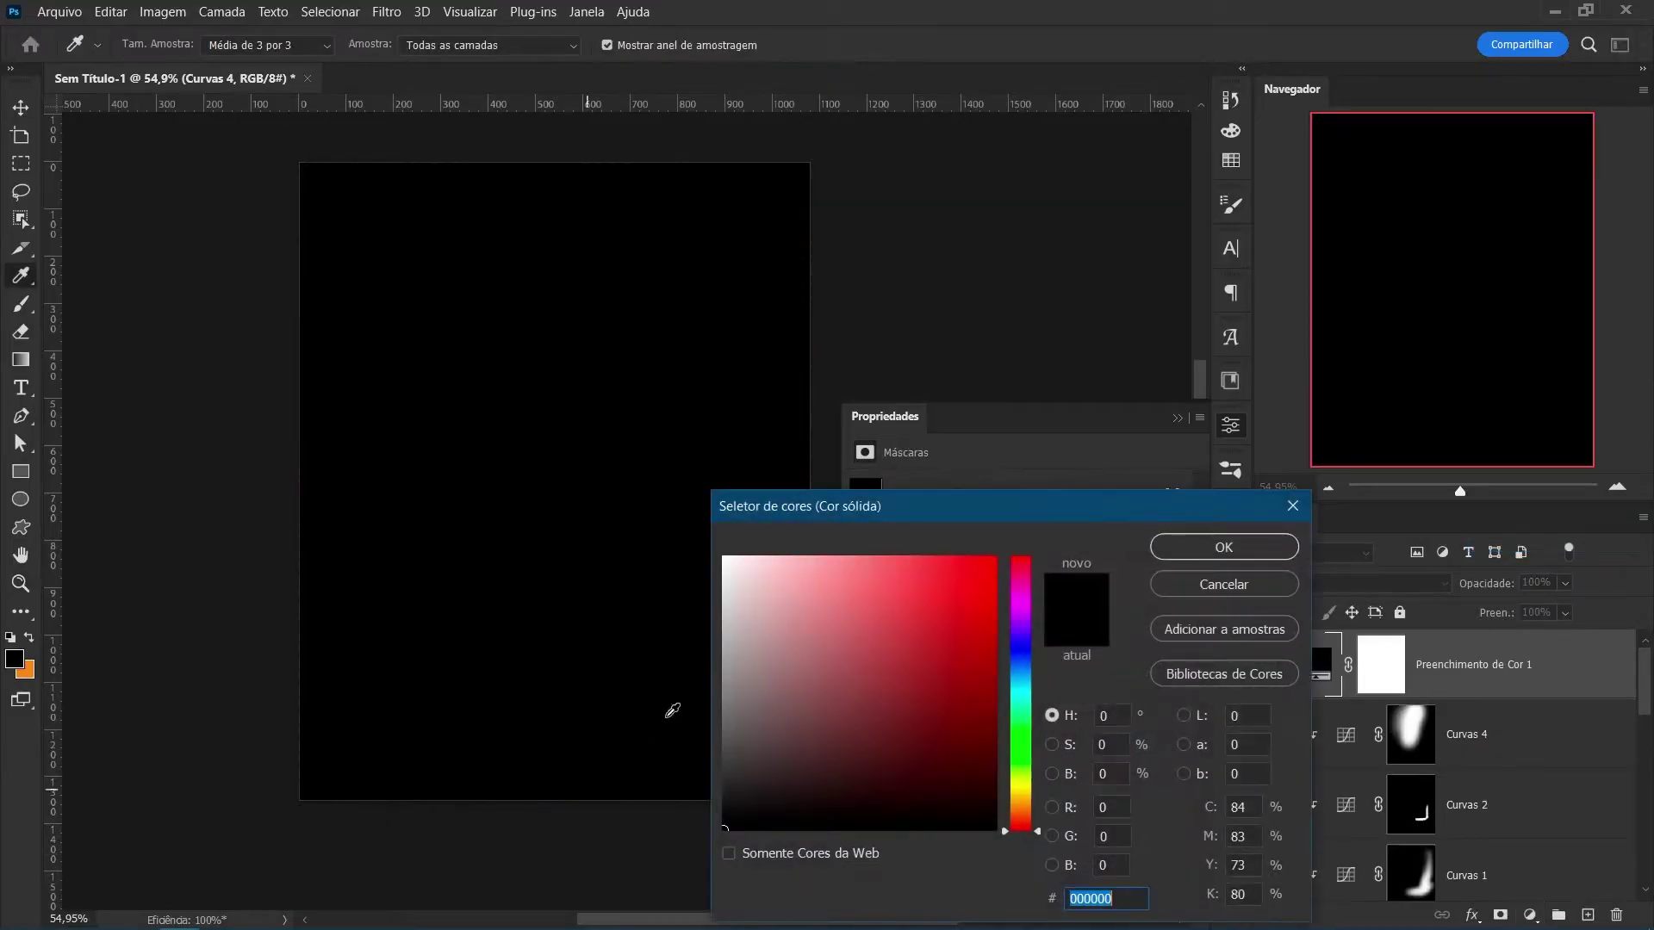
{"action": "left_click", "coordinate": [1021, 801]}
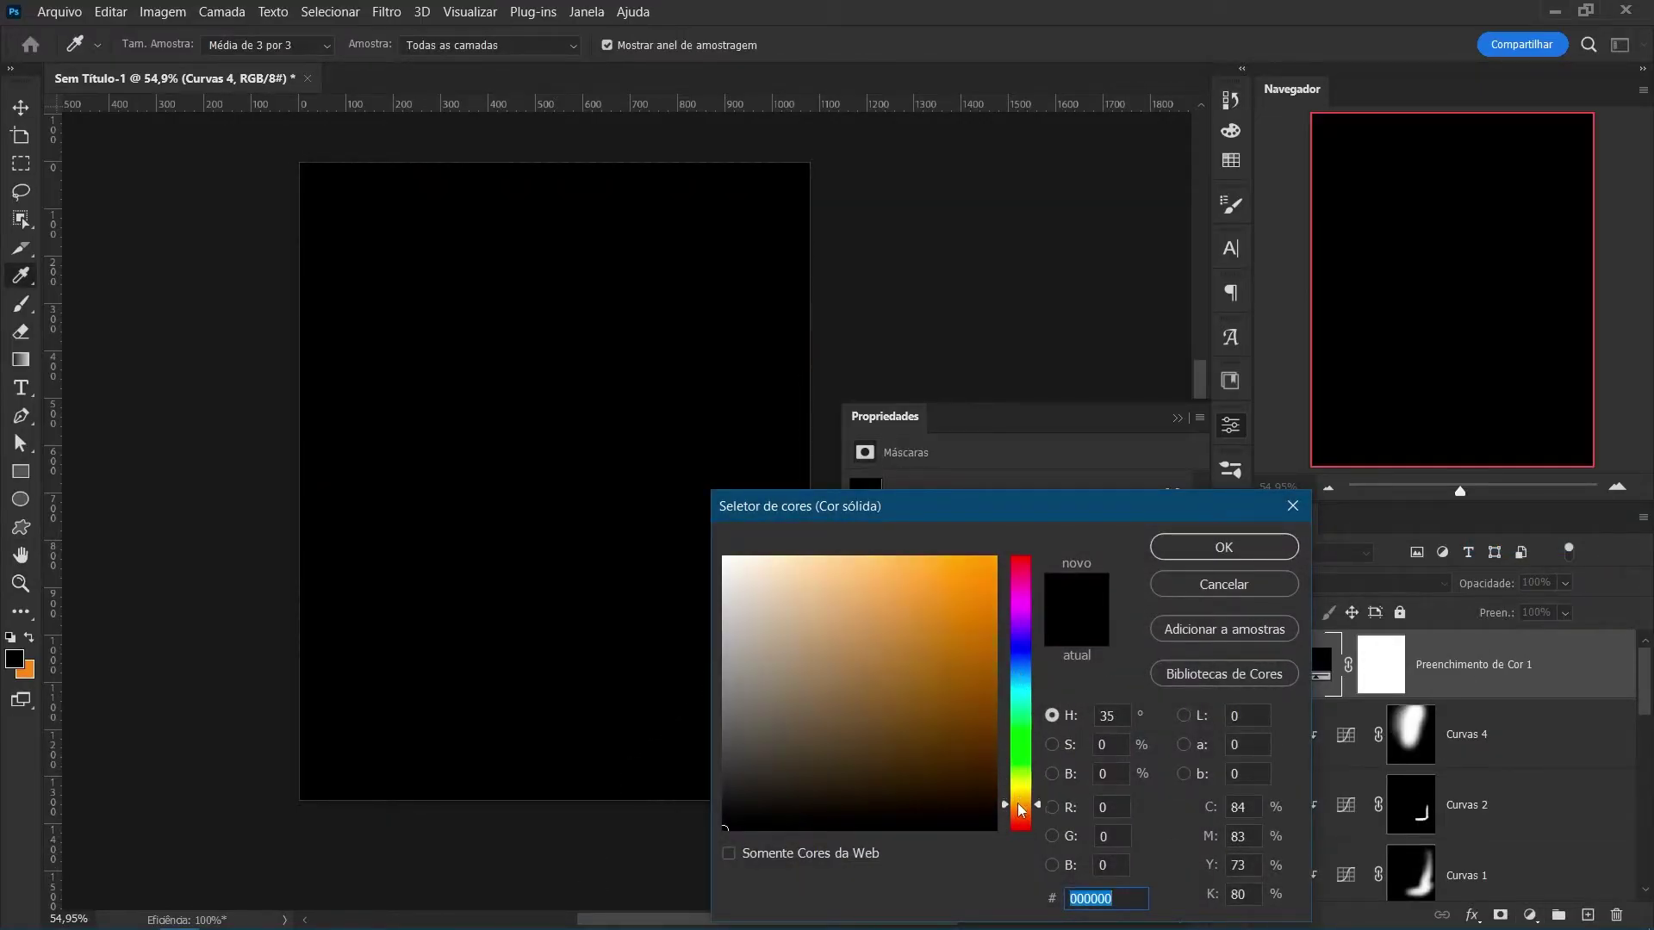
{"action": "mouse_move", "coordinate": [893, 701]}
{"action": "left_mouse_down"}
{"action": "mouse_move", "coordinate": [997, 557]}
{"action": "mouse_move", "coordinate": [928, 556]}
{"action": "left_mouse_up"}
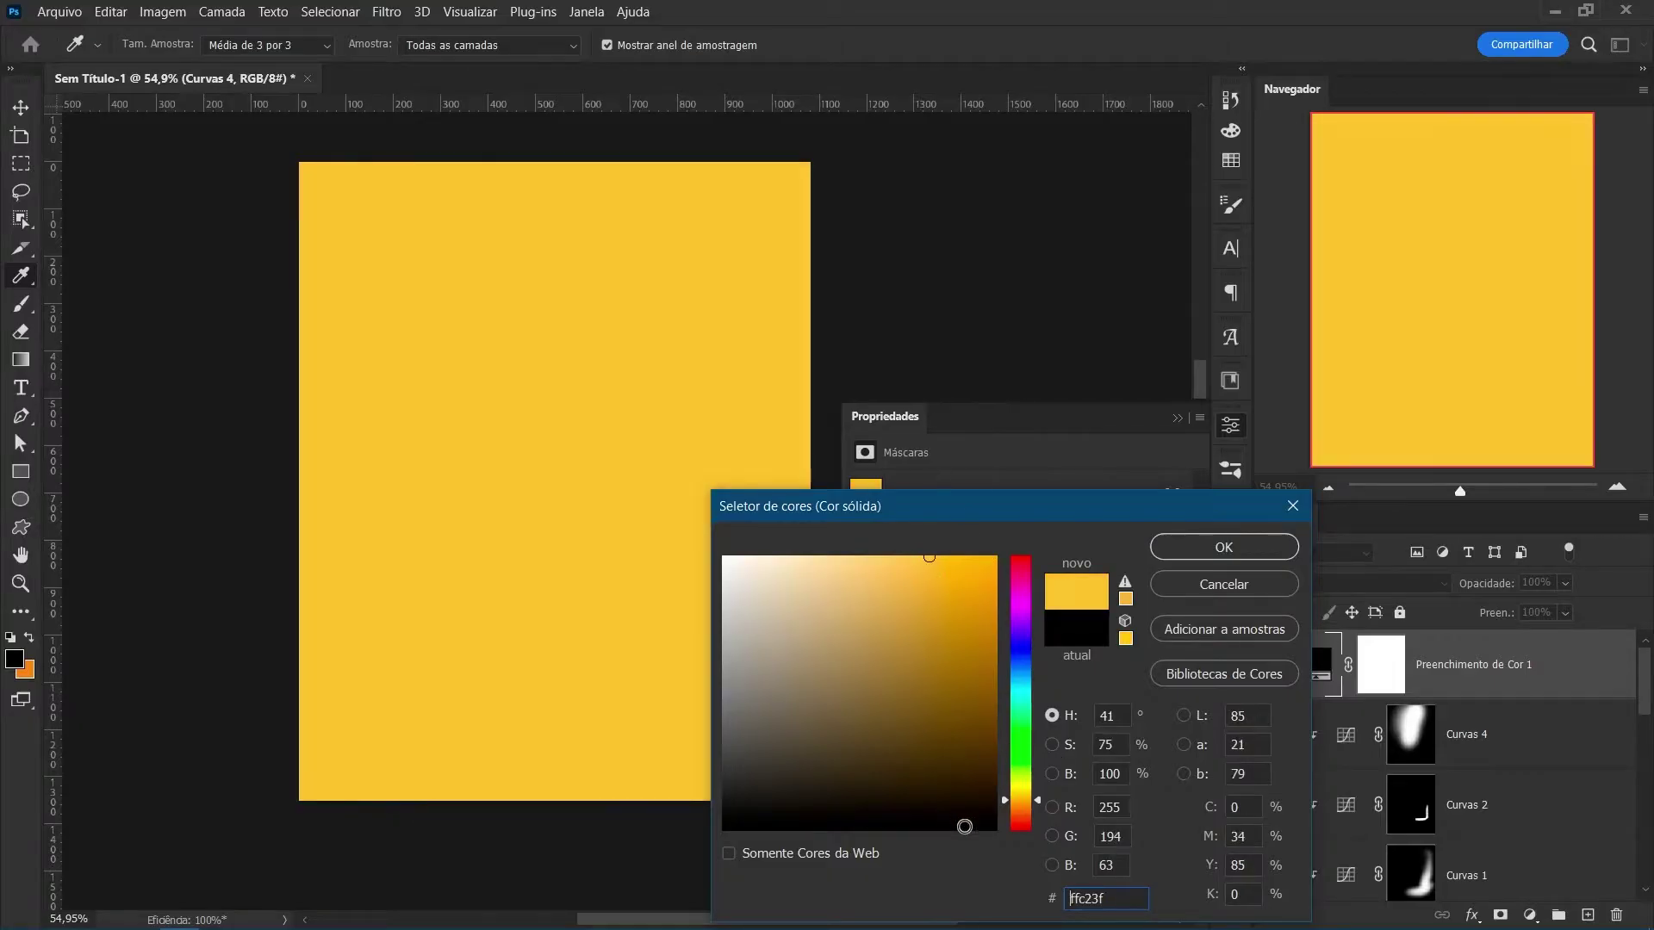
{"action": "left_click_drag", "start_coordinate": [1021, 814], "coordinate": [1020, 801]}
{"action": "left_click_drag", "start_coordinate": [920, 652], "coordinate": [944, 556]}
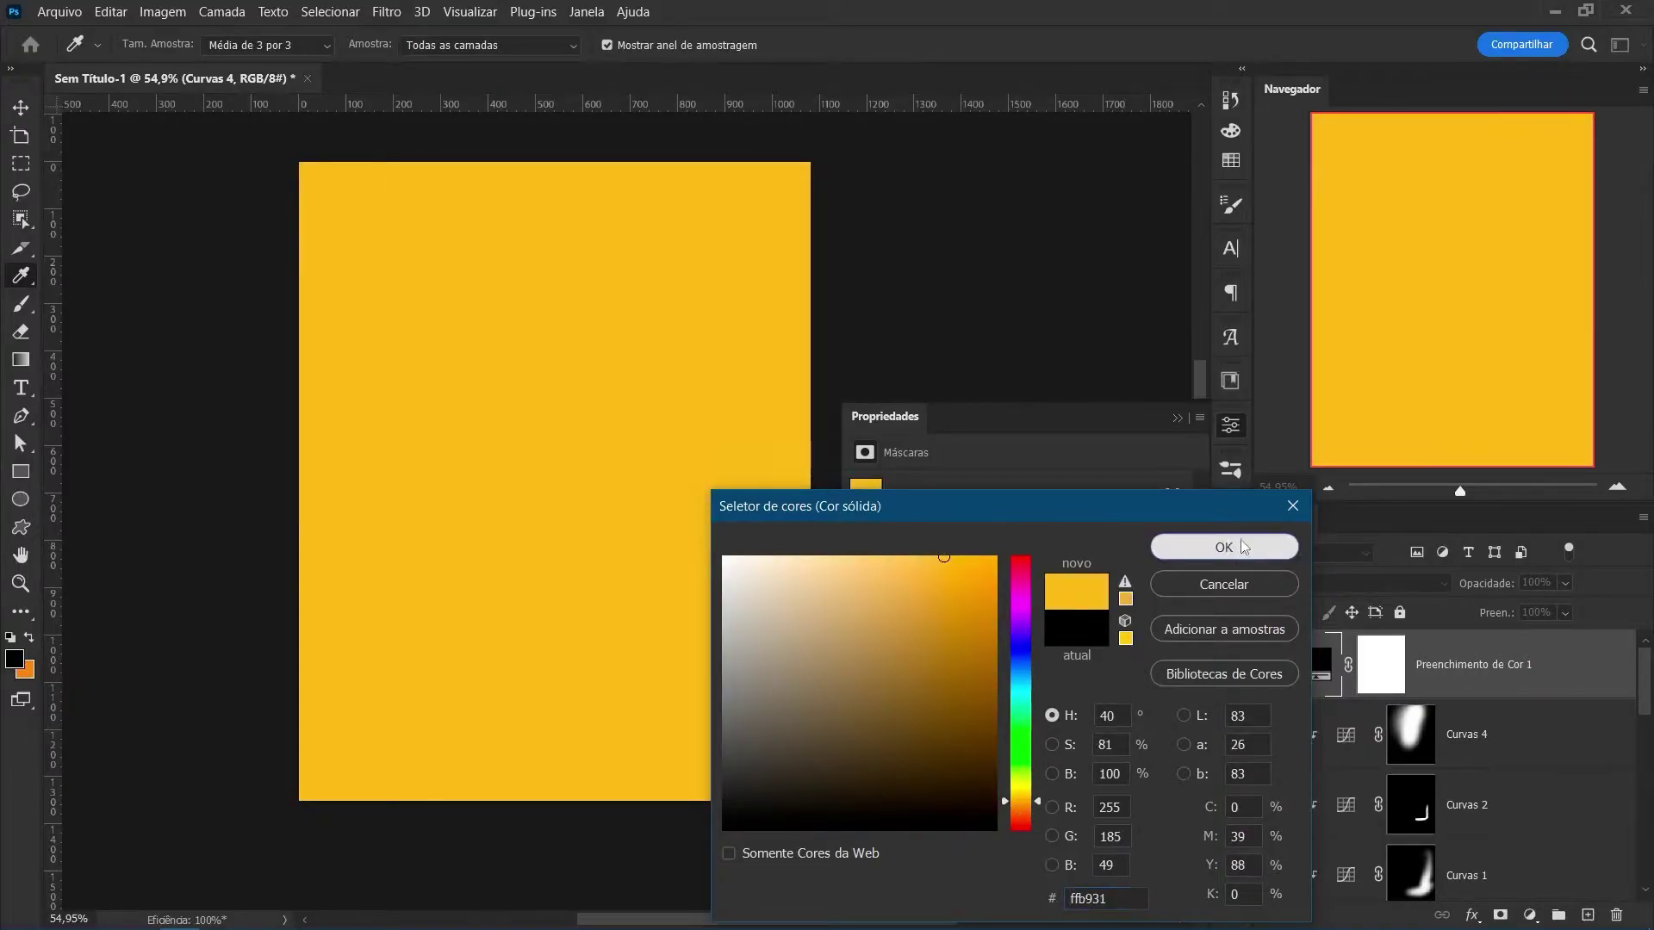
{"action": "left_click", "coordinate": [1243, 547]}
Set the fill's blend mode to Subexposição Linear (Adicionar) and invert its mask to hide it.
{"action": "left_click", "coordinate": [1304, 586]}
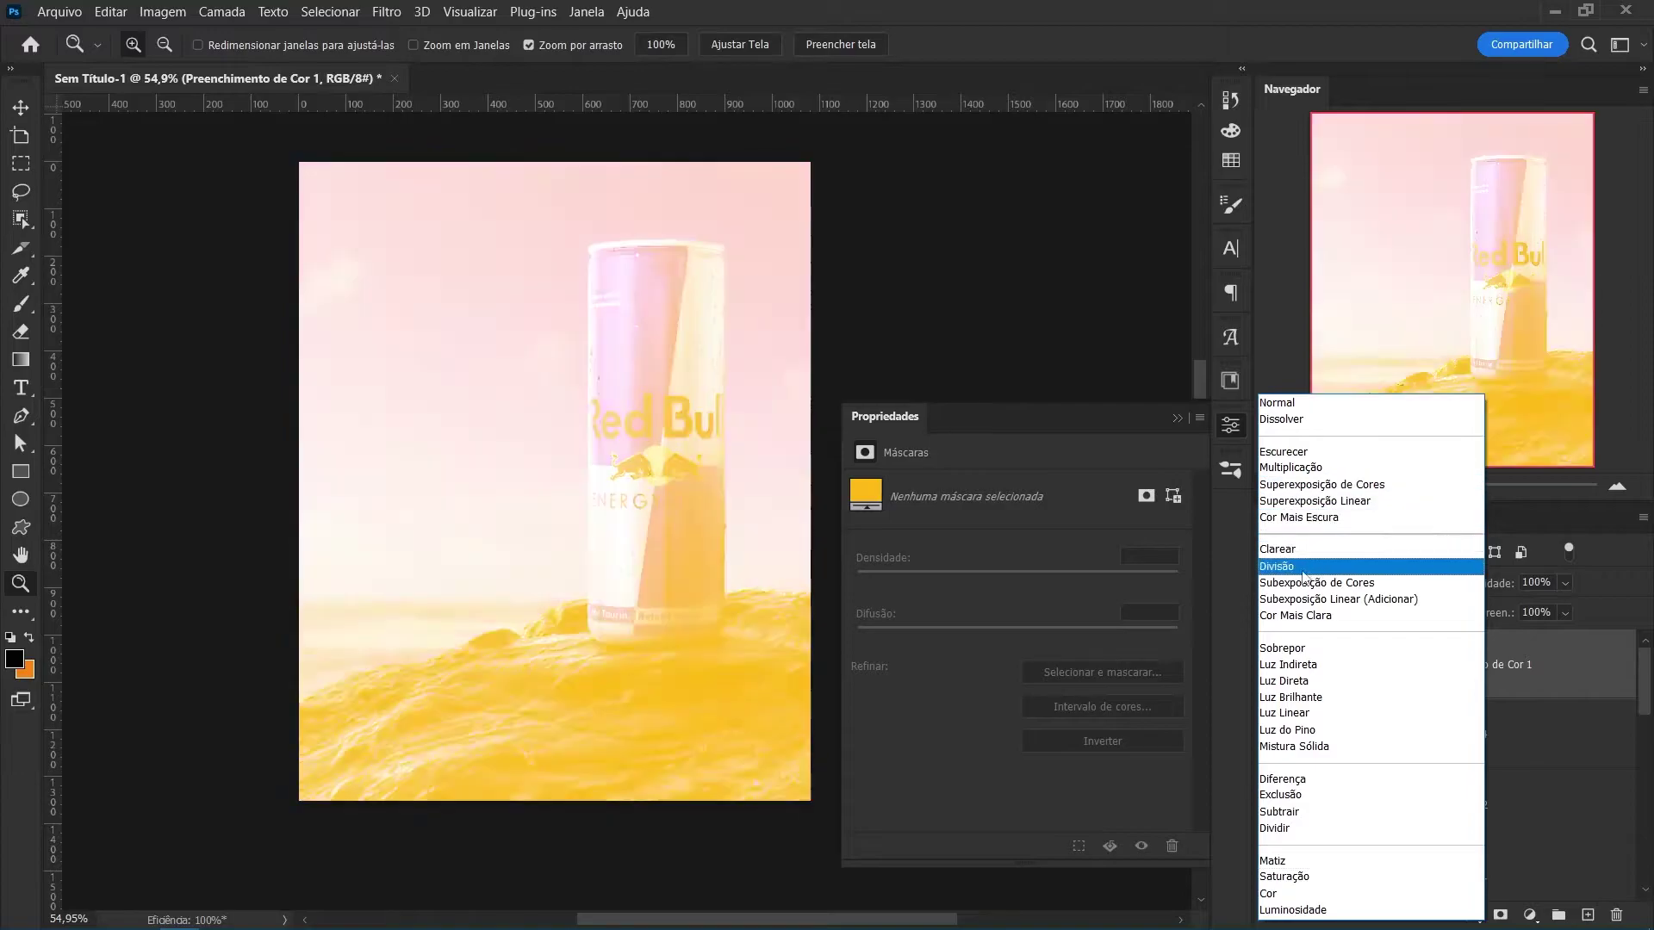
{"action": "left_click", "coordinate": [1304, 600]}
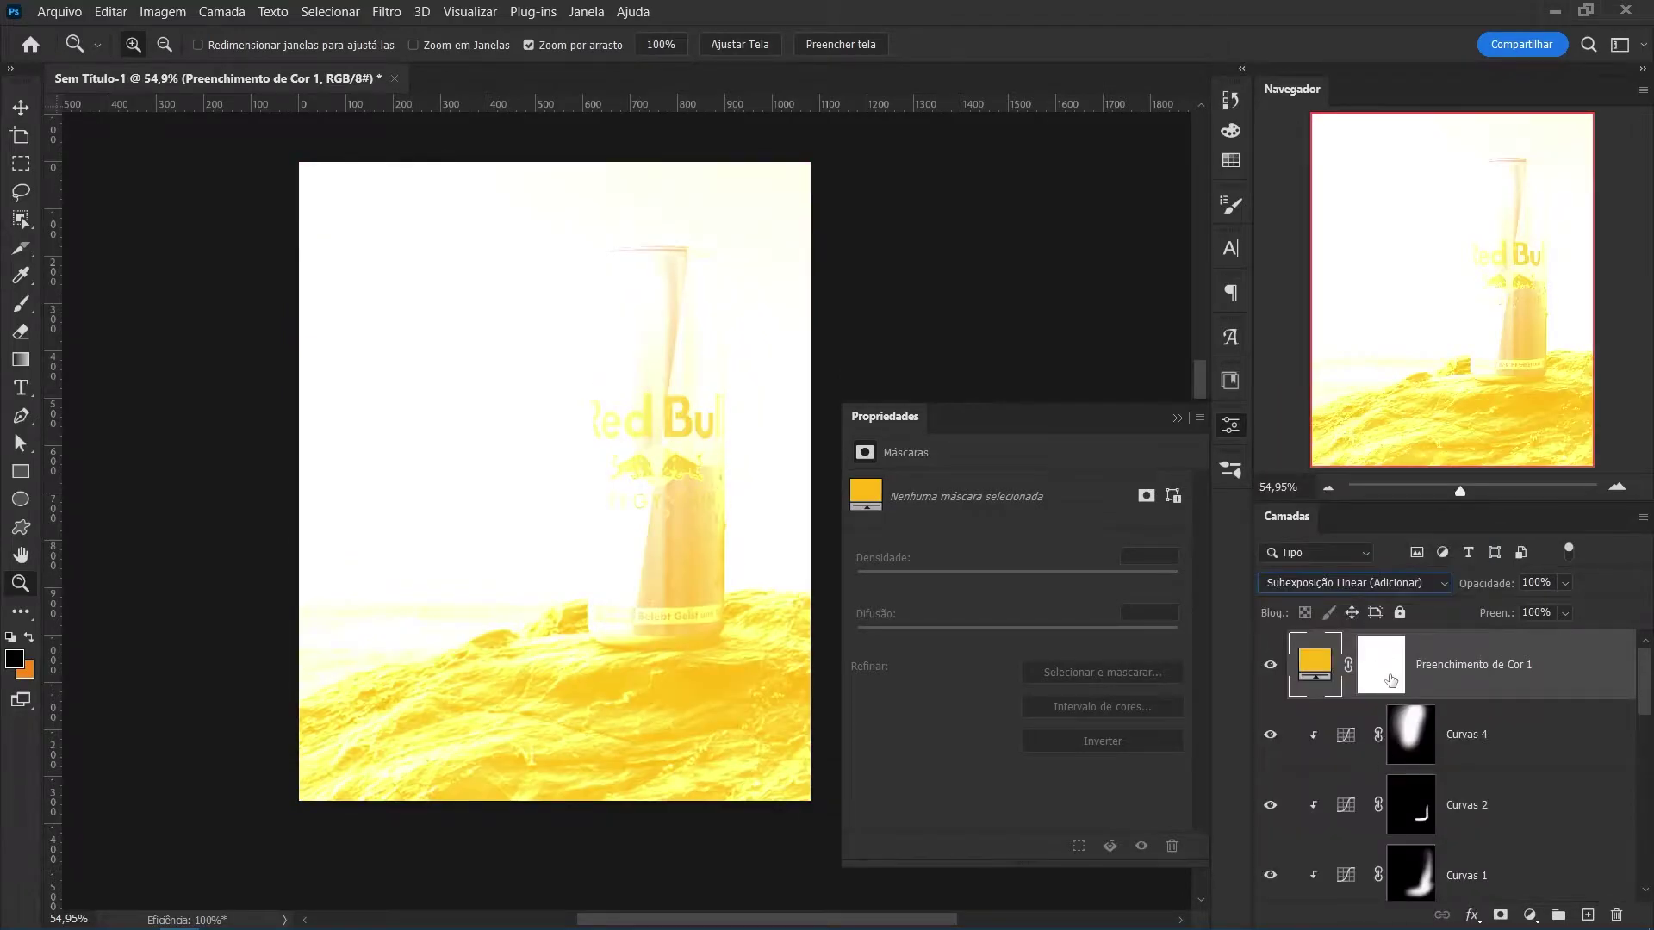
{"action": "left_click", "coordinate": [1390, 680]}
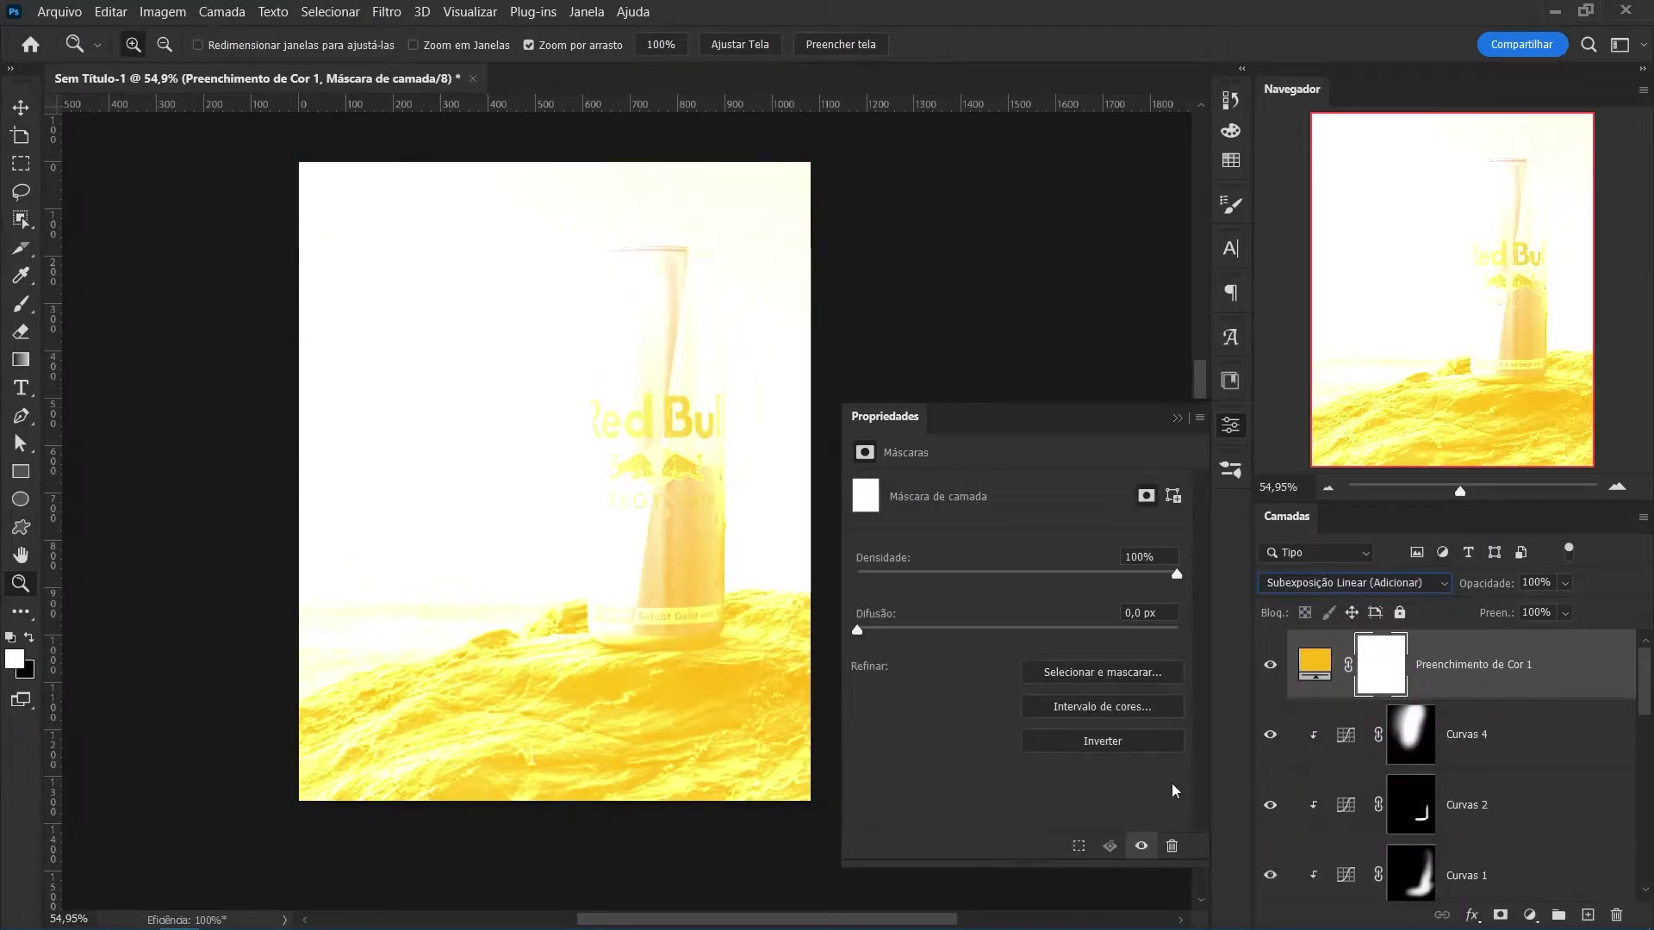
{"action": "left_click", "coordinate": [1110, 746]}
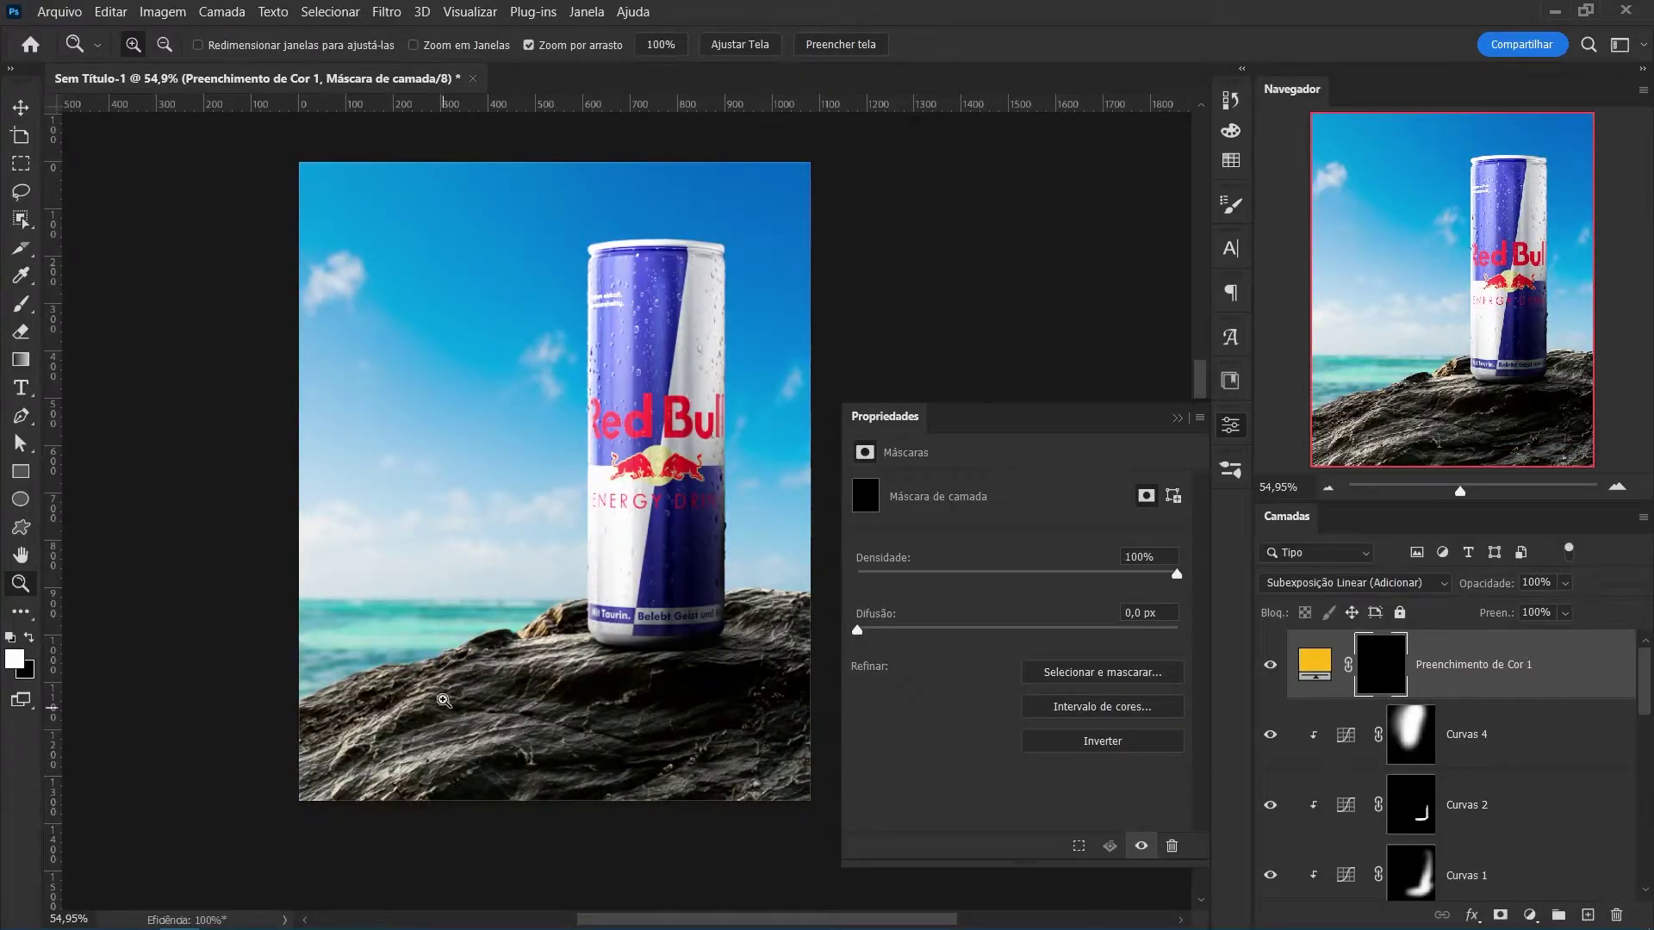
Paint white with a large soft brush (about 1410 px) to reveal the fill in the top-left sky.
{"action": "key", "text": "b"}
{"action": "mouse_move", "coordinate": [474, 474]}
{"action": "left_mouse_down"}
{"action": "mouse_move", "coordinate": [661, 459]}
{"action": "mouse_move", "coordinate": [608, 447]}
{"action": "left_mouse_up"}
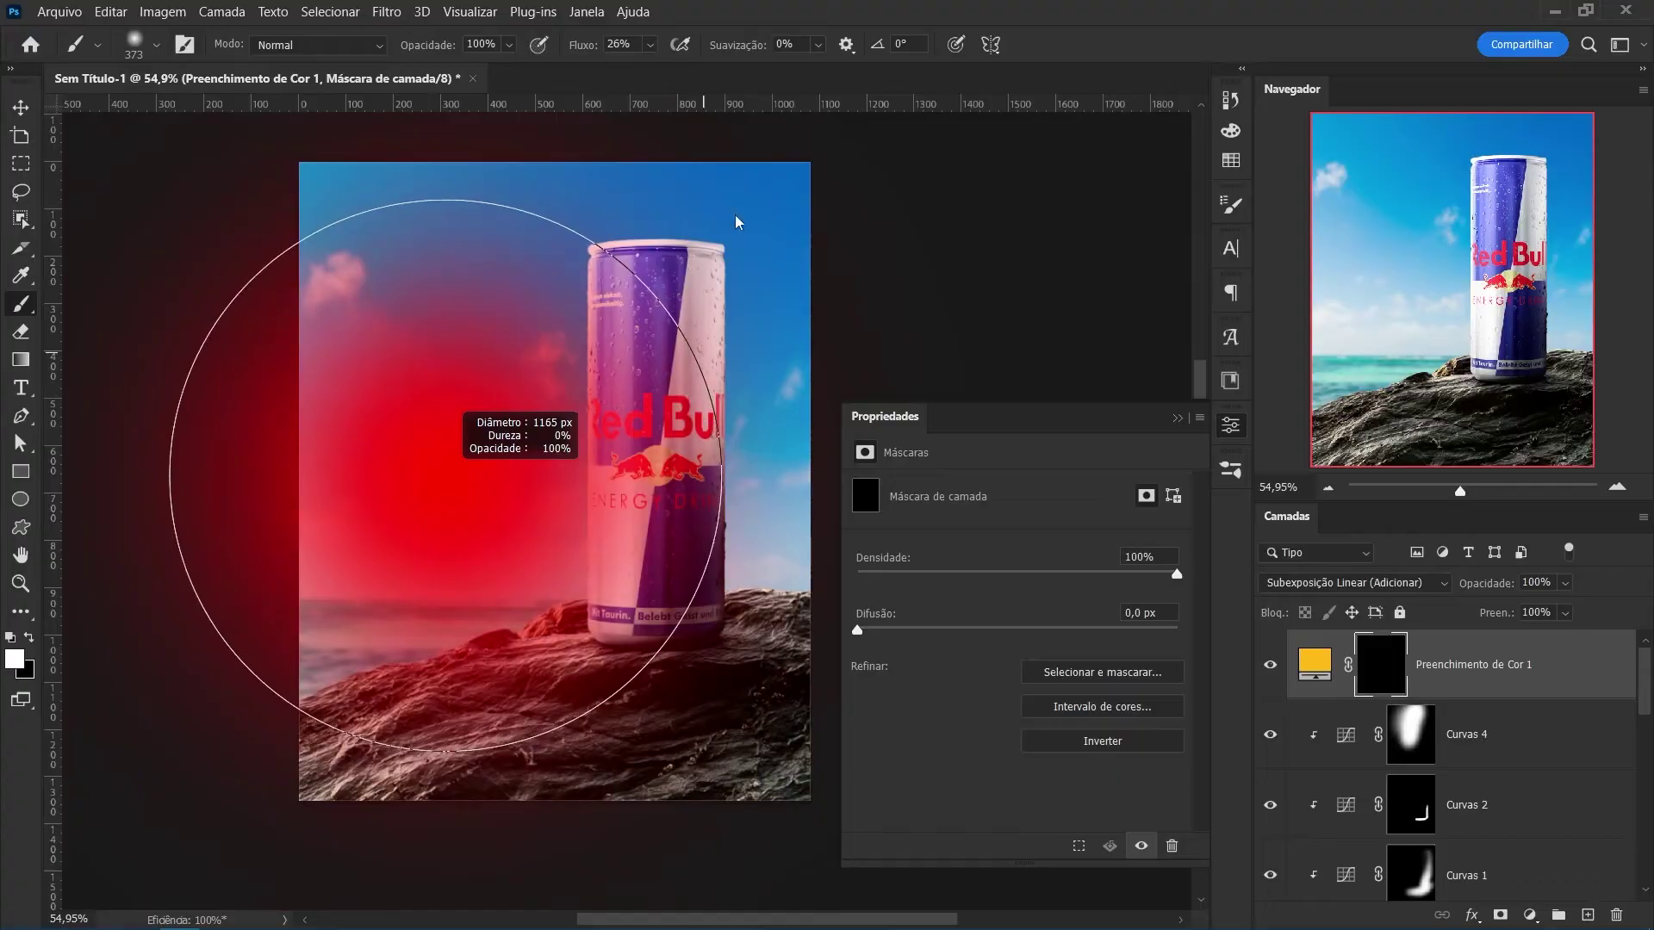
{"action": "right_click", "coordinate": [707, 254]}
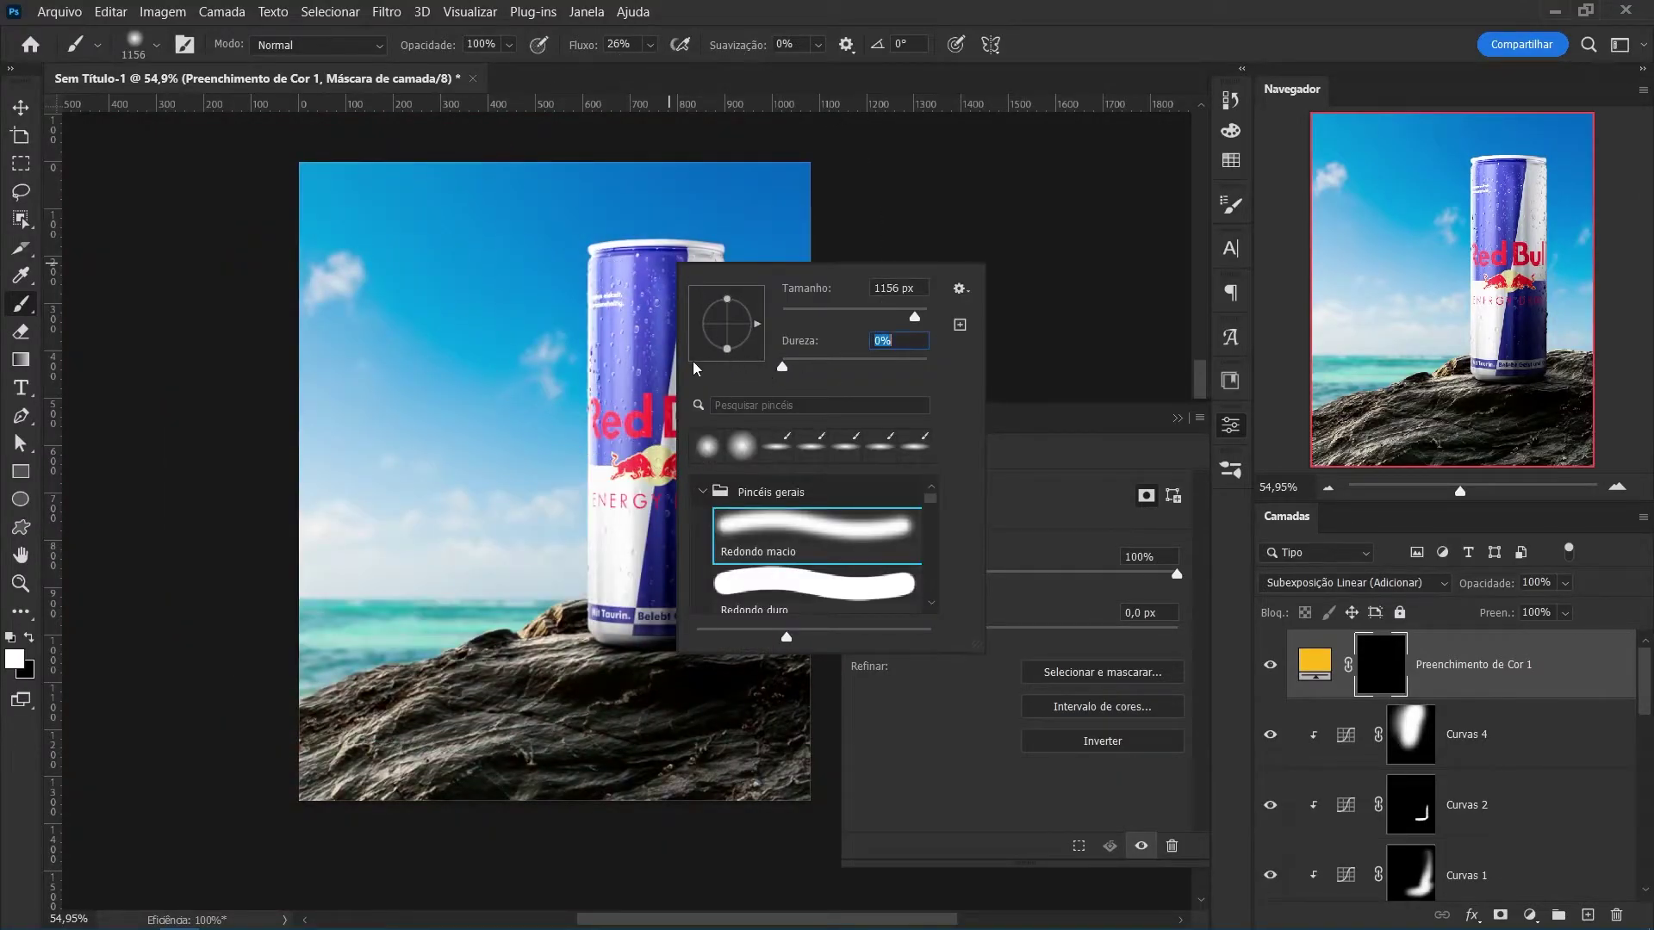
{"action": "left_click_drag", "start_coordinate": [388, 384], "coordinate": [483, 370]}
{"action": "left_click_drag", "start_coordinate": [382, 288], "coordinate": [432, 339]}
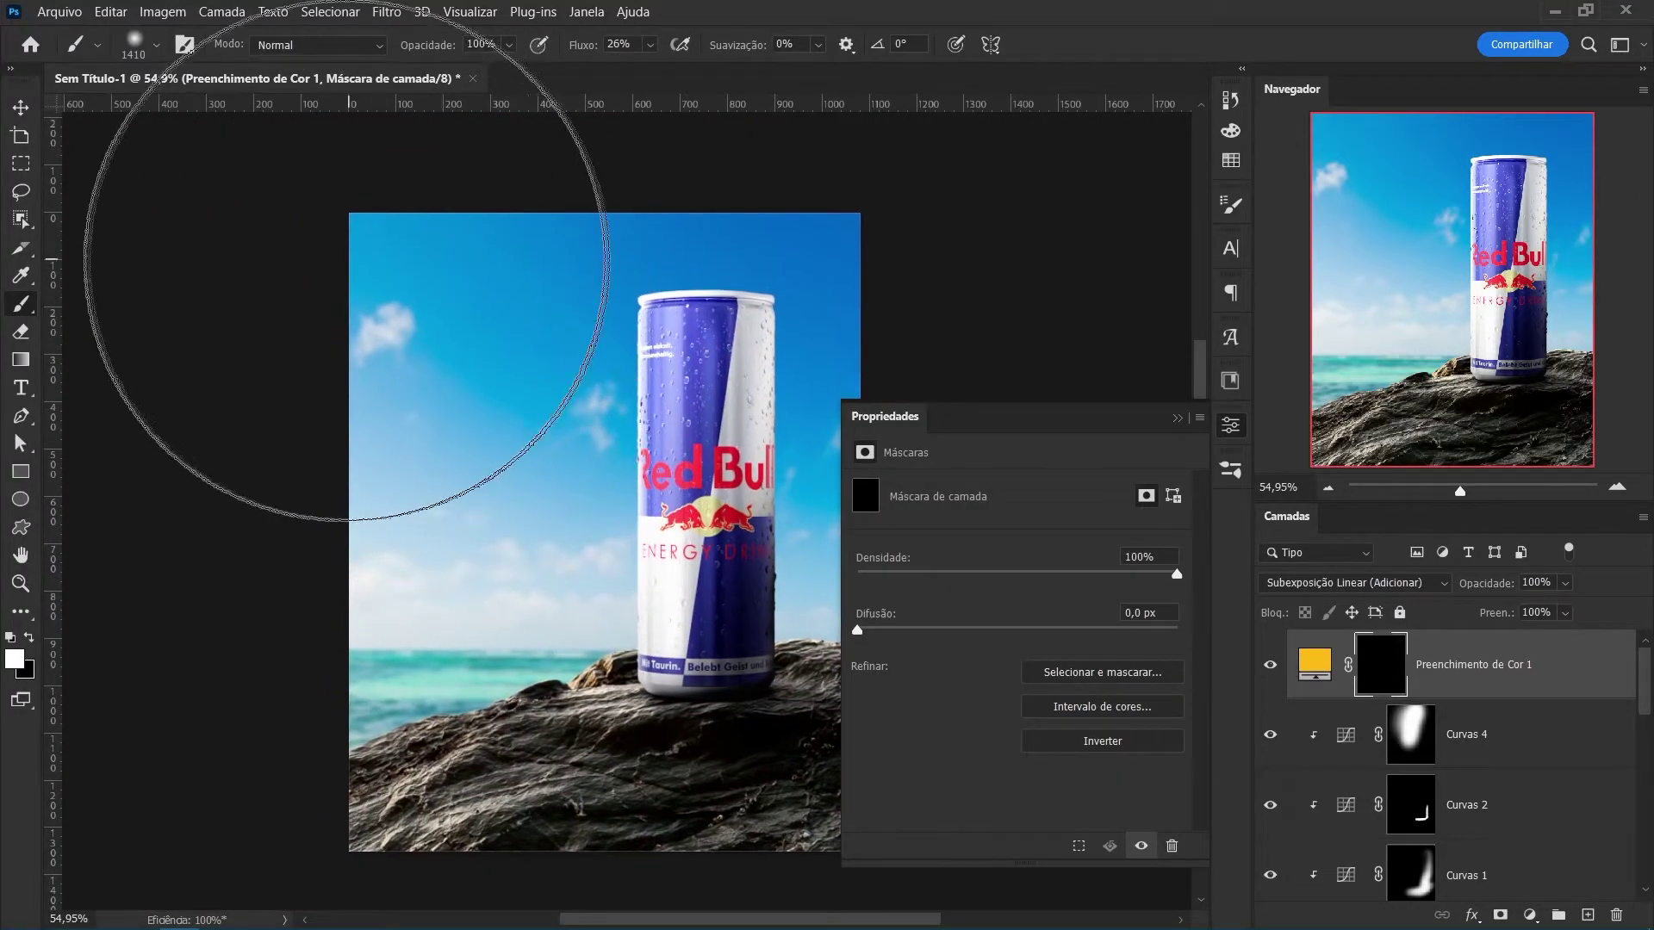
{"action": "left_click_drag", "start_coordinate": [397, 241], "coordinate": [457, 237]}
{"action": "mouse_move", "coordinate": [327, 138]}
{"action": "left_mouse_down"}
{"action": "mouse_move", "coordinate": [325, 306]}
{"action": "mouse_move", "coordinate": [387, 313]}
{"action": "left_mouse_up"}
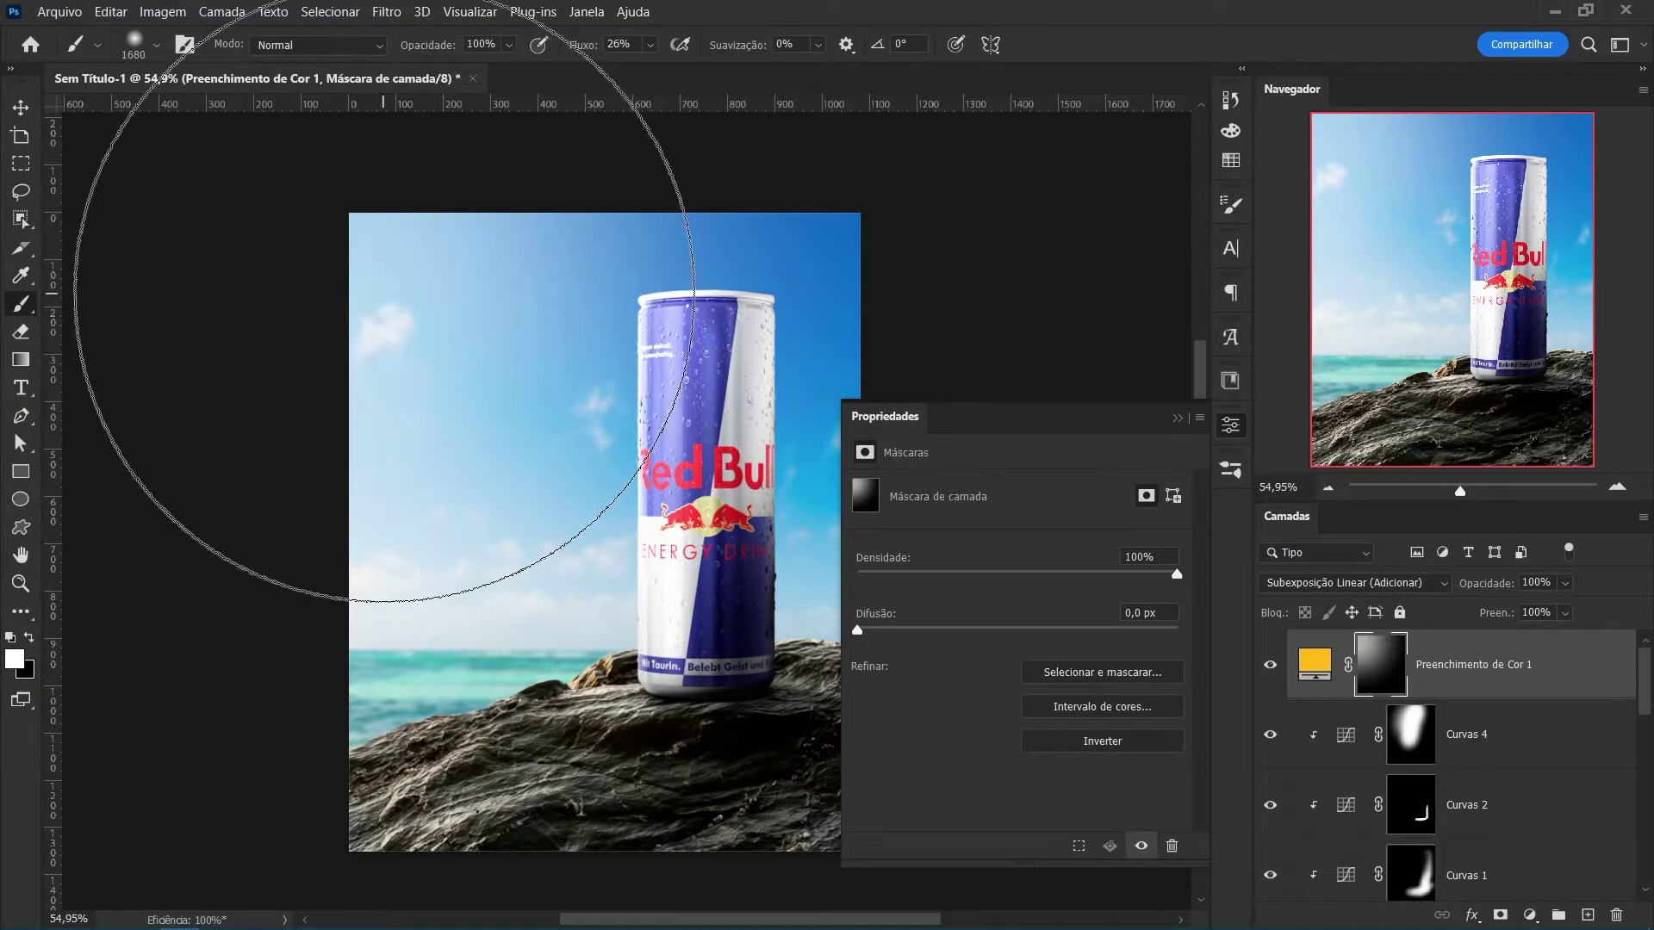
{"action": "left_click", "coordinate": [383, 290]}
{"action": "left_click_drag", "start_coordinate": [439, 535], "coordinate": [421, 486]}
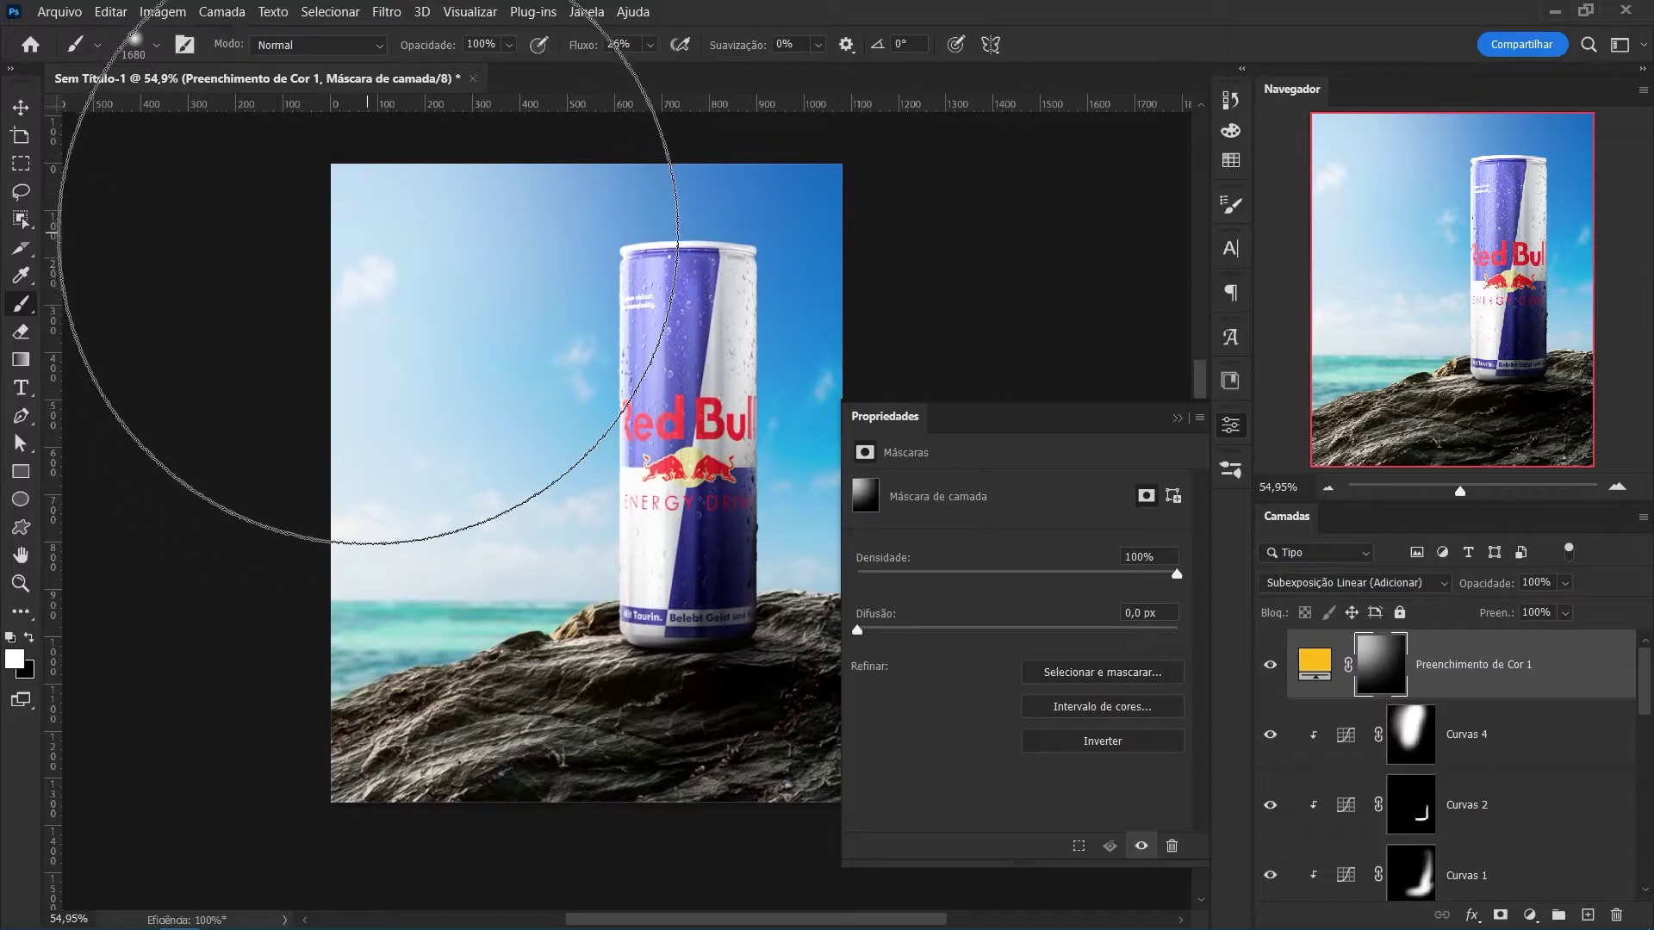
{"action": "key", "text": "z"}
{"action": "left_click_drag", "start_coordinate": [429, 403], "coordinate": [436, 417]}
{"action": "key", "text": "b"}
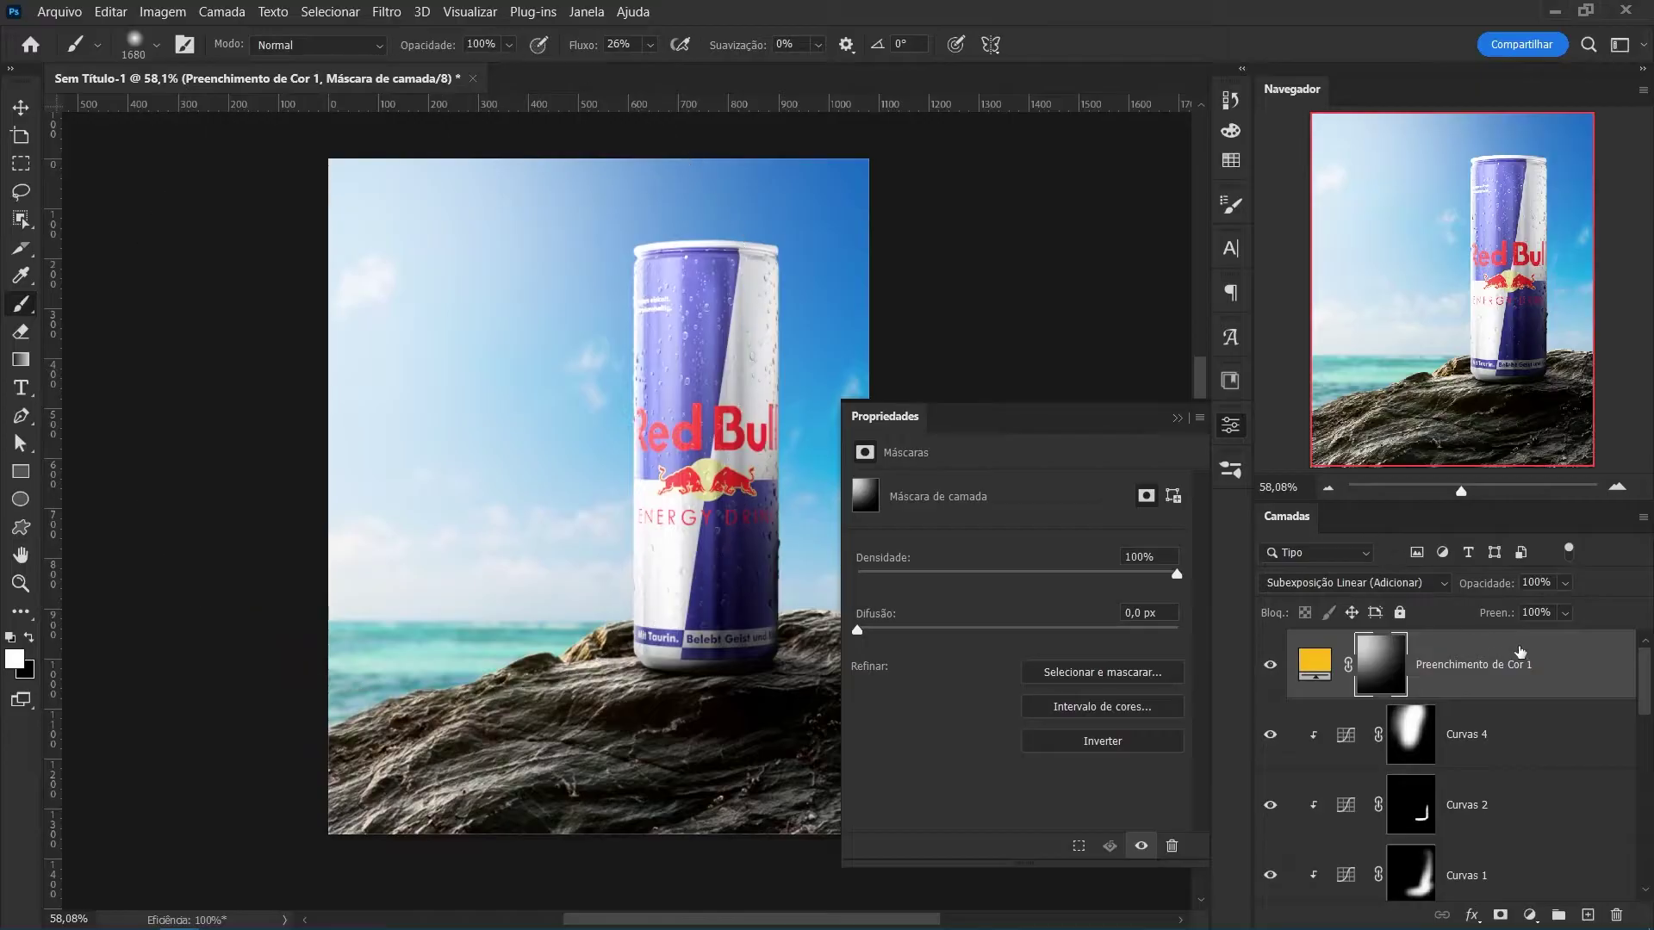
Set the Preenchimento de Cor 1 layer opacity to 76%.
{"action": "key", "text": "ctrl+2"}
{"action": "key", "text": "v"}
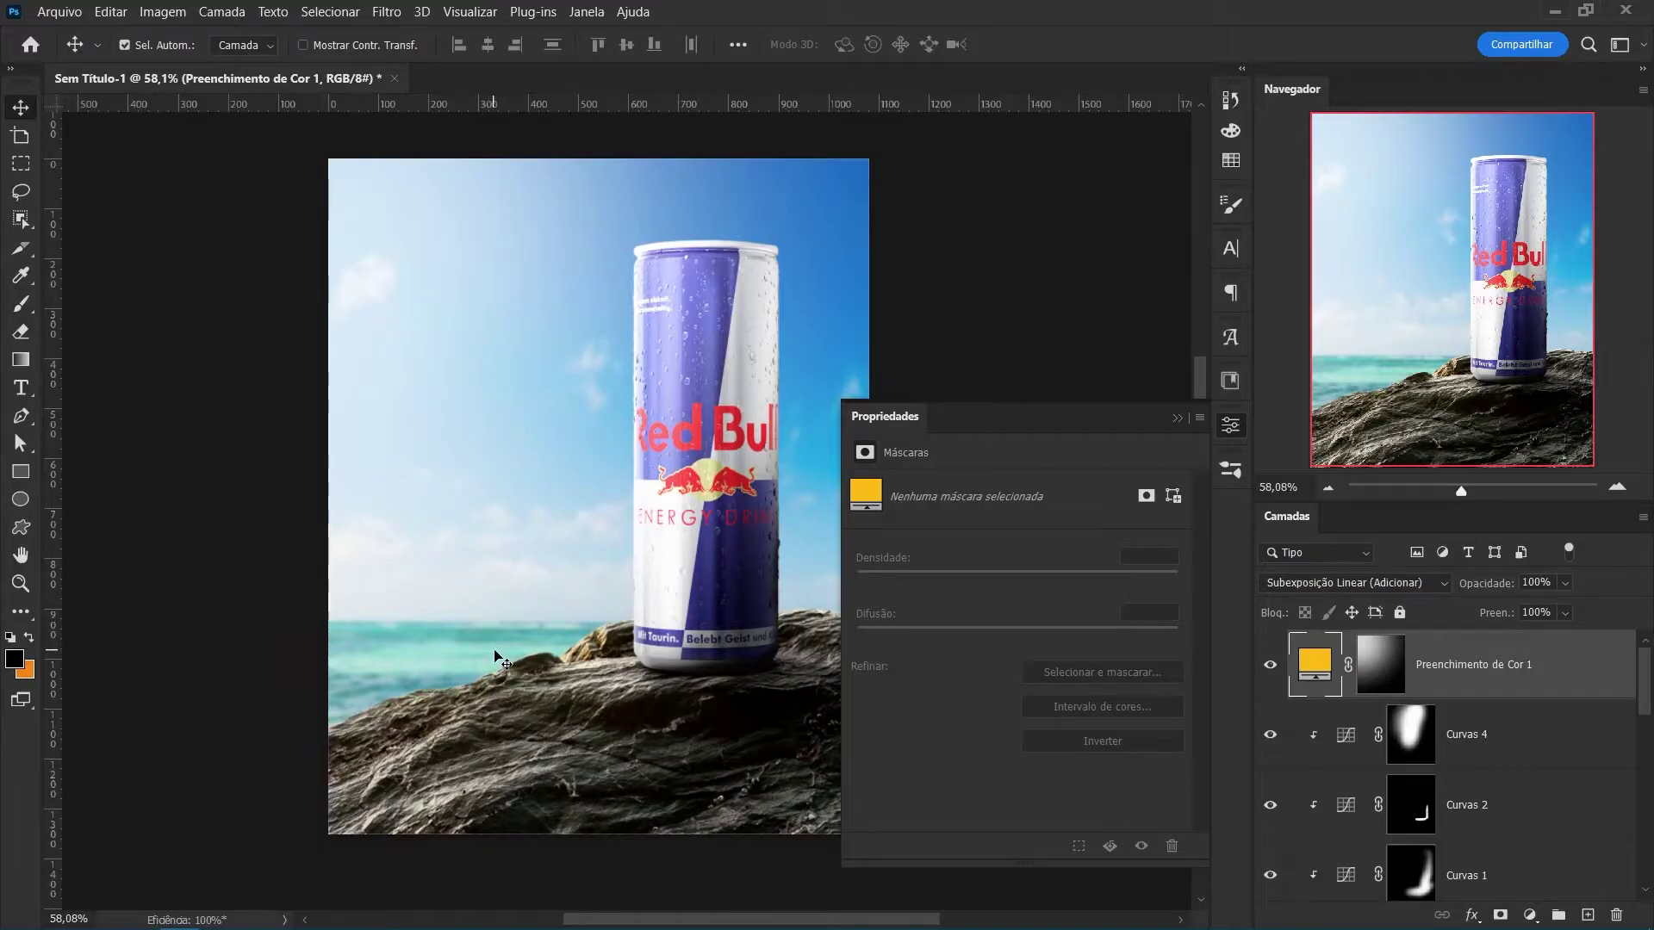
{"action": "key", "text": "7"}
{"action": "left_click", "coordinate": [1267, 664]}
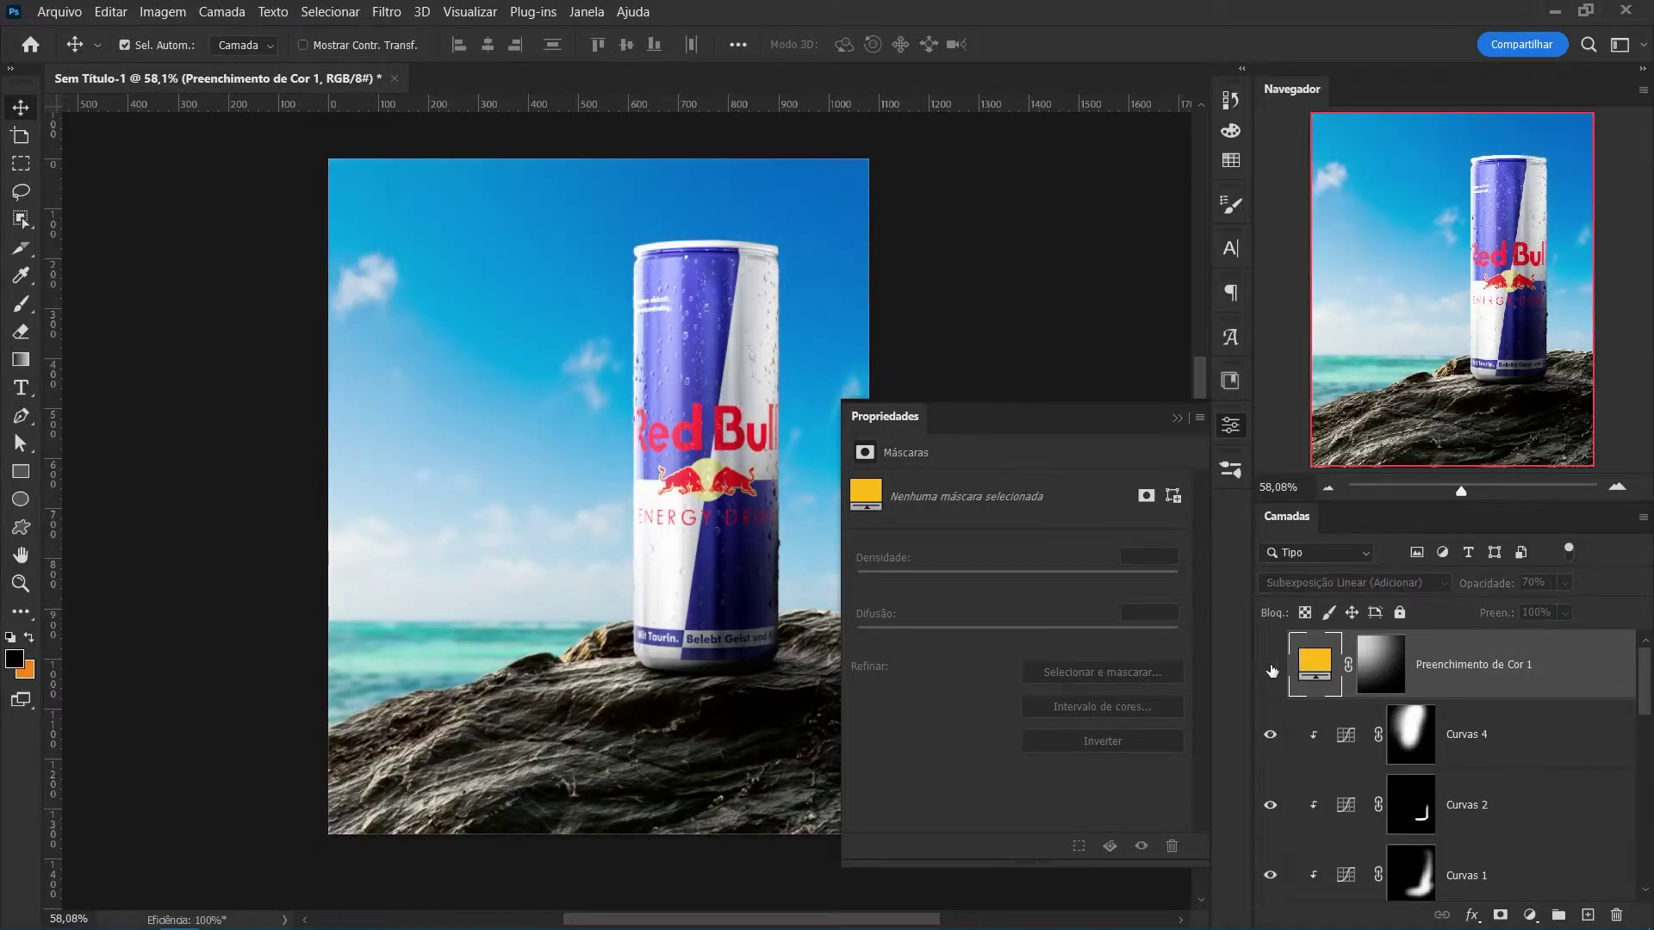
{"action": "key", "text": "5"}
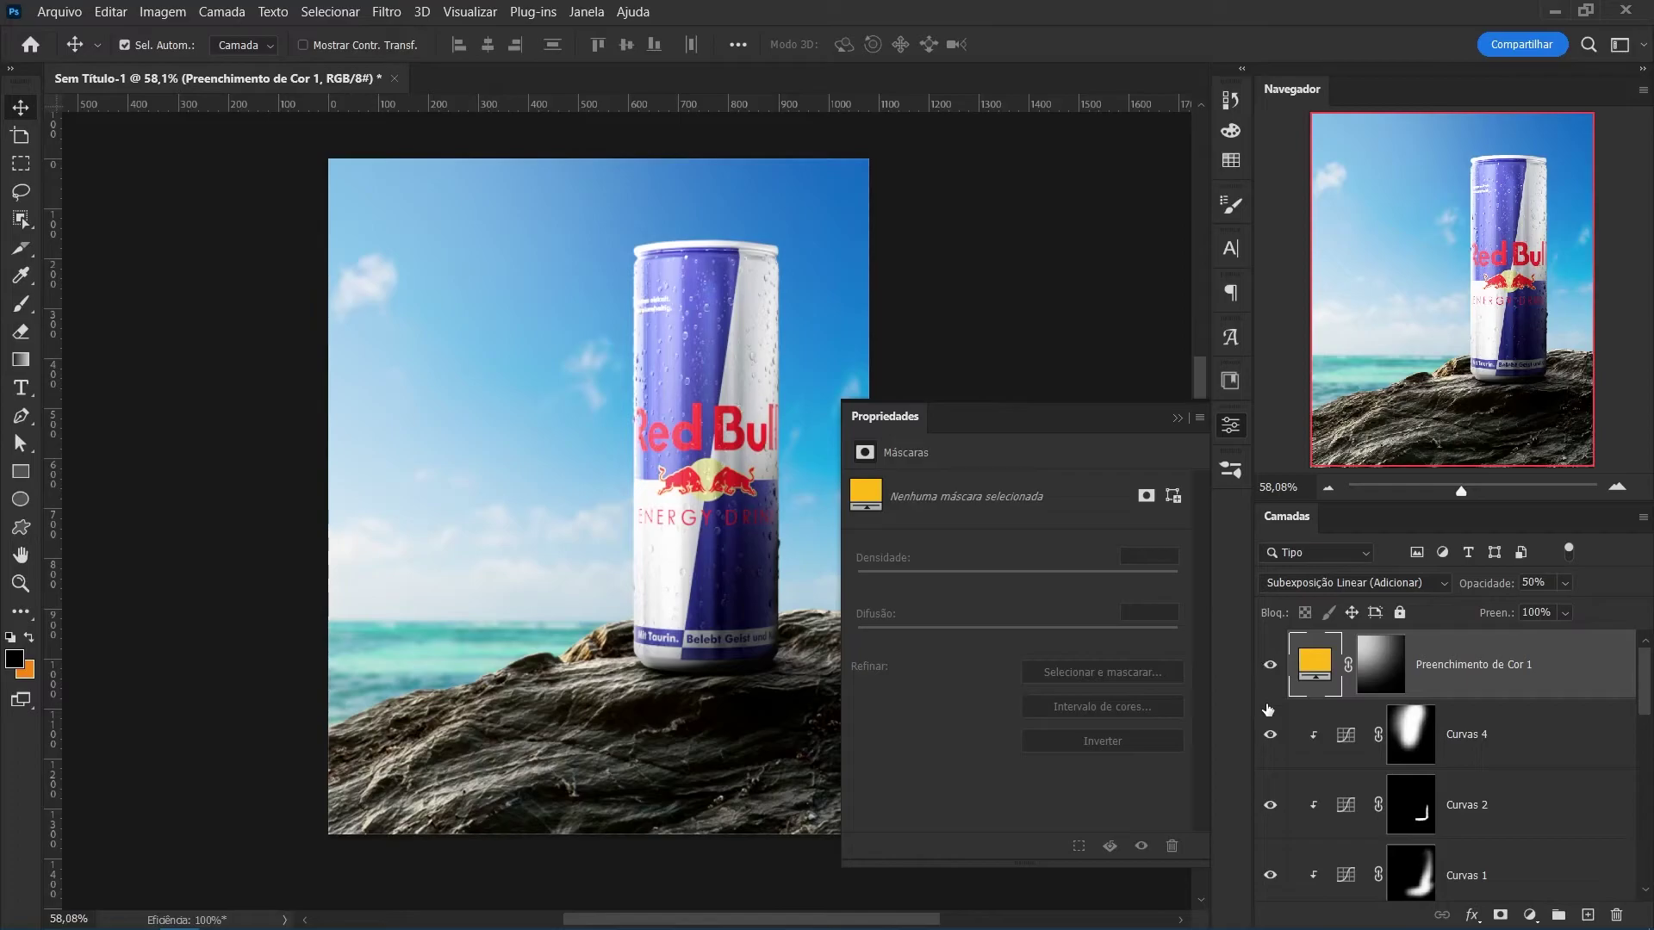
{"action": "key", "text": "7"}
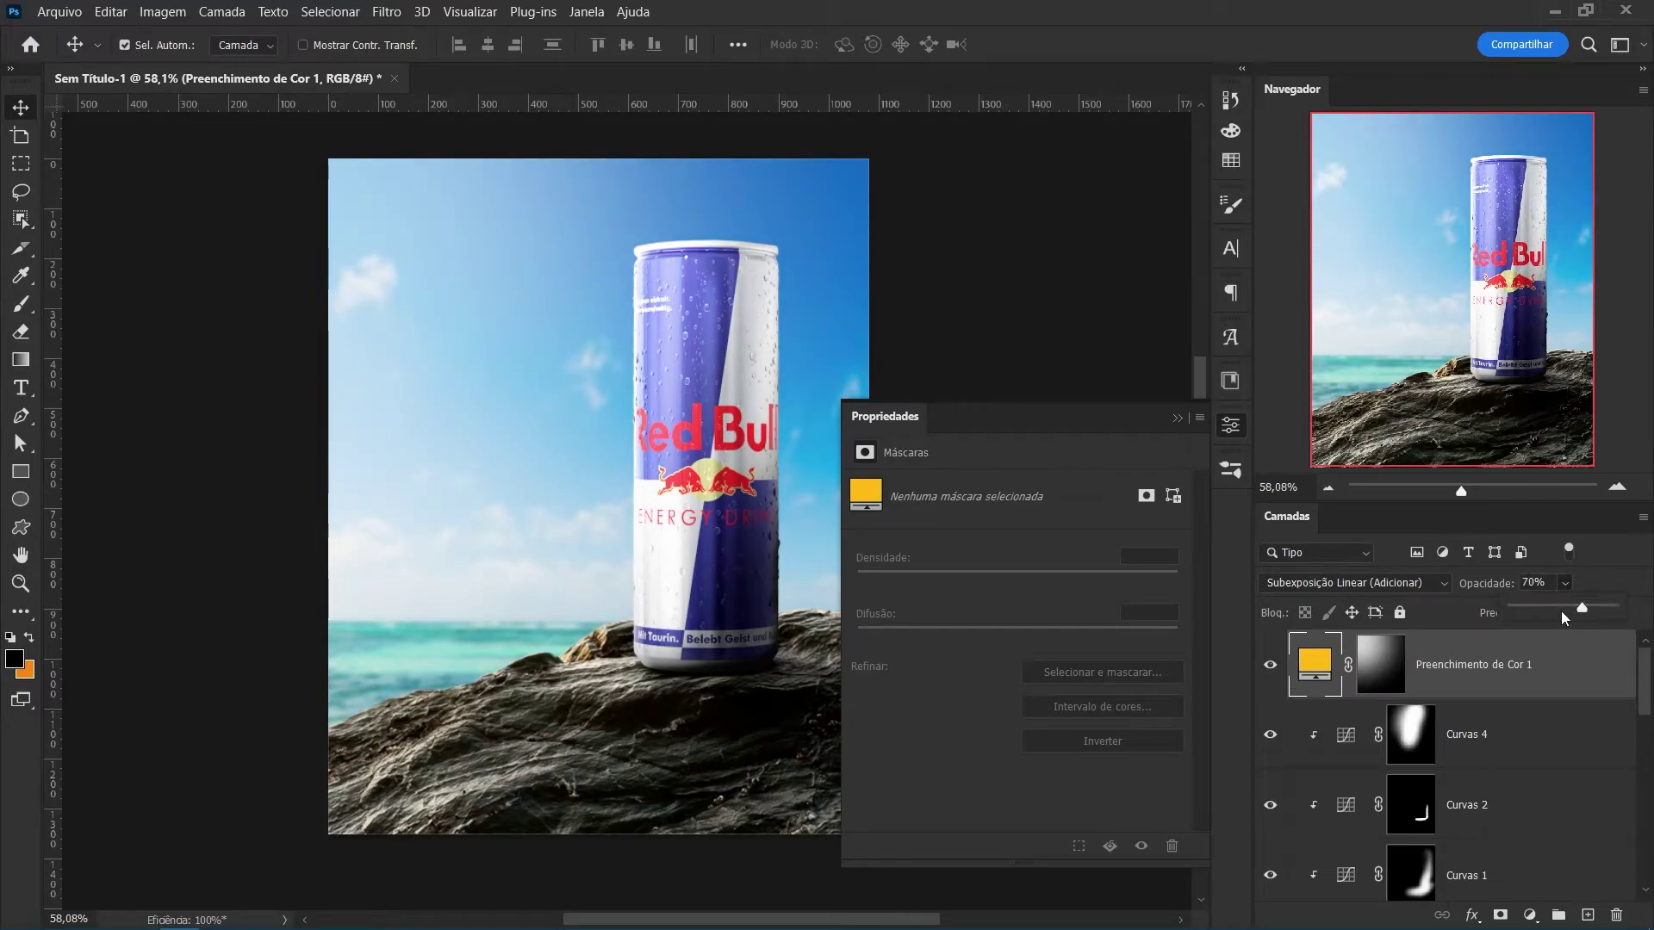
{"action": "left_click_drag", "start_coordinate": [1566, 611], "coordinate": [1590, 609]}
Place FLARE.png on the canvas, rotated -90° and scaled beside the can's top.
{"action": "left_click", "coordinate": [1270, 680]}
{"action": "key", "text": "alt+Tab"}
{"action": "left_click_drag", "start_coordinate": [258, 178], "coordinate": [672, 541]}
{"action": "key", "text": "alt+Tab"}
{"action": "mouse_move", "coordinate": [879, 362]}
{"action": "left_mouse_down"}
{"action": "mouse_move", "coordinate": [680, 473]}
{"action": "mouse_move", "coordinate": [704, 491]}
{"action": "left_mouse_up"}
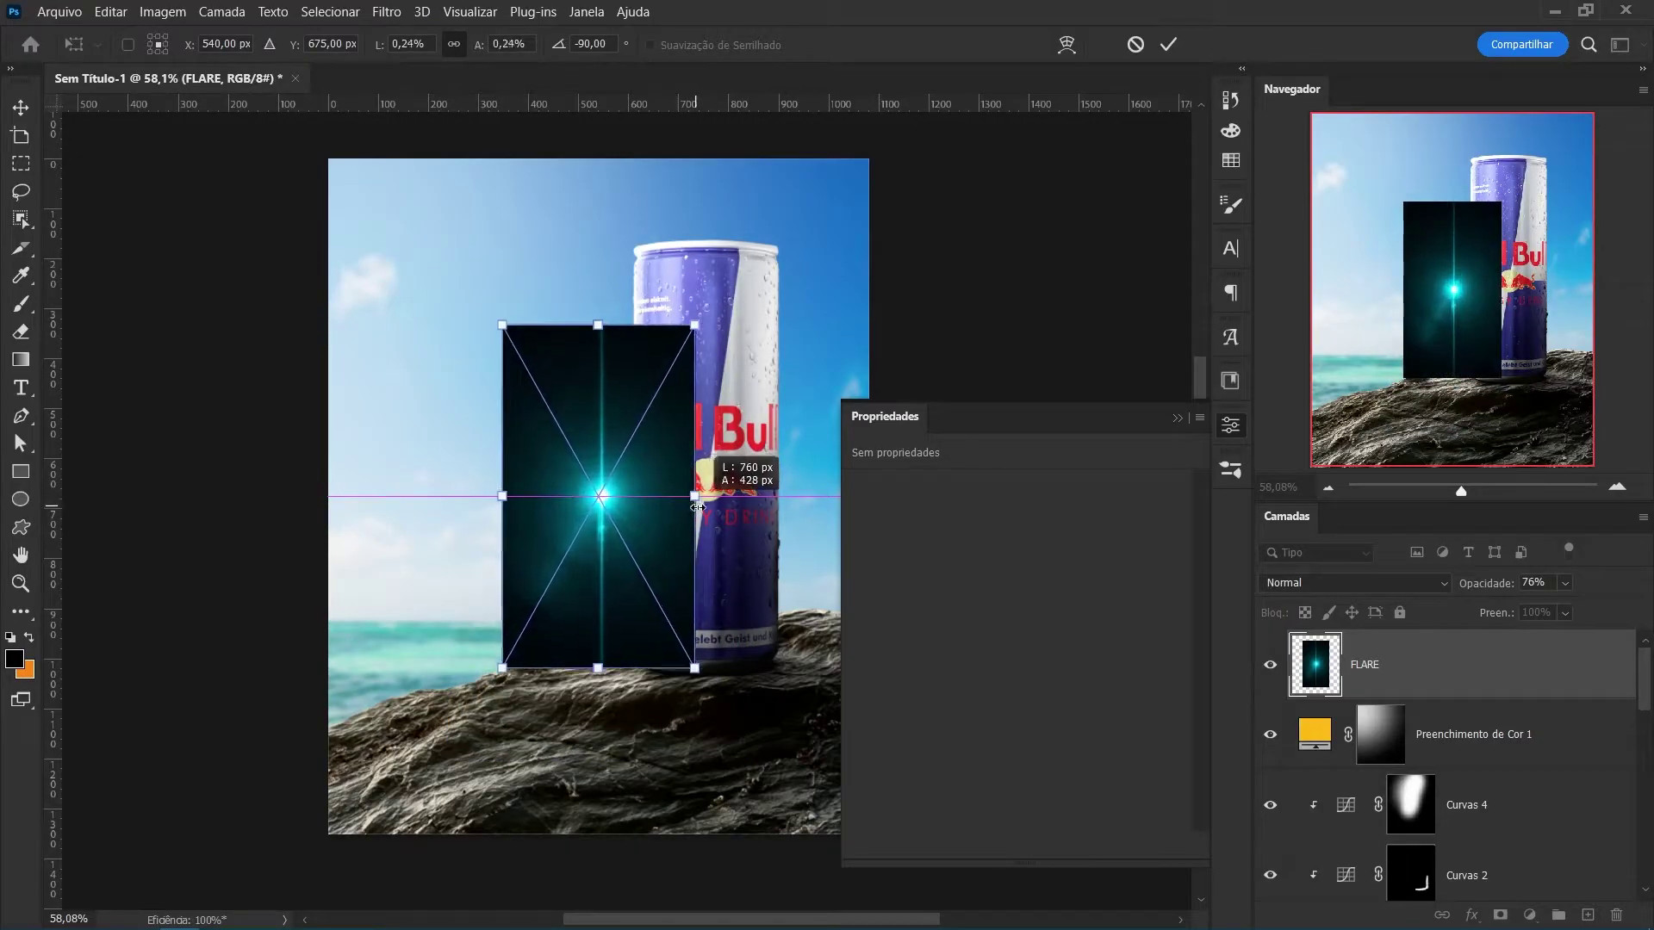
{"action": "mouse_move", "coordinate": [669, 584]}
{"action": "left_mouse_down"}
{"action": "mouse_move", "coordinate": [700, 450]}
{"action": "mouse_move", "coordinate": [702, 482]}
{"action": "left_mouse_up"}
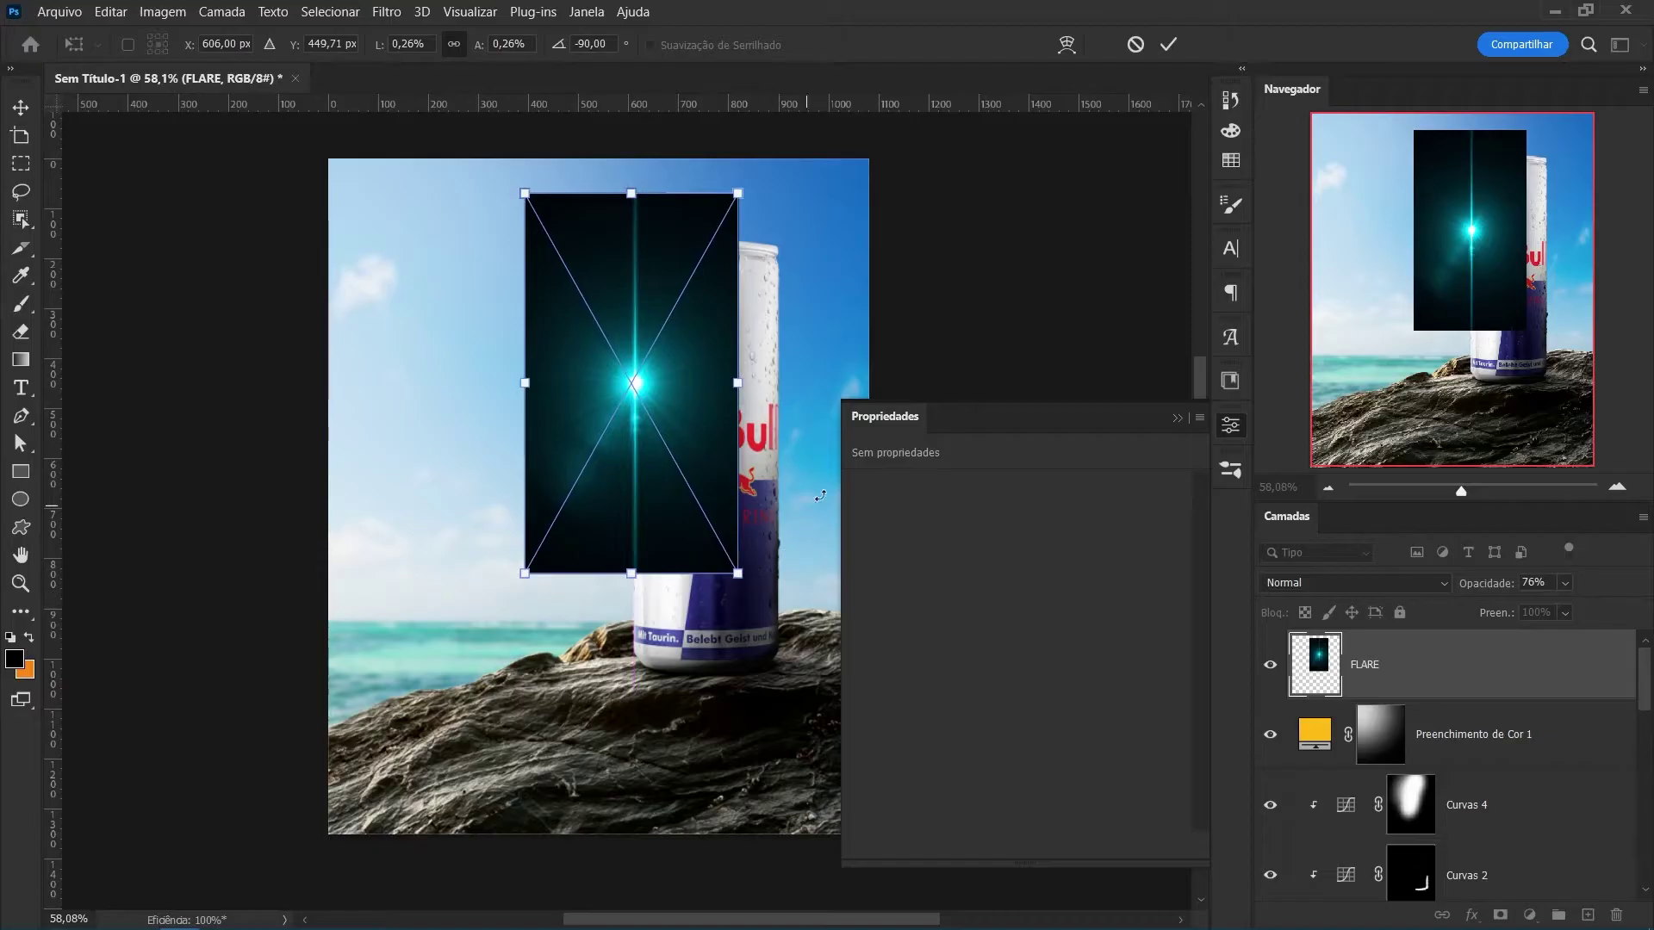
{"action": "left_click", "coordinate": [1169, 47]}
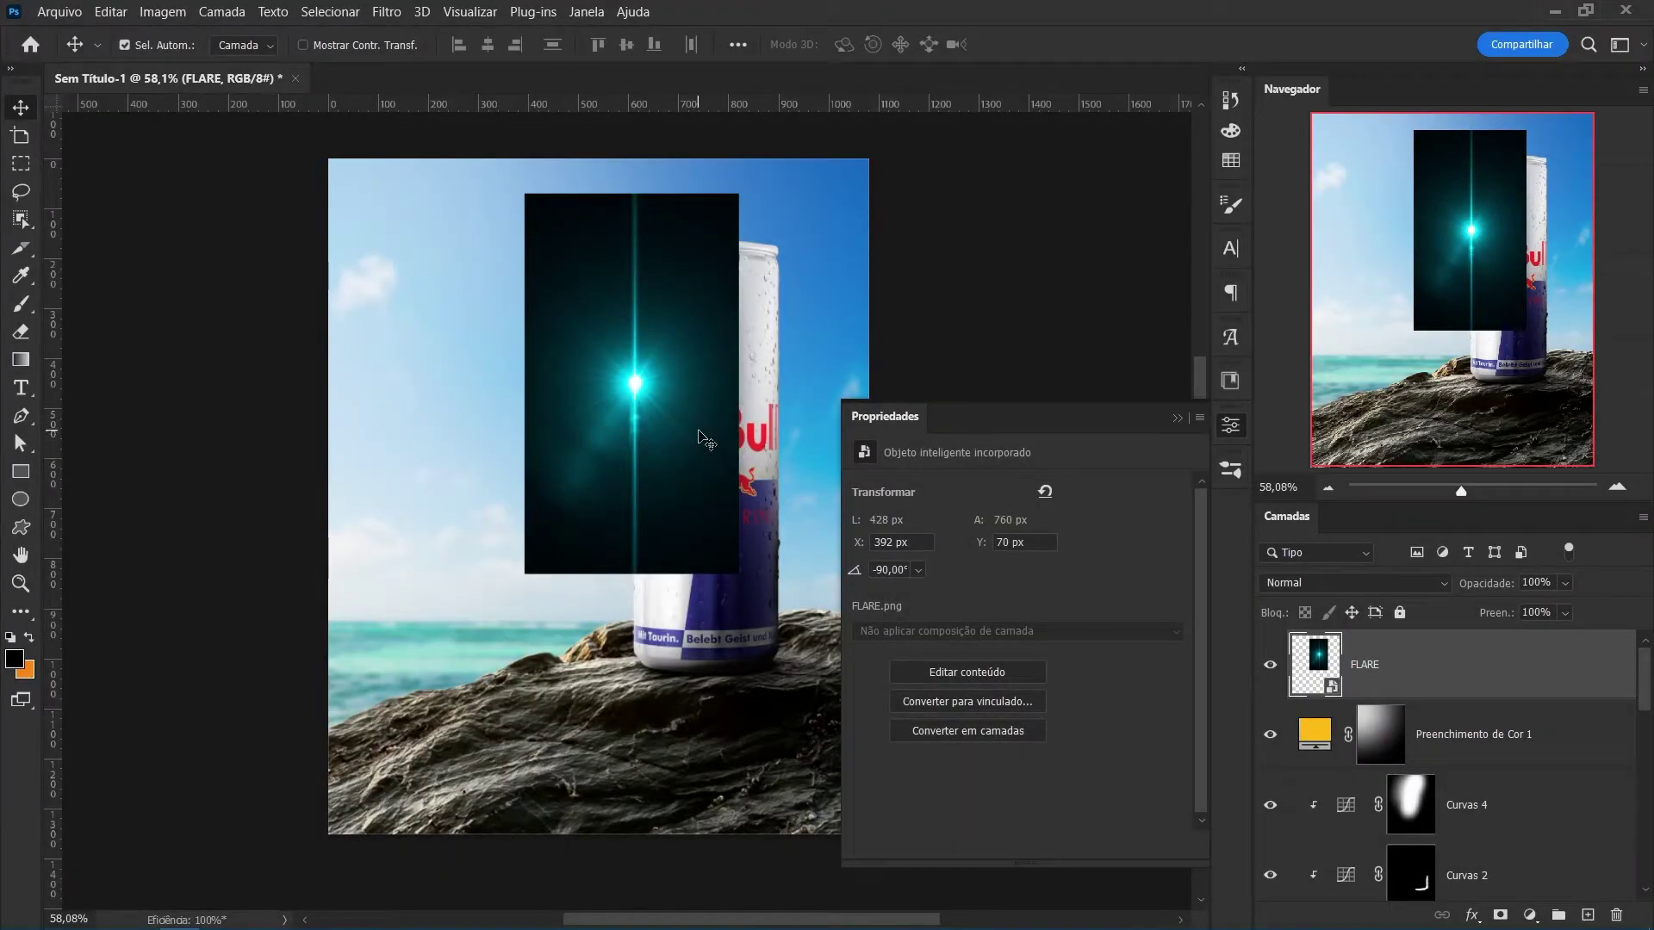
Set the flare layer's blend mode to Divisão.
{"action": "key", "text": "z"}
{"action": "left_click_drag", "start_coordinate": [699, 439], "coordinate": [644, 406]}
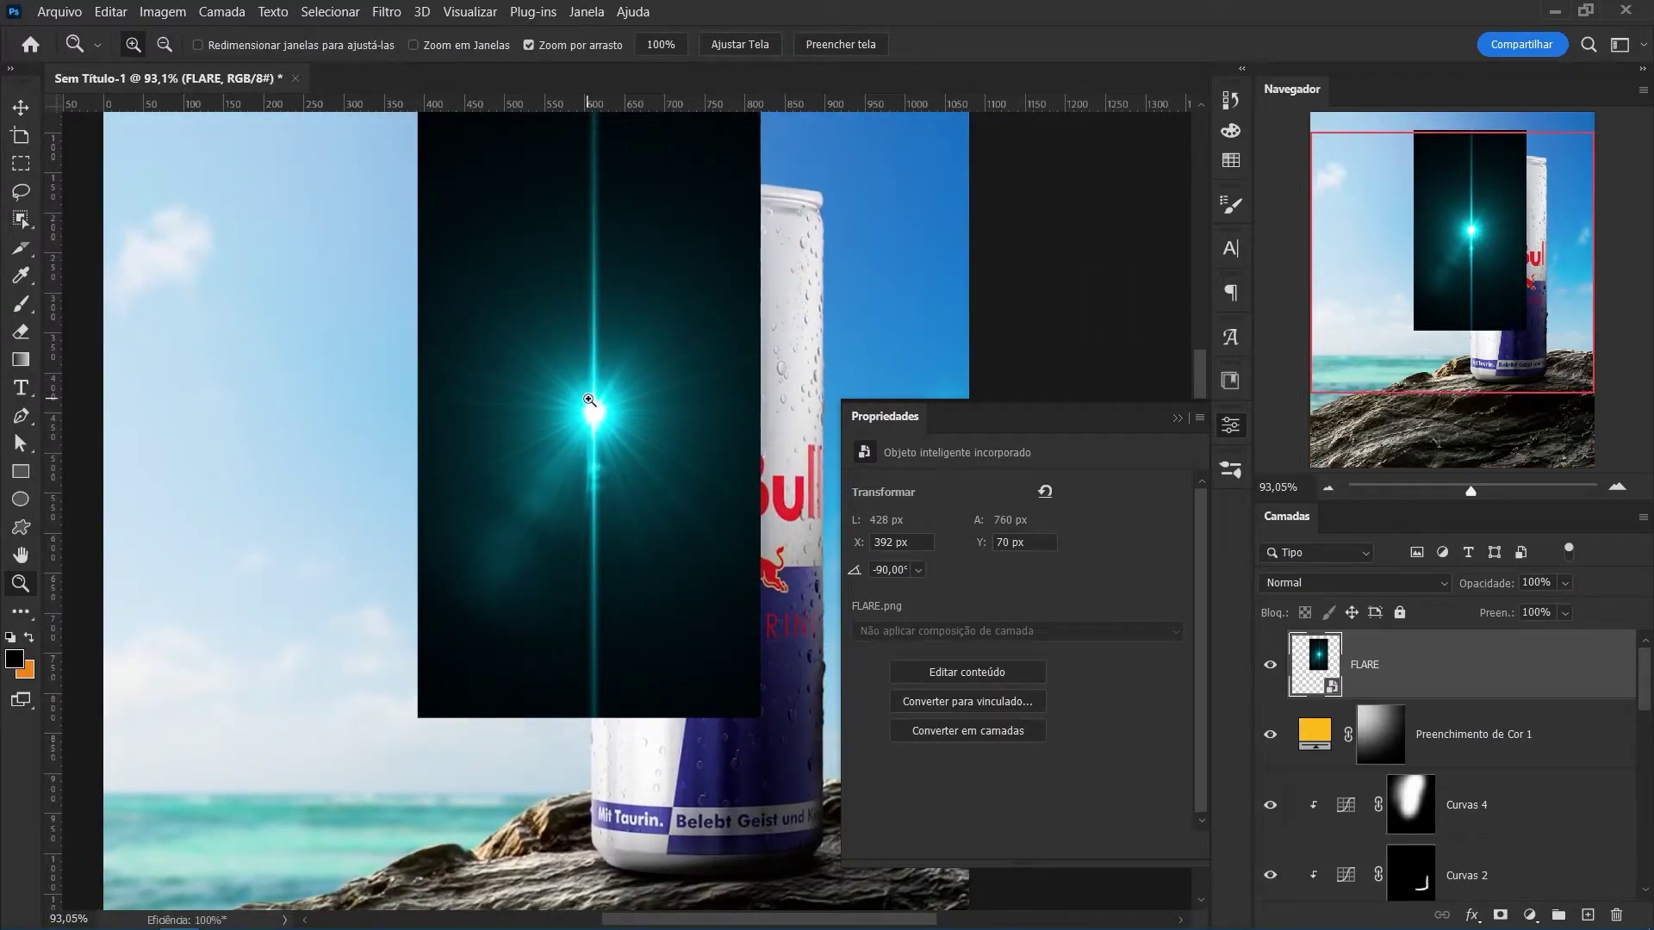
{"action": "left_click", "coordinate": [1341, 588]}
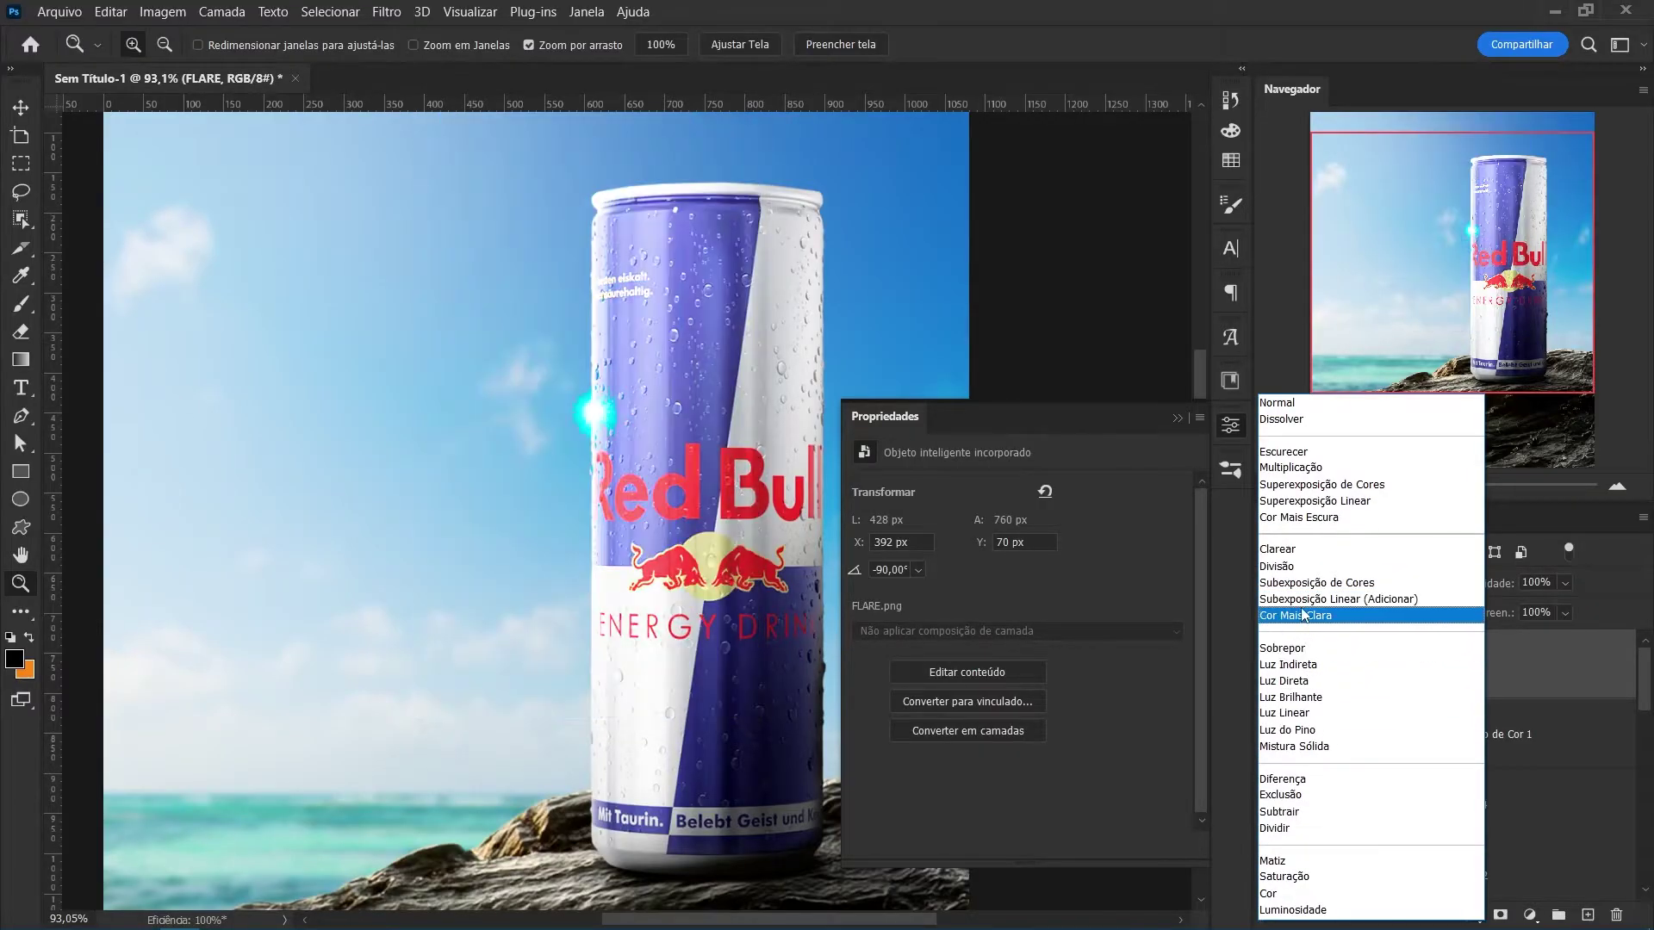
{"action": "left_click", "coordinate": [1308, 567]}
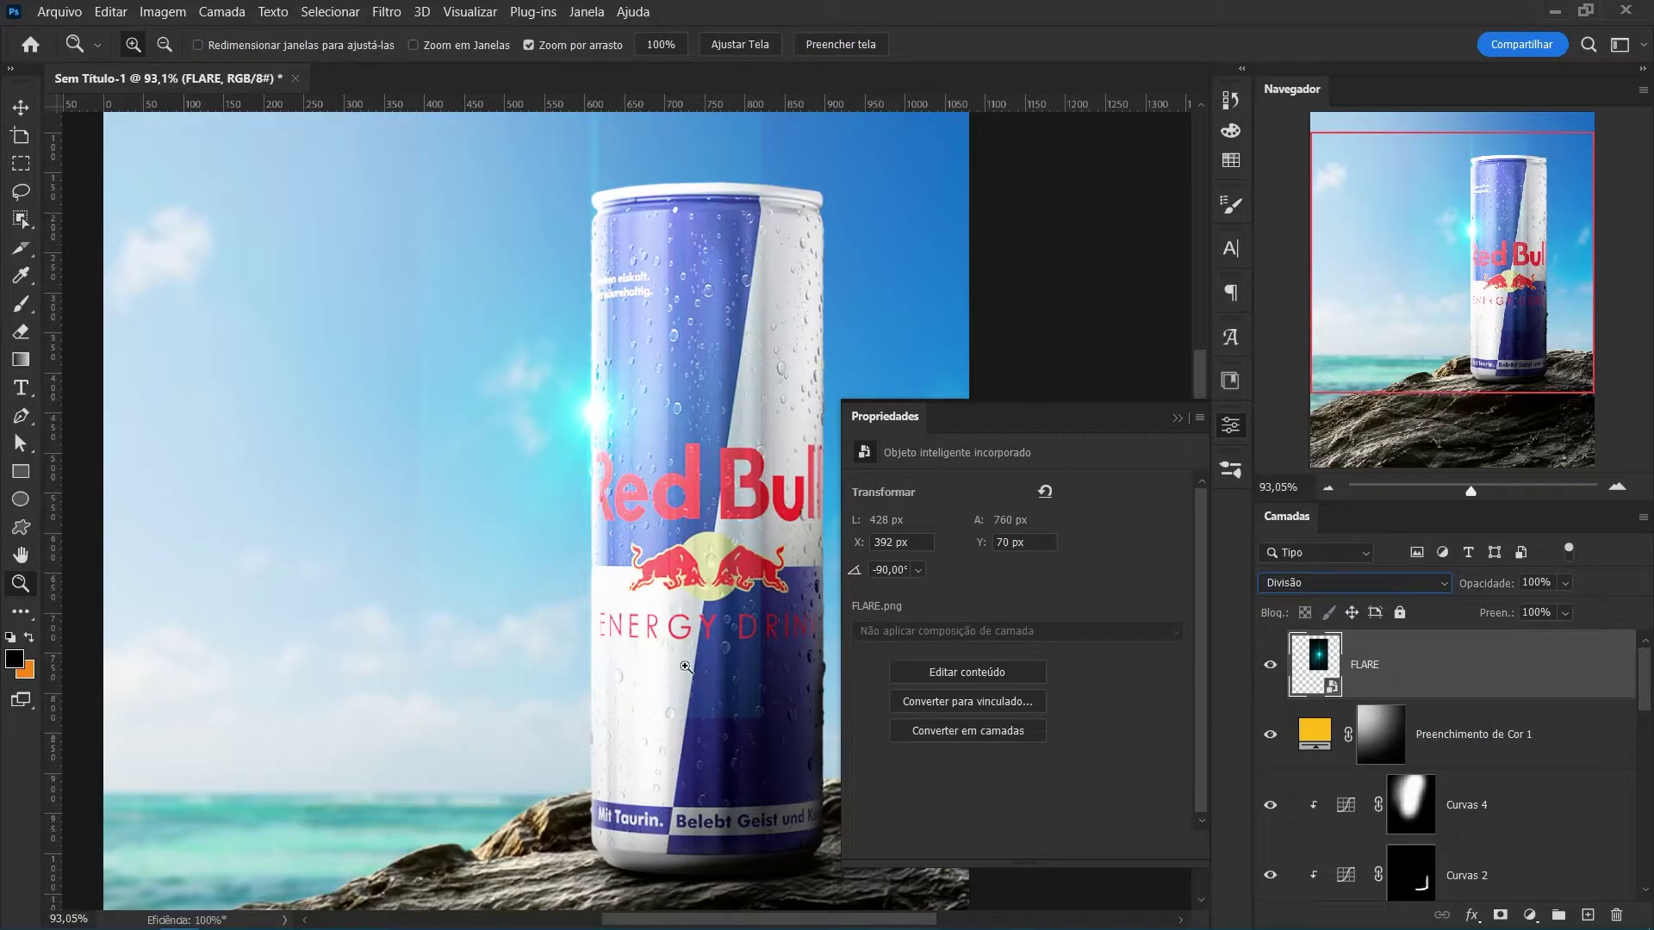
Stretch the flare taller across the scene with Free Transform.
{"action": "key", "text": "ctrl+t"}
{"action": "mouse_move", "coordinate": [749, 372]}
{"action": "left_mouse_down"}
{"action": "mouse_move", "coordinate": [670, 423]}
{"action": "mouse_move", "coordinate": [786, 411]}
{"action": "mouse_move", "coordinate": [760, 424]}
{"action": "mouse_move", "coordinate": [695, 370]}
{"action": "mouse_move", "coordinate": [701, 353]}
{"action": "left_mouse_up"}
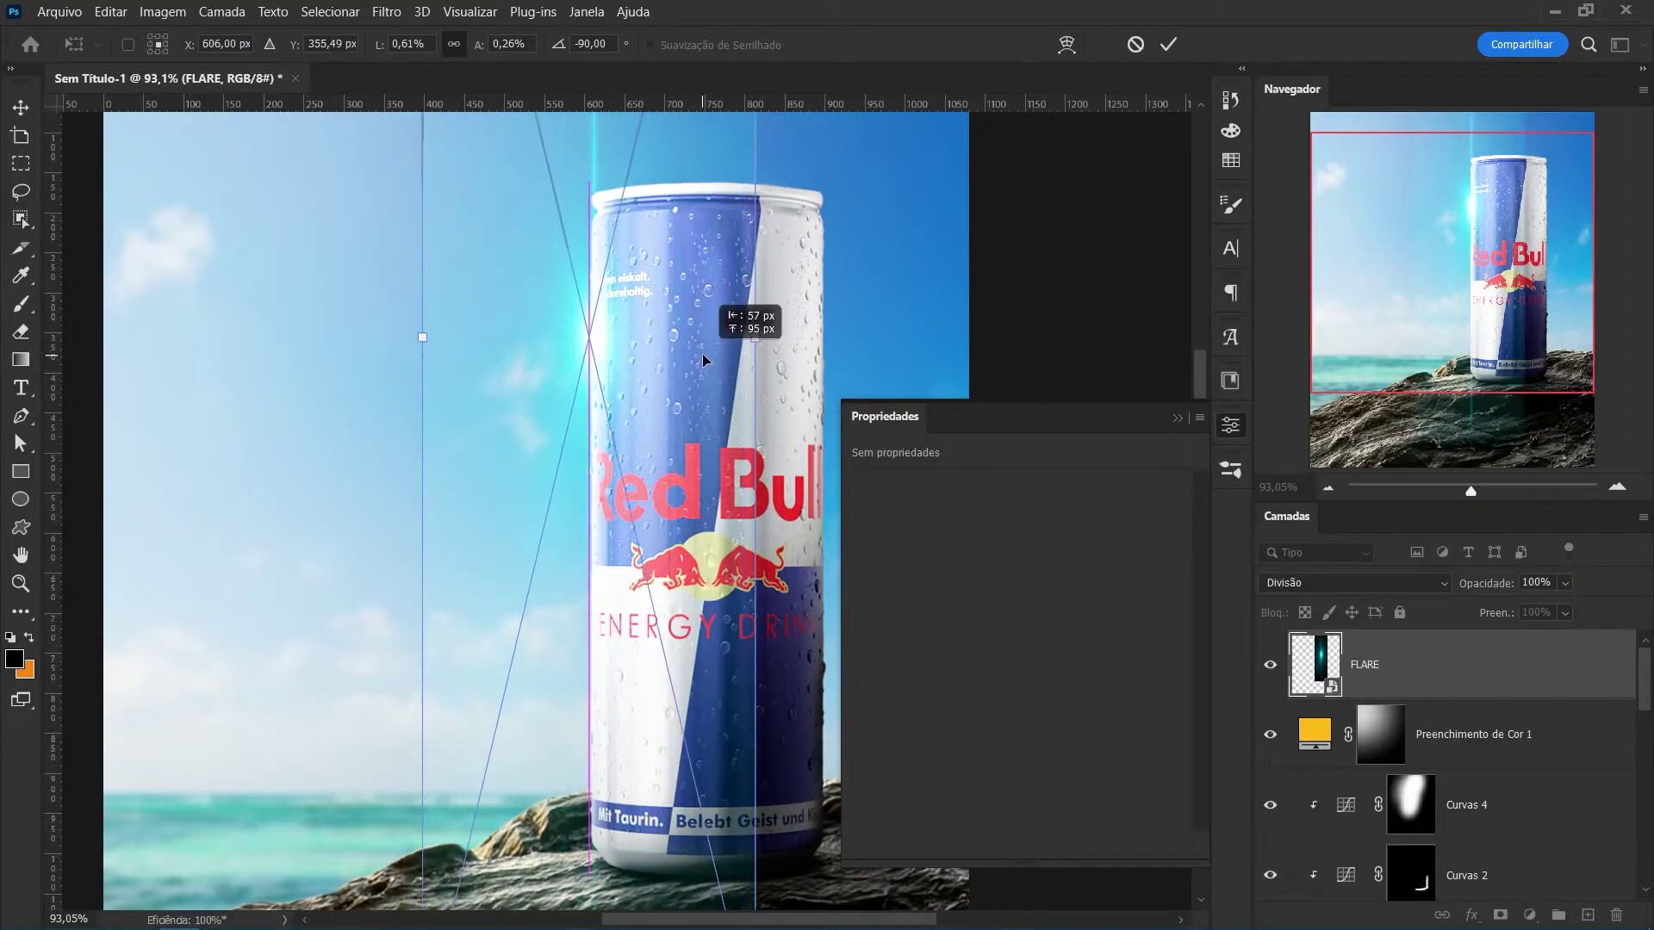
{"action": "left_click", "coordinate": [1171, 43]}
{"action": "key", "text": "z"}
{"action": "scroll", "coordinate": [787, 432], "scroll_direction": "up", "scroll_amount": 1}
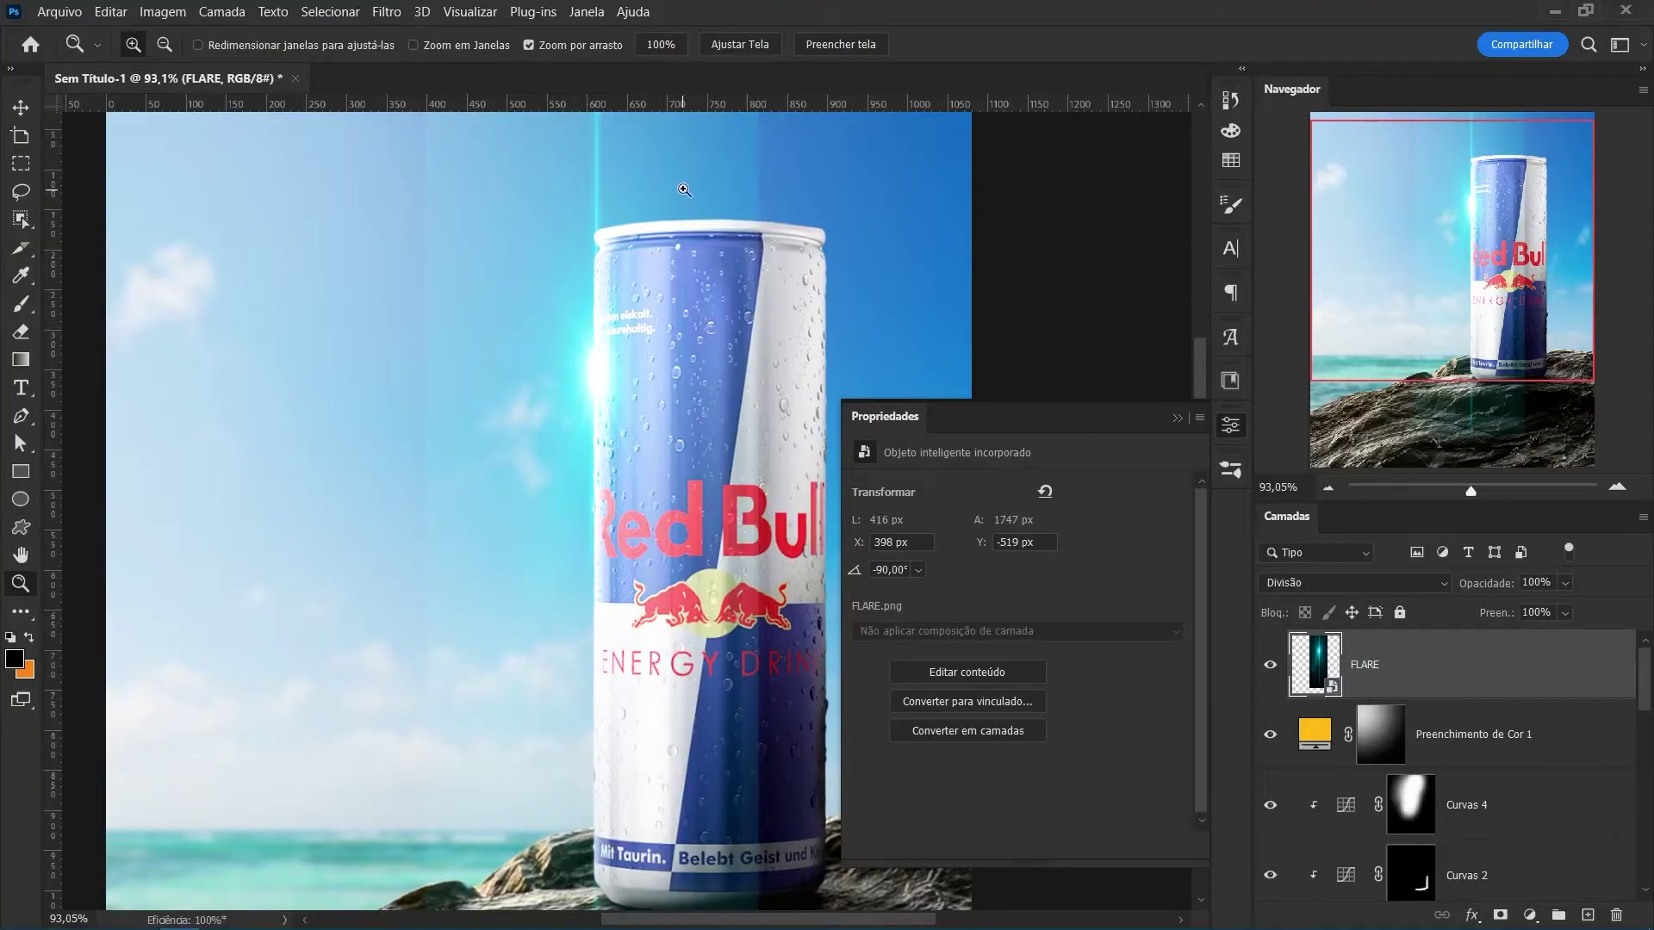
{"action": "mouse_move", "coordinate": [754, 166]}
{"action": "left_mouse_down"}
{"action": "mouse_move", "coordinate": [813, 166]}
{"action": "mouse_move", "coordinate": [750, 373]}
{"action": "mouse_move", "coordinate": [757, 325]}
{"action": "mouse_move", "coordinate": [743, 344]}
{"action": "left_mouse_up"}
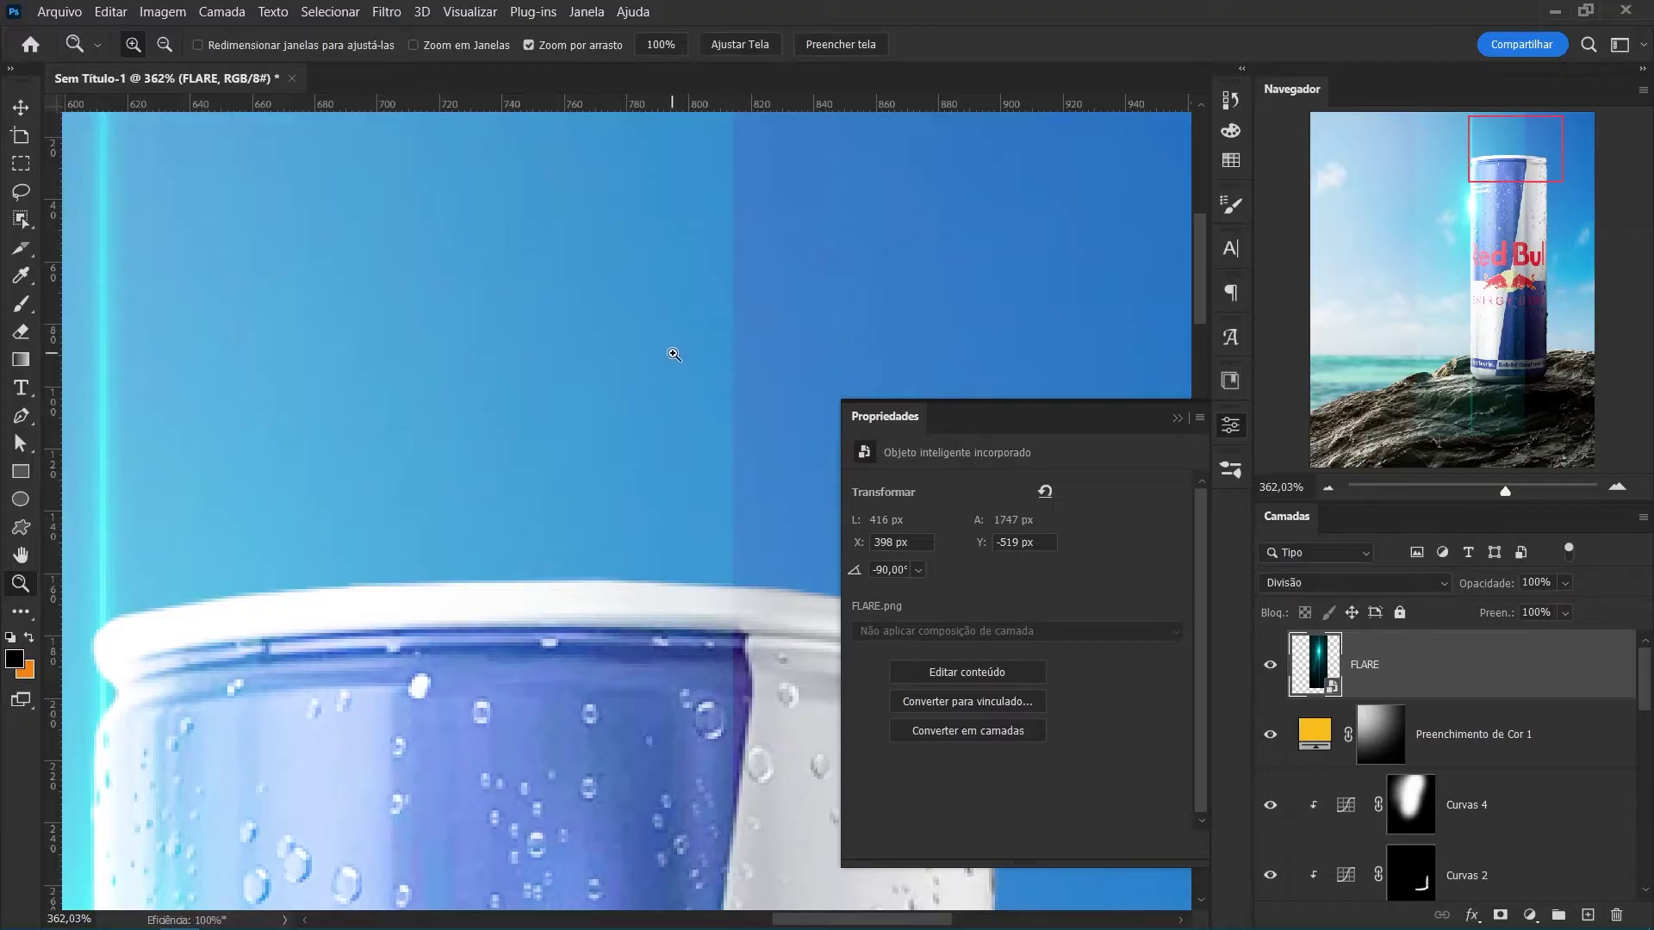
{"action": "mouse_move", "coordinate": [642, 548]}
{"action": "left_mouse_down"}
{"action": "mouse_move", "coordinate": [613, 344]}
{"action": "mouse_move", "coordinate": [602, 377]}
{"action": "mouse_move", "coordinate": [618, 355]}
{"action": "left_mouse_up"}
Apply Levels to the flare with black input at 50 and brighter midtones.
{"action": "key", "text": "ctrl+l"}
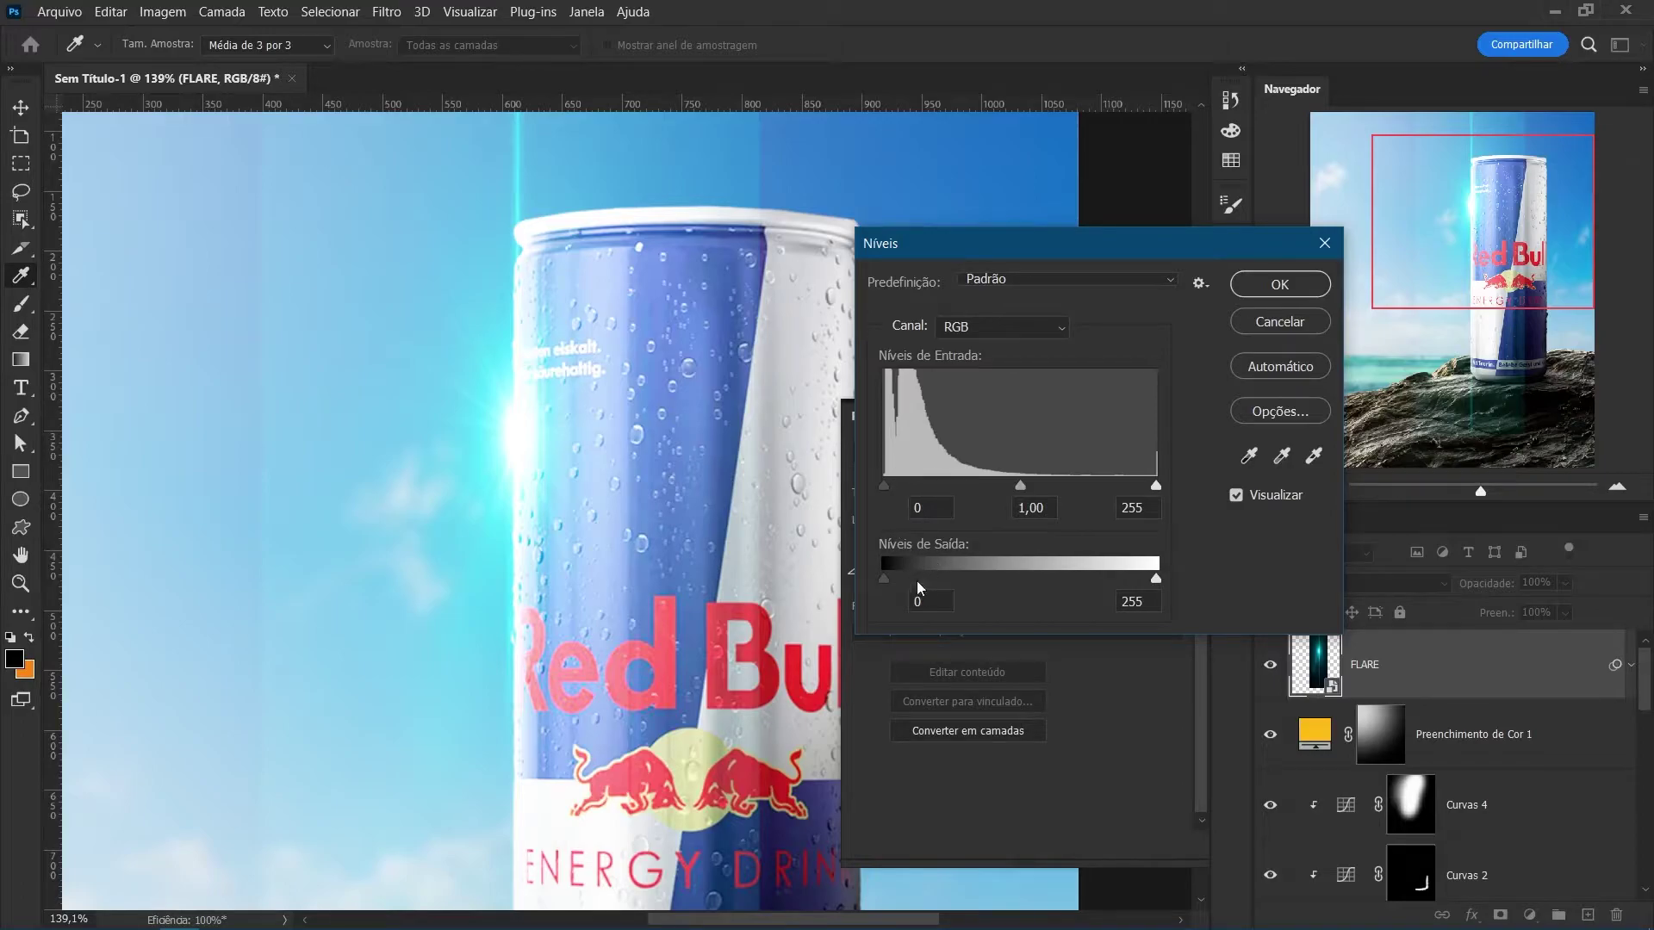
{"action": "left_click_drag", "start_coordinate": [885, 486], "coordinate": [909, 489]}
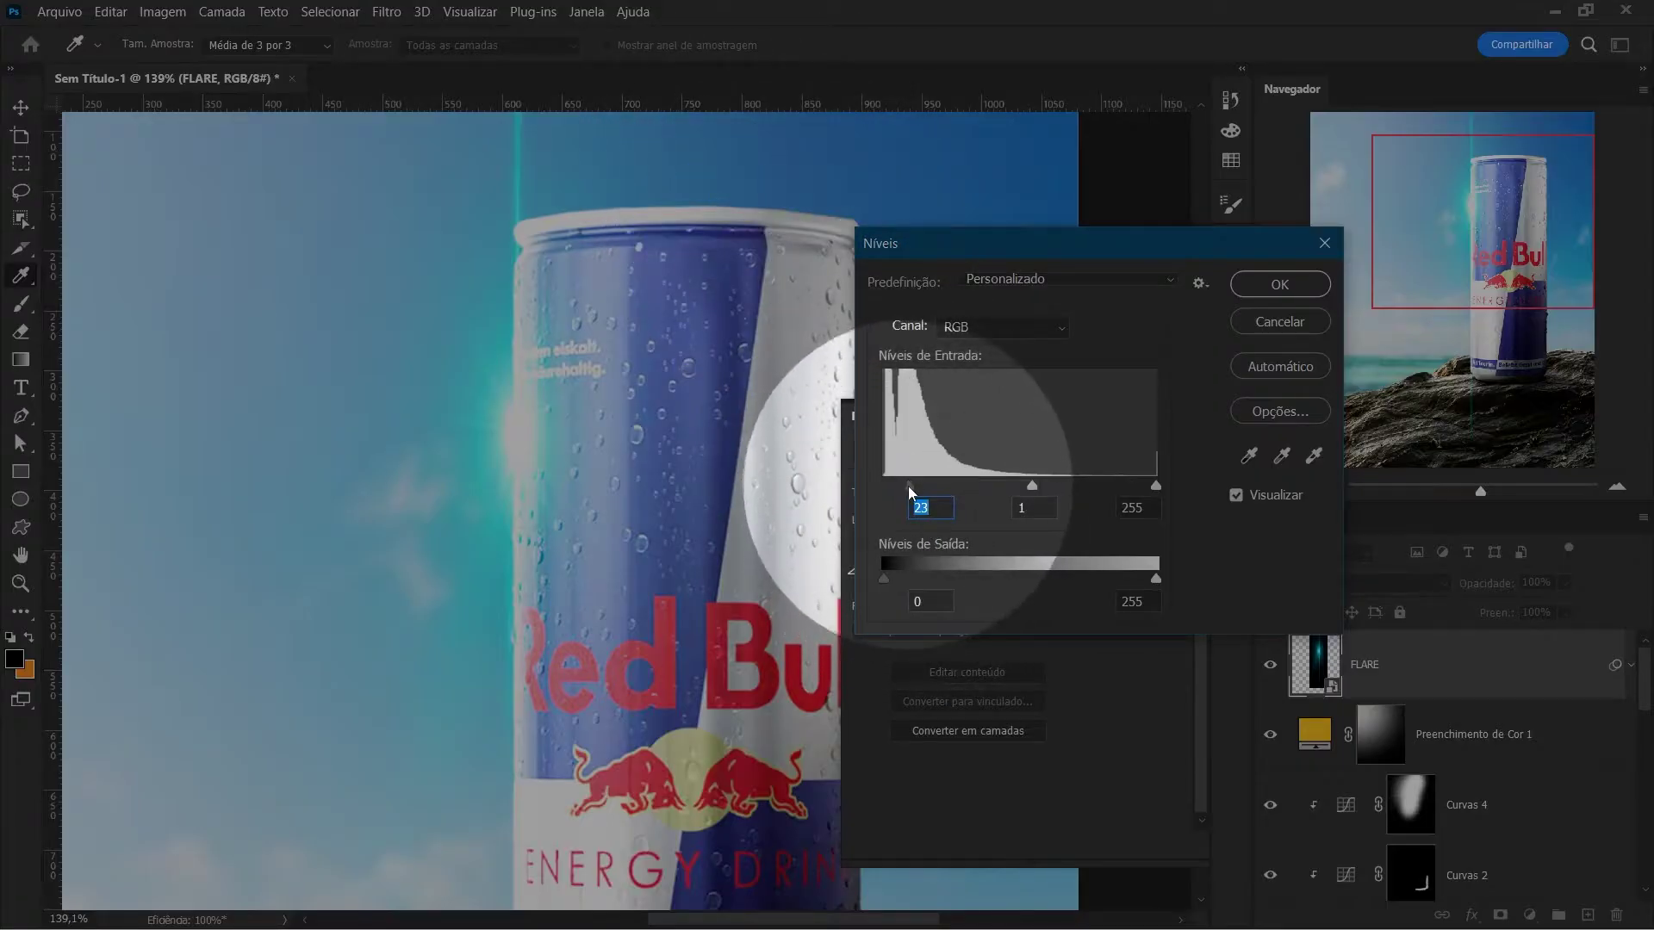
{"action": "left_click_drag", "start_coordinate": [909, 488], "coordinate": [938, 488]}
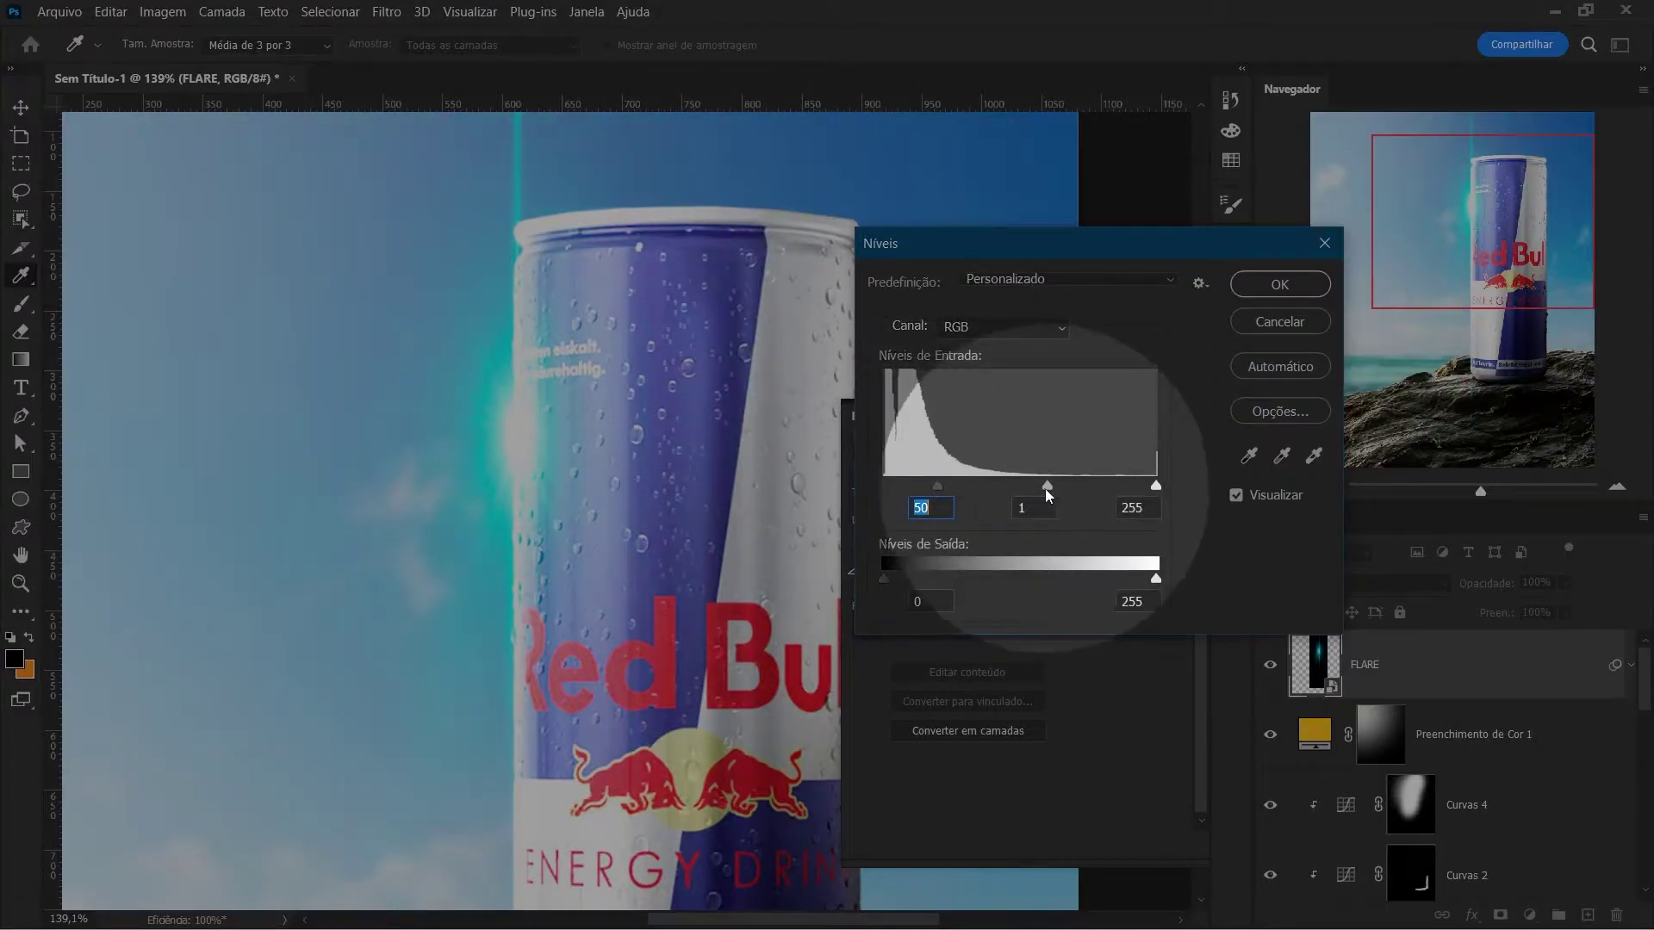
{"action": "left_click_drag", "start_coordinate": [1046, 488], "coordinate": [997, 491]}
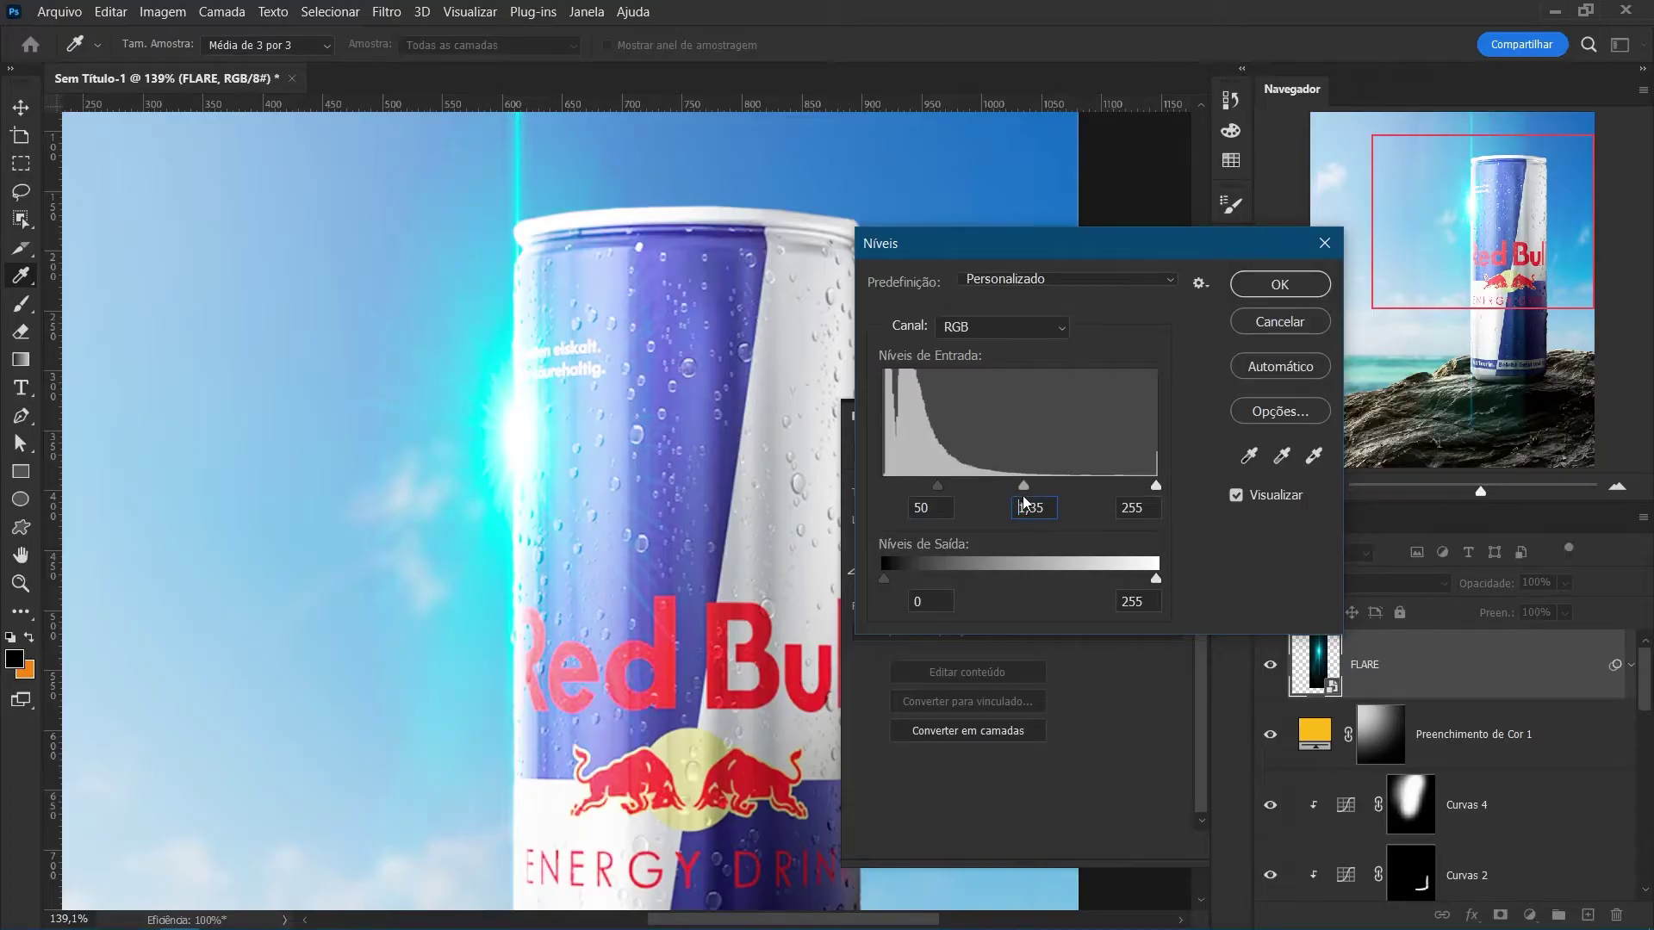
{"action": "key", "text": "Return"}
{"action": "key", "text": "z"}
{"action": "left_click_drag", "start_coordinate": [620, 609], "coordinate": [656, 557]}
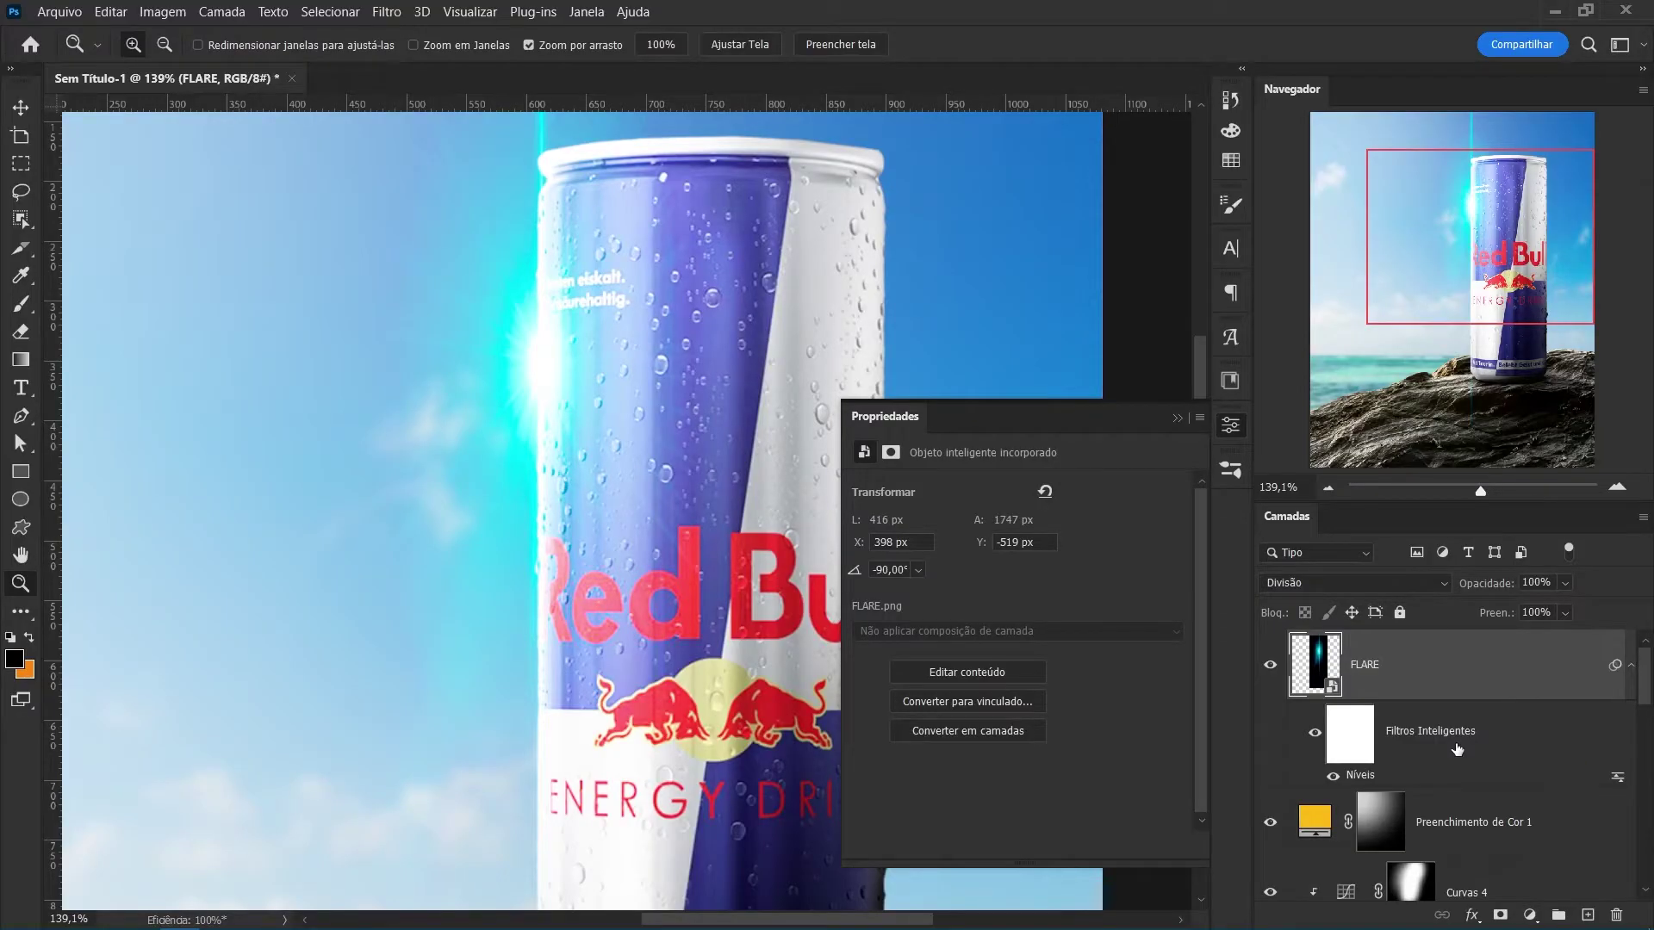
Apply Hue/Saturation to the flare with hue -142 and saturation -18.
{"action": "key", "text": "ctrl+u"}
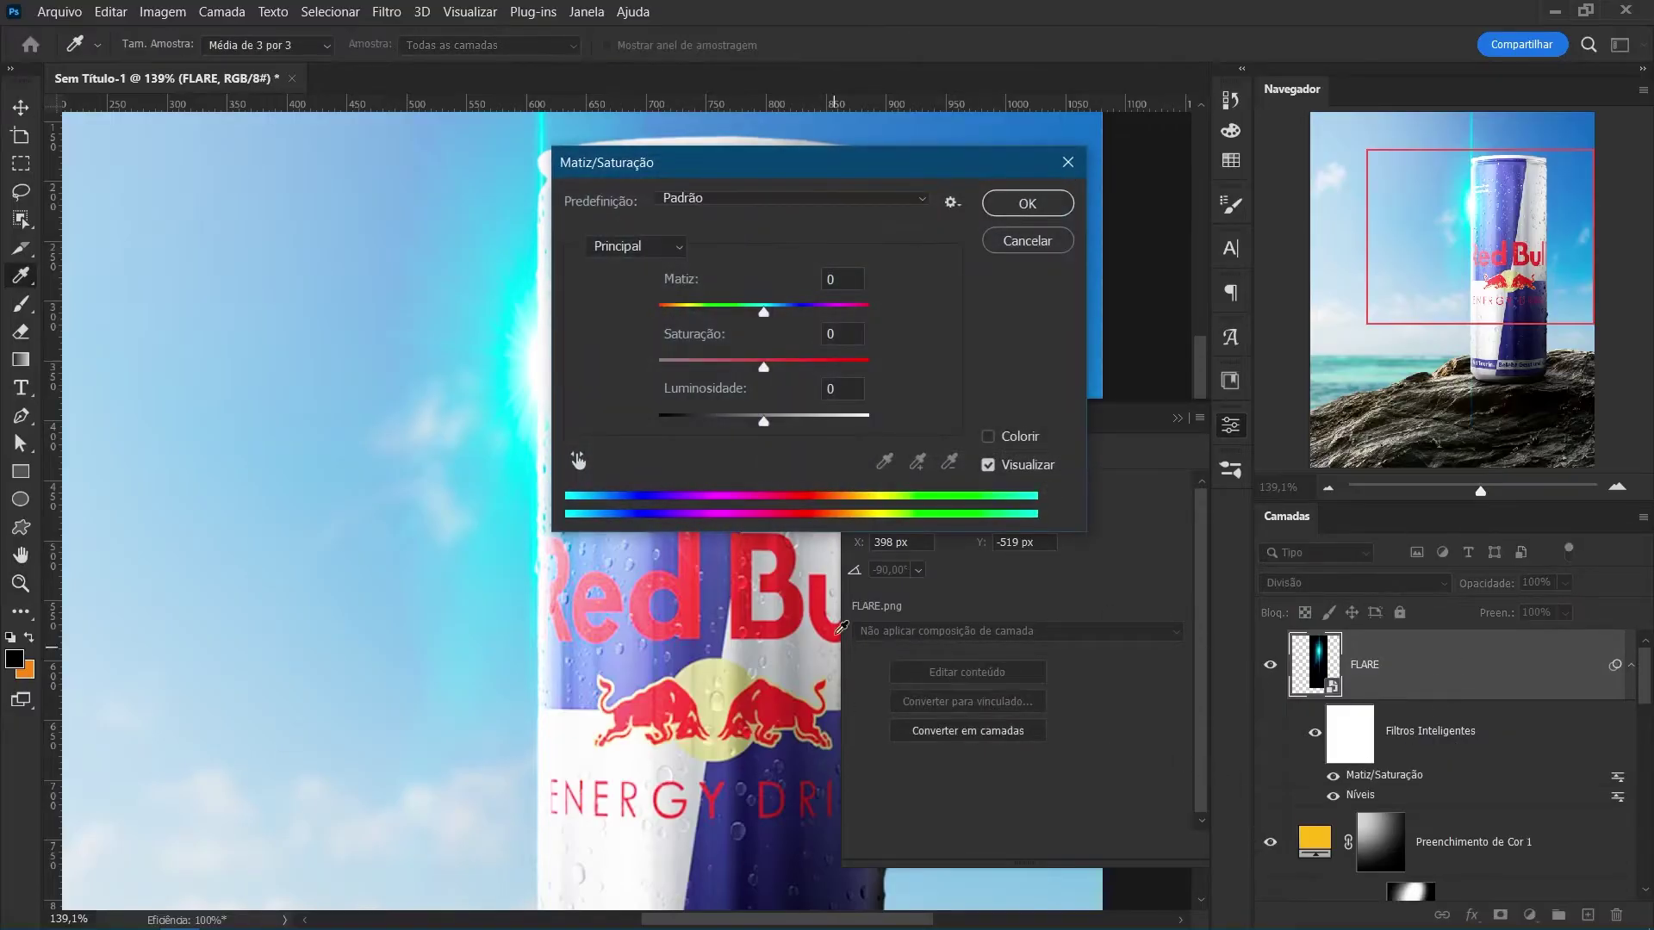
{"action": "left_click_drag", "start_coordinate": [598, 162], "coordinate": [555, 398]}
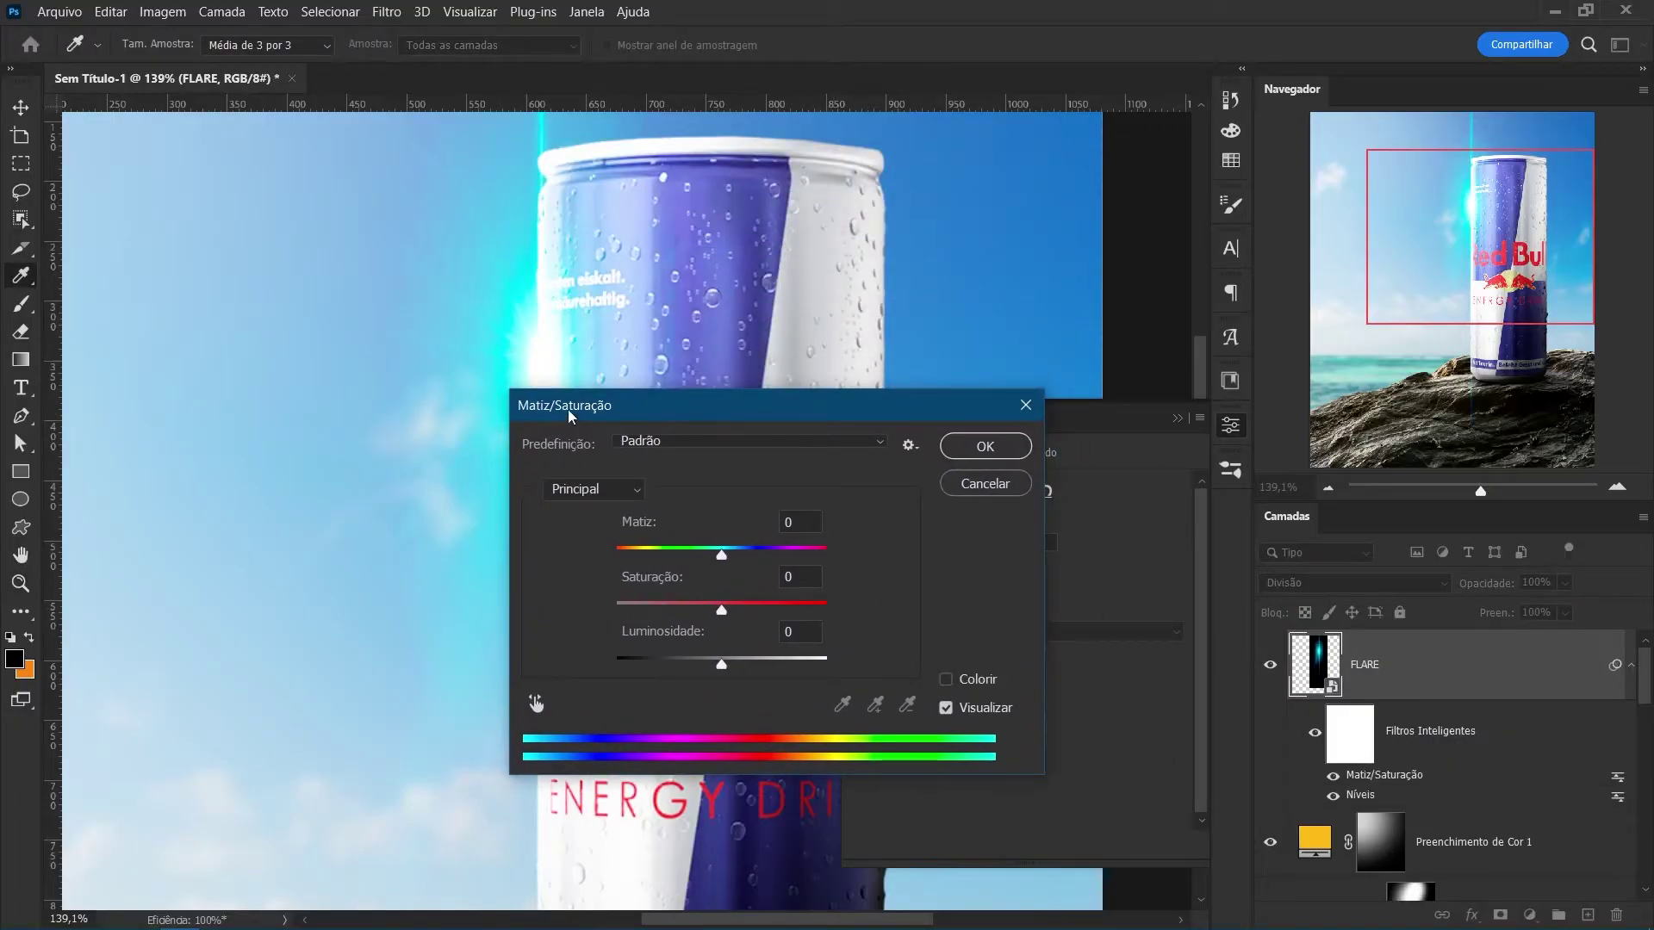
{"action": "mouse_move", "coordinate": [805, 410]}
{"action": "left_mouse_down"}
{"action": "mouse_move", "coordinate": [897, 373]}
{"action": "mouse_move", "coordinate": [929, 340]}
{"action": "left_mouse_up"}
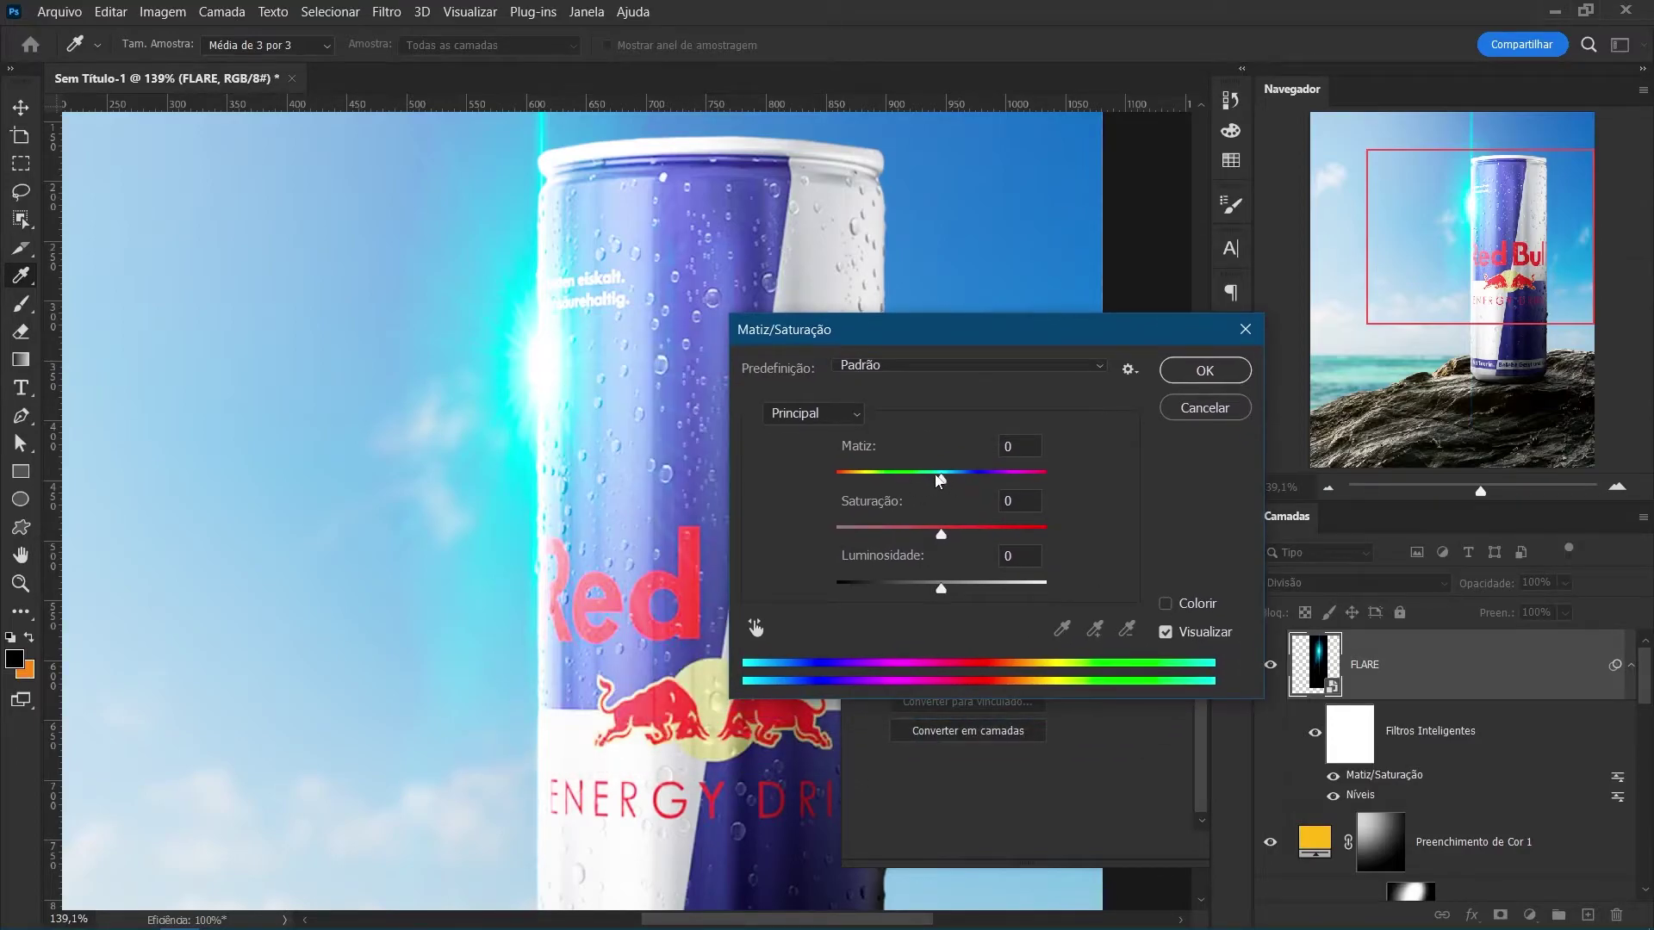
{"action": "mouse_move", "coordinate": [939, 481]}
{"action": "left_mouse_down"}
{"action": "mouse_move", "coordinate": [851, 481]}
{"action": "mouse_move", "coordinate": [1046, 481]}
{"action": "mouse_move", "coordinate": [841, 475]}
{"action": "mouse_move", "coordinate": [897, 474]}
{"action": "mouse_move", "coordinate": [867, 472]}
{"action": "left_mouse_up"}
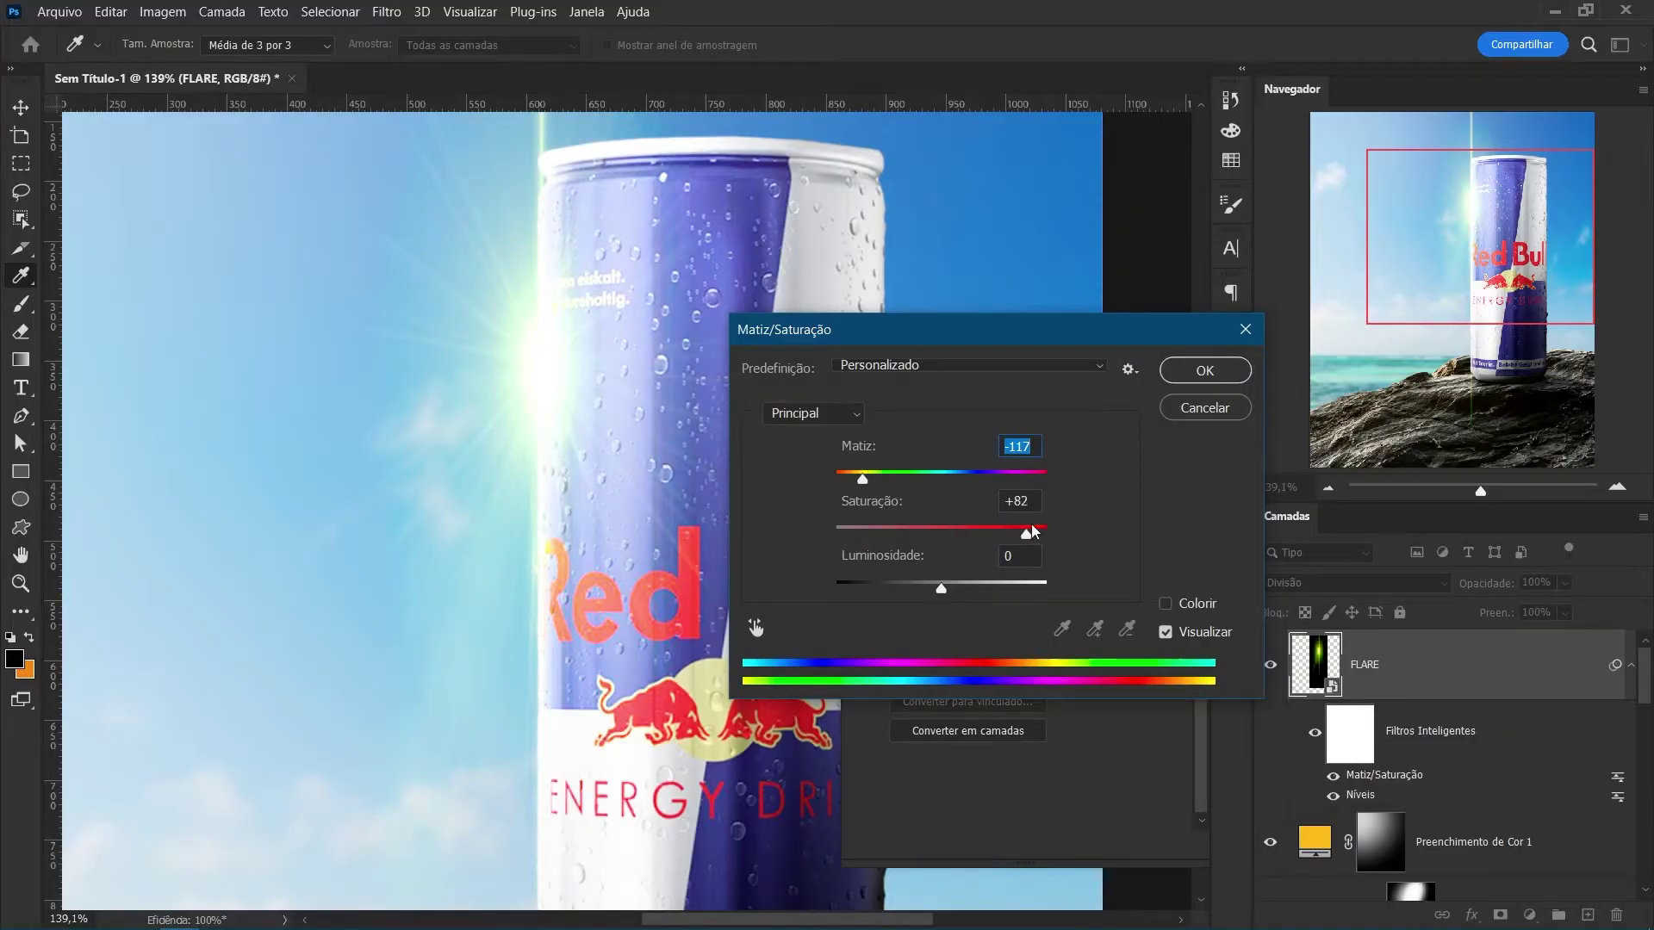
{"action": "left_click_drag", "start_coordinate": [1033, 530], "coordinate": [1049, 530]}
{"action": "left_click_drag", "start_coordinate": [860, 473], "coordinate": [849, 473]}
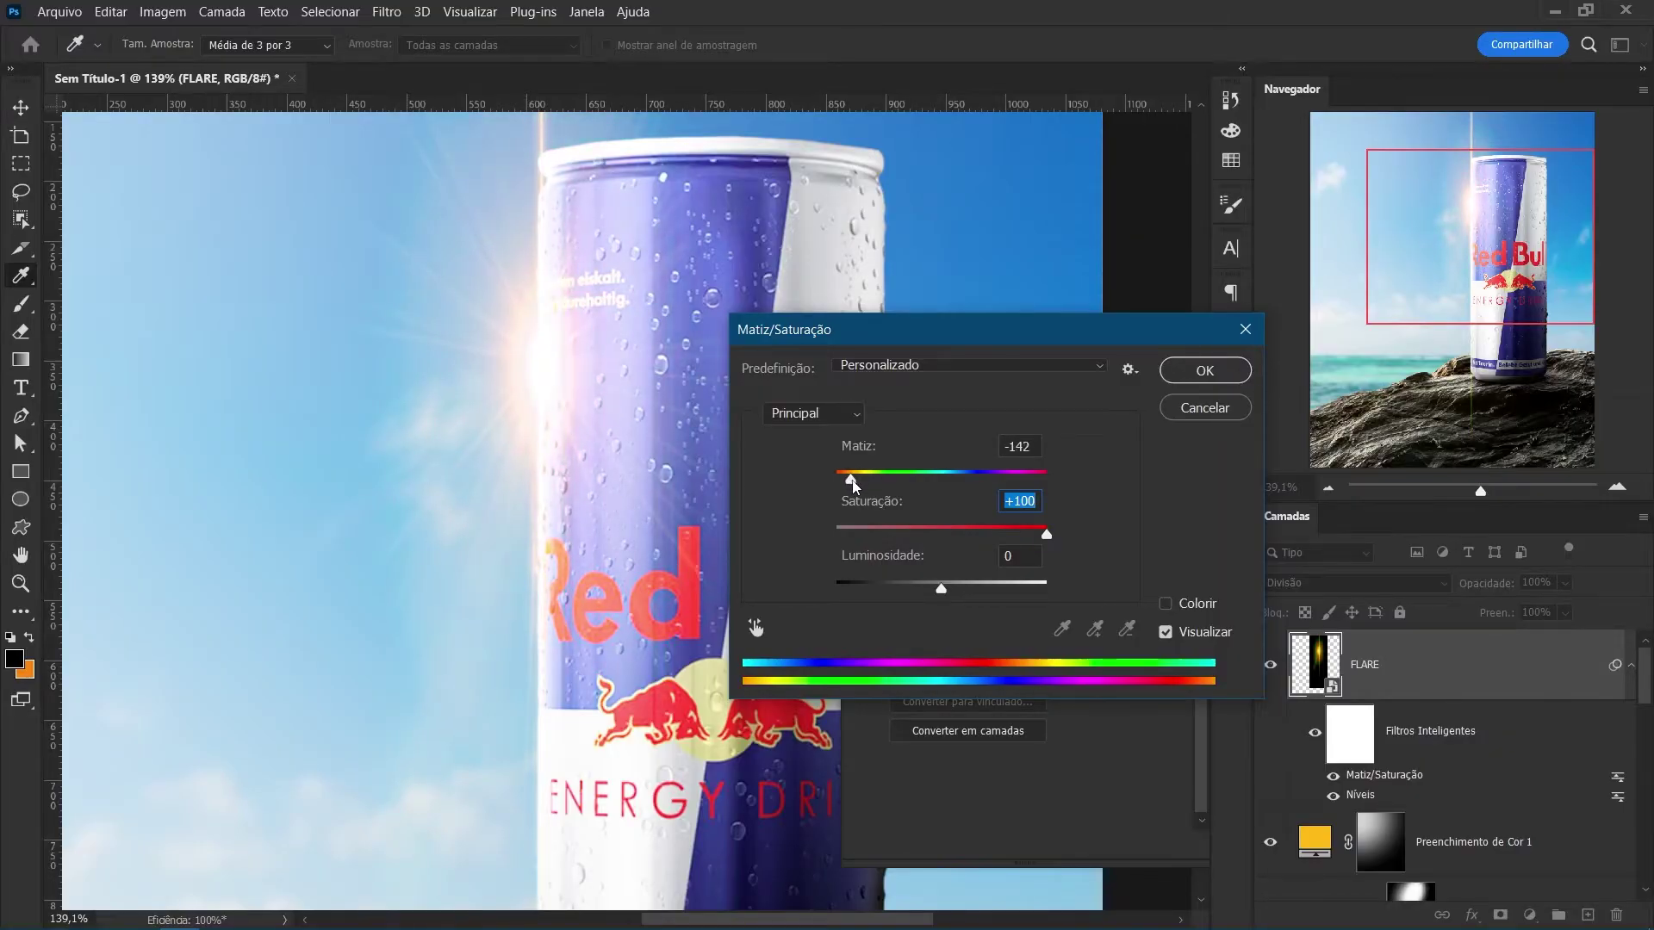
{"action": "left_click_drag", "start_coordinate": [853, 485], "coordinate": [855, 484]}
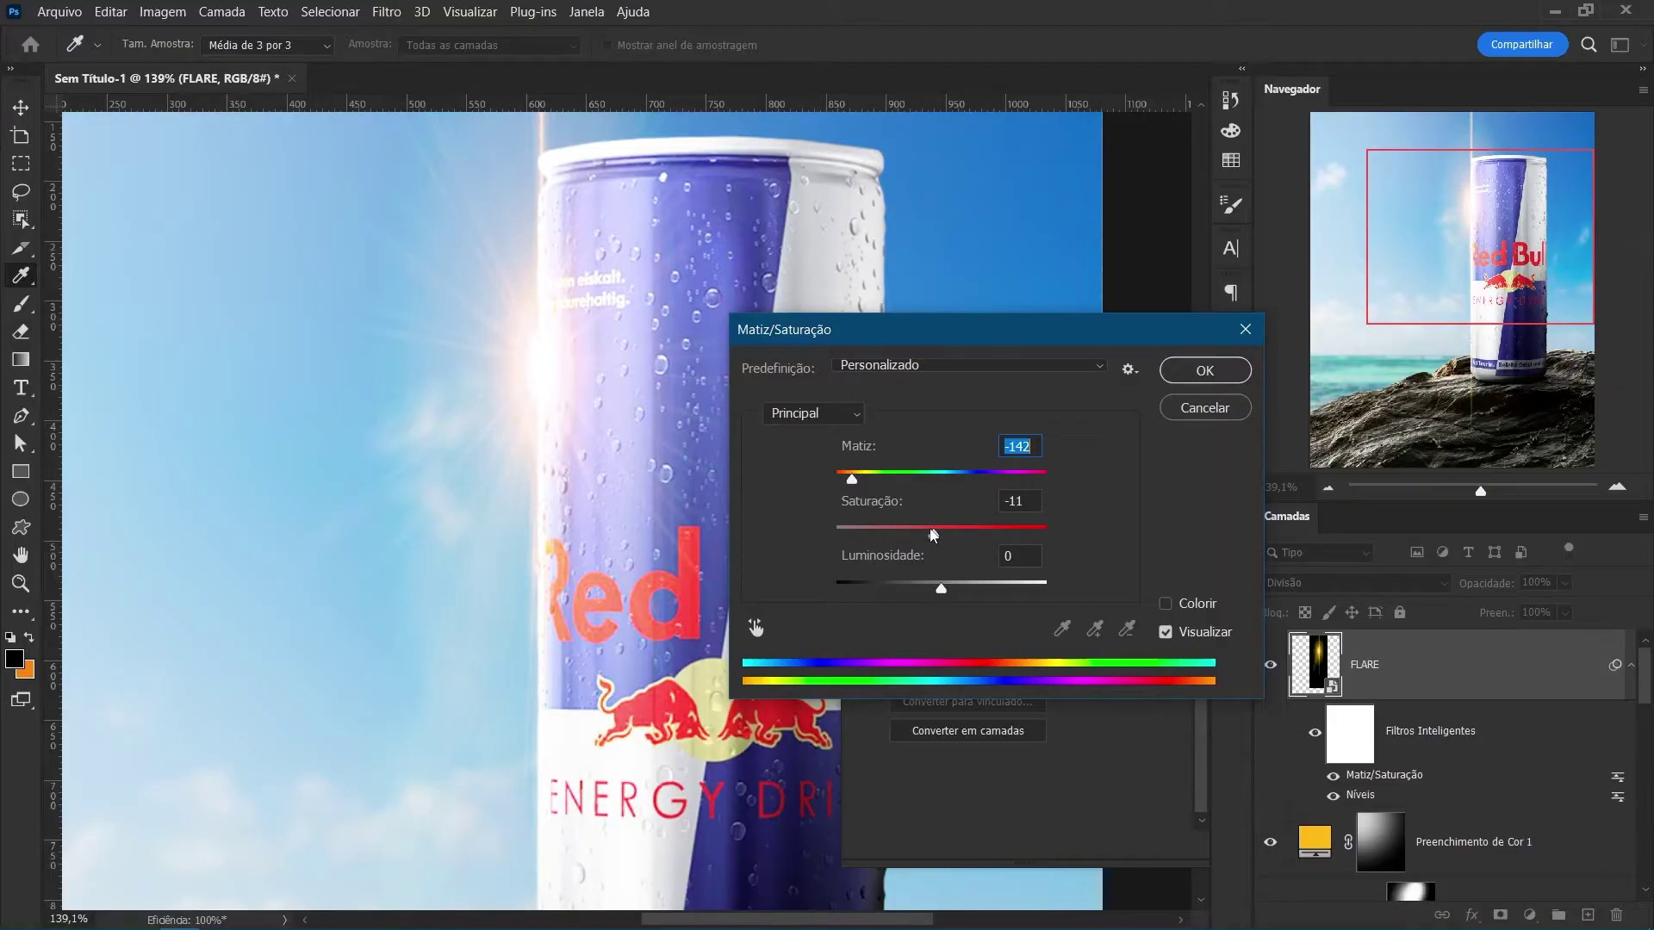
{"action": "left_click_drag", "start_coordinate": [926, 534], "coordinate": [921, 534]}
{"action": "left_click", "coordinate": [1206, 371]}
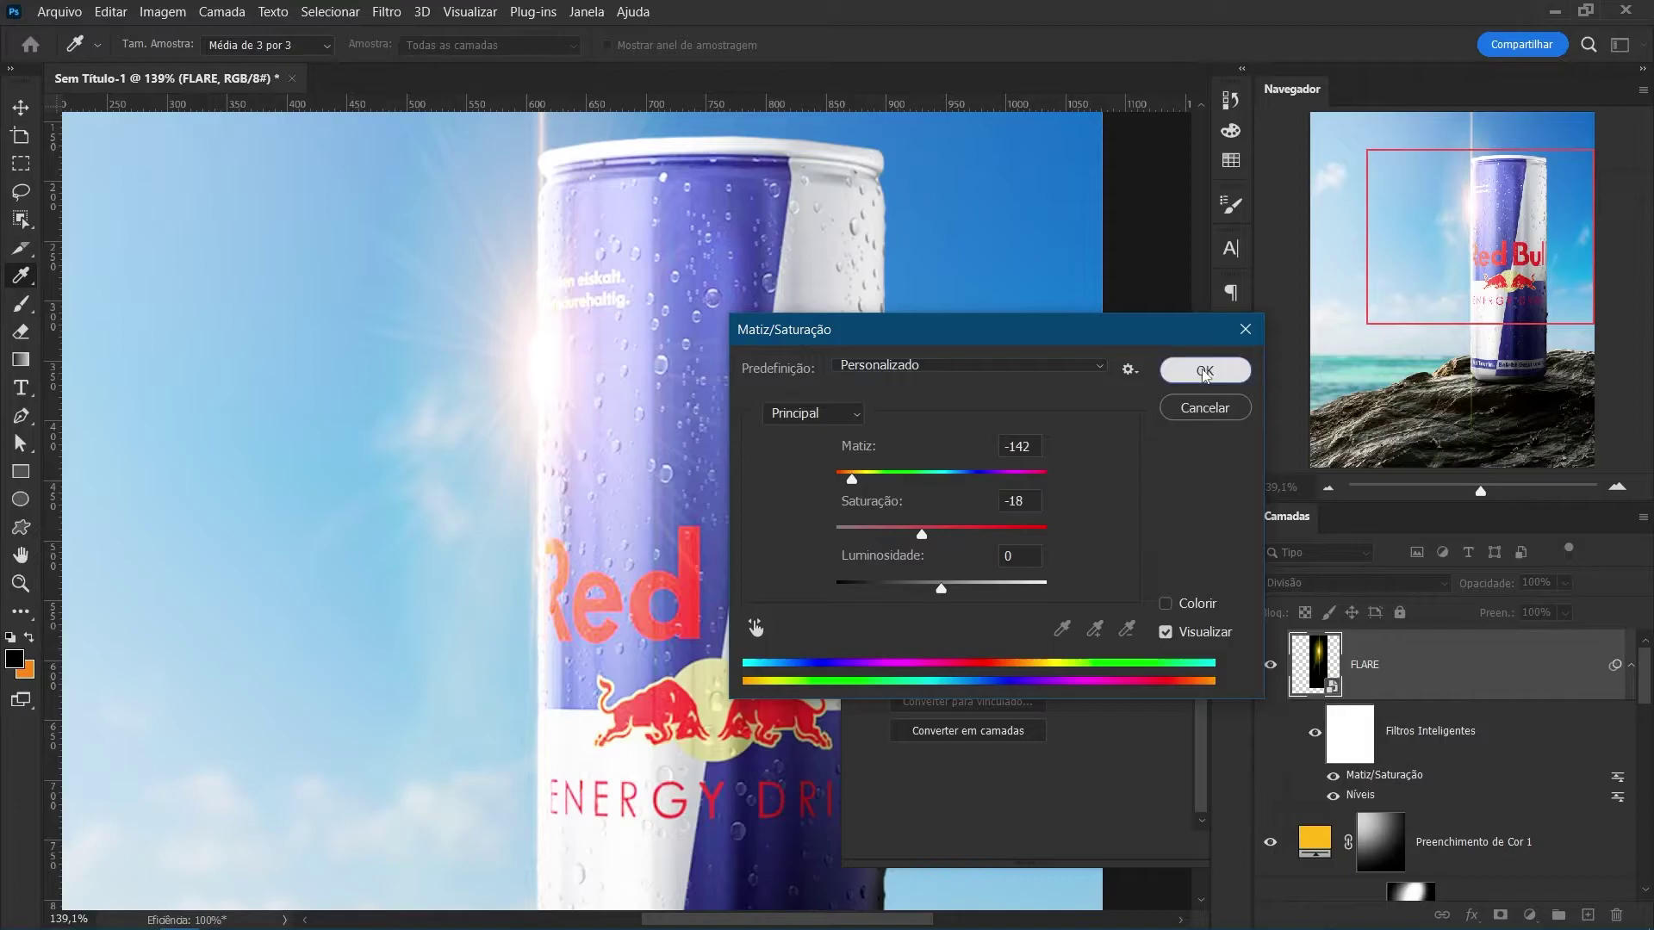
Add a mask to FLARE and paint out the vertical light streak in black.
{"action": "left_click", "coordinate": [1500, 916]}
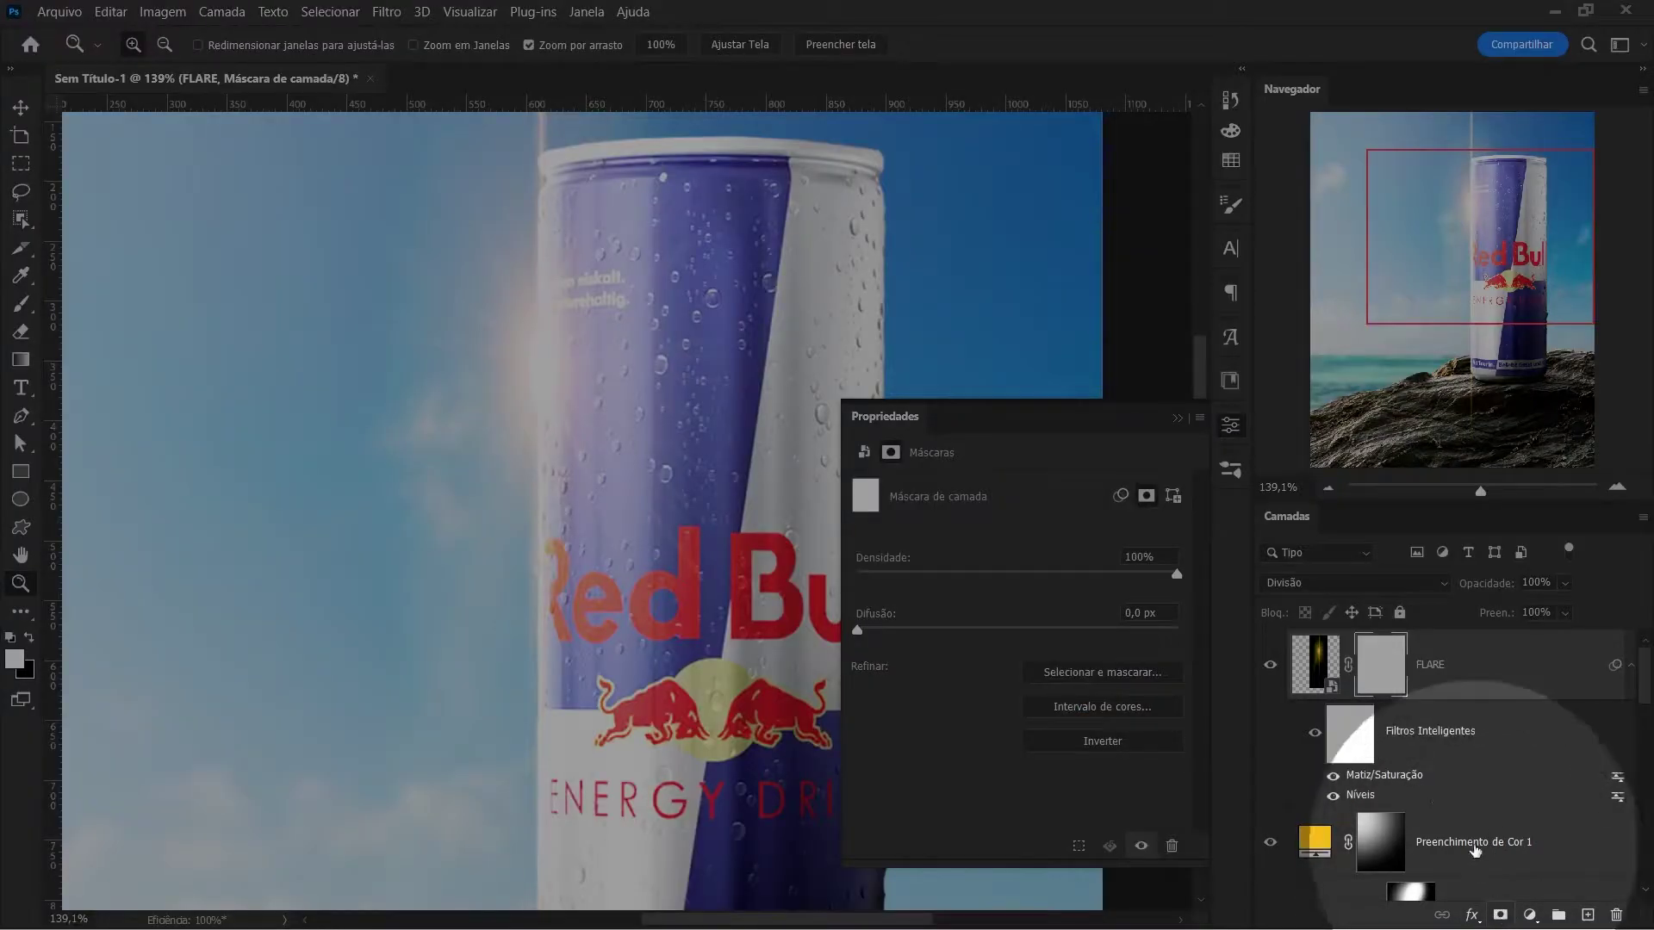
{"action": "scroll", "coordinate": [588, 406], "scroll_direction": "down", "scroll_amount": 1}
{"action": "scroll", "coordinate": [594, 456], "scroll_direction": "down", "scroll_amount": 1}
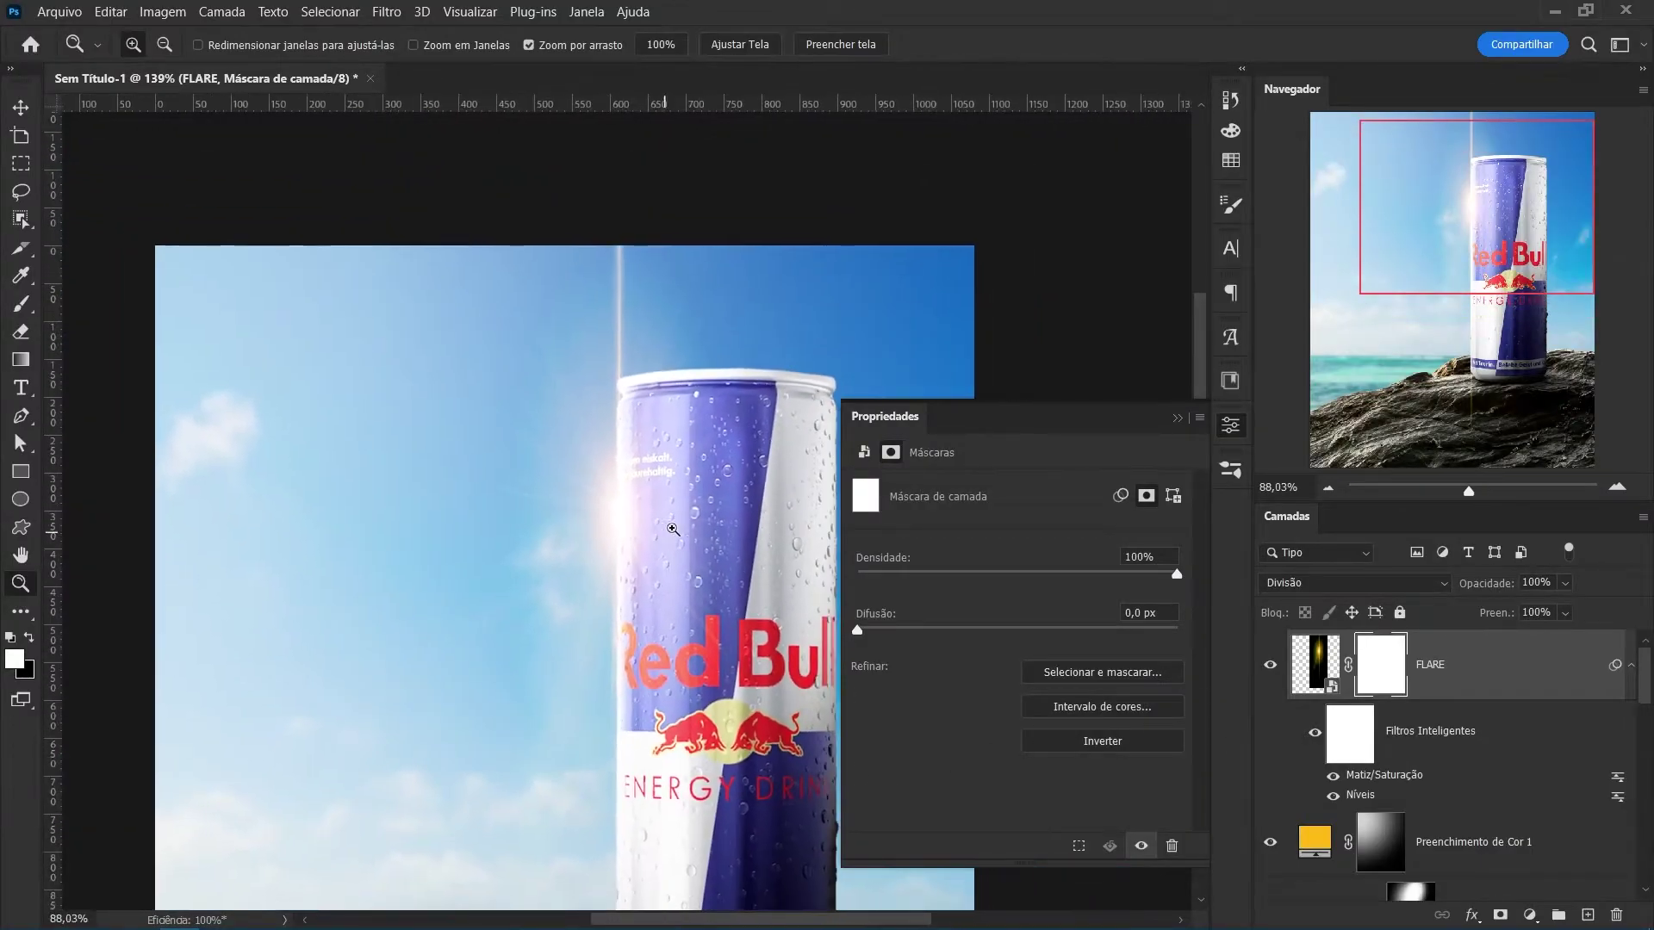
{"action": "scroll", "coordinate": [599, 500], "scroll_direction": "down", "scroll_amount": 1}
{"action": "key", "text": "b"}
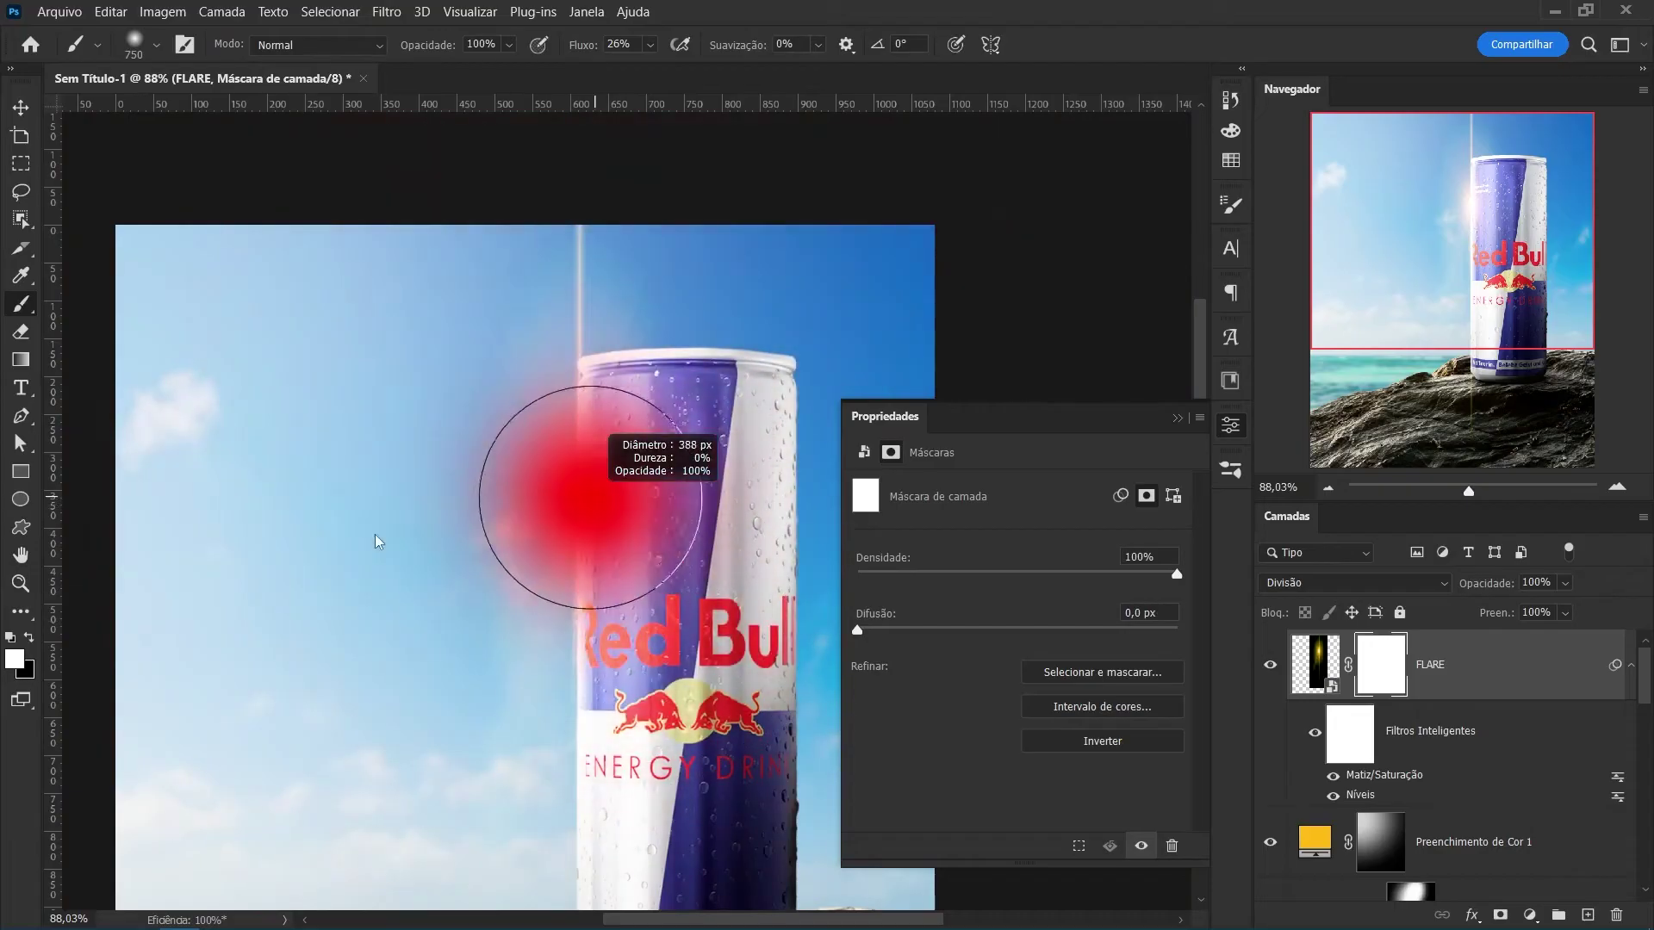
{"action": "key", "text": "x"}
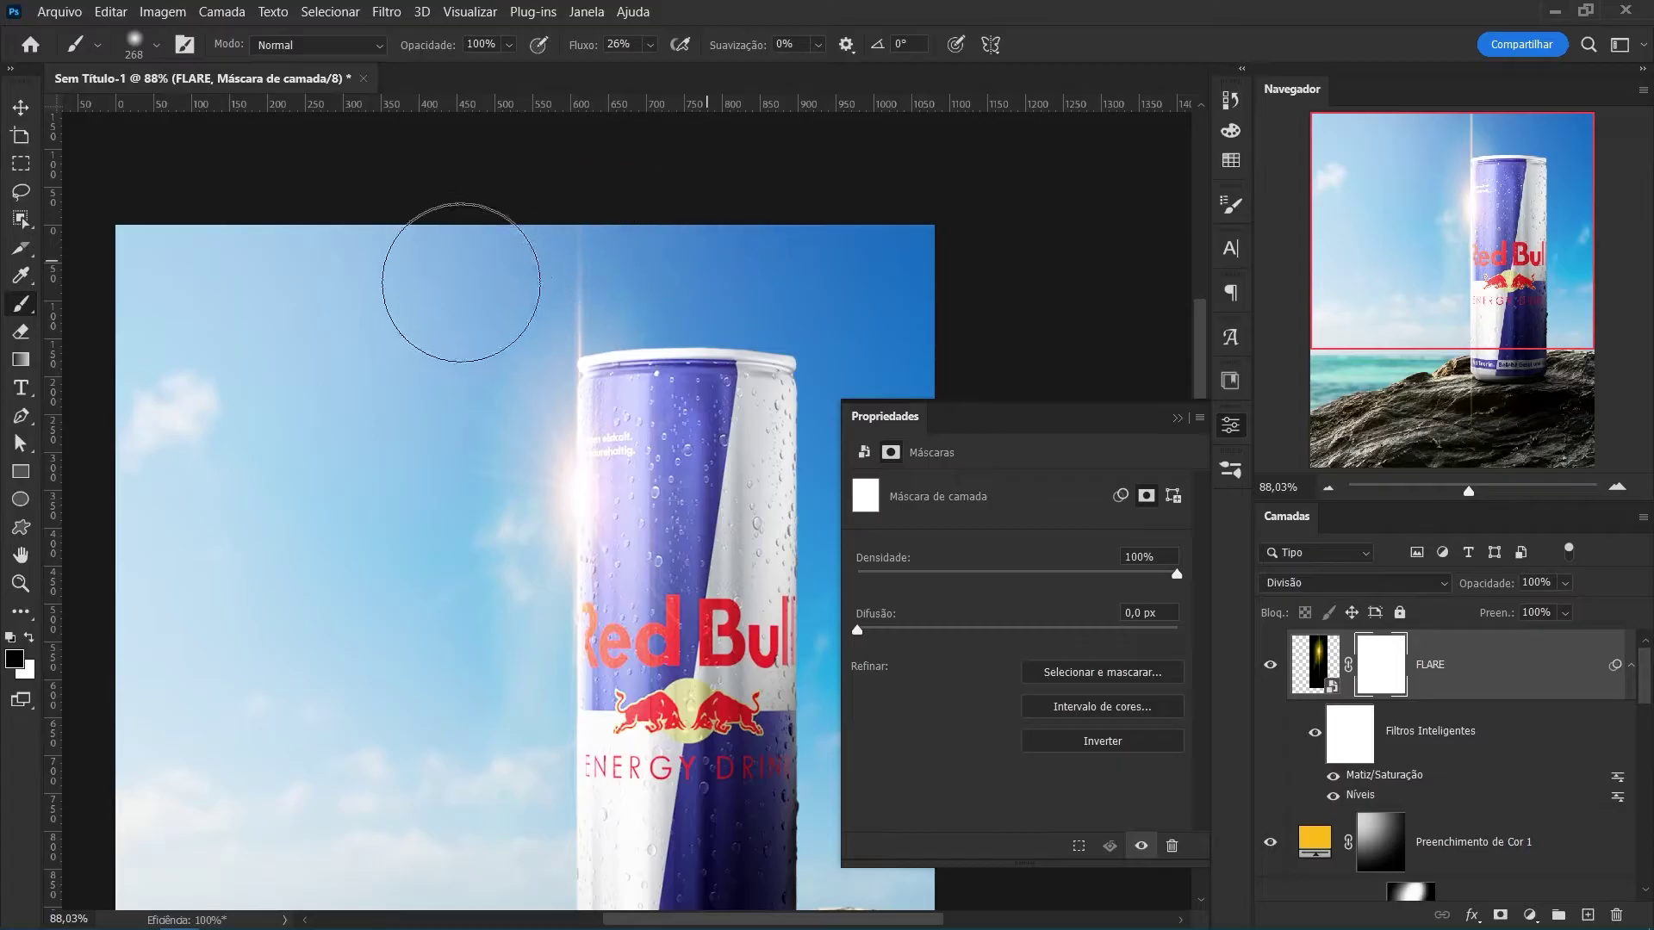
{"action": "mouse_move", "coordinate": [458, 281]}
{"action": "left_mouse_down"}
{"action": "mouse_move", "coordinate": [514, 277]}
{"action": "mouse_move", "coordinate": [602, 386]}
{"action": "left_mouse_up"}
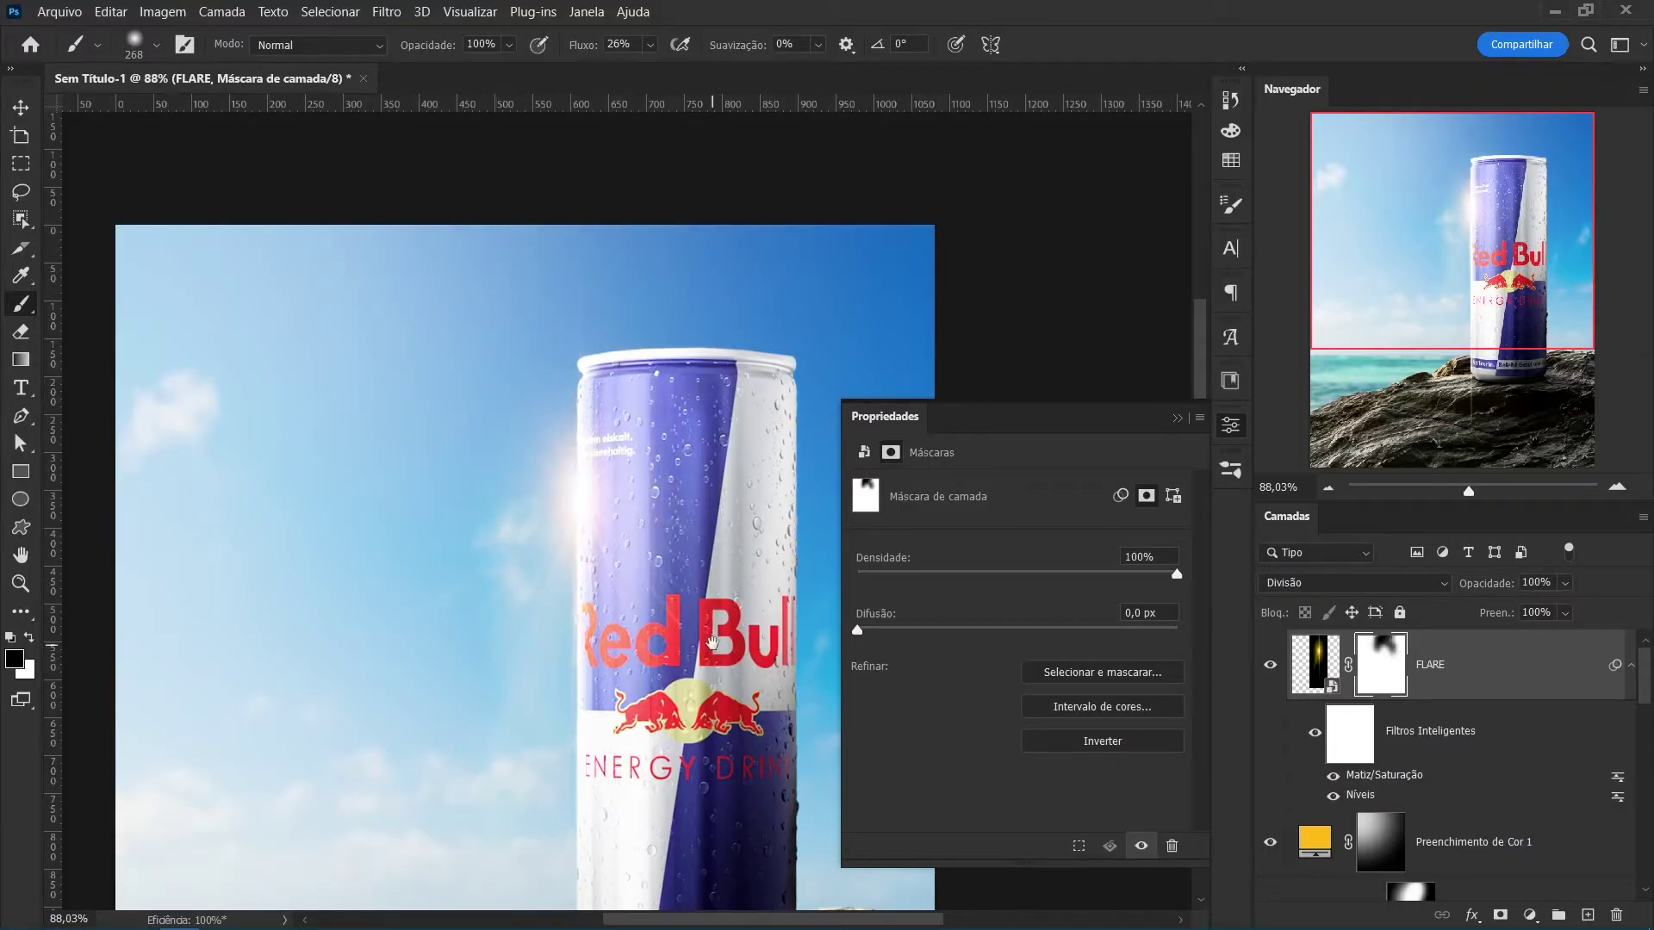
Move the flare up to the can's top-left rim and brush down its glow.
{"action": "scroll", "coordinate": [575, 560], "scroll_direction": "down", "scroll_amount": 3}
{"action": "key", "text": "v"}
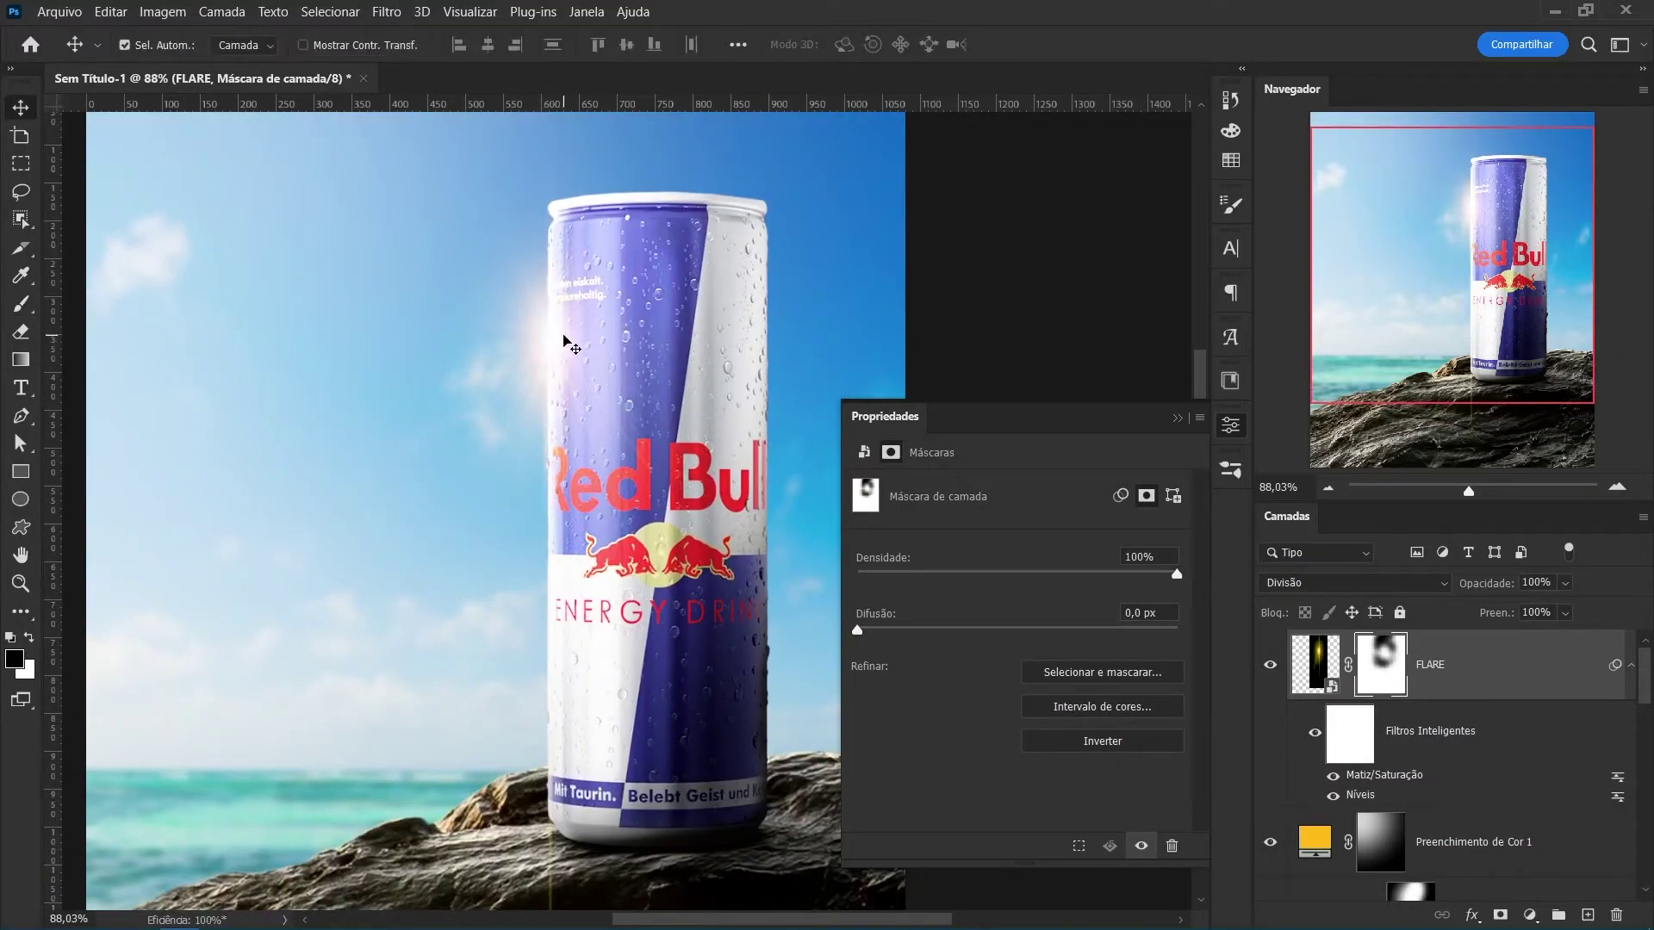
{"action": "left_click_drag", "start_coordinate": [566, 340], "coordinate": [566, 258]}
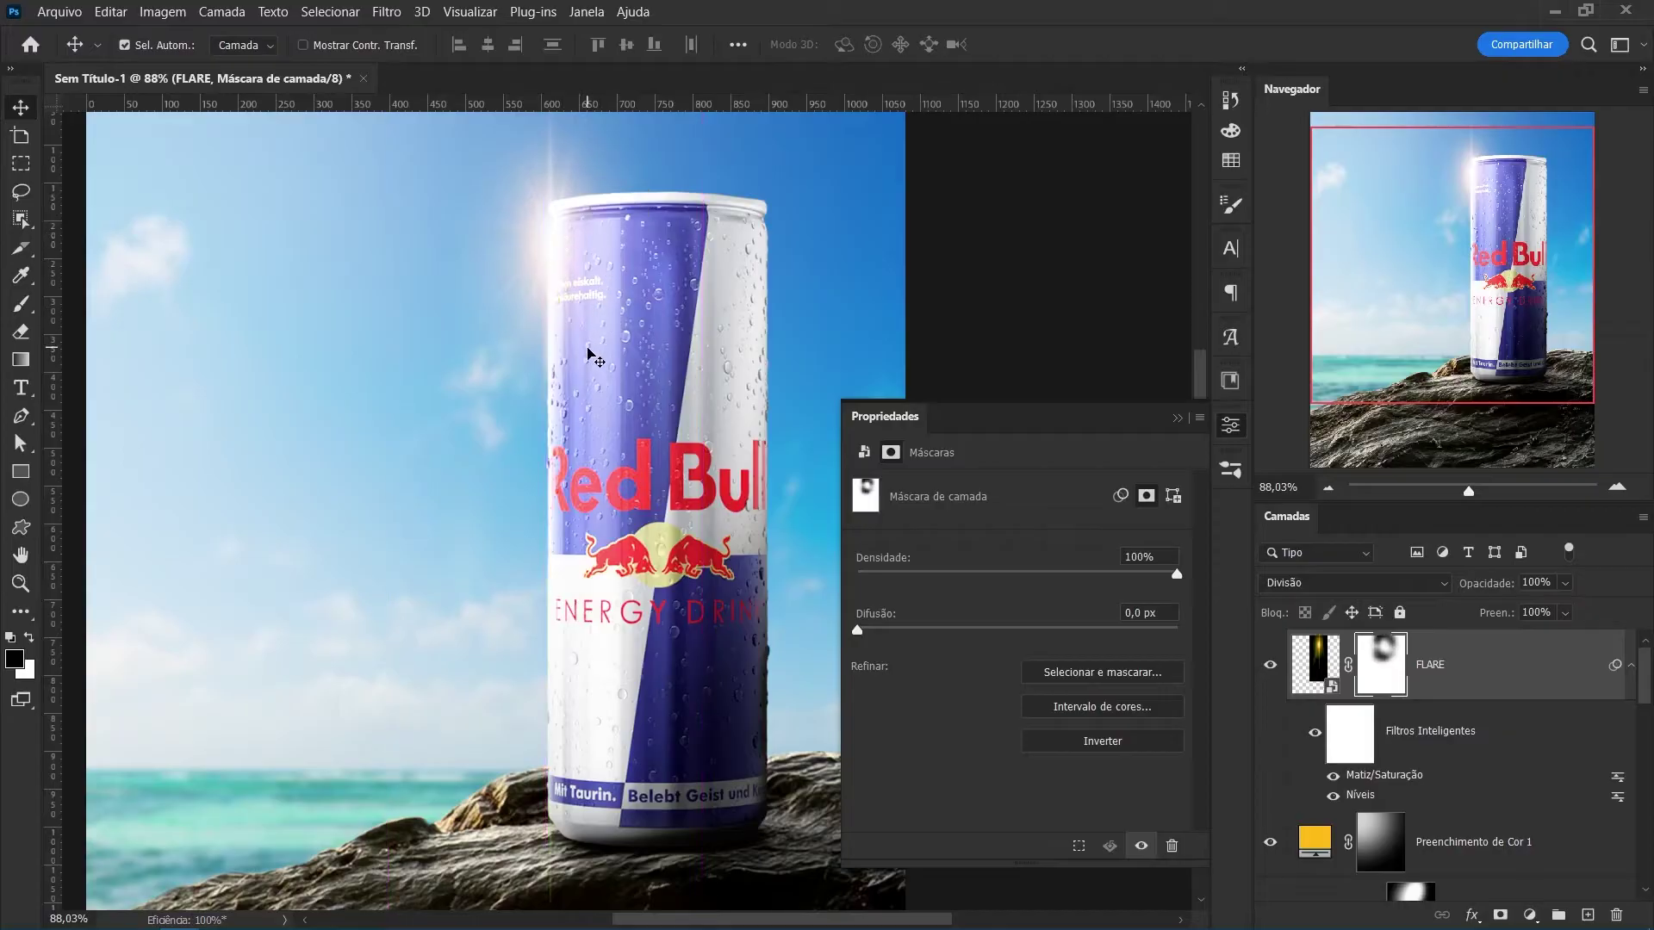
{"action": "scroll", "coordinate": [603, 301], "scroll_direction": "up", "scroll_amount": 2}
{"action": "key", "text": "b"}
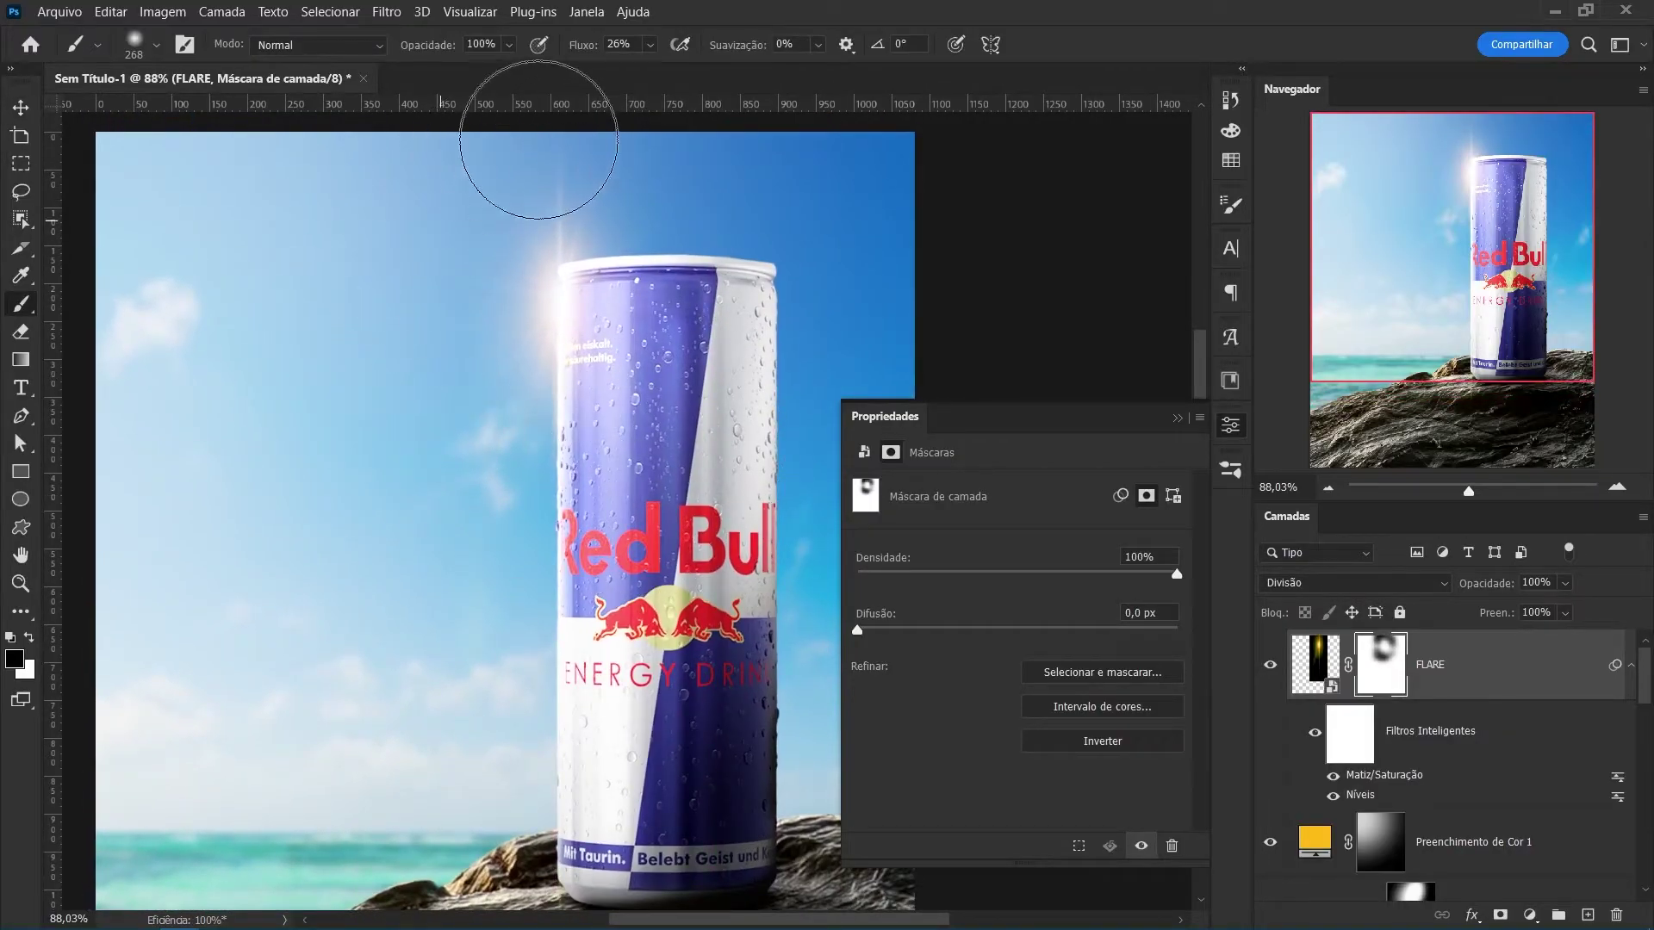
{"action": "left_click_drag", "start_coordinate": [551, 143], "coordinate": [700, 342]}
{"action": "key", "text": "z"}
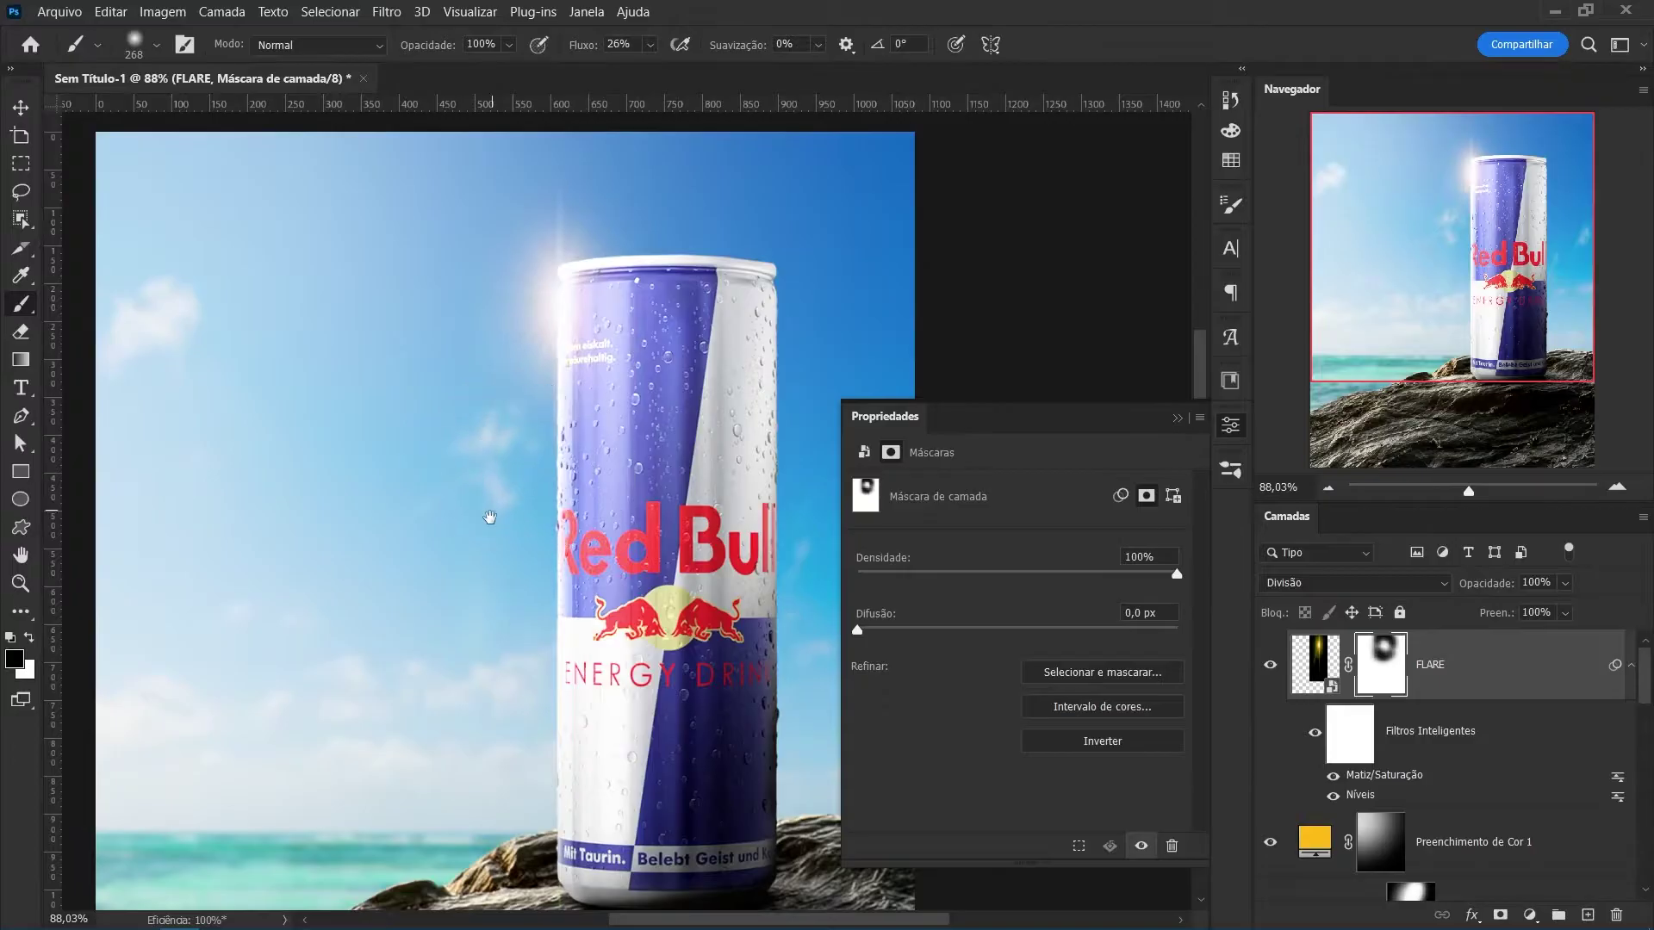
{"action": "mouse_move", "coordinate": [488, 517]}
{"action": "left_mouse_down"}
{"action": "mouse_move", "coordinate": [517, 527]}
{"action": "mouse_move", "coordinate": [586, 688]}
{"action": "left_mouse_up"}
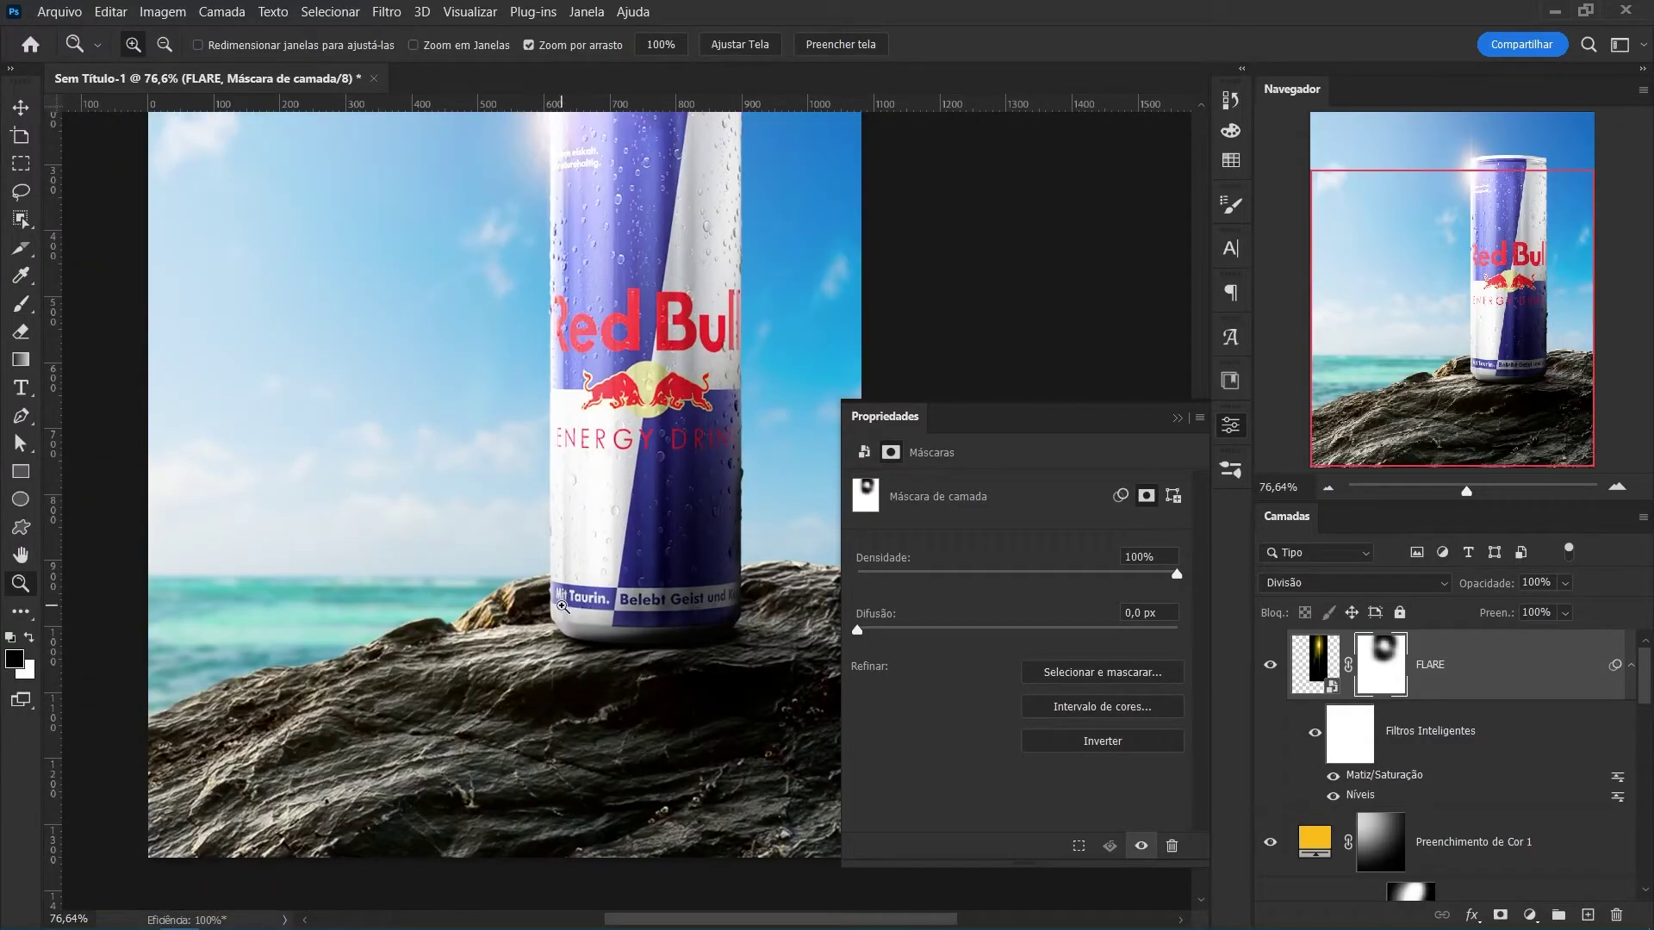
{"action": "left_click_drag", "start_coordinate": [498, 549], "coordinate": [499, 544]}
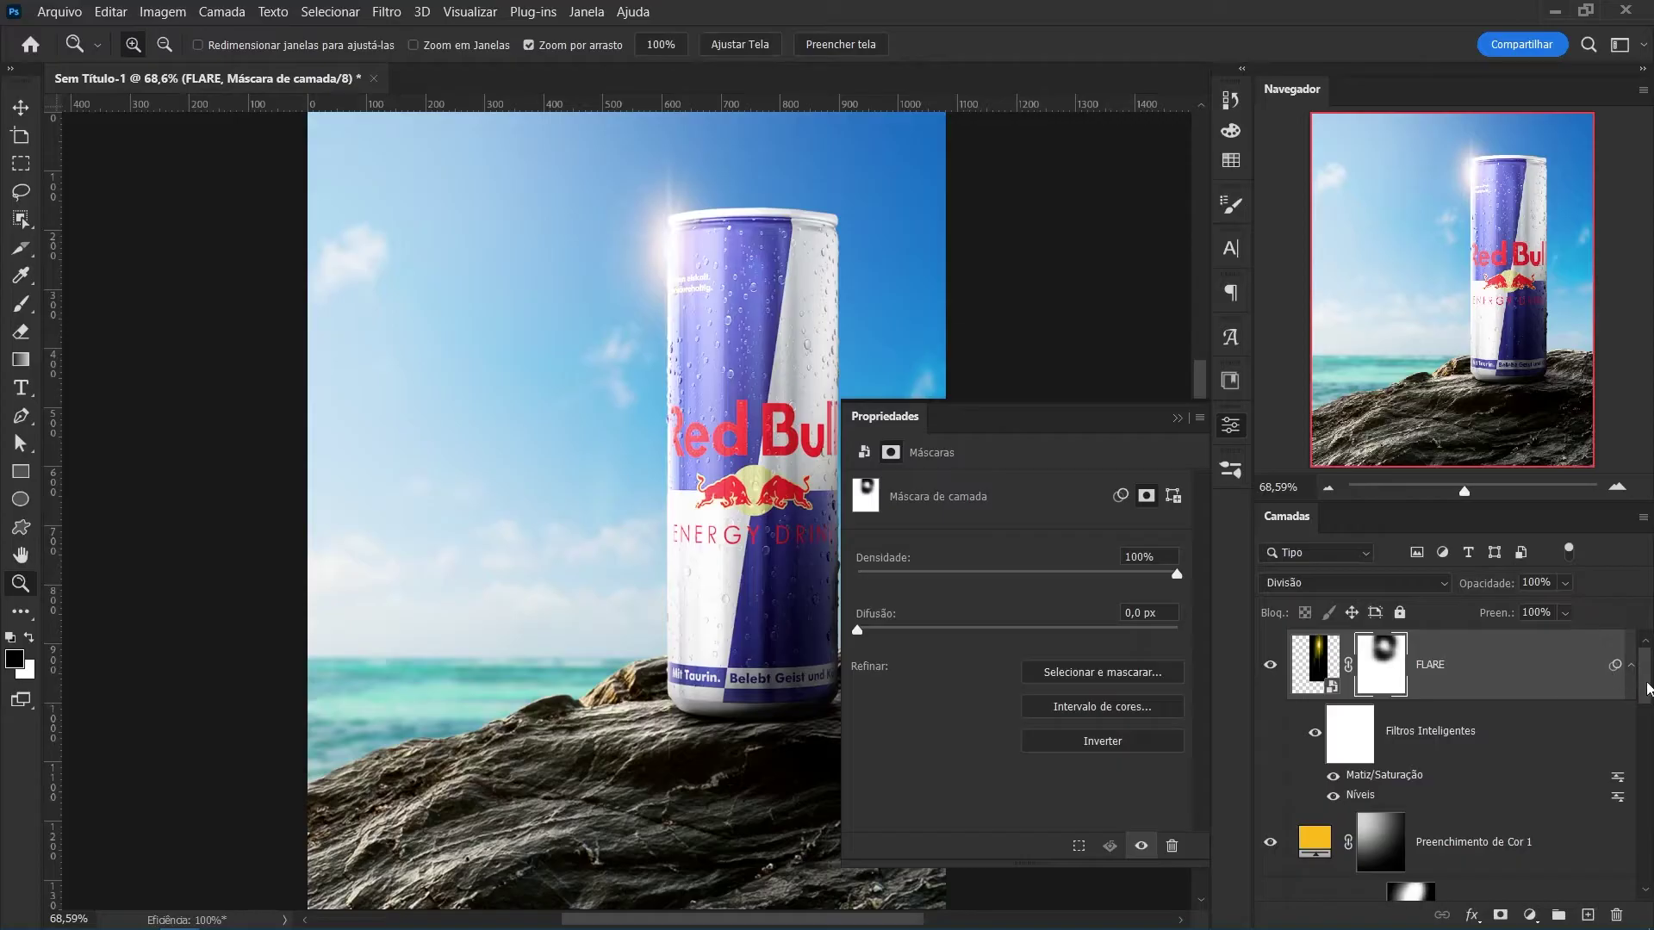
{"action": "key", "text": "ctrl+2"}
Add a Curvas layer bowed downward with white output at 144 to darken the scene.
{"action": "left_click", "coordinate": [1531, 917]}
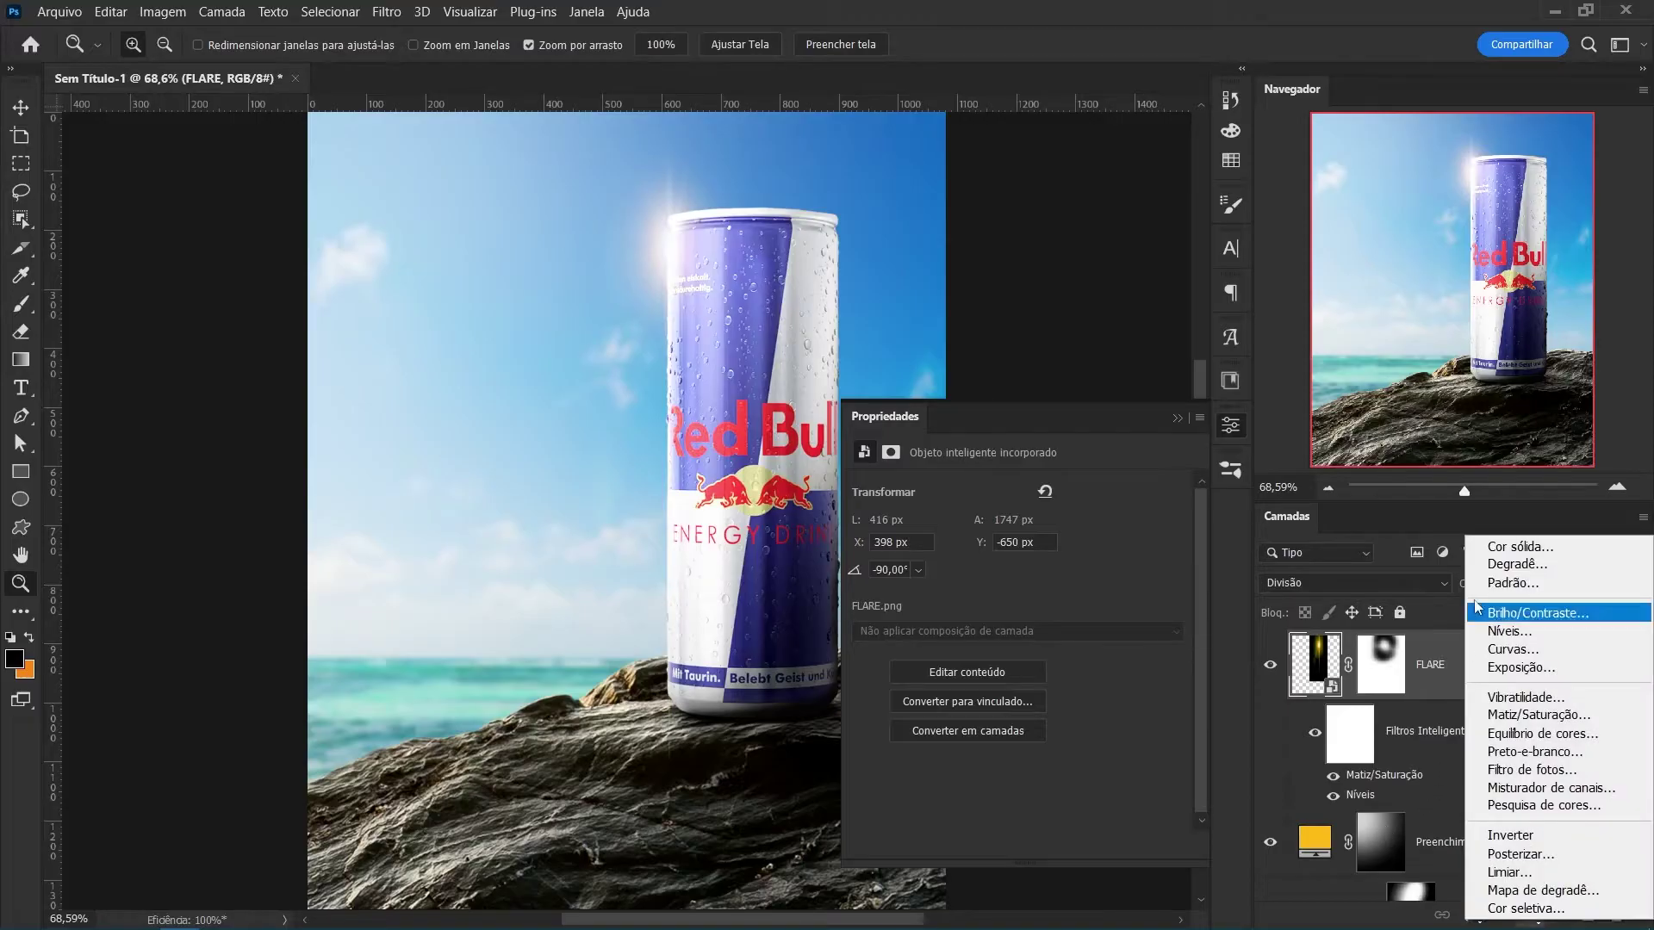
{"action": "left_click", "coordinate": [1520, 650]}
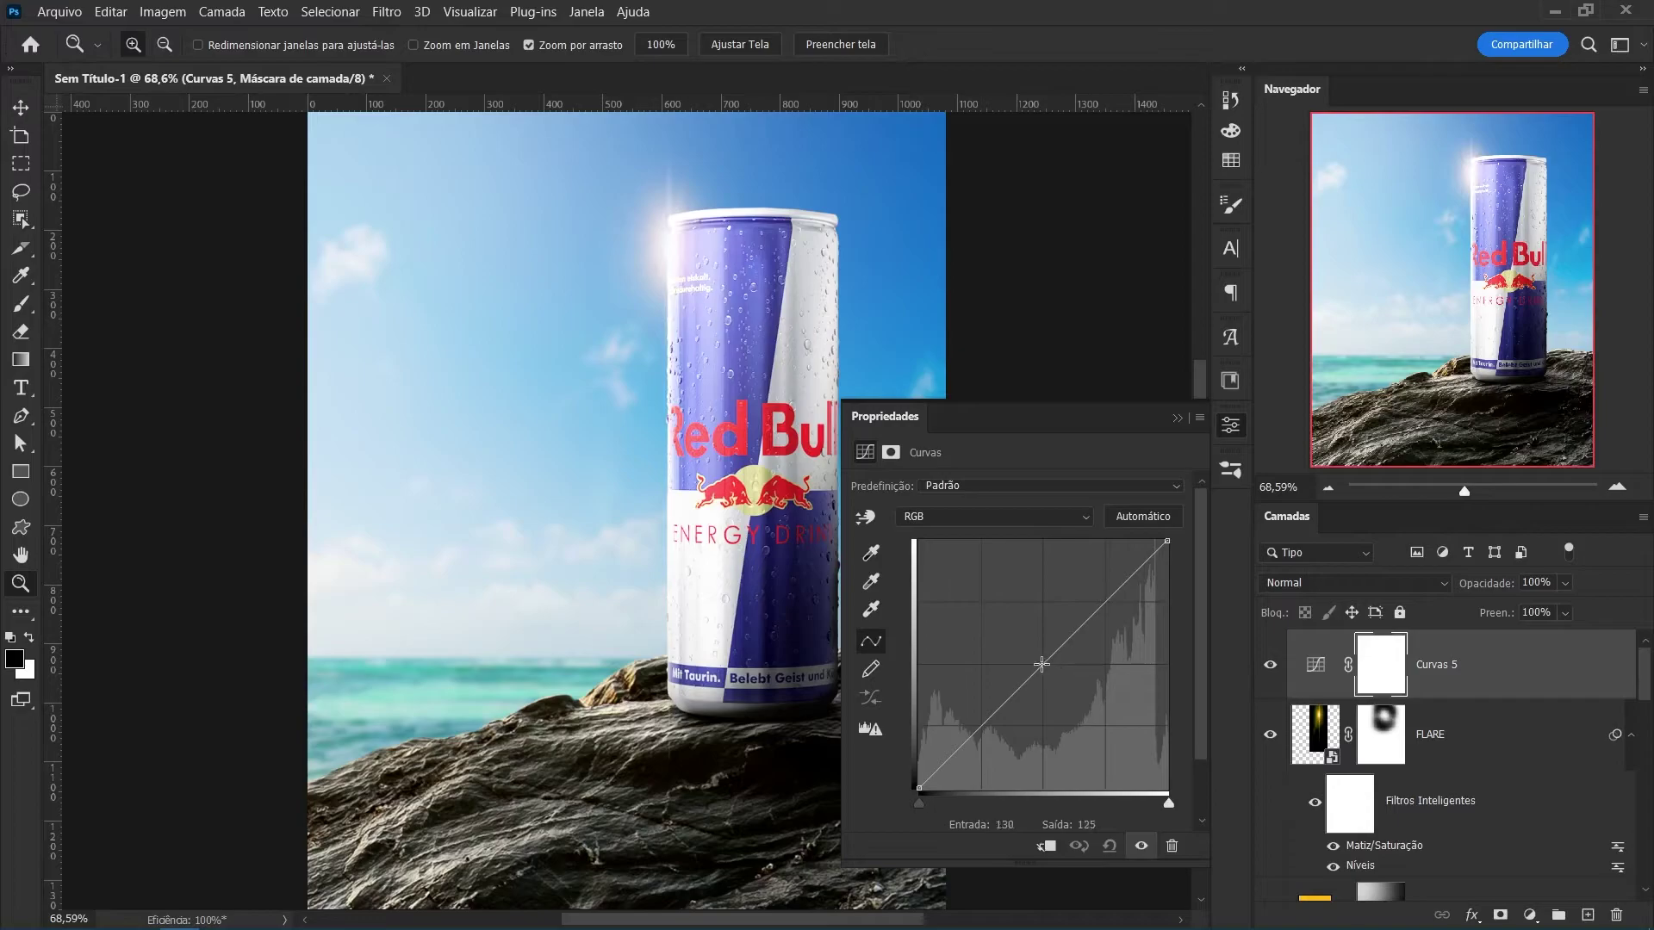
{"action": "left_click_drag", "start_coordinate": [1041, 664], "coordinate": [1067, 731]}
{"action": "left_click_drag", "start_coordinate": [1170, 541], "coordinate": [1167, 641]}
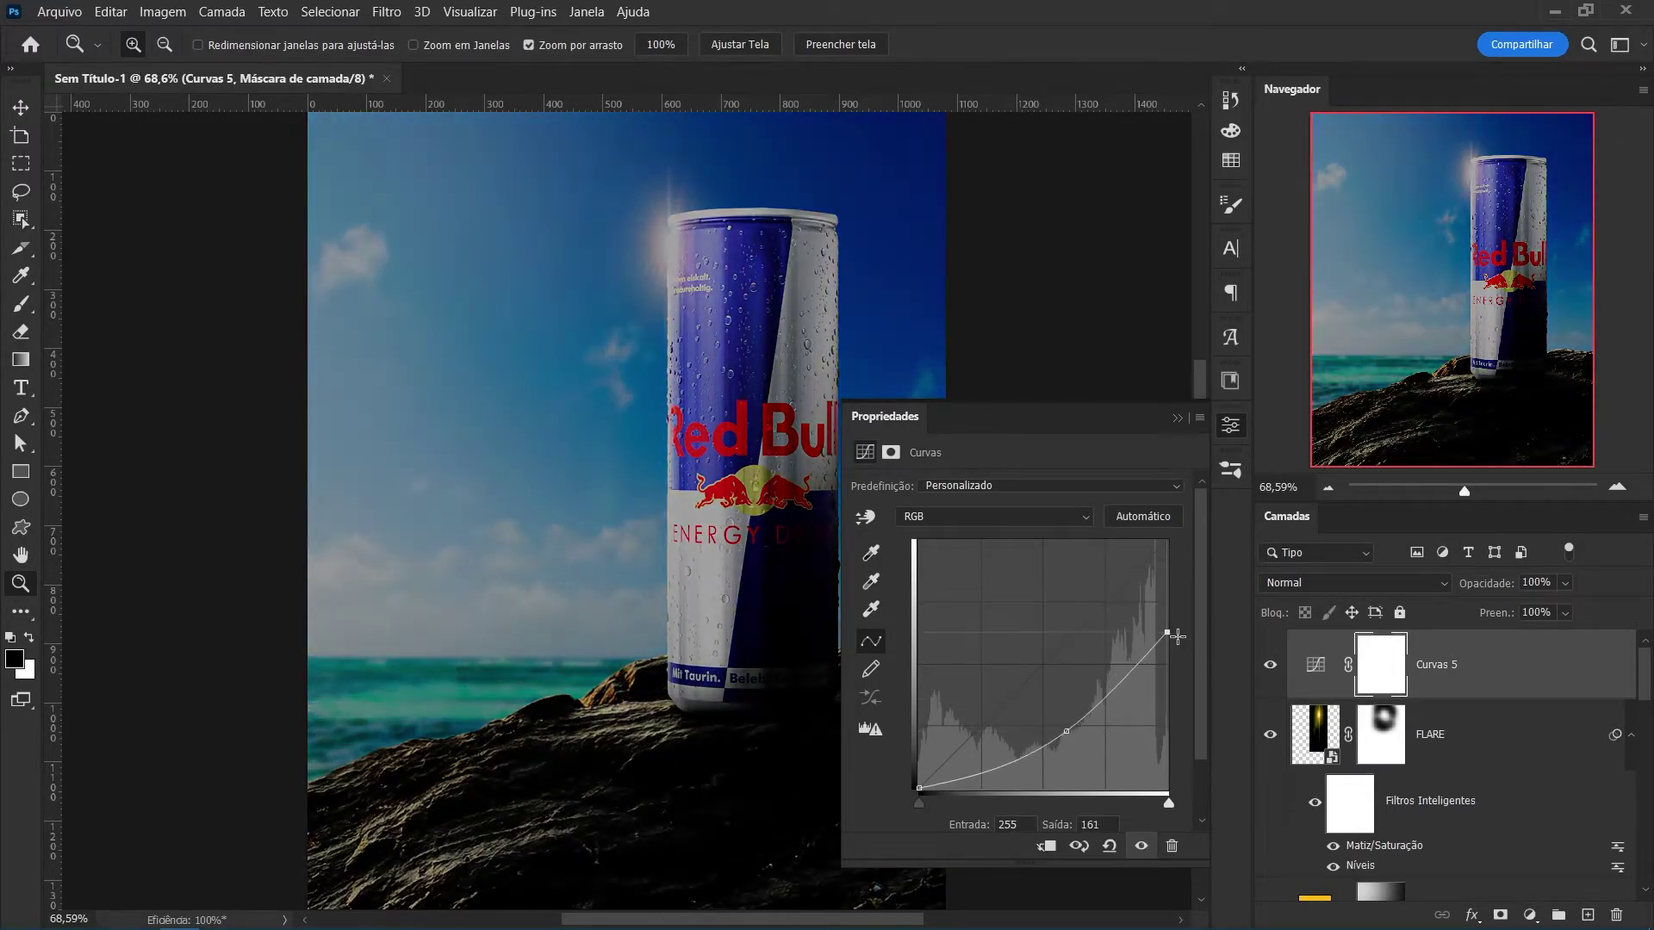
{"action": "left_click_drag", "start_coordinate": [1068, 732], "coordinate": [1063, 752]}
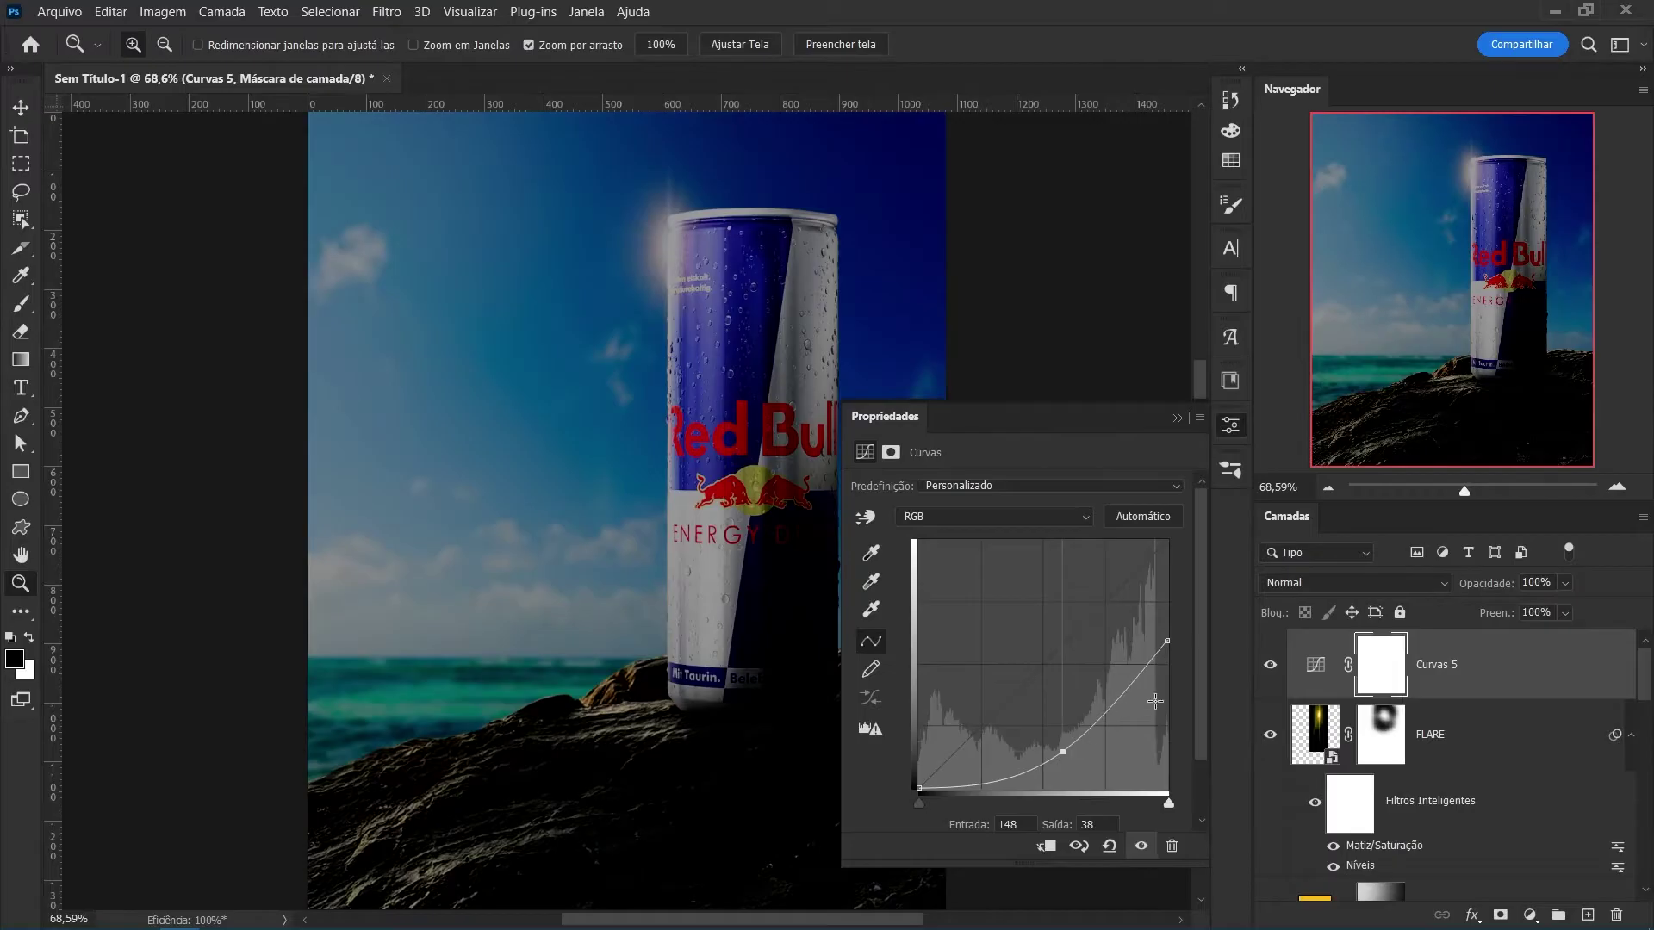
{"action": "left_click_drag", "start_coordinate": [1167, 652], "coordinate": [1167, 659]}
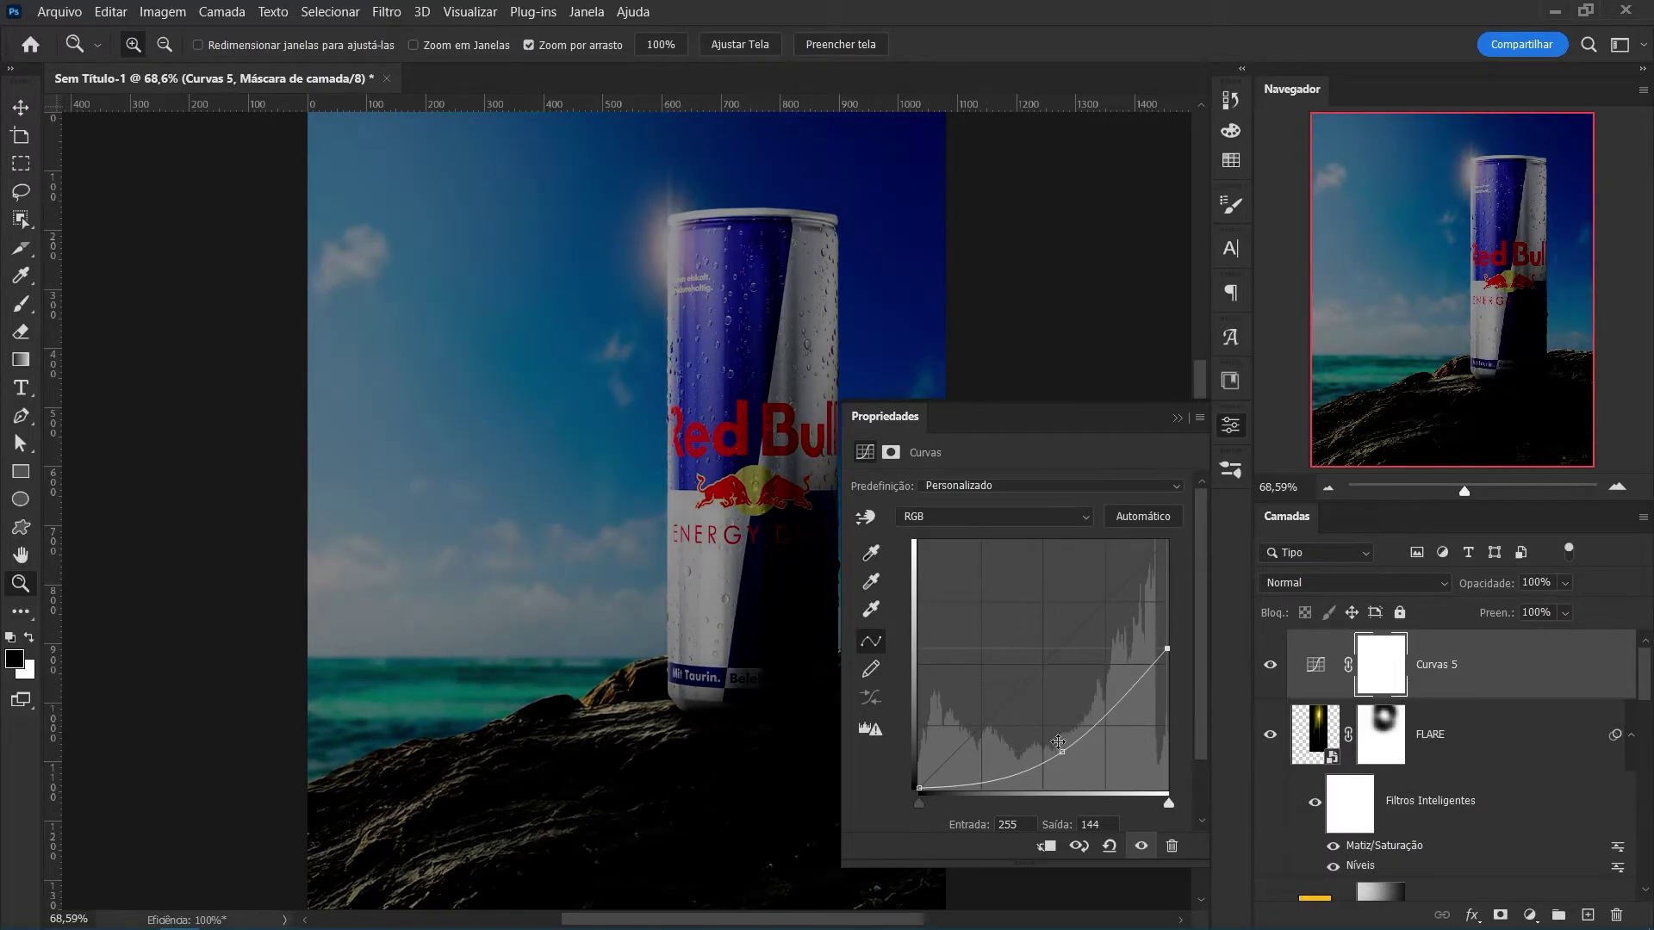
Draw a gradient on the Curvas 5 mask so the darkening affects only the foreground rock.
{"action": "left_click", "coordinate": [1376, 673]}
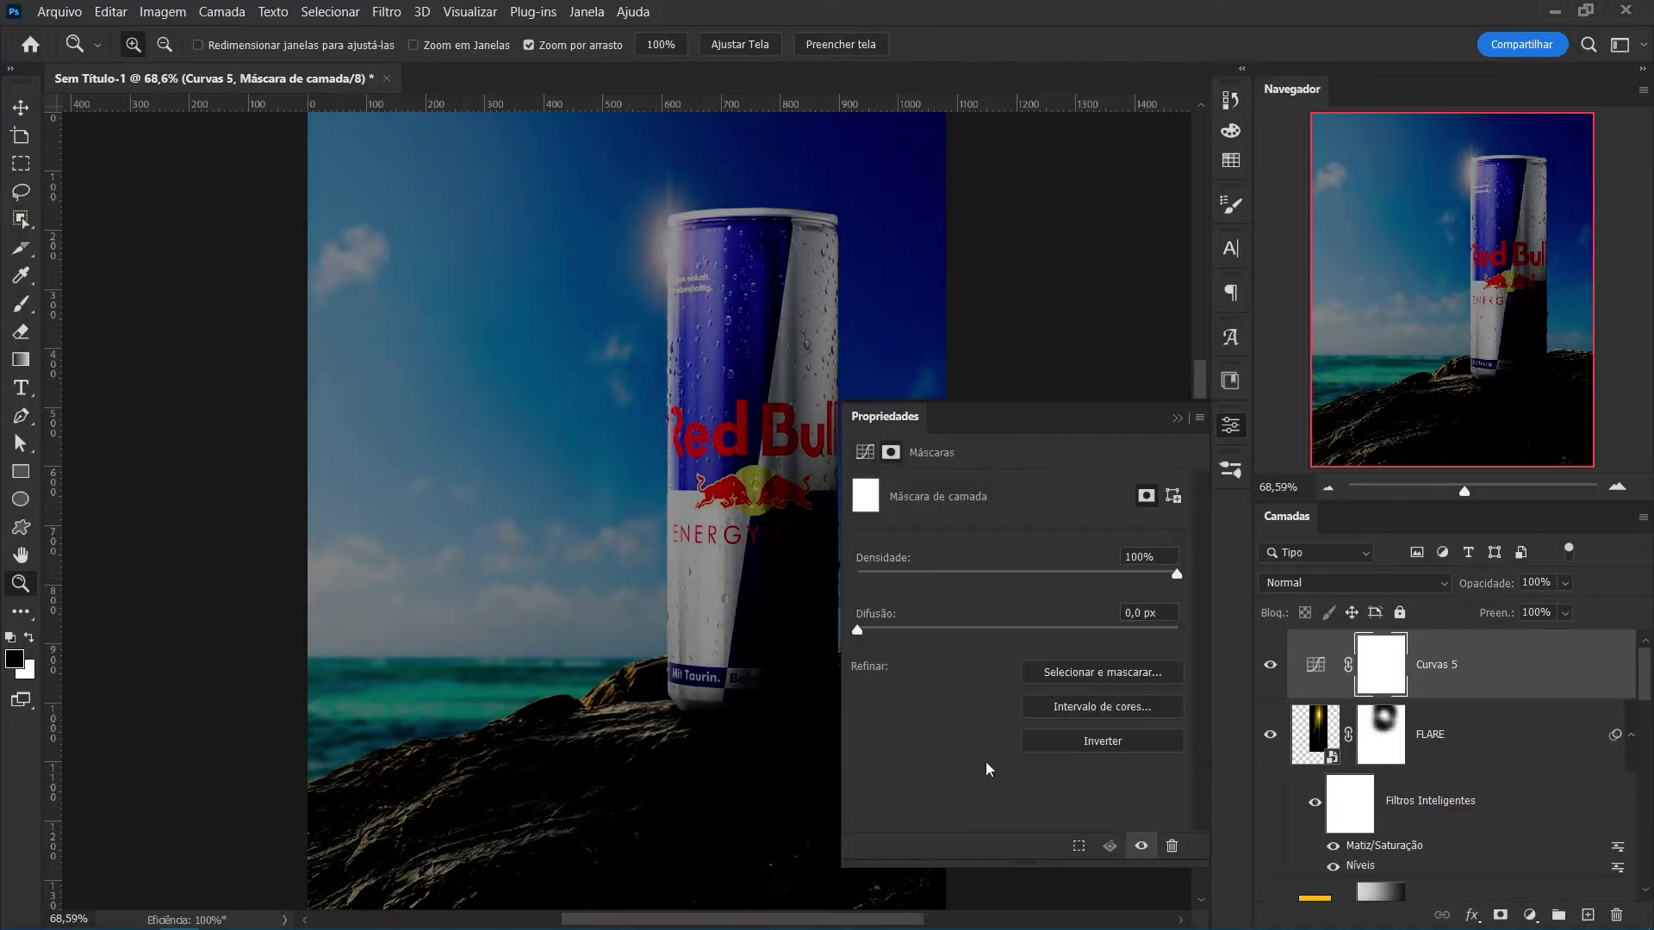
{"action": "left_click_drag", "start_coordinate": [706, 732], "coordinate": [670, 605]}
{"action": "key", "text": "g"}
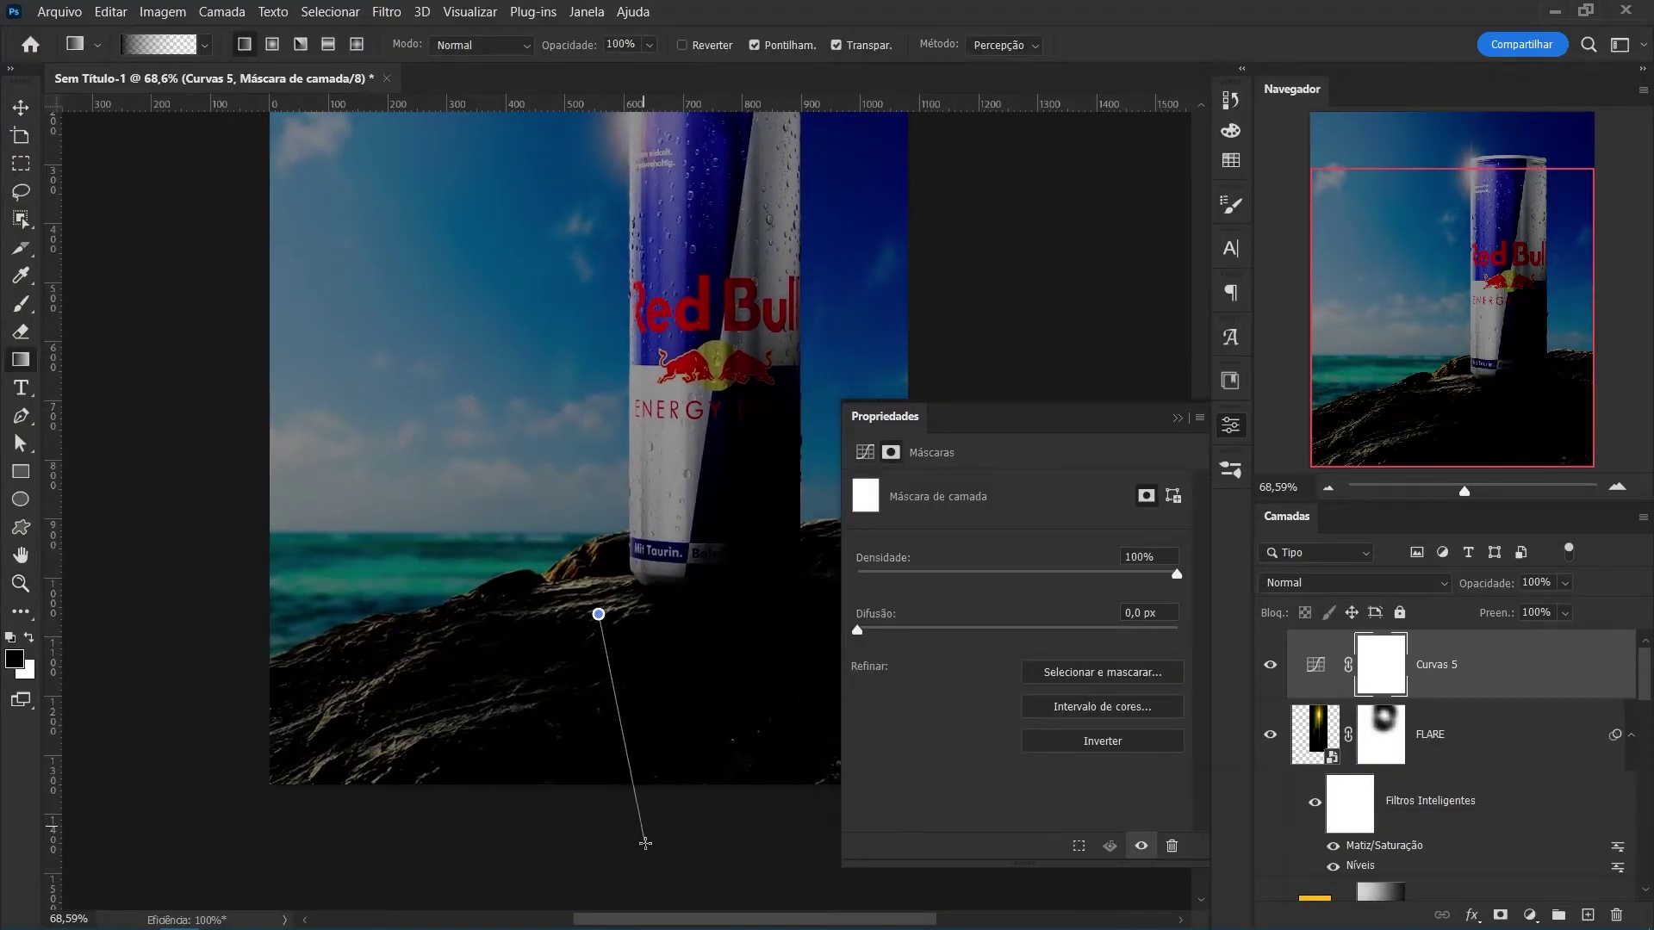
{"action": "left_click_drag", "start_coordinate": [645, 843], "coordinate": [648, 849]}
{"action": "key", "text": "b"}
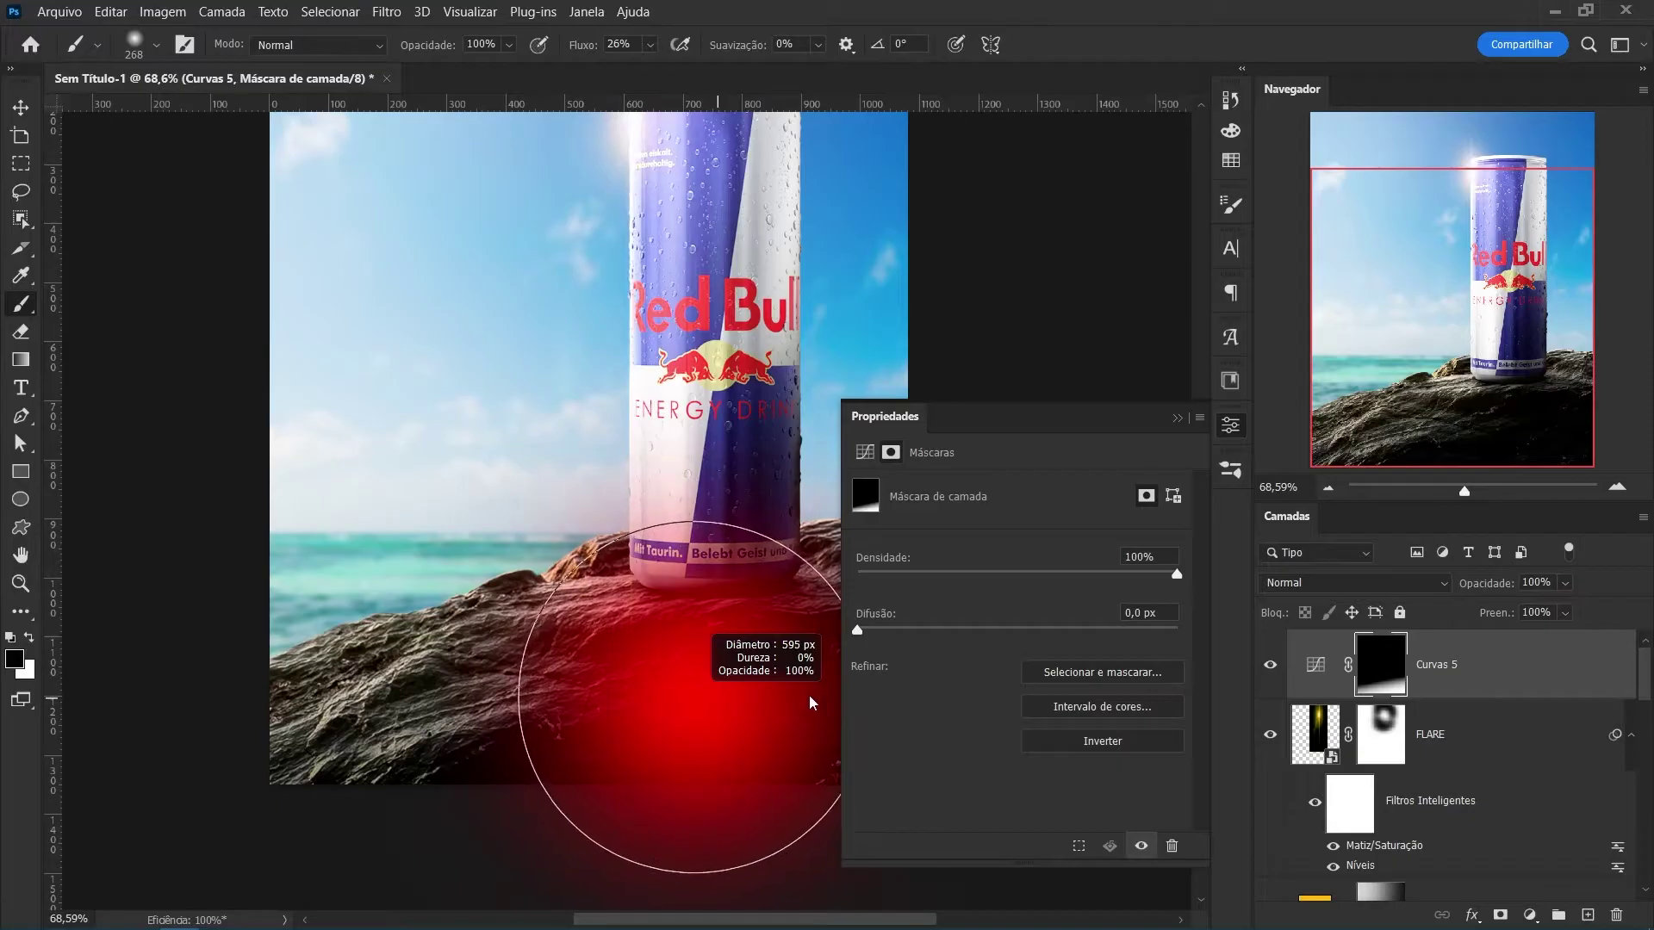
{"action": "key", "text": "z"}
{"action": "left_click_drag", "start_coordinate": [670, 637], "coordinate": [603, 638]}
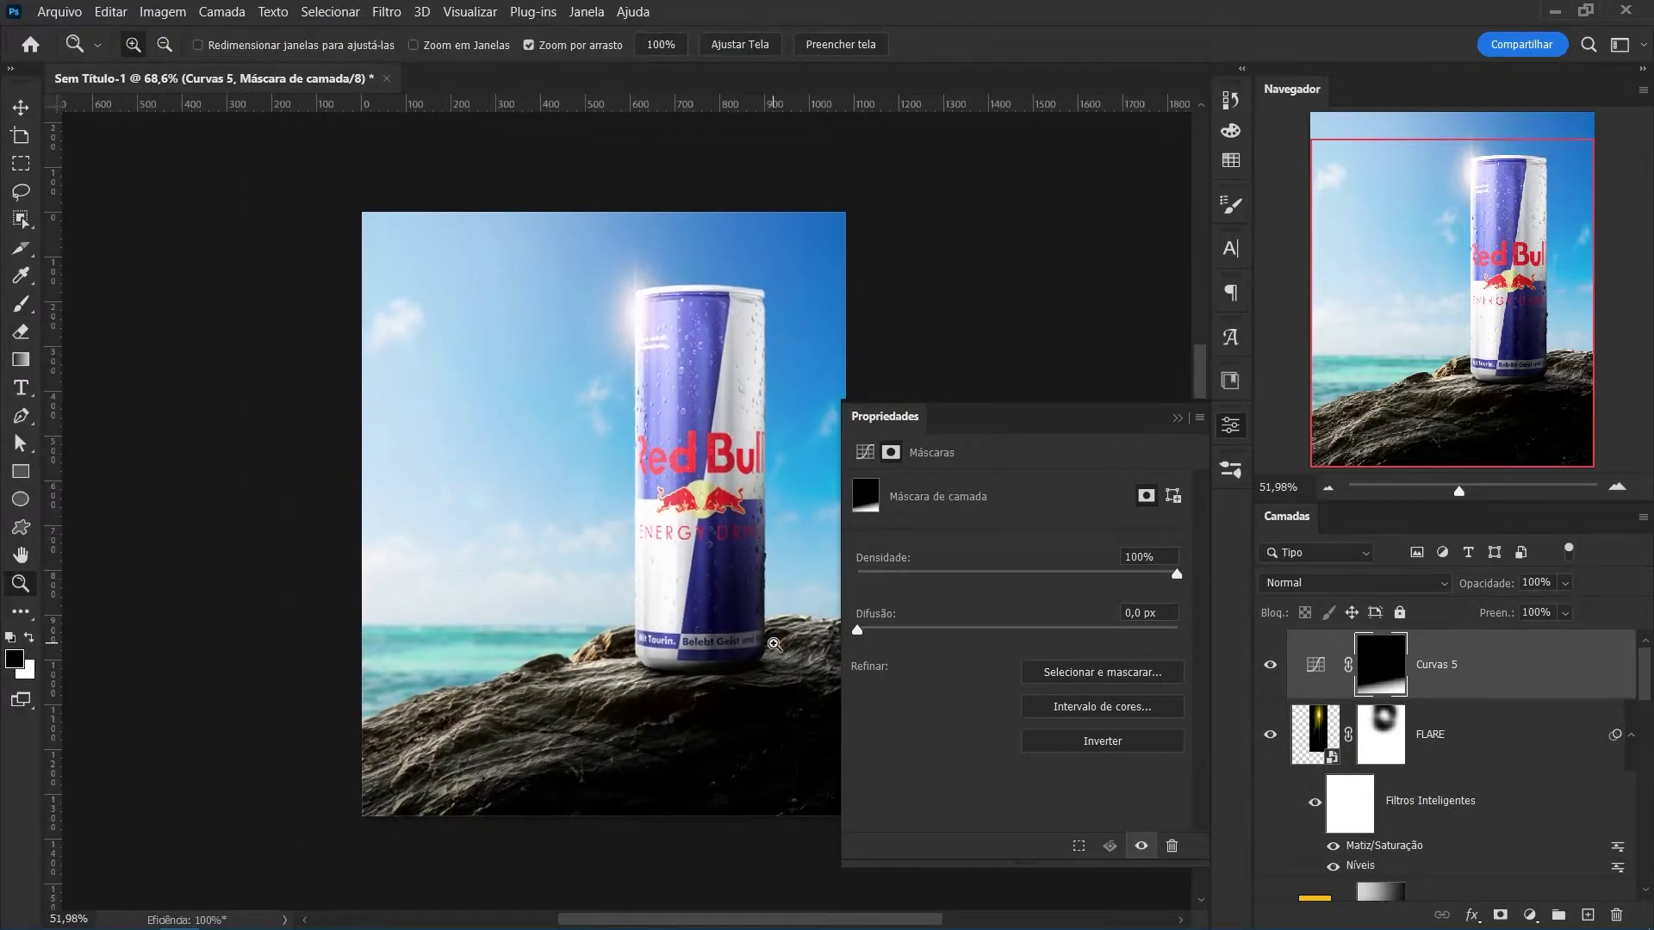
{"action": "left_click", "coordinate": [1176, 418]}
Toggle the Curvas 5 layer off and on to compare the darkening.
{"action": "left_click", "coordinate": [1271, 665]}
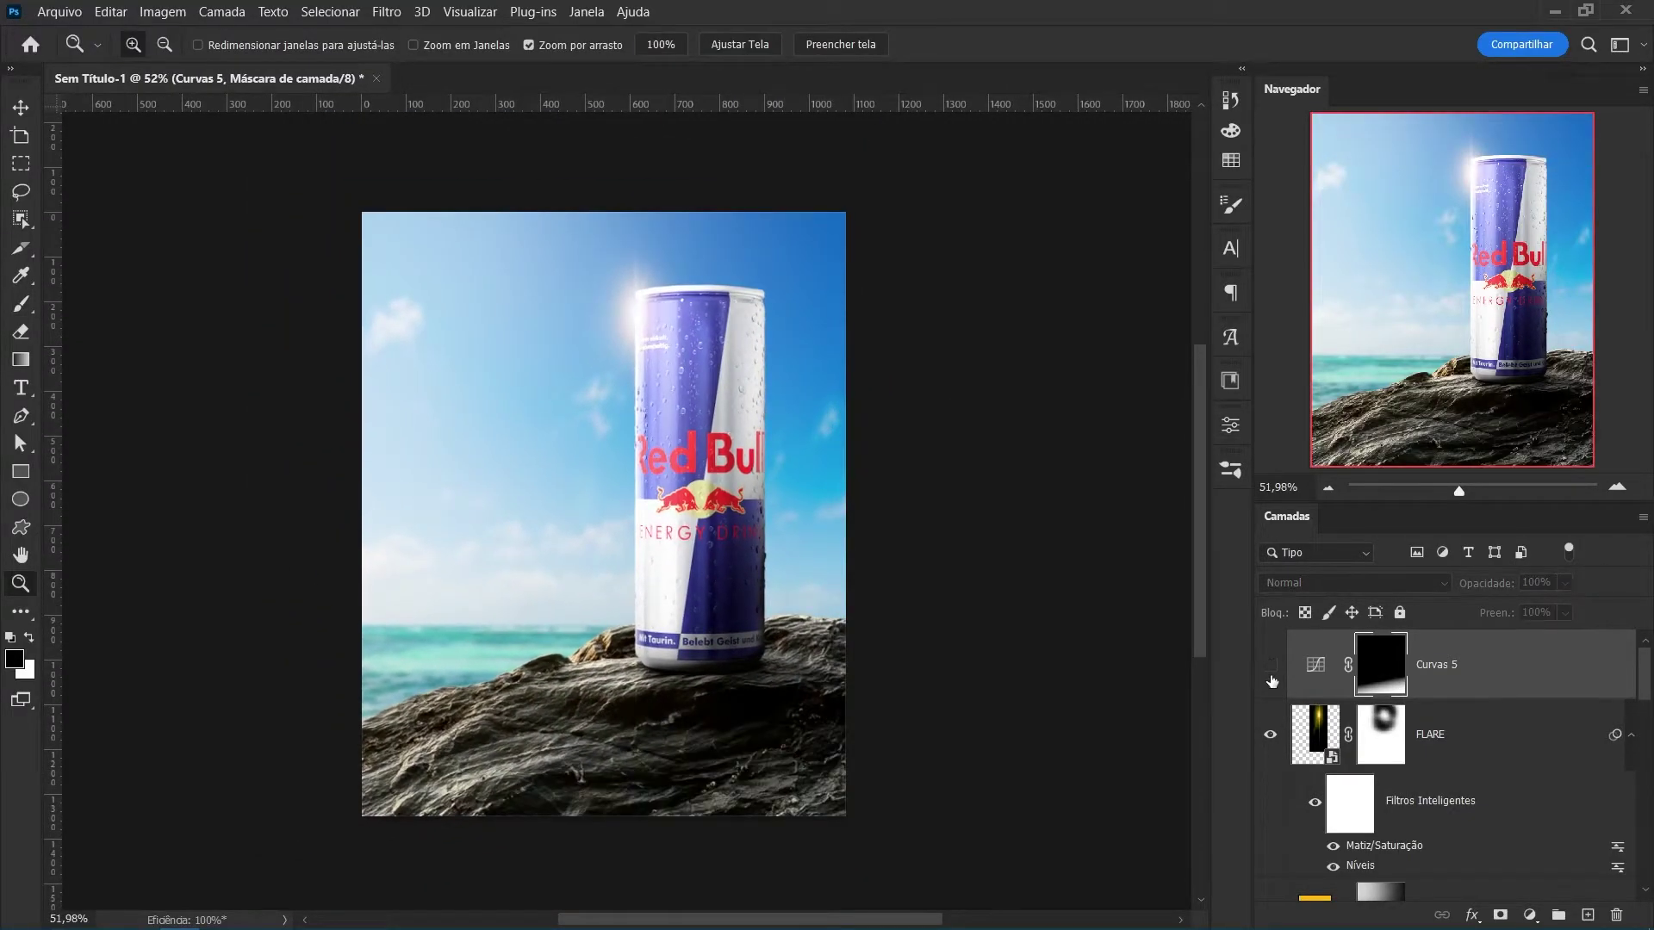
{"action": "left_click", "coordinate": [1268, 666]}
{"action": "left_click", "coordinate": [1272, 665]}
{"action": "left_click", "coordinate": [1270, 665]}
{"action": "left_click_drag", "start_coordinate": [692, 717], "coordinate": [789, 640]}
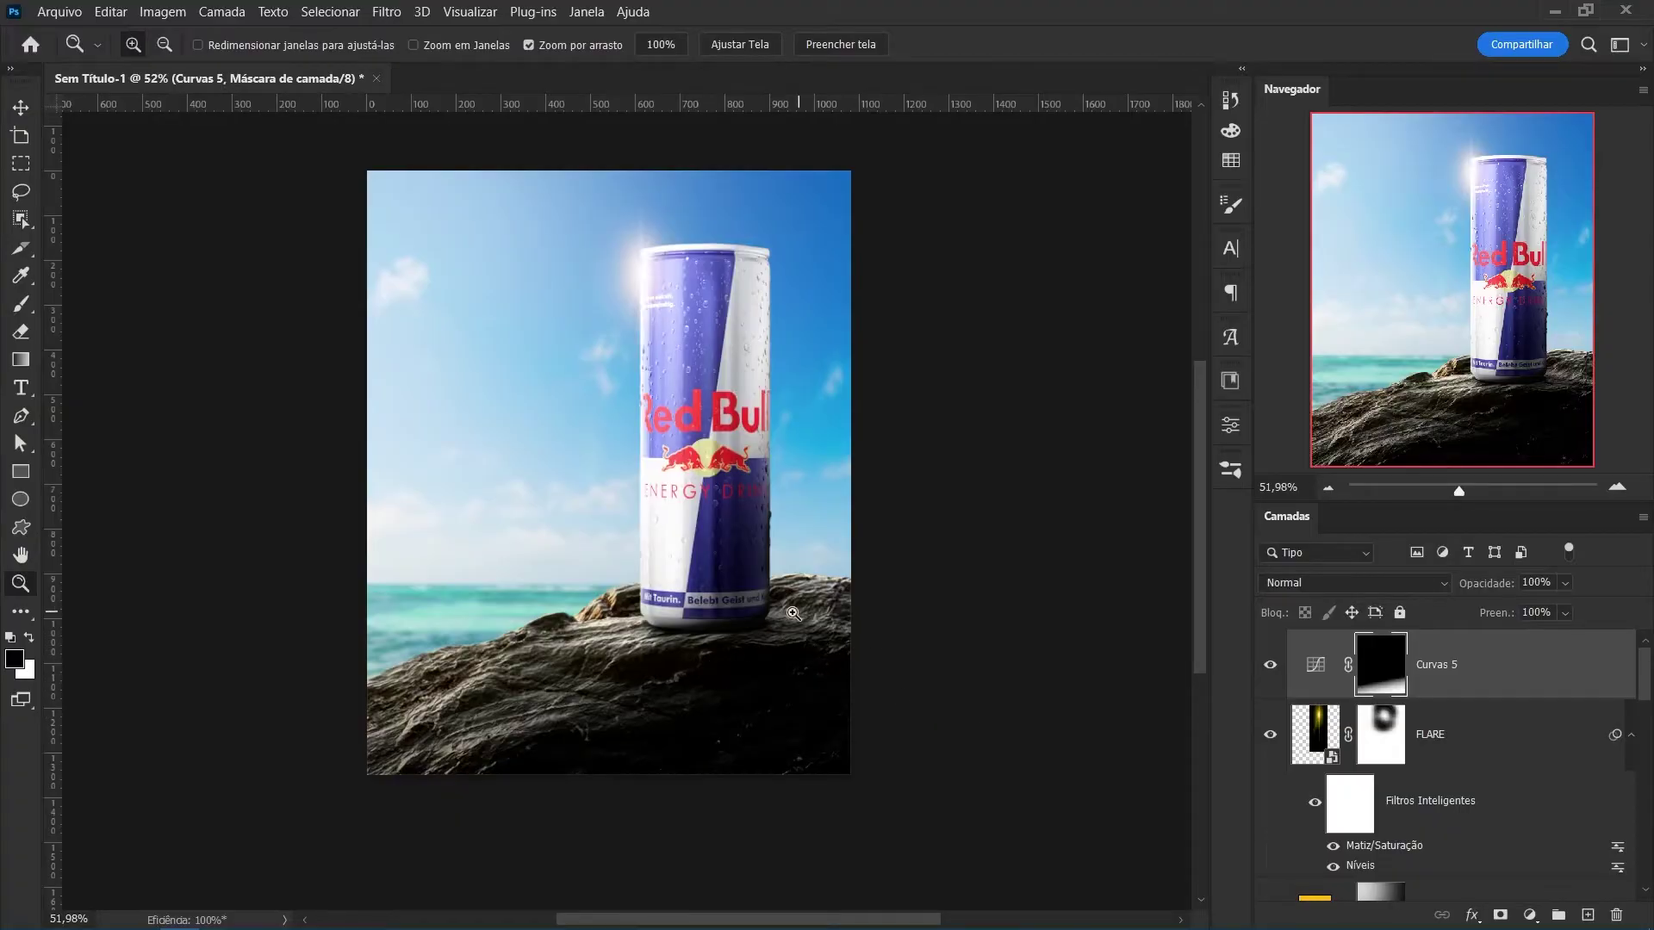
{"action": "left_click_drag", "start_coordinate": [743, 560], "coordinate": [772, 556]}
{"action": "left_click_drag", "start_coordinate": [852, 616], "coordinate": [801, 616]}
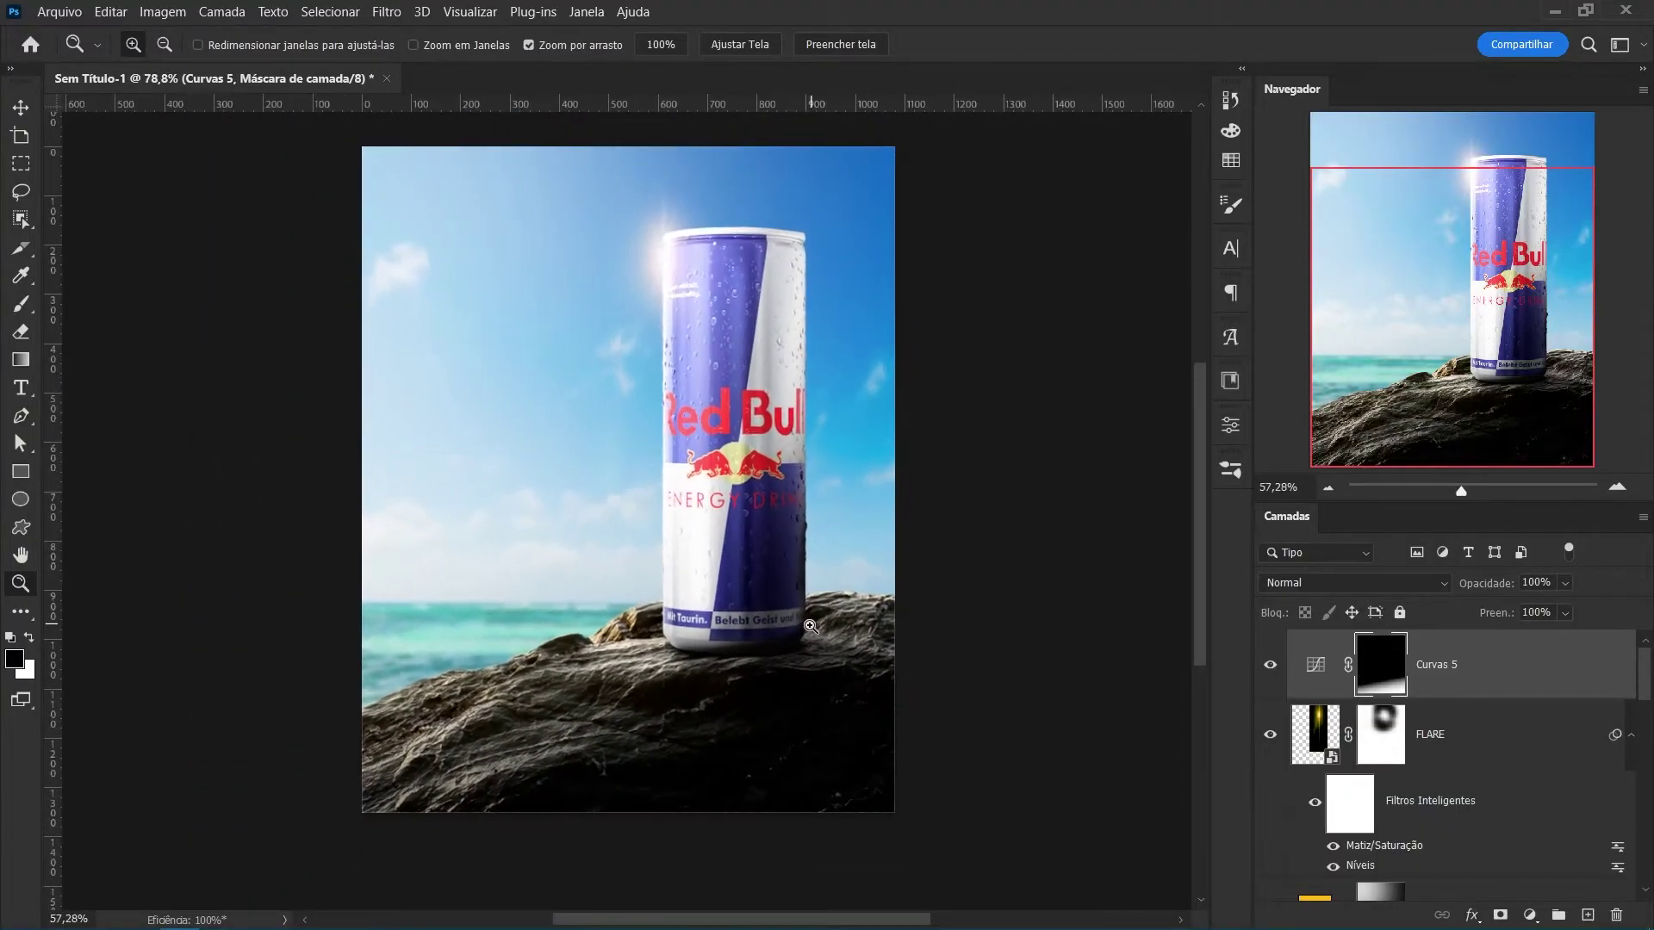
Add a solid colour fill layer set to grey 878787.
{"action": "left_click", "coordinate": [1530, 914]}
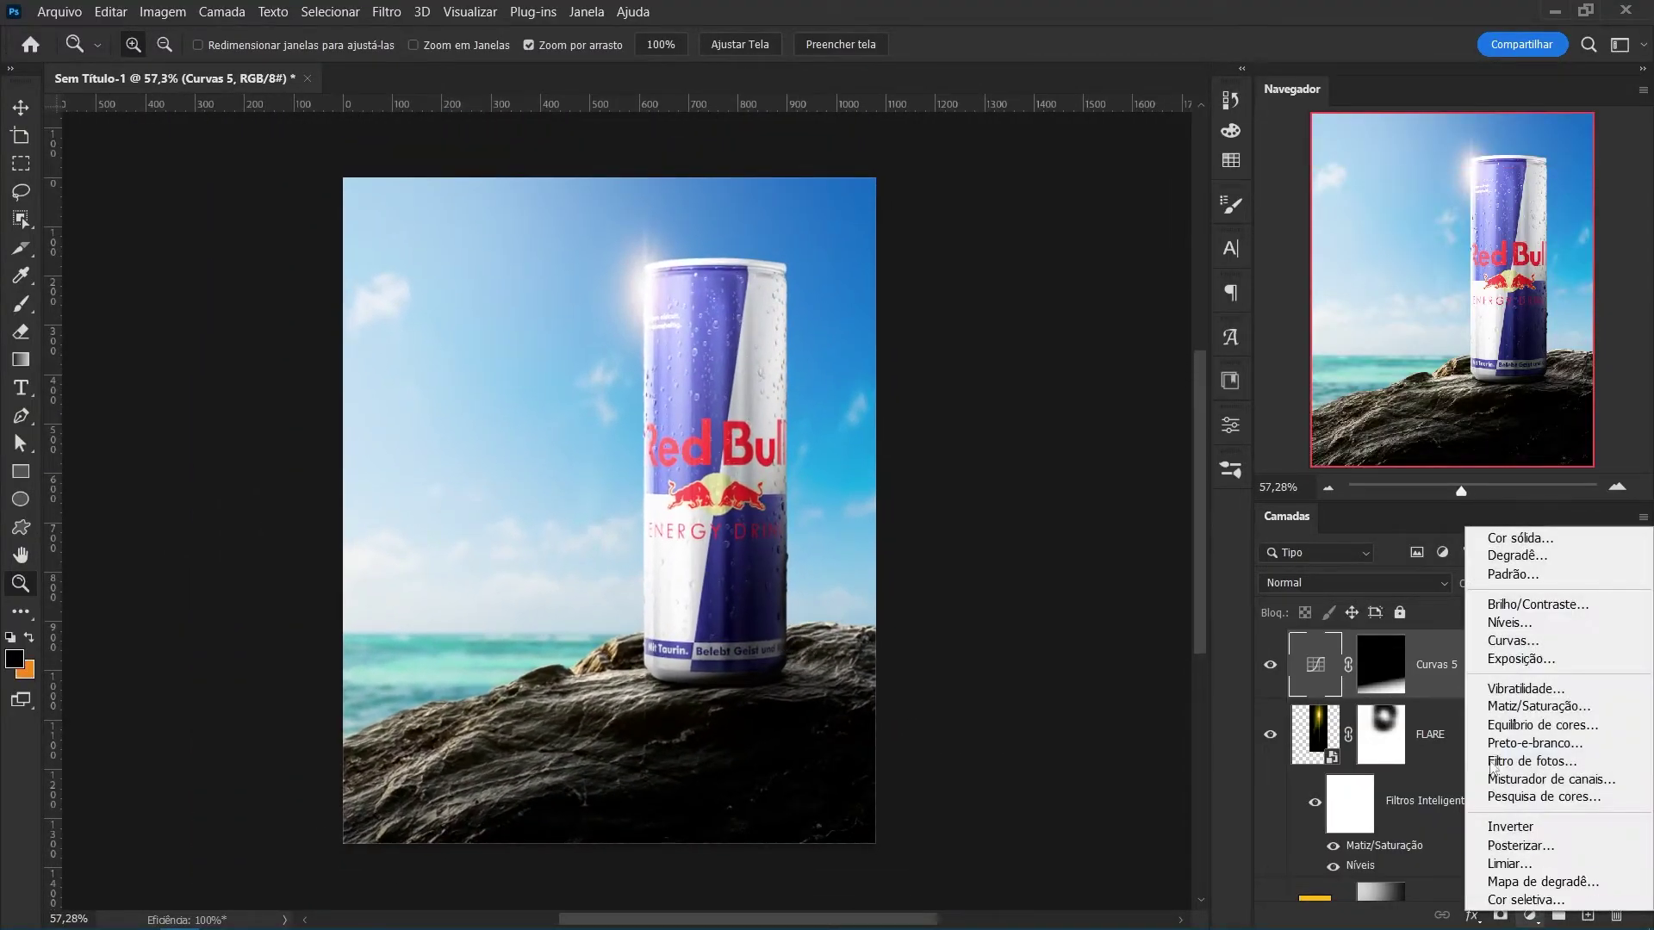
{"action": "left_click", "coordinate": [1521, 538]}
{"action": "type", "text": "878787"}
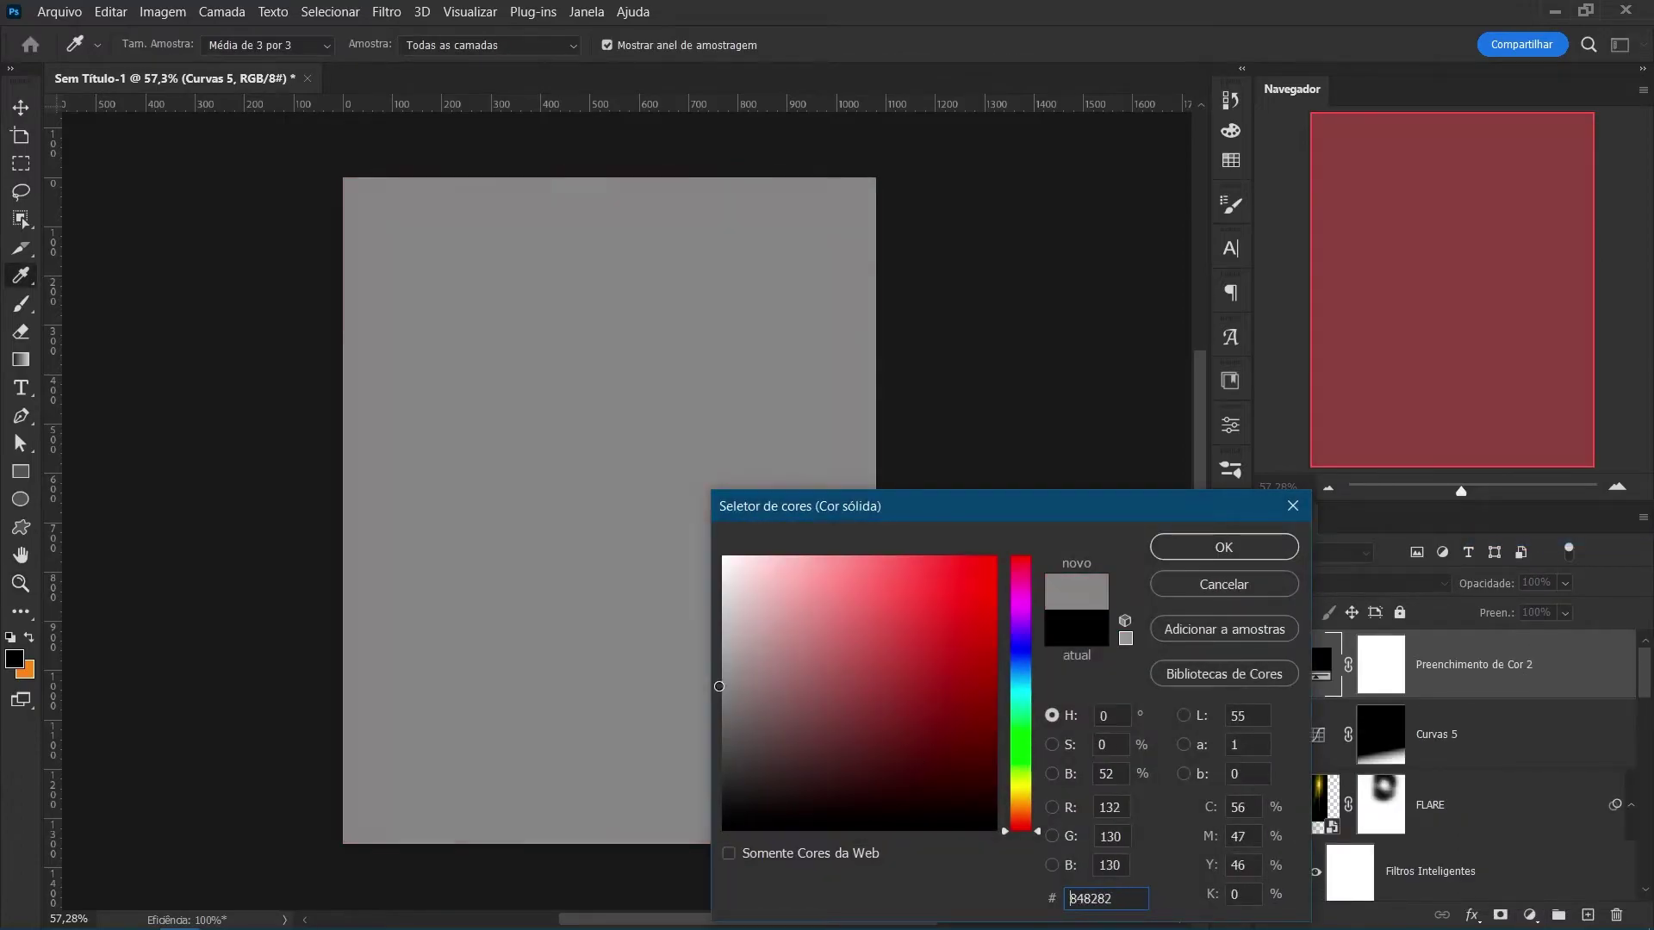
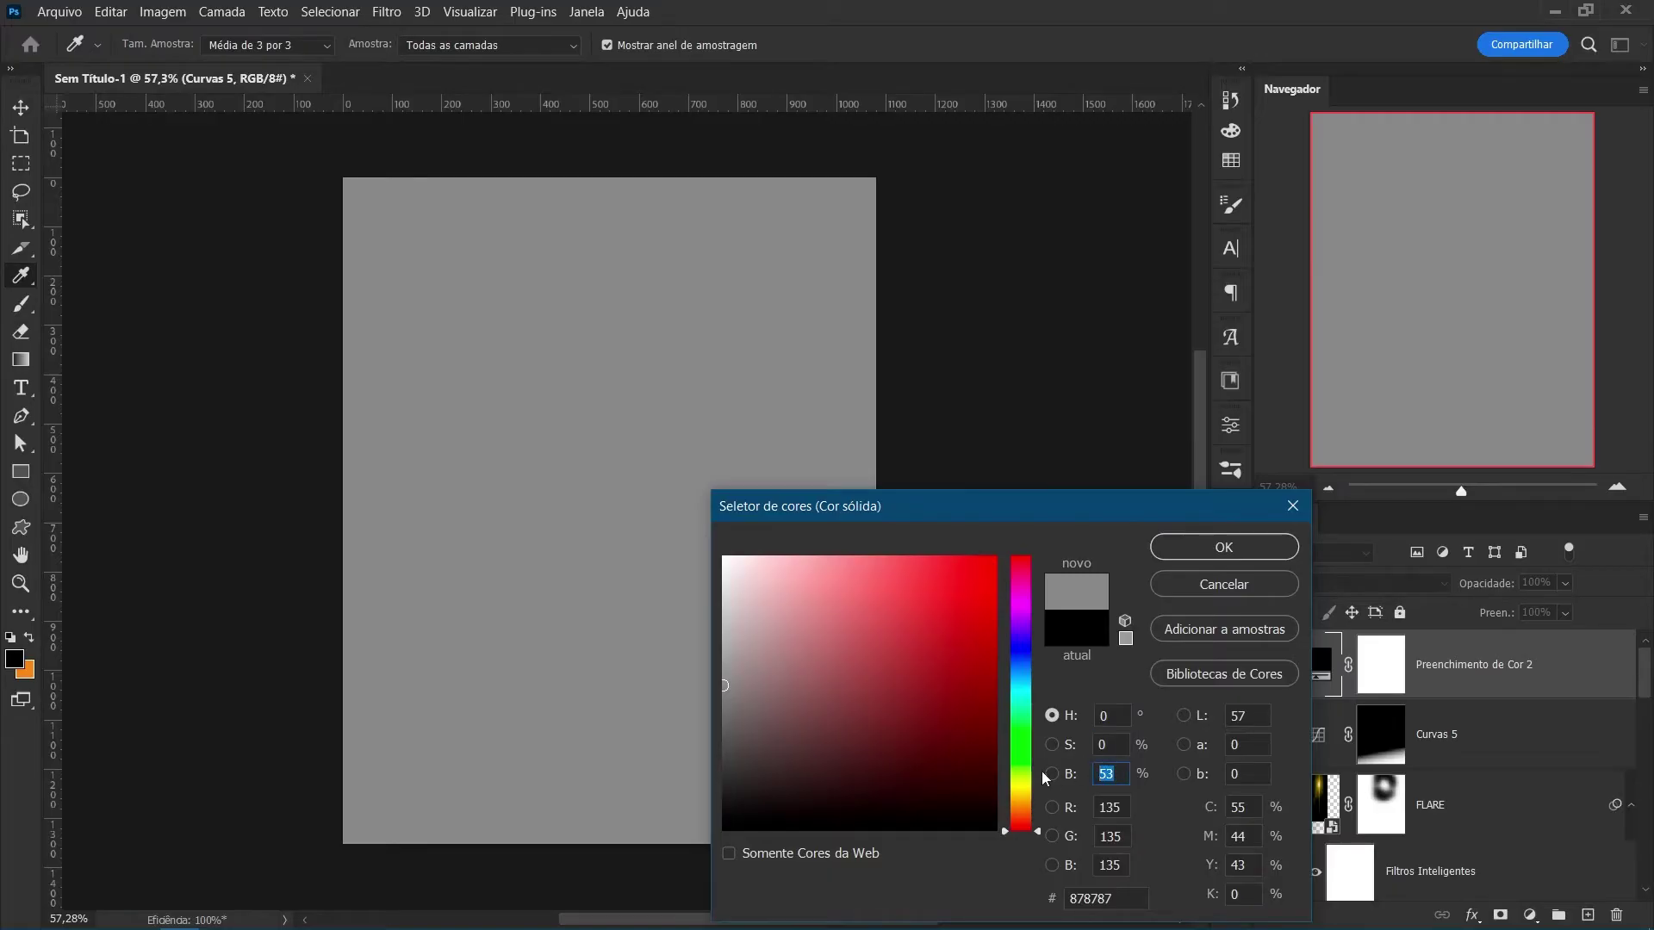
Set the new solid fill layer to mid grey 808080 (B 50%) and select it.
{"action": "type", "text": "50"}
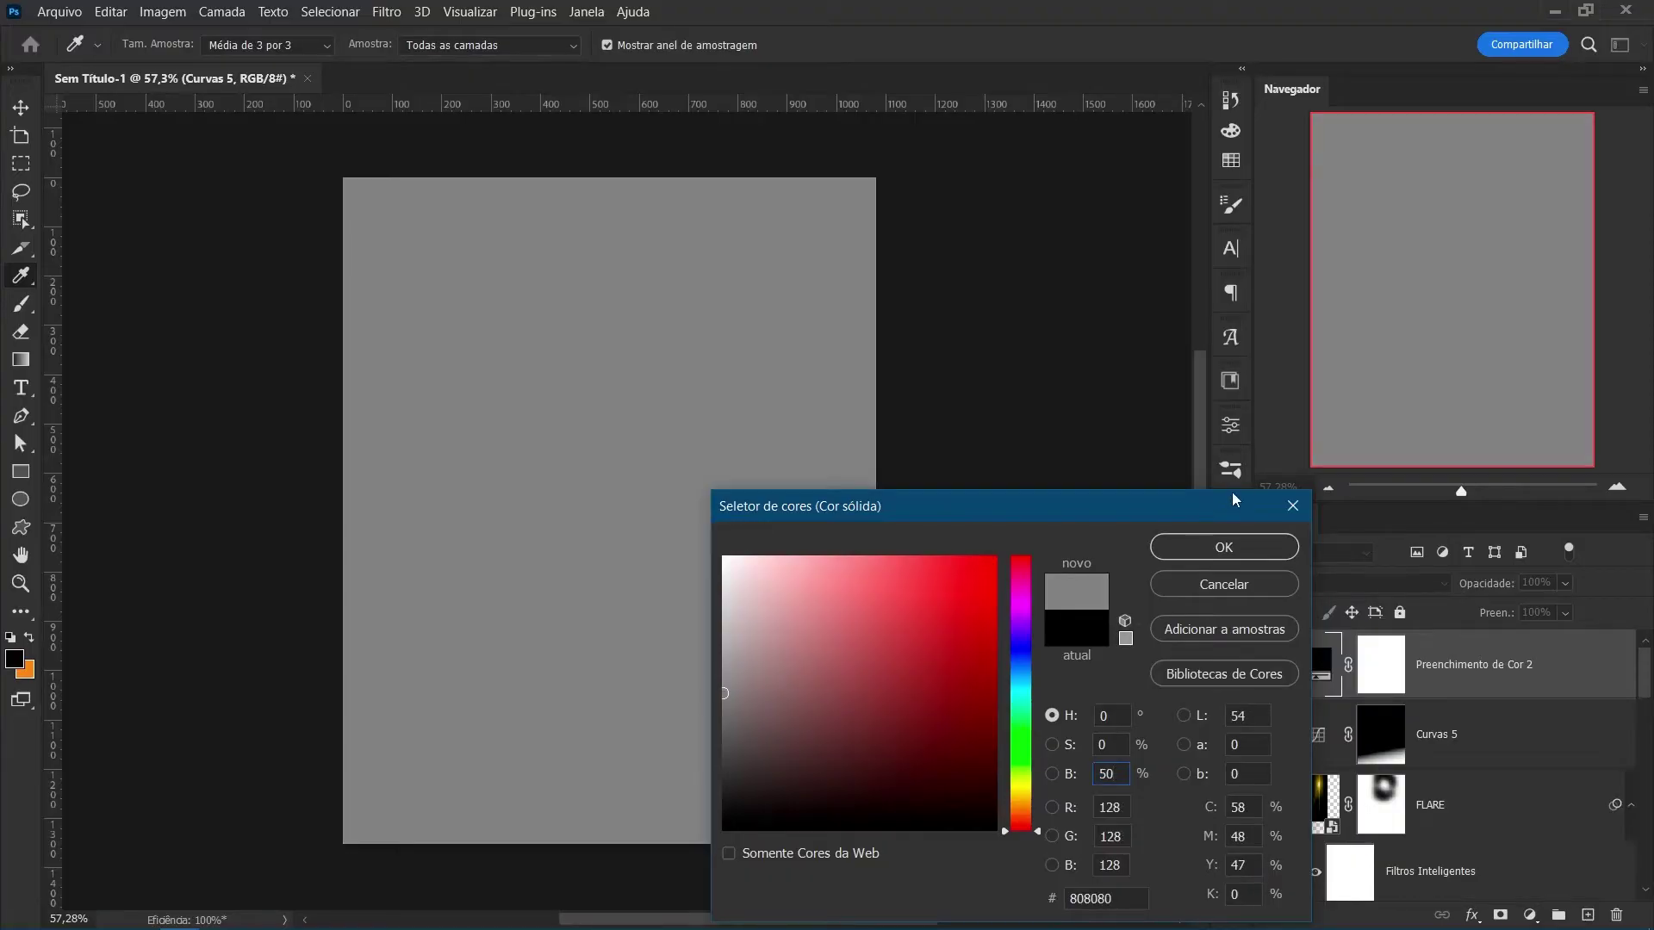
{"action": "left_click", "coordinate": [1224, 548]}
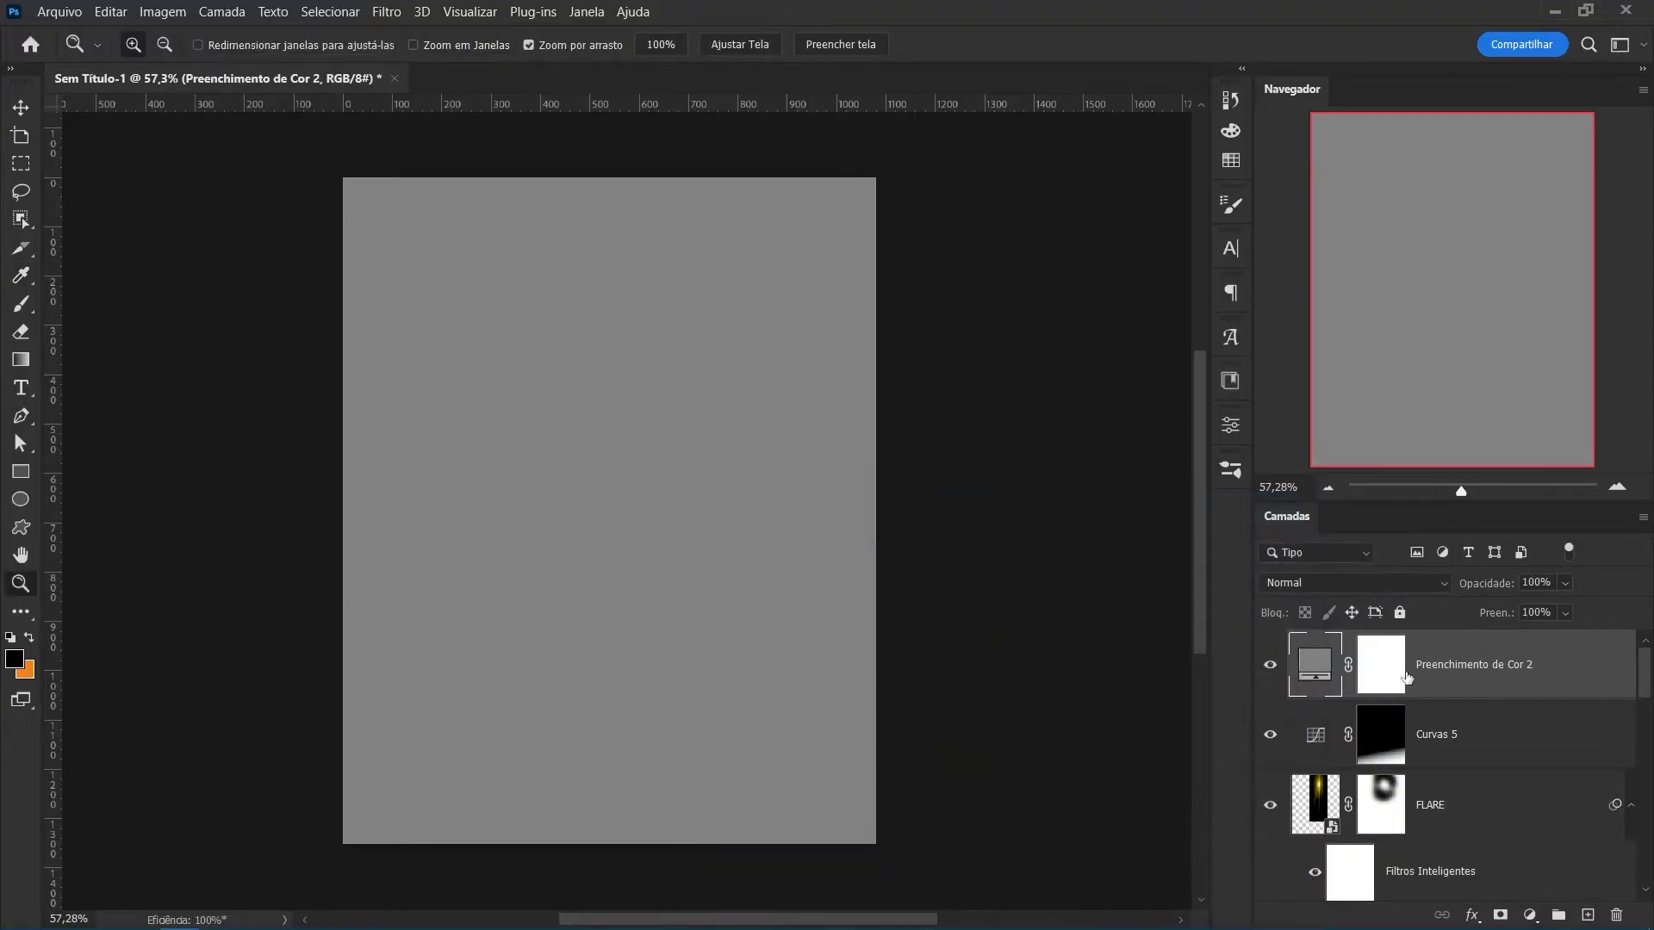
{"action": "left_click", "coordinate": [1391, 681]}
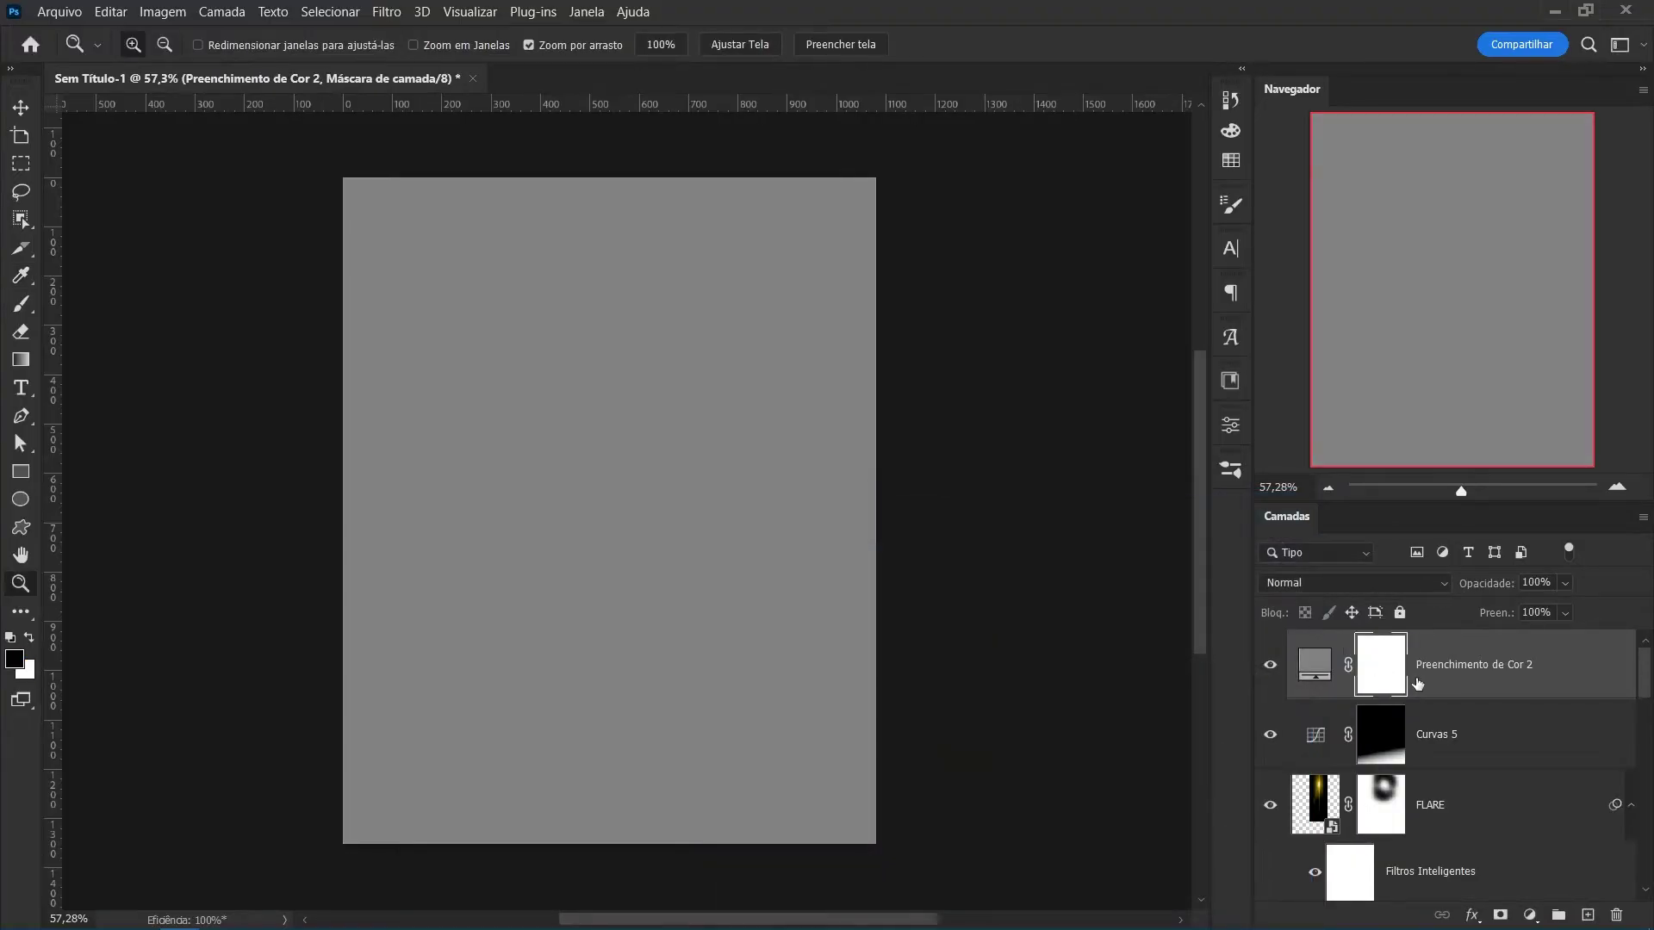
{"action": "left_click", "coordinate": [382, 12]}
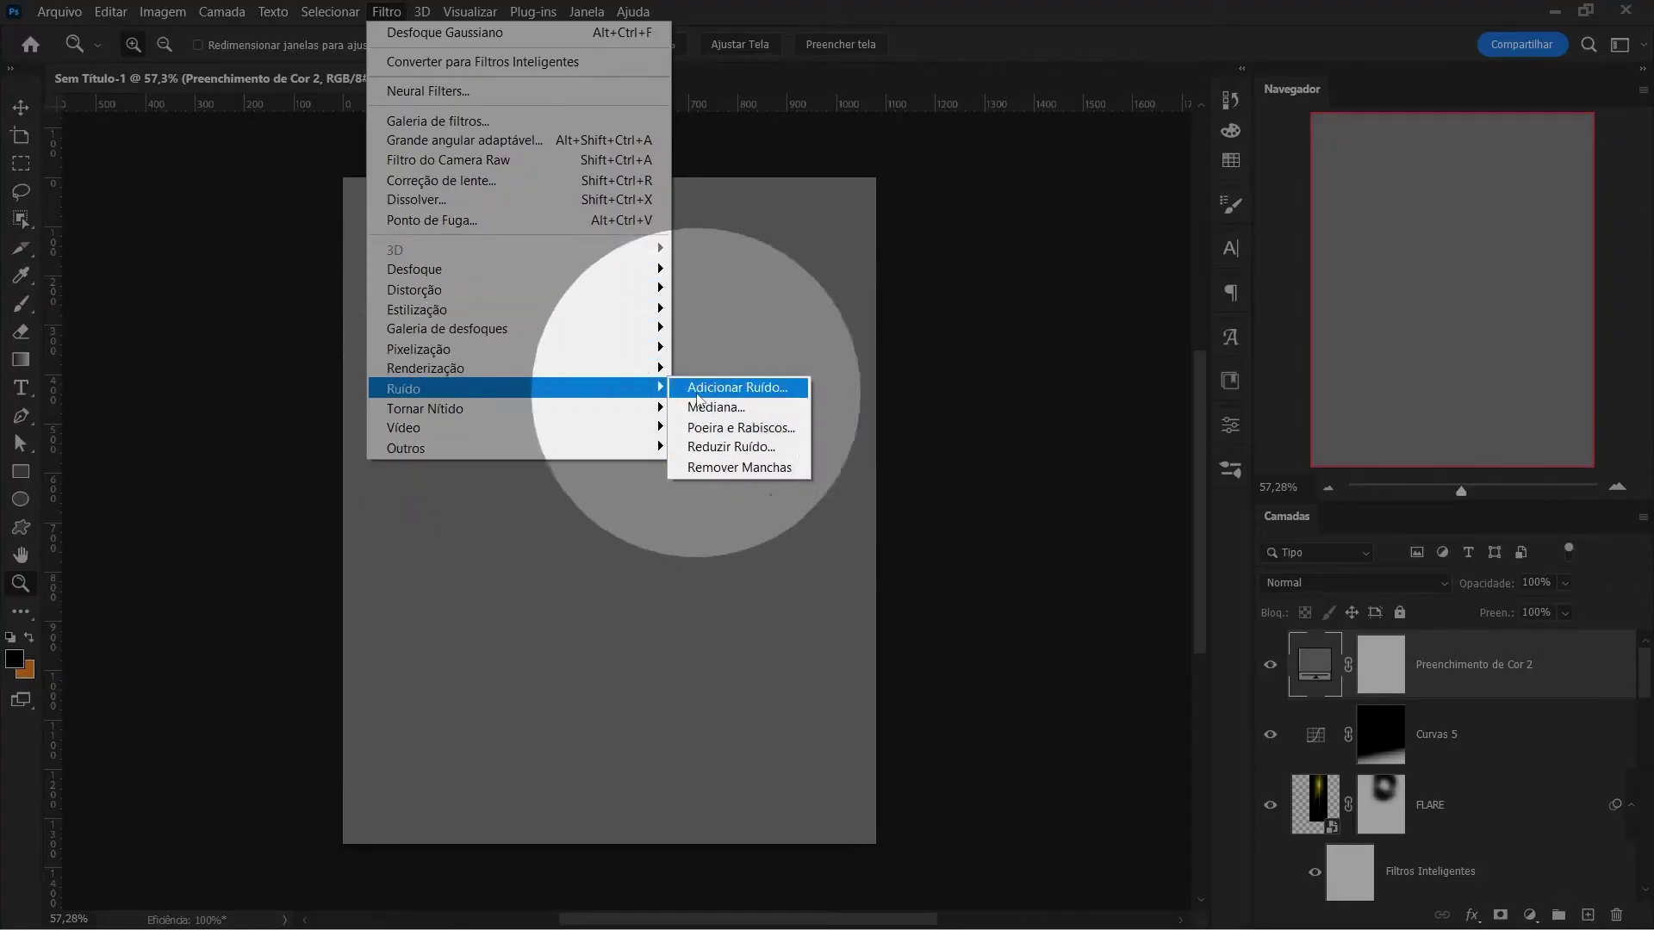
{"action": "mouse_move", "coordinate": [427, 369]}
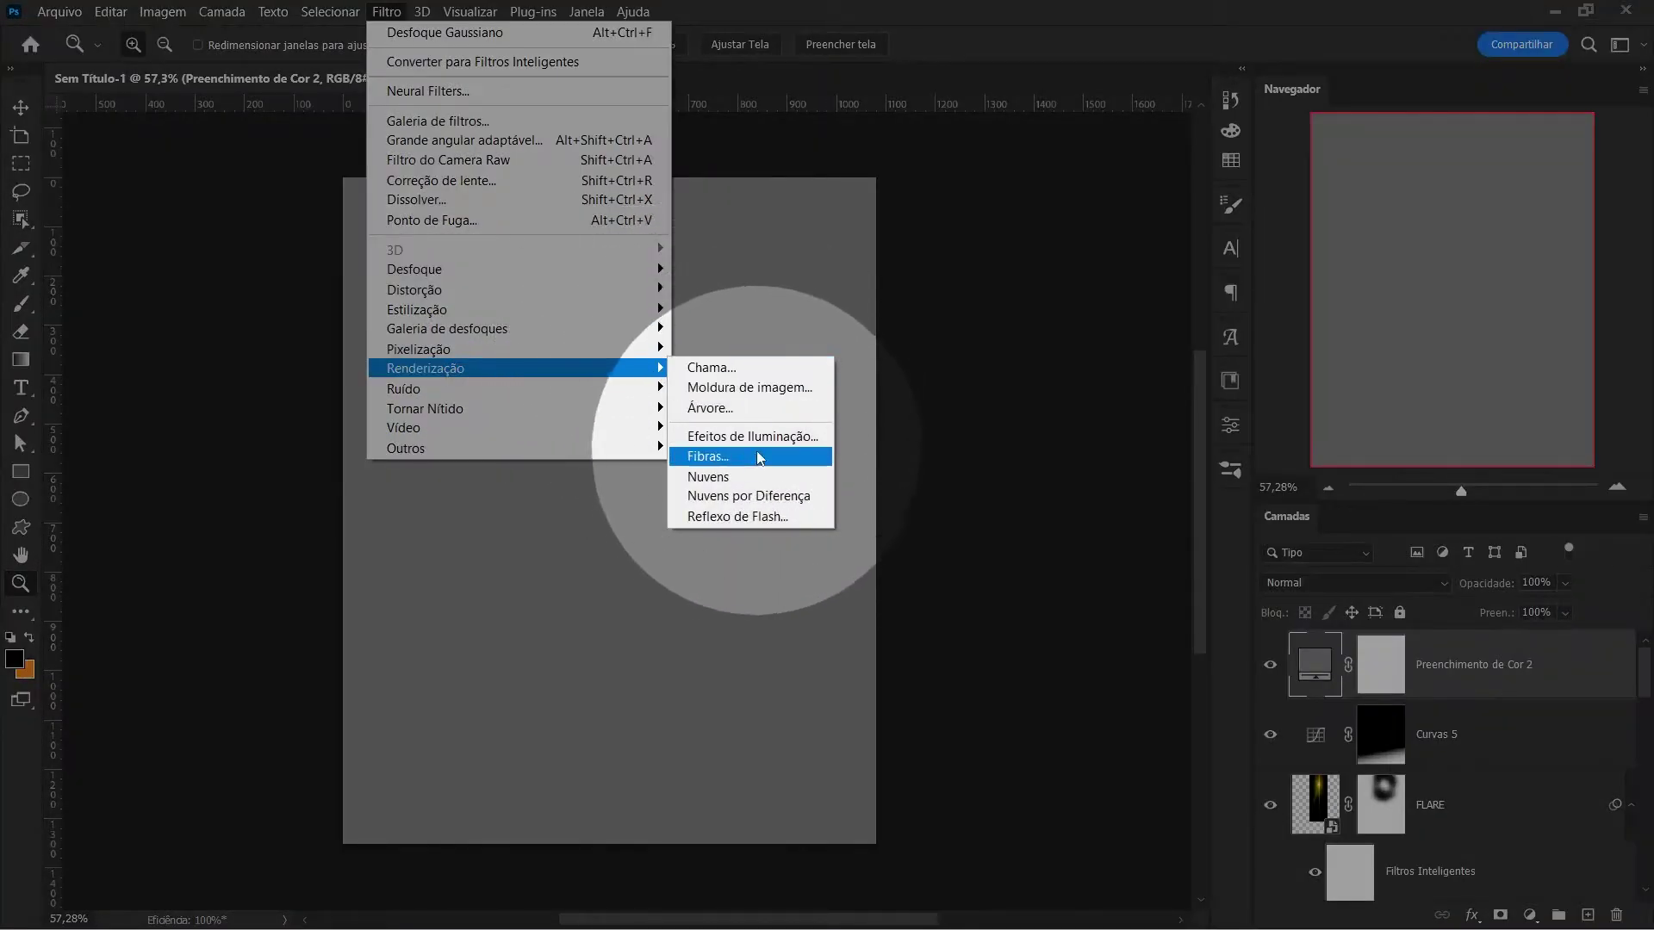
Apply a Lens Flare to the grey layer, centred top-left at about 158% brightness.
{"action": "left_click", "coordinate": [737, 516]}
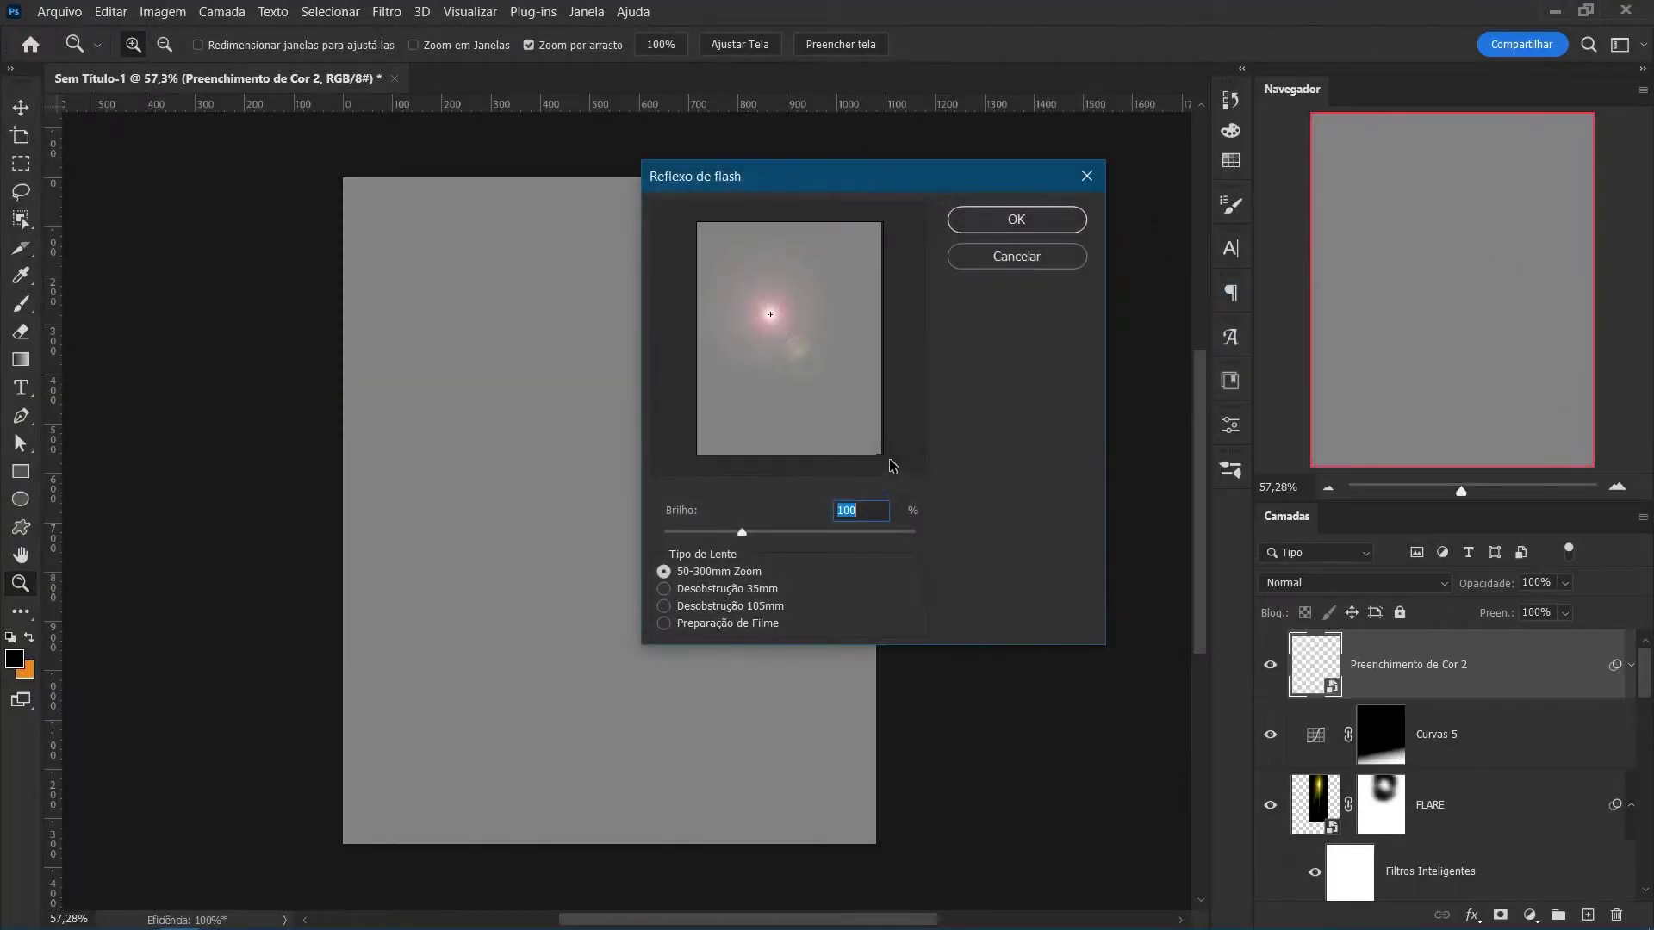
{"action": "left_click_drag", "start_coordinate": [766, 312], "coordinate": [698, 231]}
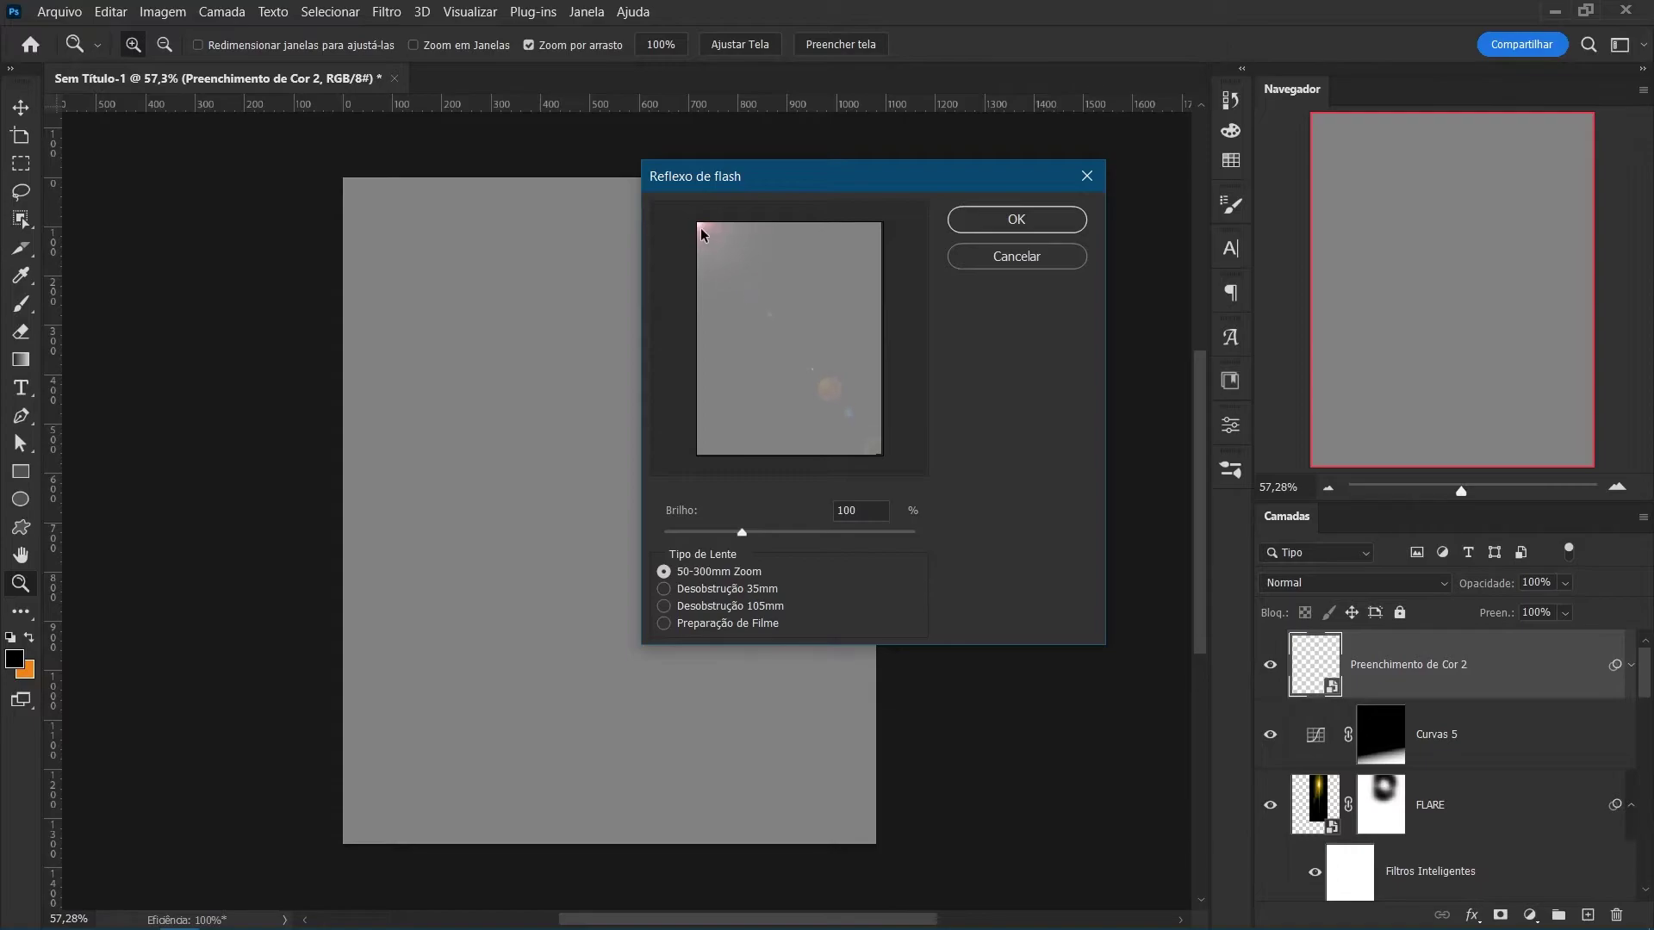
{"action": "left_click_drag", "start_coordinate": [742, 532], "coordinate": [789, 535]}
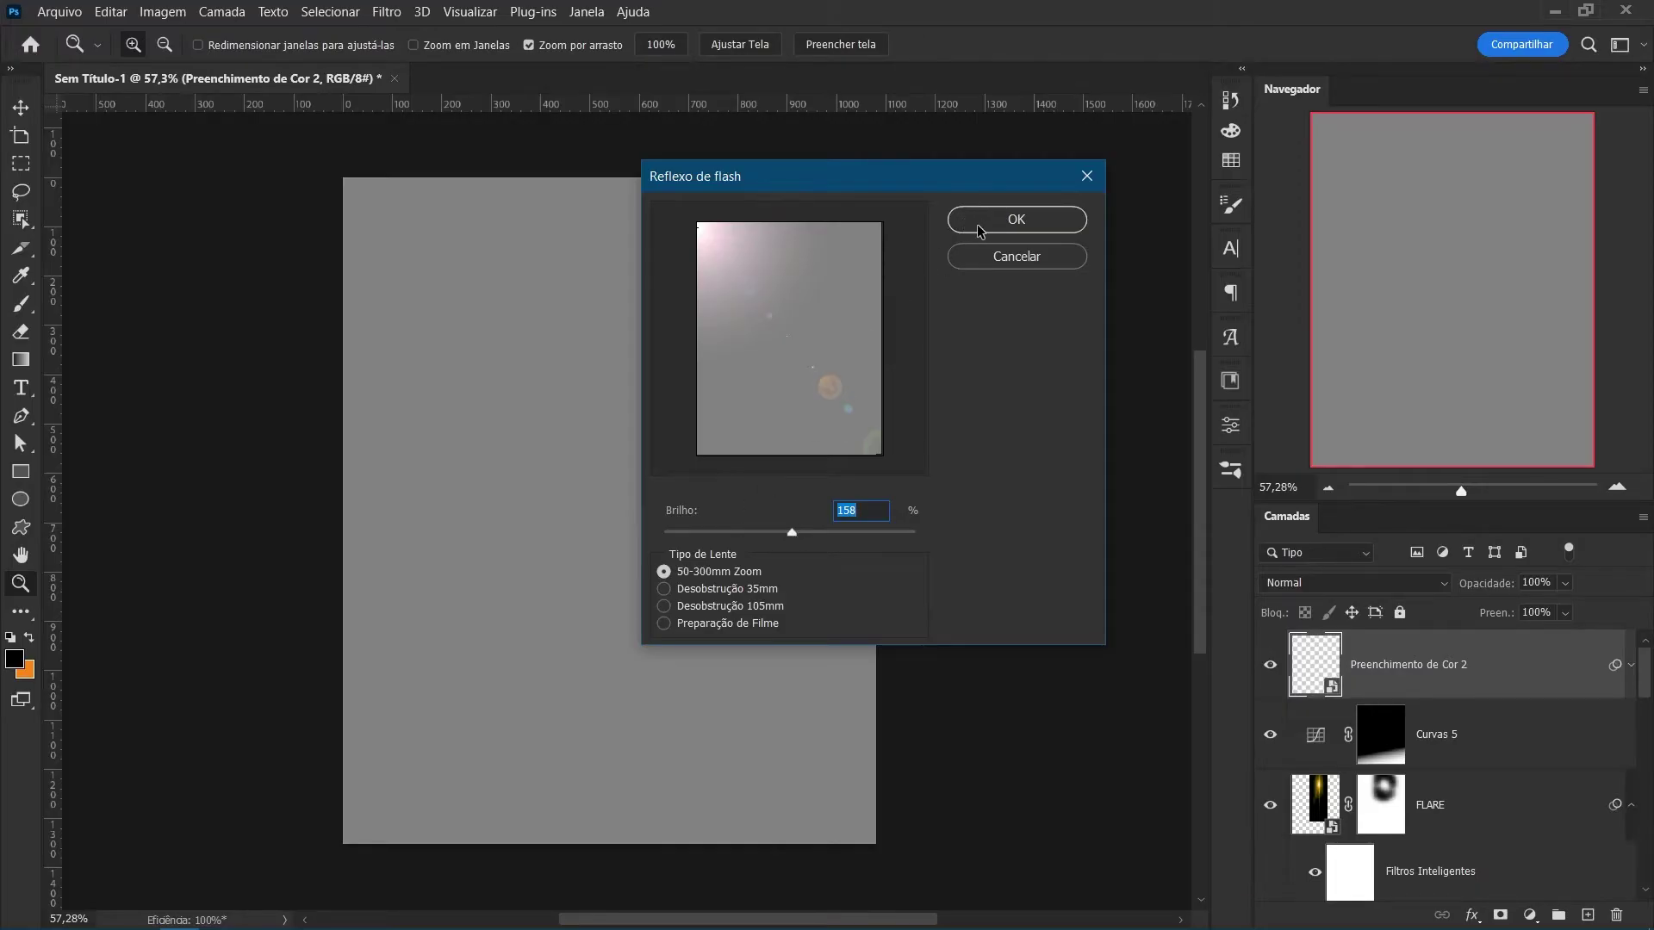
{"action": "left_click", "coordinate": [1017, 220]}
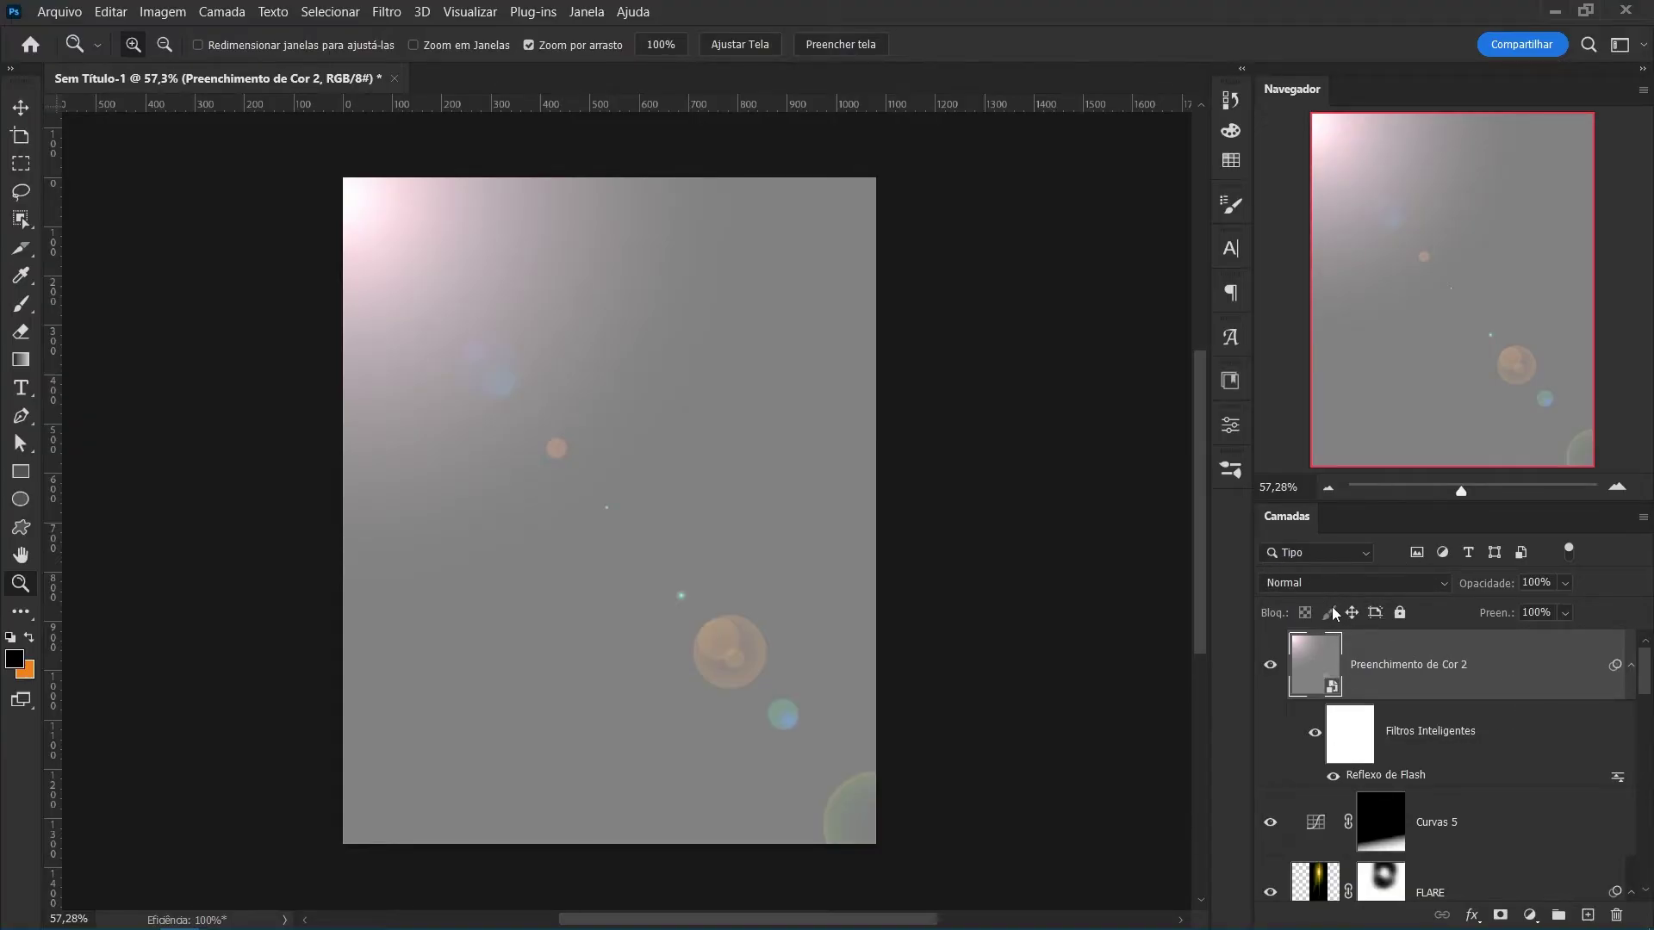
{"action": "left_click", "coordinate": [1349, 581]}
Blend the flare layer as Overlay and rasterize it.
{"action": "left_click", "coordinate": [1367, 653]}
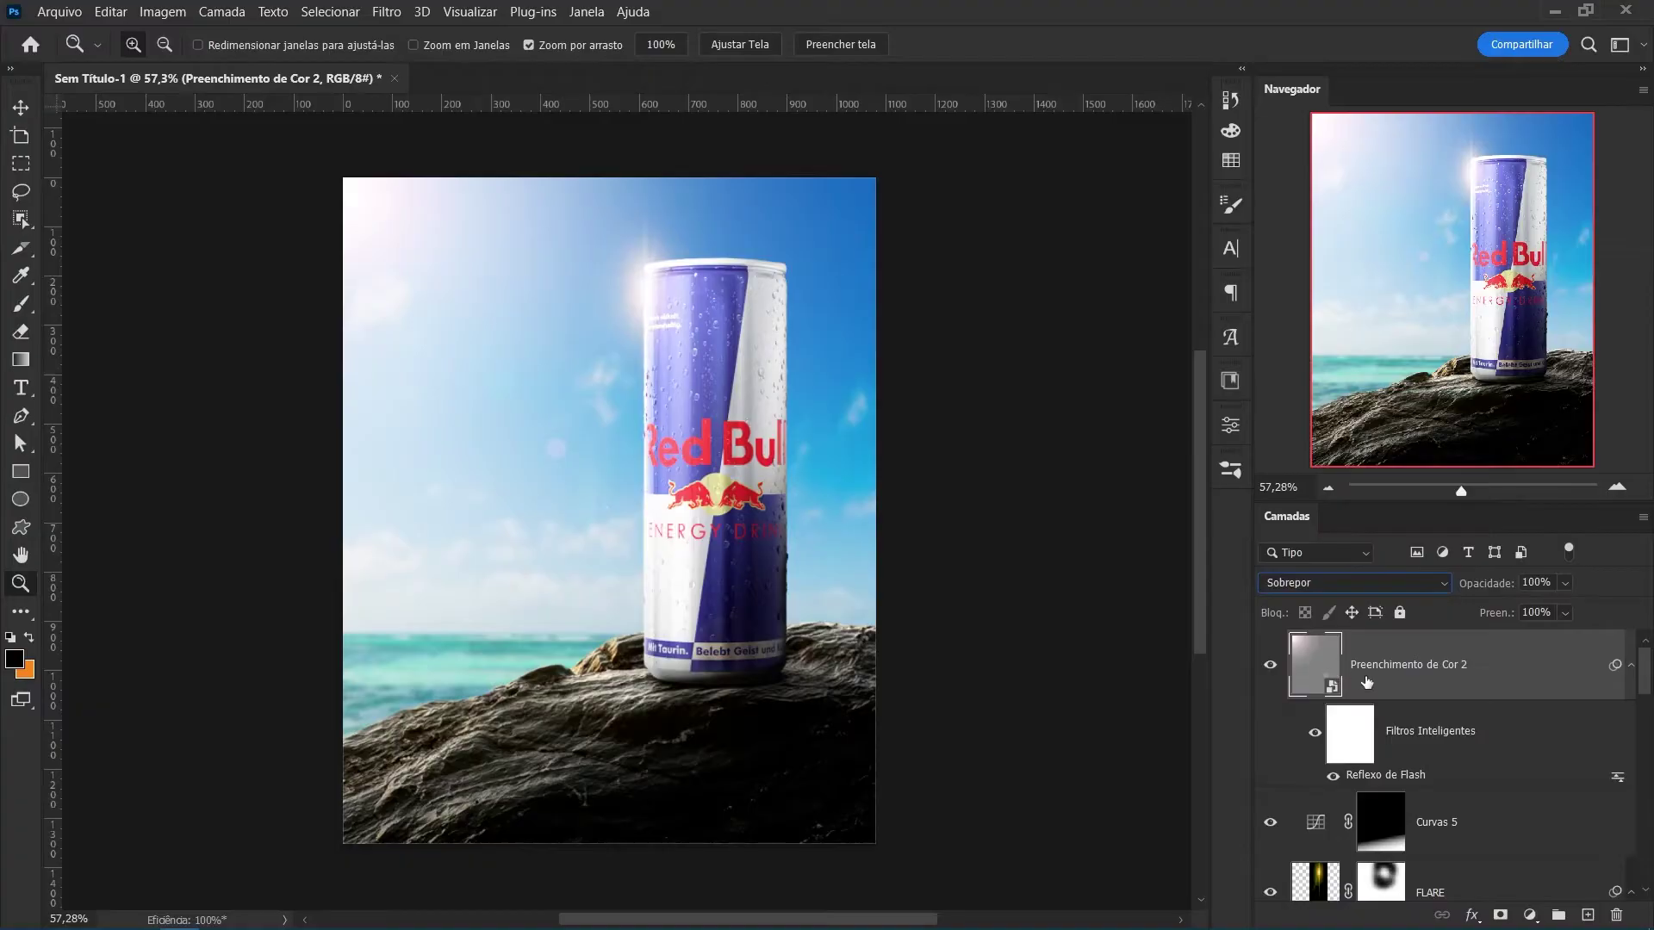
{"action": "right_click", "coordinate": [1276, 673]}
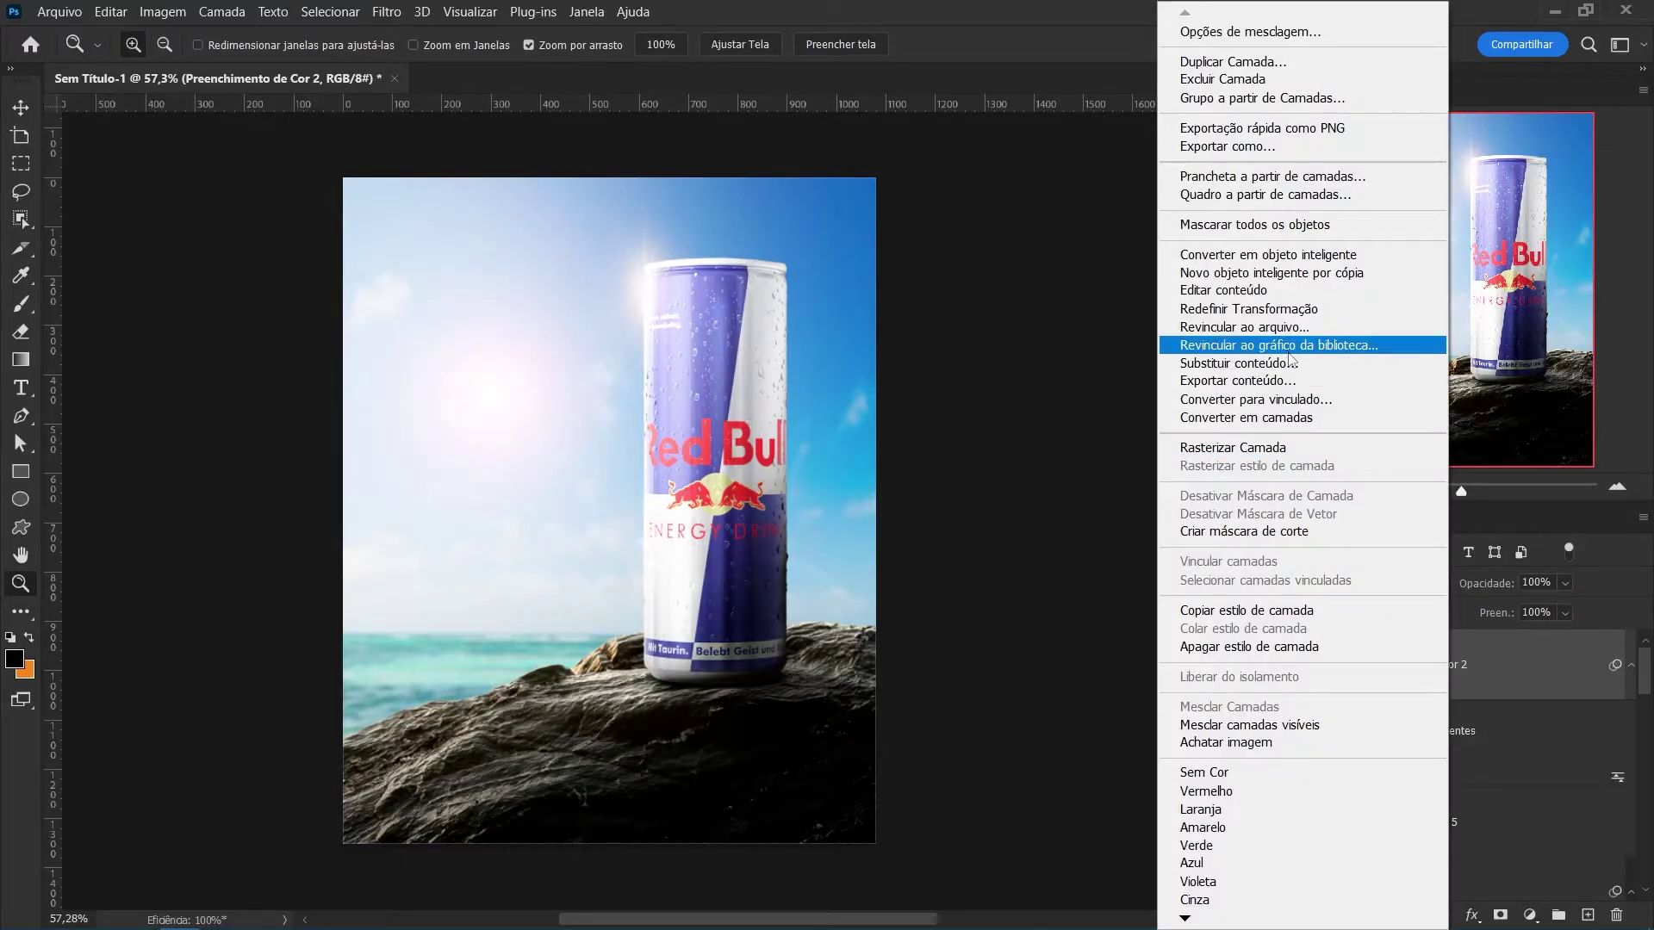
{"action": "left_click", "coordinate": [1275, 450]}
Move the flare layer up and to the left with Free Transform.
{"action": "key", "text": "ctrl+t"}
{"action": "left_click_drag", "start_coordinate": [705, 586], "coordinate": [575, 450]}
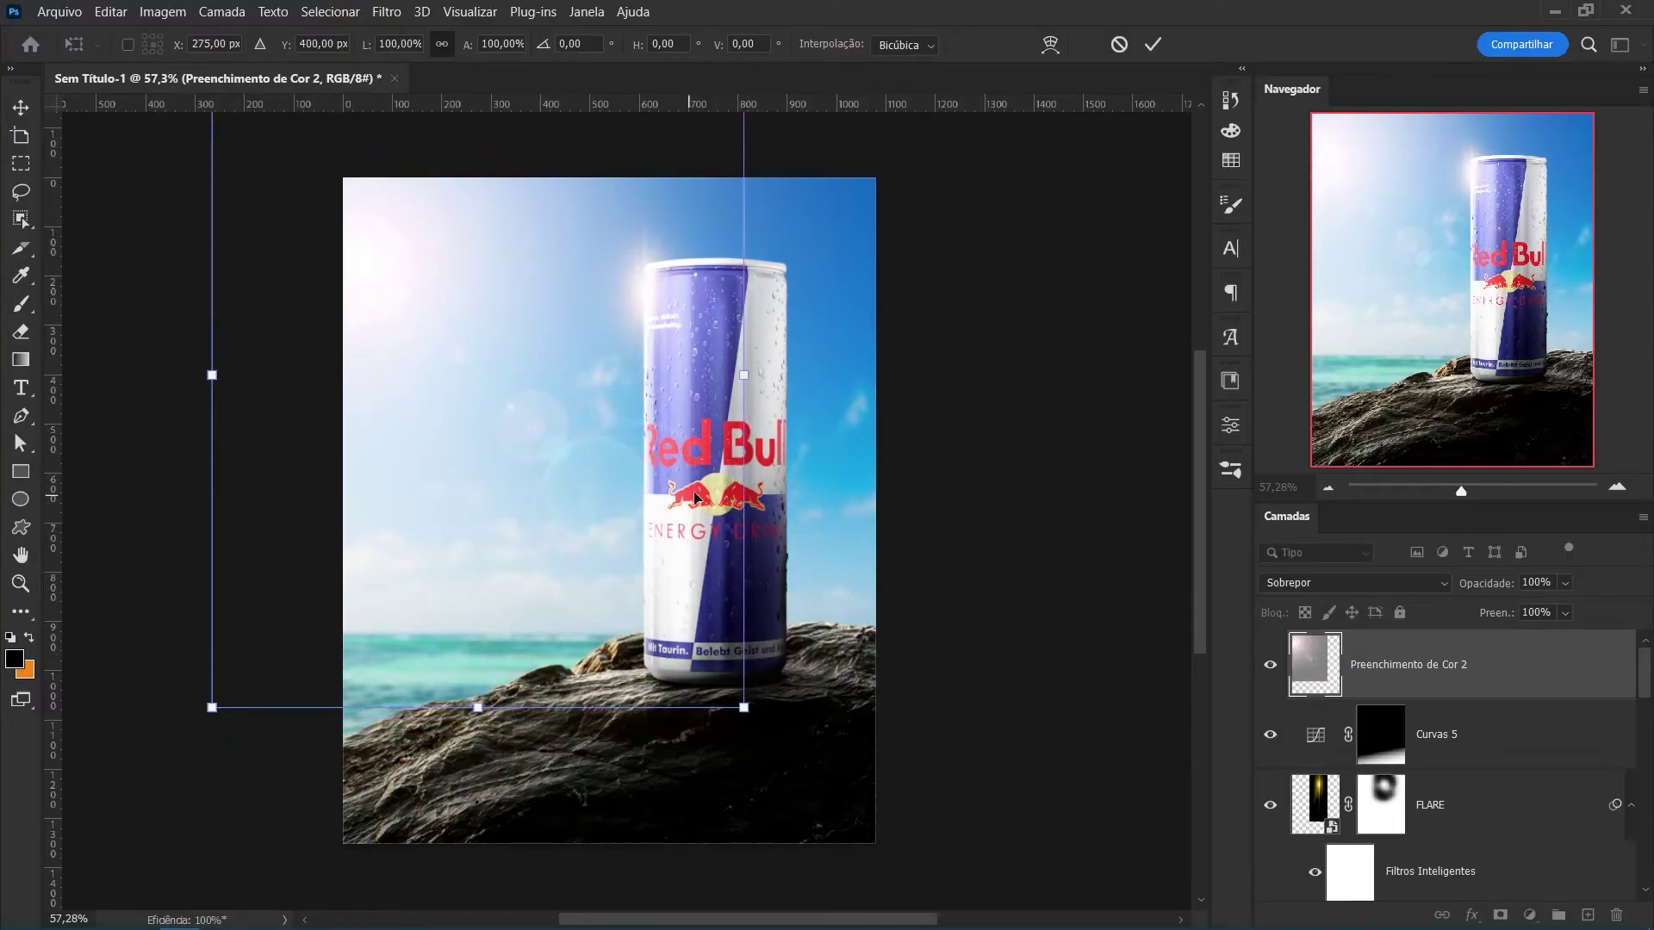
{"action": "left_click", "coordinate": [1153, 44]}
{"action": "left_click_drag", "start_coordinate": [711, 665], "coordinate": [638, 679]}
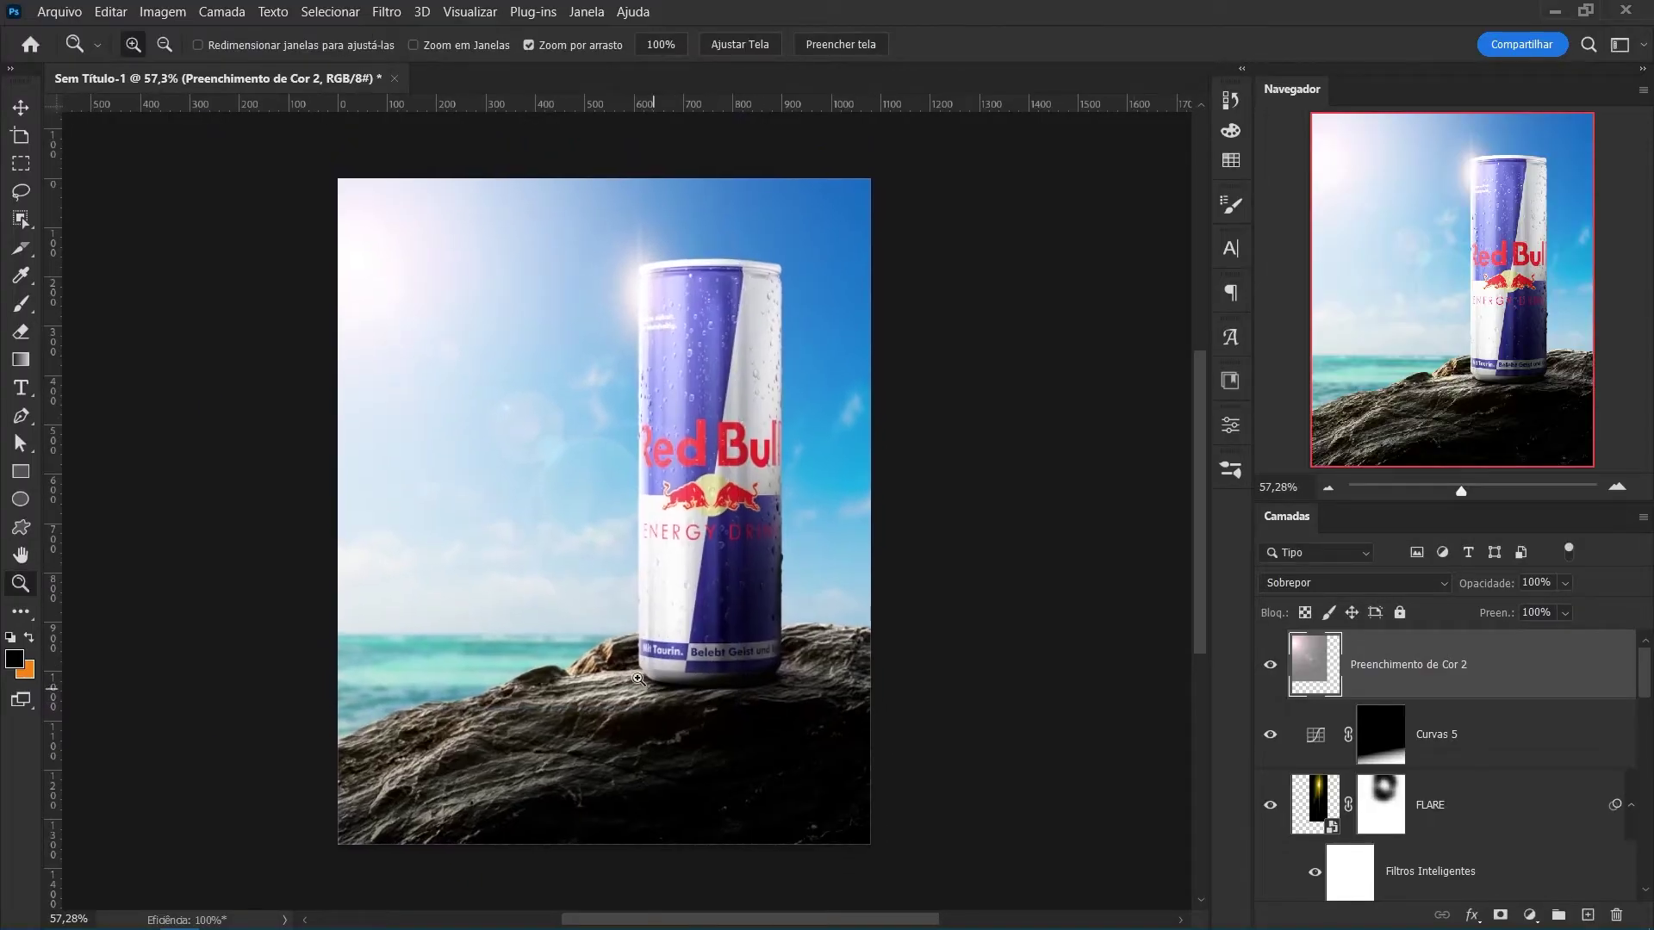
{"action": "left_click_drag", "start_coordinate": [700, 426], "coordinate": [432, 532]}
{"action": "key", "text": "alt+Tab"}
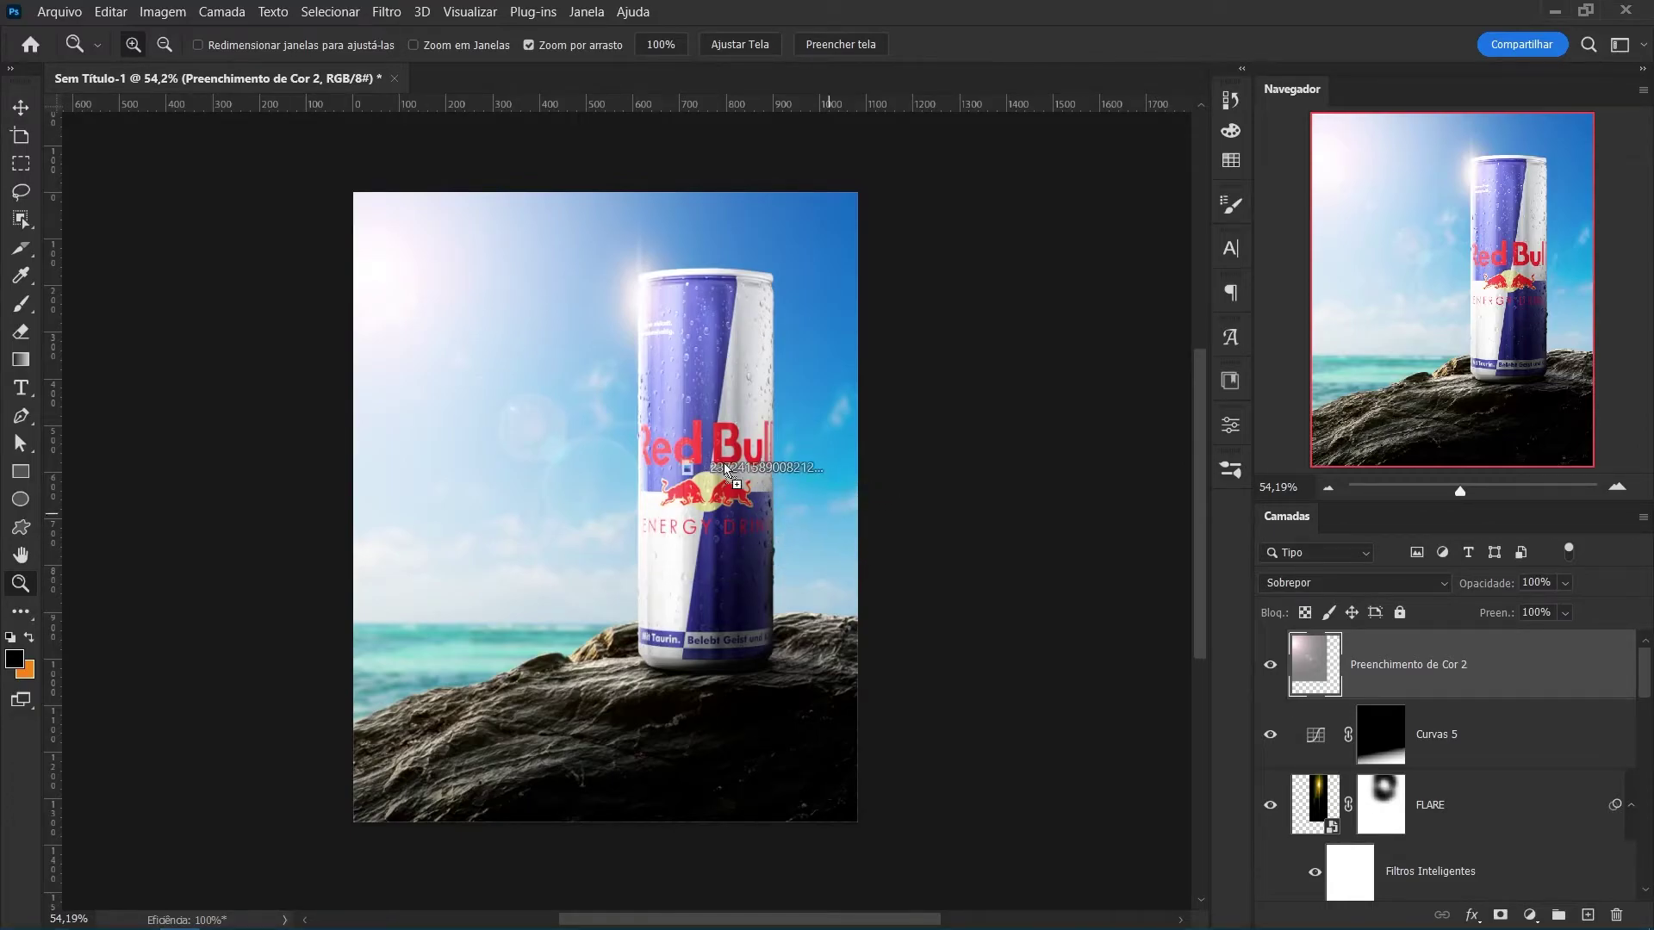
Place the bird image into the poster and move its layer just above FUNDO.
{"action": "left_click_drag", "start_coordinate": [696, 473], "coordinate": [696, 476]}
{"action": "left_click_drag", "start_coordinate": [856, 507], "coordinate": [878, 506]}
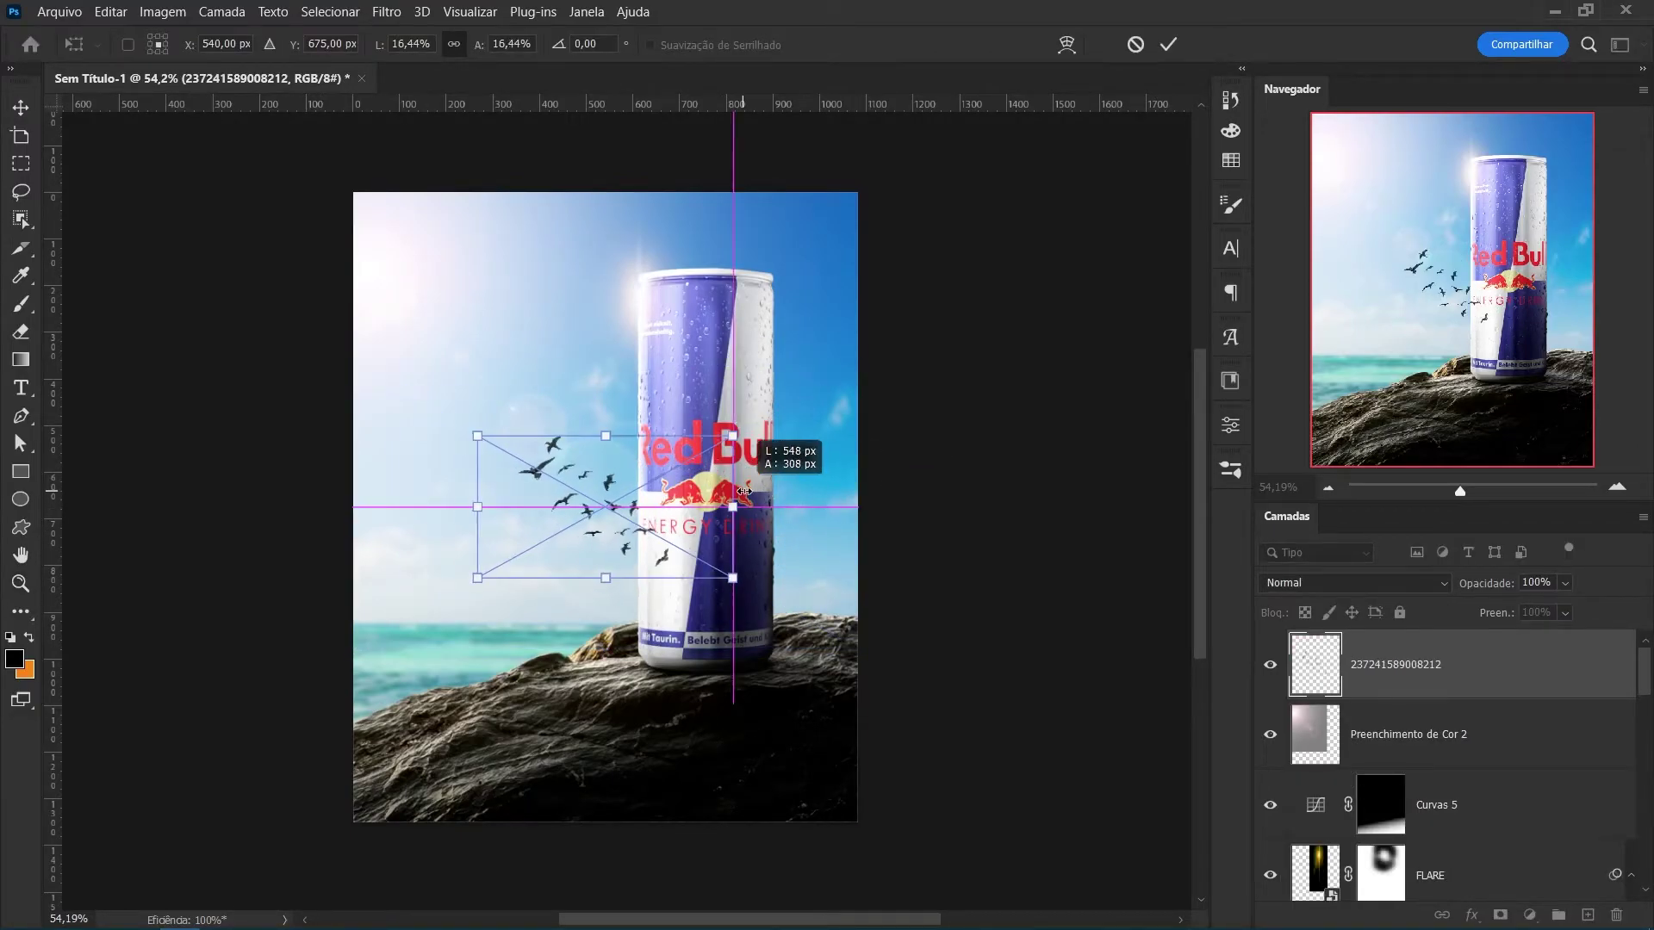
{"action": "left_click_drag", "start_coordinate": [750, 582], "coordinate": [824, 454]}
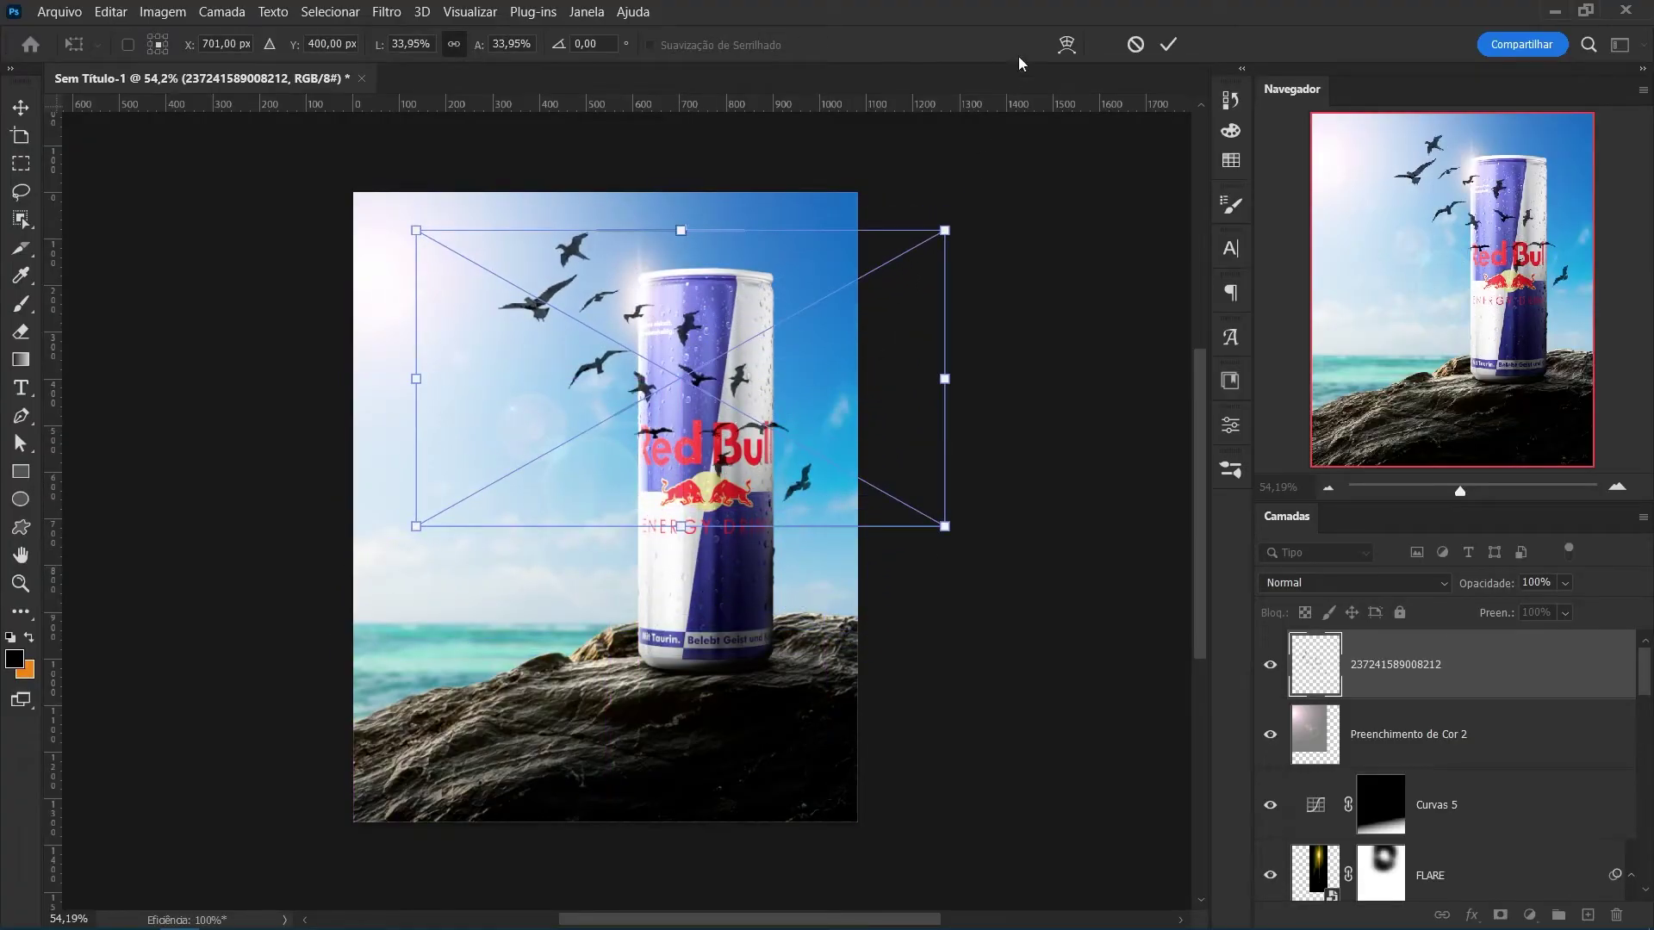
{"action": "left_click", "coordinate": [1168, 46]}
{"action": "scroll", "coordinate": [1465, 818], "scroll_direction": "down", "scroll_amount": 5}
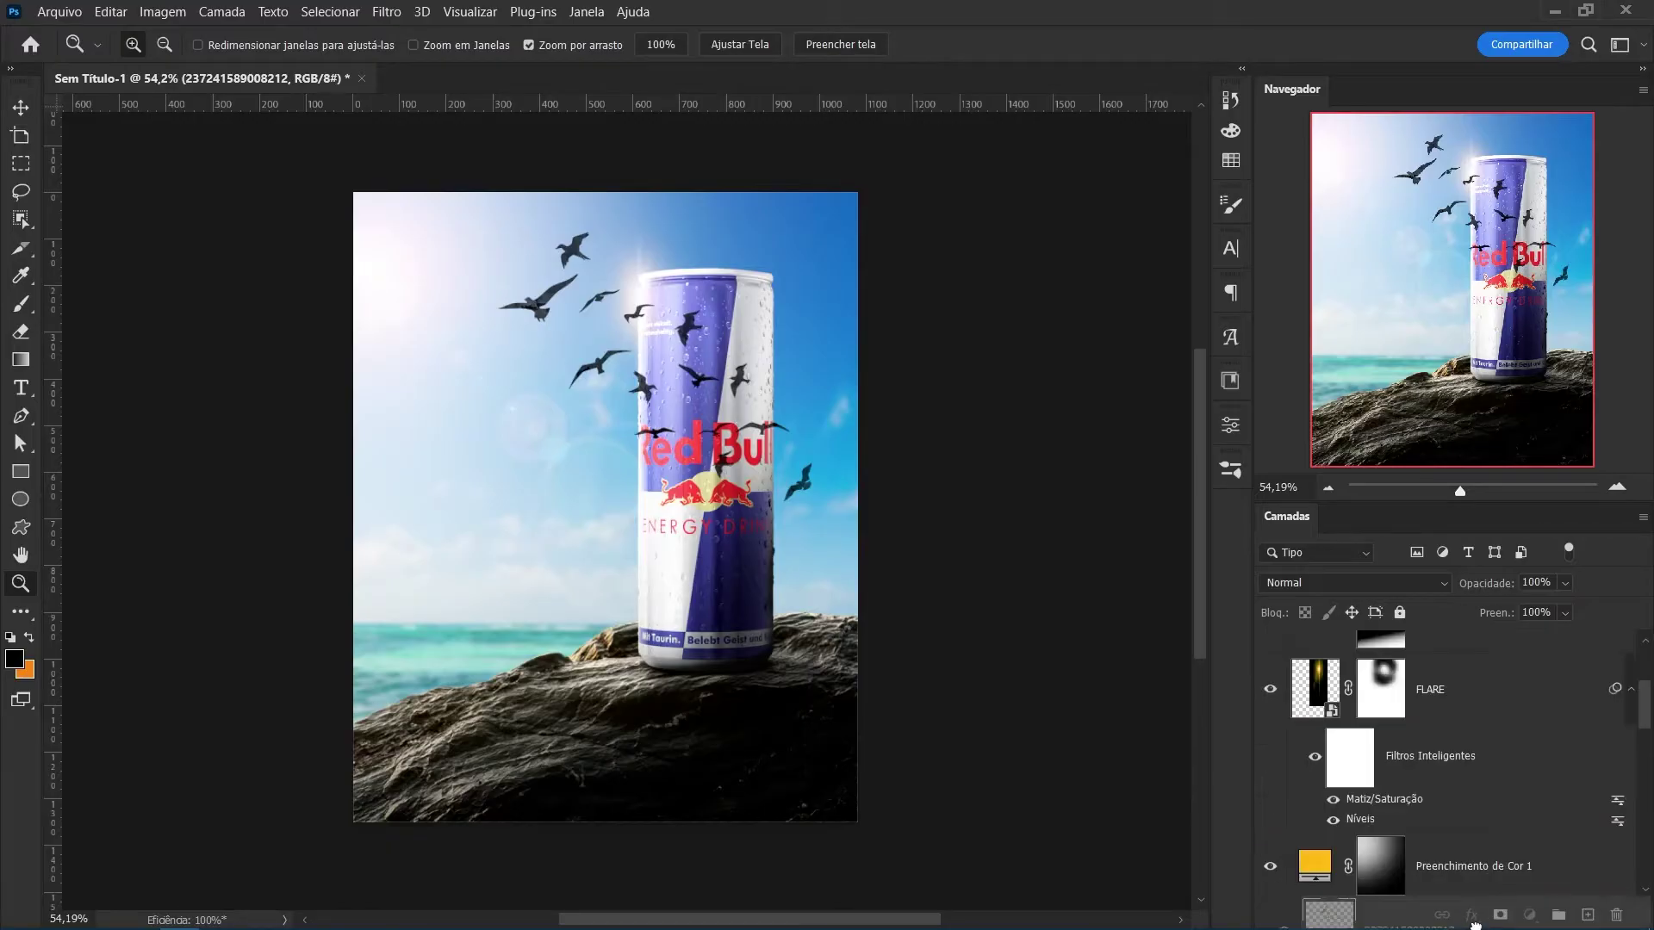
{"action": "left_click_drag", "start_coordinate": [1475, 924], "coordinate": [1465, 681]}
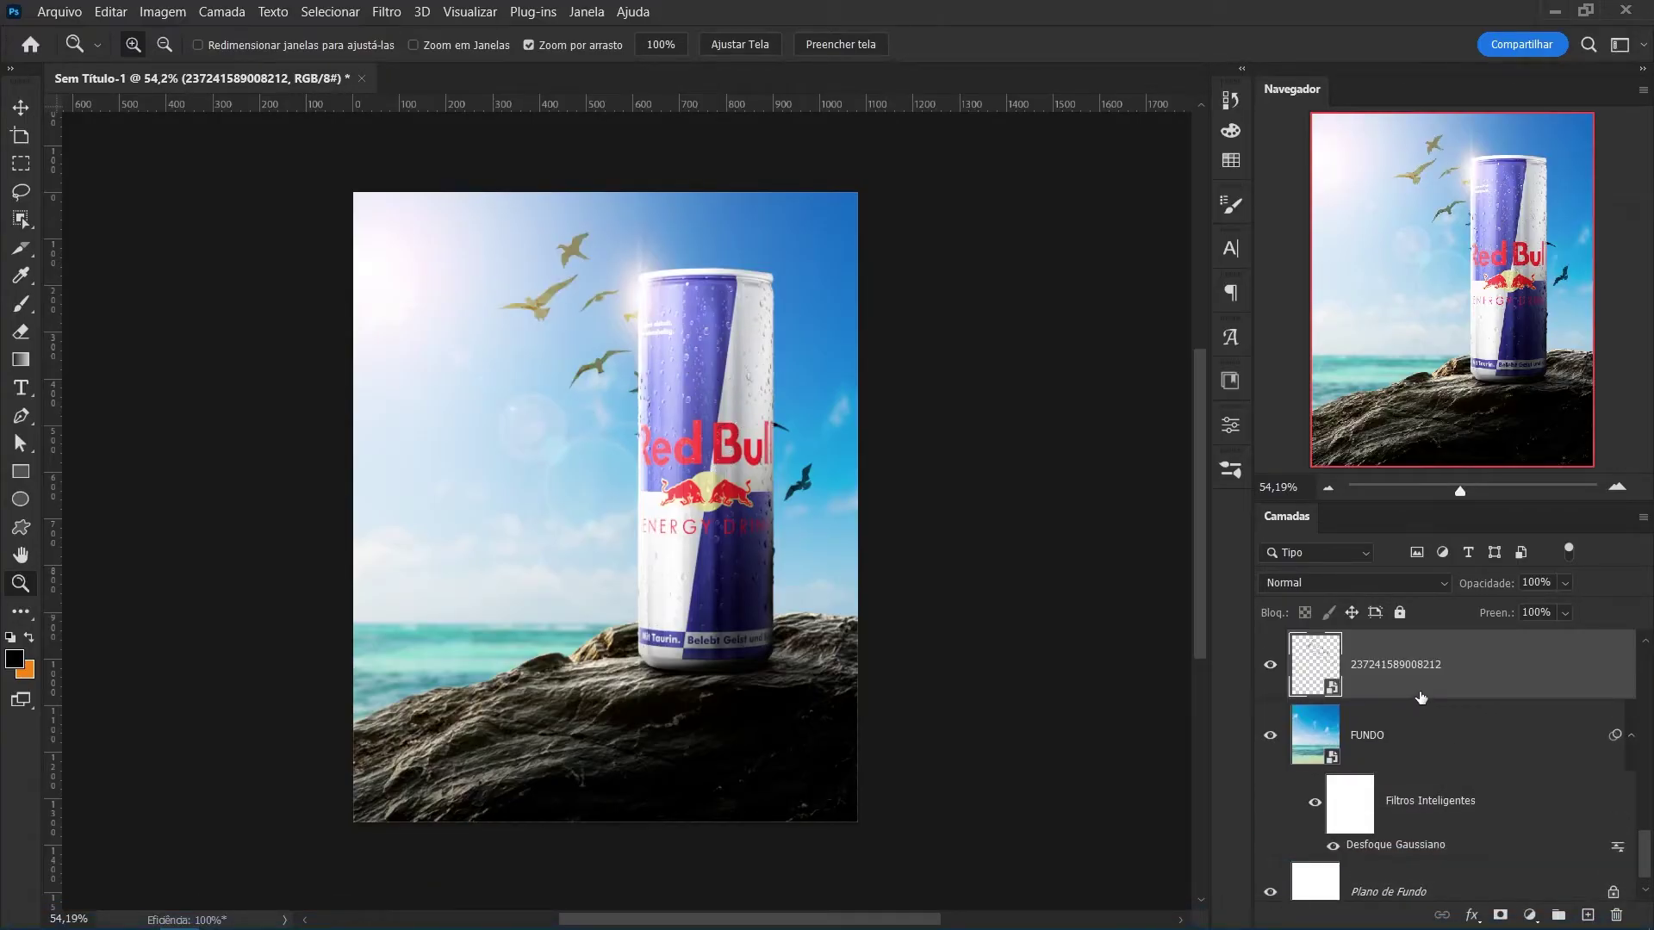
Scale the flock down and position it to the right of the can.
{"action": "key", "text": "ctrl+t"}
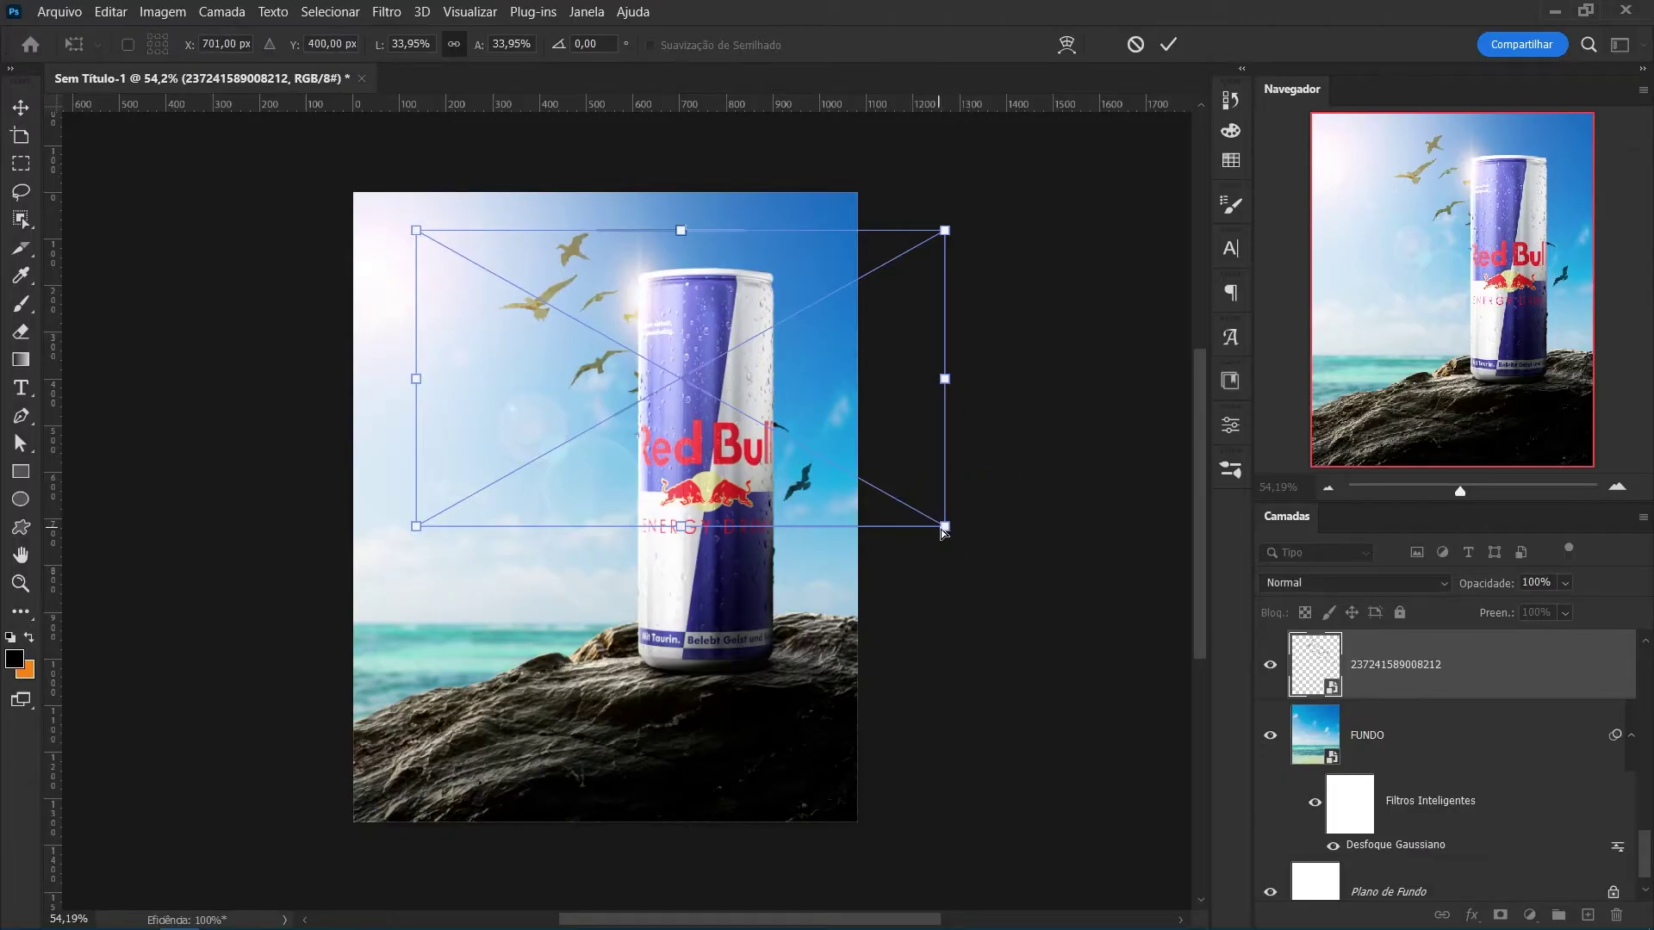
{"action": "mouse_move", "coordinate": [943, 532]}
{"action": "left_mouse_down"}
{"action": "mouse_move", "coordinate": [607, 345]}
{"action": "mouse_move", "coordinate": [719, 415]}
{"action": "left_mouse_up"}
{"action": "mouse_move", "coordinate": [636, 363]}
{"action": "left_mouse_down"}
{"action": "mouse_move", "coordinate": [497, 476]}
{"action": "mouse_move", "coordinate": [926, 443]}
{"action": "left_mouse_up"}
{"action": "left_click", "coordinate": [1168, 44]}
{"action": "key", "text": "z"}
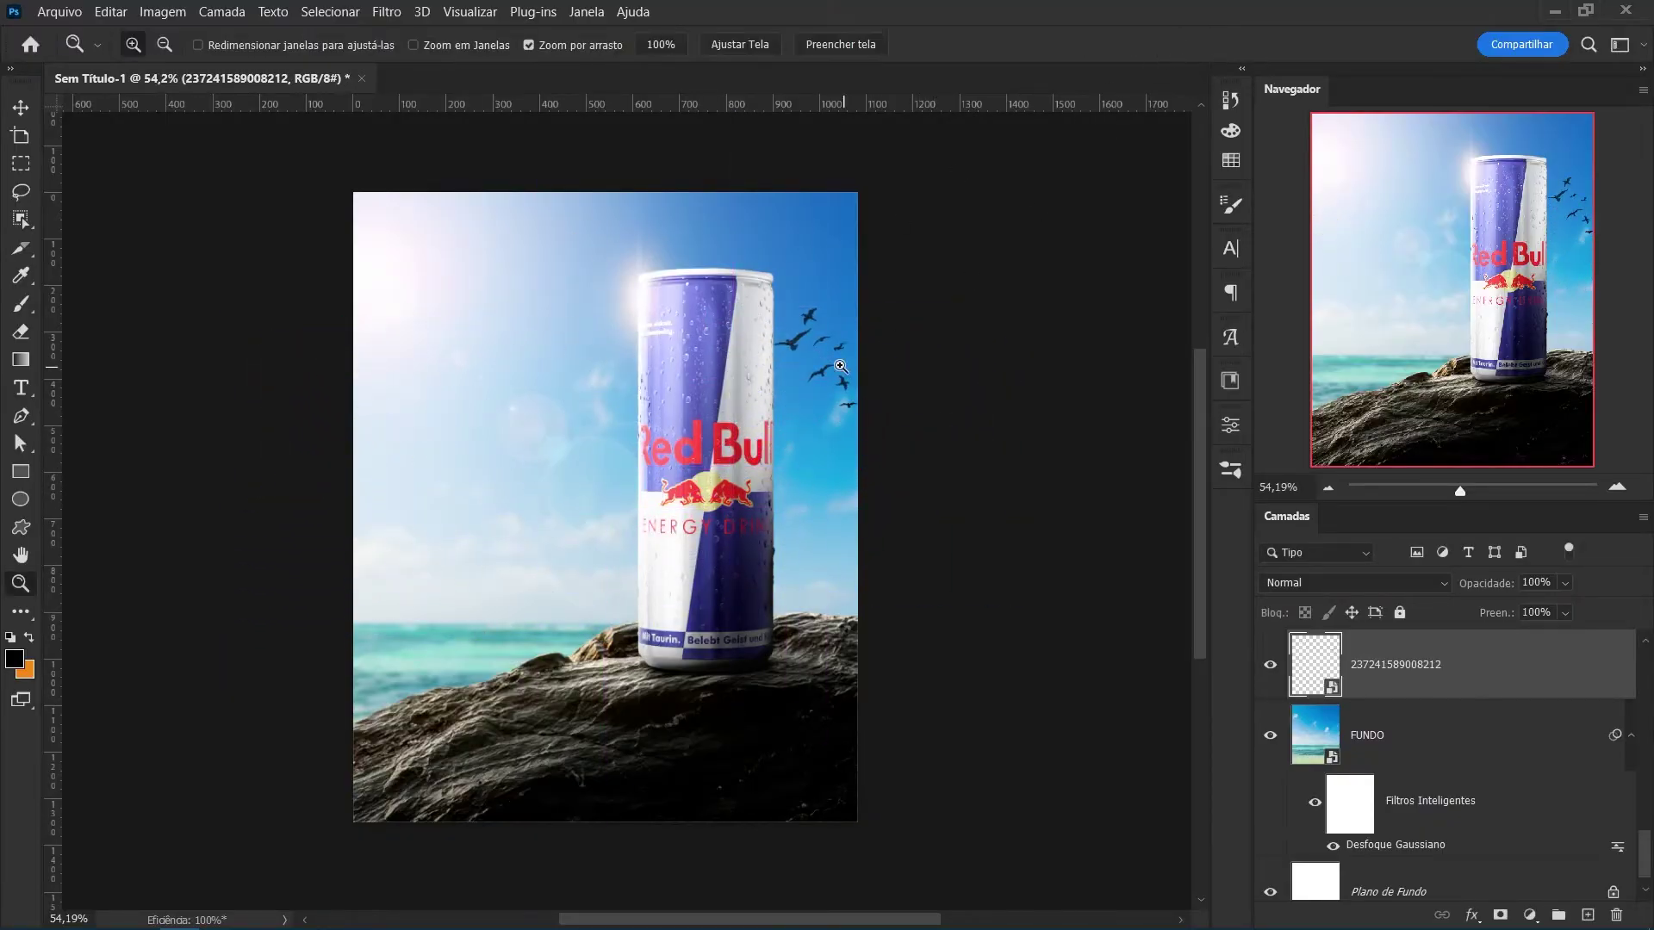
{"action": "left_click_drag", "start_coordinate": [841, 366], "coordinate": [916, 369]}
{"action": "key", "text": "alt+Tab"}
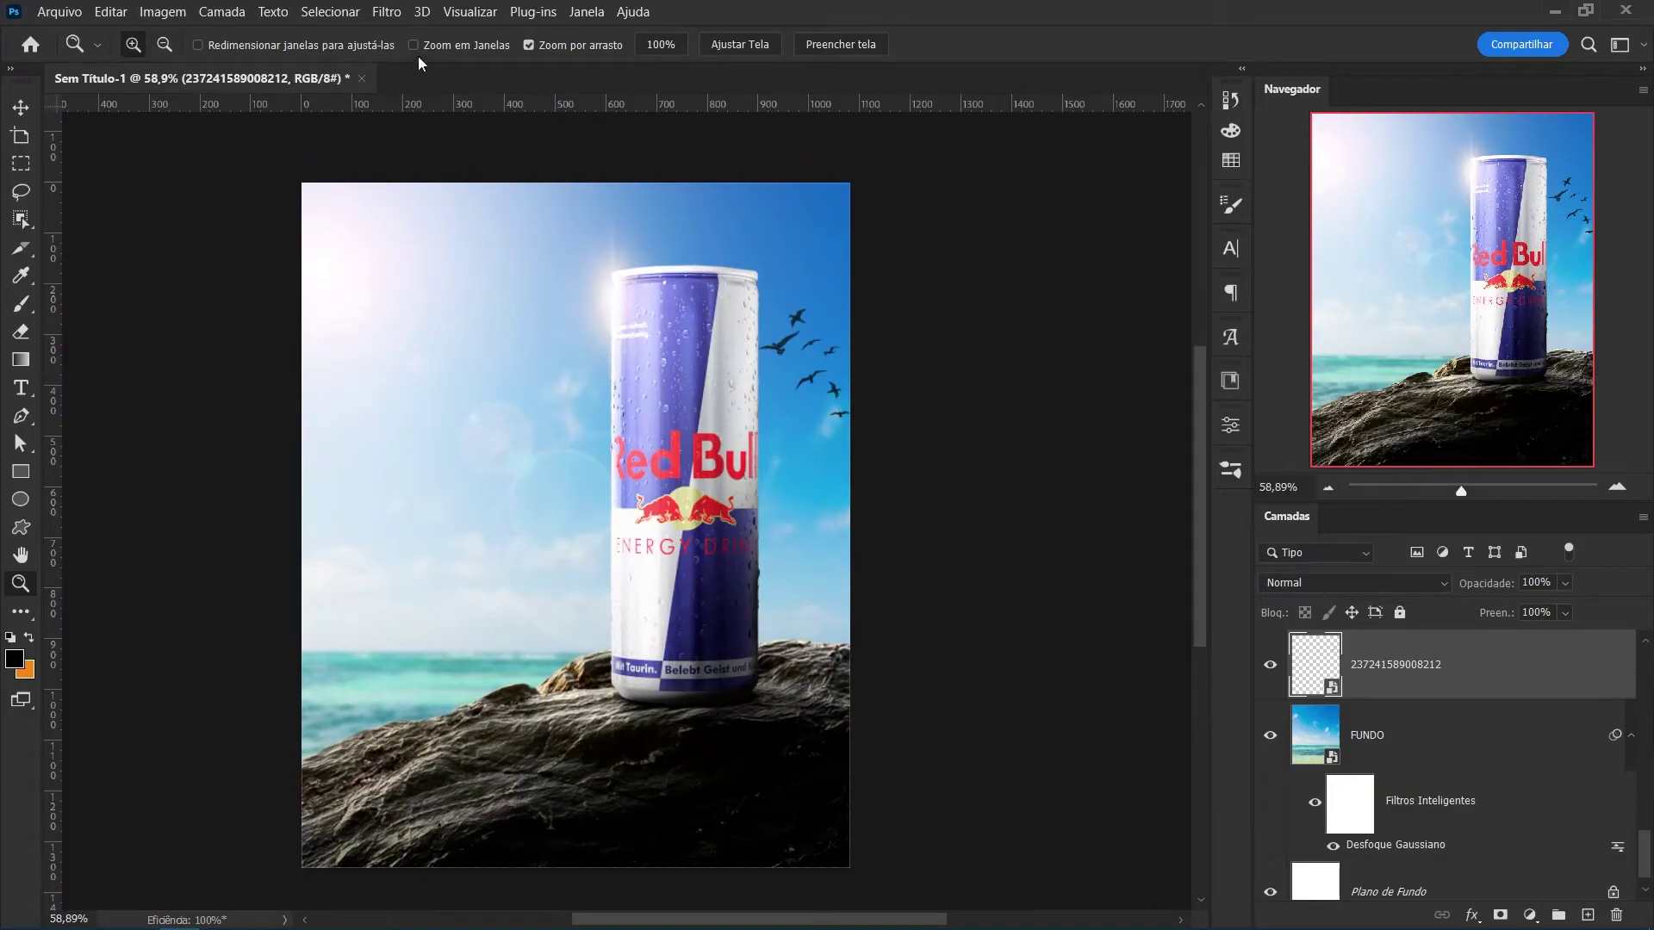
Soften the birds with a 4,3 px Gaussian Blur.
{"action": "left_click", "coordinate": [387, 11]}
{"action": "mouse_move", "coordinate": [413, 290]}
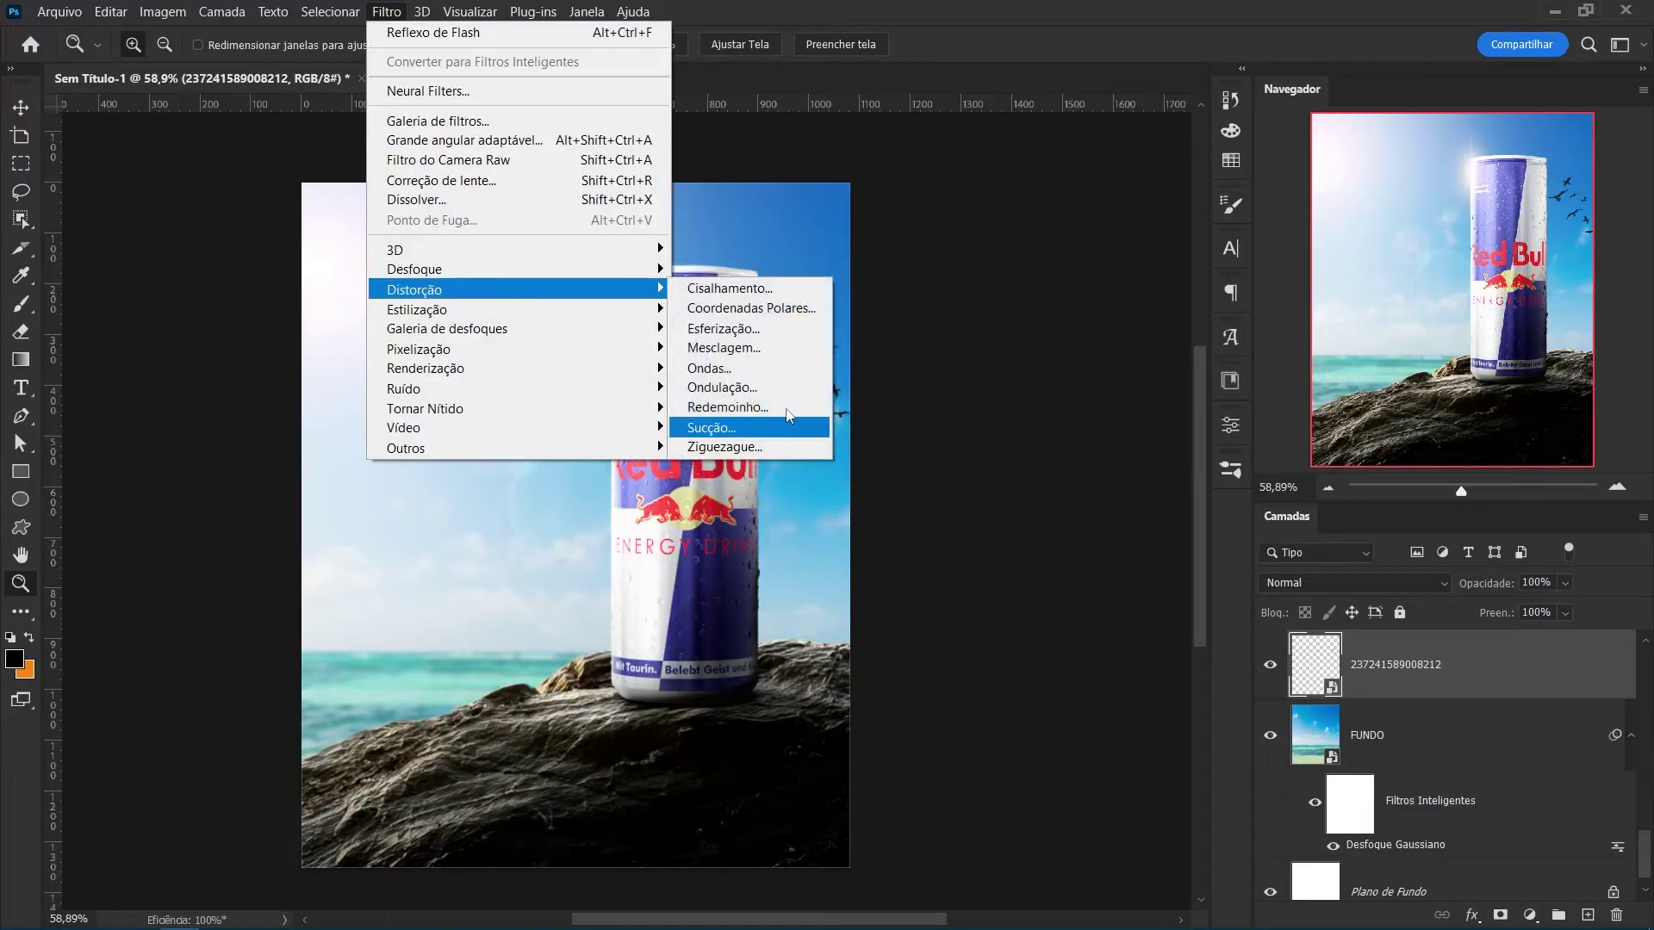
{"action": "left_click", "coordinate": [724, 397]}
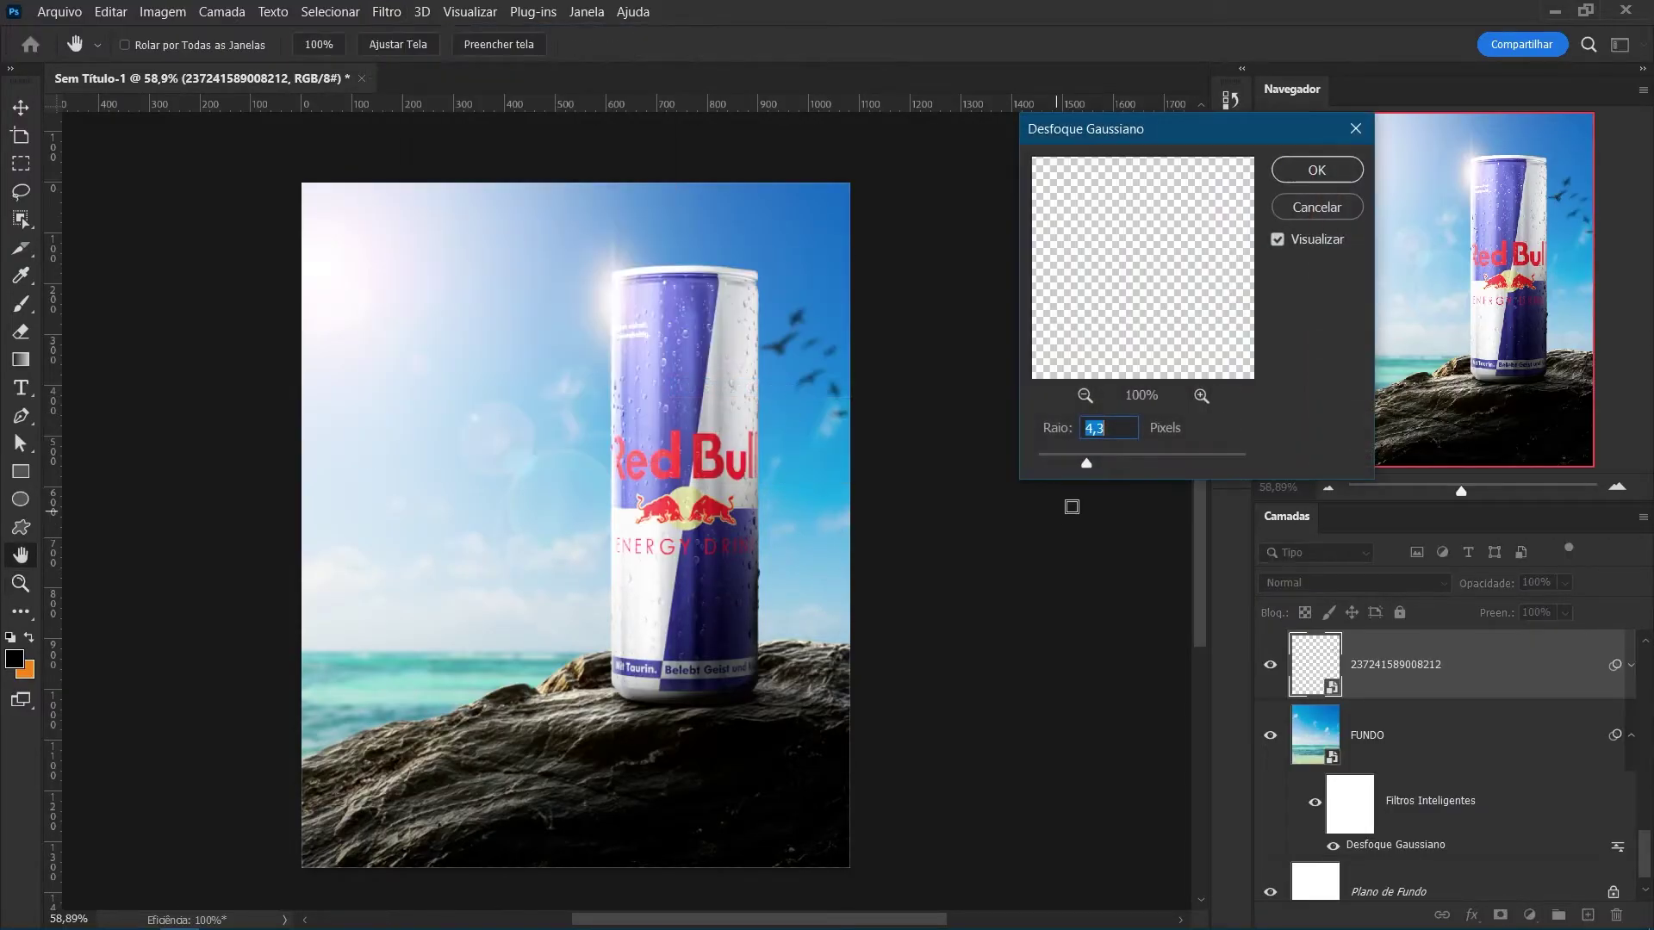
{"action": "left_click", "coordinate": [1311, 170]}
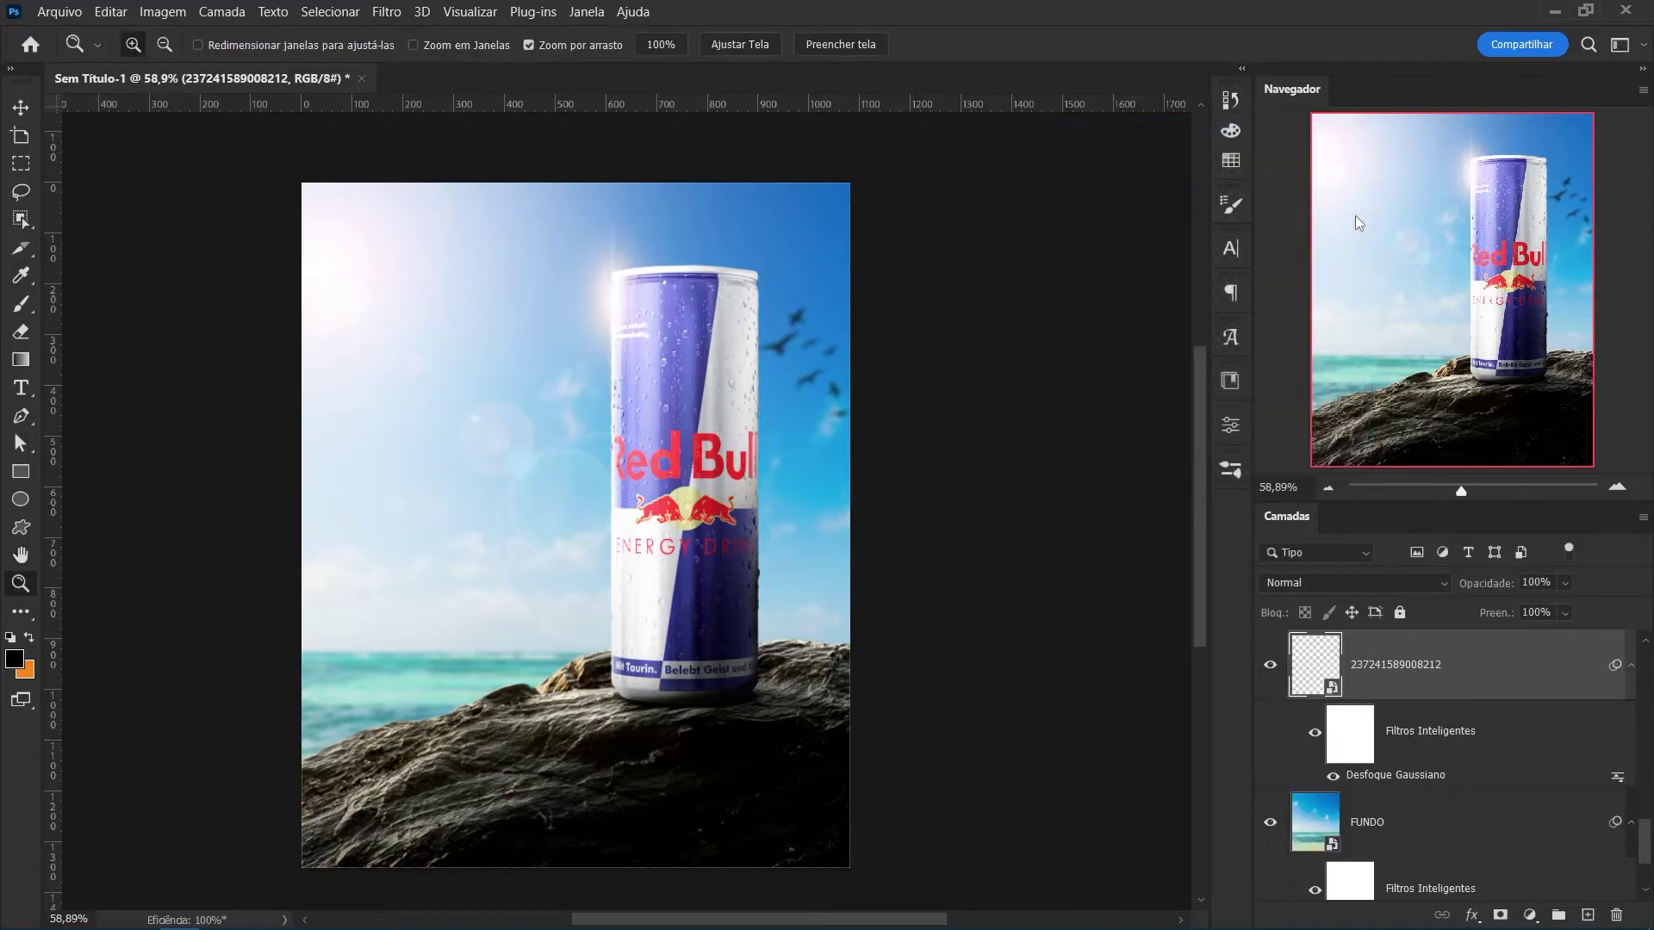
{"action": "key", "text": "v"}
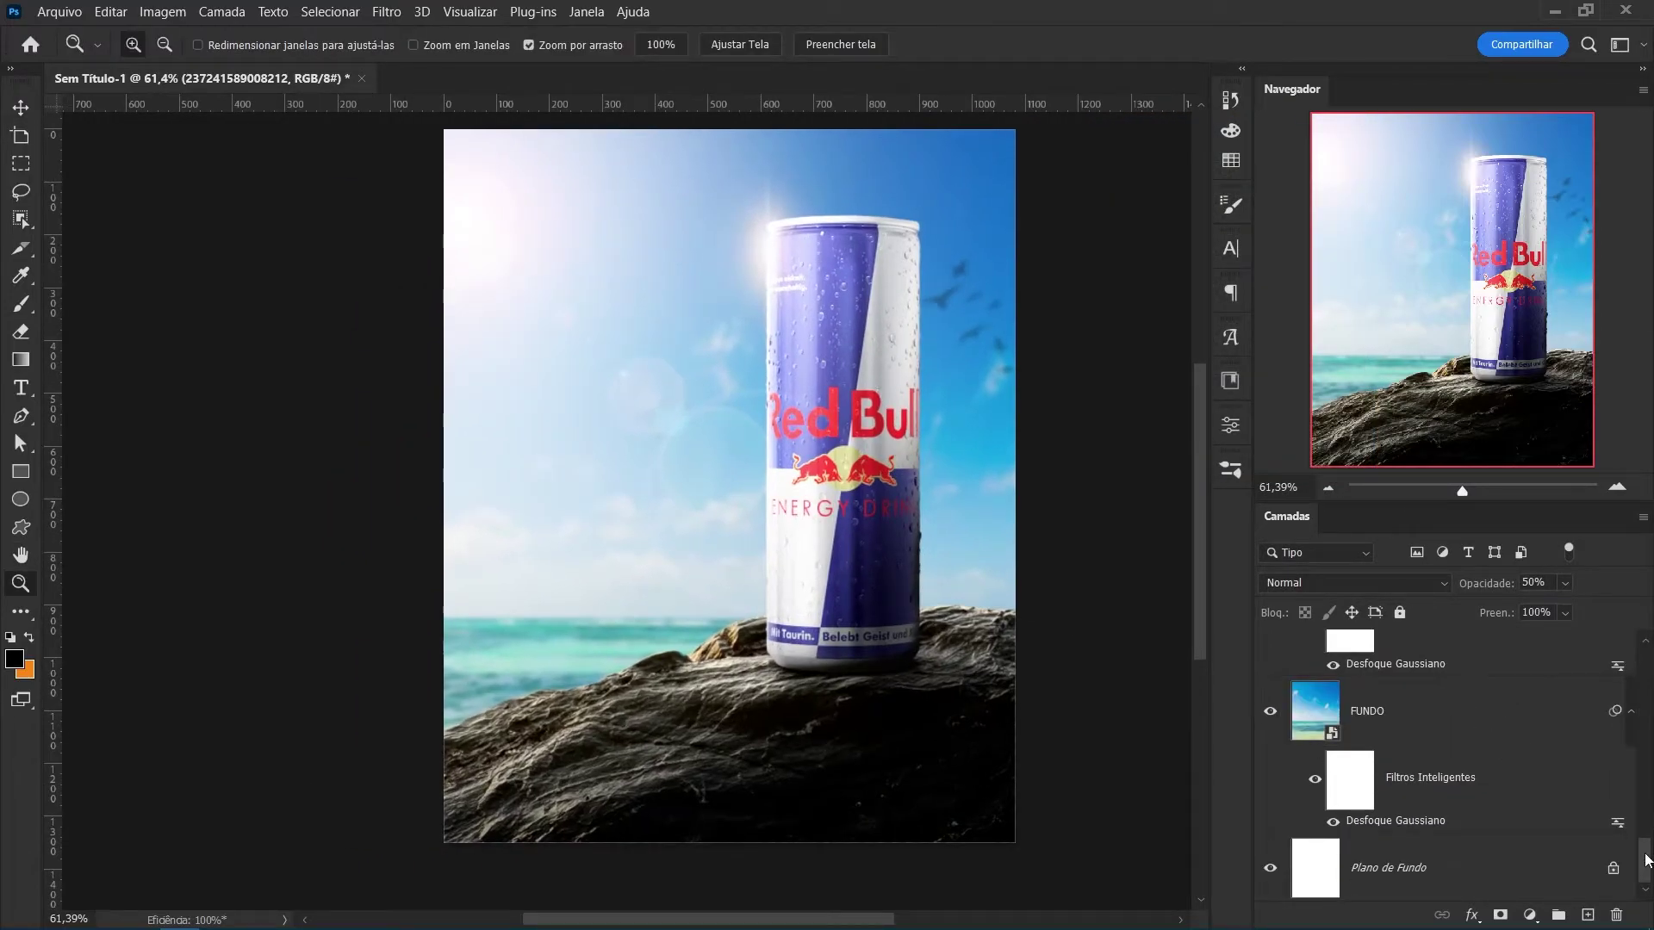
Add a pale yellow Solid Color fill layer and invert its mask to hide it.
{"action": "scroll", "coordinate": [1646, 859], "scroll_direction": "up", "scroll_amount": 2}
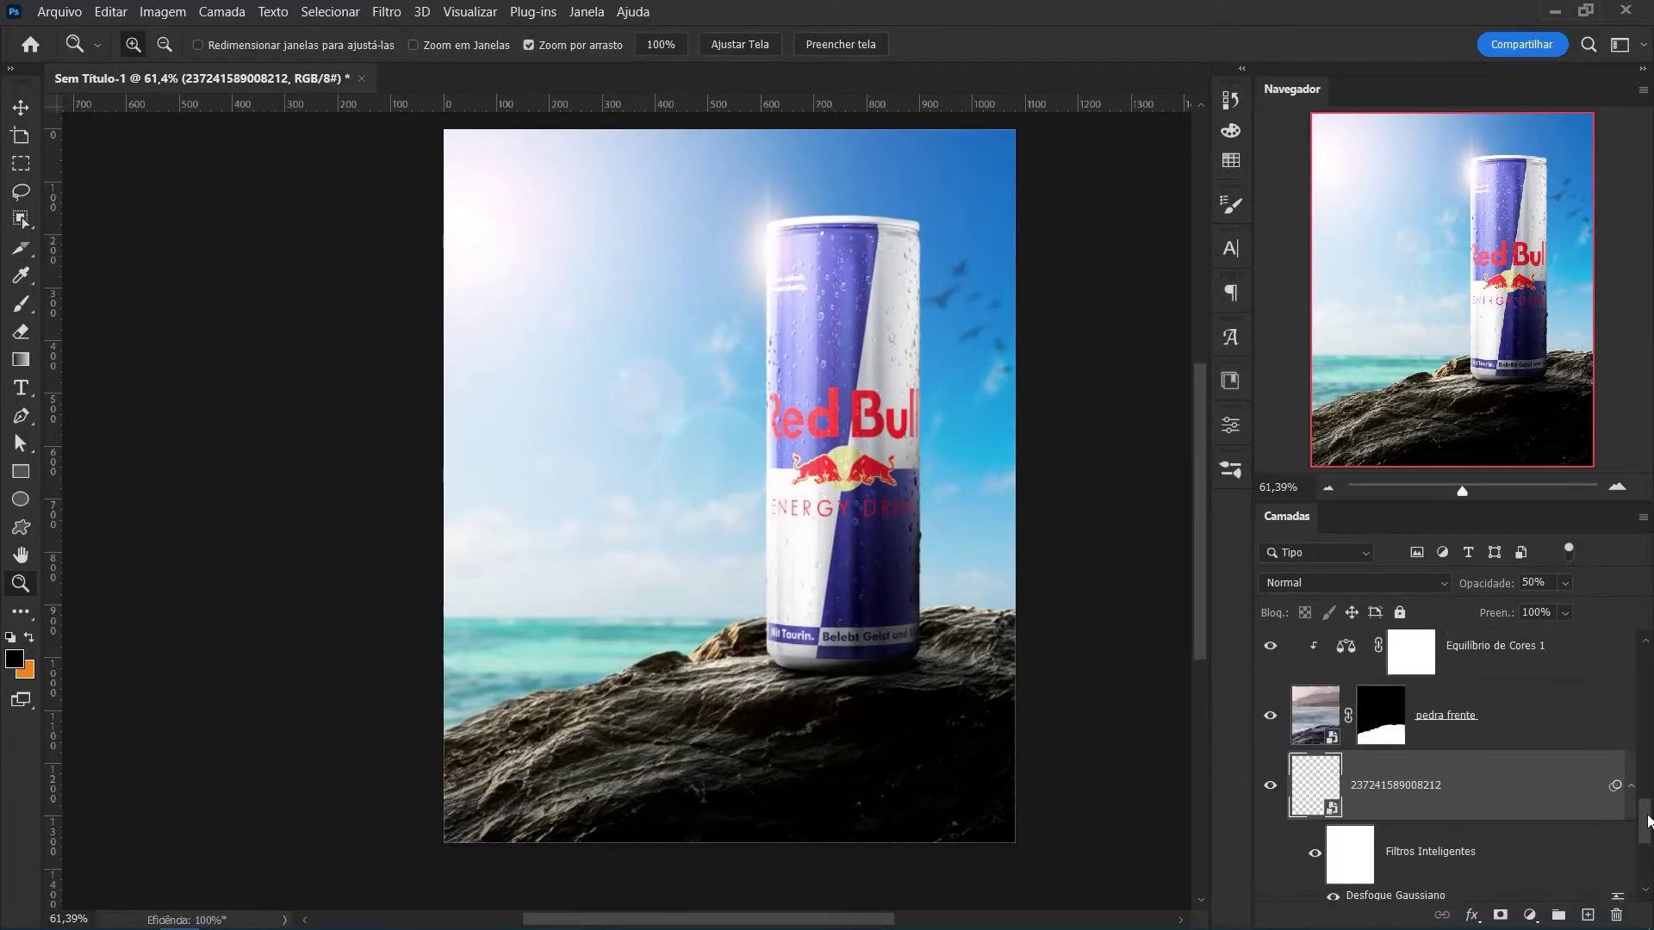
{"action": "scroll", "coordinate": [1647, 858], "scroll_direction": "up", "scroll_amount": 2}
{"action": "left_click", "coordinate": [1530, 915]}
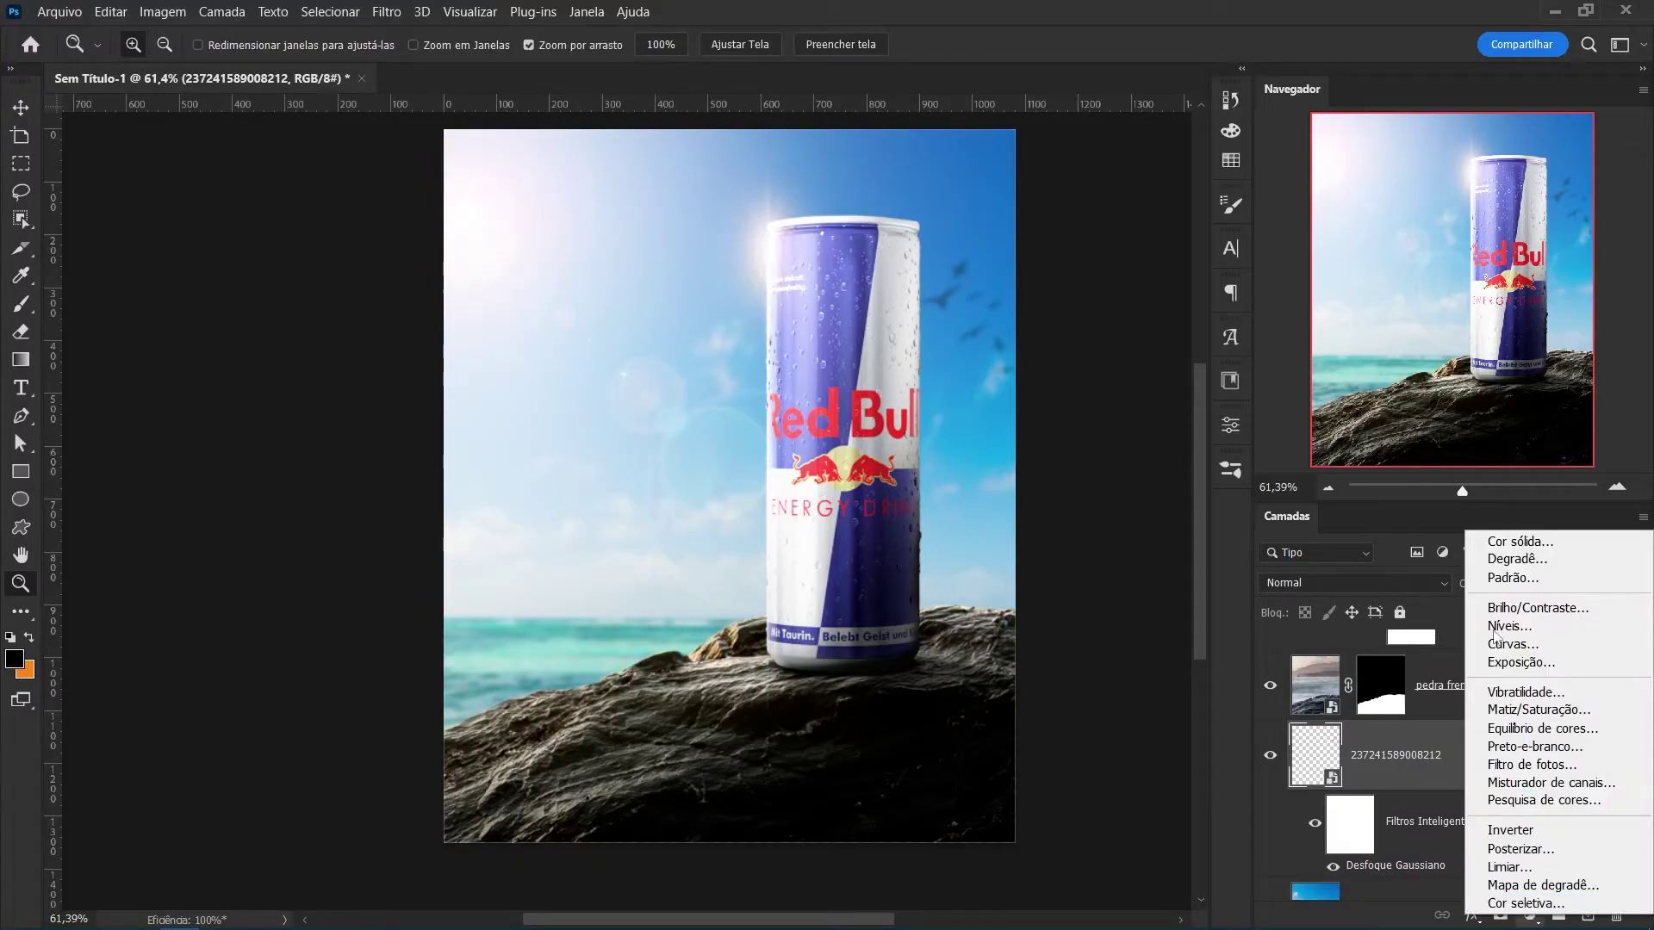
{"action": "left_click", "coordinate": [1539, 543]}
{"action": "left_click", "coordinate": [1005, 786]}
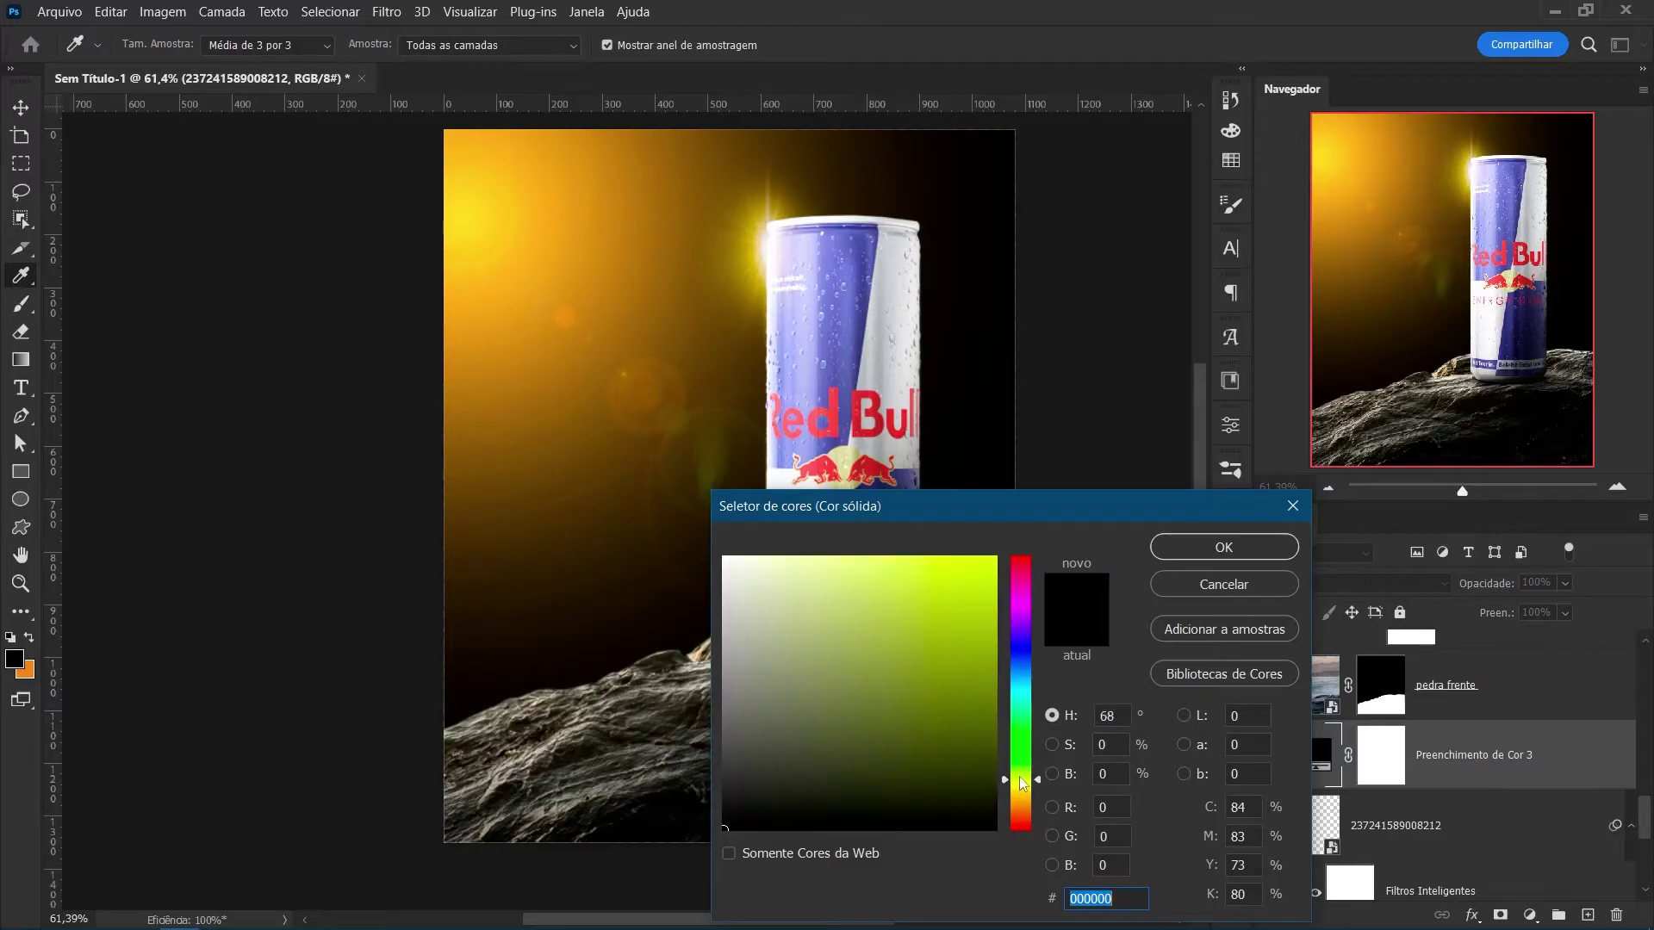
{"action": "left_click_drag", "start_coordinate": [878, 773], "coordinate": [804, 557]}
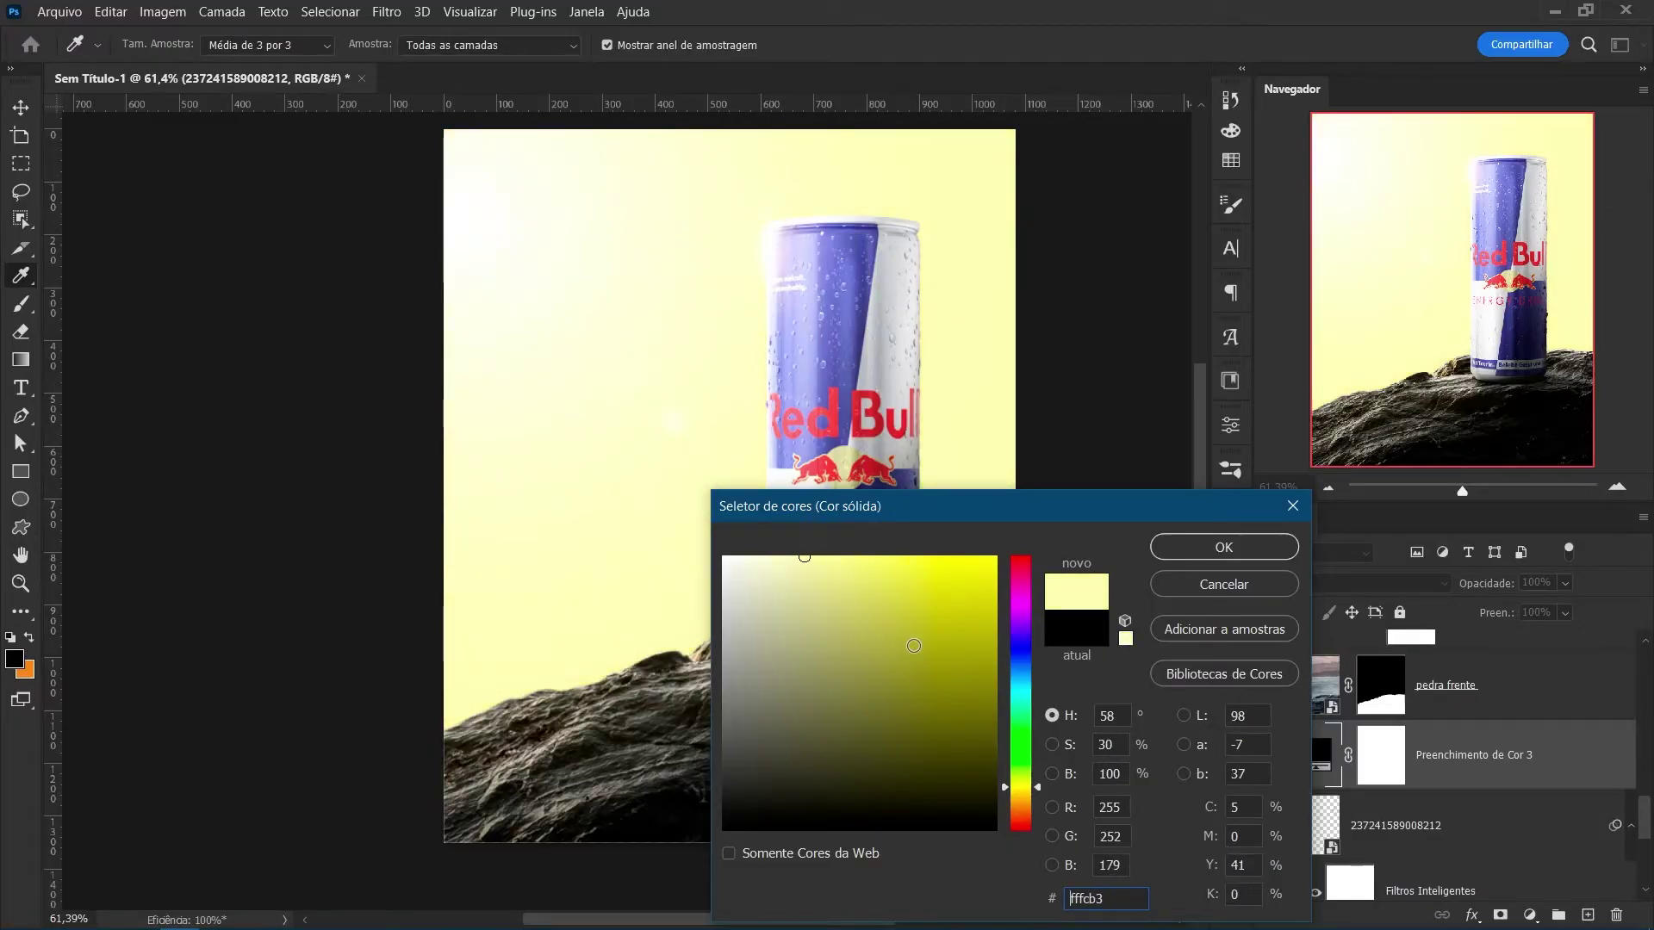
{"action": "left_click", "coordinate": [1283, 548]}
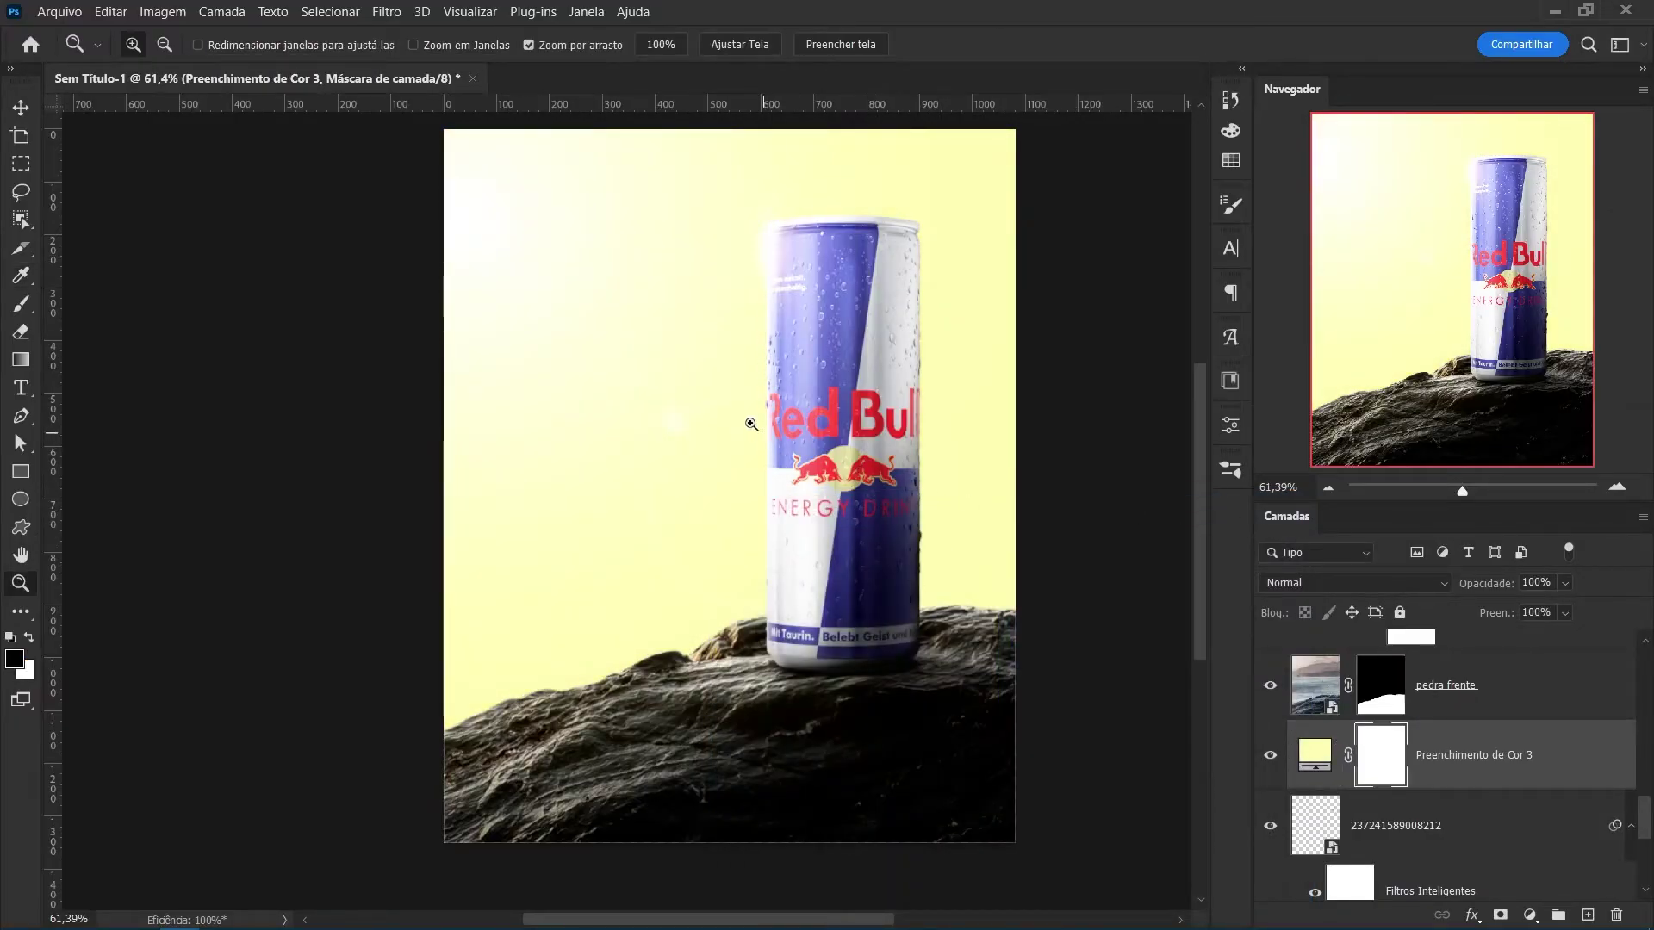
{"action": "key", "text": "alt+BackSpace"}
Paint cloudy haze over the left horizon with an enlarged white Cloud 2 brush.
{"action": "scroll", "coordinate": [613, 677], "scroll_direction": "down", "scroll_amount": 1}
{"action": "key", "text": "b"}
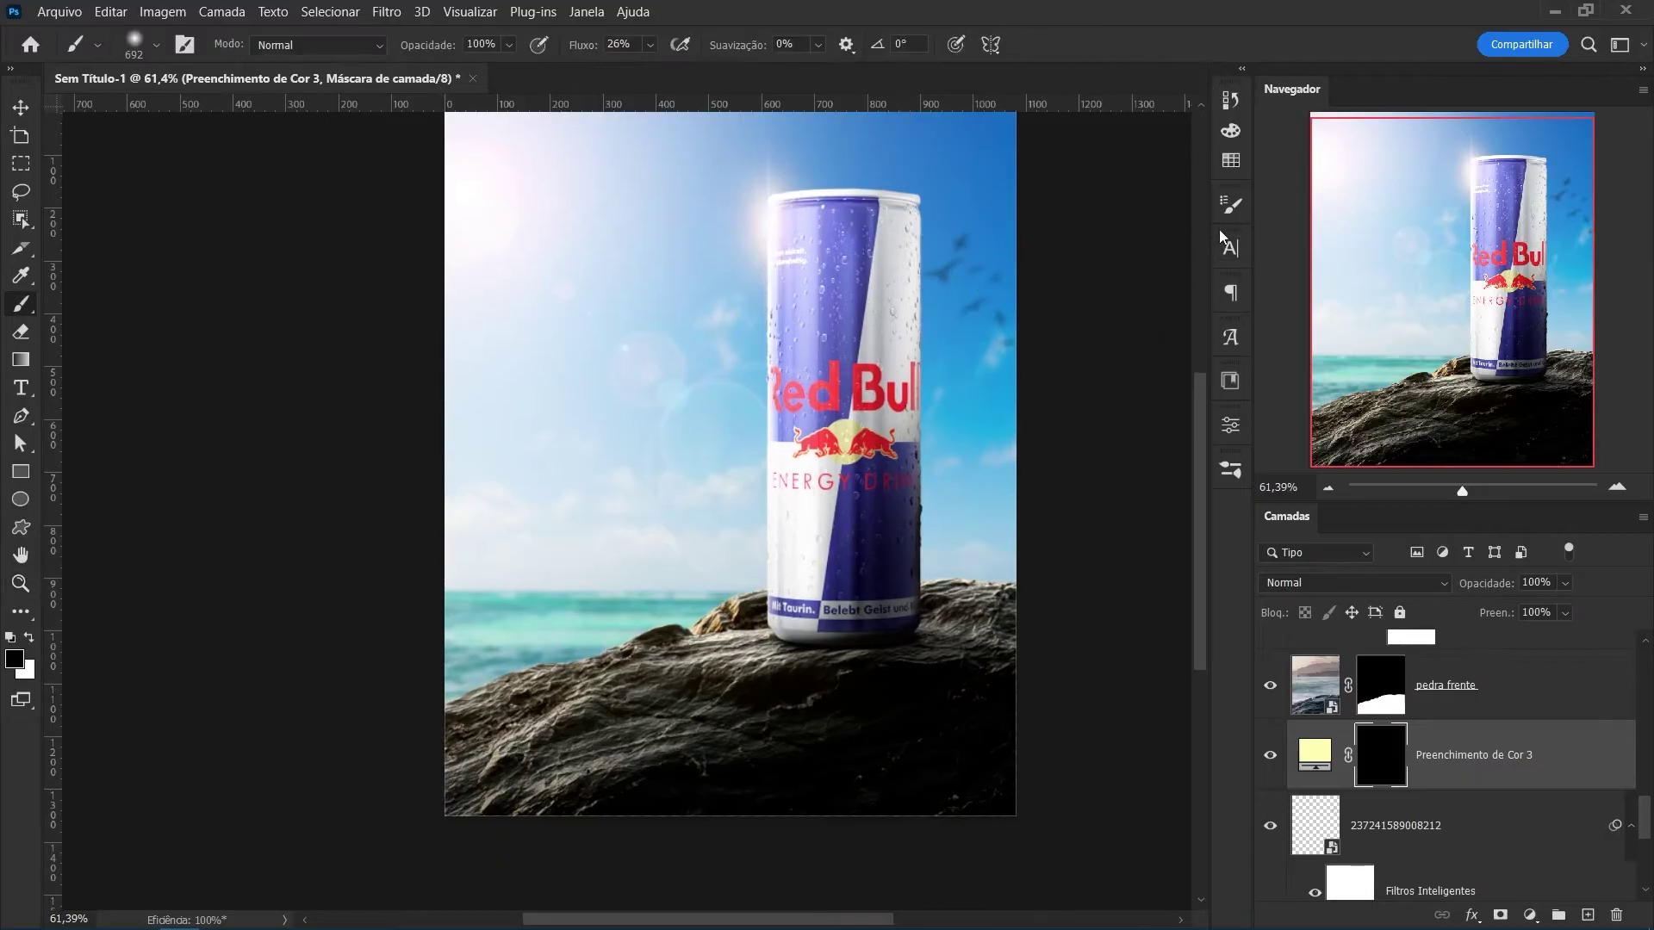
{"action": "left_click", "coordinate": [1232, 469]}
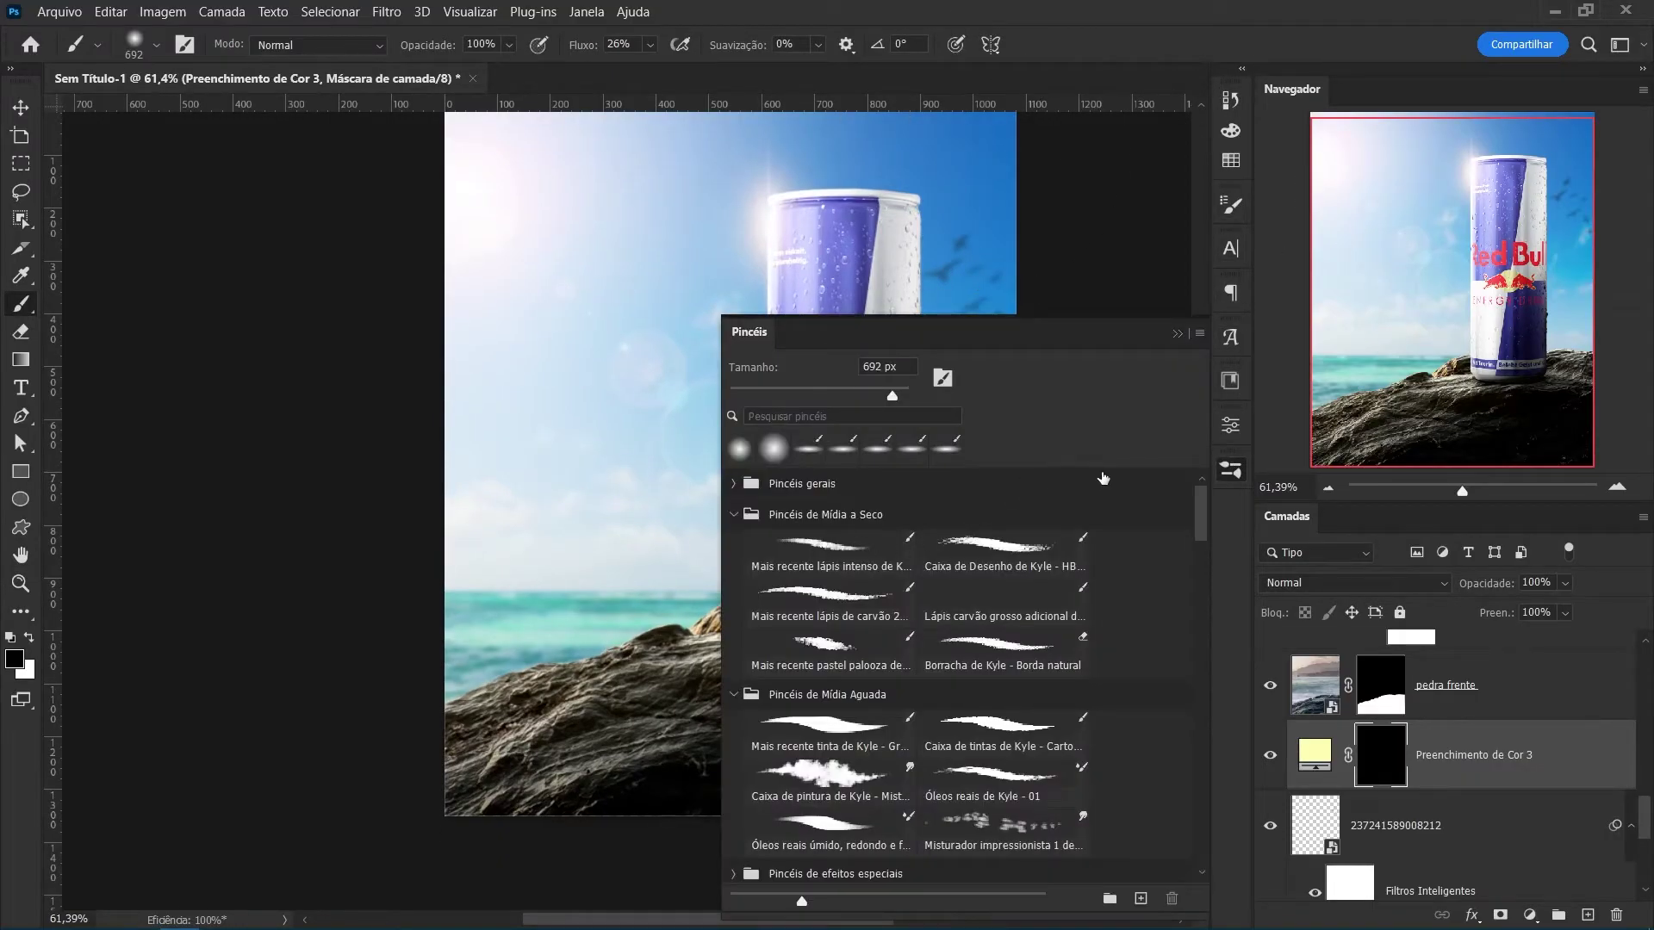
{"action": "left_click_drag", "start_coordinate": [1203, 528], "coordinate": [1218, 725]}
{"action": "left_click", "coordinate": [1000, 584]}
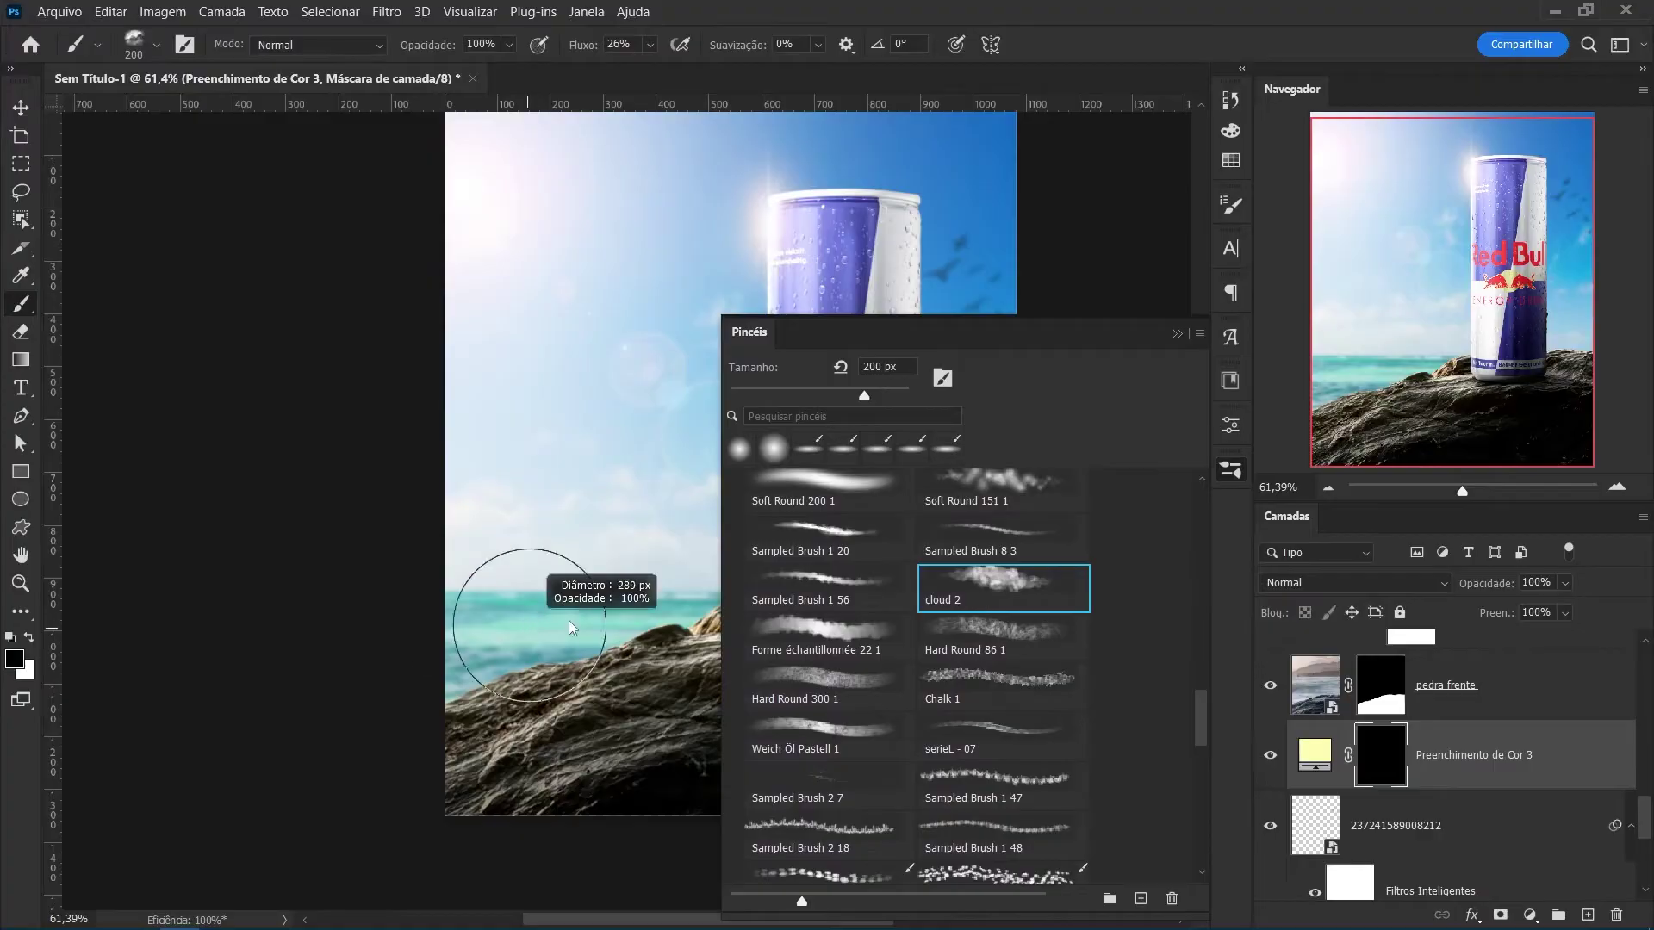
{"action": "left_click", "coordinate": [1182, 332]}
{"action": "key", "text": "x"}
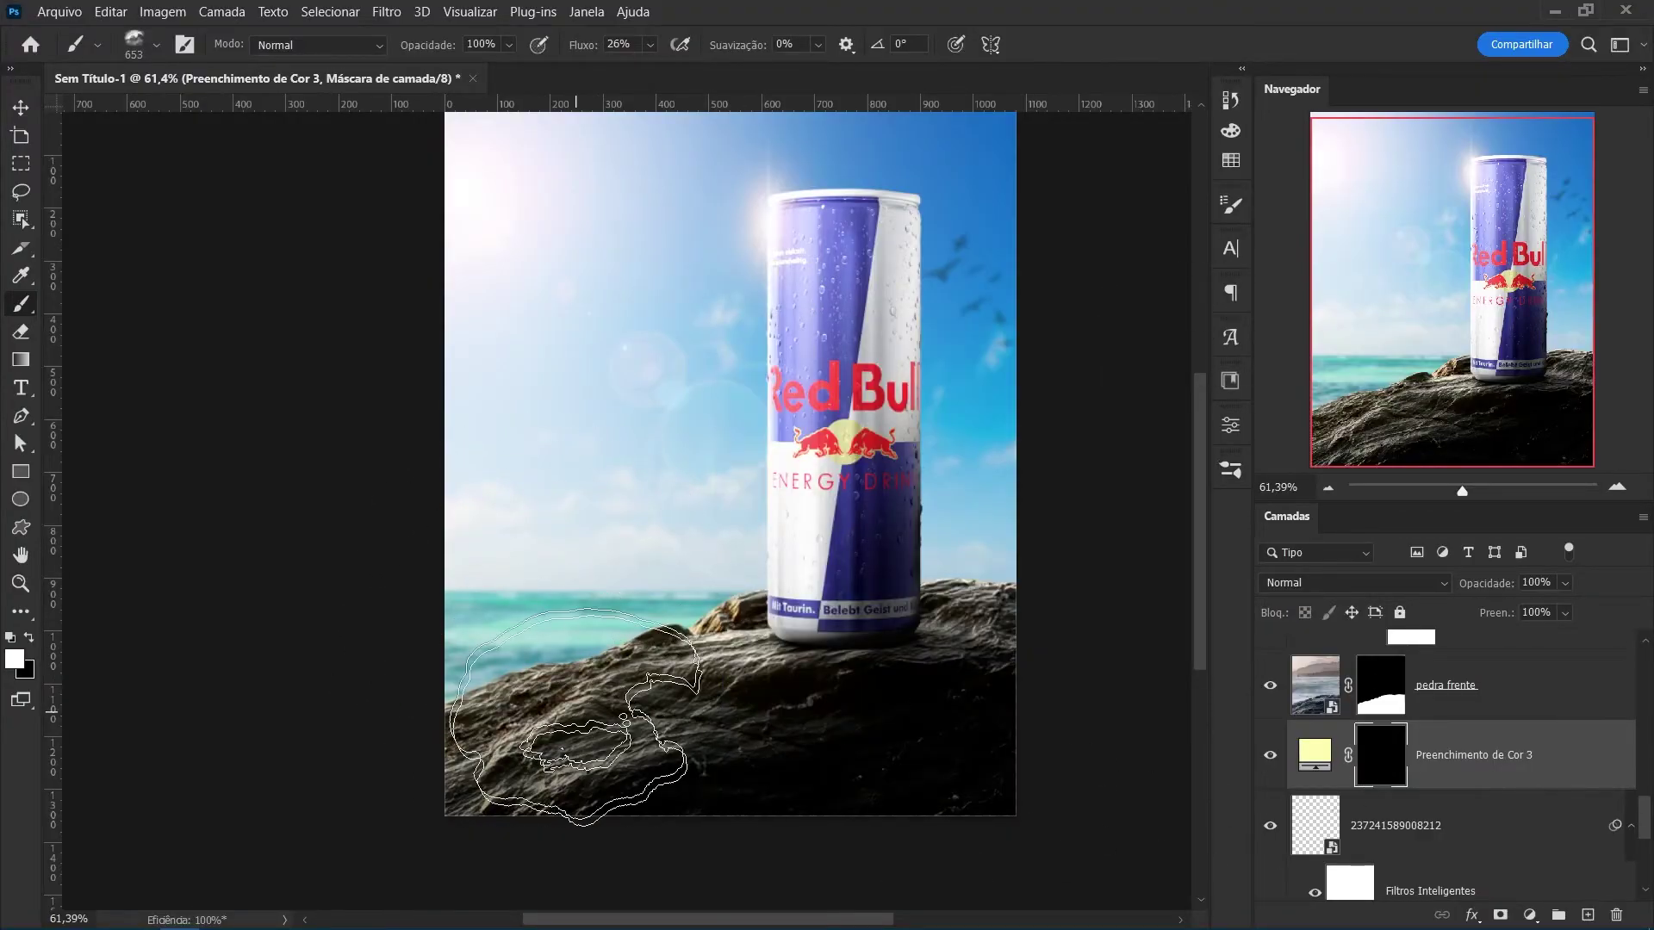
{"action": "key", "text": "bracketright"}
{"action": "key", "text": "bracketright"}
{"action": "key", "text": "bracketright"}
{"action": "left_click_drag", "start_coordinate": [371, 732], "coordinate": [1154, 542]}
Change the haze fill colour to white (ffffff), pick a soft round brush, and show the layer.
{"action": "double_click", "coordinate": [1314, 755]}
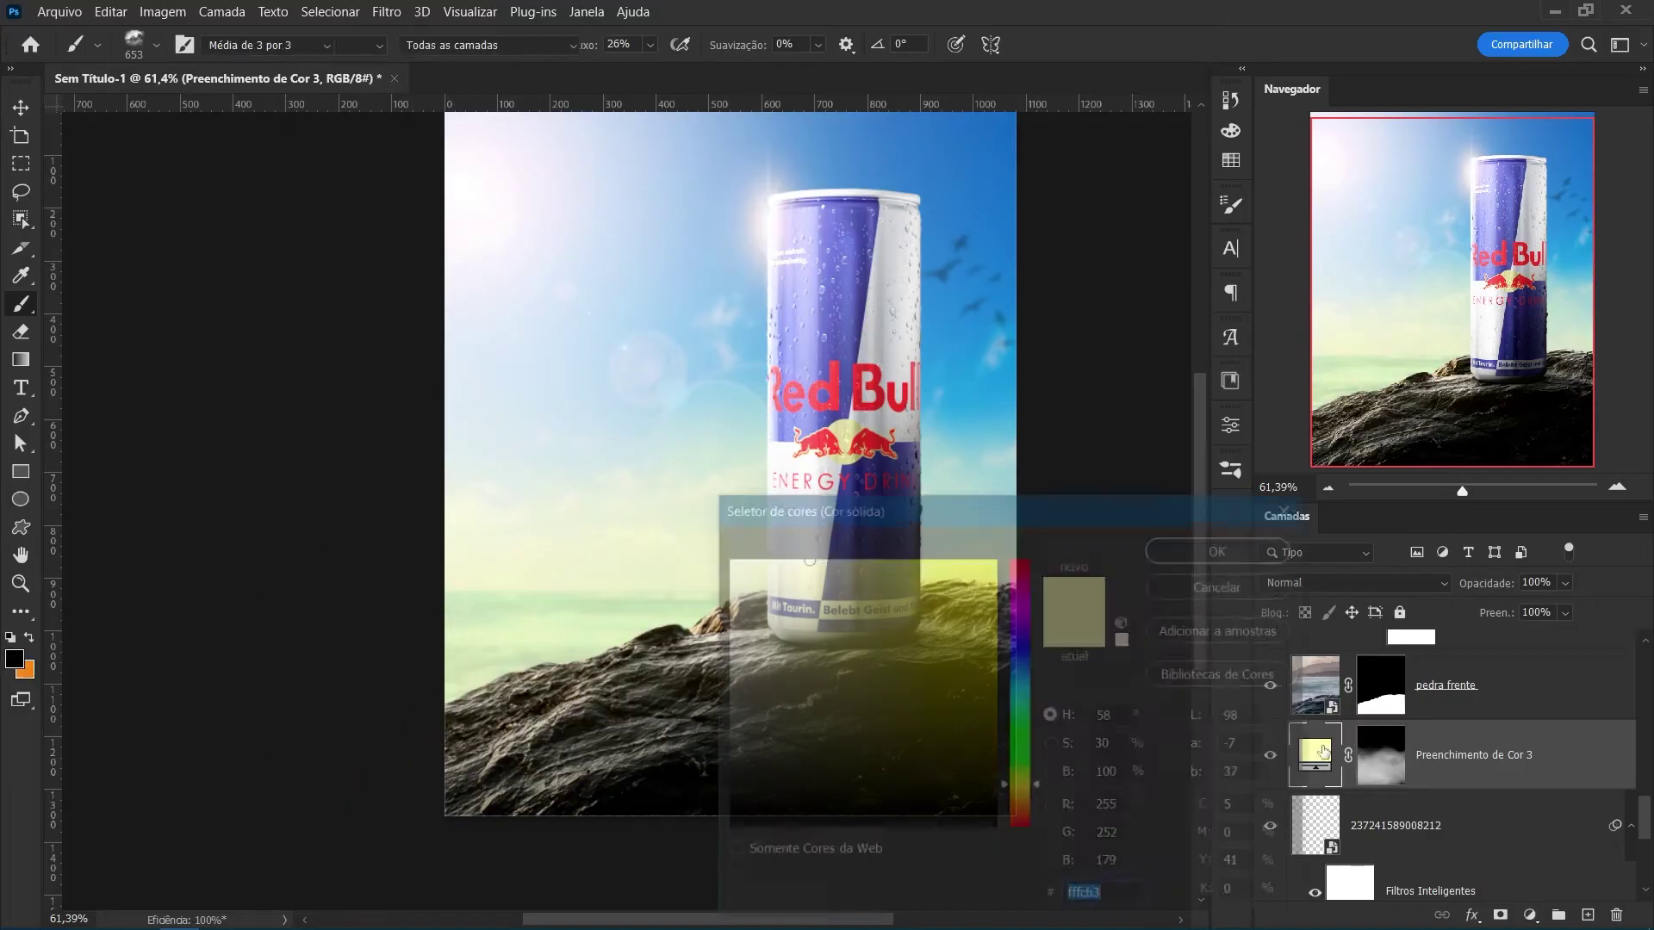
{"action": "type", "text": "ffffff"}
{"action": "key", "text": "Return"}
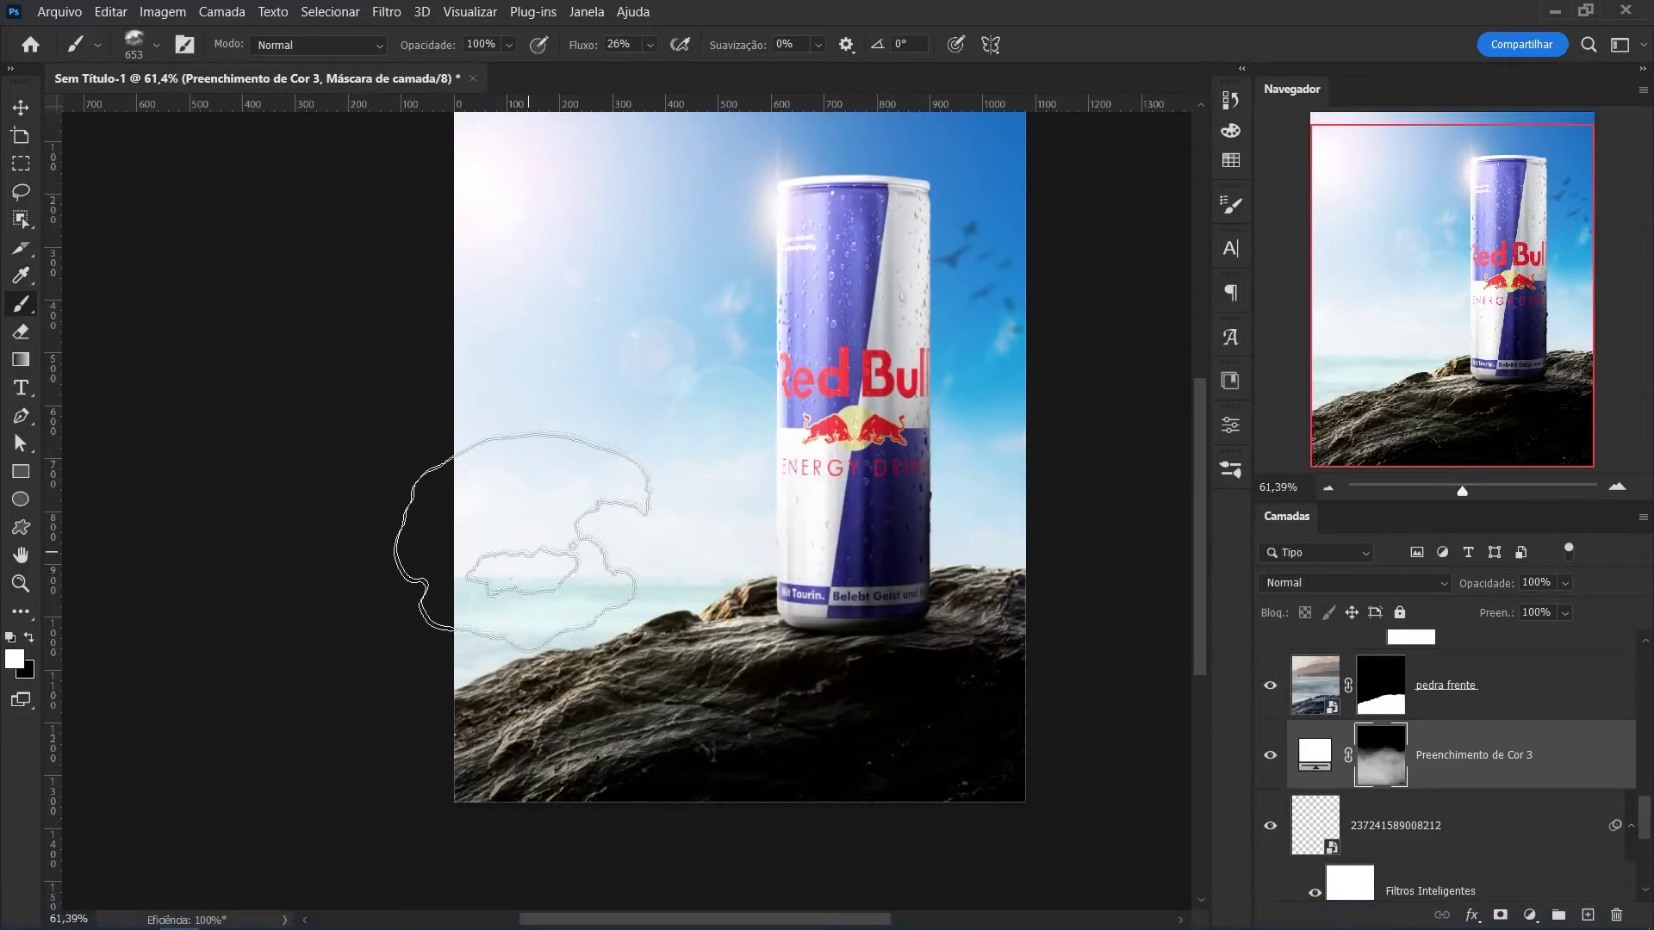
{"action": "right_click", "coordinate": [568, 543]}
{"action": "left_click", "coordinate": [628, 681]}
{"action": "key", "text": "bracketright"}
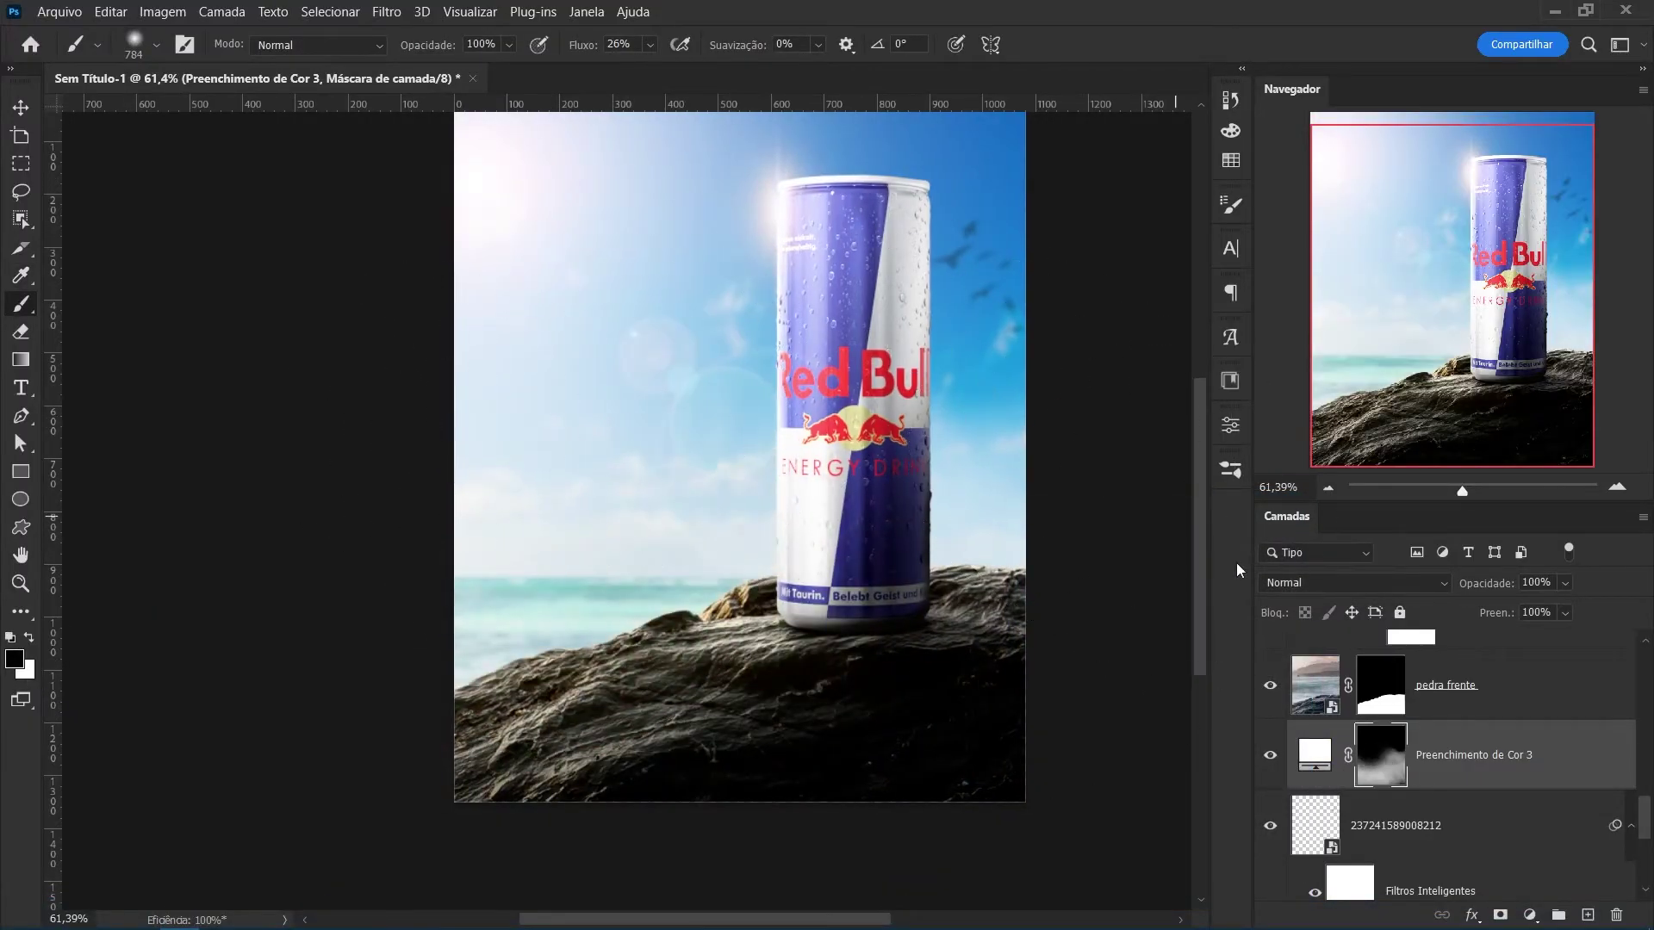
{"action": "left_click", "coordinate": [1271, 759]}
Duplicate the haze layer above FLARE and paint haze over the rock and lower can.
{"action": "scroll", "coordinate": [1456, 758], "scroll_direction": "down", "scroll_amount": 3}
{"action": "scroll", "coordinate": [1465, 689], "scroll_direction": "up", "scroll_amount": 3}
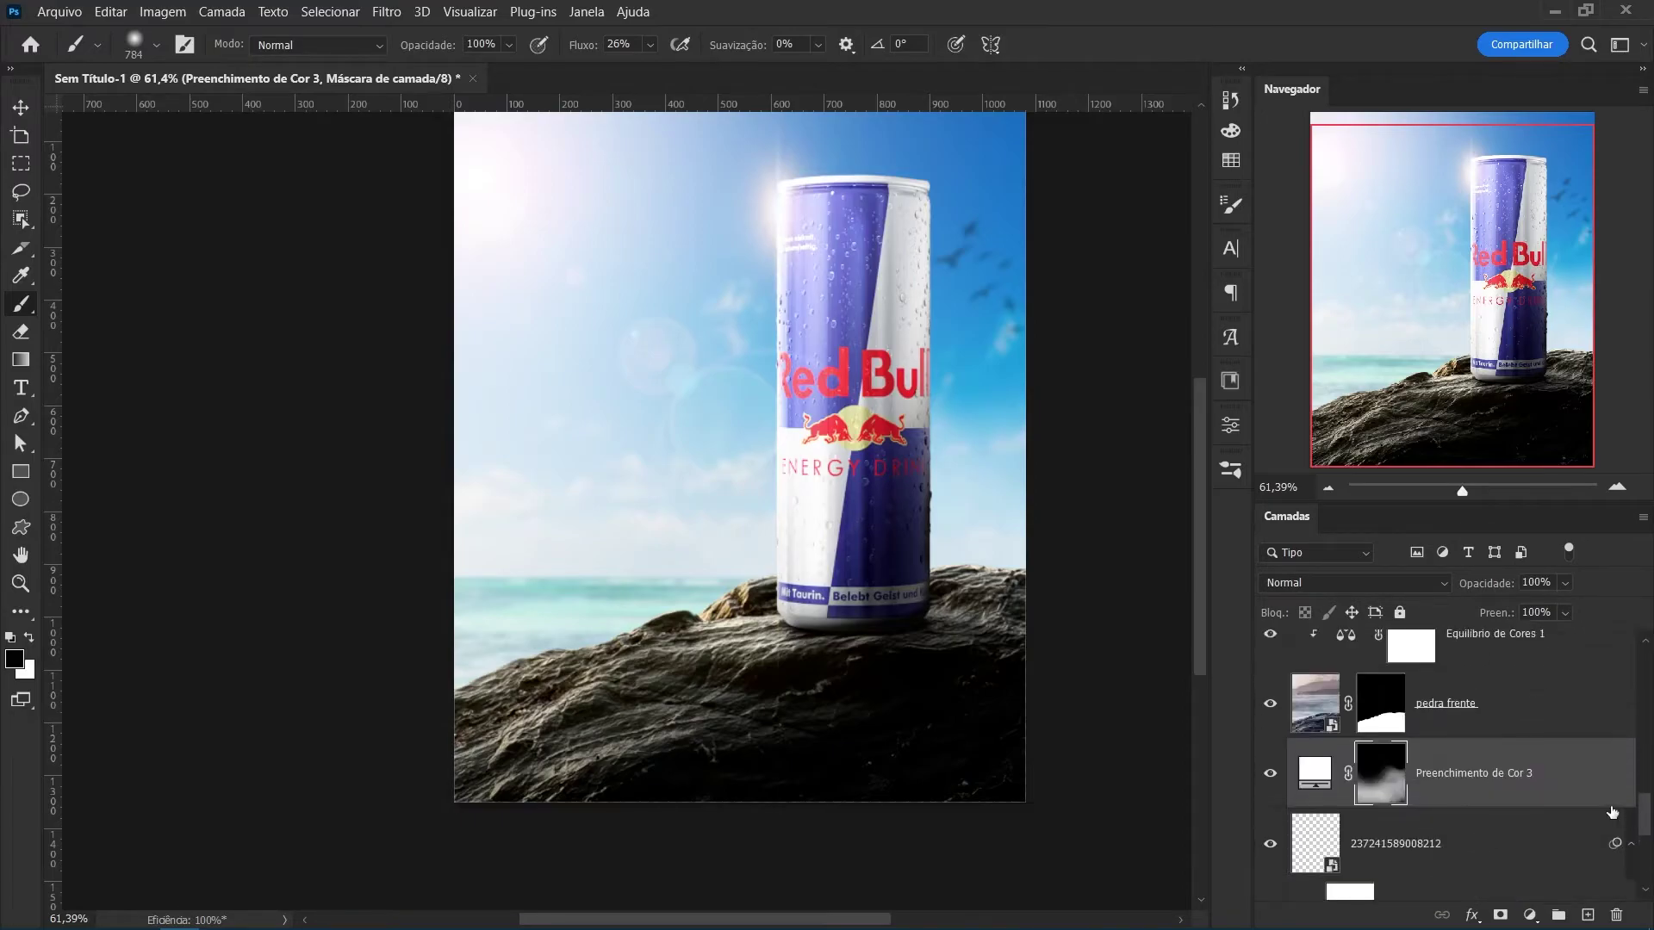
{"action": "scroll", "coordinate": [1516, 690], "scroll_direction": "up", "scroll_amount": 2}
{"action": "scroll", "coordinate": [1524, 732], "scroll_direction": "up", "scroll_amount": 2}
{"action": "scroll", "coordinate": [1529, 767], "scroll_direction": "up", "scroll_amount": 2}
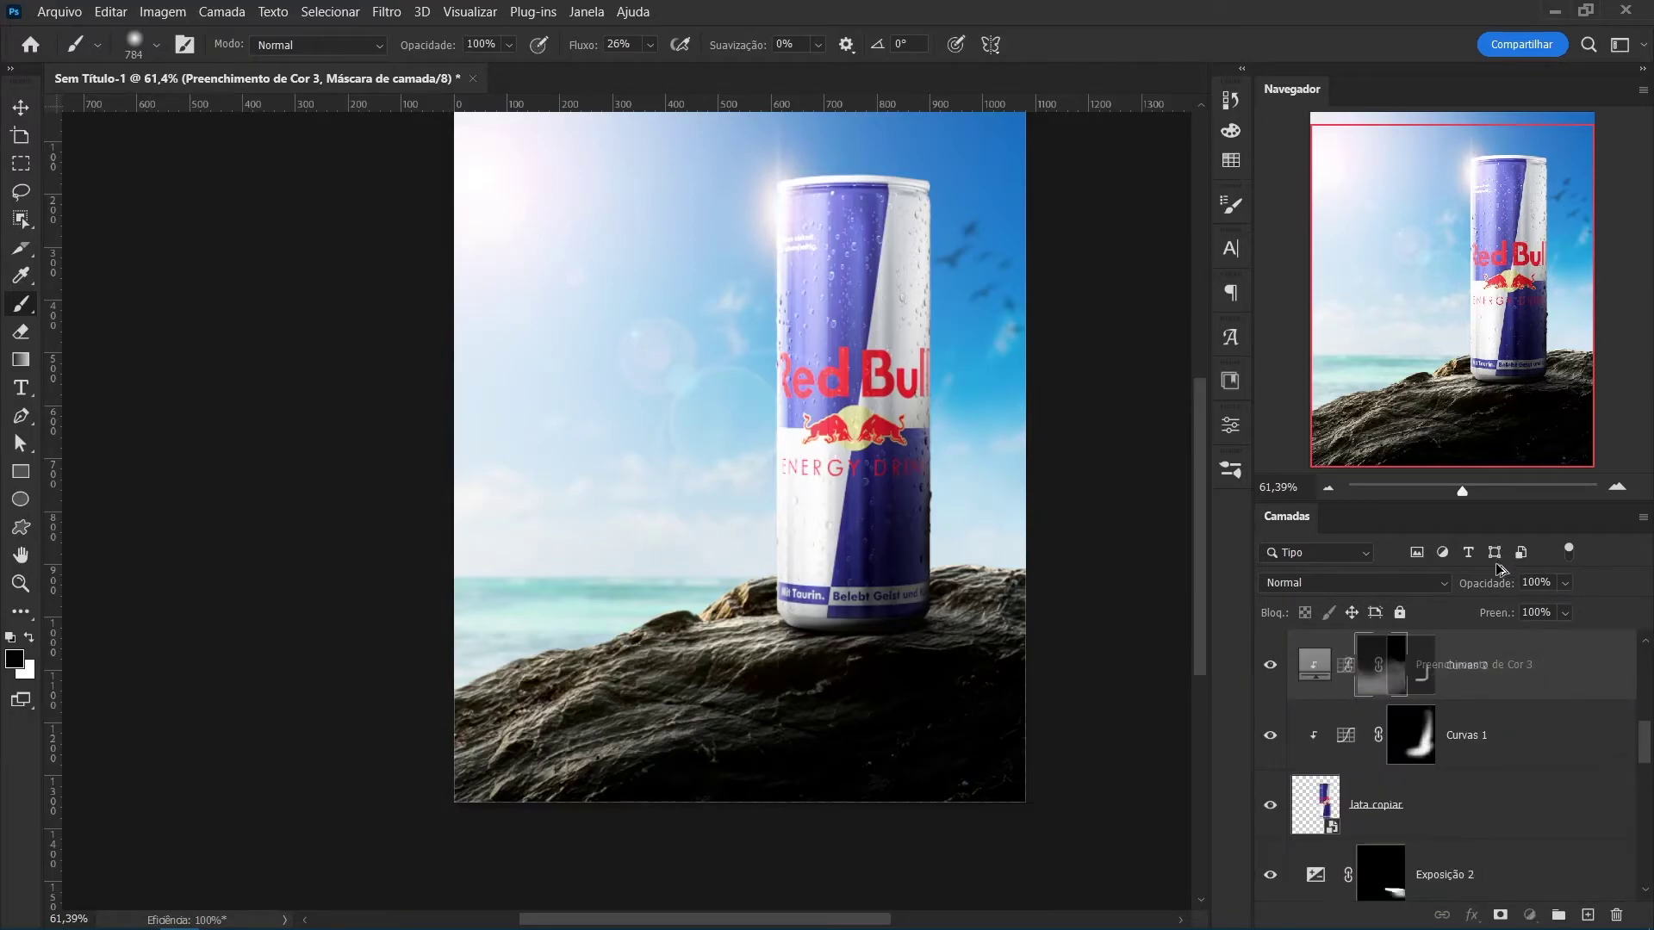
{"action": "scroll", "coordinate": [1539, 807], "scroll_direction": "up", "scroll_amount": 2}
{"action": "left_click_drag", "start_coordinate": [1539, 807], "coordinate": [1546, 892]}
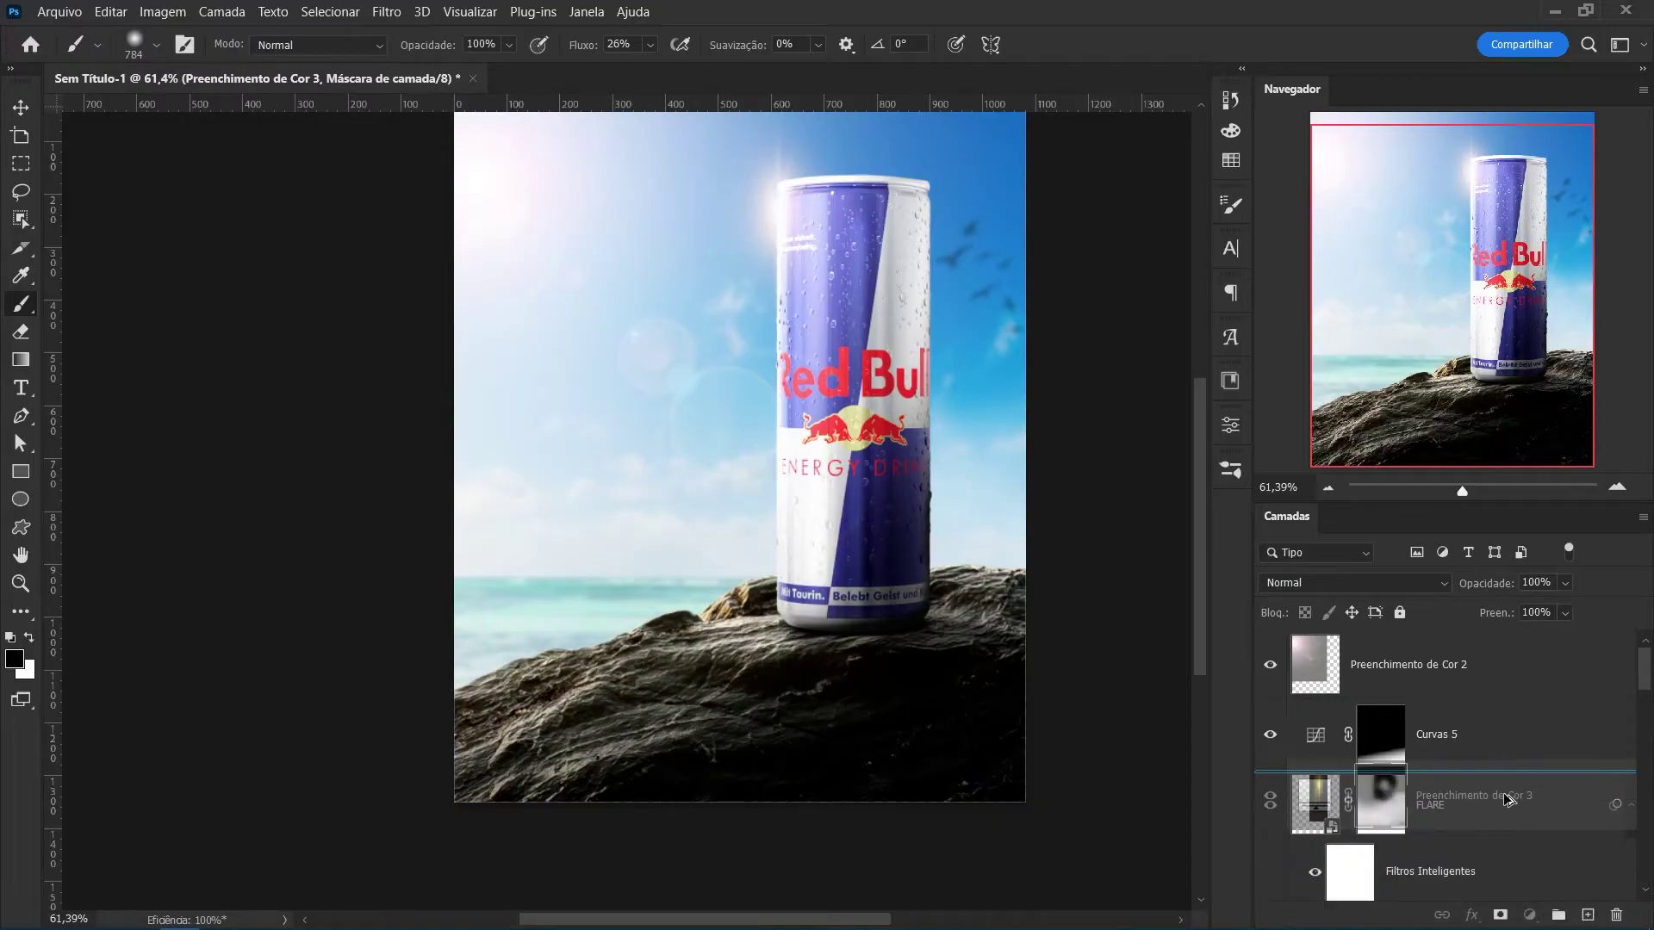
{"action": "left_click", "coordinate": [1381, 804]}
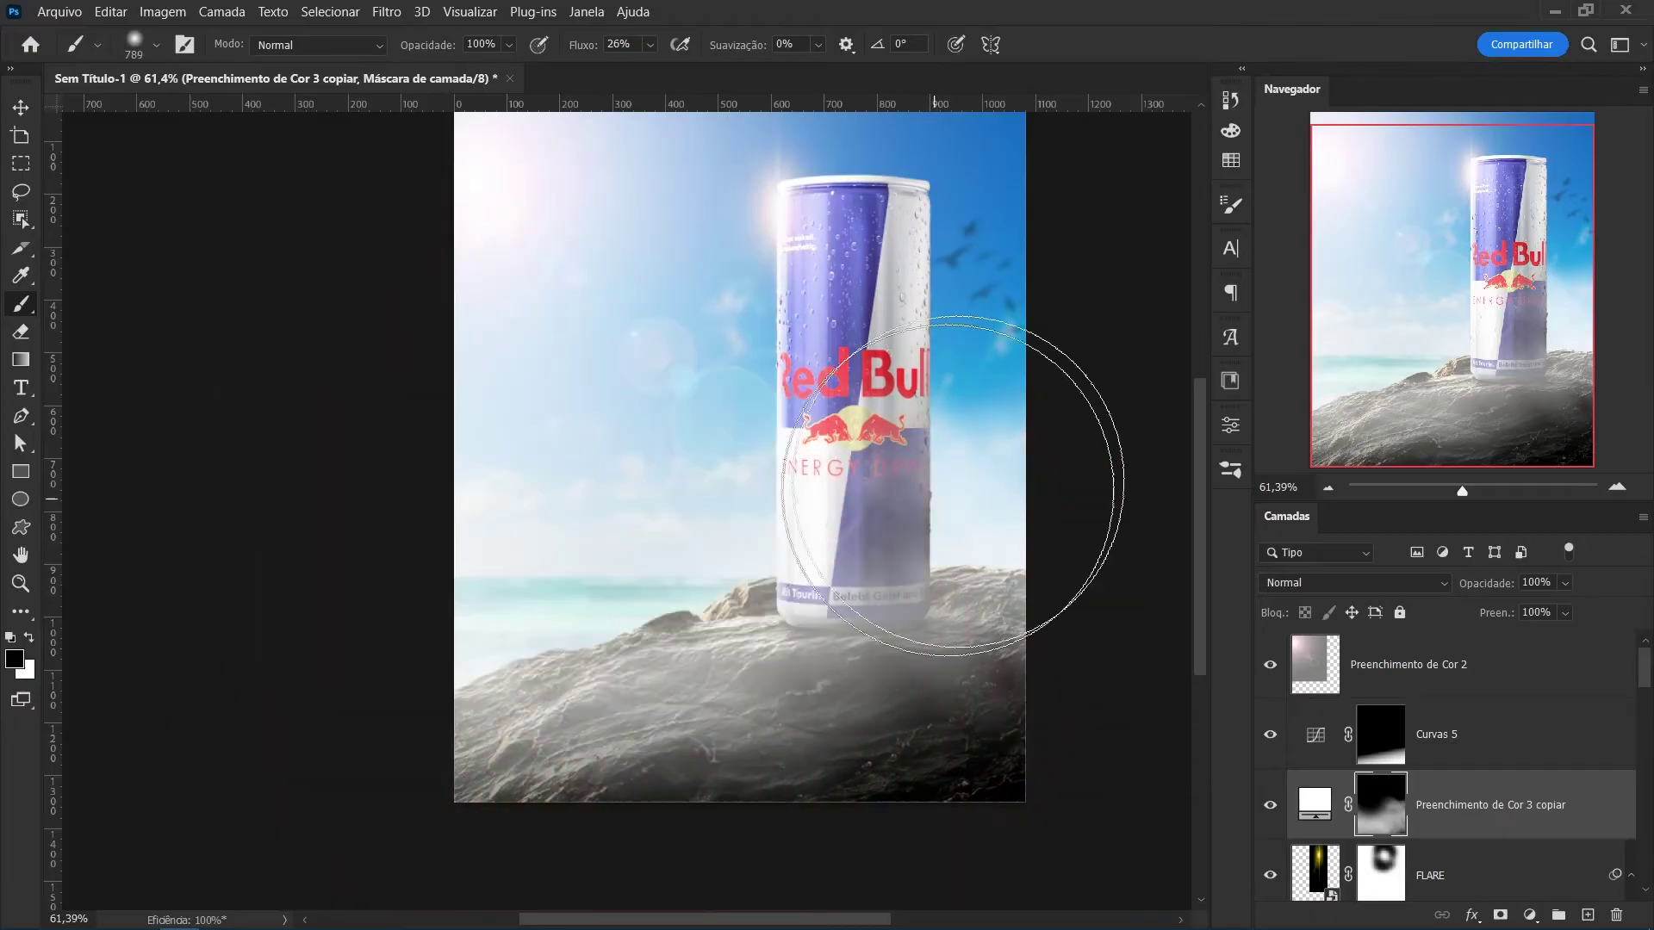
{"action": "mouse_move", "coordinate": [922, 499]}
{"action": "left_mouse_down"}
{"action": "mouse_move", "coordinate": [864, 793]}
{"action": "mouse_move", "coordinate": [609, 709]}
{"action": "left_mouse_up"}
Enlarge the brush to about 820 px and paint more haze over the lower-left rock.
{"action": "key", "text": "x"}
{"action": "right_click", "coordinate": [481, 687]}
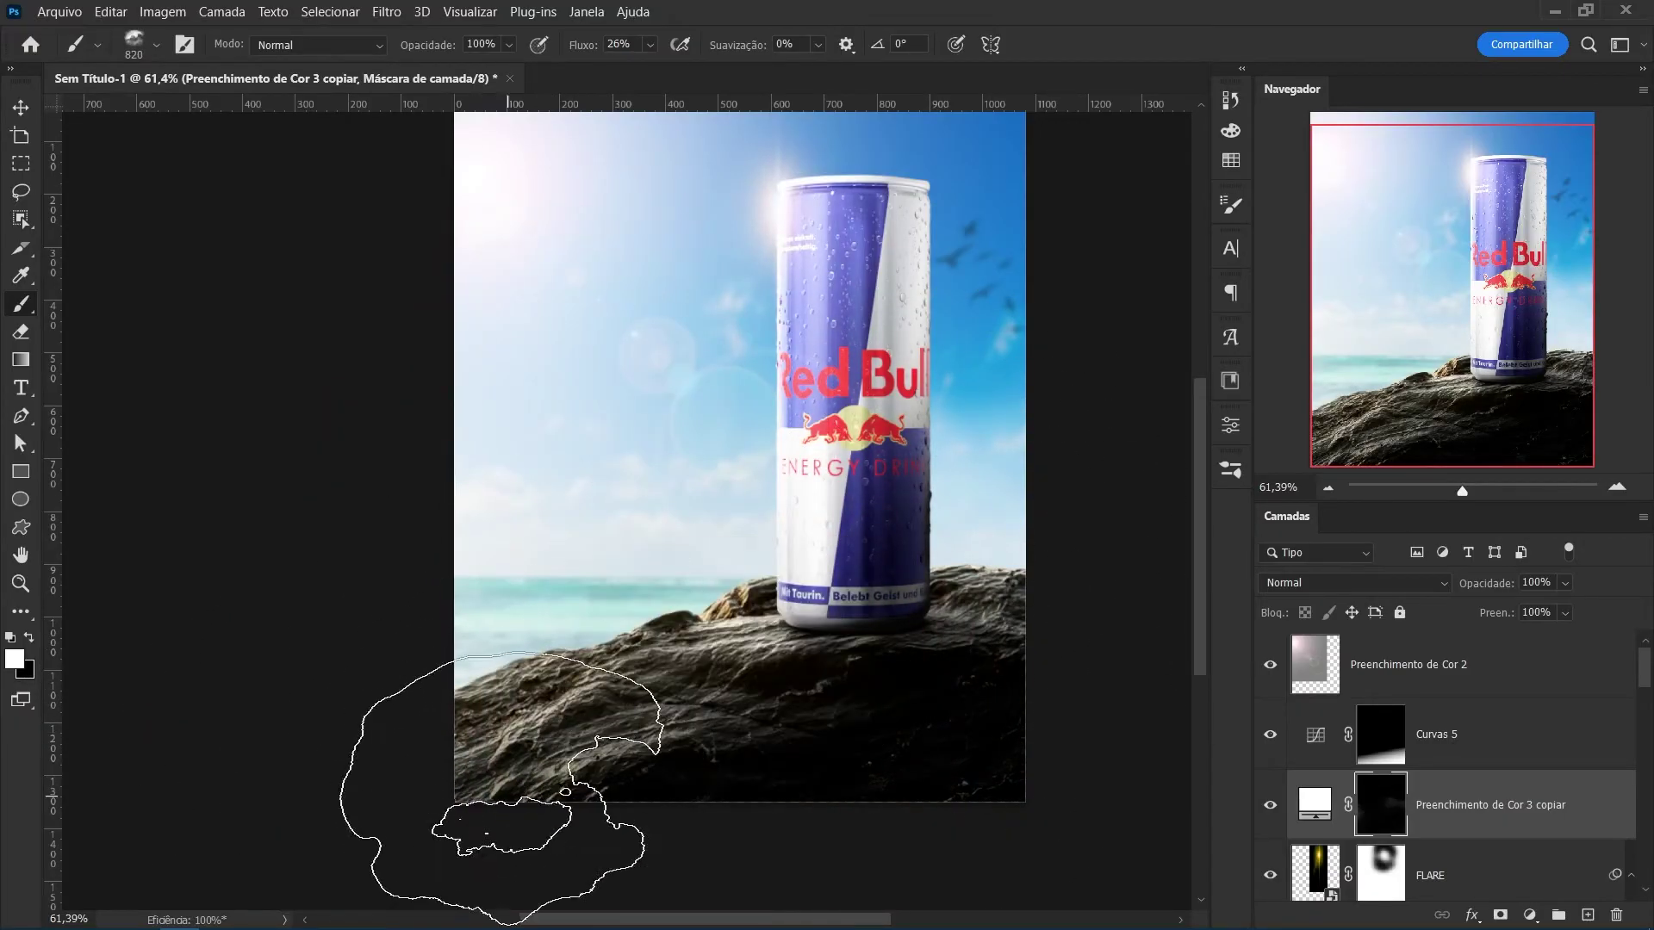
{"action": "left_click_drag", "start_coordinate": [473, 767], "coordinate": [1002, 579]}
{"action": "left_click_drag", "start_coordinate": [739, 657], "coordinate": [723, 691]}
{"action": "right_click", "coordinate": [819, 538]}
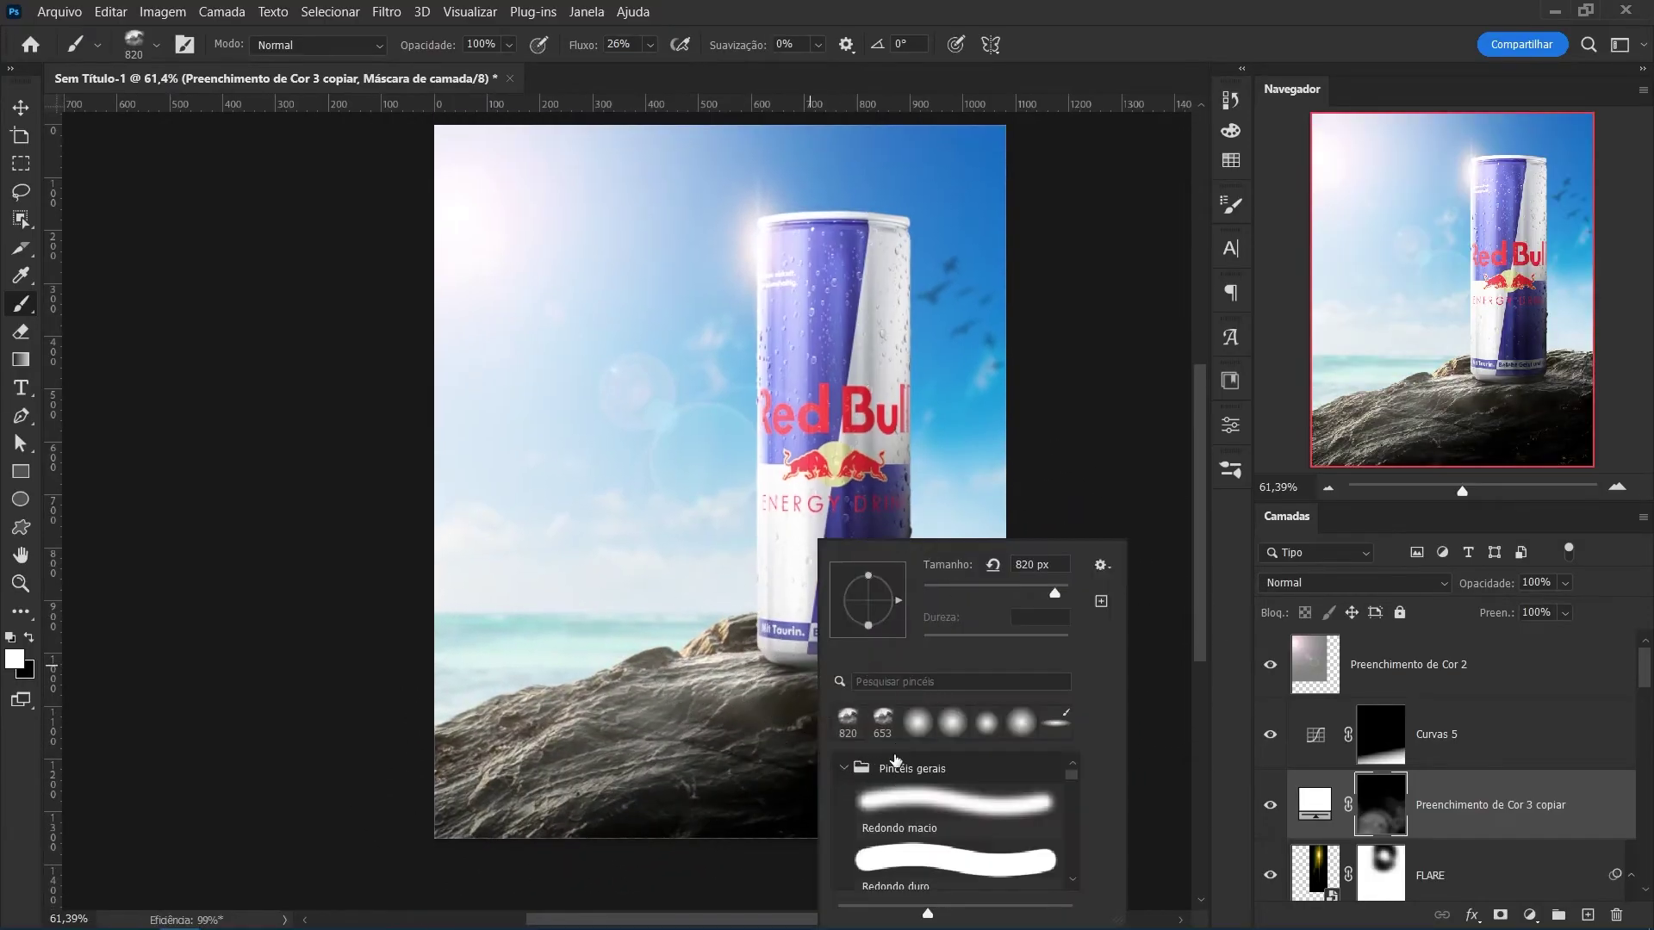
{"action": "key", "text": "Return"}
{"action": "key", "text": "x"}
{"action": "left_click_drag", "start_coordinate": [875, 580], "coordinate": [585, 767]}
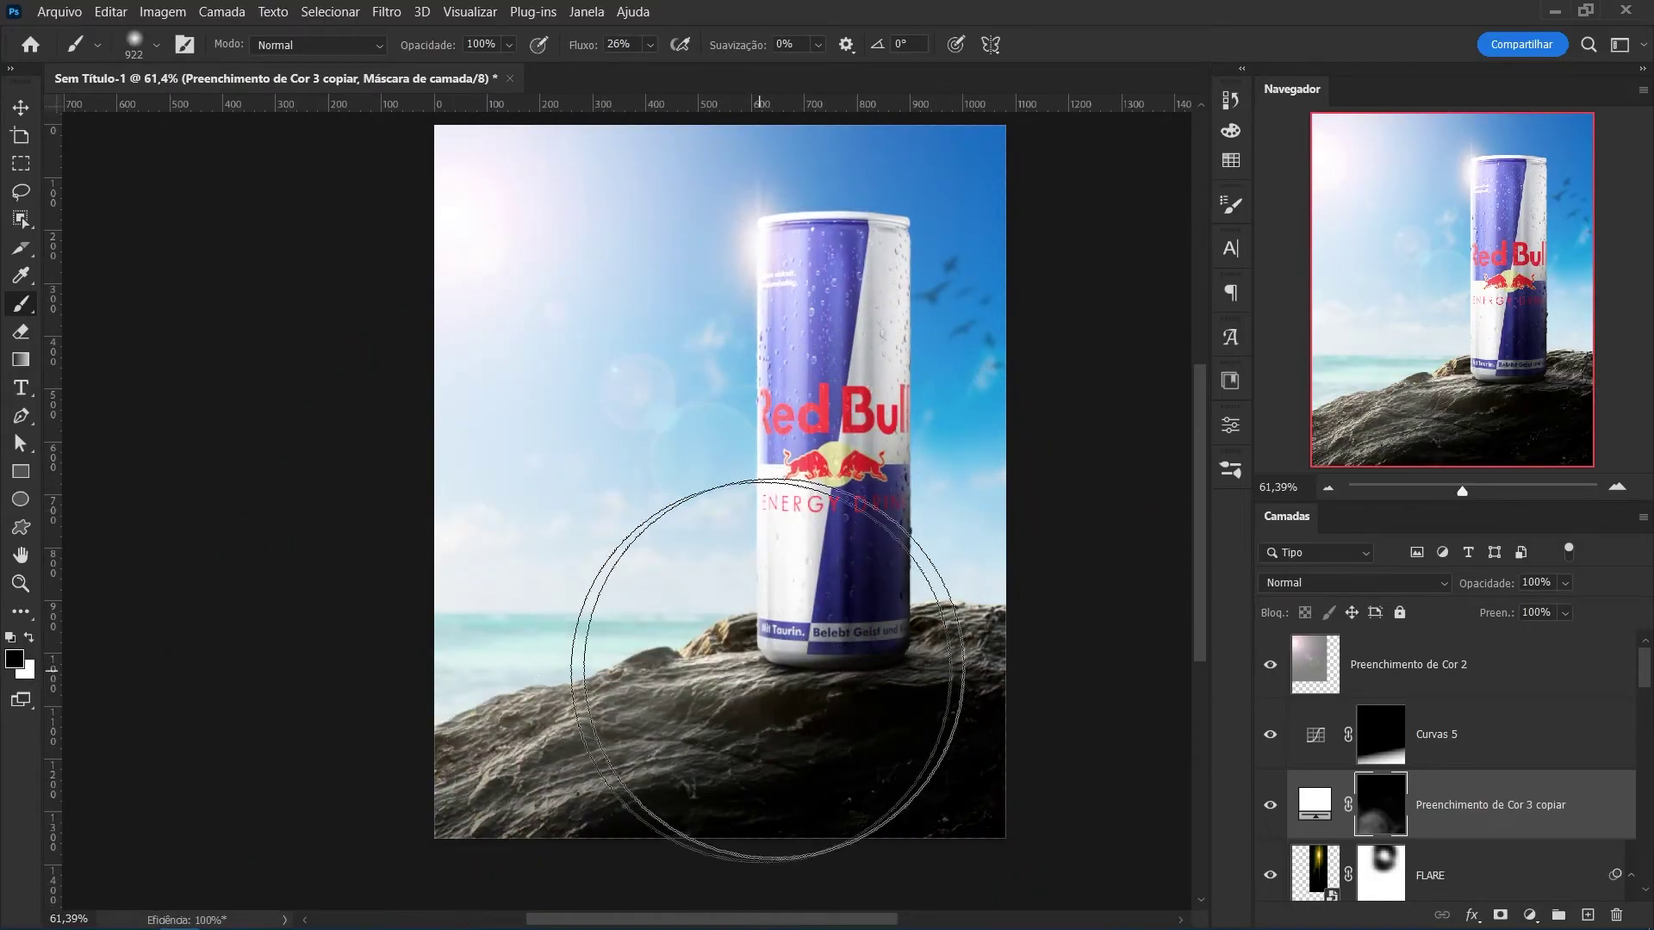
Select Preenchimento de Cor 2 and drag logo redbull.png from Downloads onto the poster.
{"action": "left_click_drag", "start_coordinate": [765, 665], "coordinate": [765, 777]}
{"action": "key", "text": "z"}
{"action": "mouse_move", "coordinate": [861, 638]}
{"action": "left_mouse_down"}
{"action": "mouse_move", "coordinate": [758, 638]}
{"action": "mouse_move", "coordinate": [833, 638]}
{"action": "left_mouse_up"}
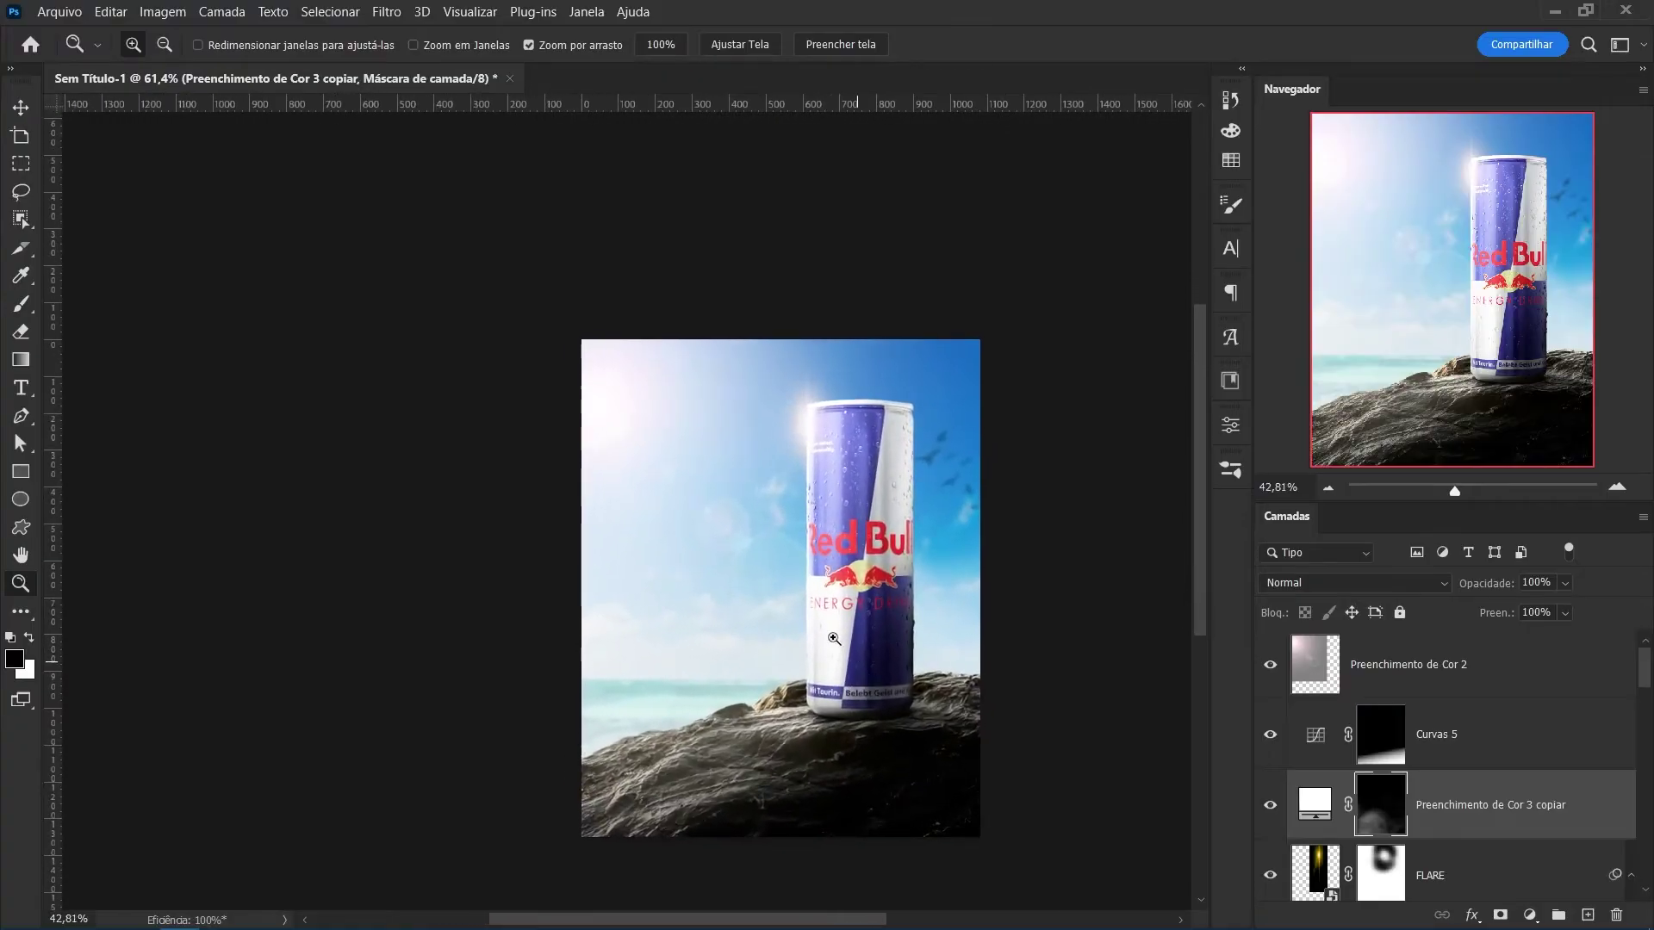
{"action": "left_click", "coordinate": [792, 613]}
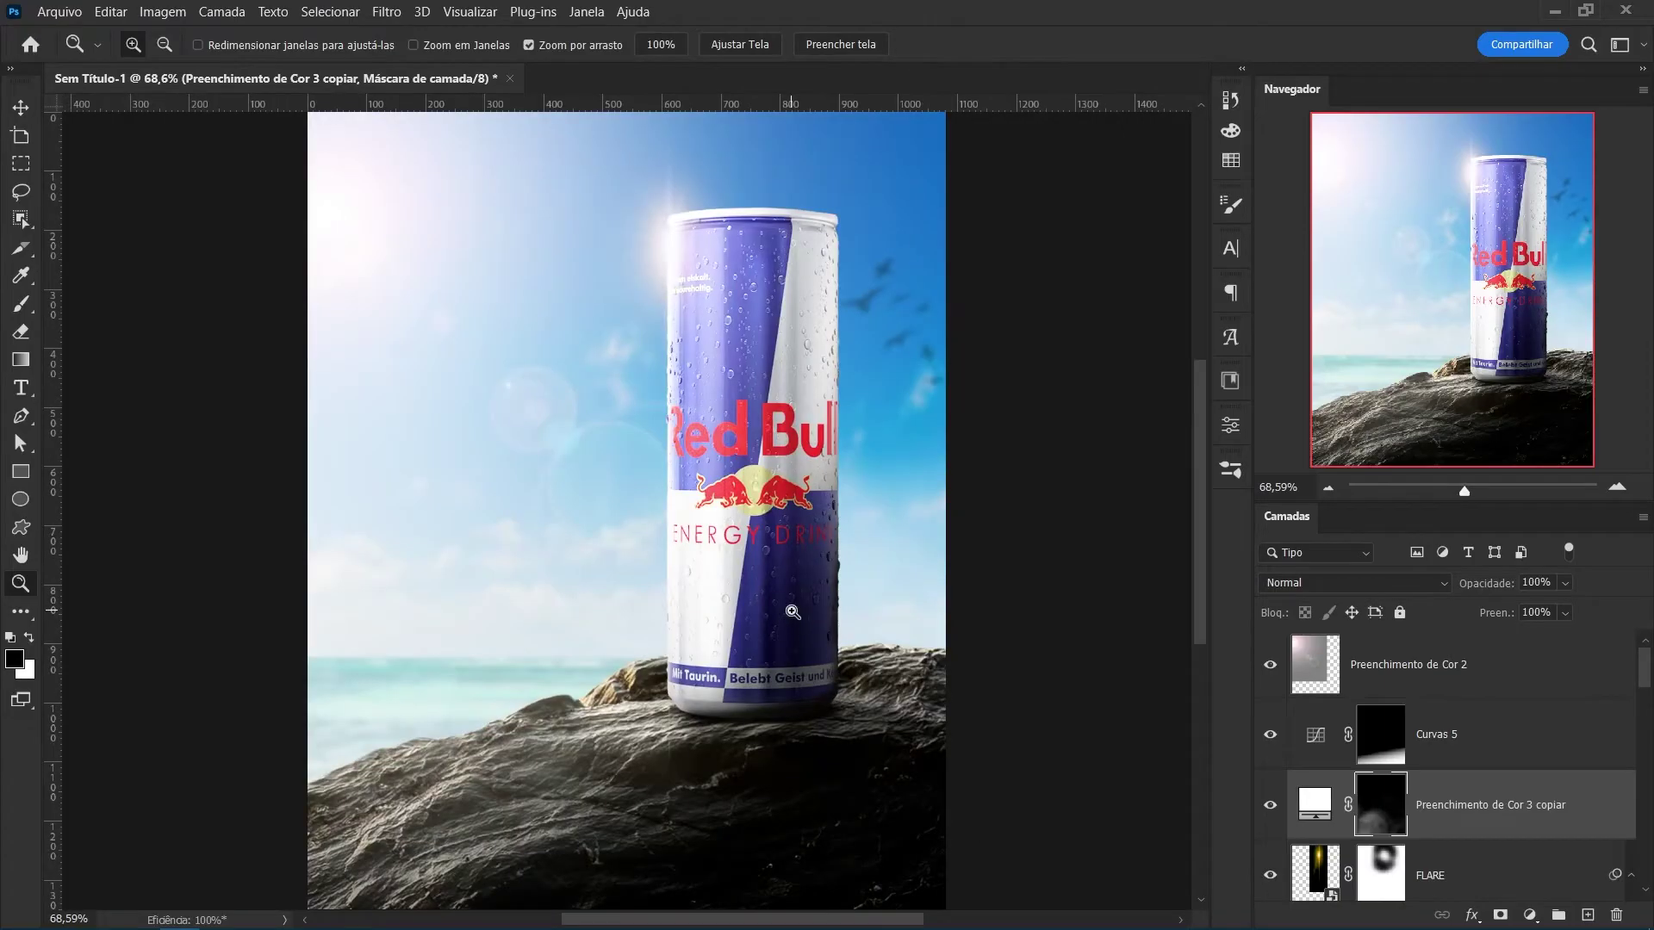
{"action": "left_click", "coordinate": [1462, 680]}
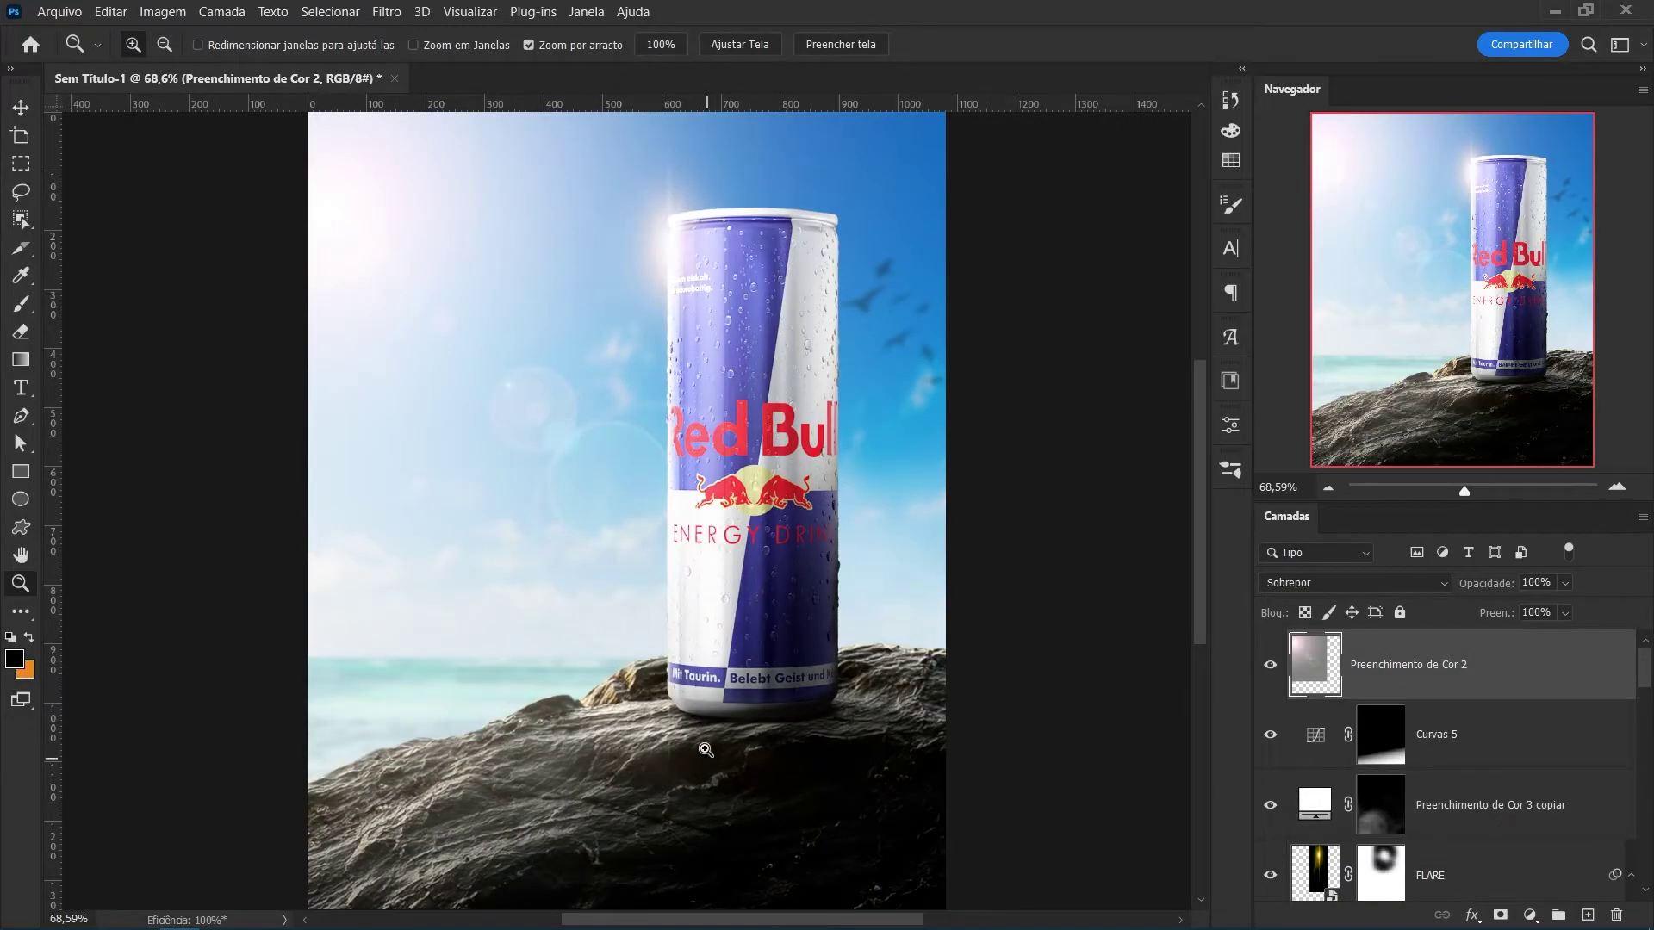
{"action": "key", "text": "alt+Tab"}
{"action": "key", "text": "alt+Tab"}
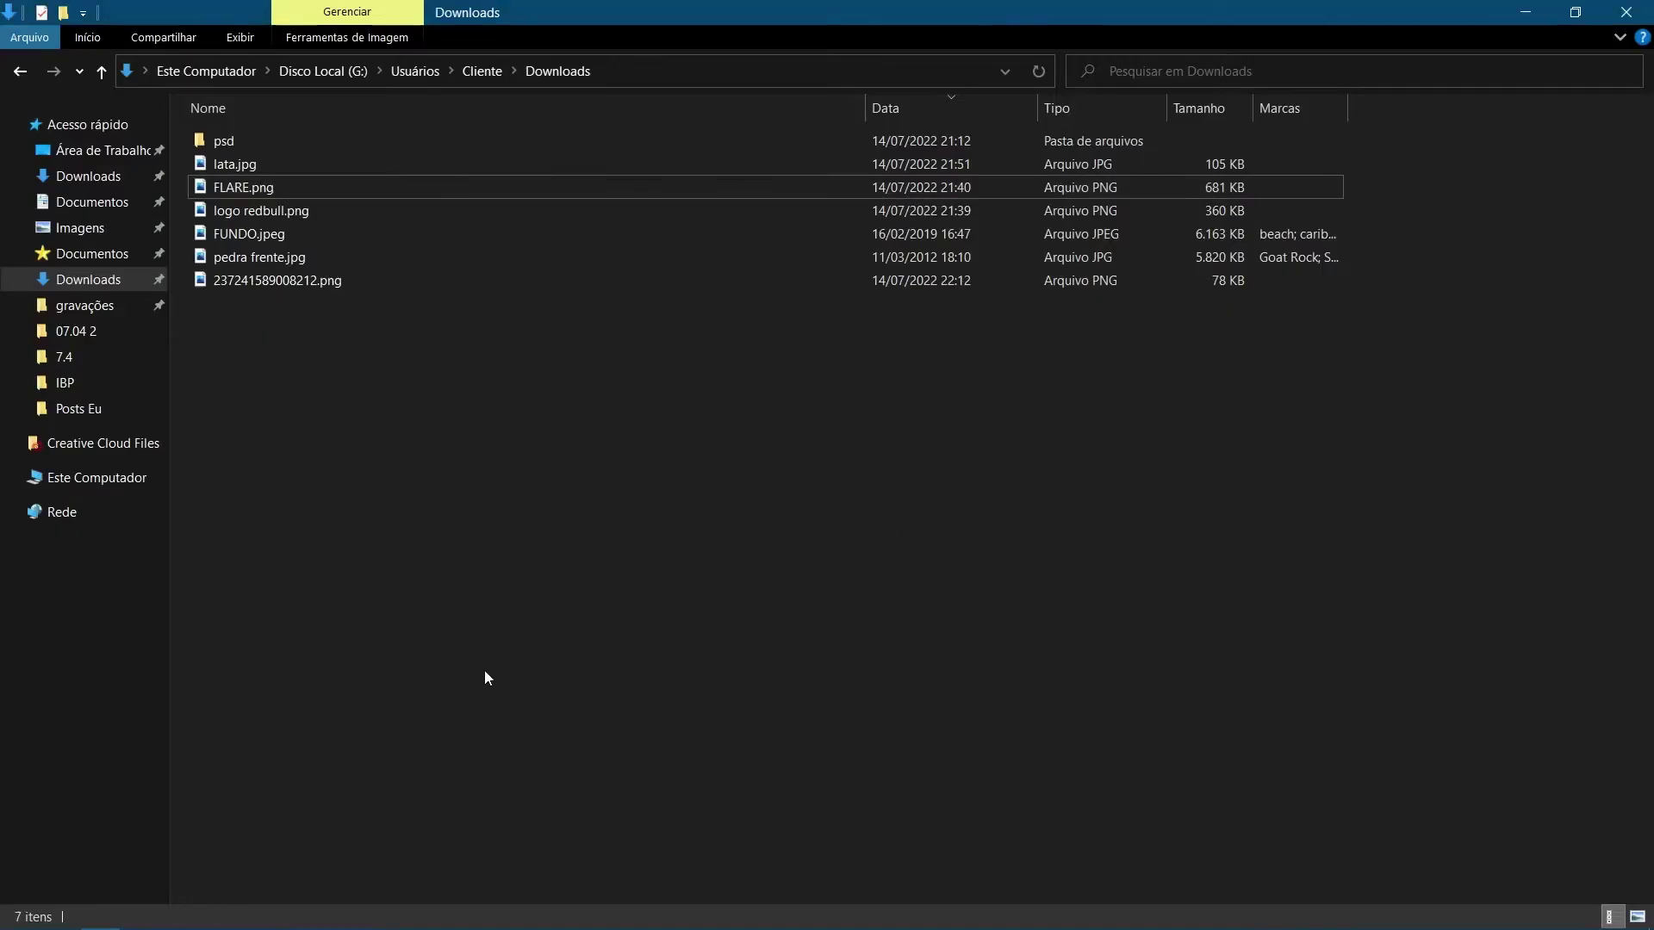
{"action": "left_click_drag", "start_coordinate": [263, 210], "coordinate": [849, 659]}
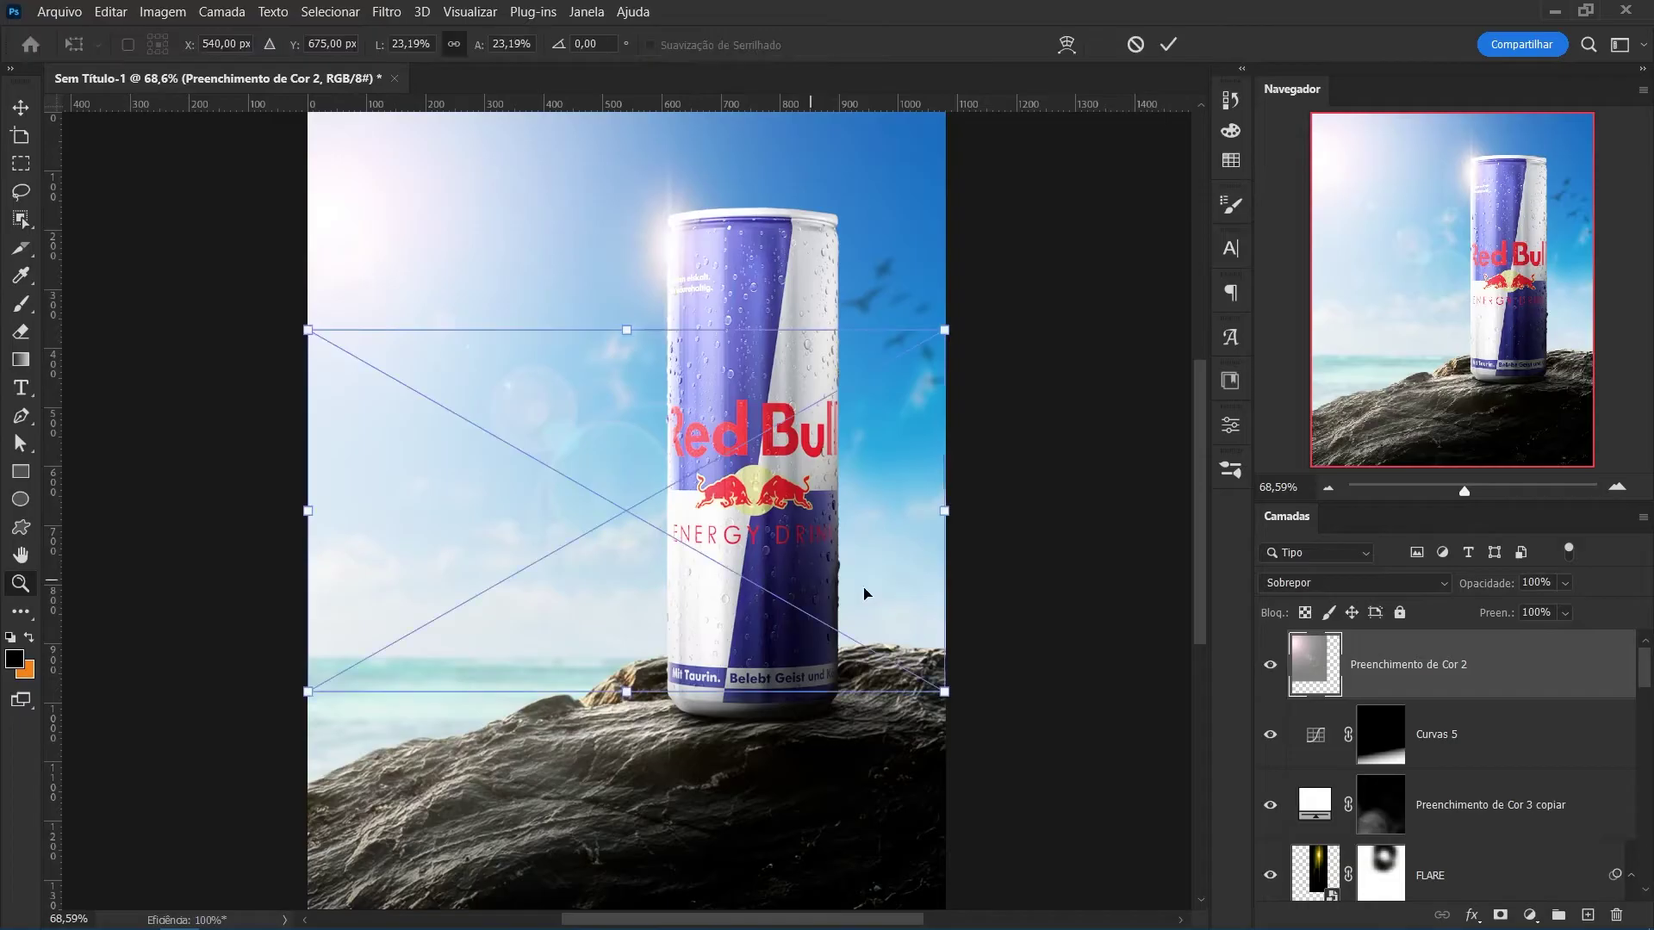
Scale the Red Bull logo to about 6% and centre it on the rock below the can.
{"action": "mouse_move", "coordinate": [944, 511]}
{"action": "left_mouse_down"}
{"action": "mouse_move", "coordinate": [690, 517]}
{"action": "mouse_move", "coordinate": [690, 674]}
{"action": "mouse_move", "coordinate": [679, 624]}
{"action": "mouse_move", "coordinate": [686, 653]}
{"action": "mouse_move", "coordinate": [716, 642]}
{"action": "mouse_move", "coordinate": [590, 396]}
{"action": "left_mouse_up"}
{"action": "scroll", "coordinate": [613, 551], "scroll_direction": "up", "scroll_amount": 5}
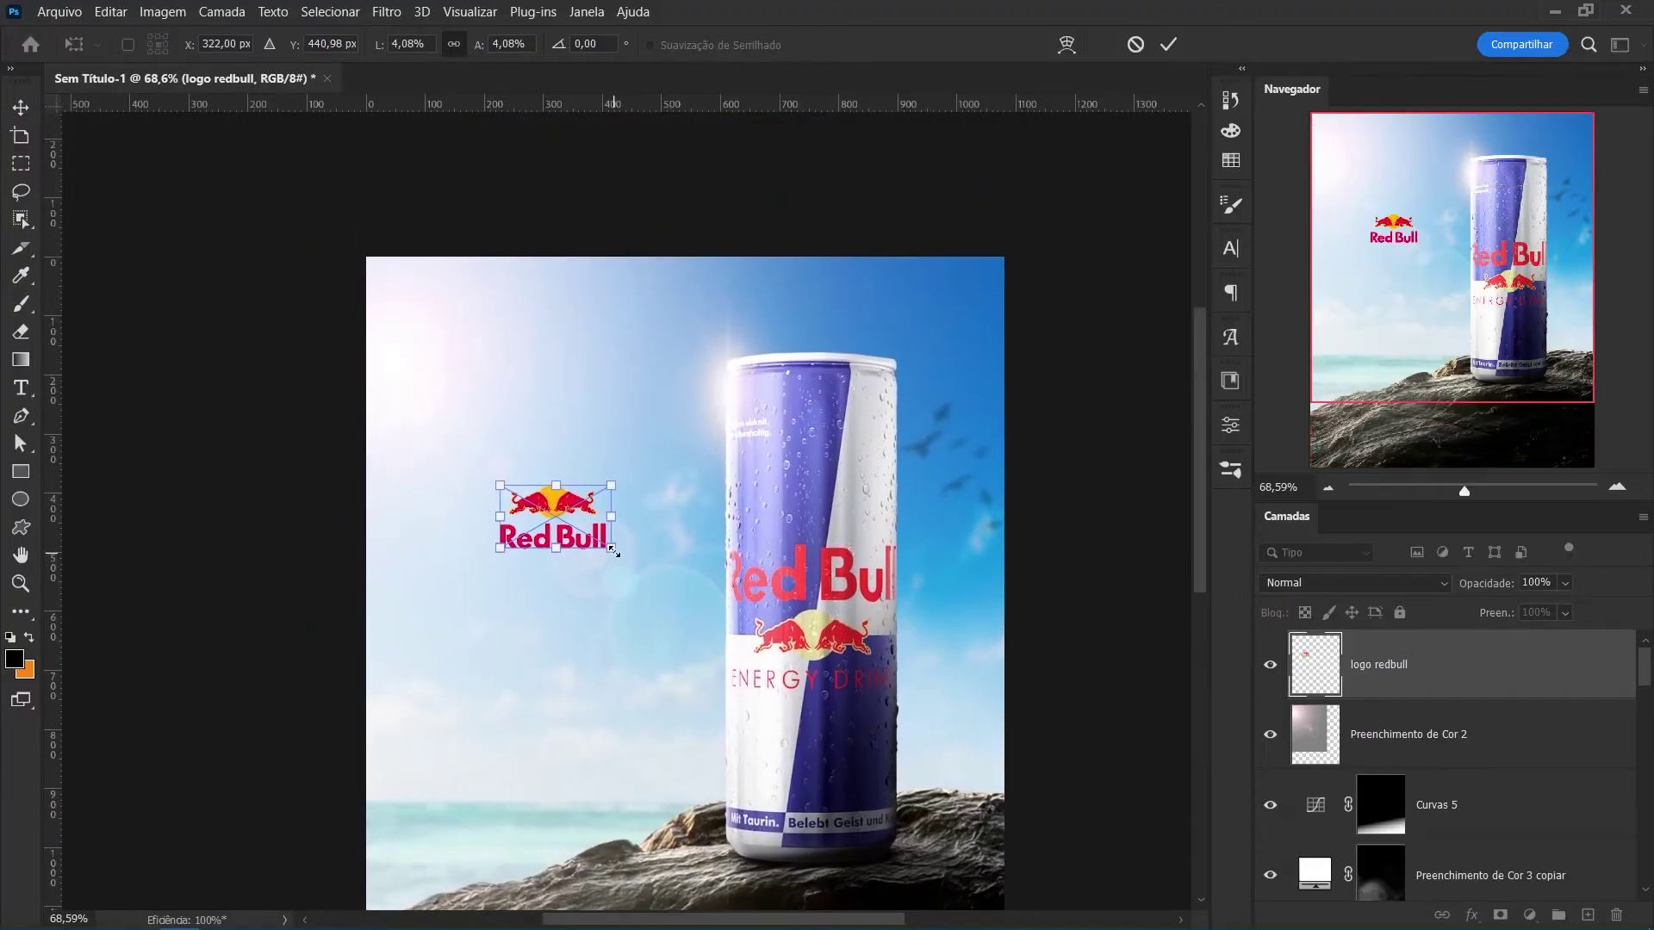
{"action": "mouse_move", "coordinate": [609, 550]}
{"action": "left_mouse_down"}
{"action": "mouse_move", "coordinate": [670, 583]}
{"action": "mouse_move", "coordinate": [719, 702]}
{"action": "mouse_move", "coordinate": [683, 737]}
{"action": "mouse_move", "coordinate": [707, 726]}
{"action": "mouse_move", "coordinate": [658, 714]}
{"action": "mouse_move", "coordinate": [714, 765]}
{"action": "mouse_move", "coordinate": [684, 724]}
{"action": "left_mouse_up"}
{"action": "scroll", "coordinate": [655, 680], "scroll_direction": "down", "scroll_amount": 5}
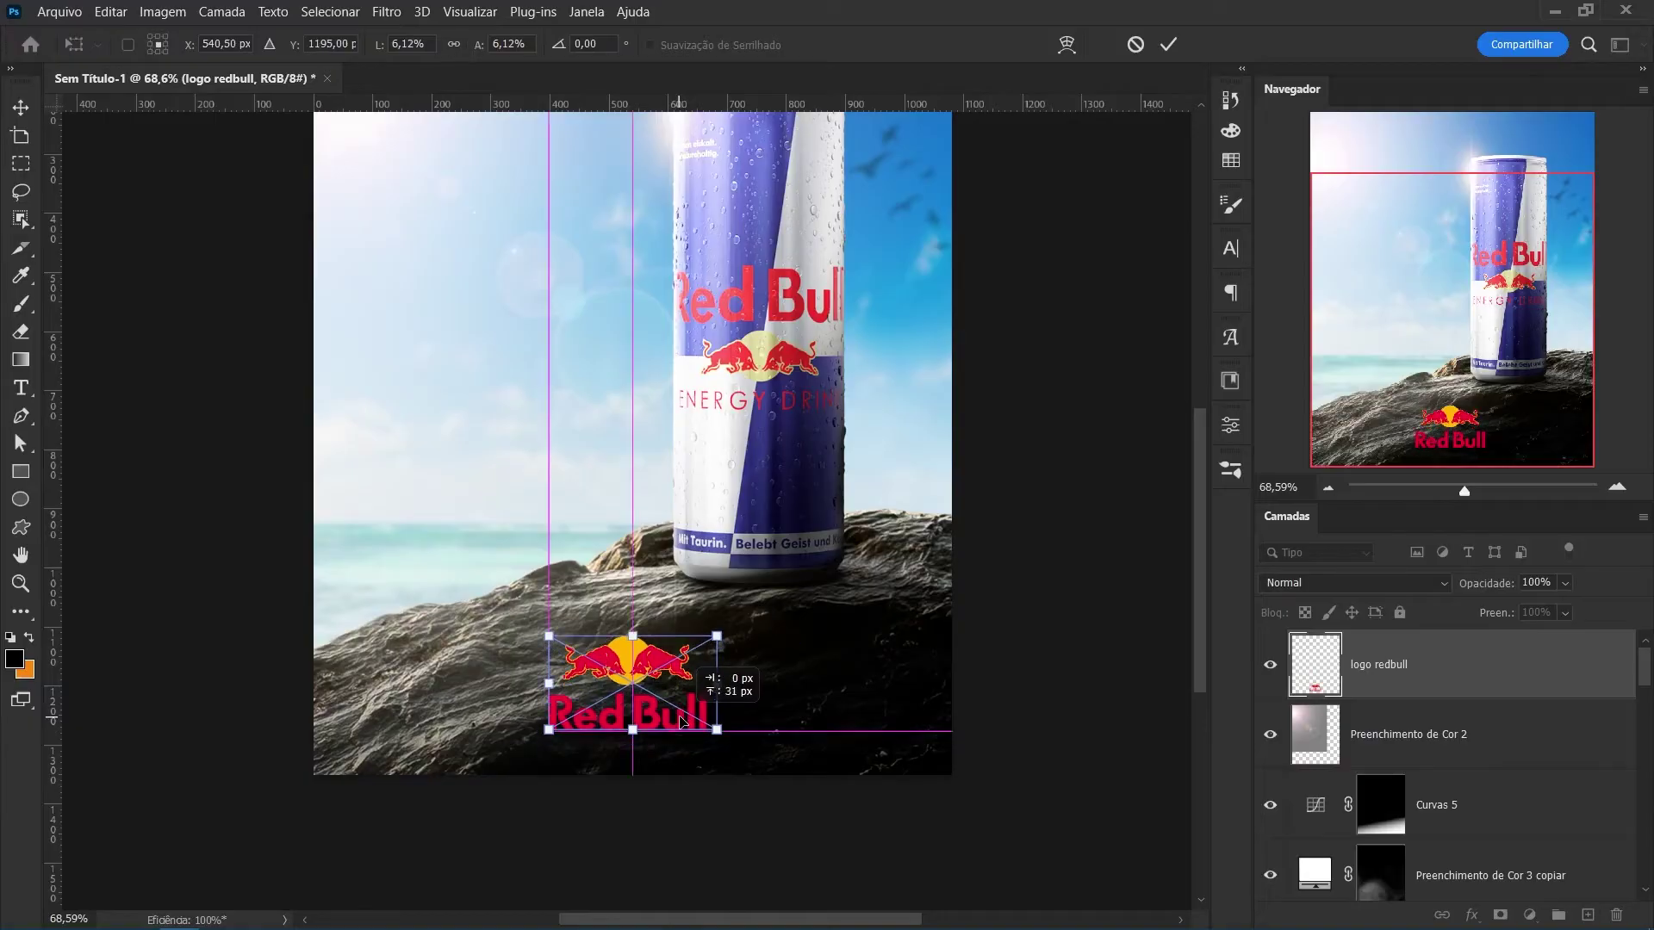
{"action": "left_click", "coordinate": [1179, 46]}
{"action": "key", "text": "z"}
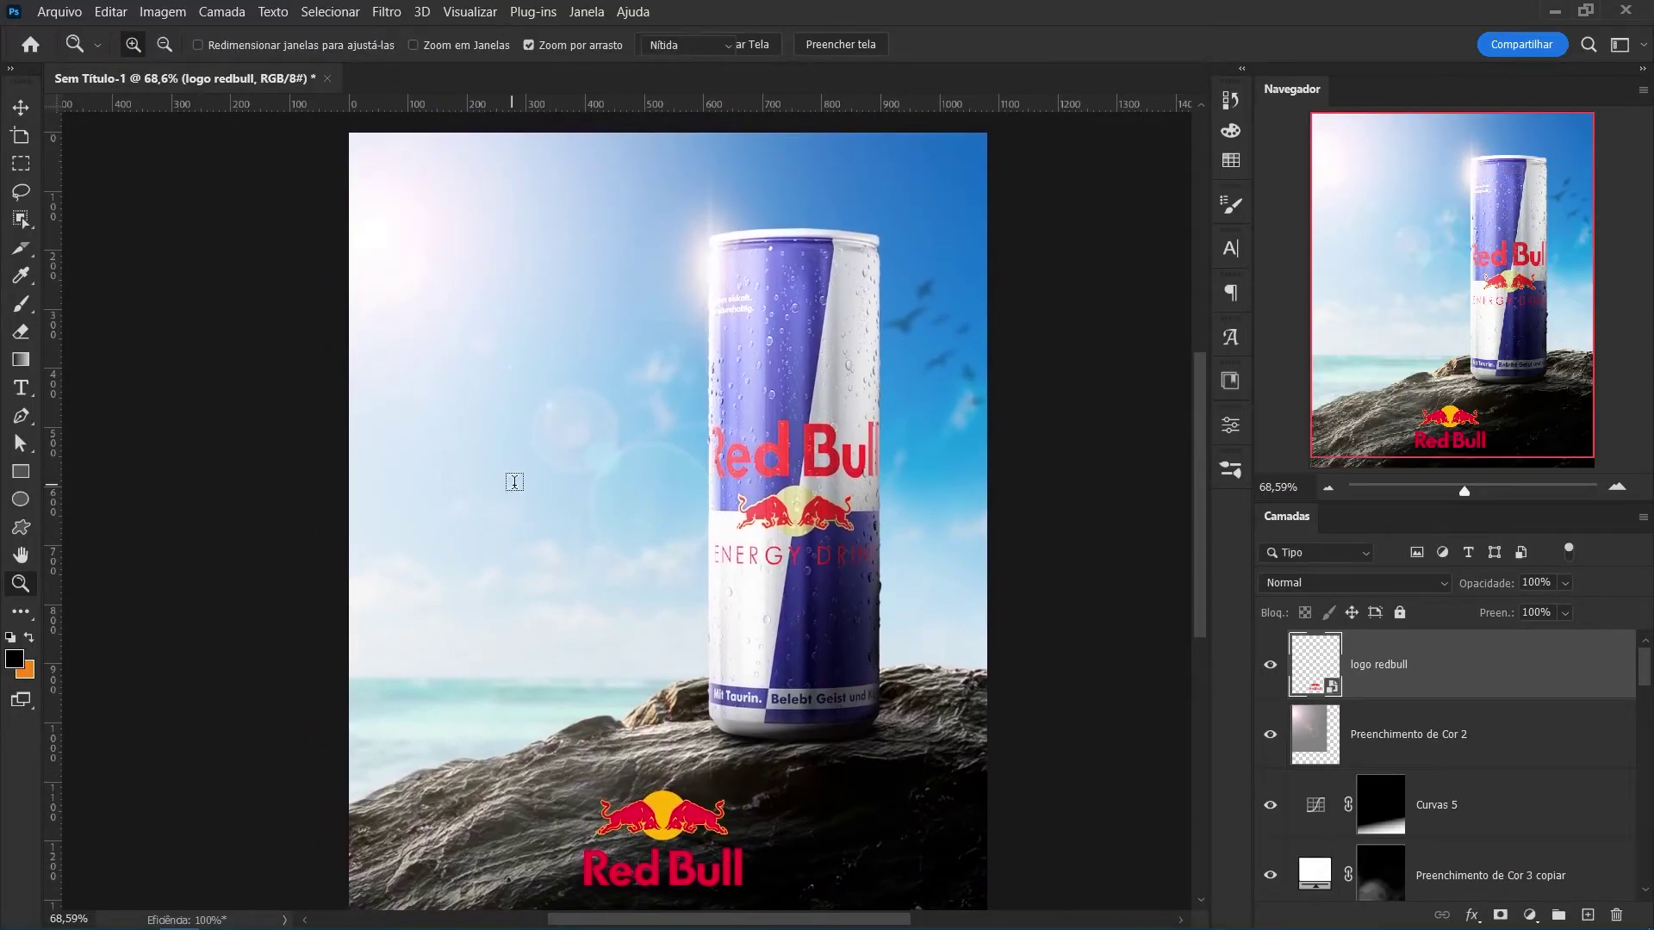
{"action": "left_click", "coordinate": [515, 482]}
{"action": "type", "text": "Redbull"}
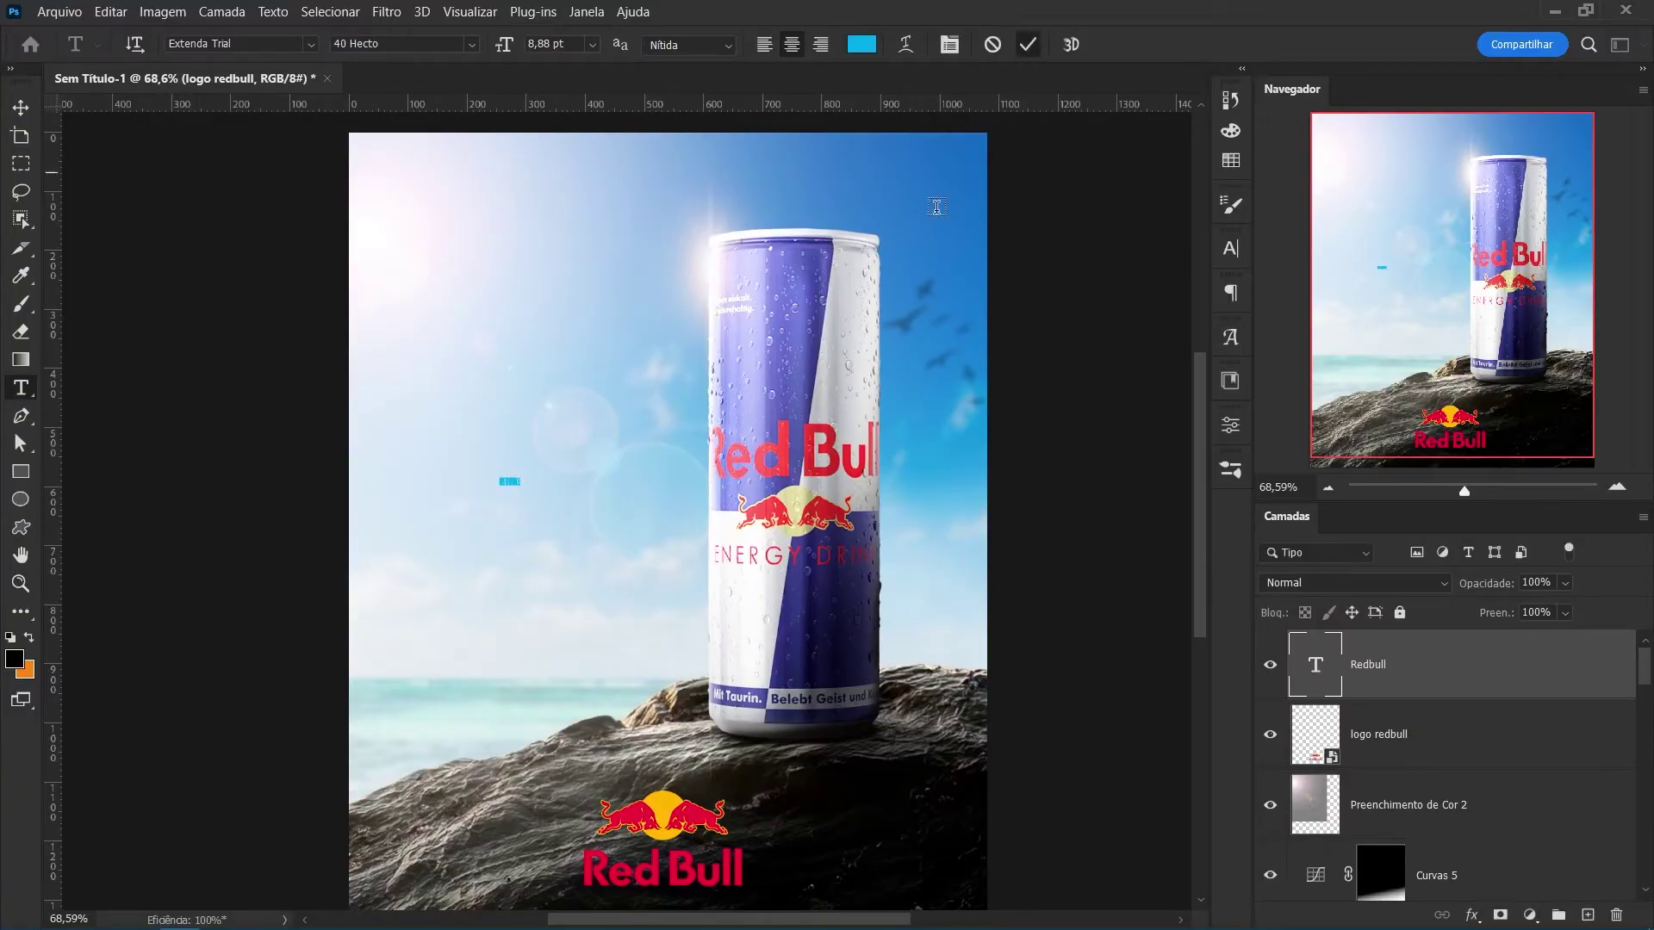
Commit the REDBULL text and scale it up into a large headline.
{"action": "key", "text": "ctrl+Return"}
{"action": "key", "text": "ctrl+t"}
{"action": "mouse_move", "coordinate": [521, 487]}
{"action": "left_mouse_down"}
{"action": "mouse_move", "coordinate": [620, 527]}
{"action": "mouse_move", "coordinate": [566, 440]}
{"action": "mouse_move", "coordinate": [578, 342]}
{"action": "left_mouse_up"}
{"action": "left_click", "coordinate": [1154, 44]}
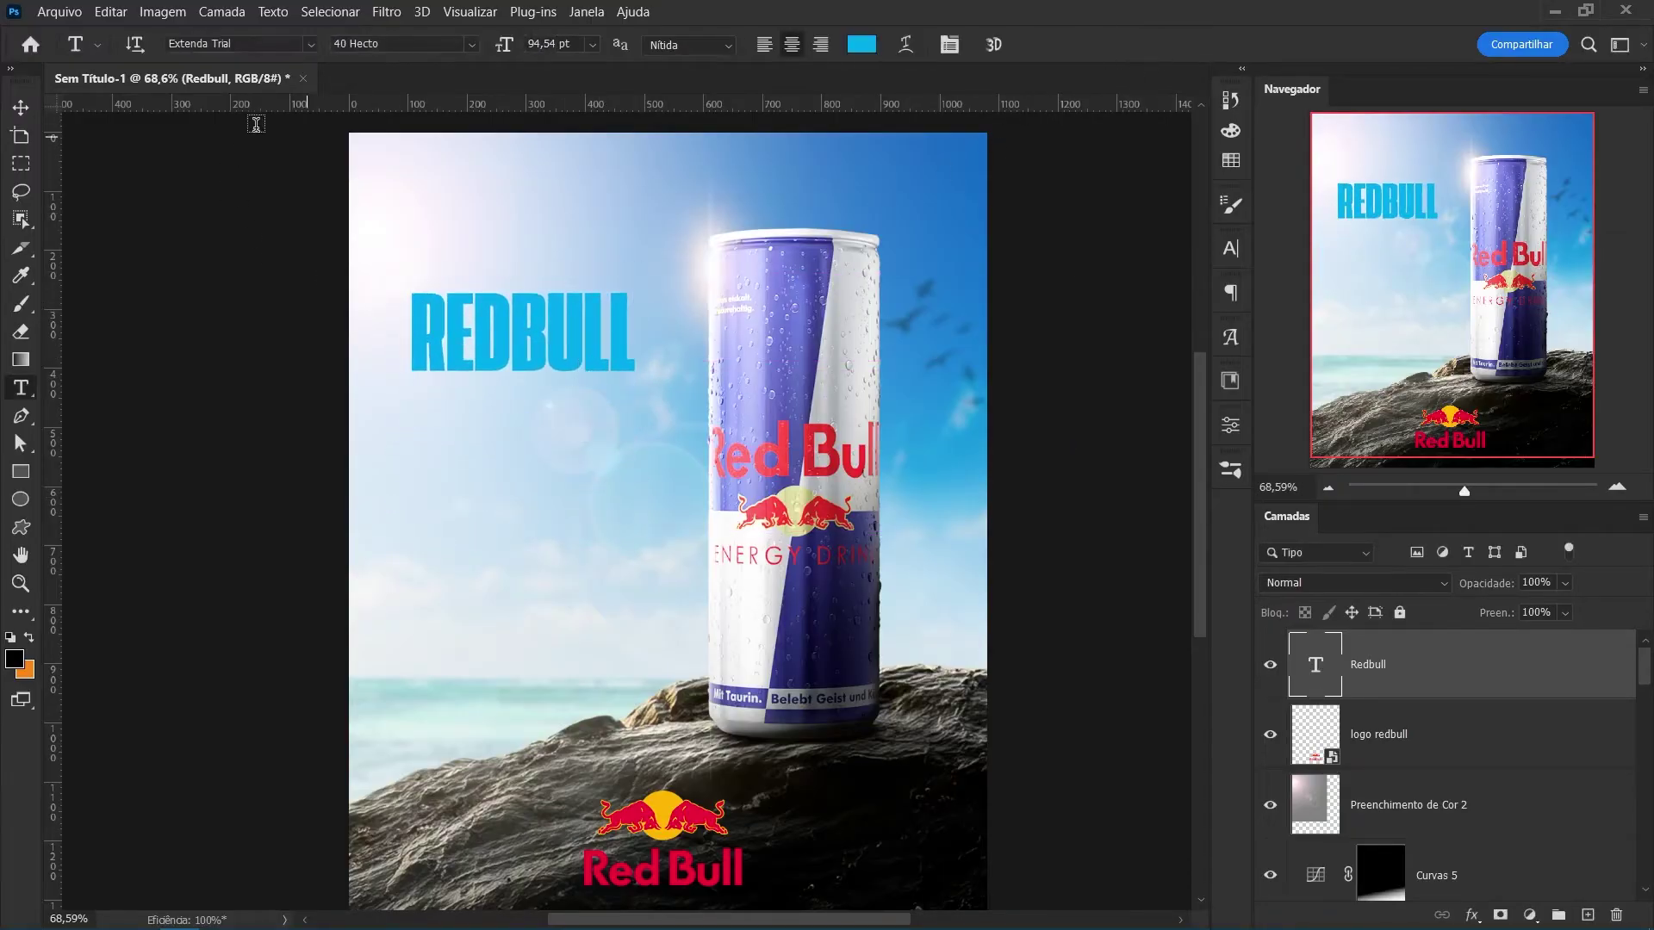
{"action": "left_click", "coordinate": [308, 45]}
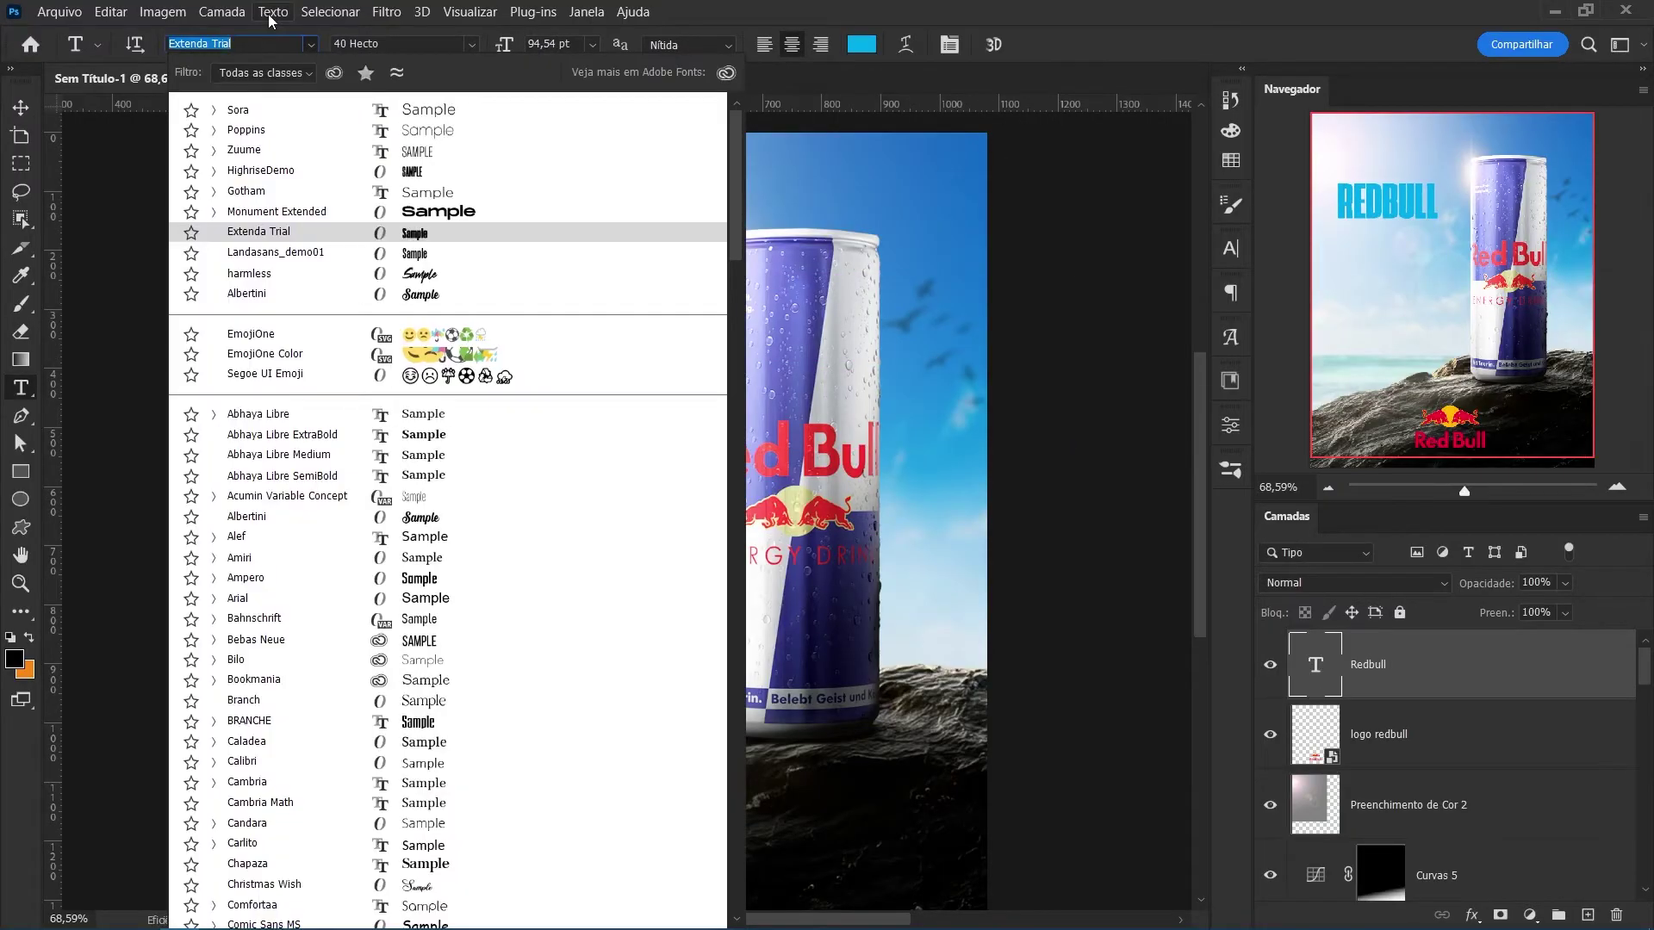
{"action": "key", "text": "Escape"}
{"action": "key", "text": "v"}
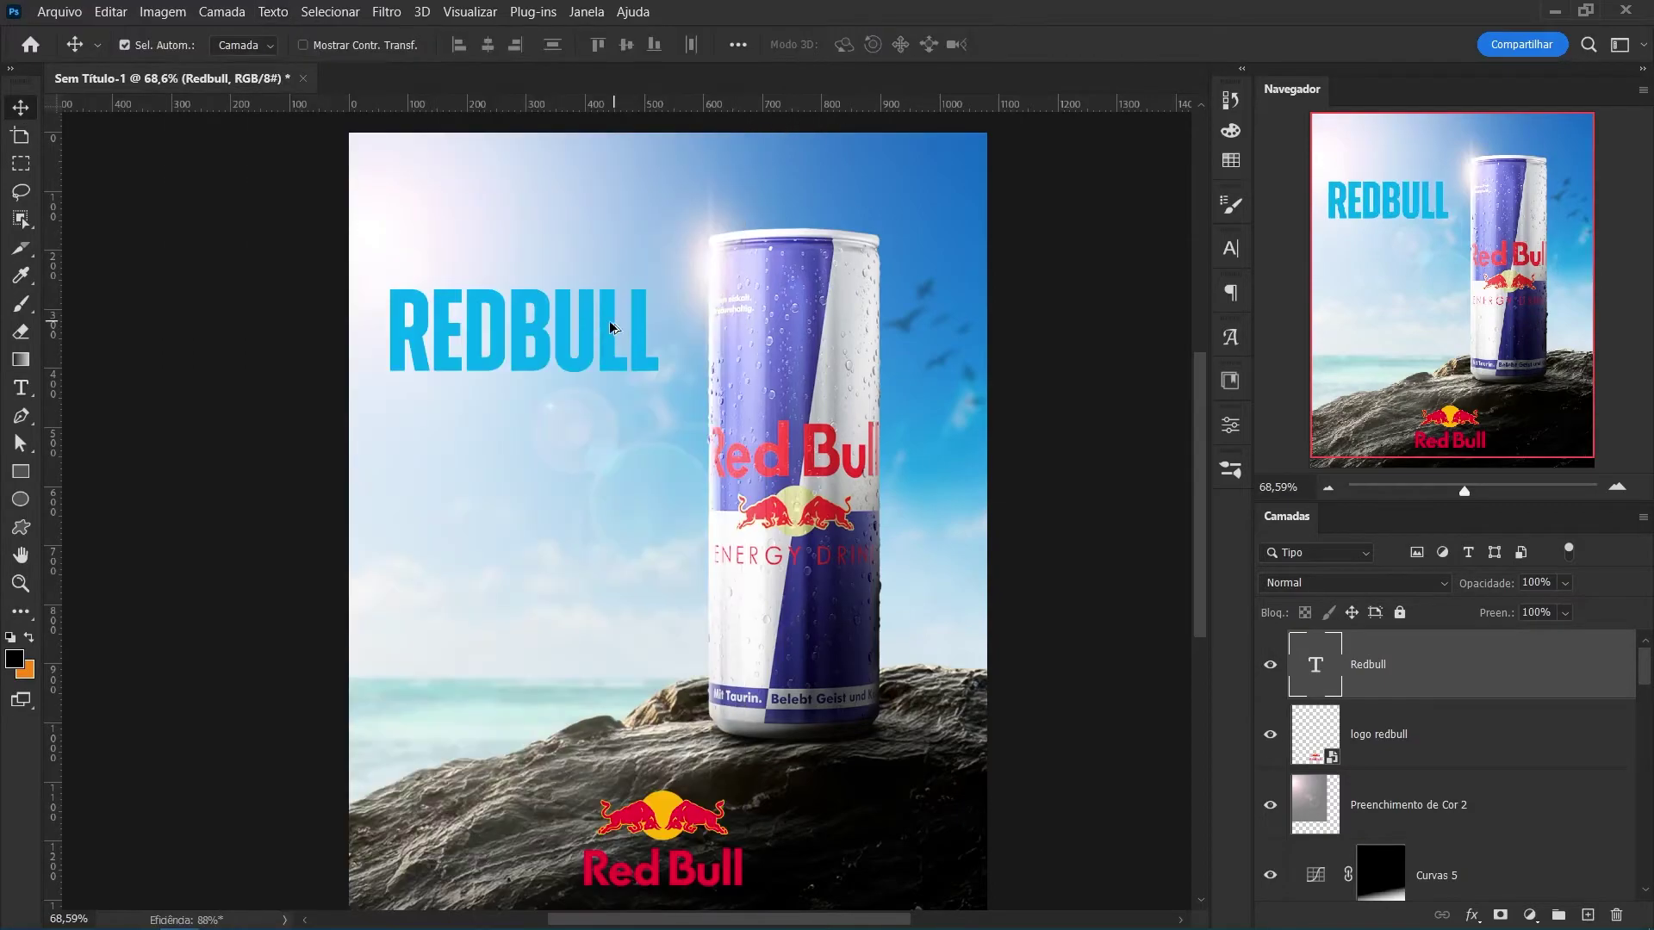
Duplicate the headline as a second line reading TE DÁ, aligned under REDBULL.
{"action": "left_click_drag", "start_coordinate": [608, 324], "coordinate": [609, 428]}
{"action": "double_click", "coordinate": [609, 427]}
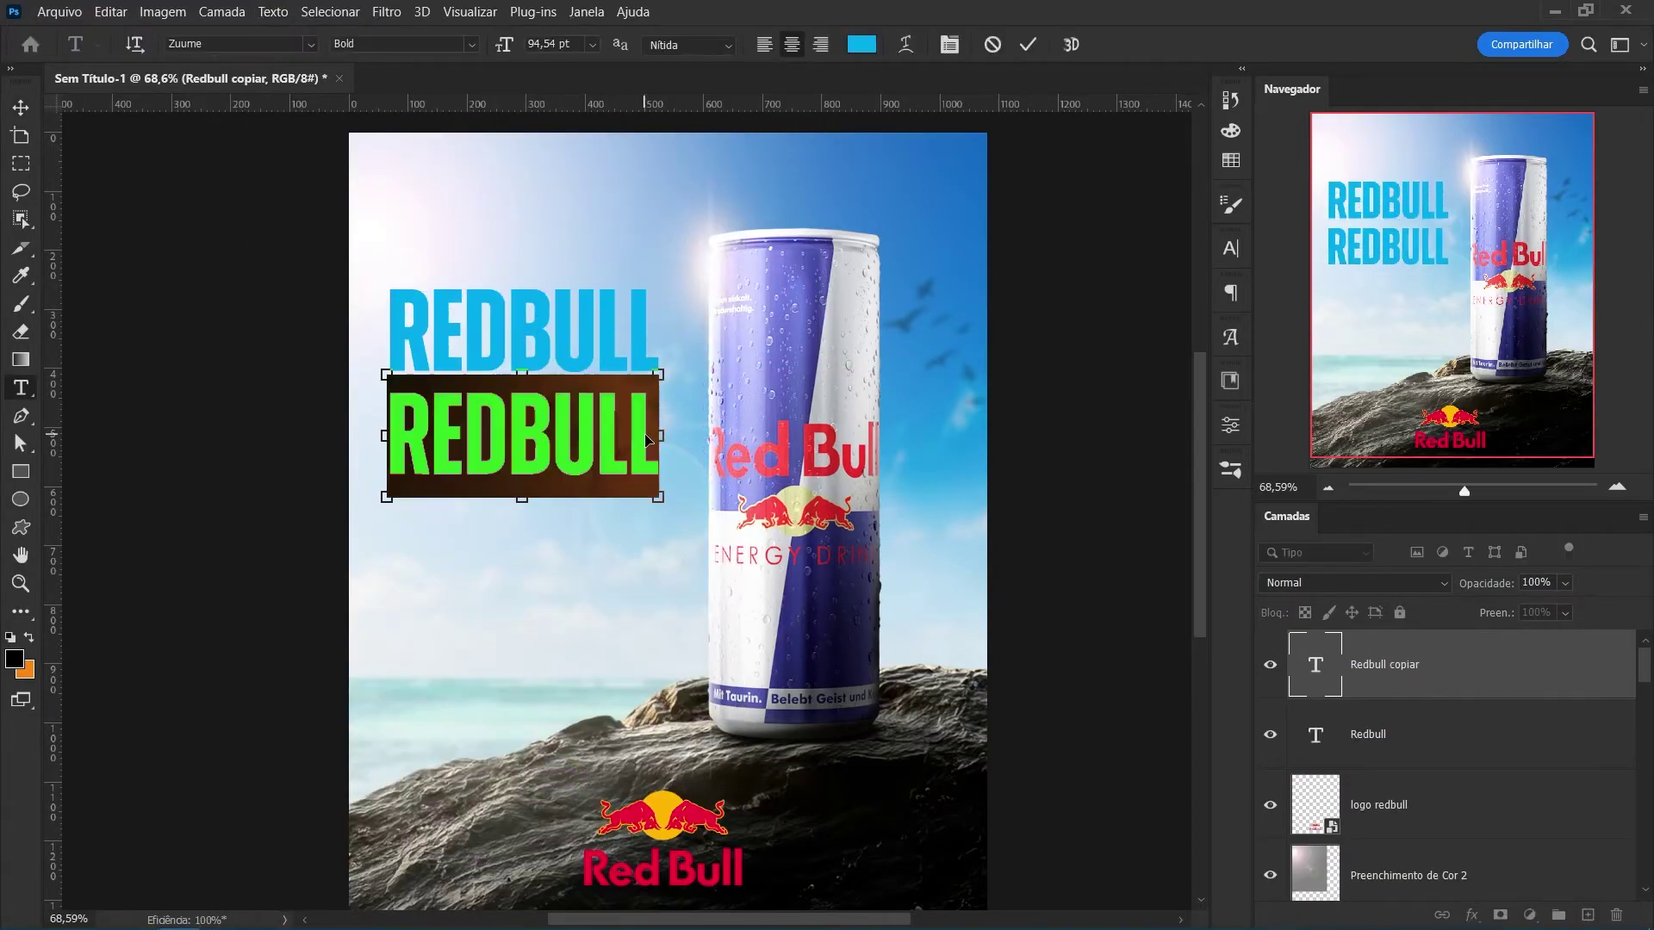
{"action": "type", "text": "TER"}
{"action": "key", "text": "BackSpace"}
{"action": "type", "text": "DA"}
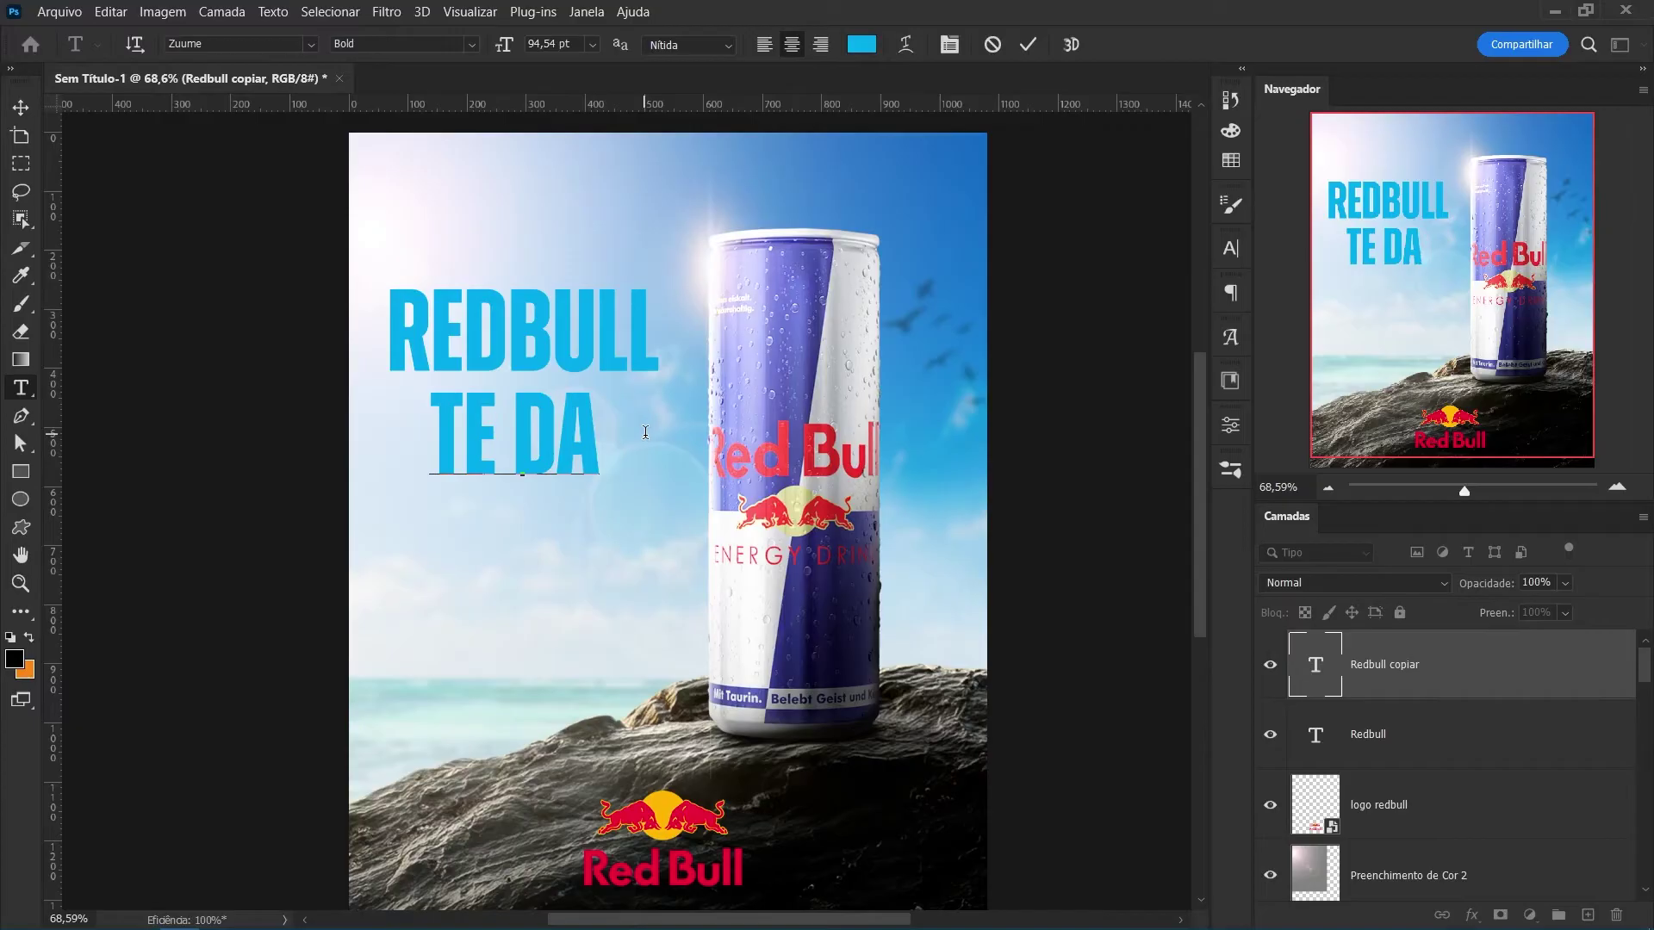
{"action": "key", "text": "BackSpace"}
{"action": "type", "text": "Á"}
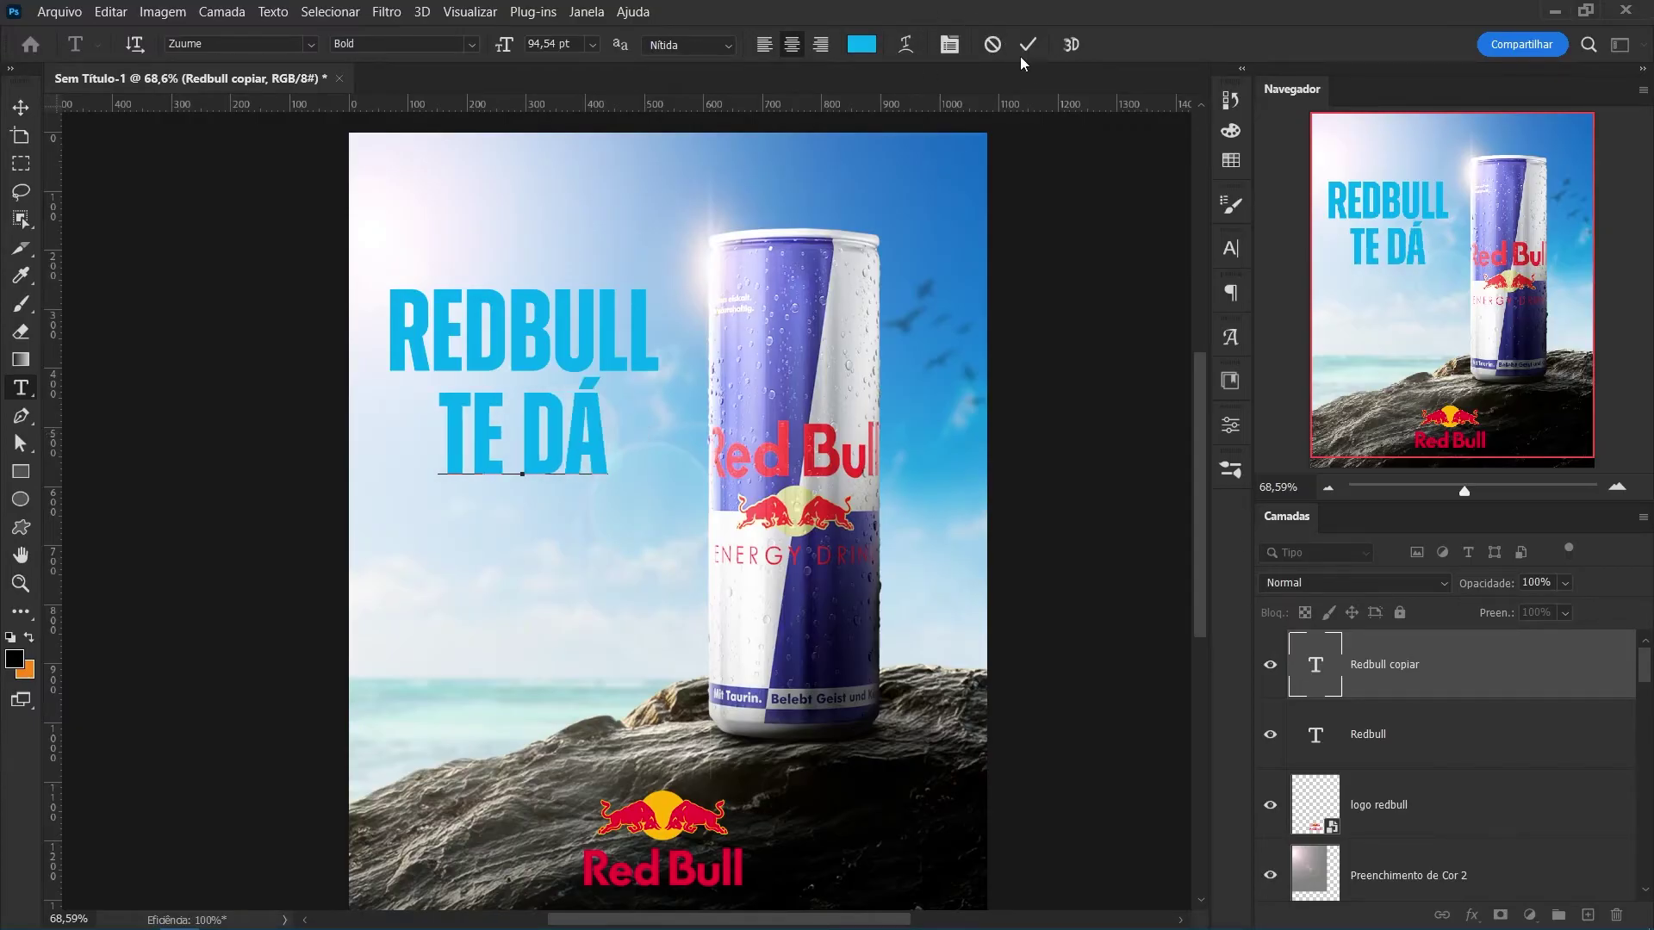
{"action": "left_click", "coordinate": [1027, 45]}
{"action": "key", "text": "v"}
{"action": "mouse_move", "coordinate": [549, 451]}
{"action": "left_mouse_down"}
{"action": "mouse_move", "coordinate": [501, 453]}
{"action": "mouse_move", "coordinate": [514, 527]}
{"action": "left_mouse_up"}
Add a third headline line reading AAAASAS! beneath TE DÁ.
{"action": "key", "text": "t"}
{"action": "left_click", "coordinate": [502, 532]}
{"action": "key", "text": "ctrl+a"}
{"action": "type", "text": "AS"}
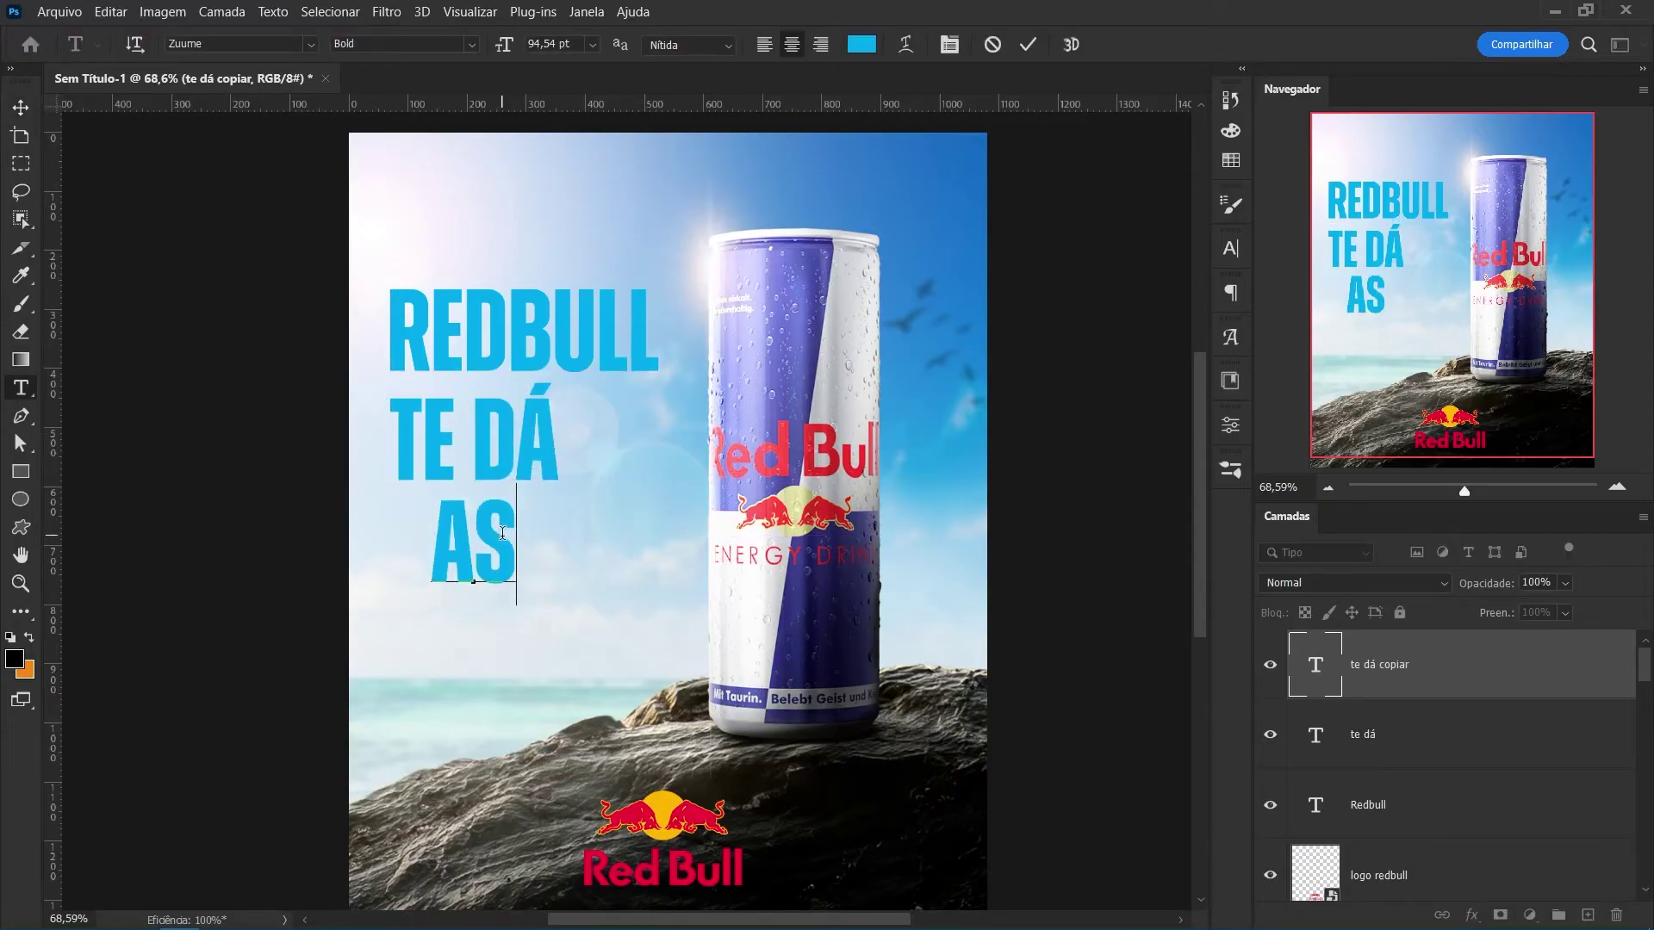
{"action": "type", "text": "SA"}
{"action": "key", "text": "BackSpace"}
{"action": "key", "text": "BackSpace"}
{"action": "key", "text": "BackSpace"}
{"action": "type", "text": "AAASAS"}
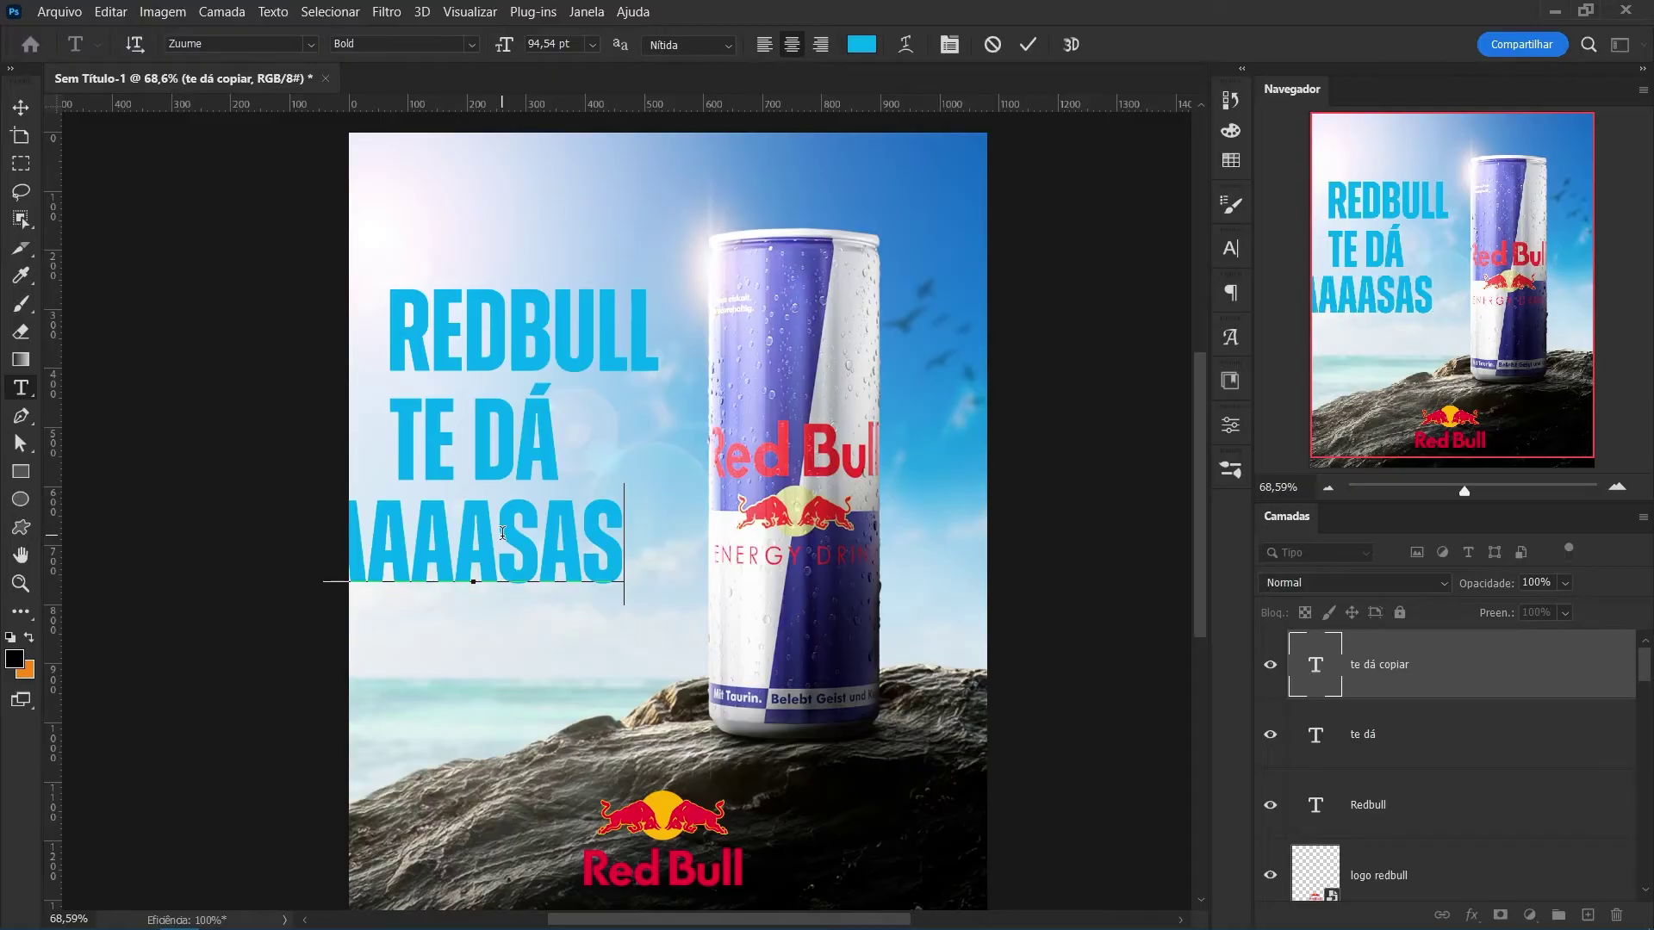
{"action": "type", "text": "!"}
{"action": "left_click", "coordinate": [1028, 44]}
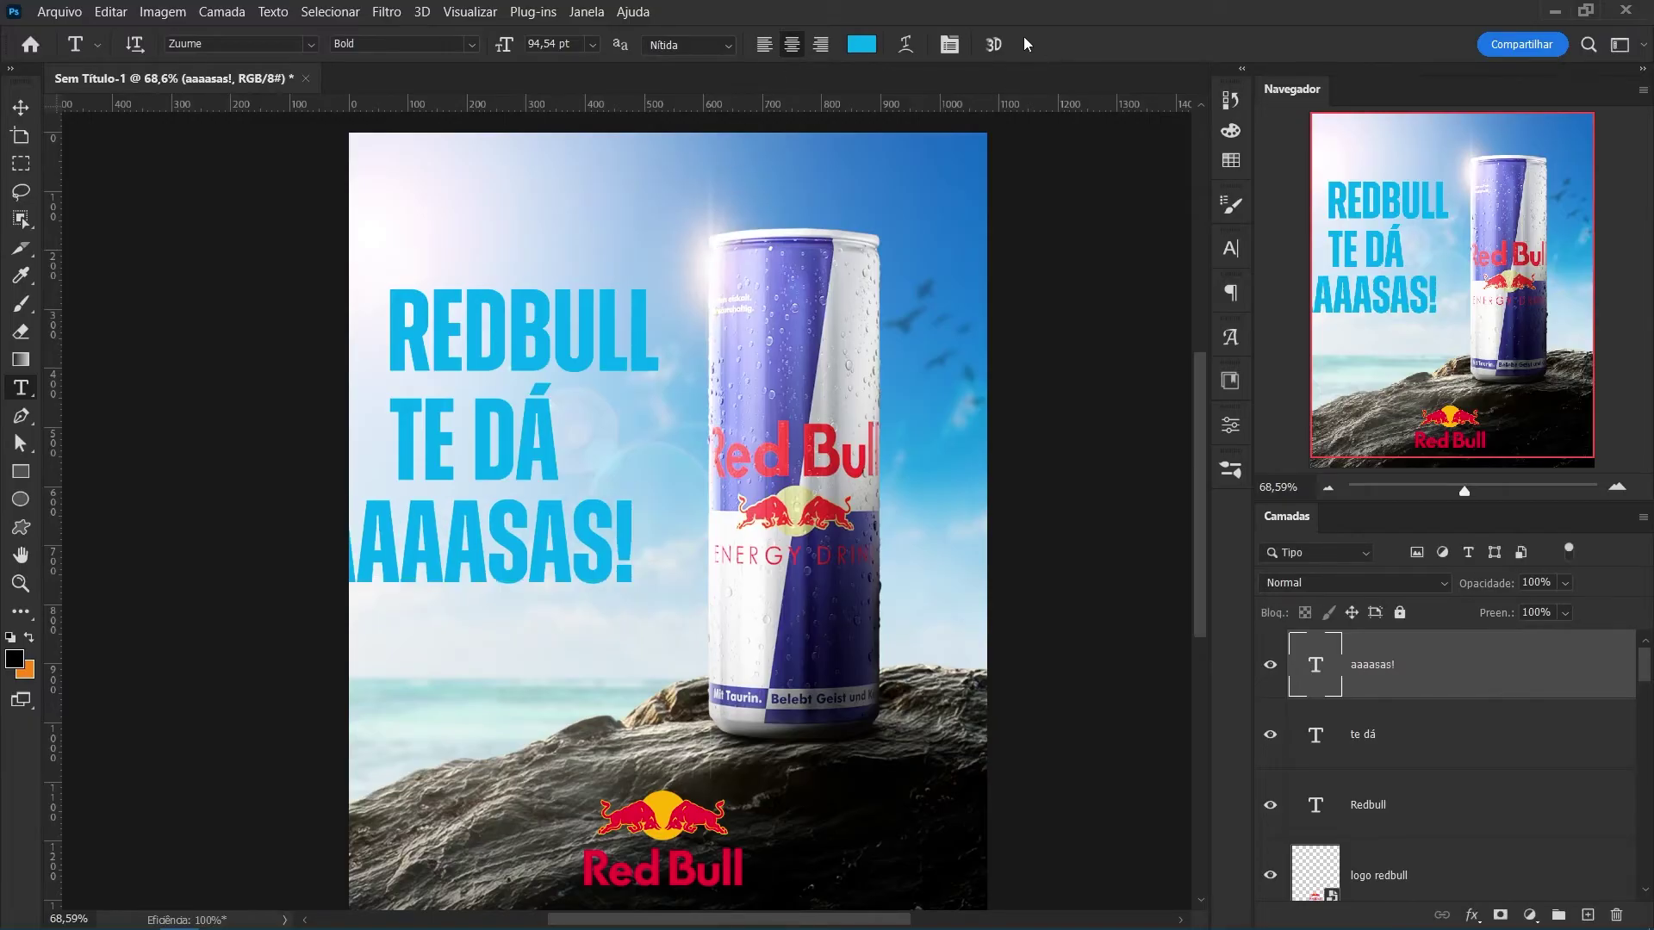
{"action": "key", "text": "v"}
{"action": "left_click_drag", "start_coordinate": [497, 540], "coordinate": [577, 545]}
Scale all three headline lines together to about 88%.
{"action": "left_click", "coordinate": [491, 422], "text": "shift"}
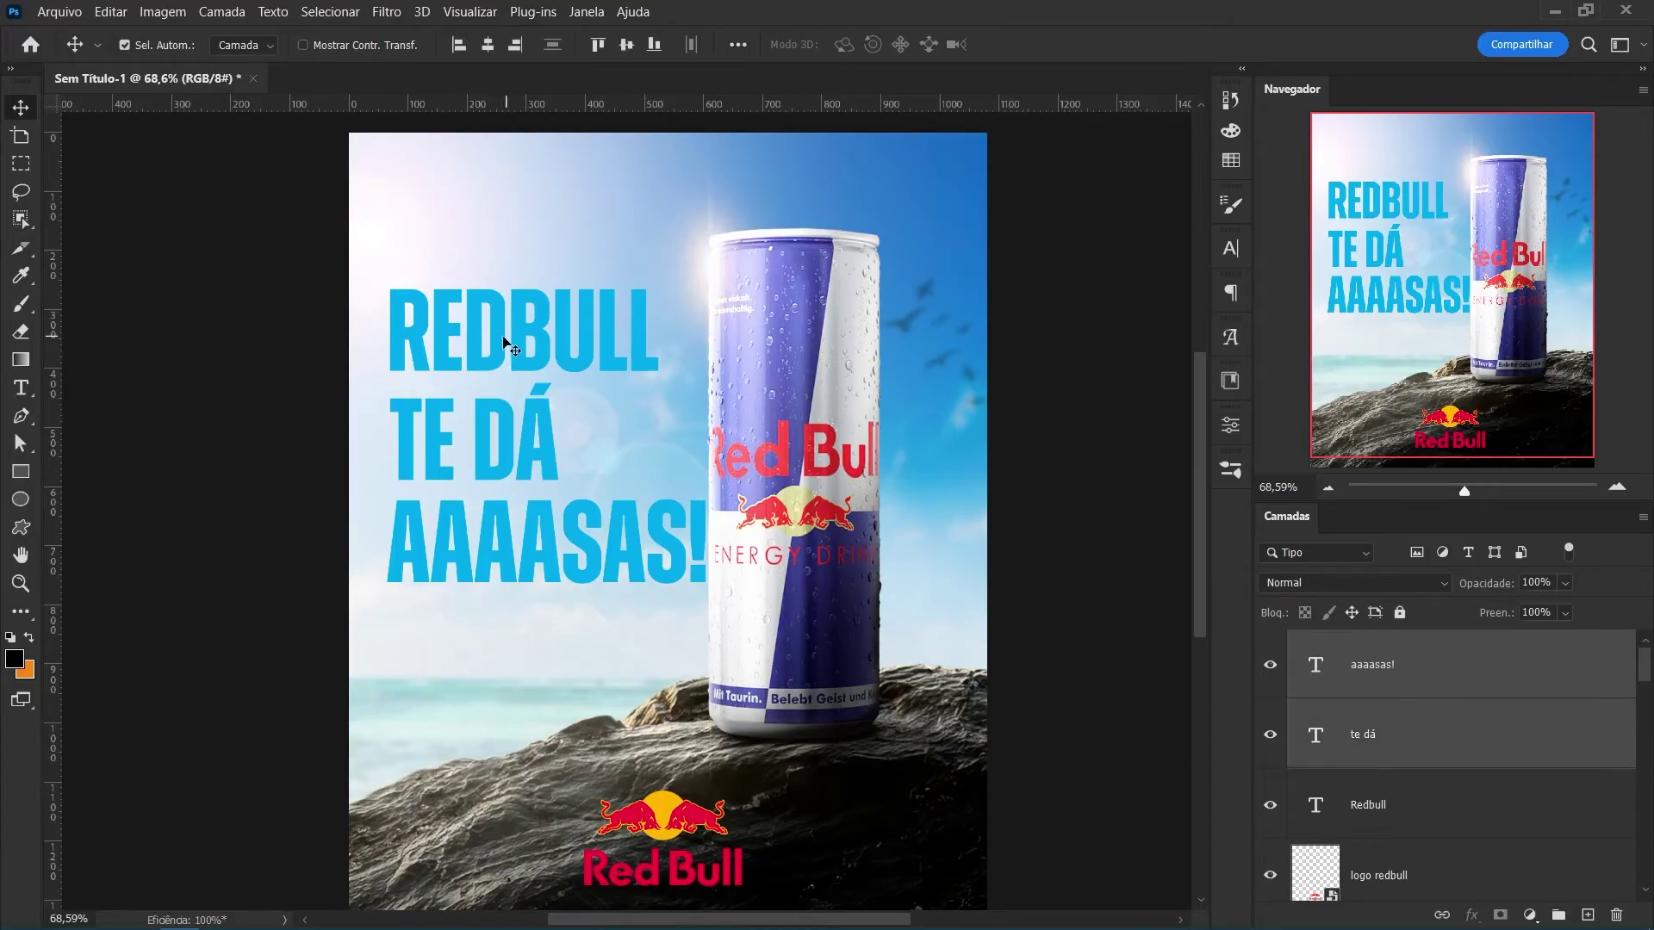
{"action": "left_click", "coordinate": [502, 331], "text": "shift"}
{"action": "key", "text": "ctrl+t"}
{"action": "mouse_move", "coordinate": [706, 436]}
{"action": "left_mouse_down"}
{"action": "mouse_move", "coordinate": [666, 428]}
{"action": "mouse_move", "coordinate": [628, 457]}
{"action": "left_mouse_up"}
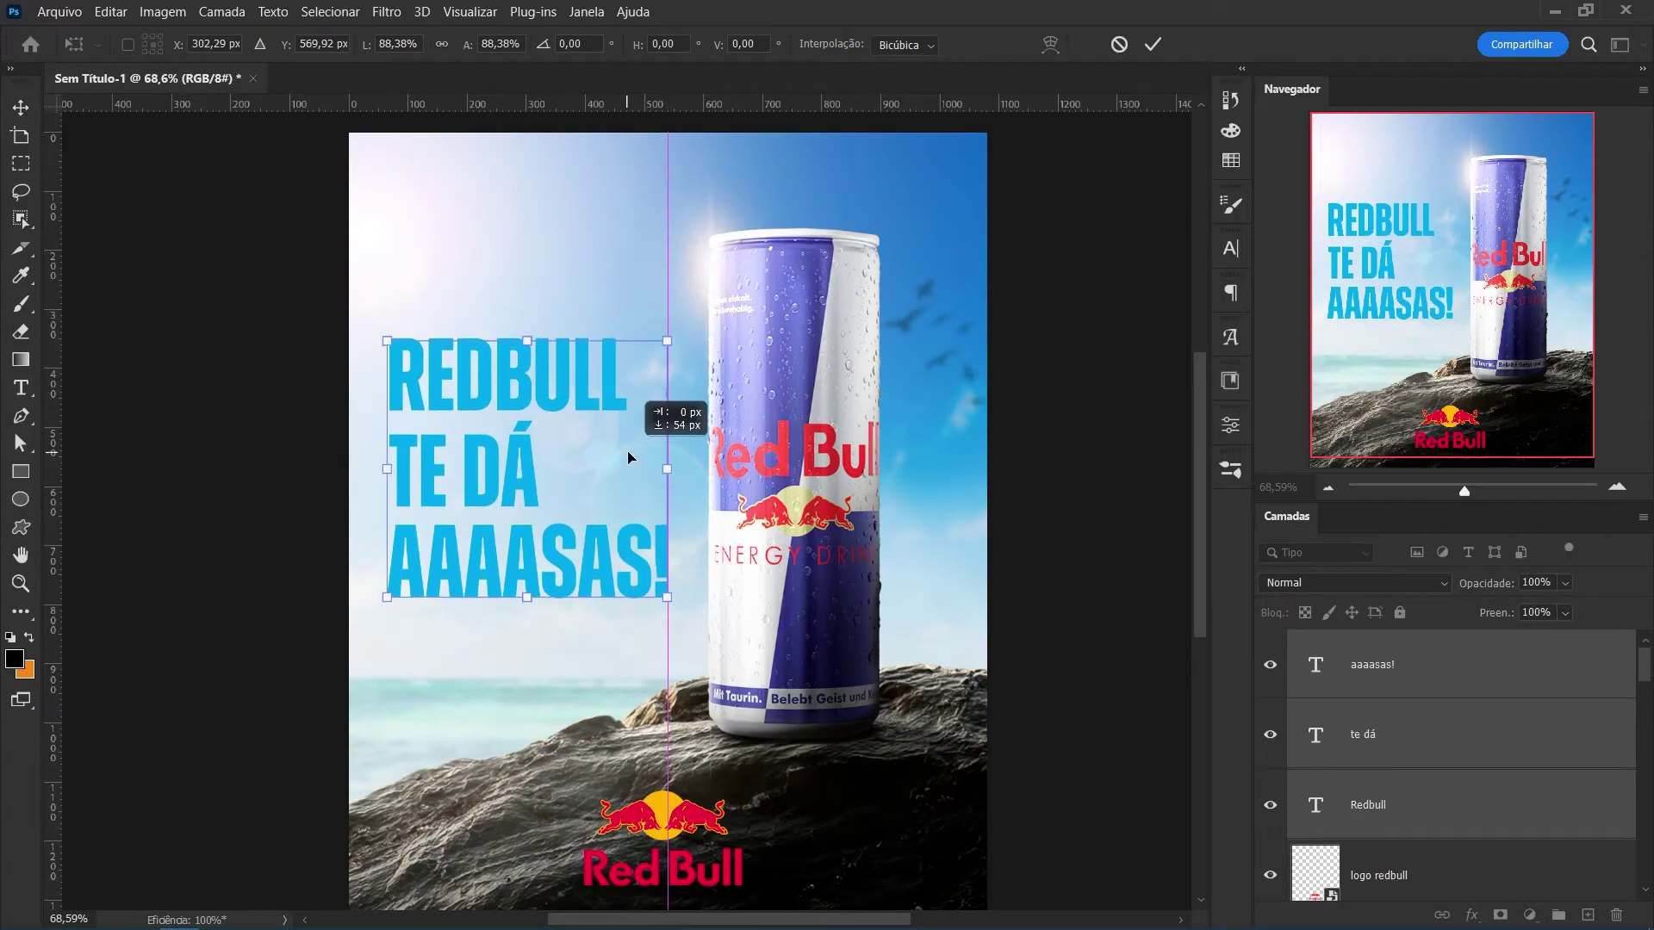
{"action": "left_click", "coordinate": [1153, 45]}
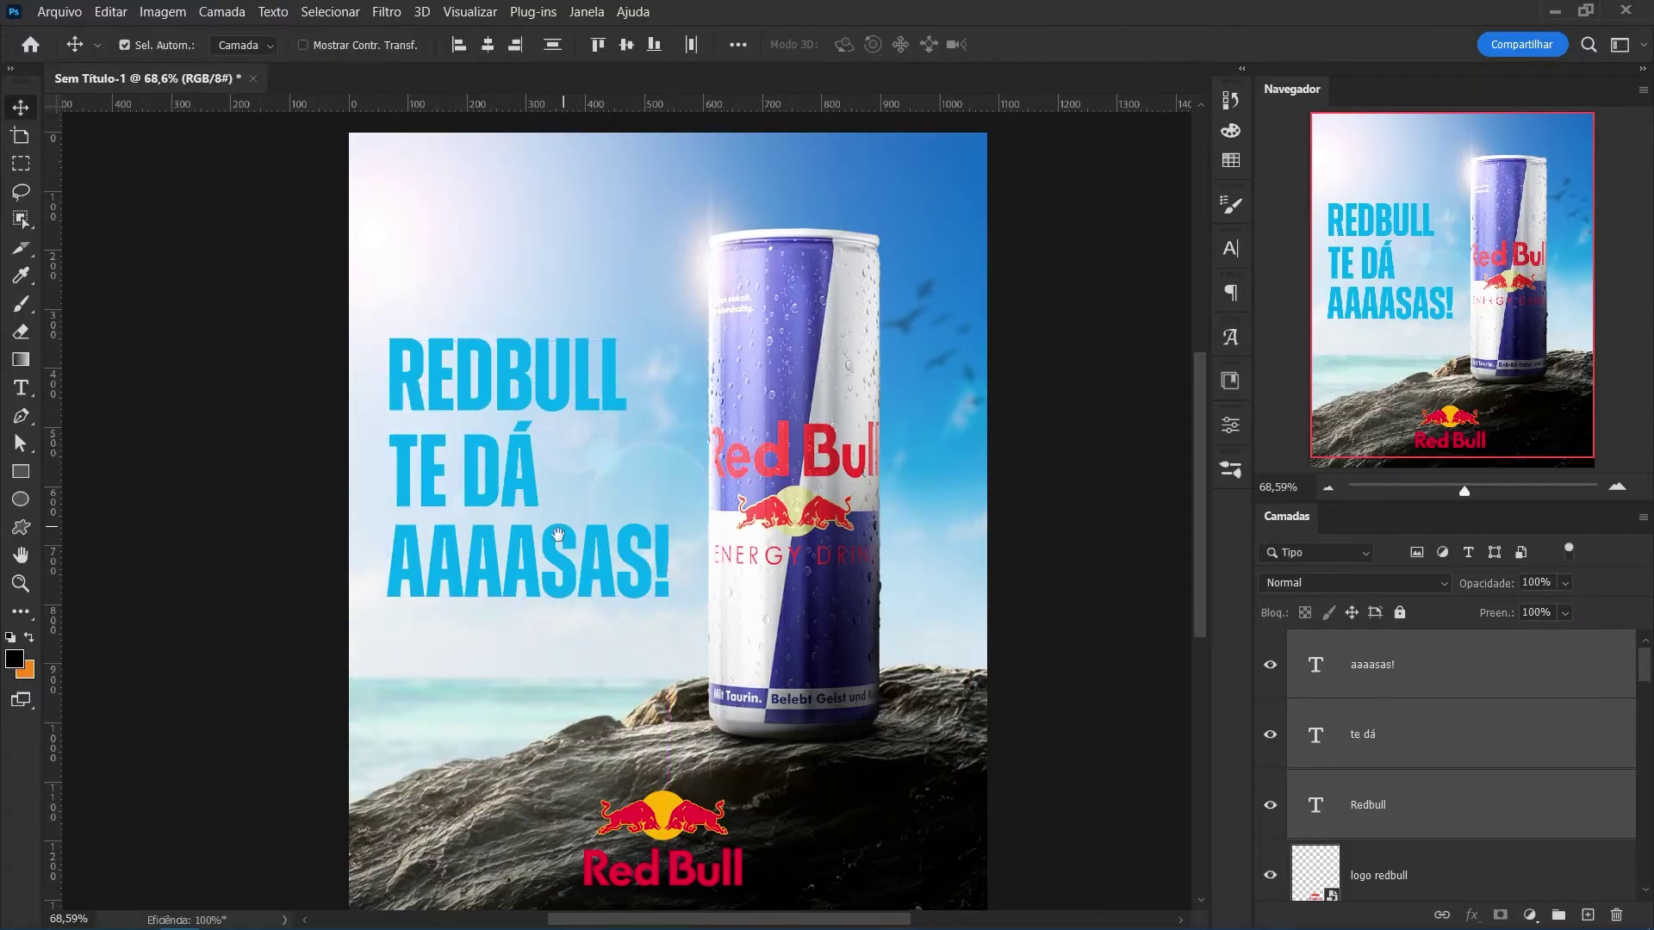
{"action": "key", "text": "z"}
{"action": "mouse_move", "coordinate": [470, 404]}
{"action": "left_mouse_down"}
{"action": "mouse_move", "coordinate": [541, 457]}
{"action": "mouse_move", "coordinate": [482, 456]}
{"action": "left_mouse_up"}
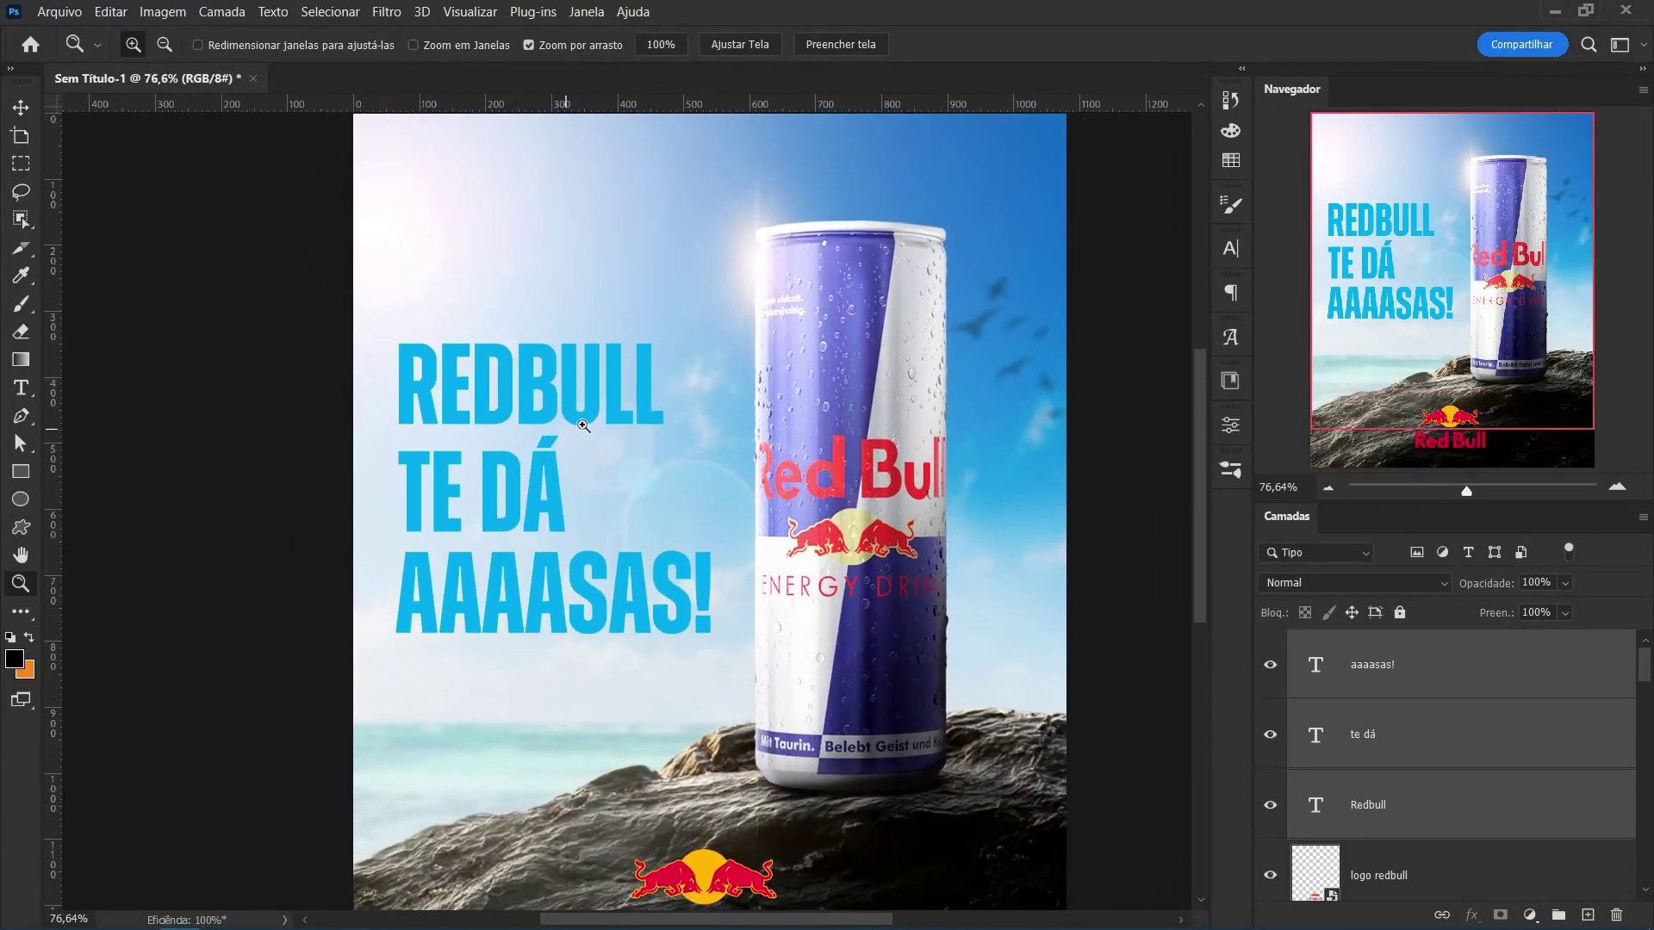
Recolour REDBULL with red sampled from the can and commit the edit.
{"action": "key", "text": "t"}
{"action": "double_click", "coordinate": [1316, 805]}
{"action": "left_click", "coordinate": [861, 44]}
{"action": "left_click_drag", "start_coordinate": [872, 506], "coordinate": [1089, 357]}
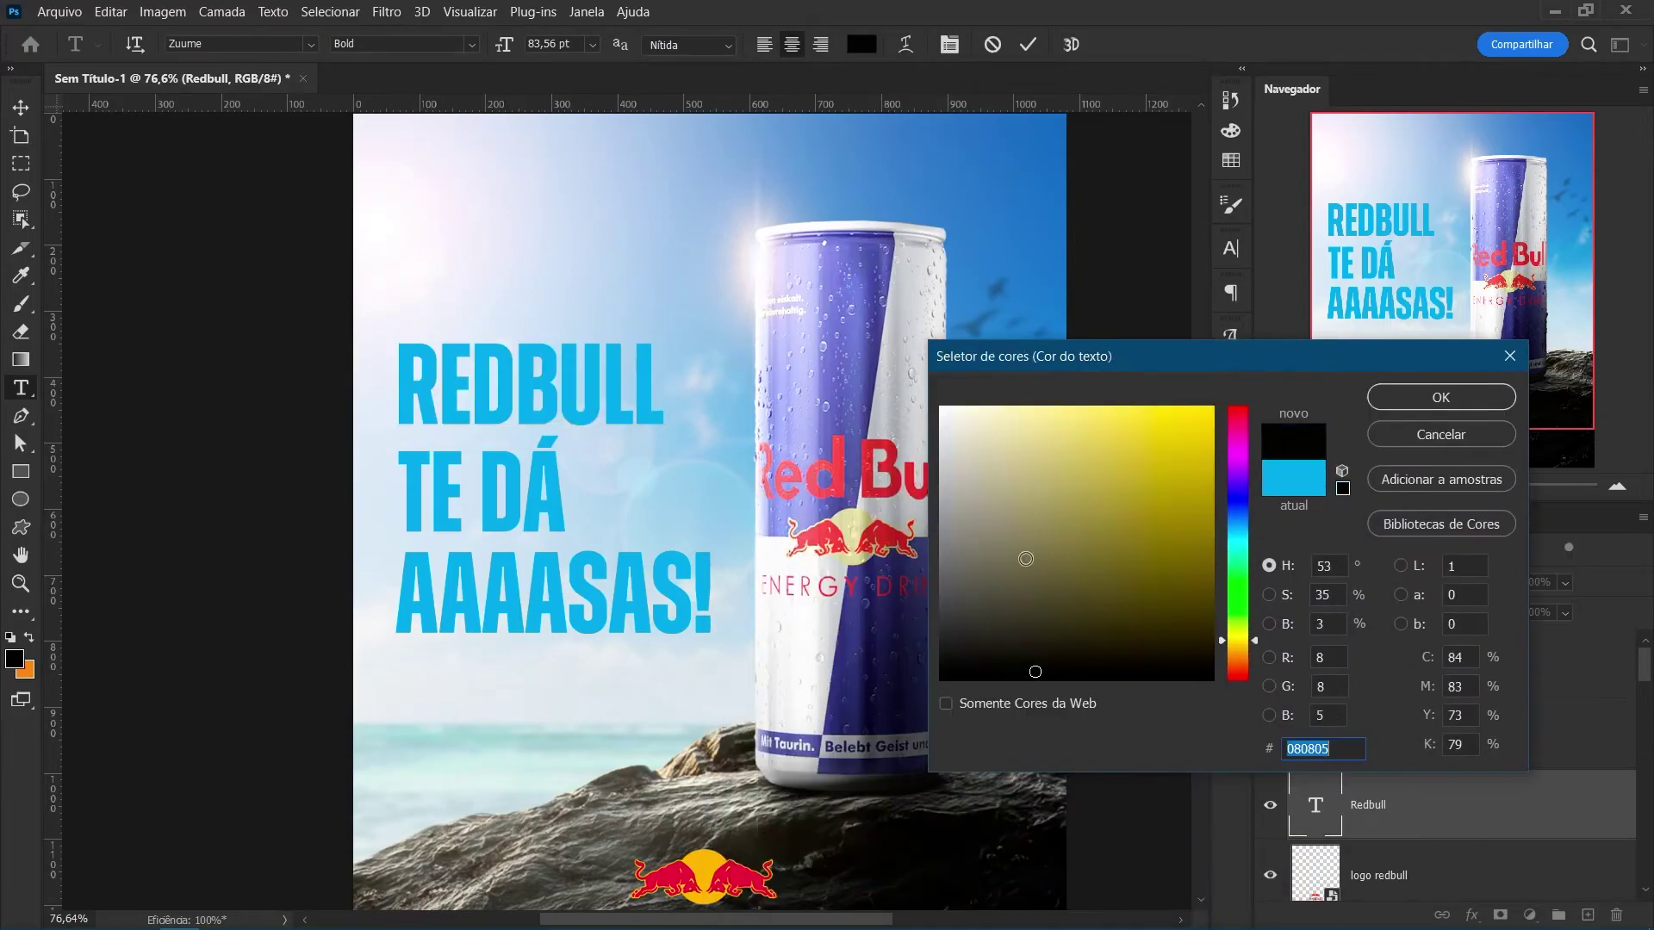
{"action": "left_click", "coordinate": [1093, 634]}
{"action": "left_click_drag", "start_coordinate": [1237, 655], "coordinate": [1237, 514]}
{"action": "left_click", "coordinate": [1114, 466]}
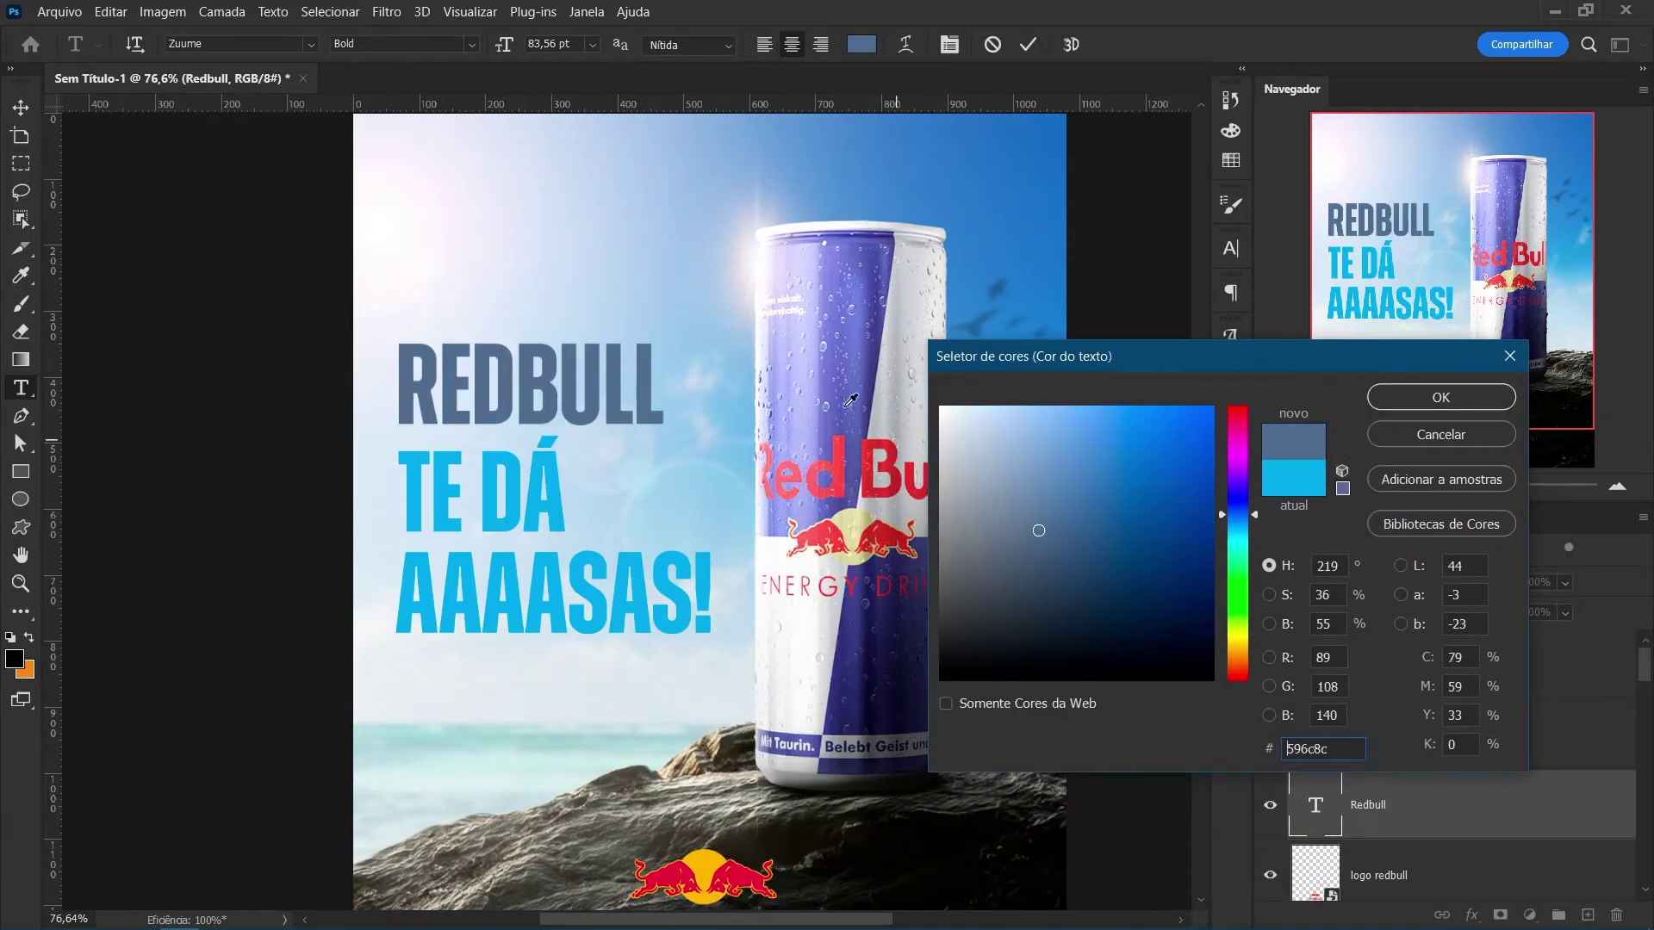
{"action": "left_click", "coordinate": [872, 358]}
{"action": "left_click", "coordinate": [896, 442]}
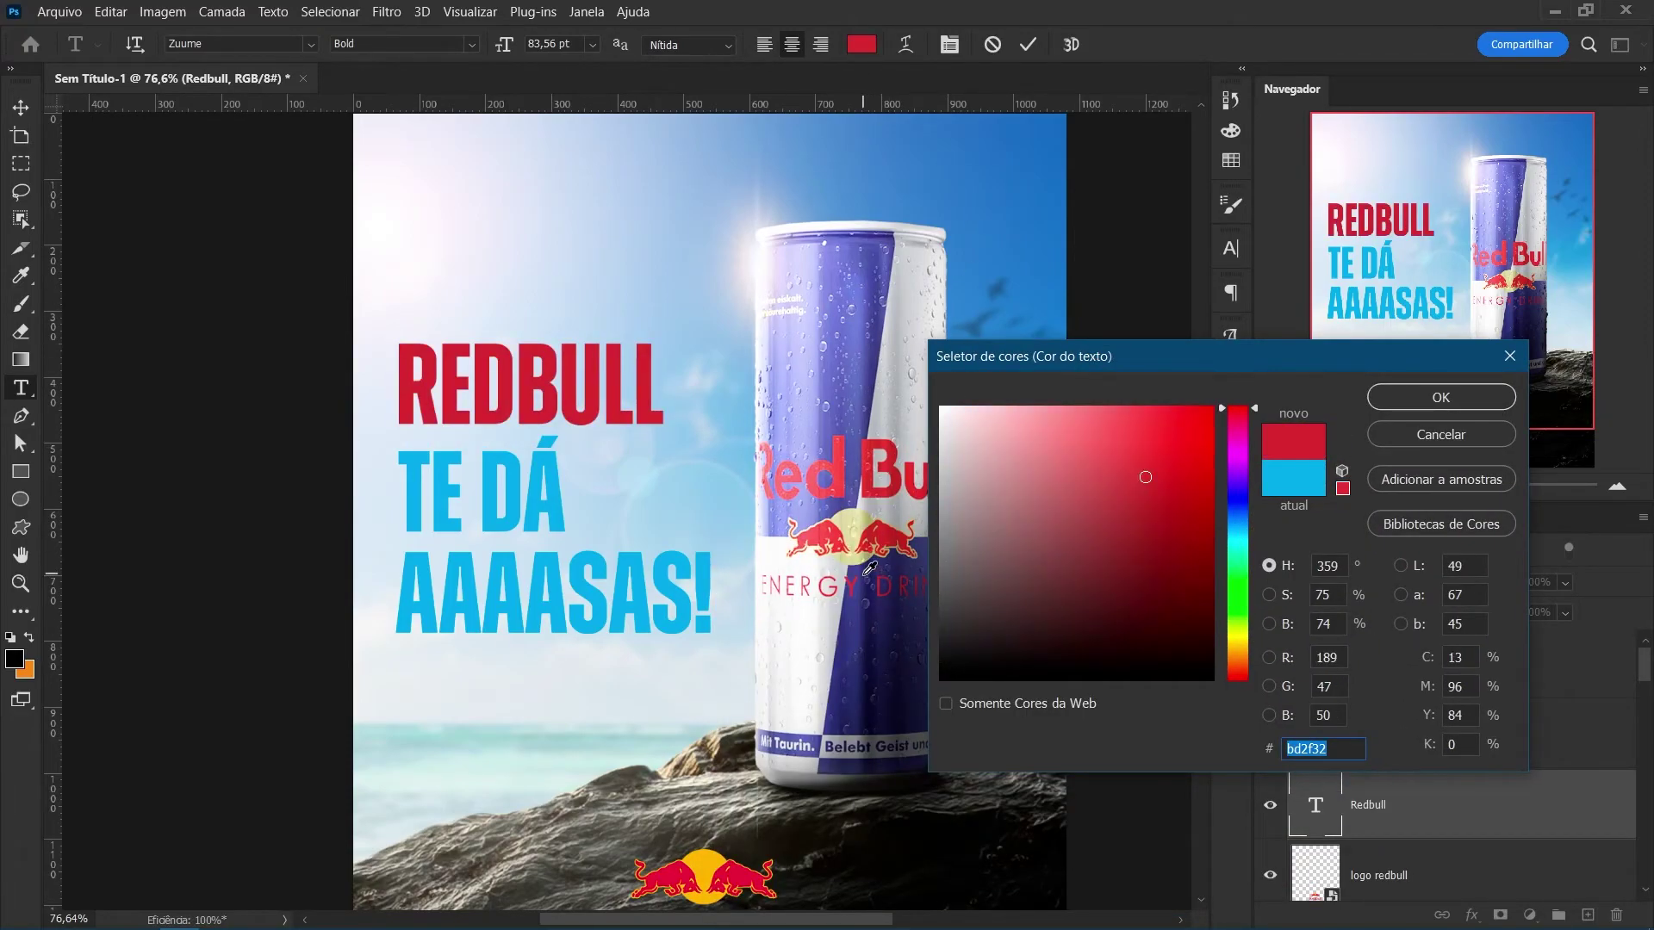
{"action": "left_click", "coordinate": [1442, 397]}
{"action": "left_click", "coordinate": [1028, 44]}
Recolour the TE DÁ line a dark navy blue.
{"action": "triple_click", "coordinate": [559, 504]}
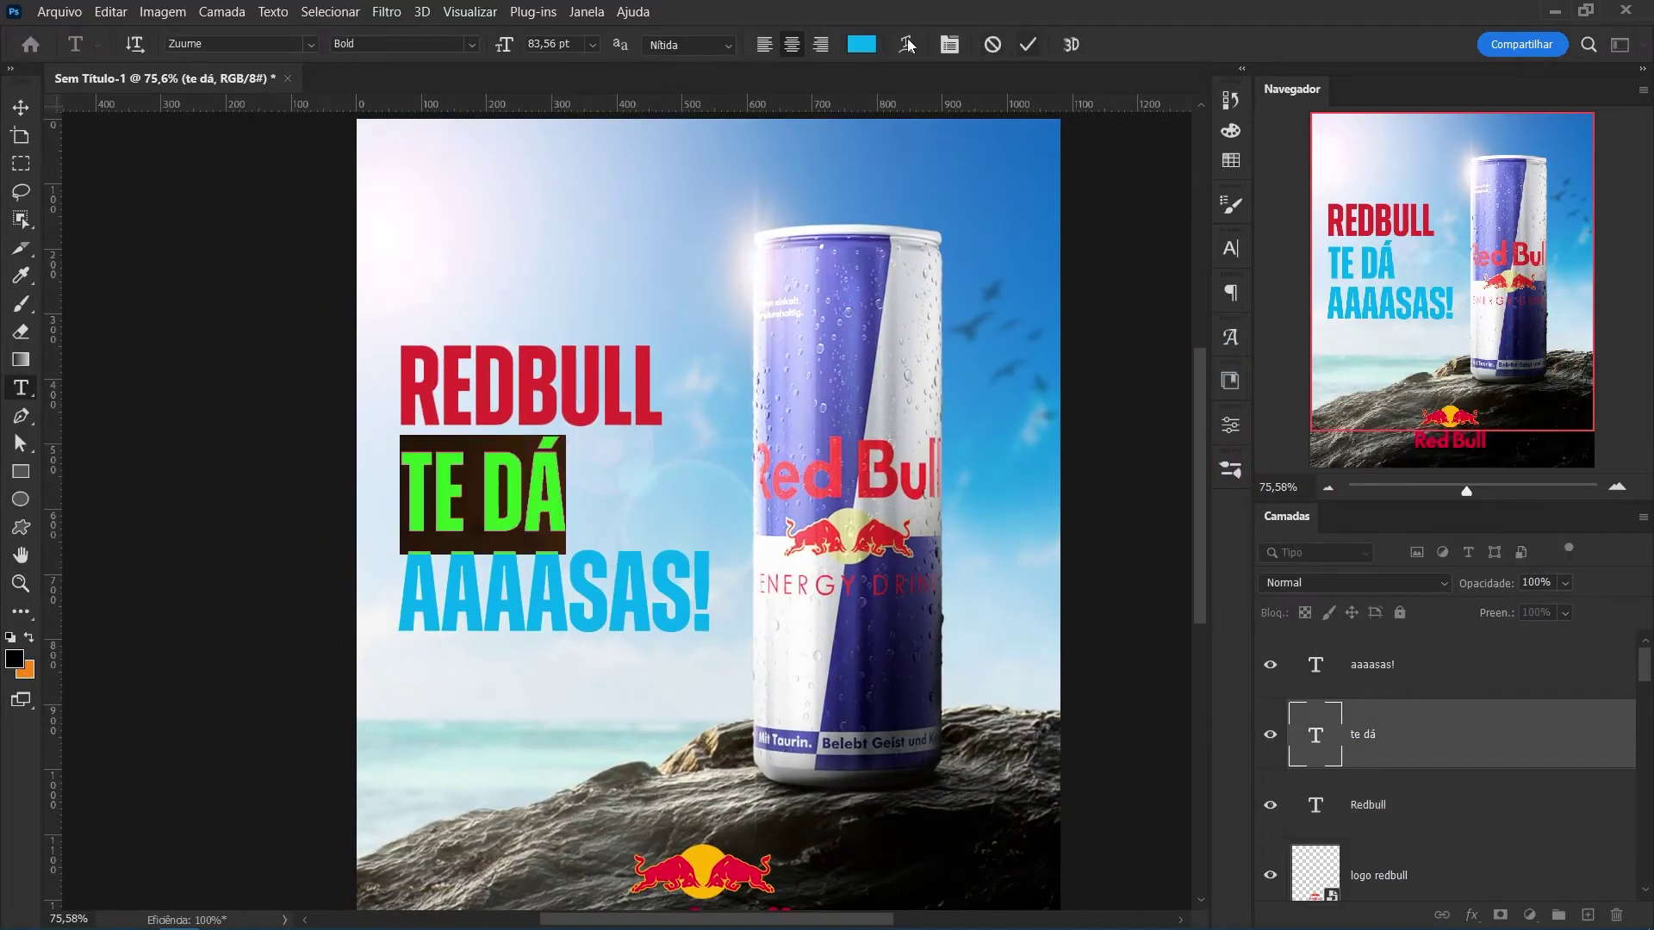
{"action": "left_click", "coordinate": [862, 44]}
{"action": "left_click", "coordinate": [939, 629]}
{"action": "left_click", "coordinate": [991, 635]}
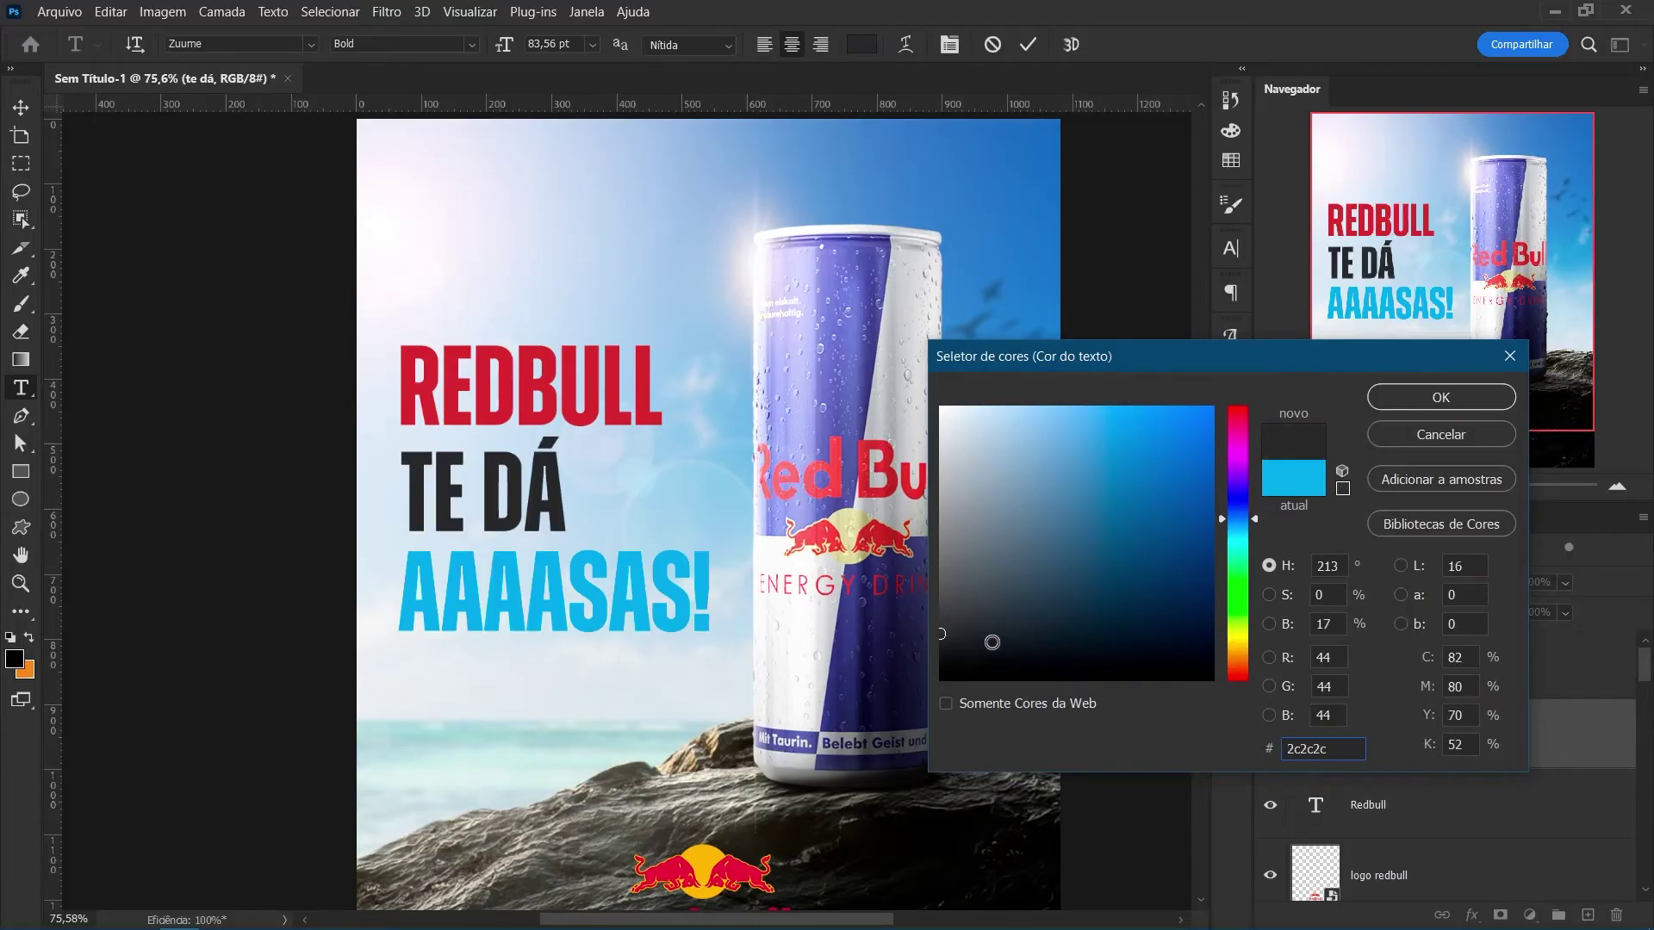
{"action": "mouse_move", "coordinate": [848, 539]}
{"action": "left_mouse_down"}
{"action": "mouse_move", "coordinate": [903, 711]}
{"action": "mouse_move", "coordinate": [870, 715]}
{"action": "left_mouse_up"}
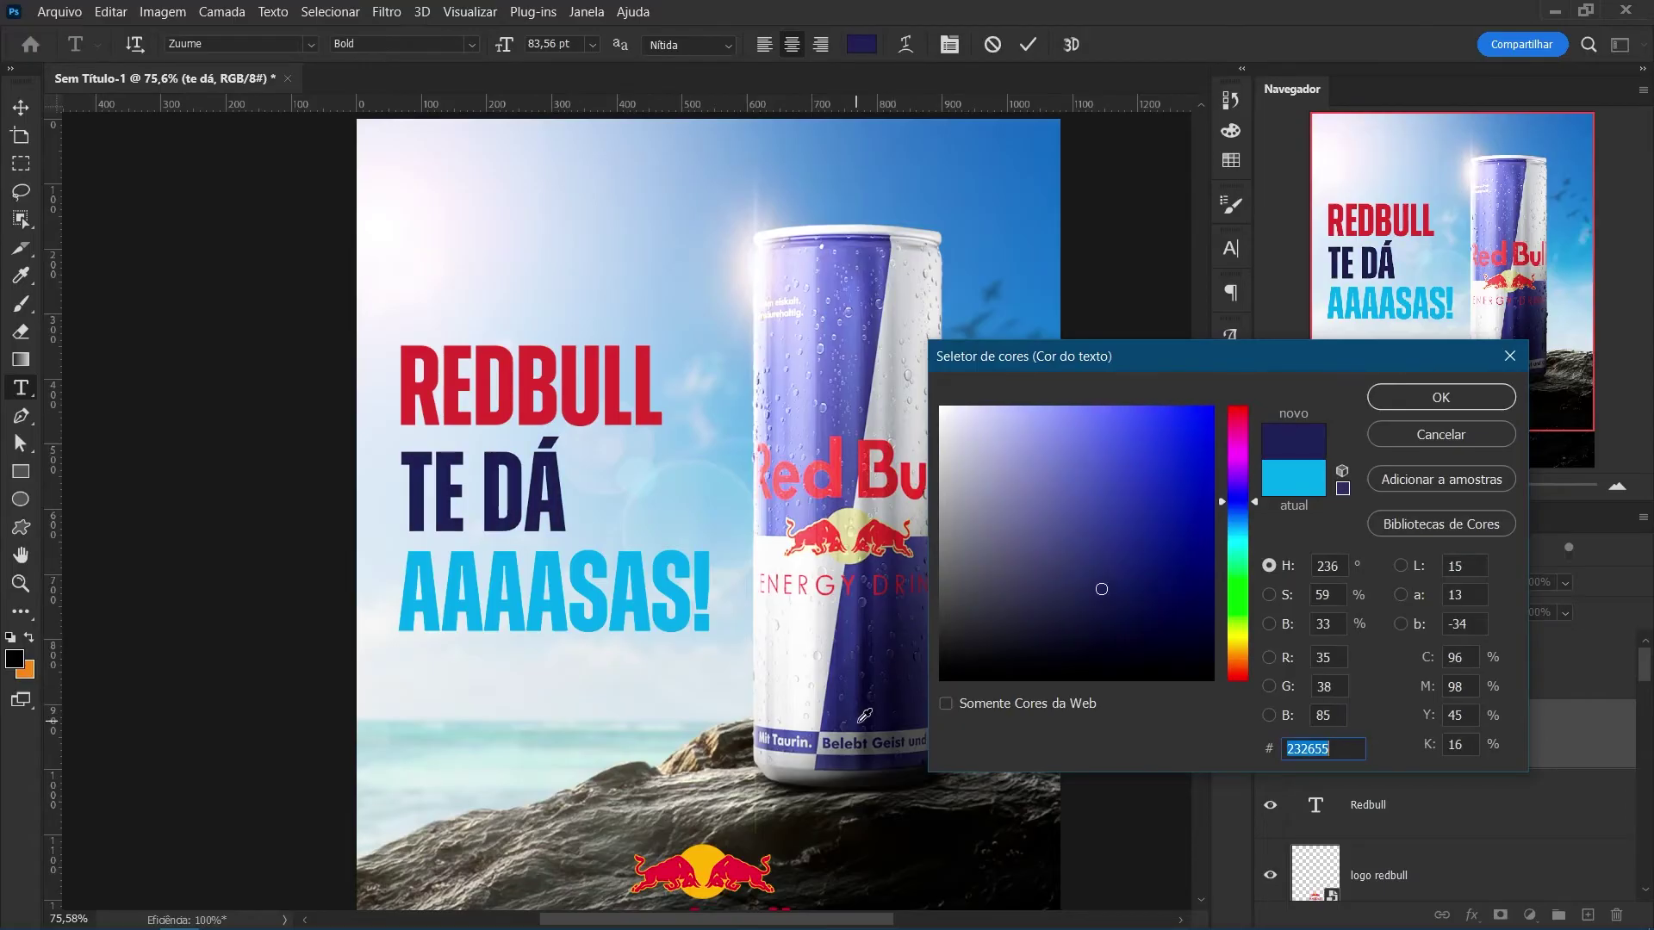
{"action": "left_click", "coordinate": [1441, 397]}
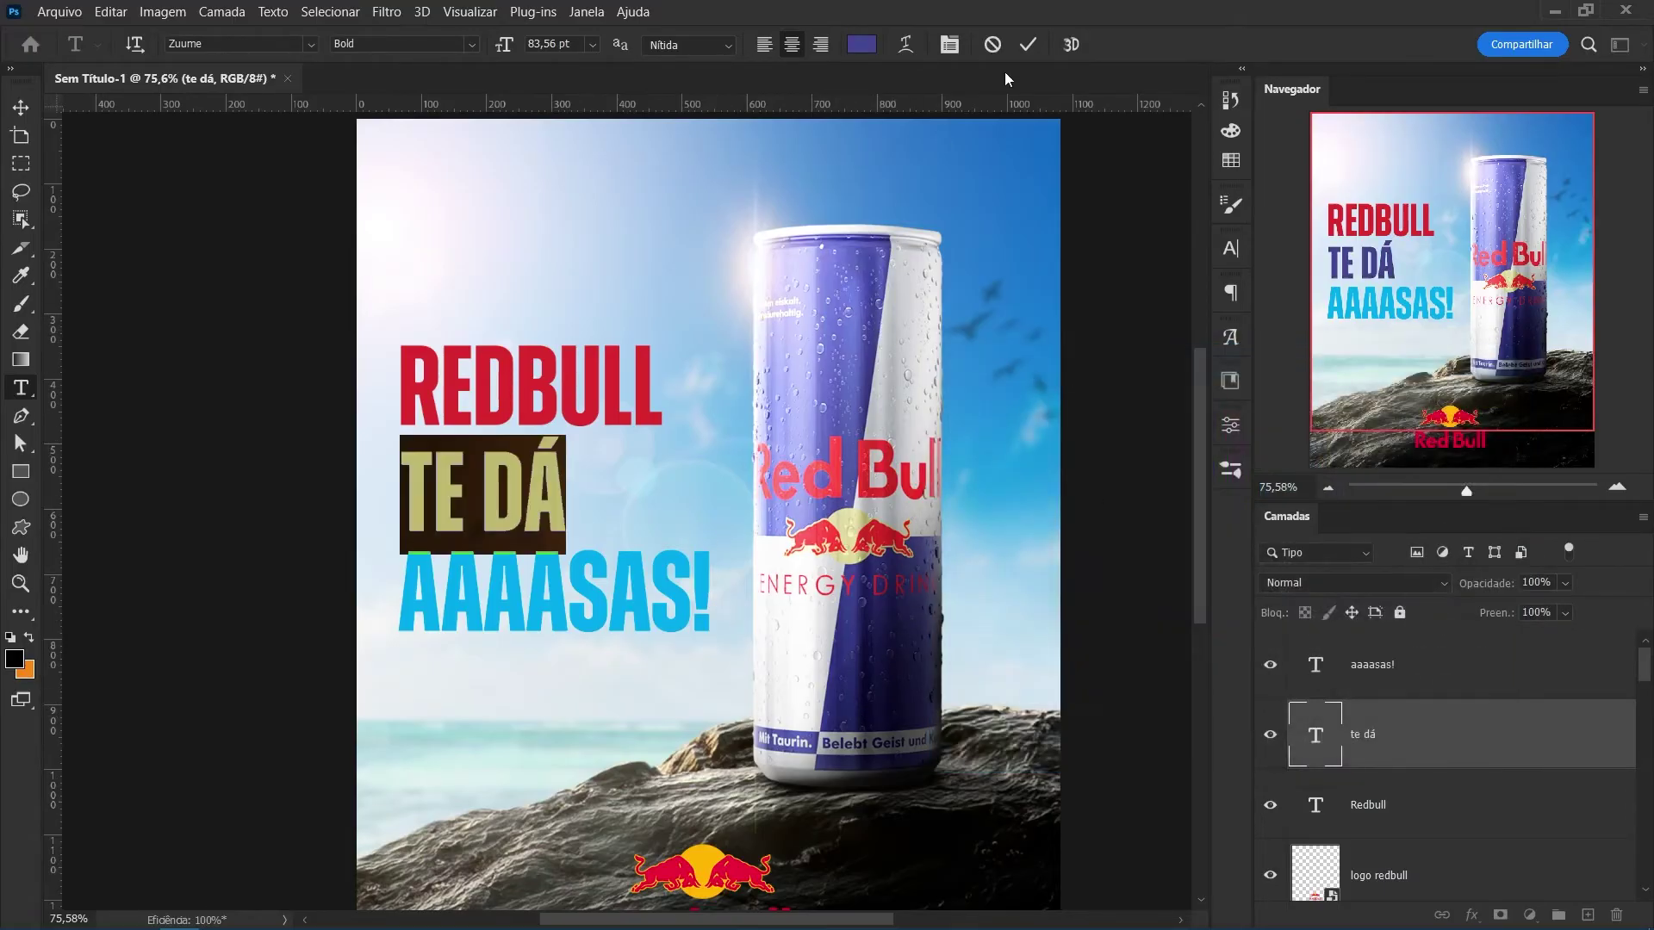
Apply the same dark navy to the AAAASAS! line and commit it.
{"action": "triple_click", "coordinate": [556, 592]}
{"action": "left_click", "coordinate": [861, 44]}
{"action": "left_click", "coordinate": [1028, 44]}
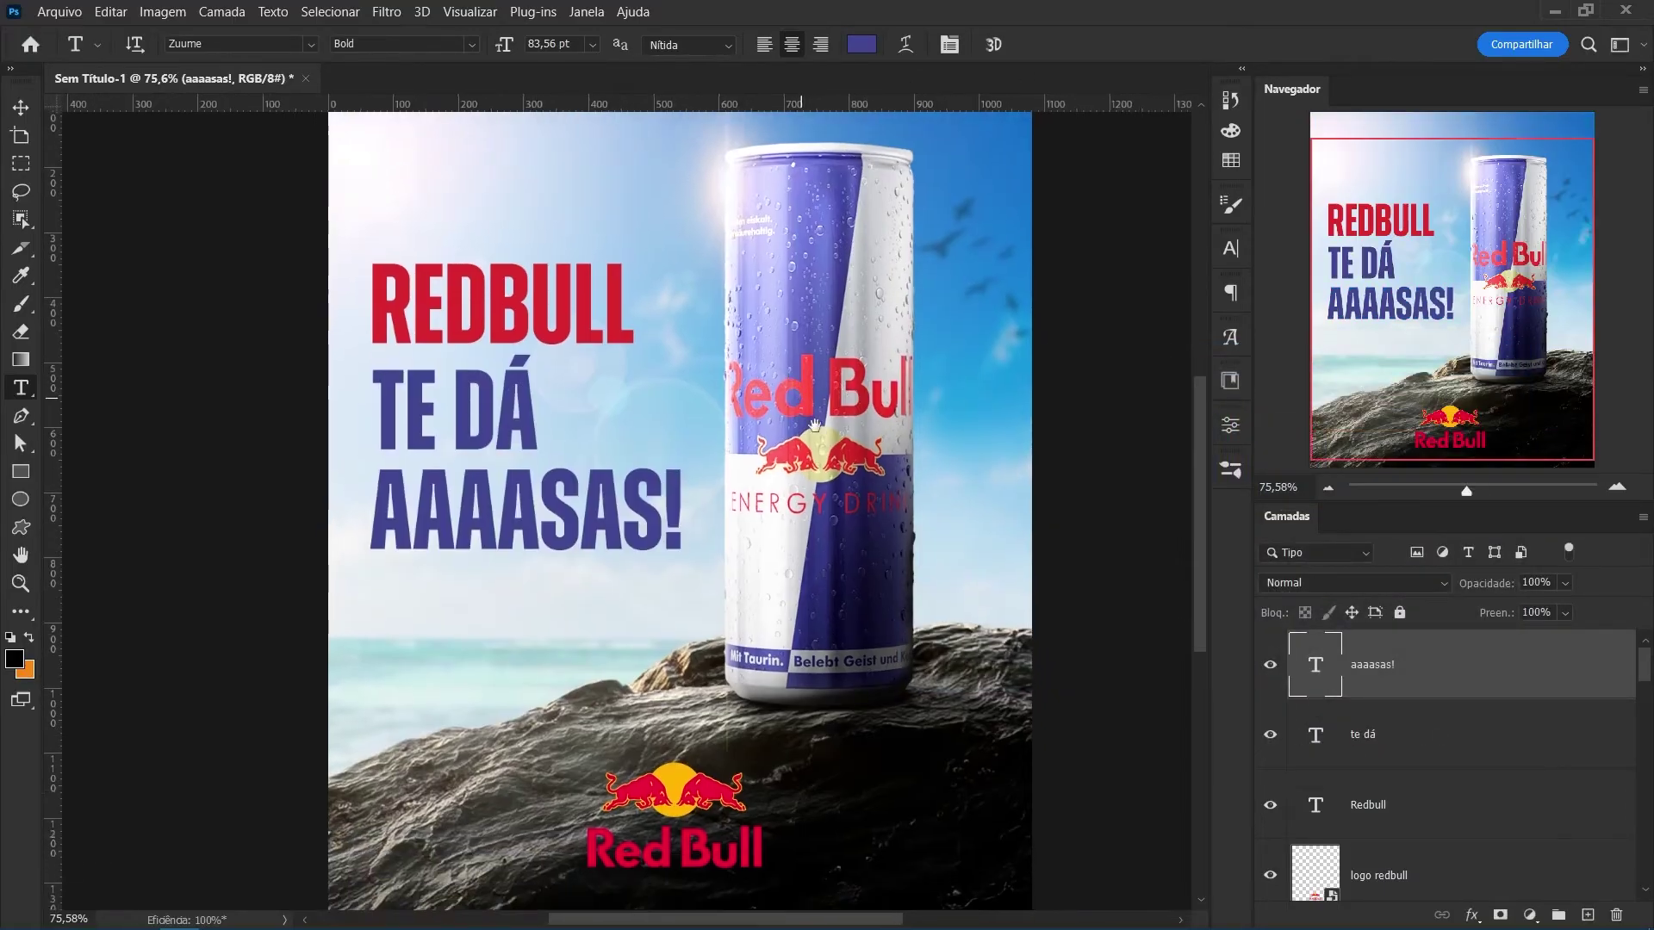
{"action": "key", "text": "z"}
{"action": "scroll", "coordinate": [746, 390], "scroll_direction": "down", "scroll_amount": 2}
{"action": "scroll", "coordinate": [746, 390], "scroll_direction": "up", "scroll_amount": 1}
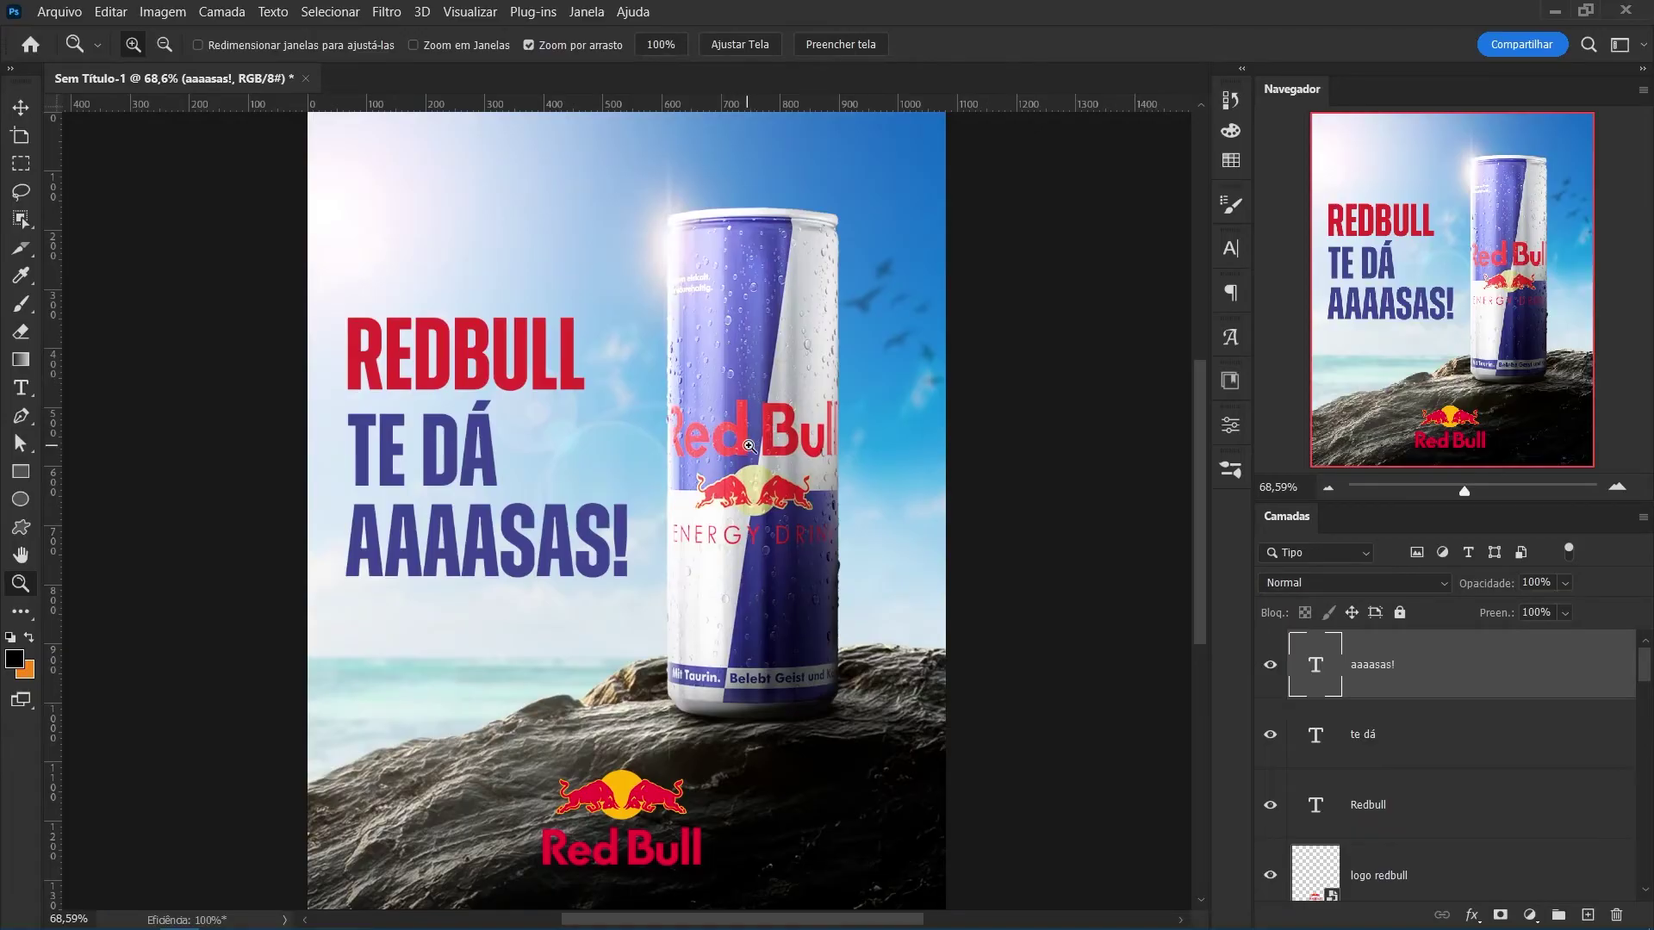
Select the three headline text layers and group them with Ctrl+G.
{"action": "scroll", "coordinate": [749, 446], "scroll_direction": "down", "scroll_amount": 2}
{"action": "scroll", "coordinate": [525, 331], "scroll_direction": "up", "scroll_amount": 1}
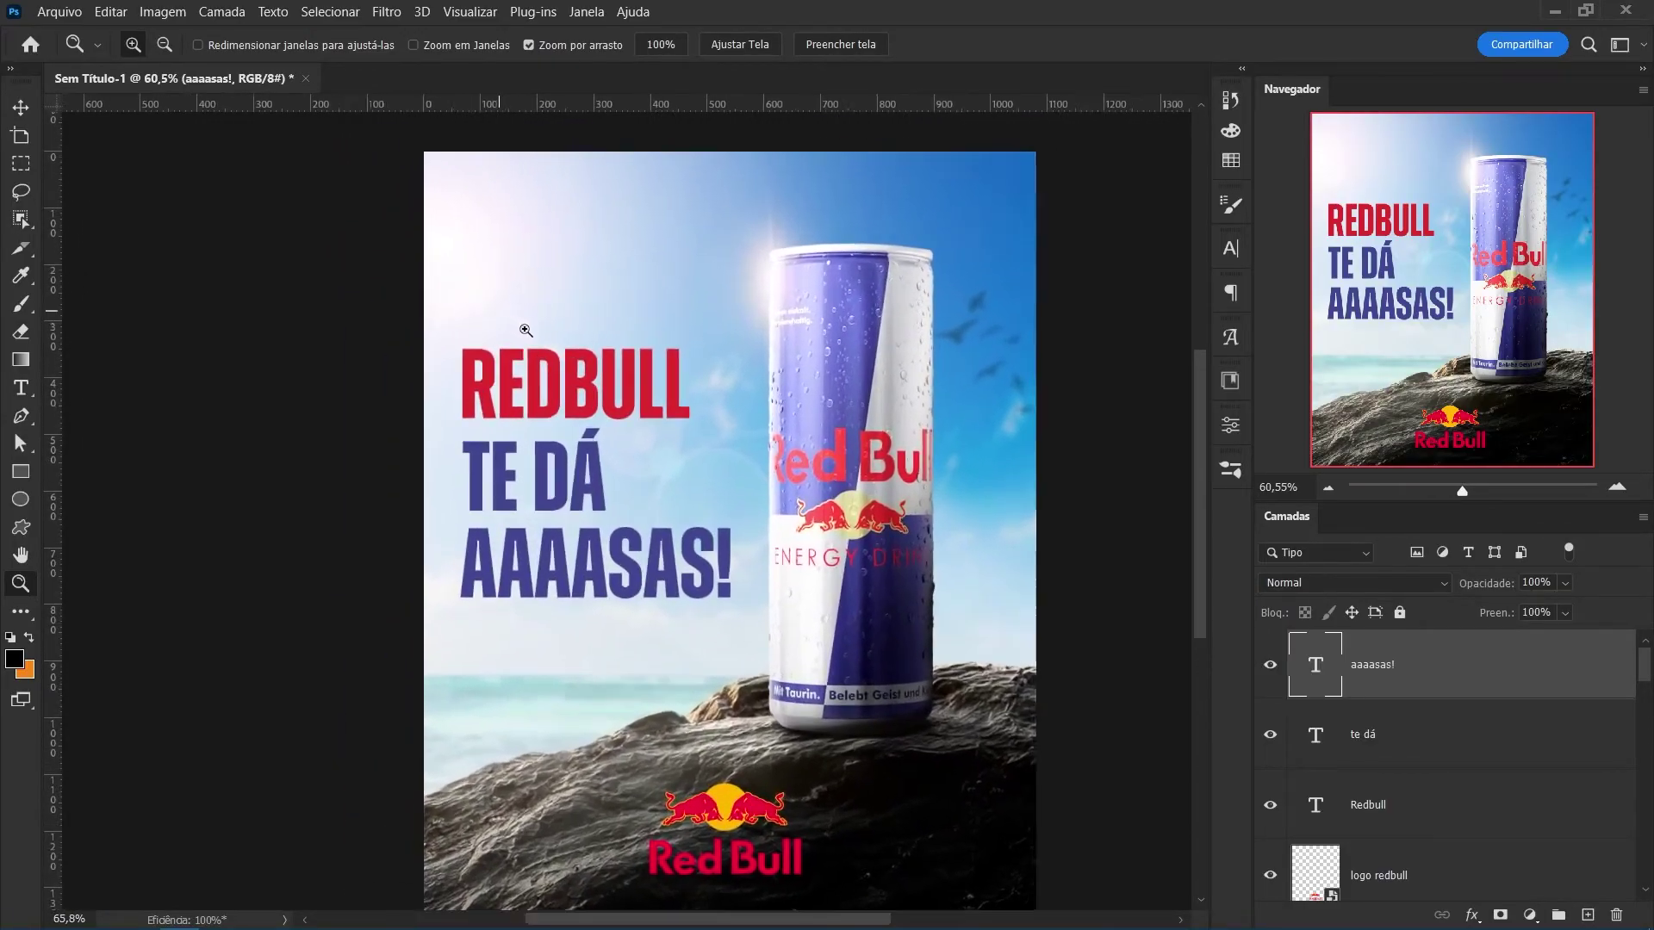
{"action": "left_click_drag", "start_coordinate": [525, 331], "coordinate": [1090, 597]}
{"action": "left_click", "coordinate": [635, 549]}
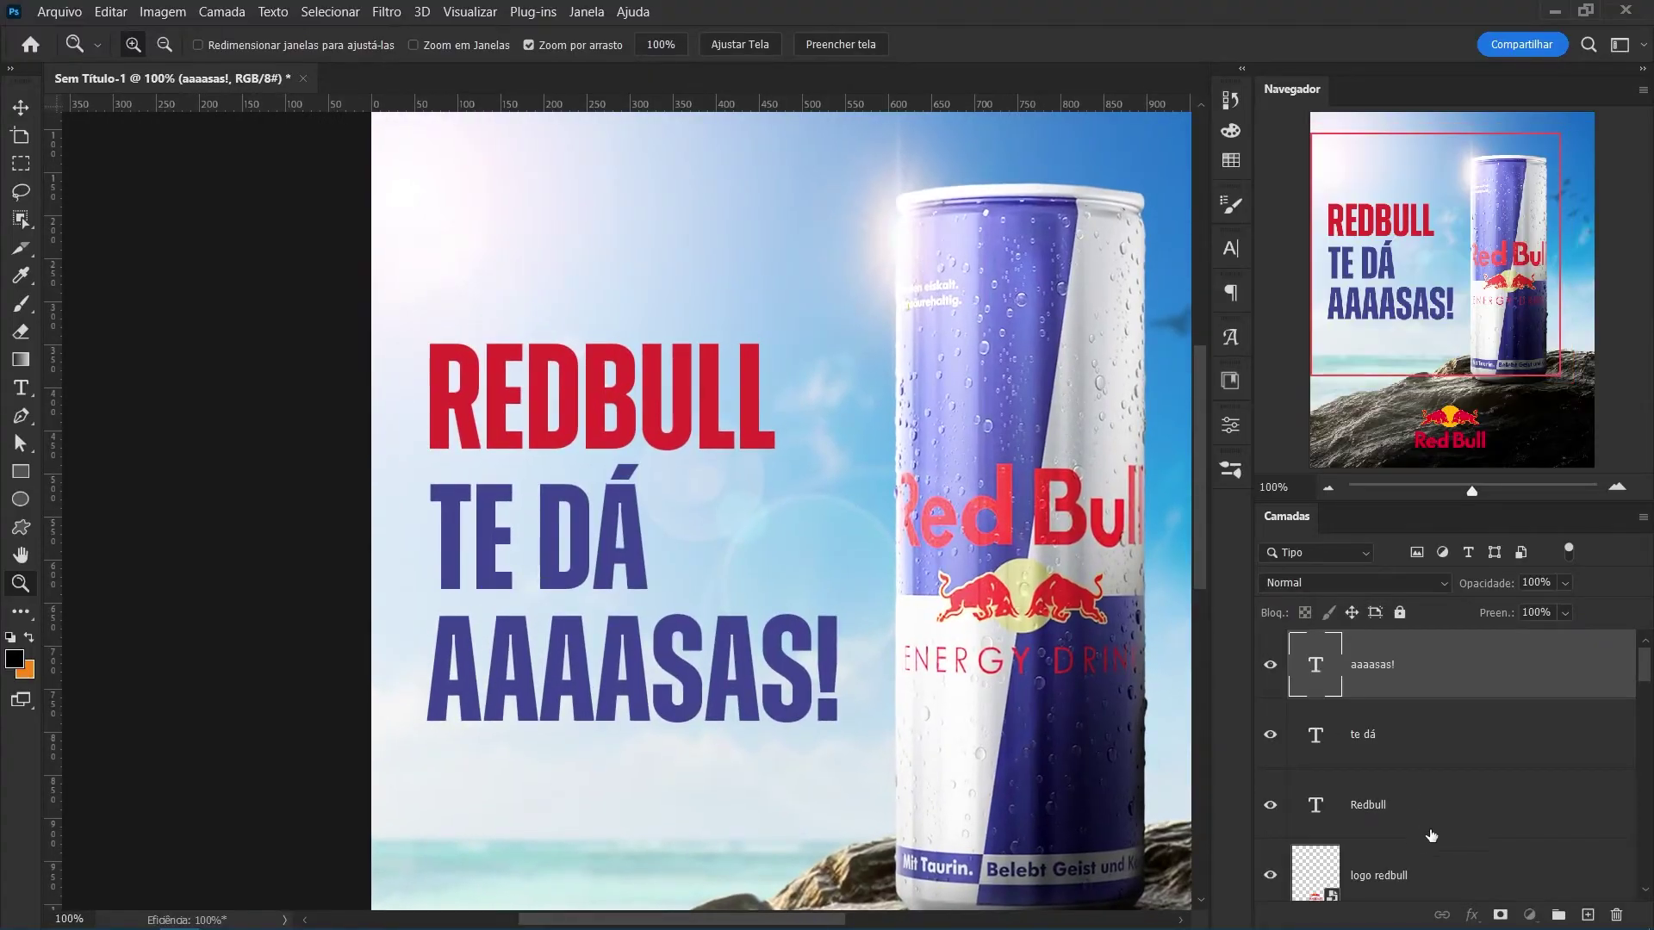
{"action": "left_click", "coordinate": [1370, 805], "text": "shift"}
{"action": "key", "text": "ctrl+g"}
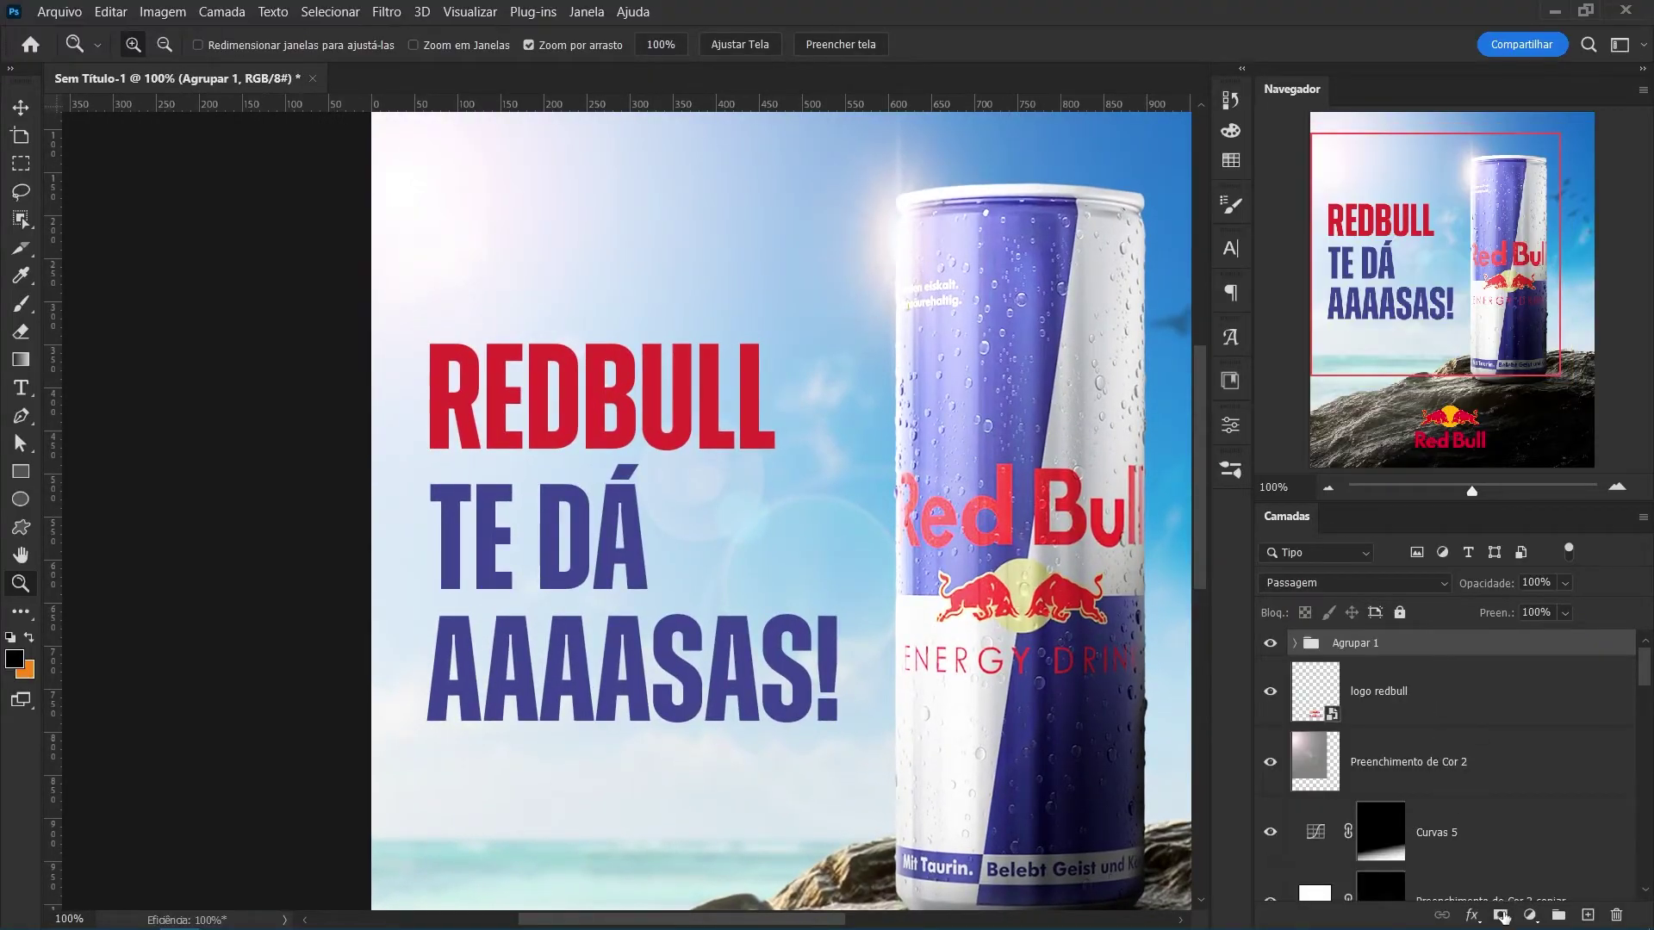
Add a layer mask to the group and draw a diagonal gradient fading the headline's top-left.
{"action": "left_click", "coordinate": [1500, 915]}
{"action": "left_click_drag", "start_coordinate": [496, 764], "coordinate": [699, 675]}
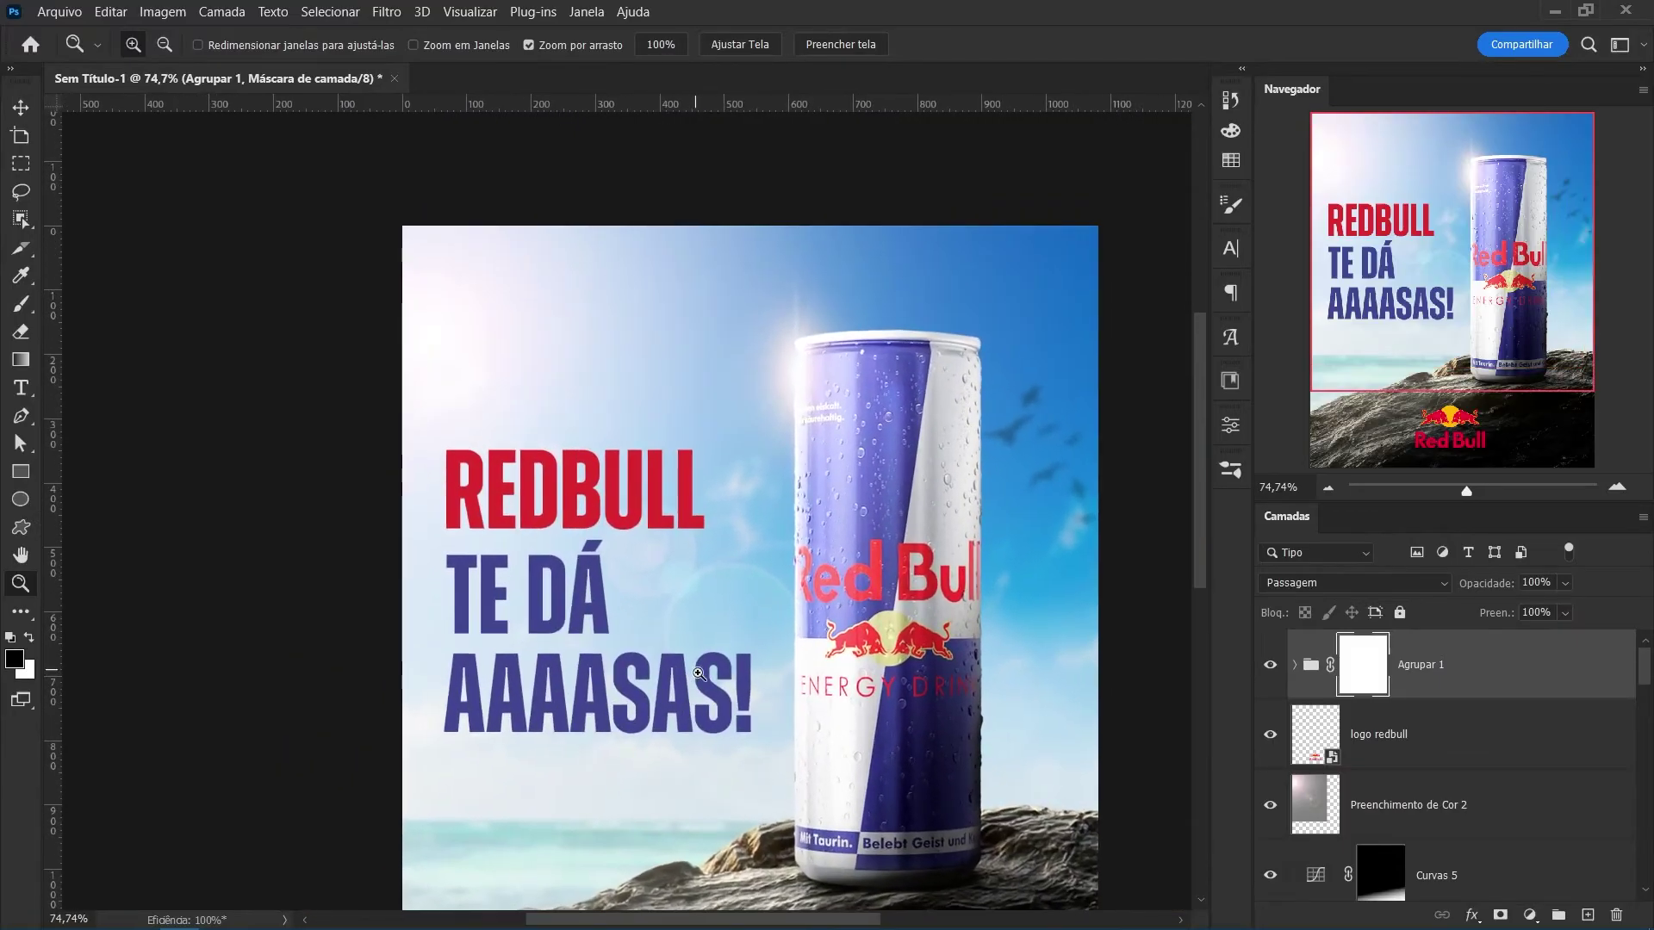
{"action": "key", "text": "g"}
{"action": "left_click_drag", "start_coordinate": [313, 399], "coordinate": [754, 728]}
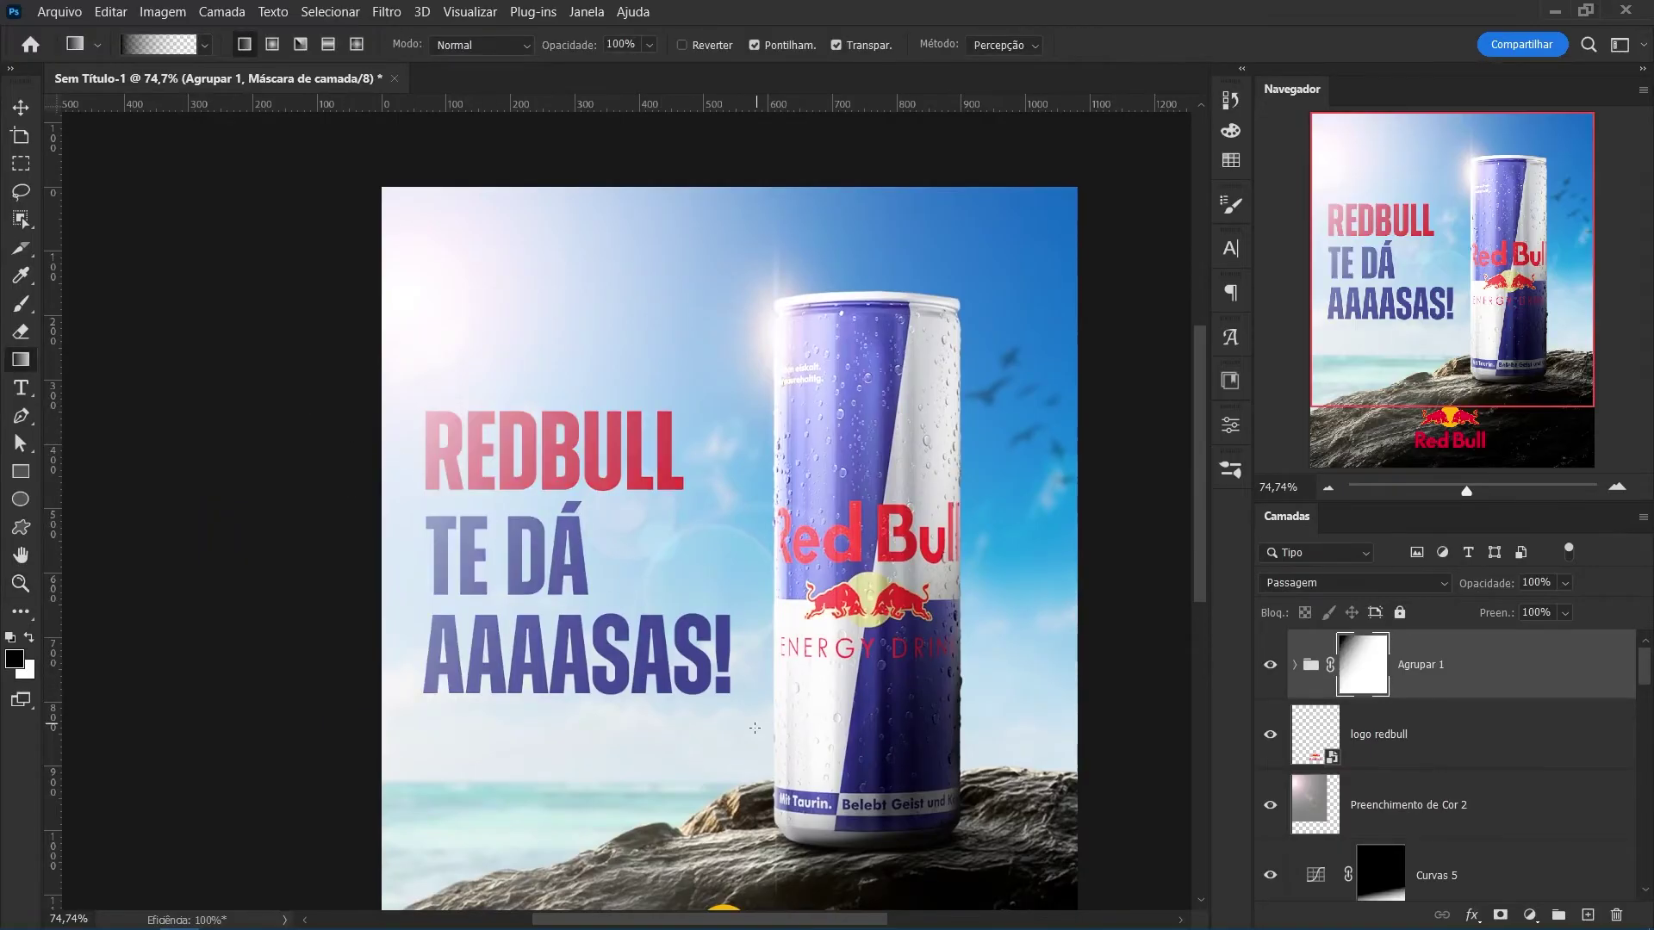
{"action": "key", "text": "ctrl+z"}
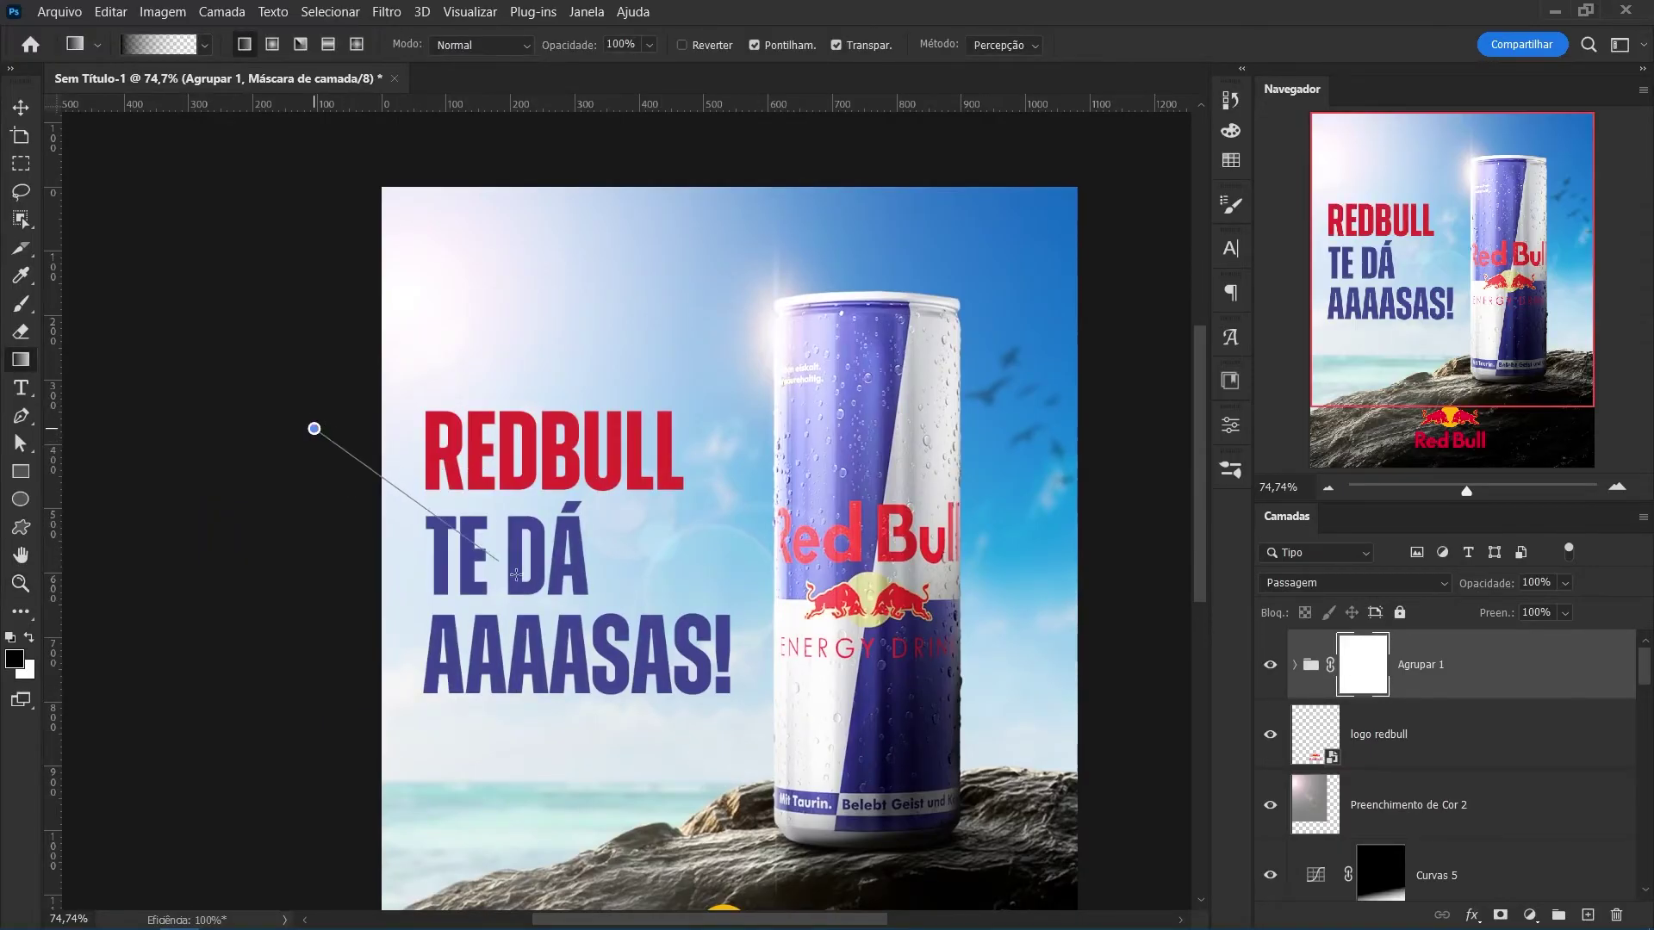
{"action": "left_click_drag", "start_coordinate": [515, 575], "coordinate": [612, 651]}
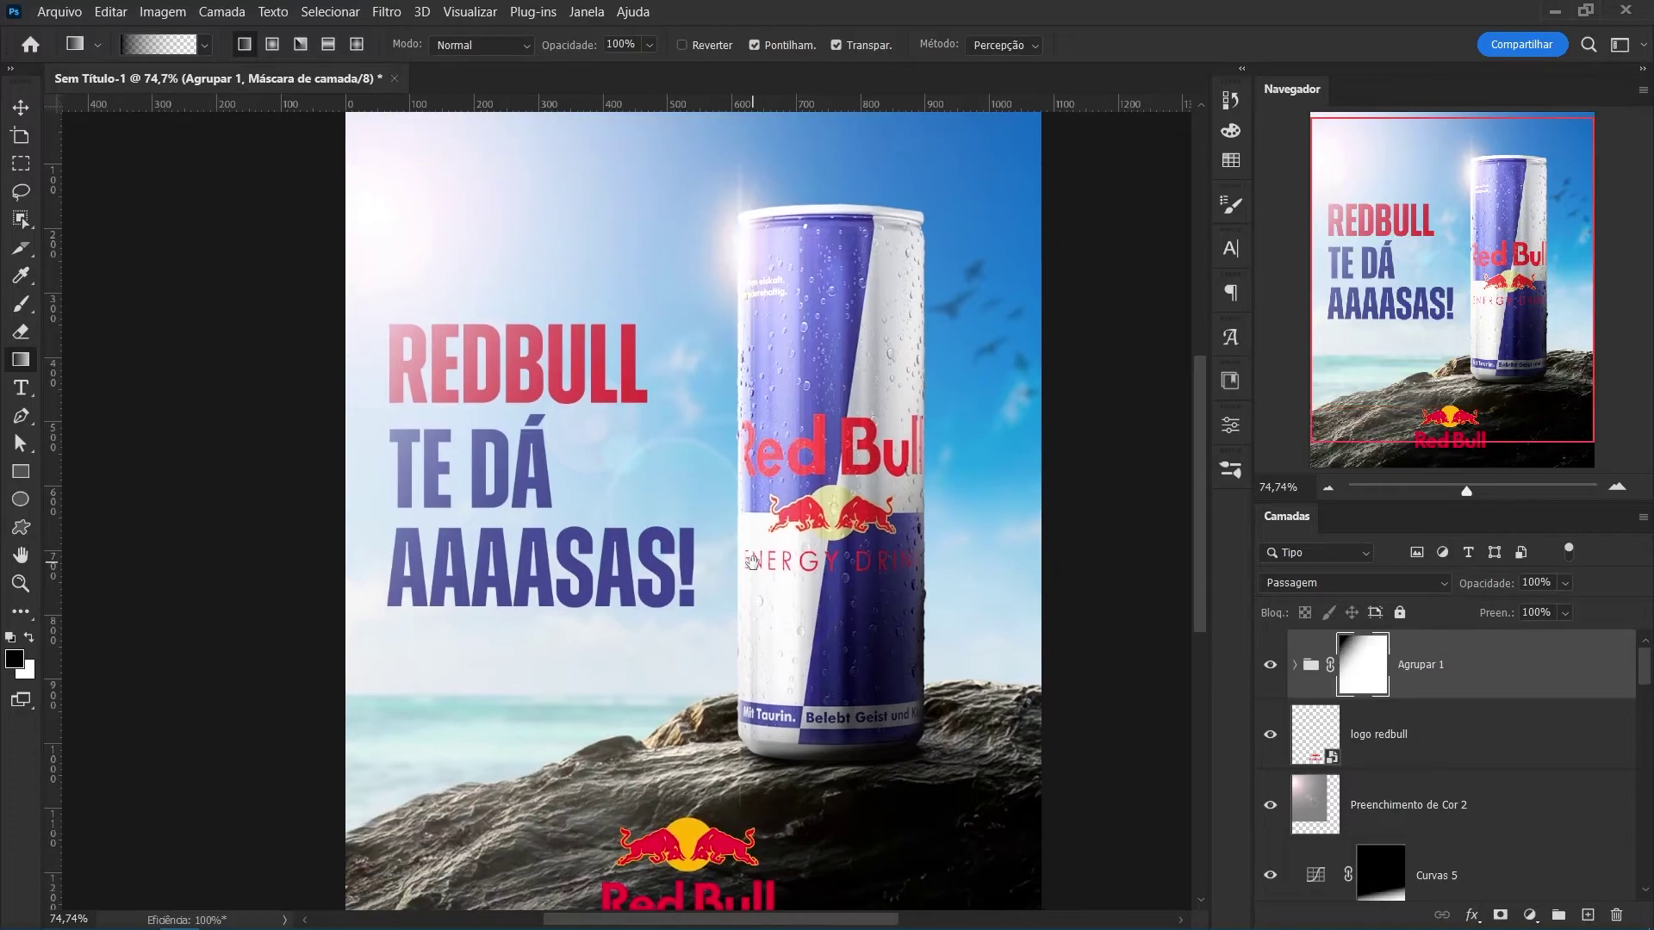
{"action": "key", "text": "z"}
{"action": "scroll", "coordinate": [837, 601], "scroll_direction": "up", "scroll_amount": 2}
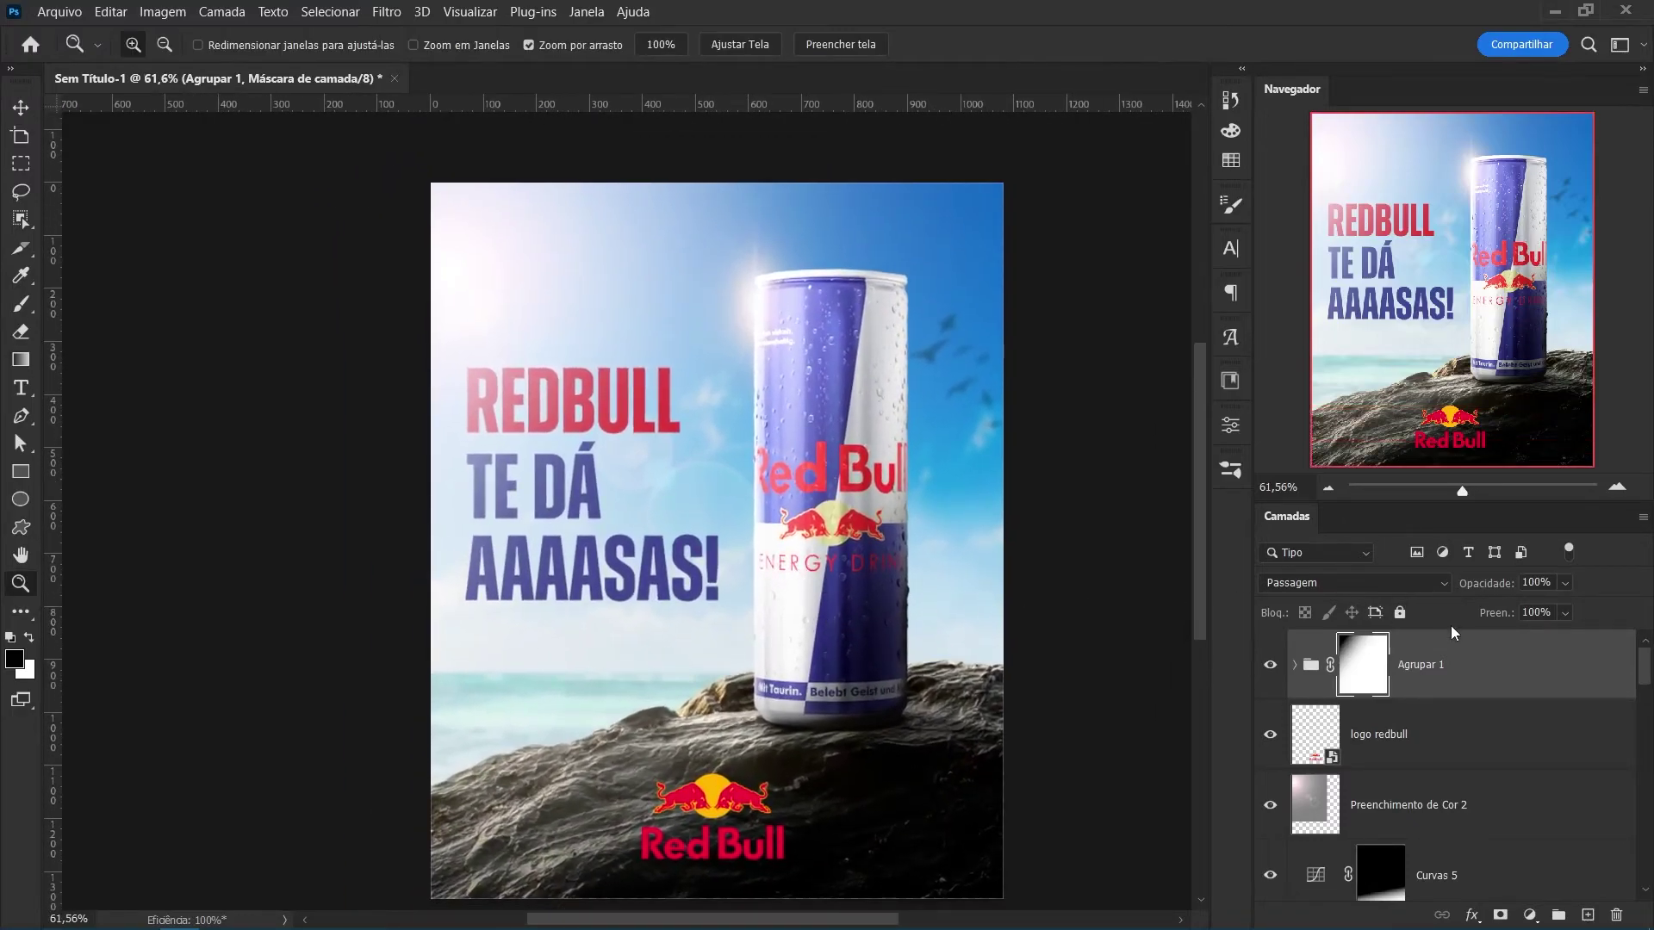
{"action": "left_click", "coordinate": [1462, 665]}
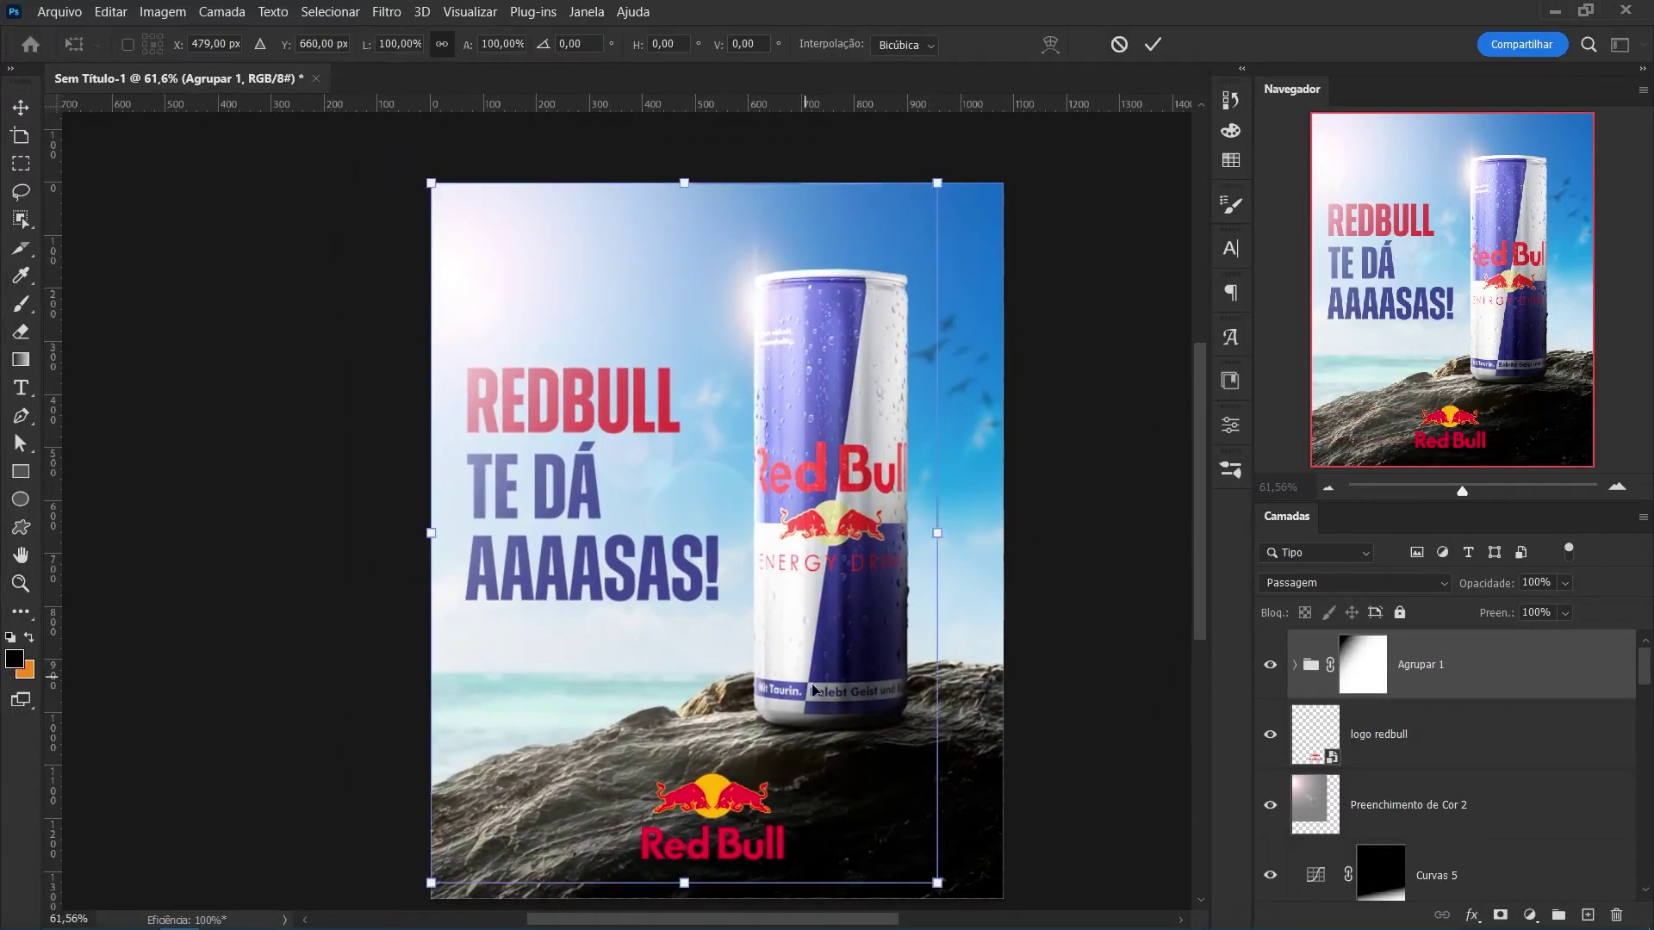
{"action": "key", "text": "ctrl+plus"}
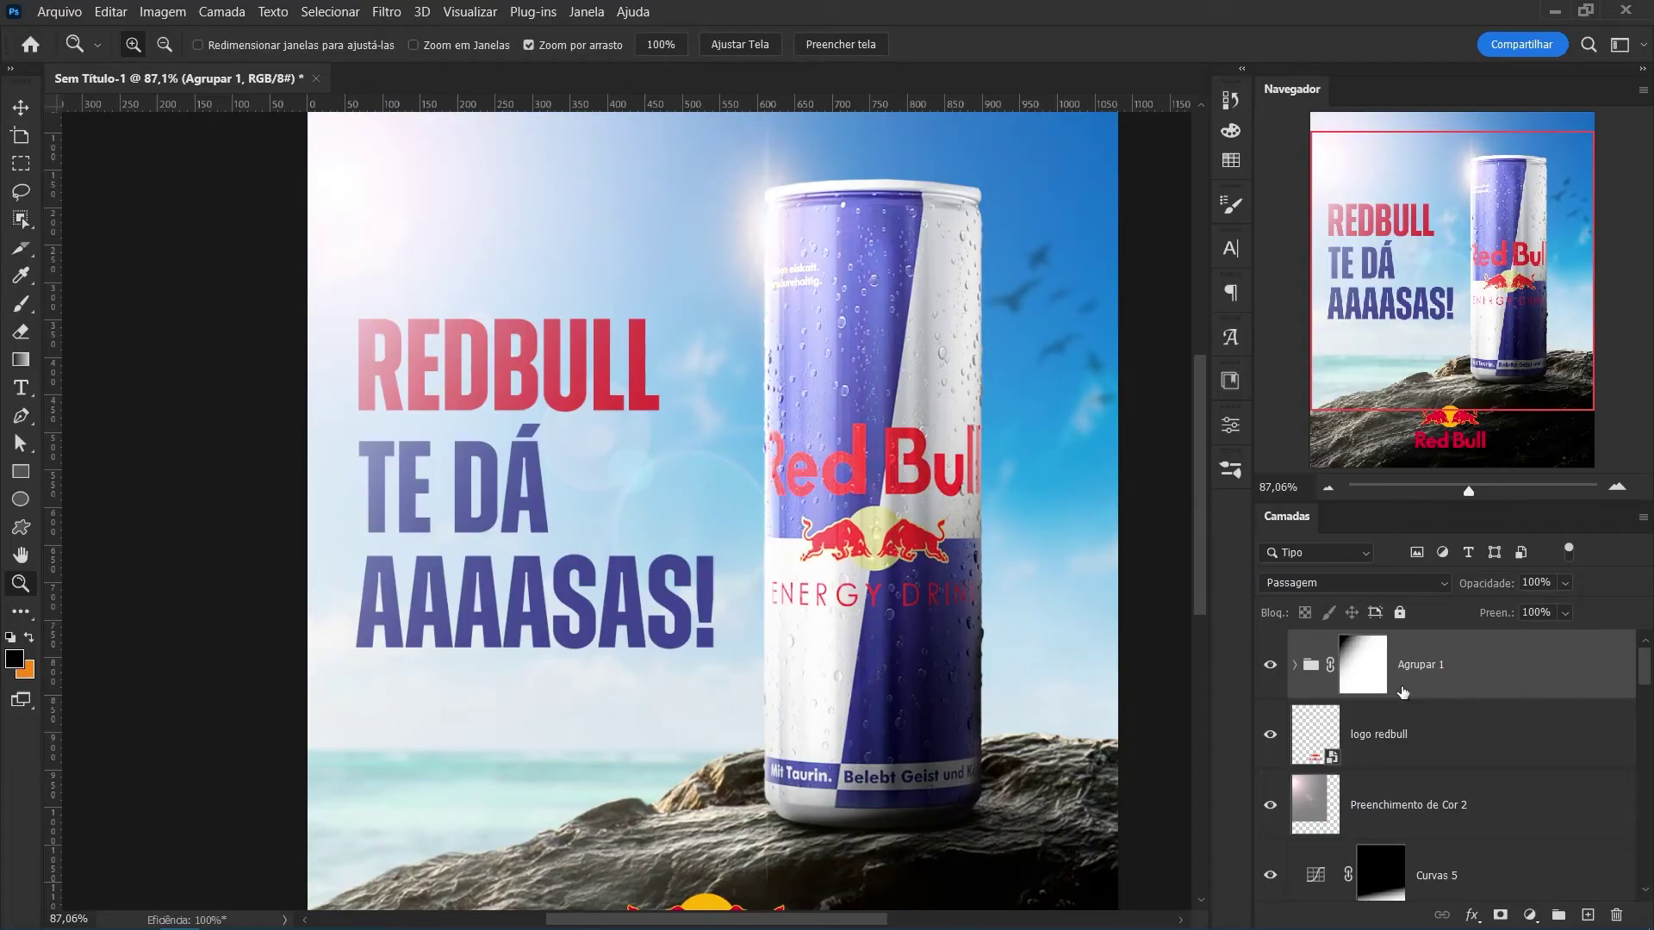
Stamp all visible layers into a new layer and convert it to a smart object.
{"action": "key", "text": "ctrl+shift+alt+e"}
{"action": "right_click", "coordinate": [1457, 678]}
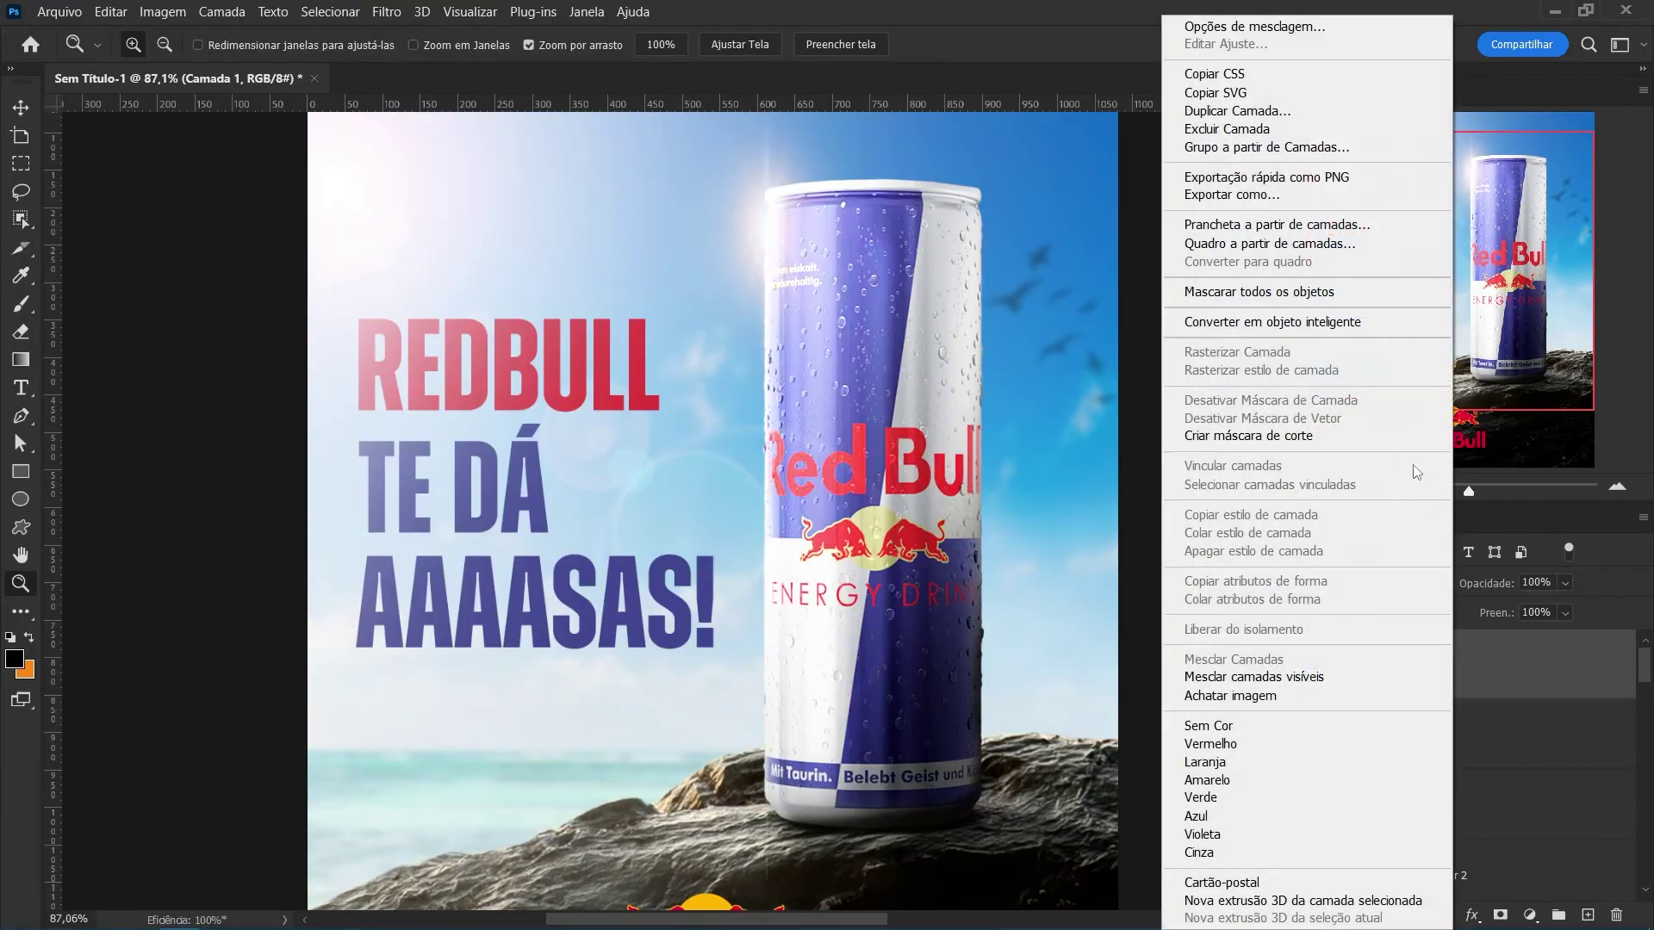
{"action": "left_click", "coordinate": [1378, 326]}
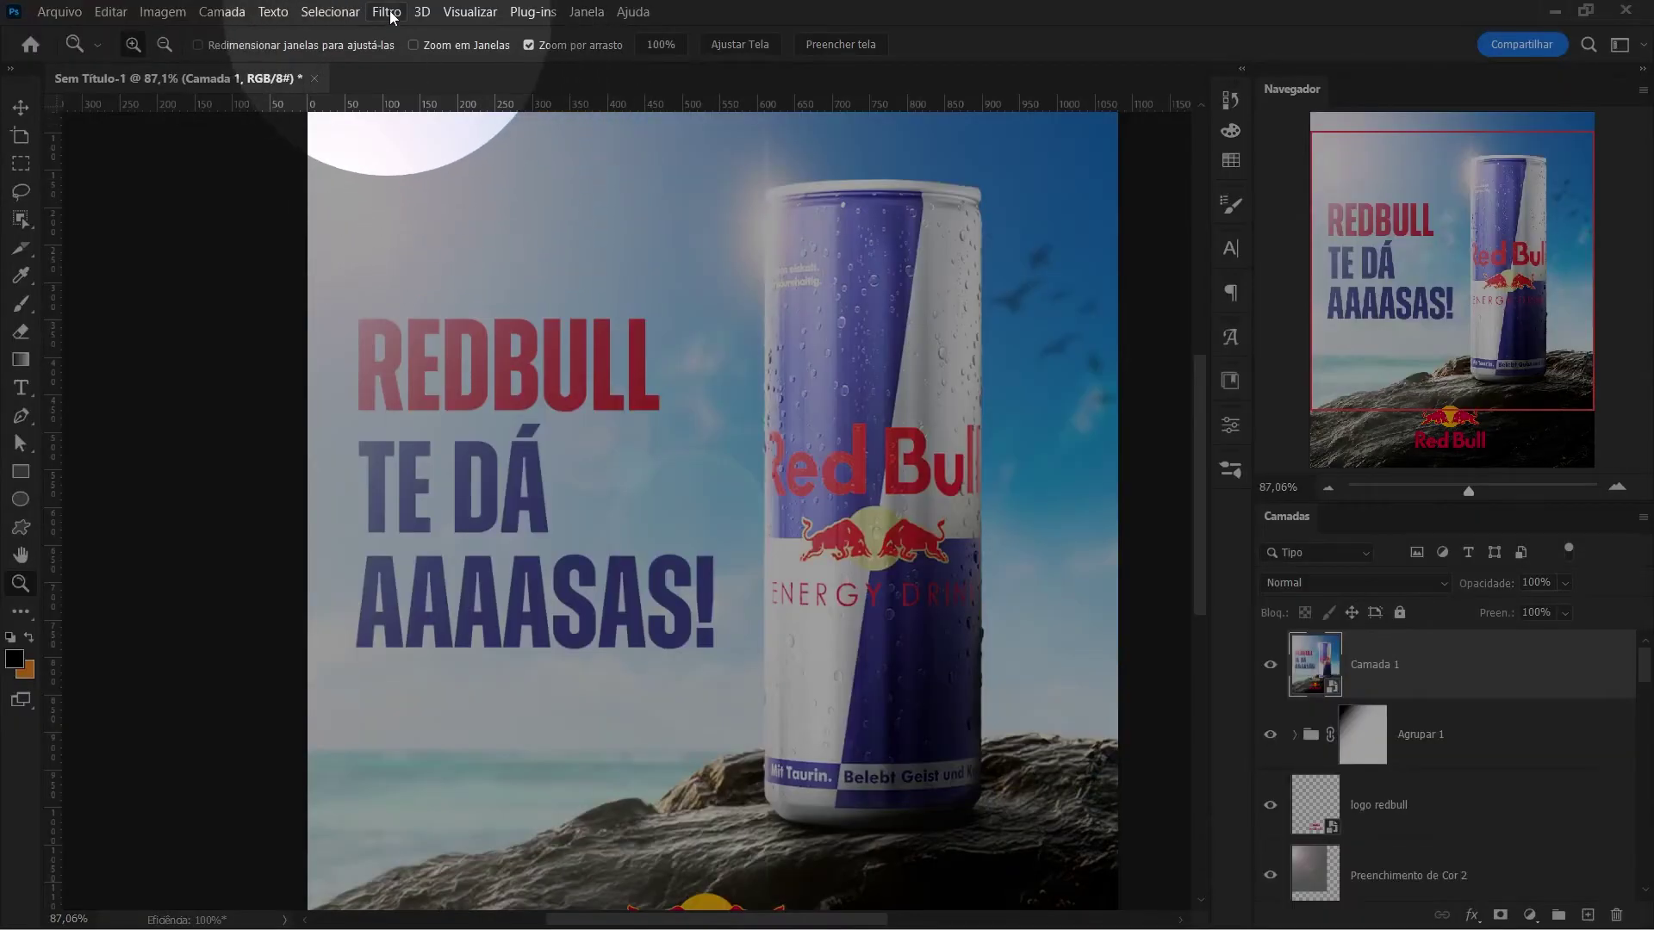
{"action": "left_click", "coordinate": [387, 12]}
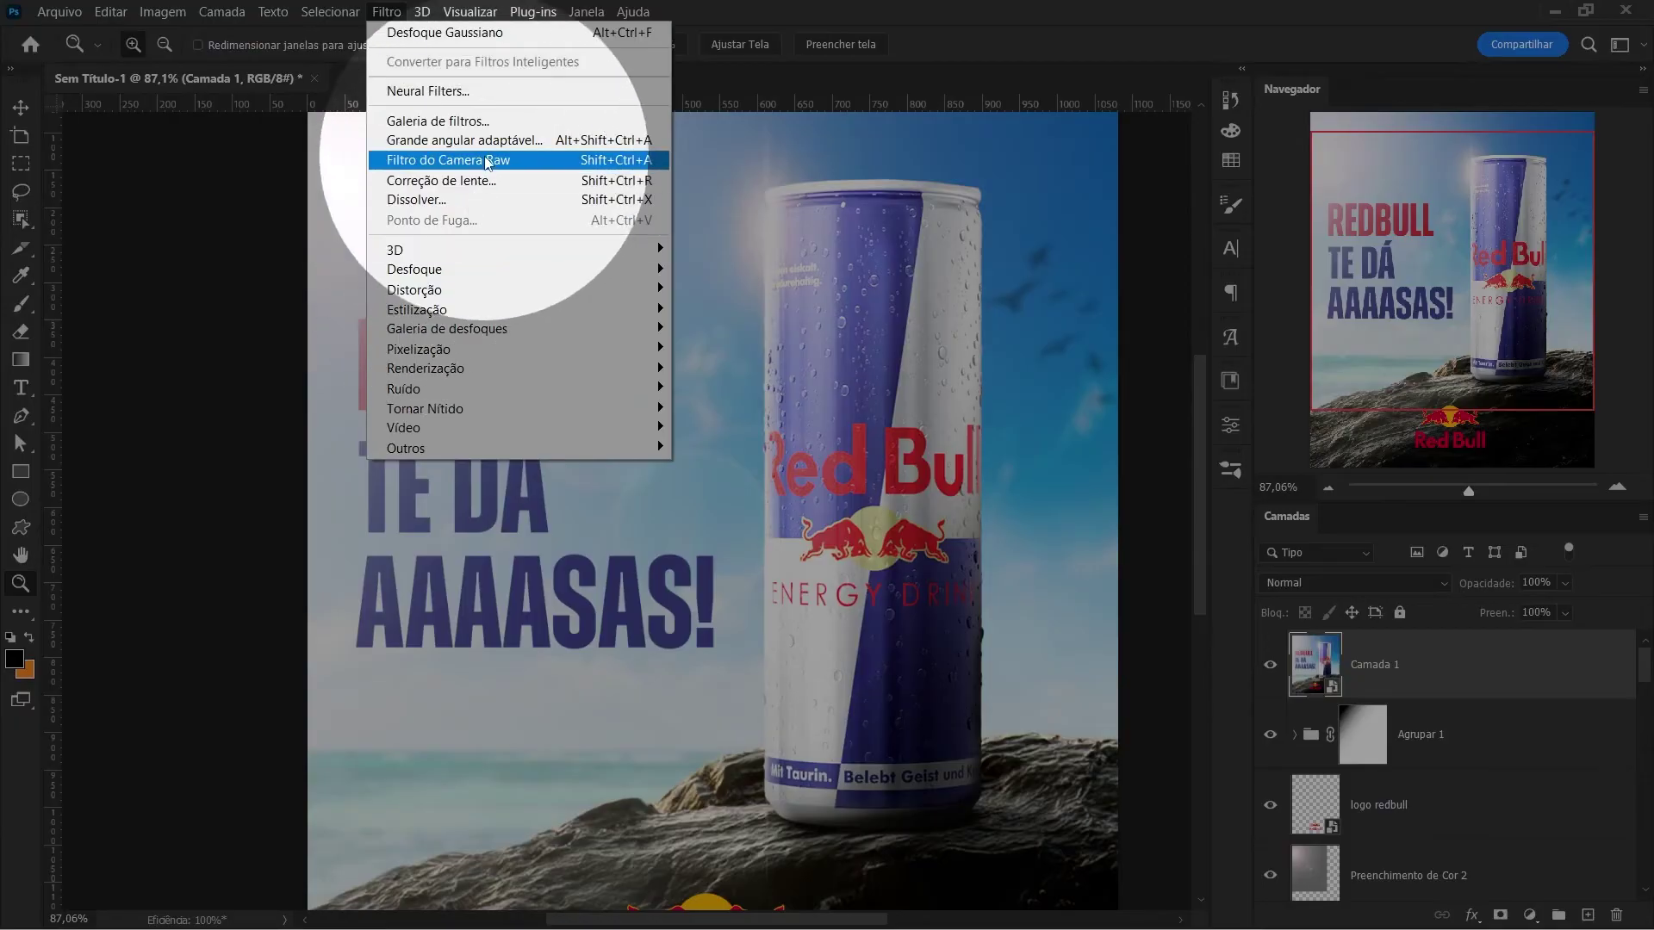
{"action": "left_click", "coordinate": [517, 159]}
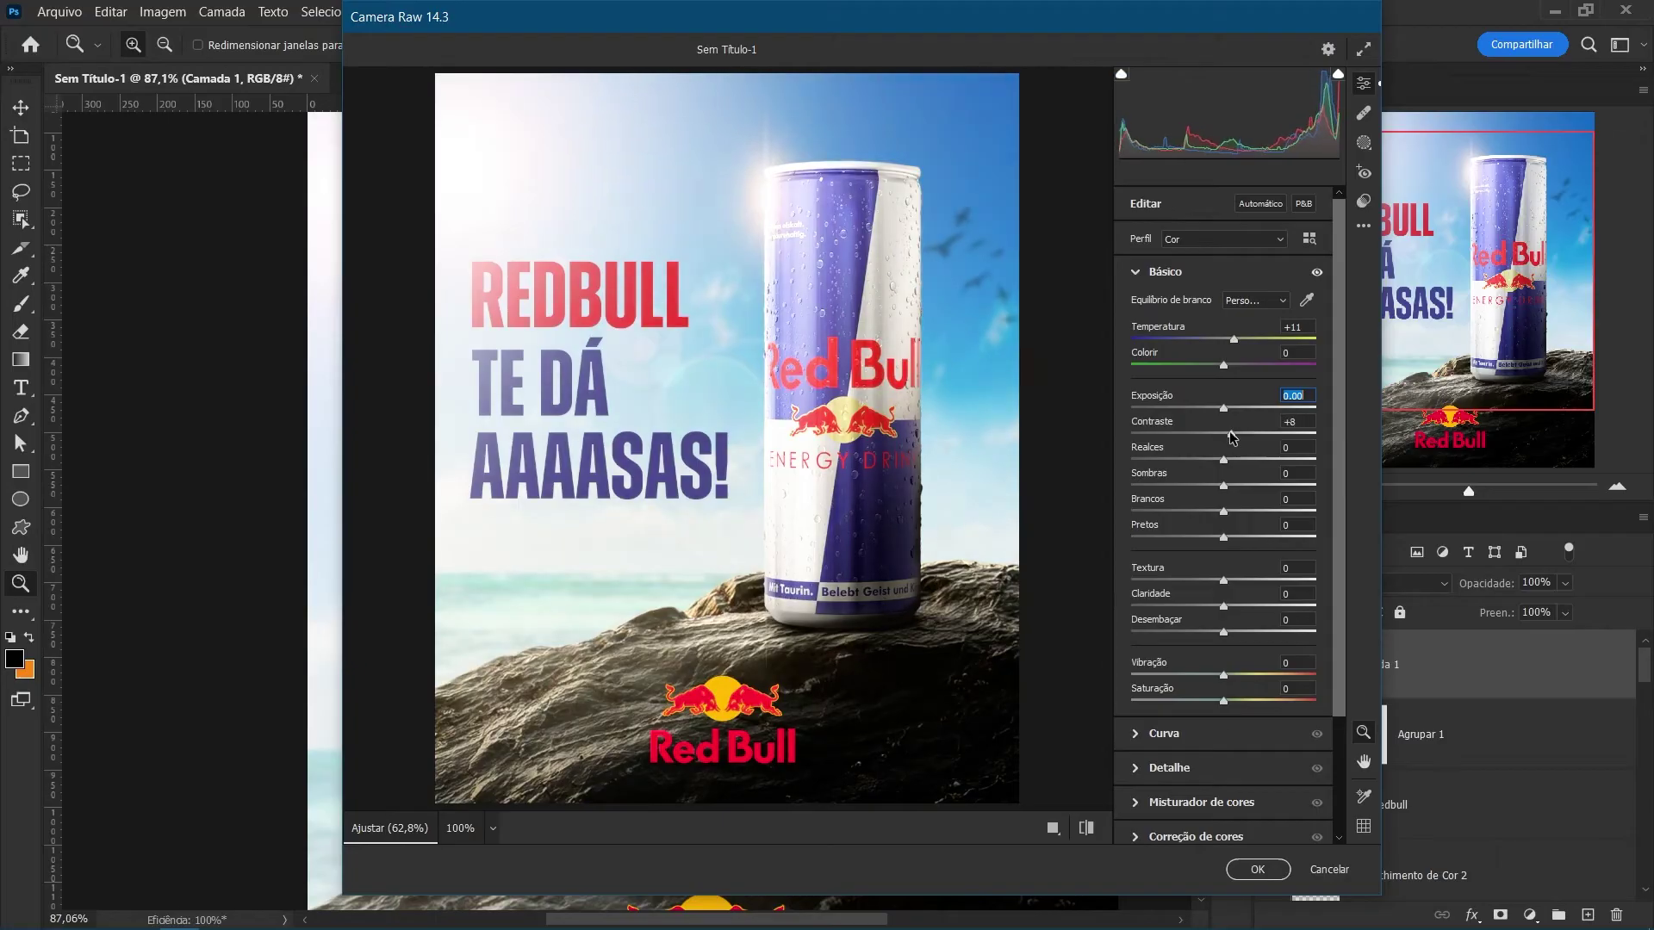
Reset contrast, adjust highlights, shadows, whites, blacks and clarity, and add grain.
{"action": "double_click", "coordinate": [1223, 433]}
{"action": "mouse_move", "coordinate": [1223, 459]}
{"action": "left_mouse_down"}
{"action": "mouse_move", "coordinate": [1190, 486]}
{"action": "mouse_move", "coordinate": [1226, 512]}
{"action": "mouse_move", "coordinate": [1226, 537]}
{"action": "left_mouse_up"}
{"action": "left_click_drag", "start_coordinate": [1224, 607], "coordinate": [1243, 607]}
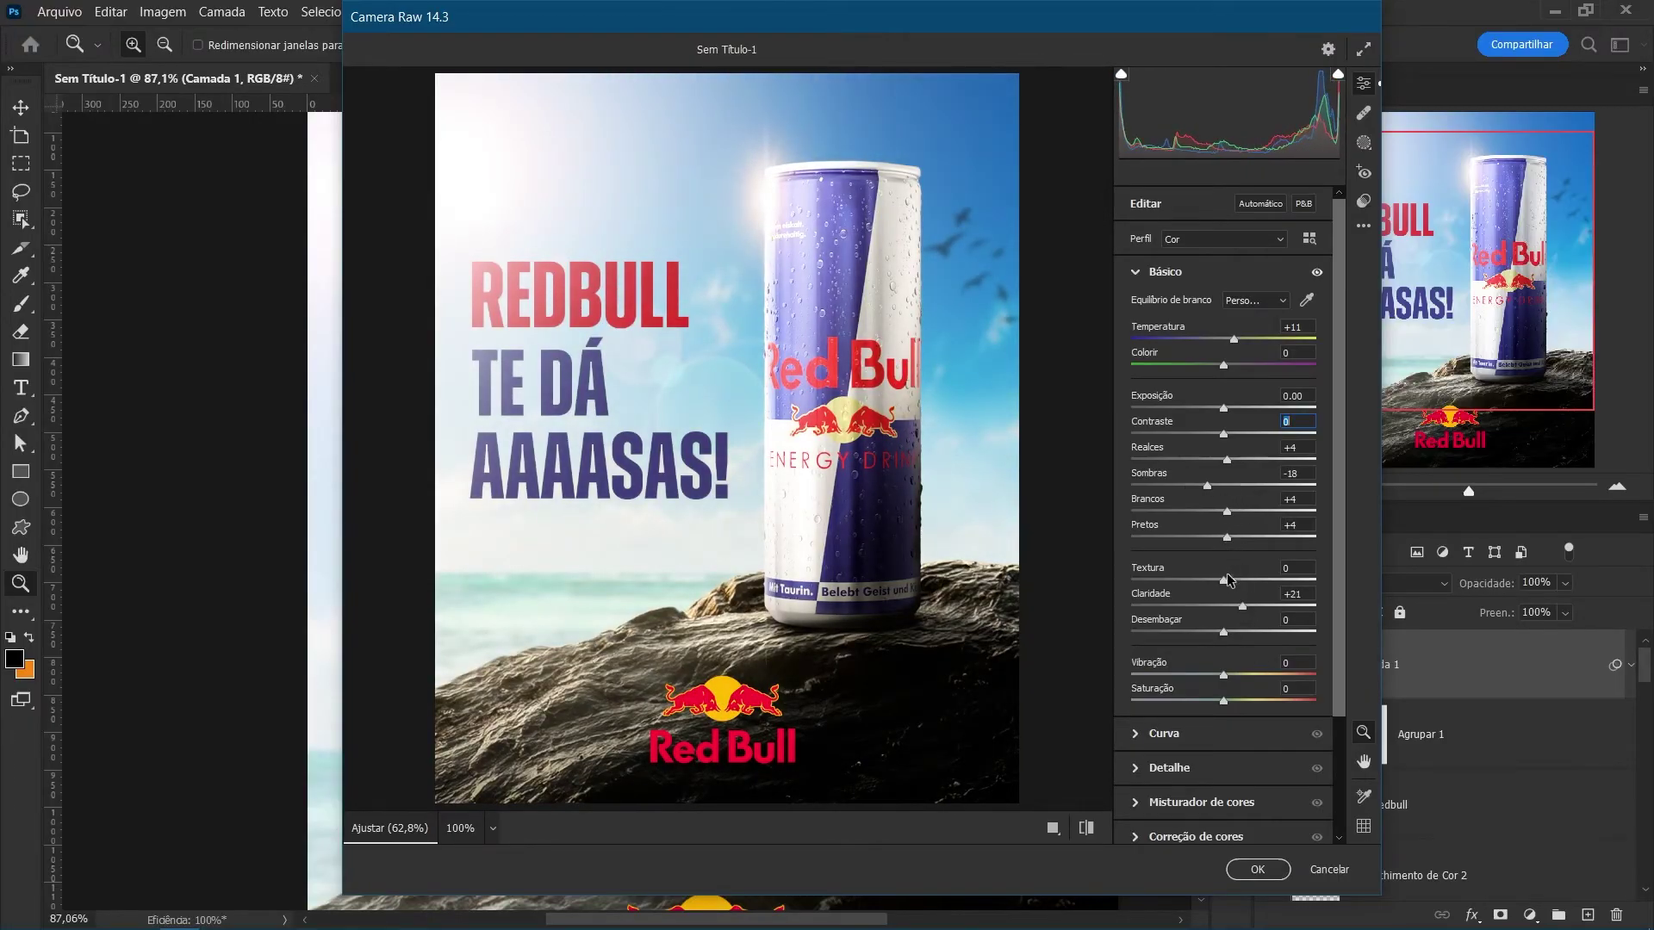
{"action": "scroll", "coordinate": [1223, 517], "scroll_direction": "down", "scroll_amount": 3}
{"action": "left_click", "coordinate": [1169, 616]}
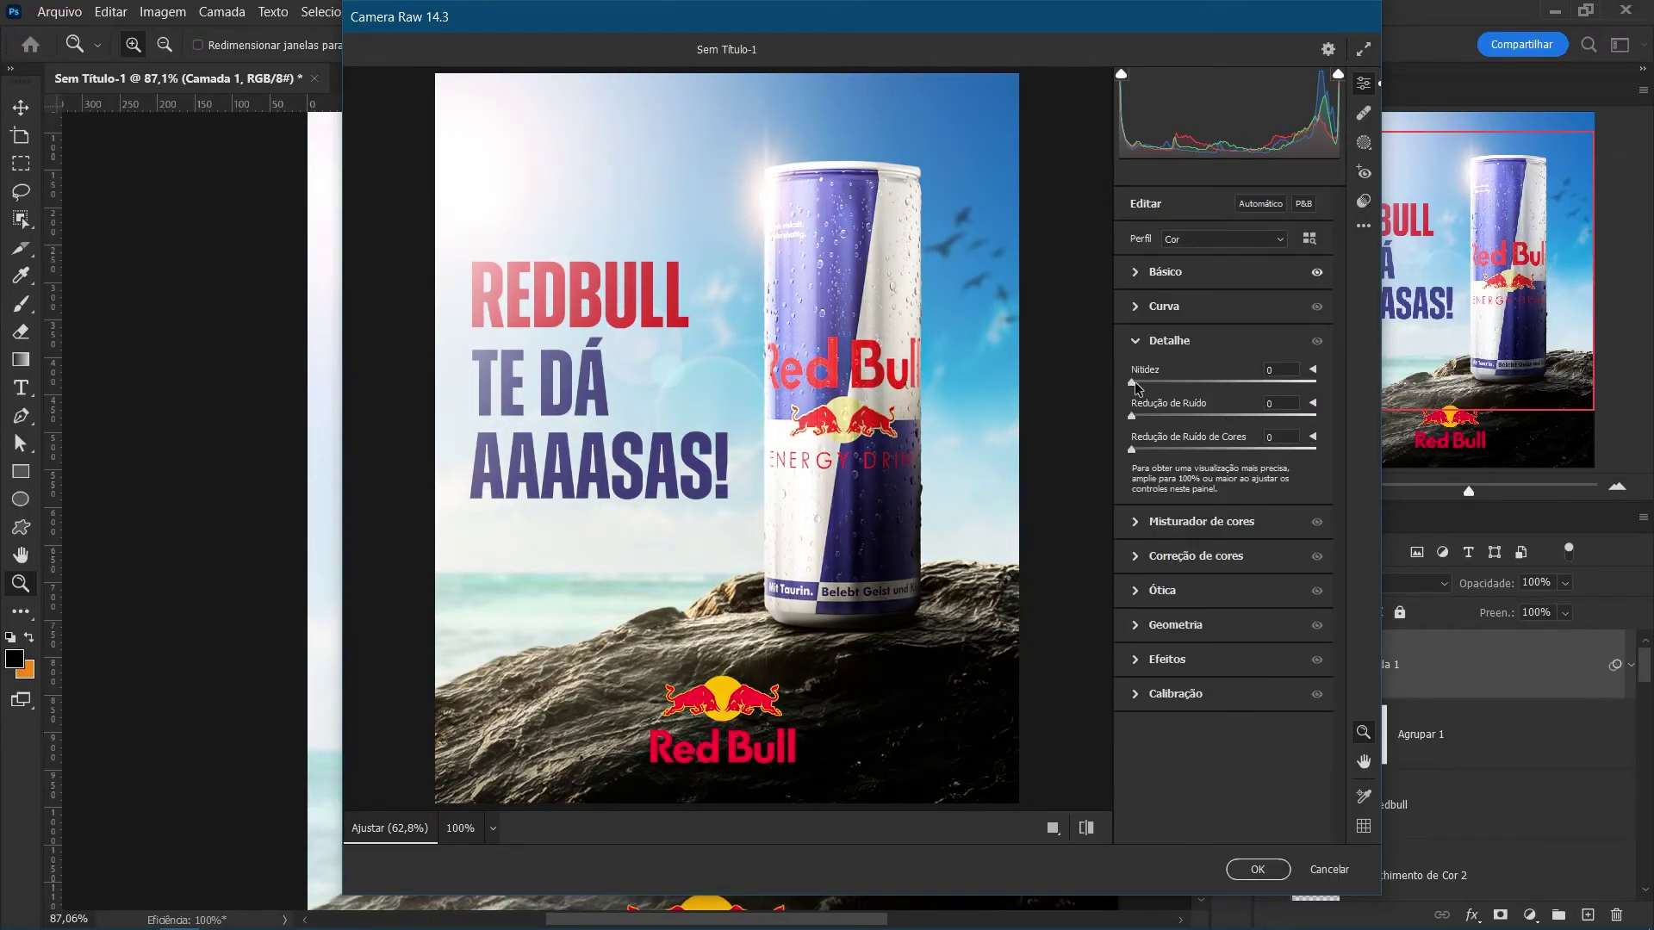
{"action": "left_click", "coordinate": [1154, 671]}
{"action": "left_click_drag", "start_coordinate": [1132, 553], "coordinate": [1299, 578]}
Shift the aqua, blue, orange and yellow hues and boost blue saturation in the colour mixer.
{"action": "left_click", "coordinate": [1201, 375]}
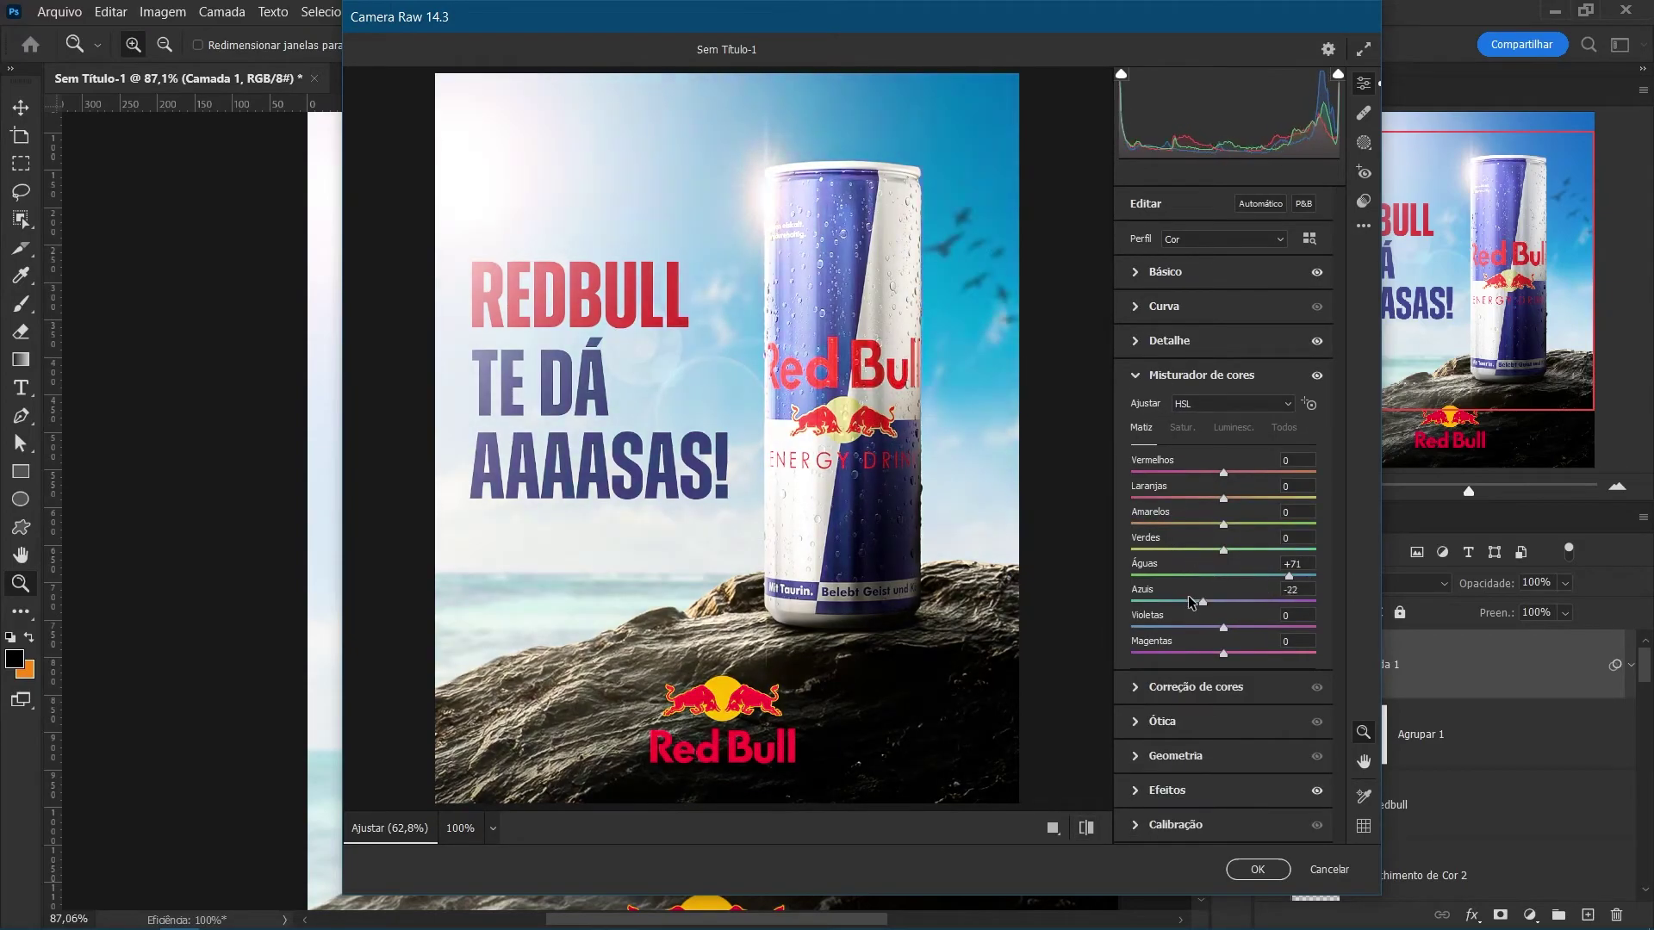
{"action": "left_click", "coordinate": [1224, 603]}
{"action": "mouse_move", "coordinate": [1223, 498]}
{"action": "left_mouse_down"}
{"action": "mouse_move", "coordinate": [1138, 524]}
{"action": "mouse_move", "coordinate": [1237, 498]}
{"action": "mouse_move", "coordinate": [1252, 524]}
{"action": "left_mouse_up"}
{"action": "left_click", "coordinate": [1182, 428]}
{"action": "left_click", "coordinate": [1222, 472]}
{"action": "double_click", "coordinate": [1252, 524]}
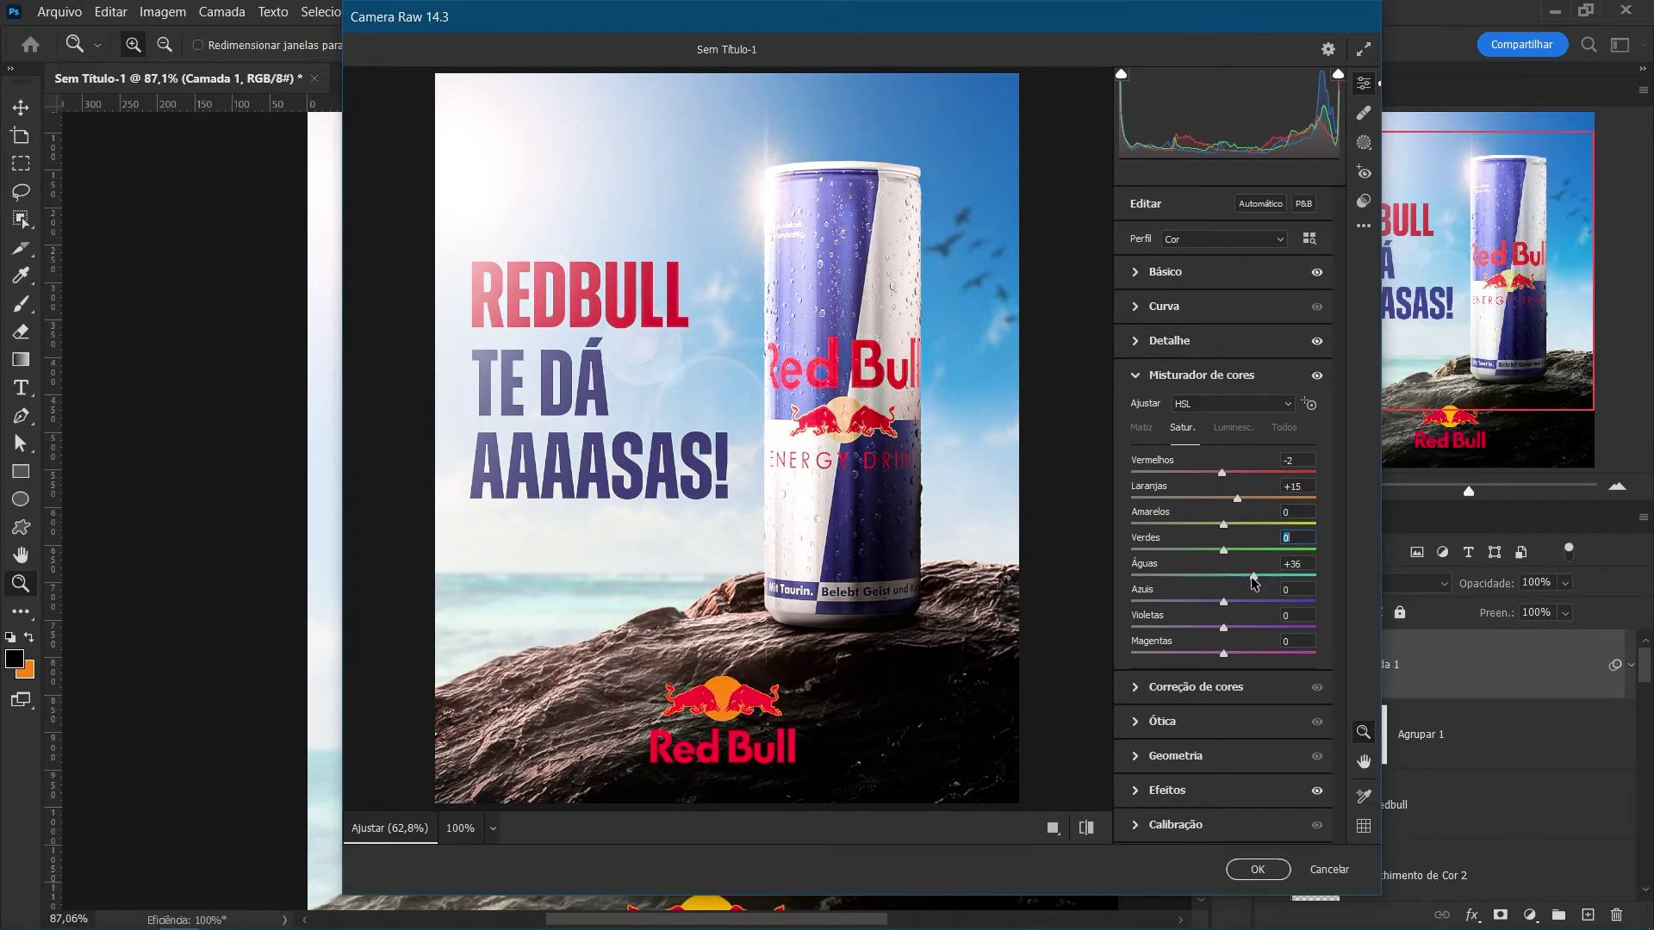
{"action": "left_click_drag", "start_coordinate": [1223, 602], "coordinate": [1261, 602]}
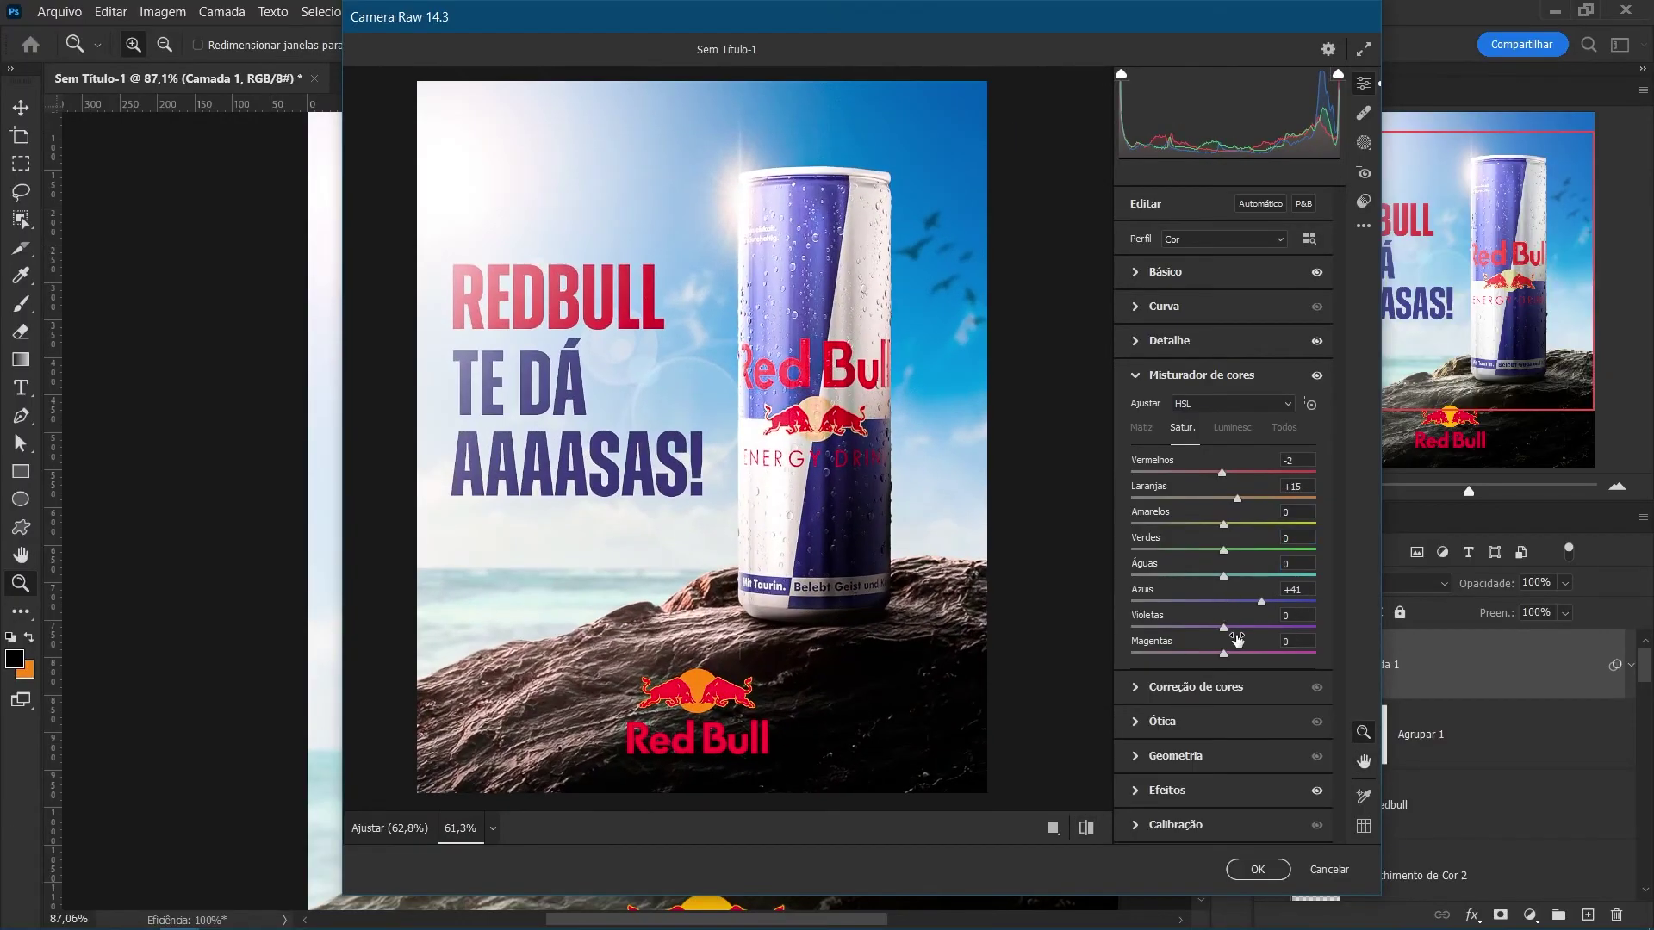
{"action": "left_click", "coordinate": [1223, 654]}
Tint the shadows blue with colour grading and apply the Camera Raw filter.
{"action": "left_click", "coordinate": [1180, 687]}
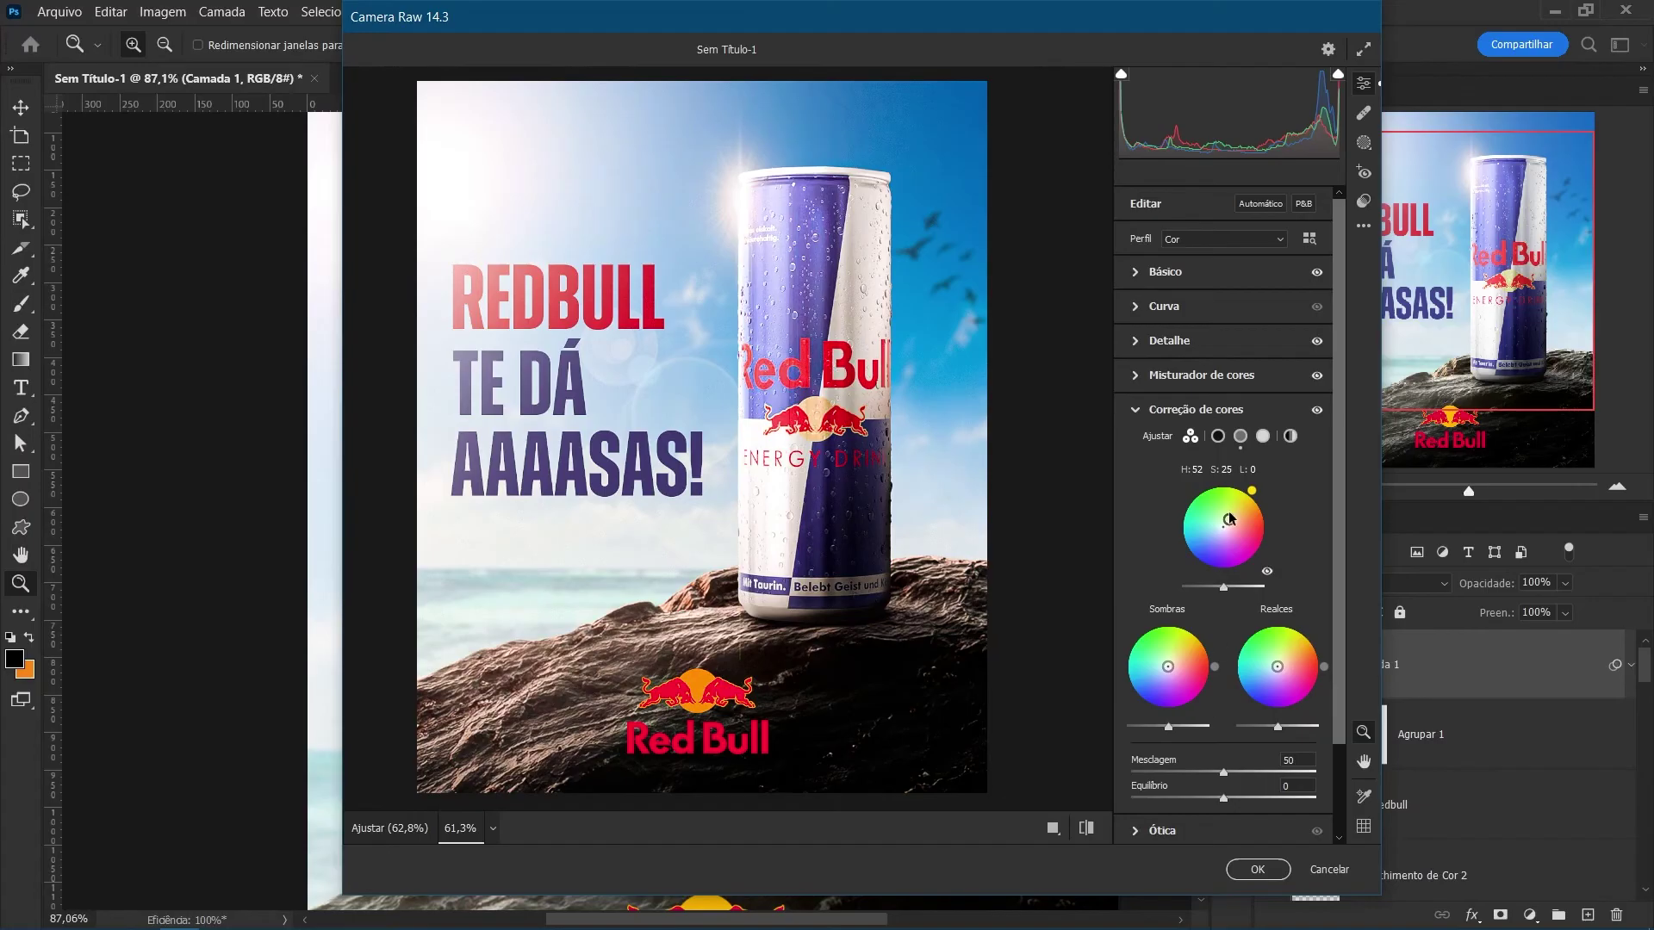
{"action": "left_click", "coordinate": [1157, 674]}
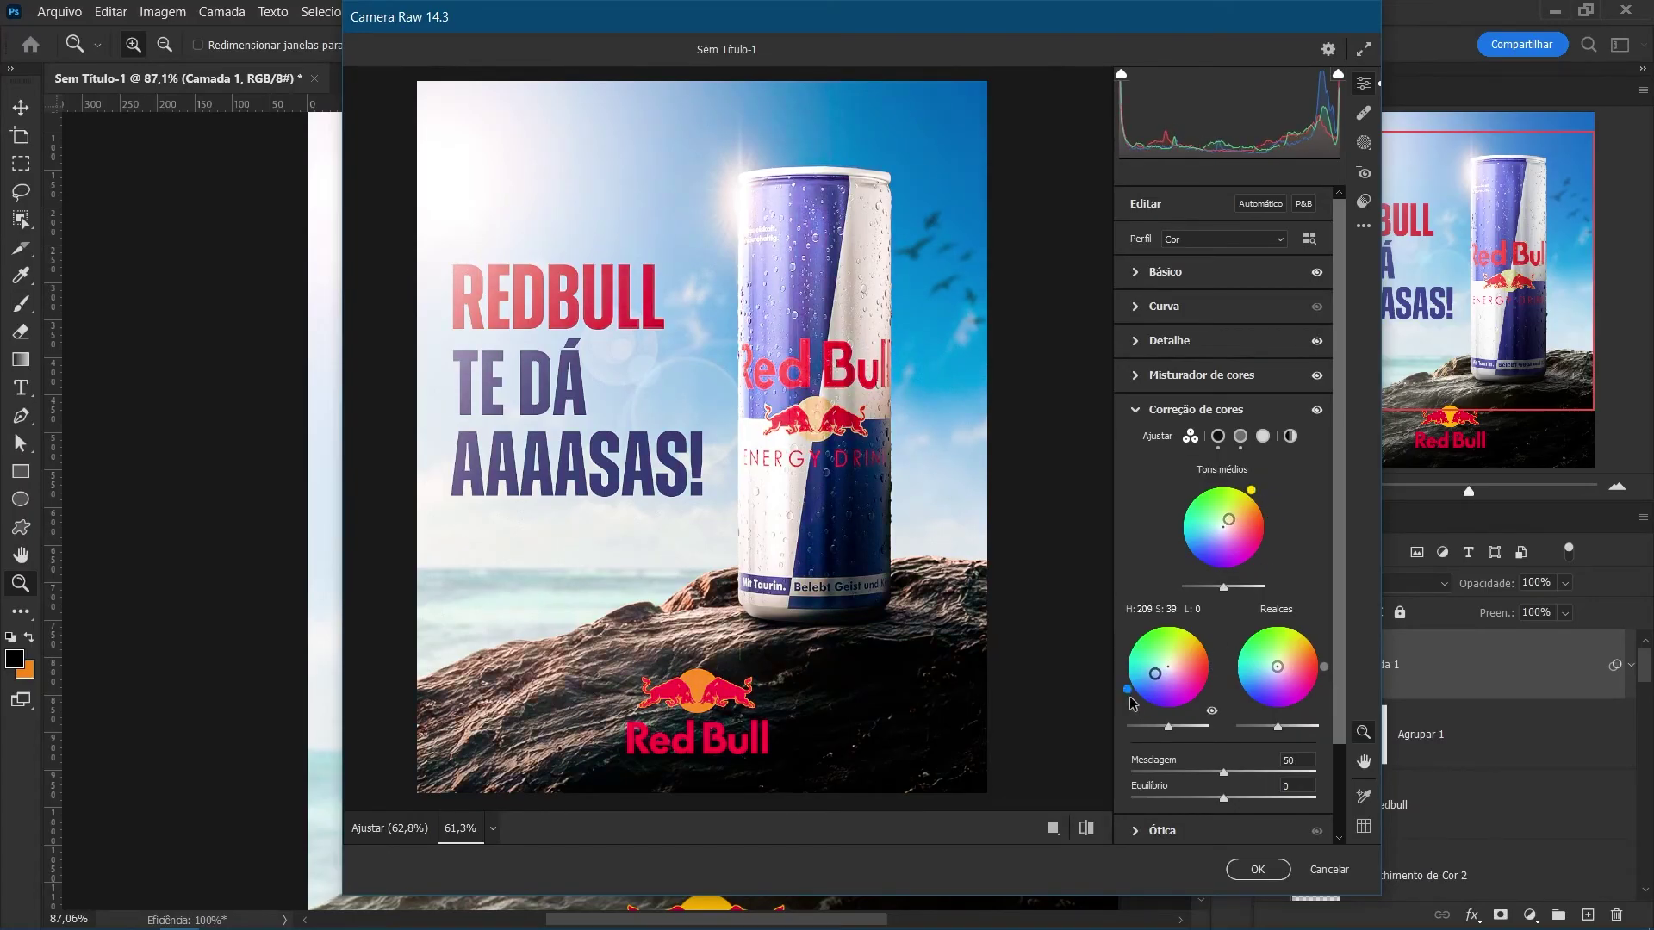
{"action": "scroll", "coordinate": [1197, 620], "scroll_direction": "down", "scroll_amount": 5}
{"action": "left_click", "coordinate": [1204, 564]}
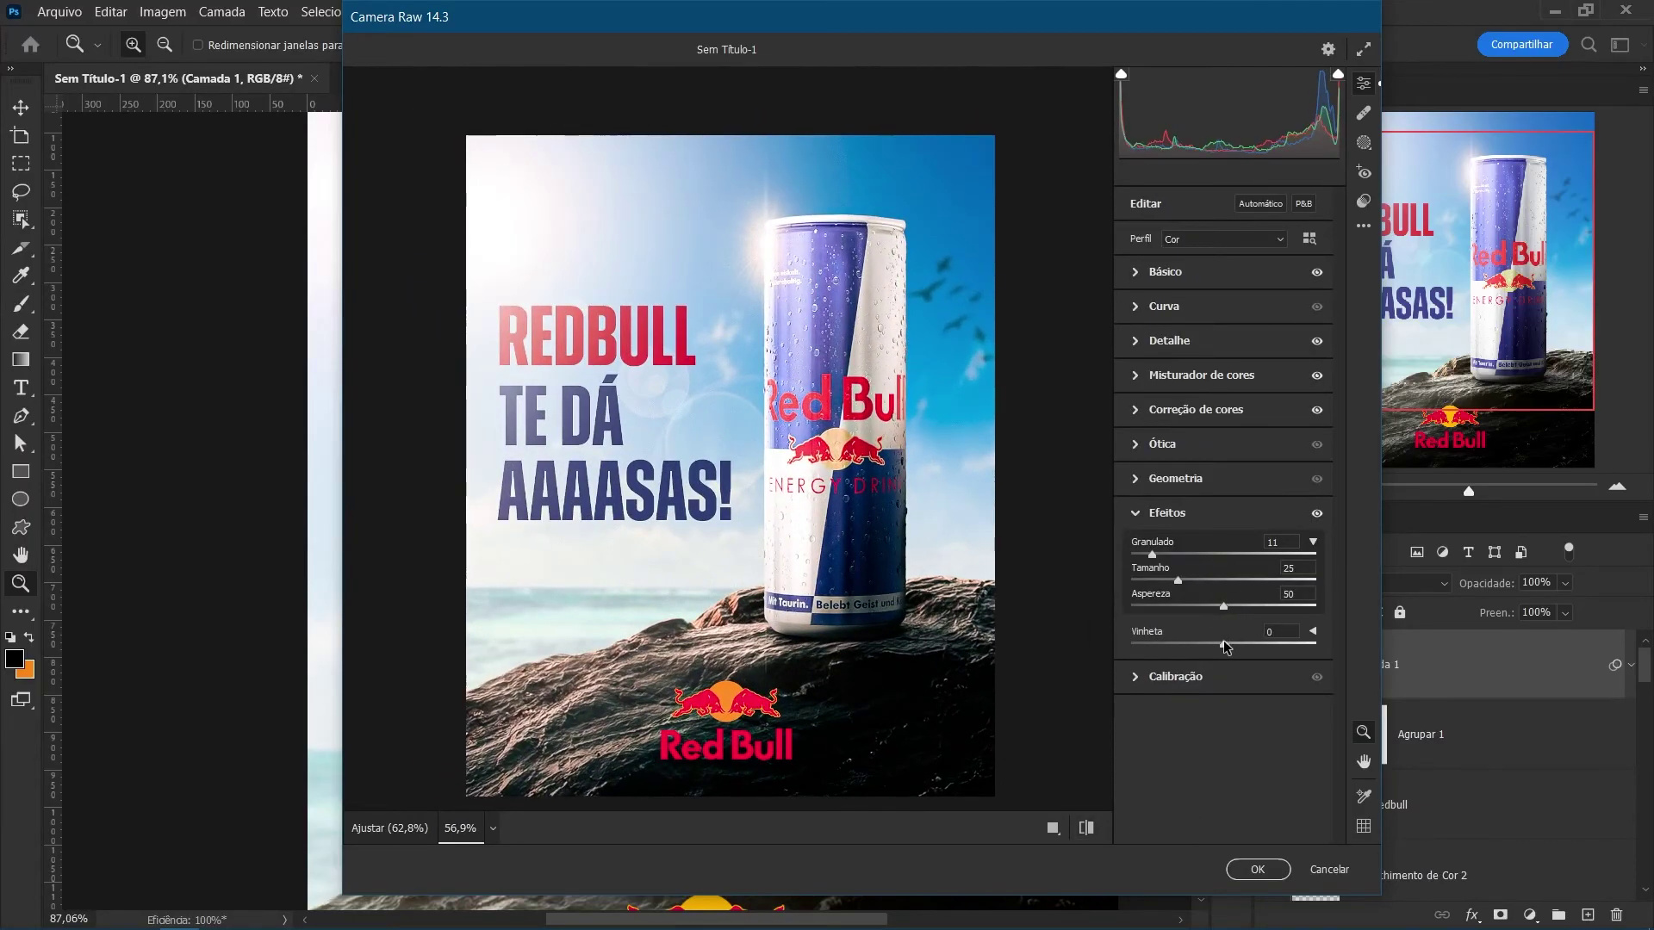
{"action": "left_click", "coordinate": [1271, 861]}
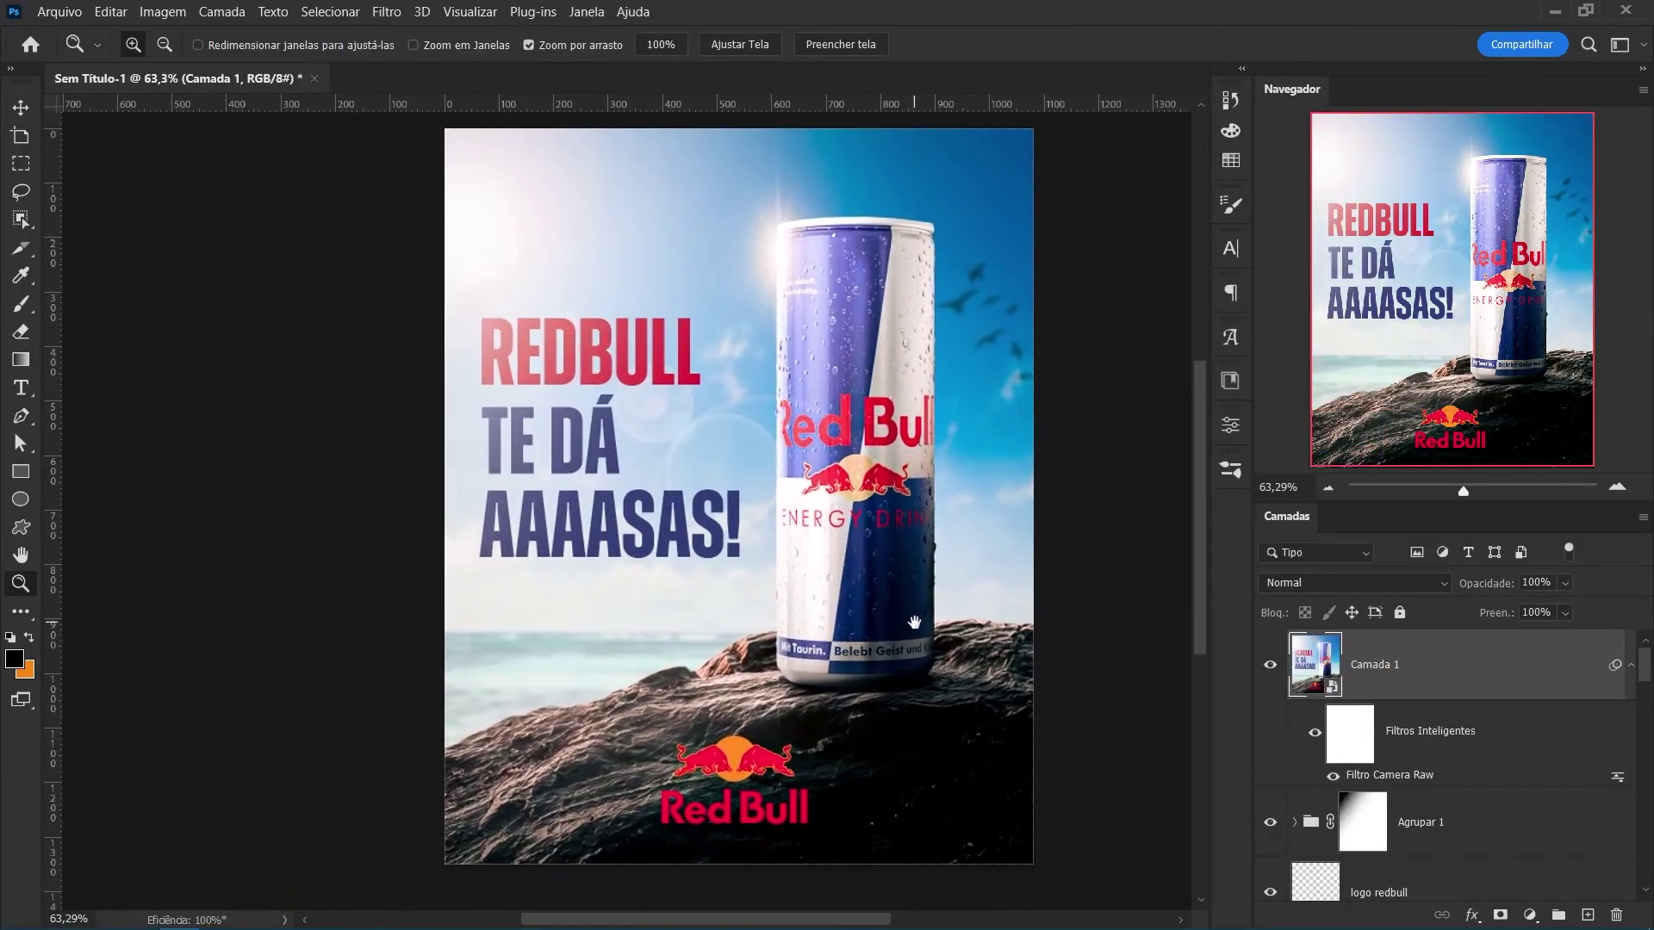
Hide the graded Camada 1 layer and select the Agrupar 1 group's mask.
{"action": "scroll", "coordinate": [914, 622], "scroll_direction": "up", "scroll_amount": 1}
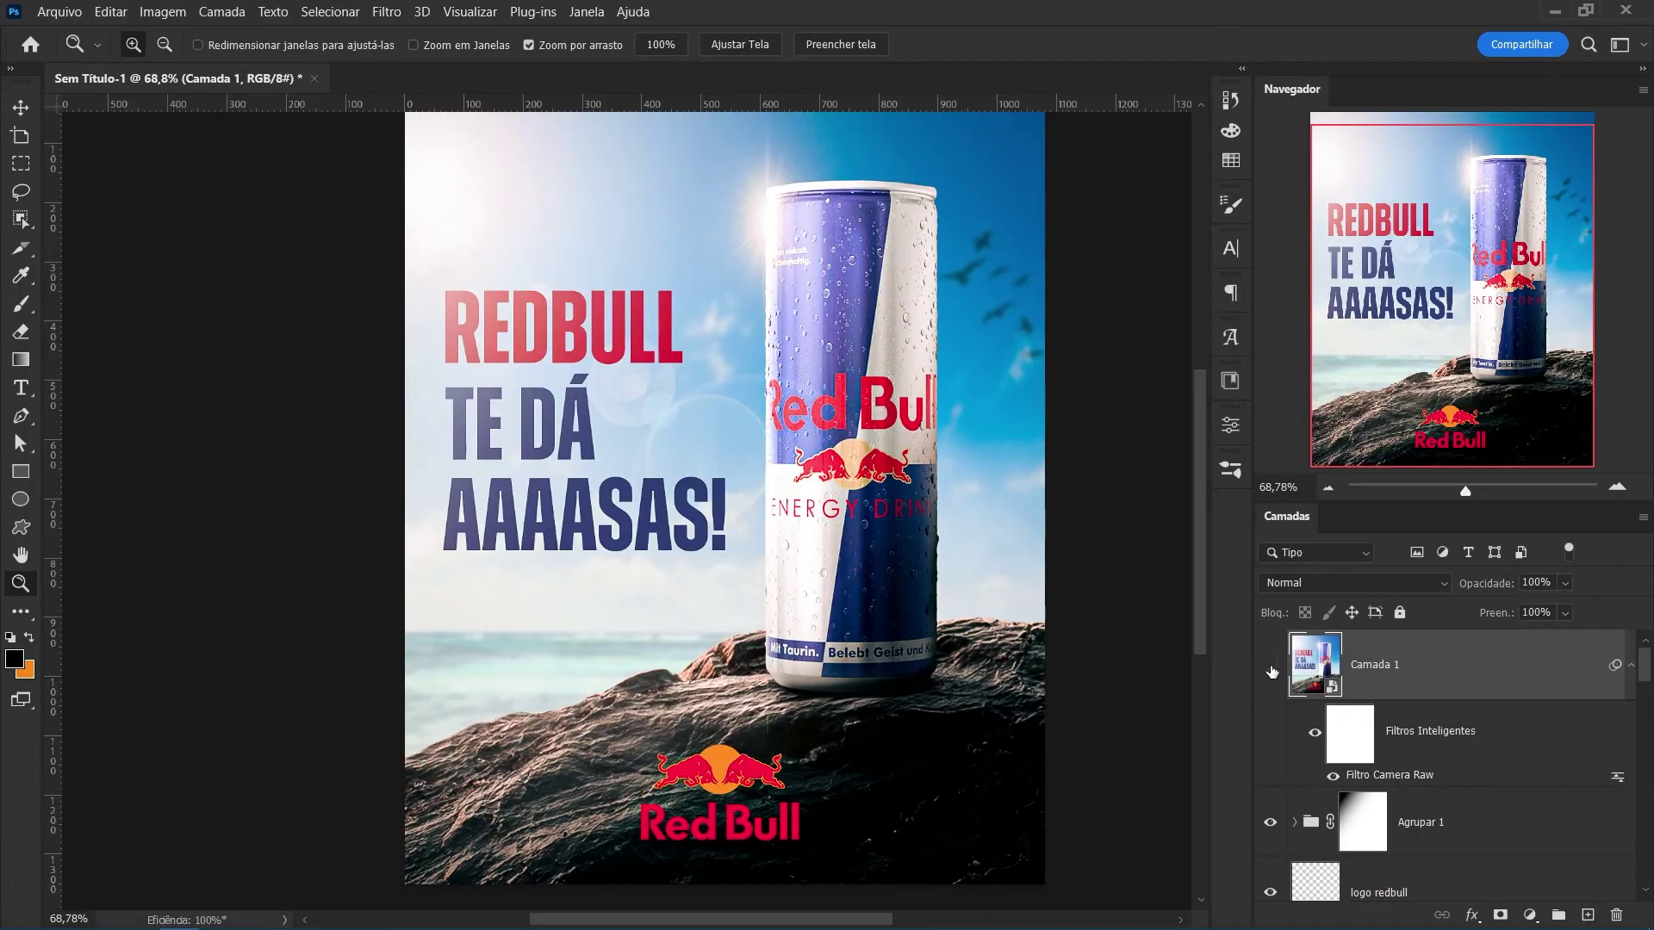
{"action": "left_click", "coordinate": [1271, 672]}
{"action": "key", "text": "v"}
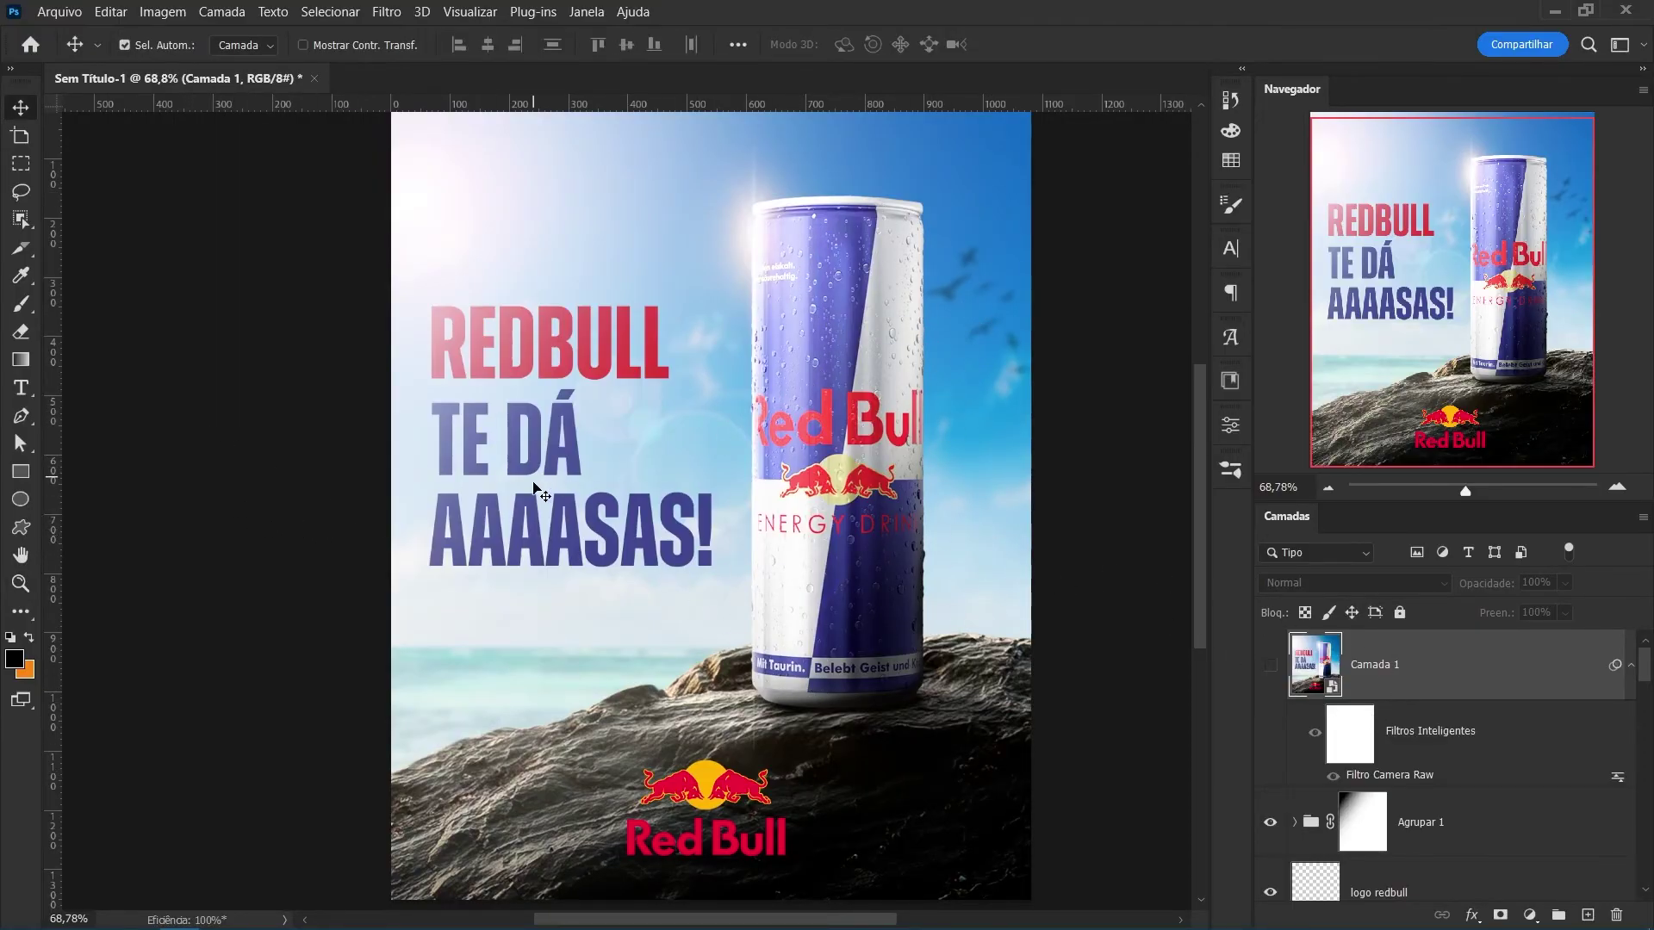
{"action": "left_click", "coordinate": [596, 524]}
{"action": "left_click", "coordinate": [1475, 787]}
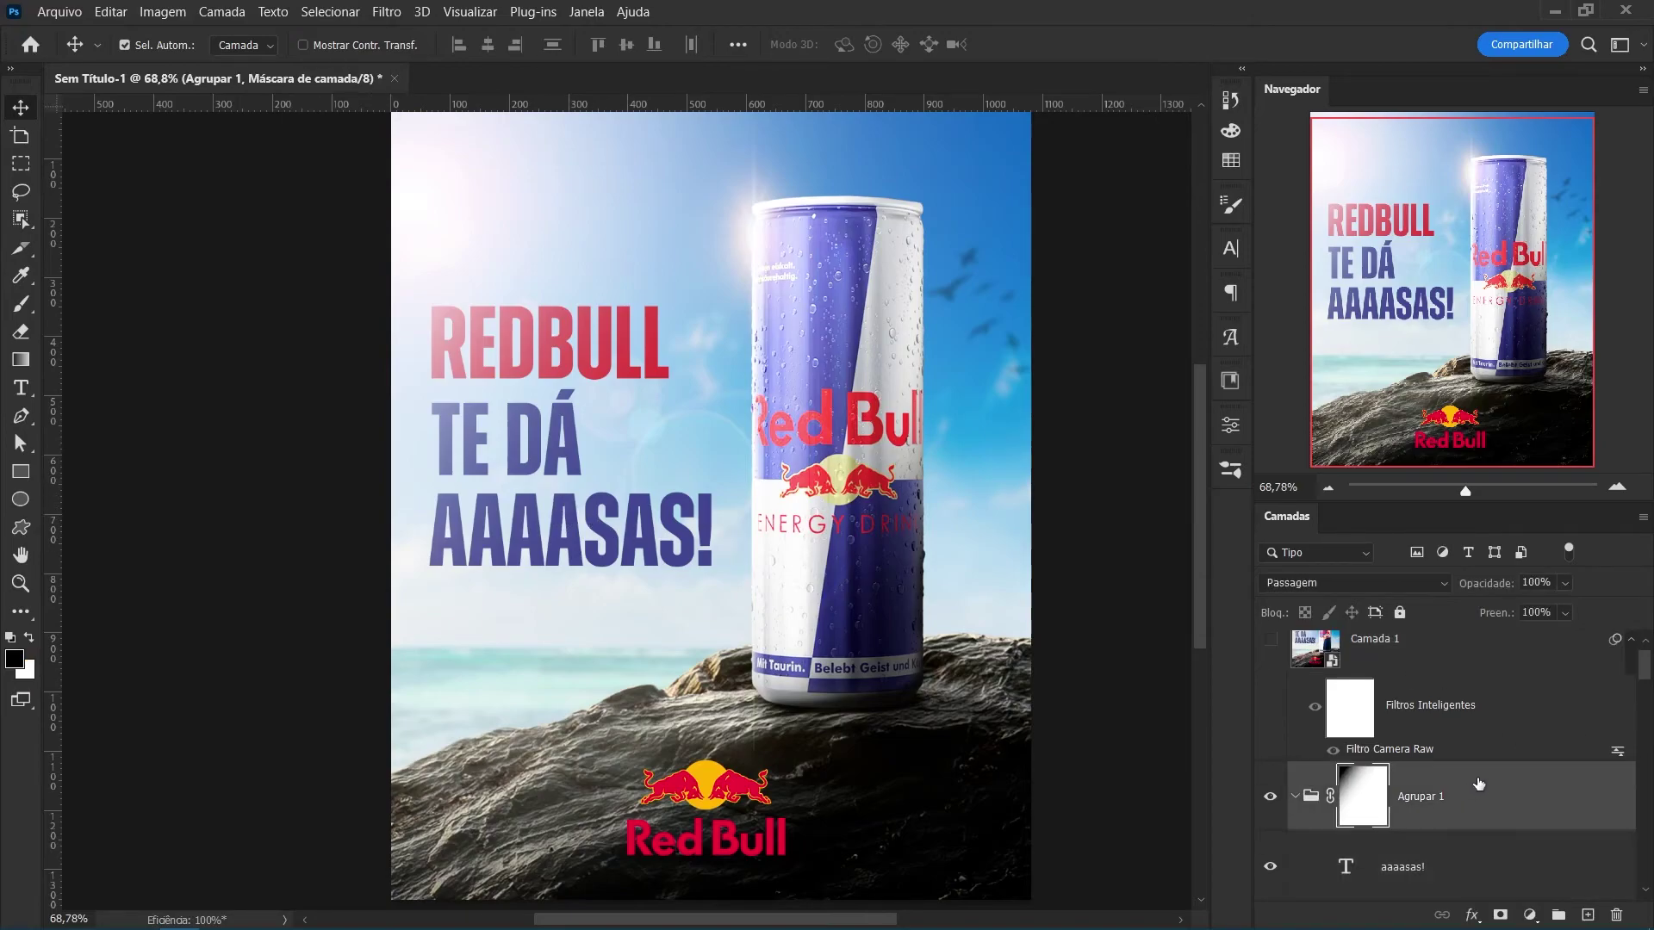
Move the headline slightly right and scale it down to 91.75%, then zoom out.
{"action": "key", "text": "ctrl+t"}
{"action": "left_click_drag", "start_coordinate": [582, 469], "coordinate": [624, 469]}
{"action": "mouse_move", "coordinate": [994, 491]}
{"action": "left_mouse_down"}
{"action": "mouse_move", "coordinate": [944, 479]}
{"action": "mouse_move", "coordinate": [957, 480]}
{"action": "left_mouse_up"}
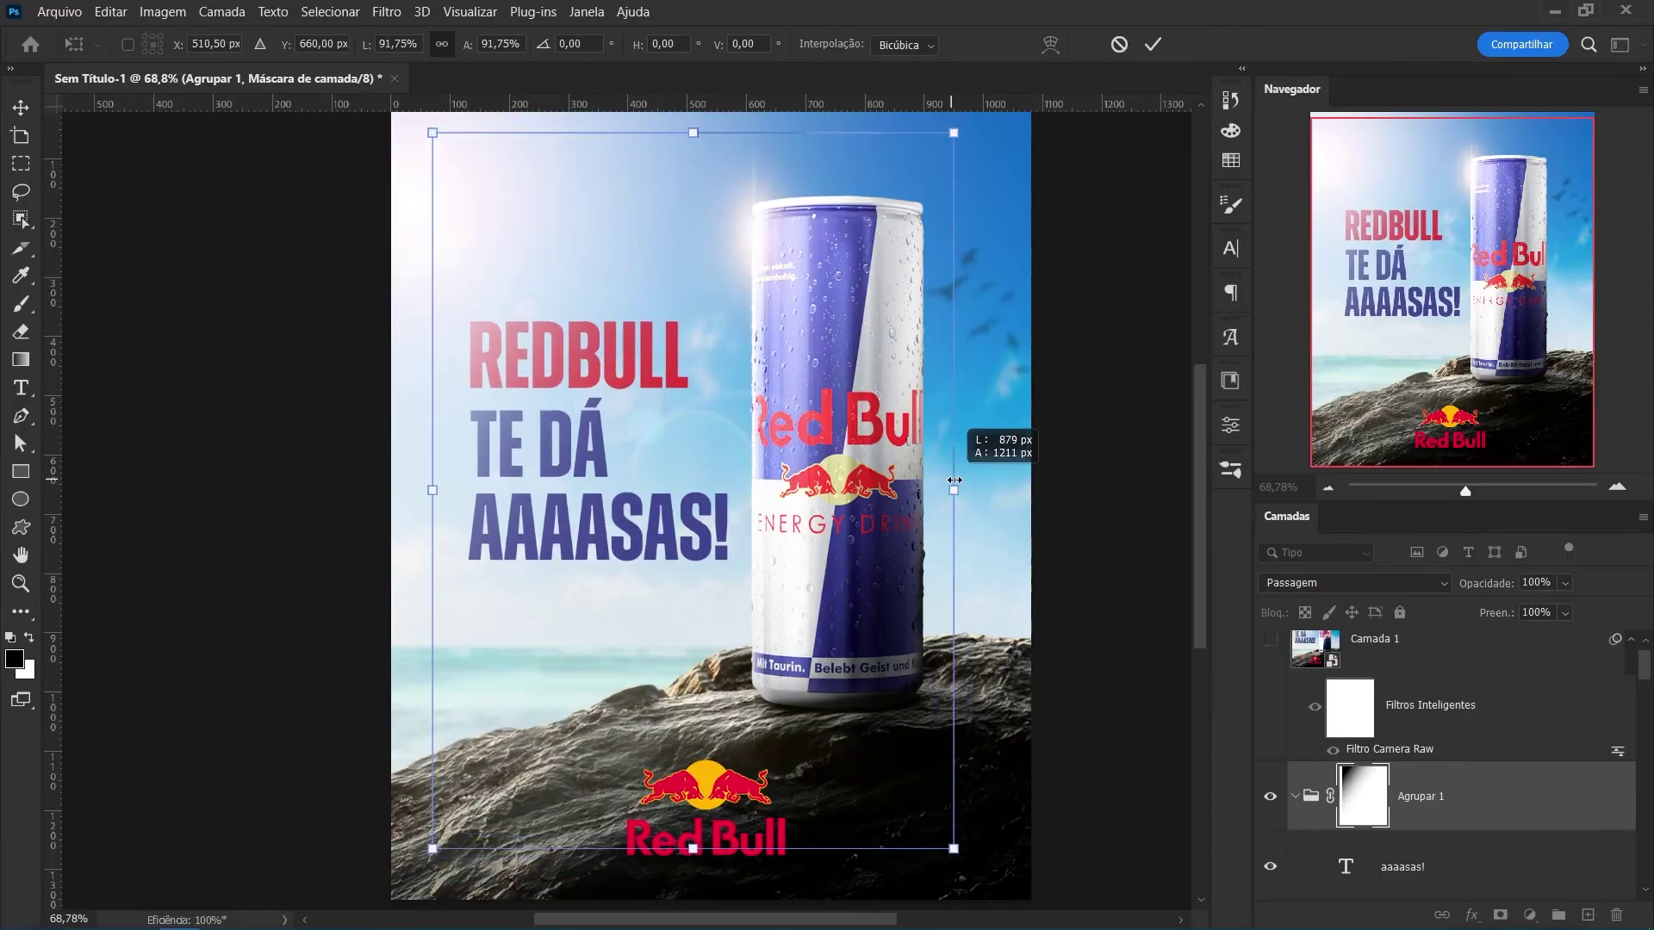
{"action": "left_click", "coordinate": [1153, 45]}
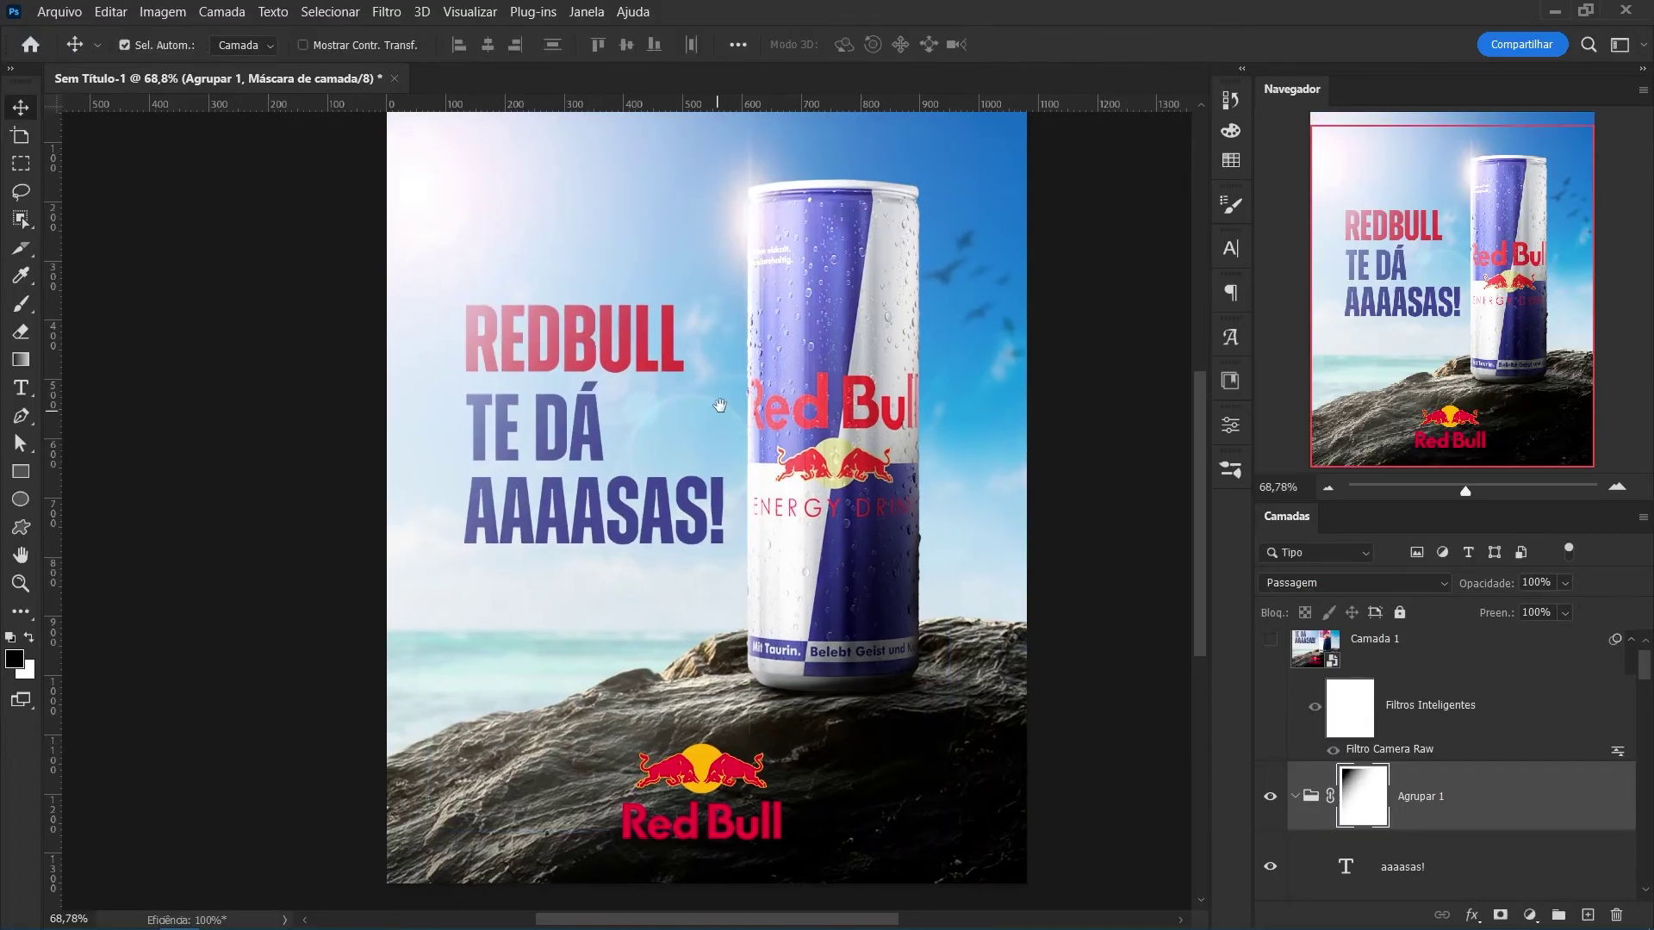
{"action": "key", "text": "z"}
{"action": "mouse_move", "coordinate": [904, 457]}
{"action": "left_mouse_down"}
{"action": "mouse_move", "coordinate": [845, 456]}
{"action": "mouse_move", "coordinate": [989, 483]}
{"action": "left_mouse_up"}
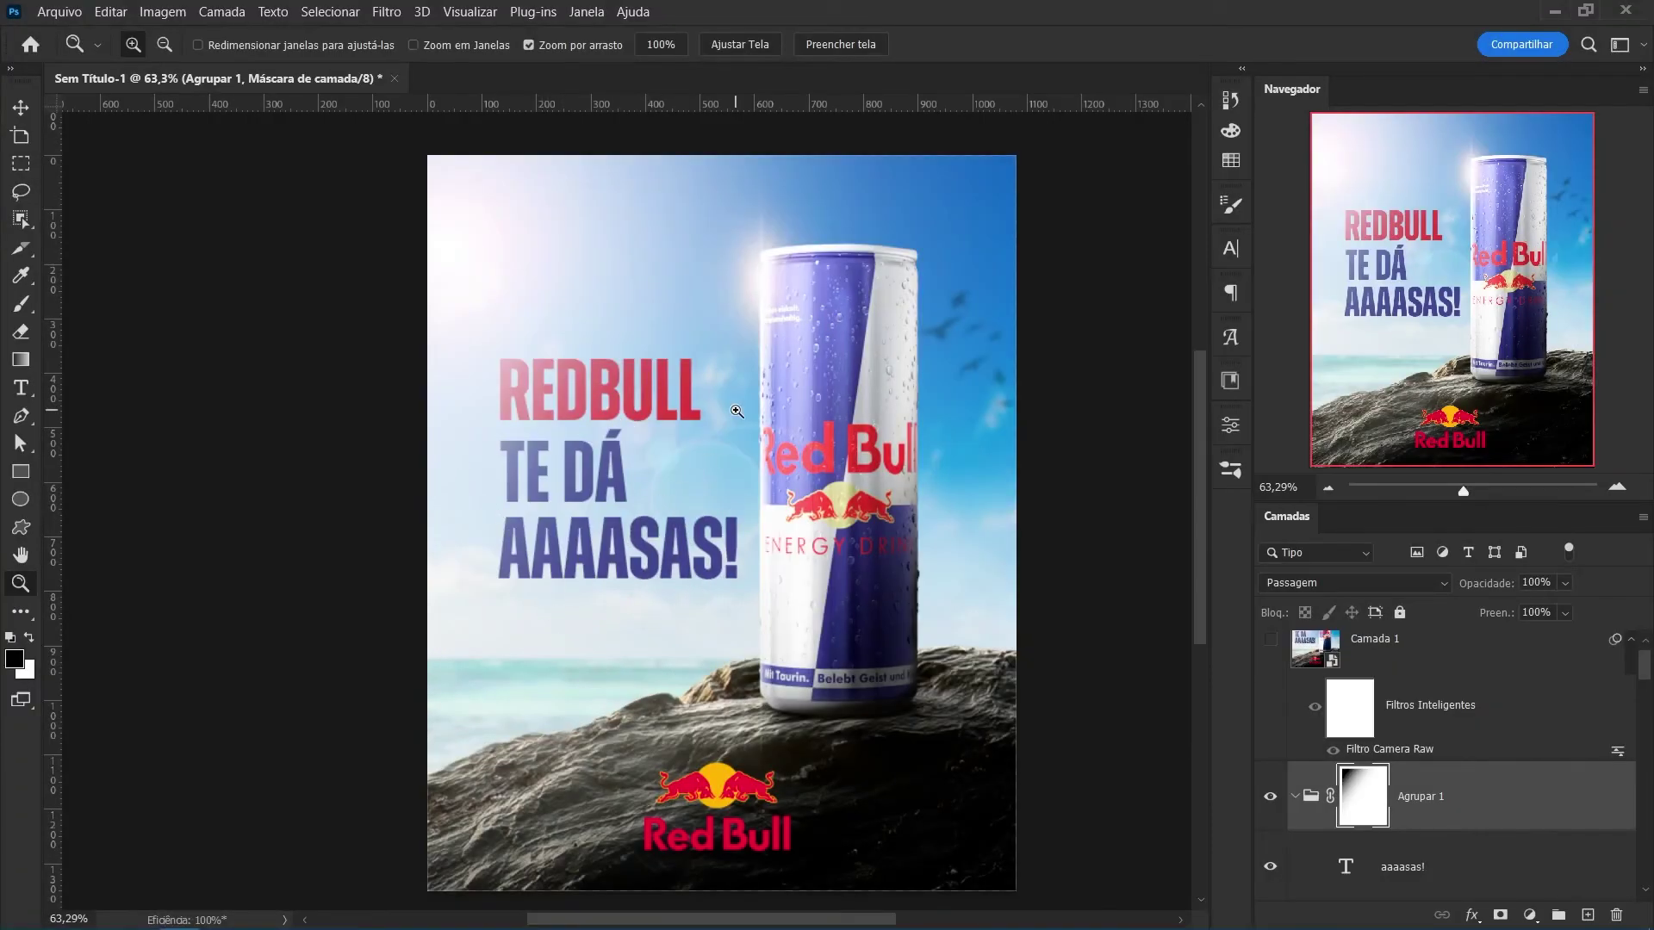
{"action": "left_click_drag", "start_coordinate": [1642, 682], "coordinate": [1647, 657]}
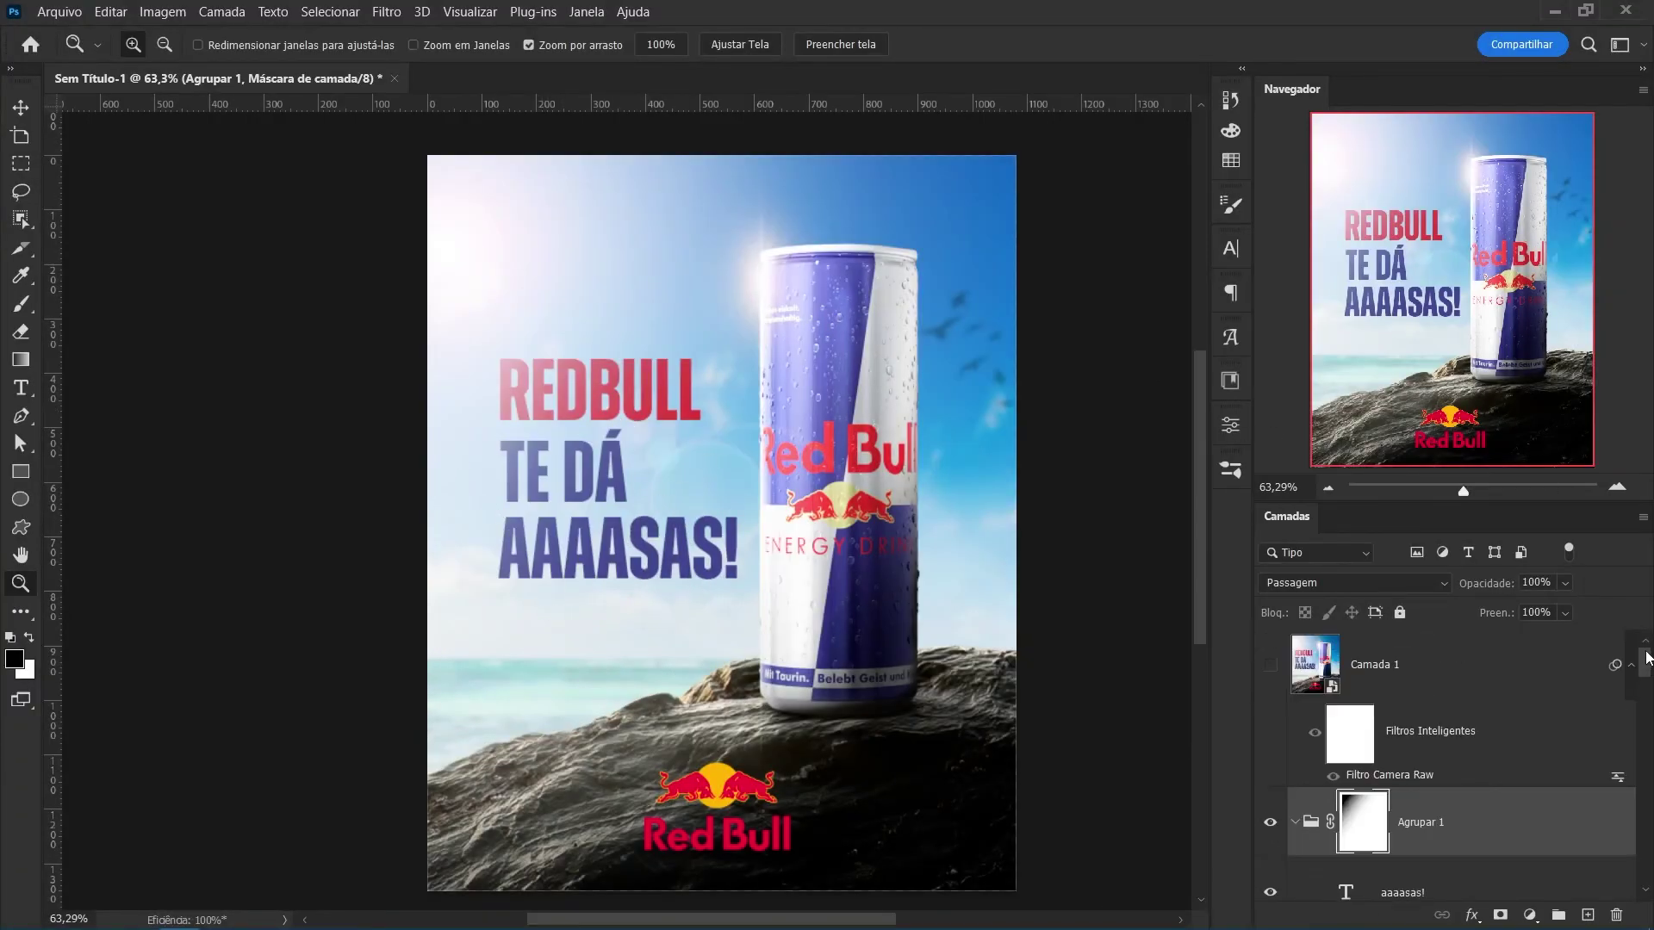
Stamp the visible layers into a new Camada 2 layer and make it a smart object.
{"action": "left_click", "coordinate": [1439, 811]}
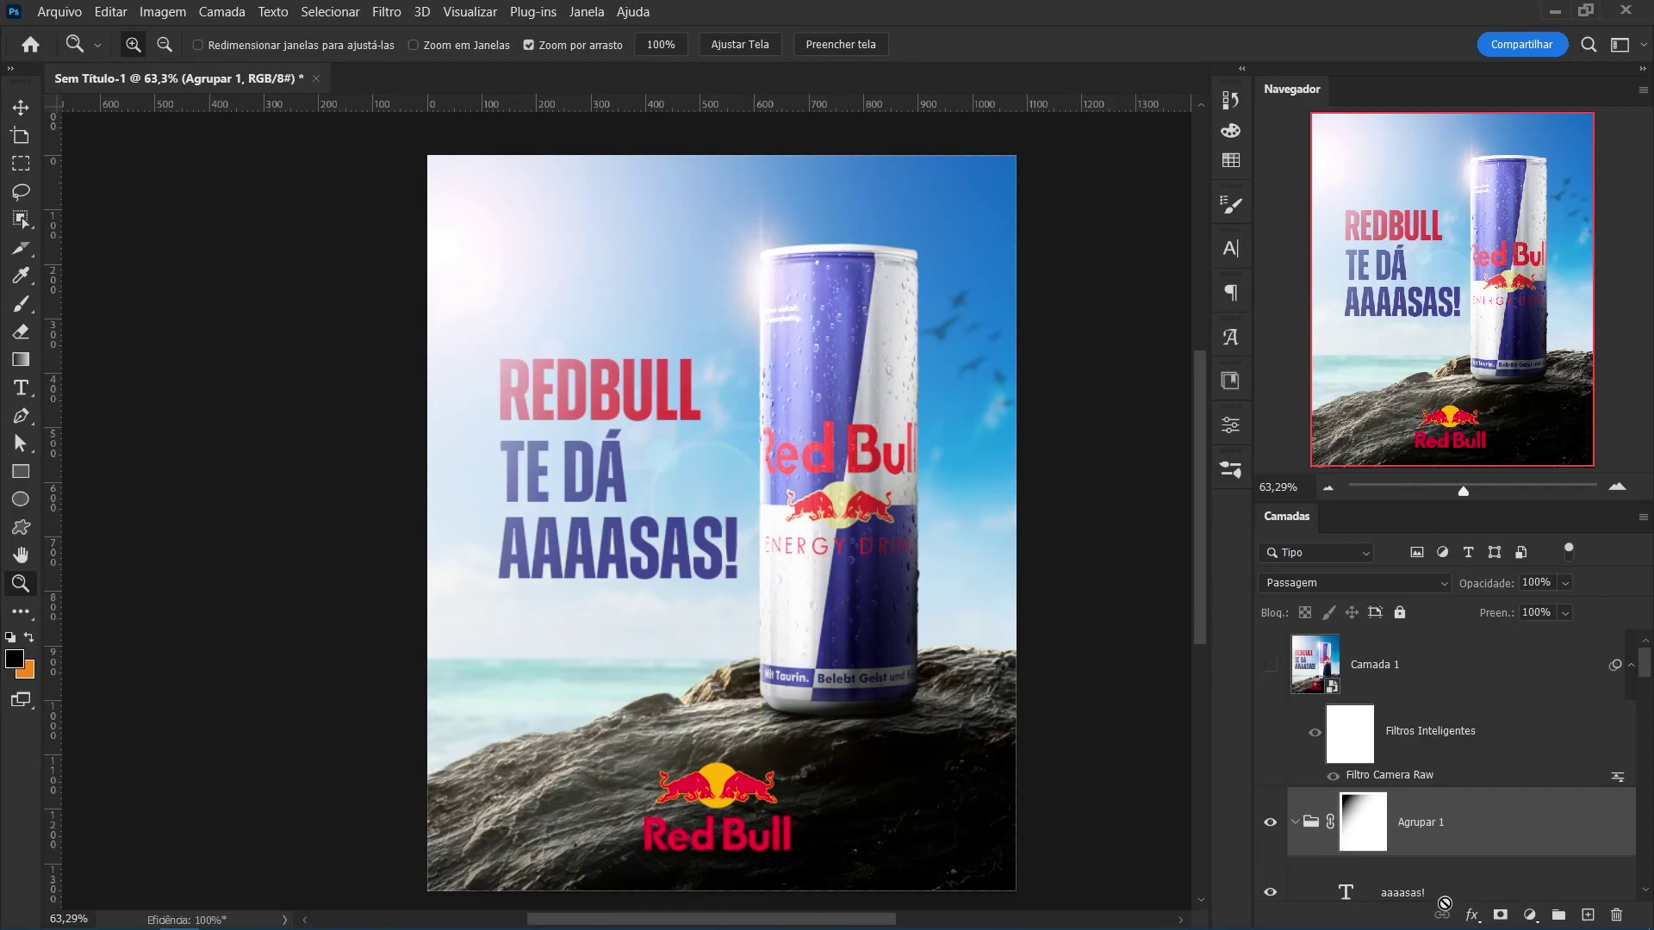
{"action": "key", "text": "ctrl+shift+alt+e"}
{"action": "right_click", "coordinate": [1430, 822]}
{"action": "left_click", "coordinate": [1360, 322]}
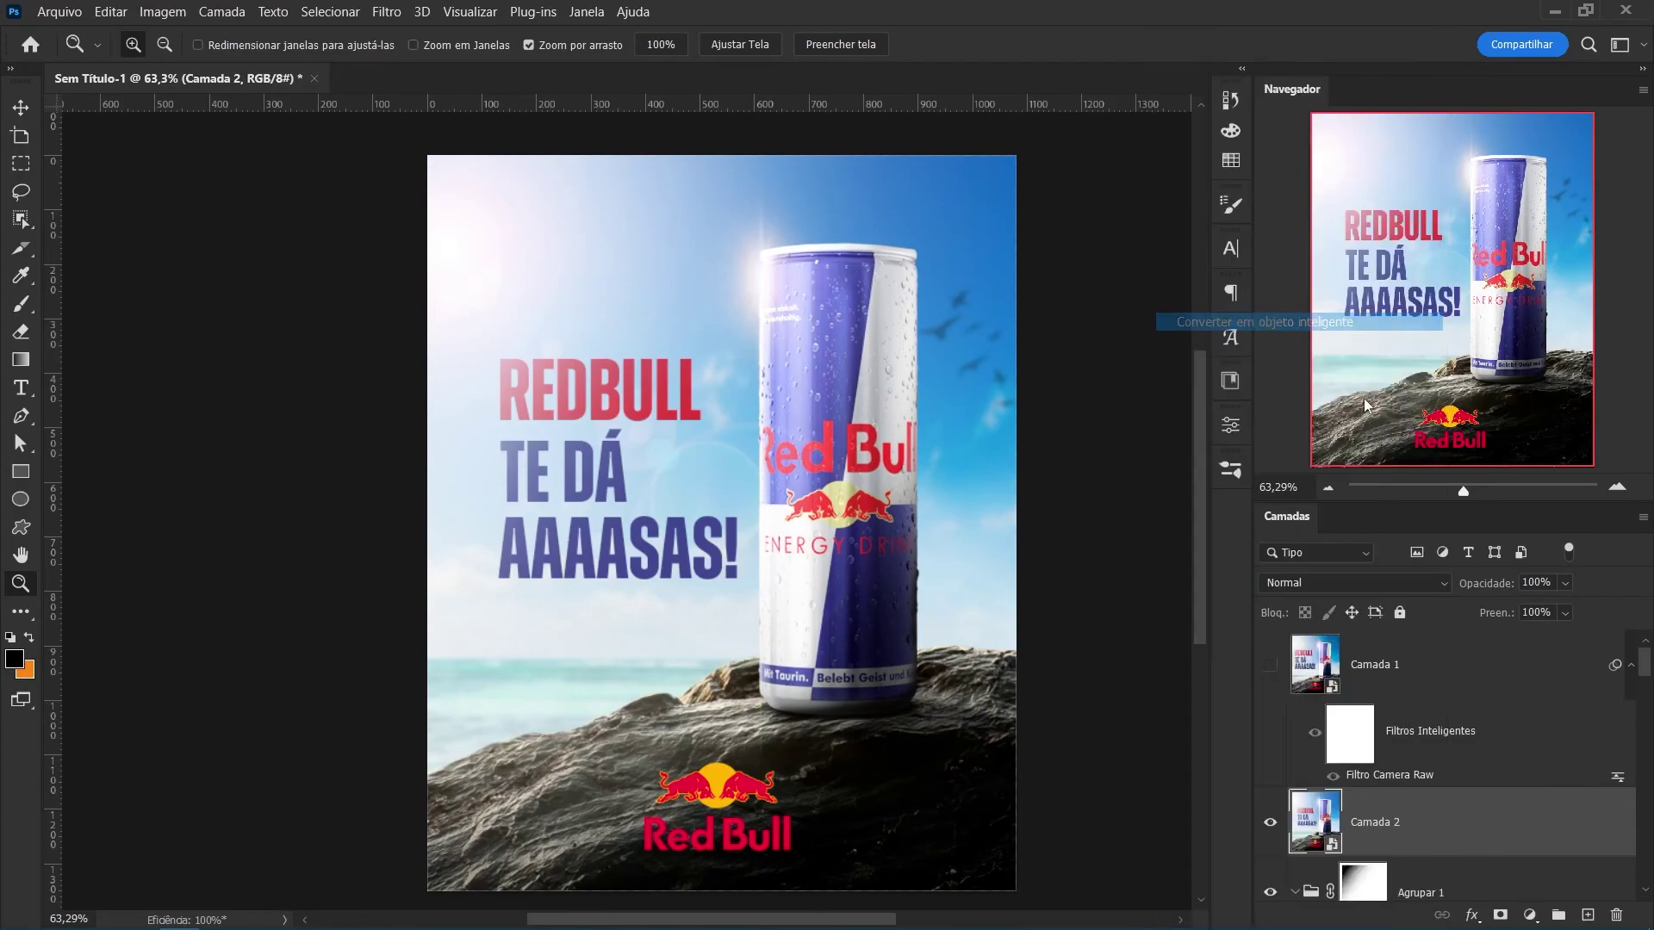
Alt-drag a copy of the Camera Raw smart filter onto Camada 2.
{"action": "key", "text": "alt"}
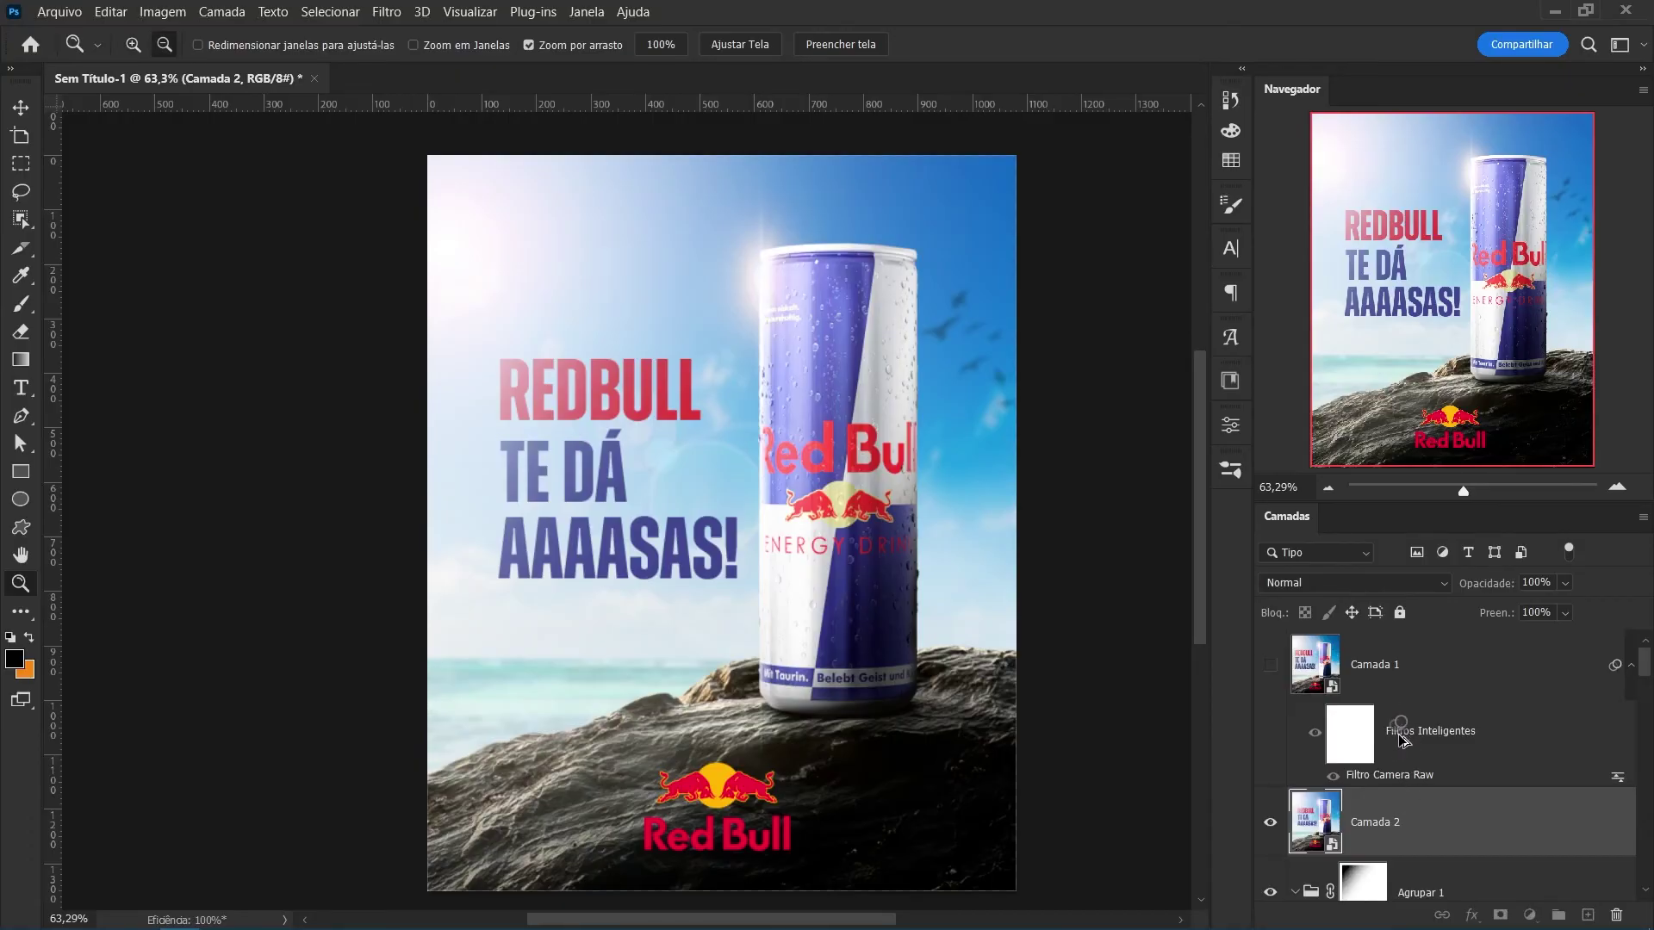
{"action": "key", "text": "alt+bracketright"}
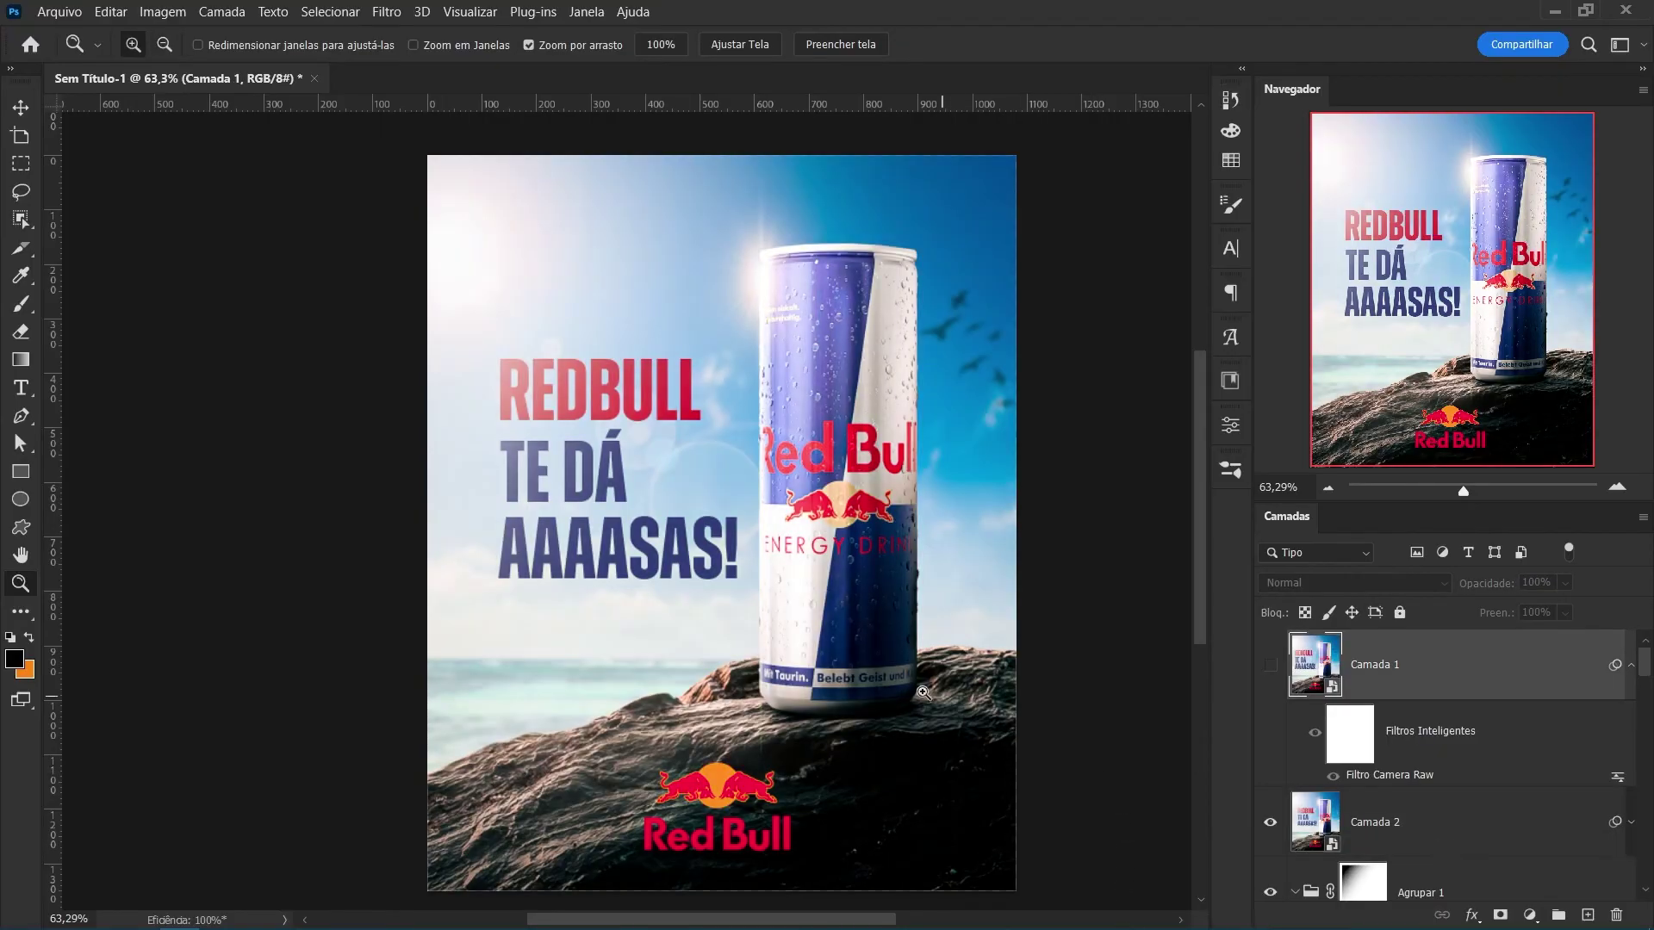
{"action": "left_click_drag", "start_coordinate": [872, 598], "coordinate": [835, 544]}
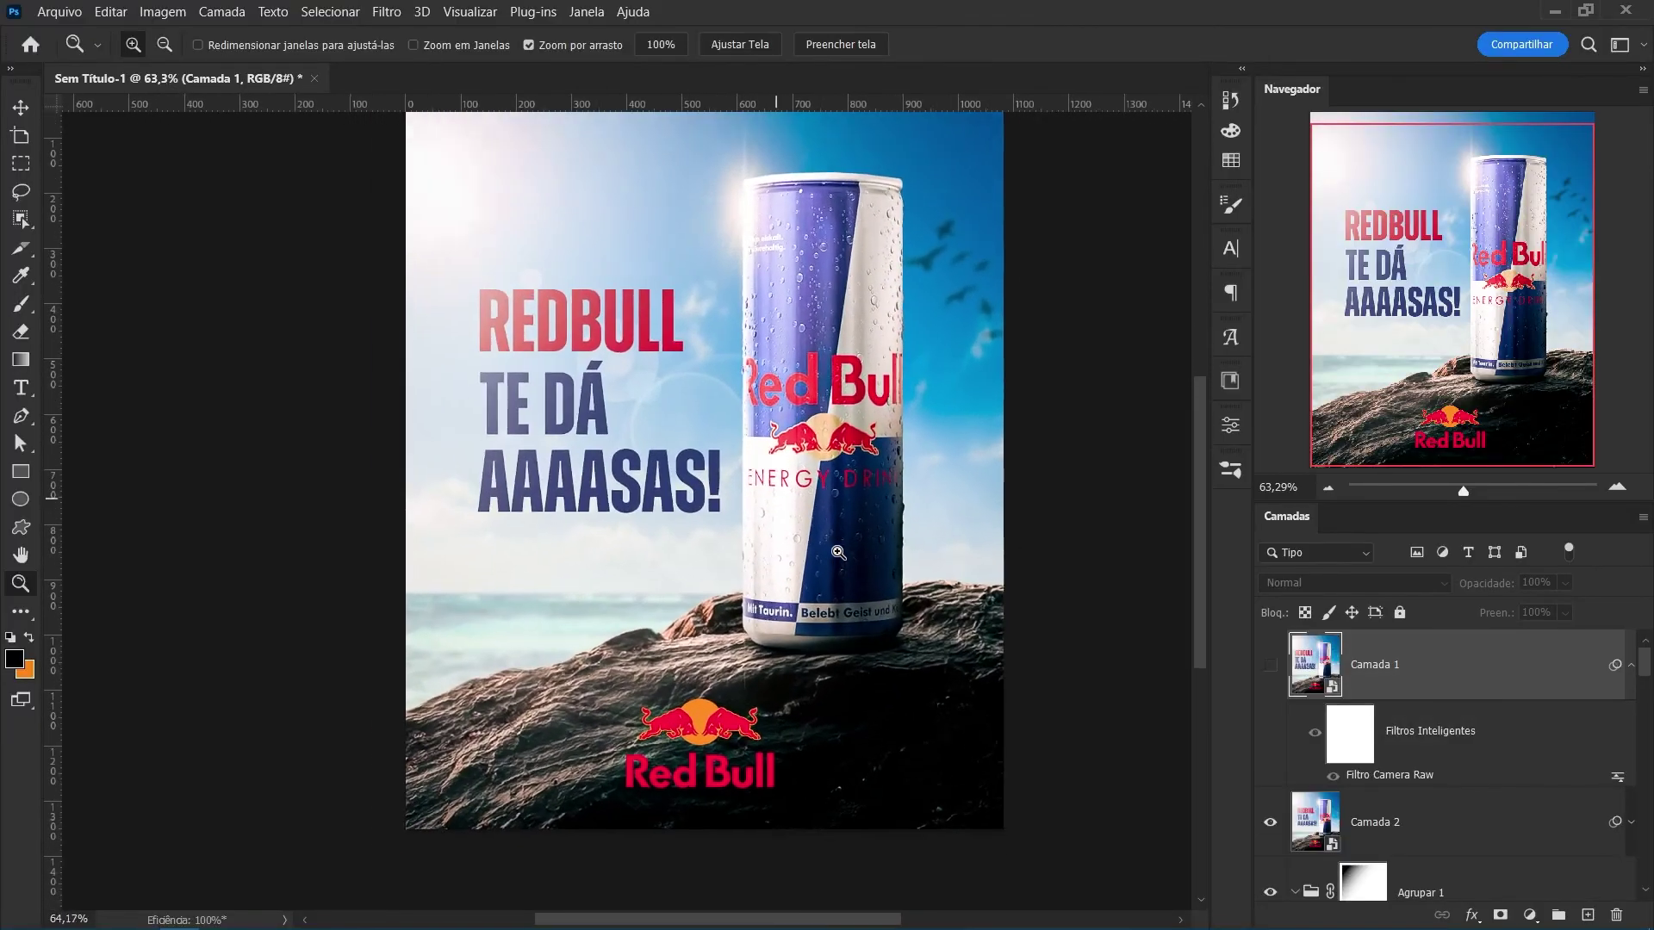